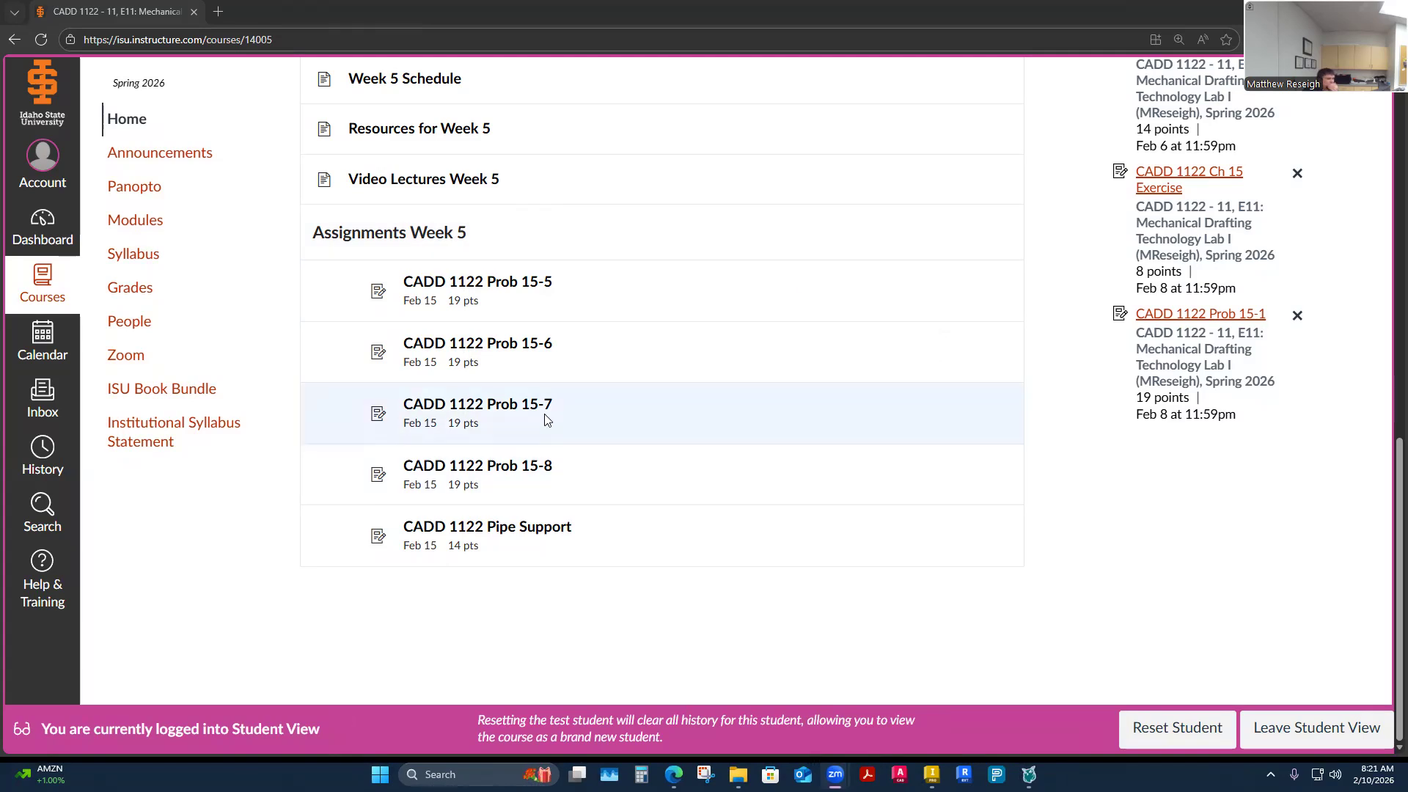
Open the CADD 1122 Prob 15-5 assignment and review its instructions, part dimensions and extrusion settings
{"action": "left_click", "coordinate": [495, 284]}
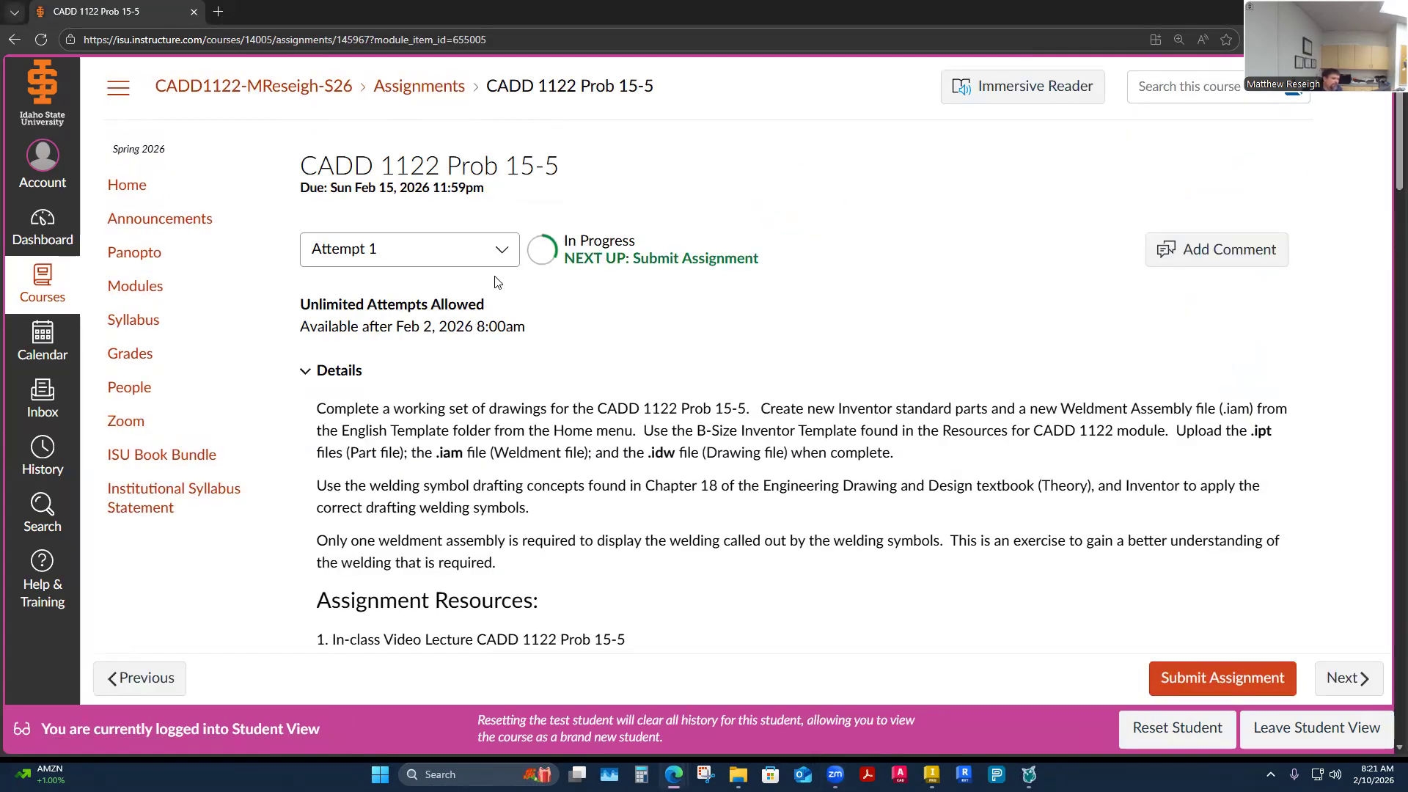
{"action": "scroll", "coordinate": [960, 450], "scroll_direction": "down", "scroll_amount": 7}
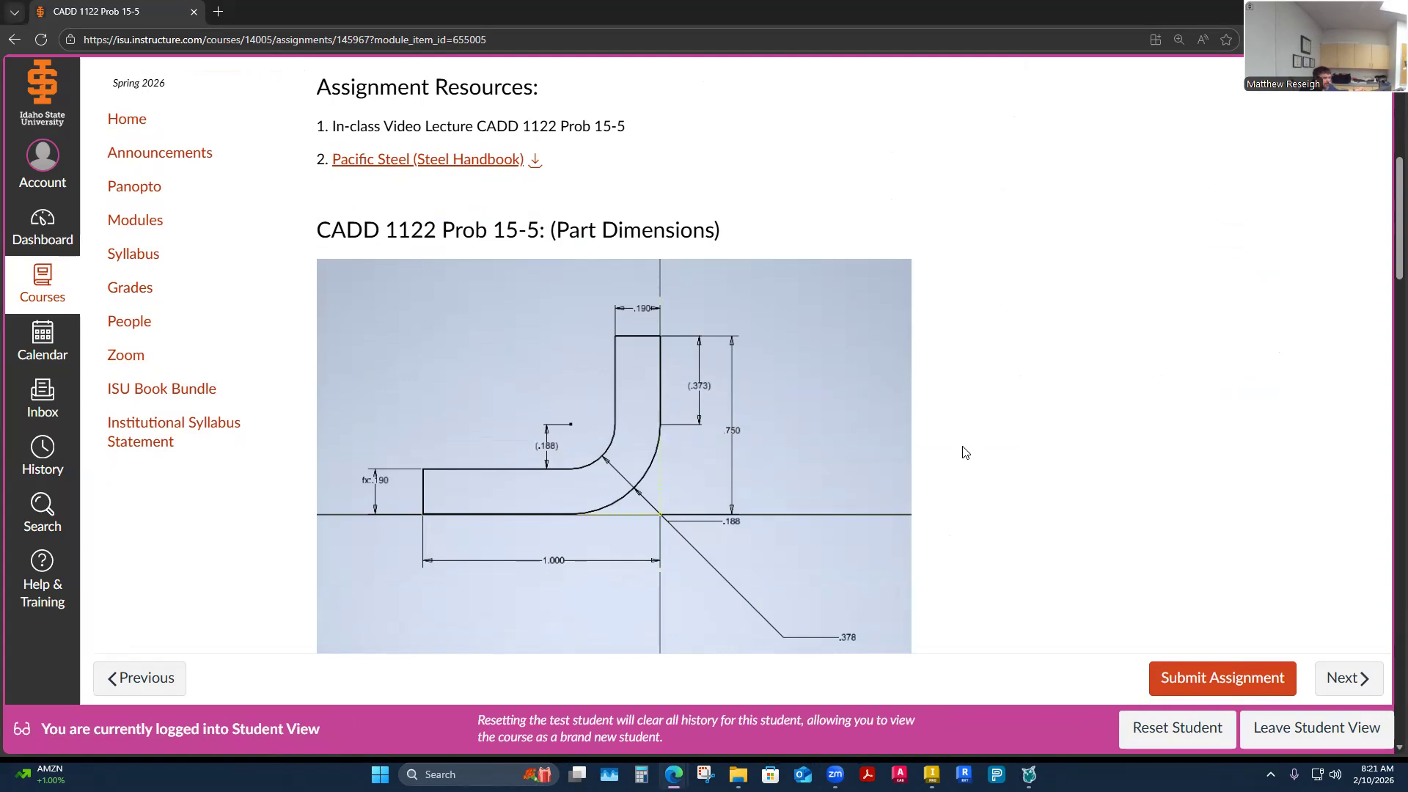
{"action": "scroll", "coordinate": [969, 392], "scroll_direction": "down", "scroll_amount": 2}
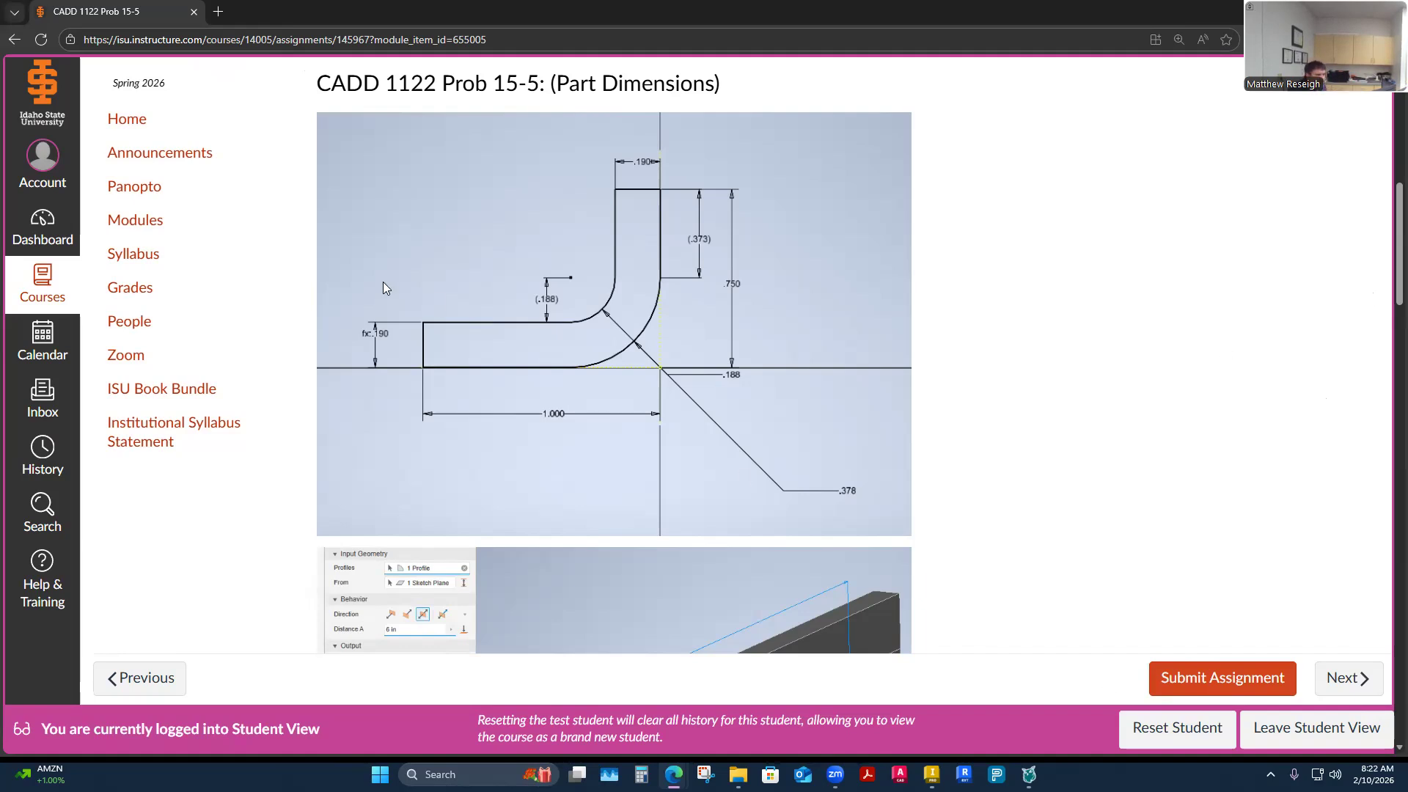
{"action": "scroll", "coordinate": [697, 446], "scroll_direction": "down", "scroll_amount": 5}
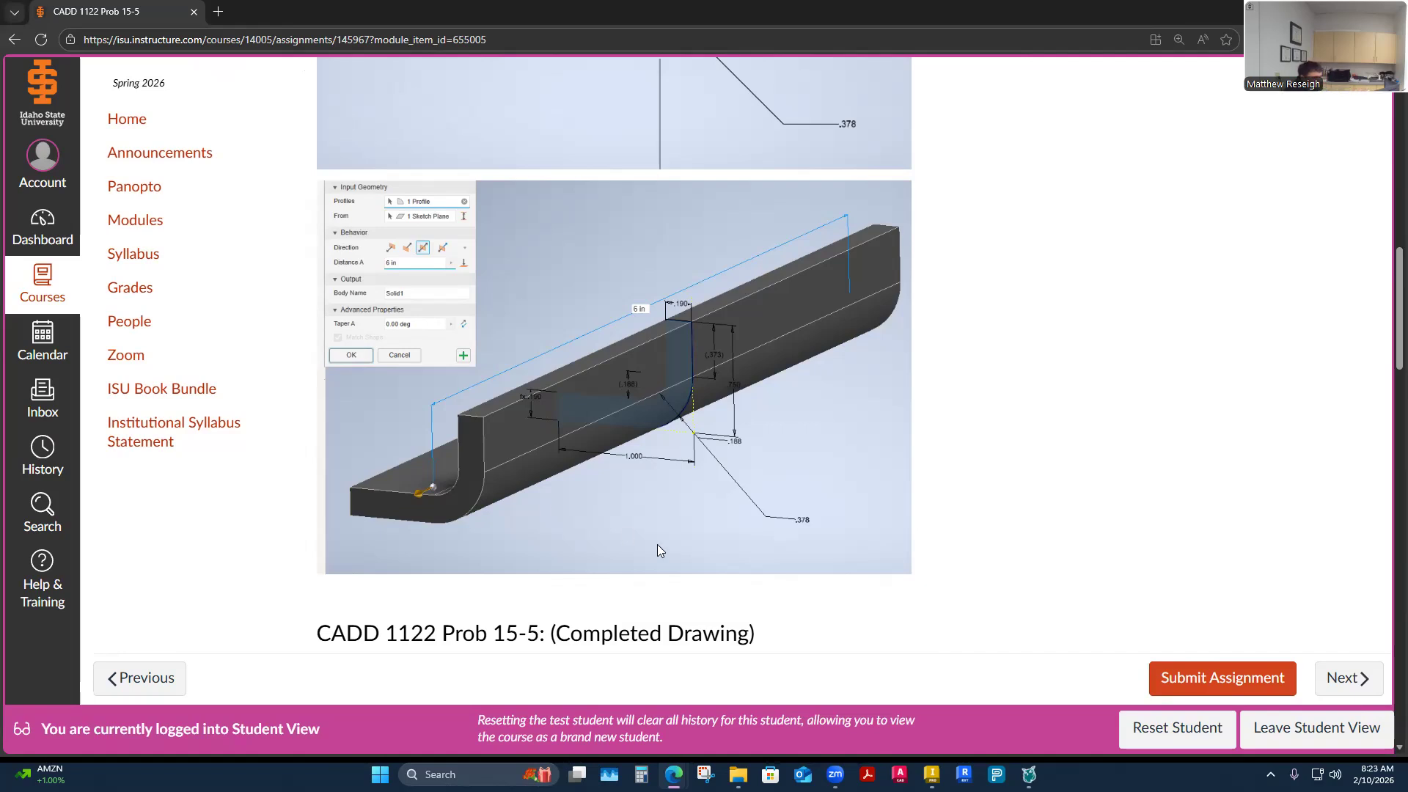
{"action": "scroll", "coordinate": [636, 387], "scroll_direction": "down", "scroll_amount": 1}
{"action": "left_click", "coordinate": [931, 775]}
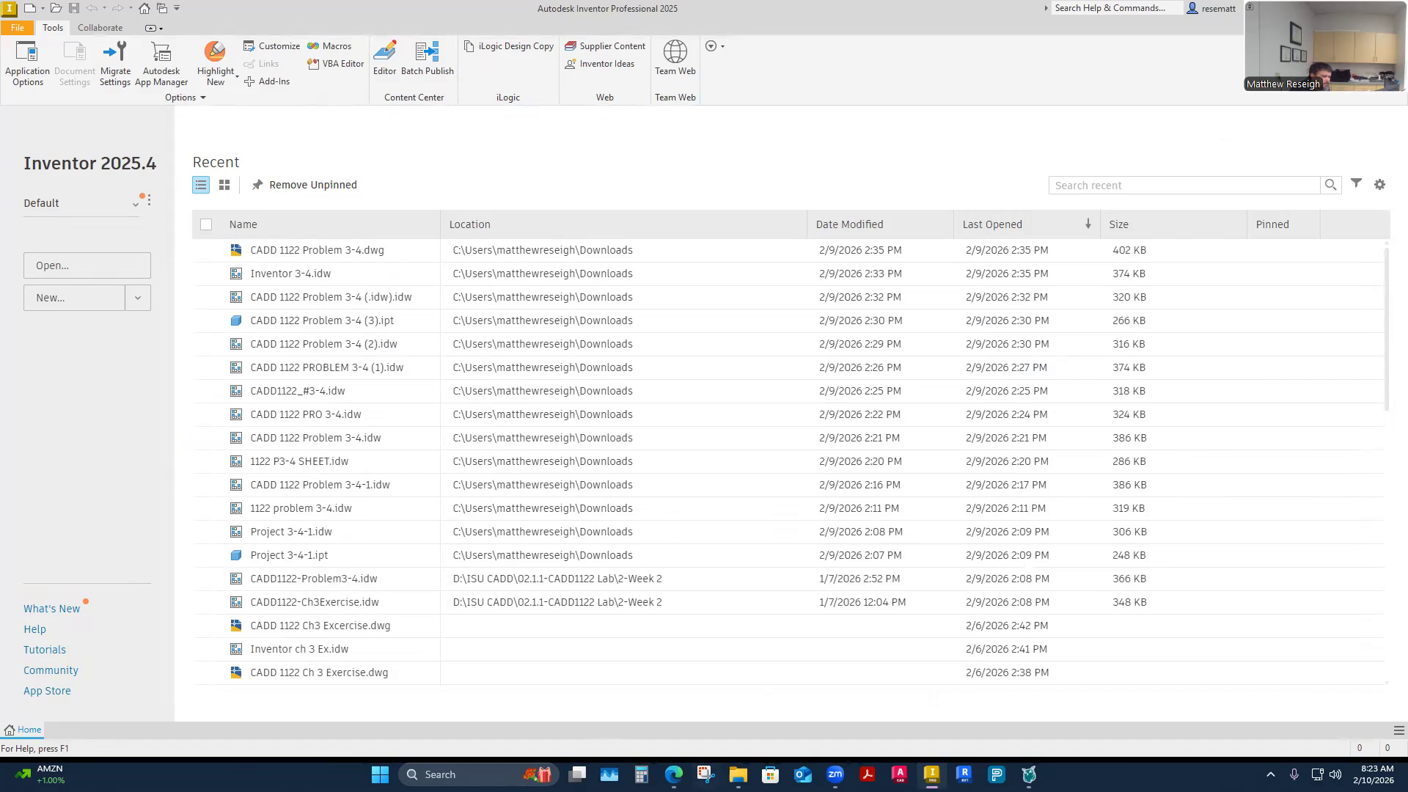
{"action": "mouse_move", "coordinate": [673, 774]}
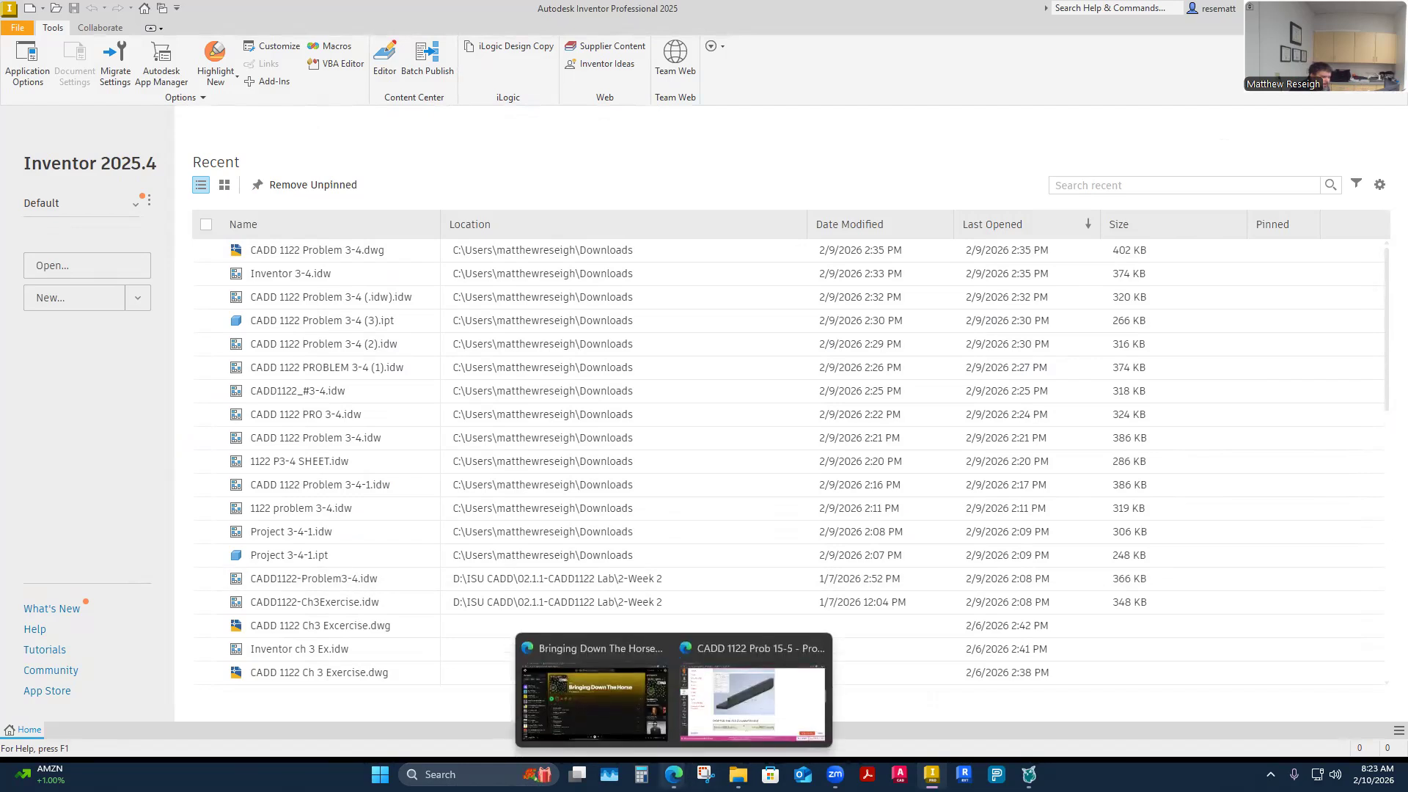
{"action": "mouse_move", "coordinate": [738, 774]}
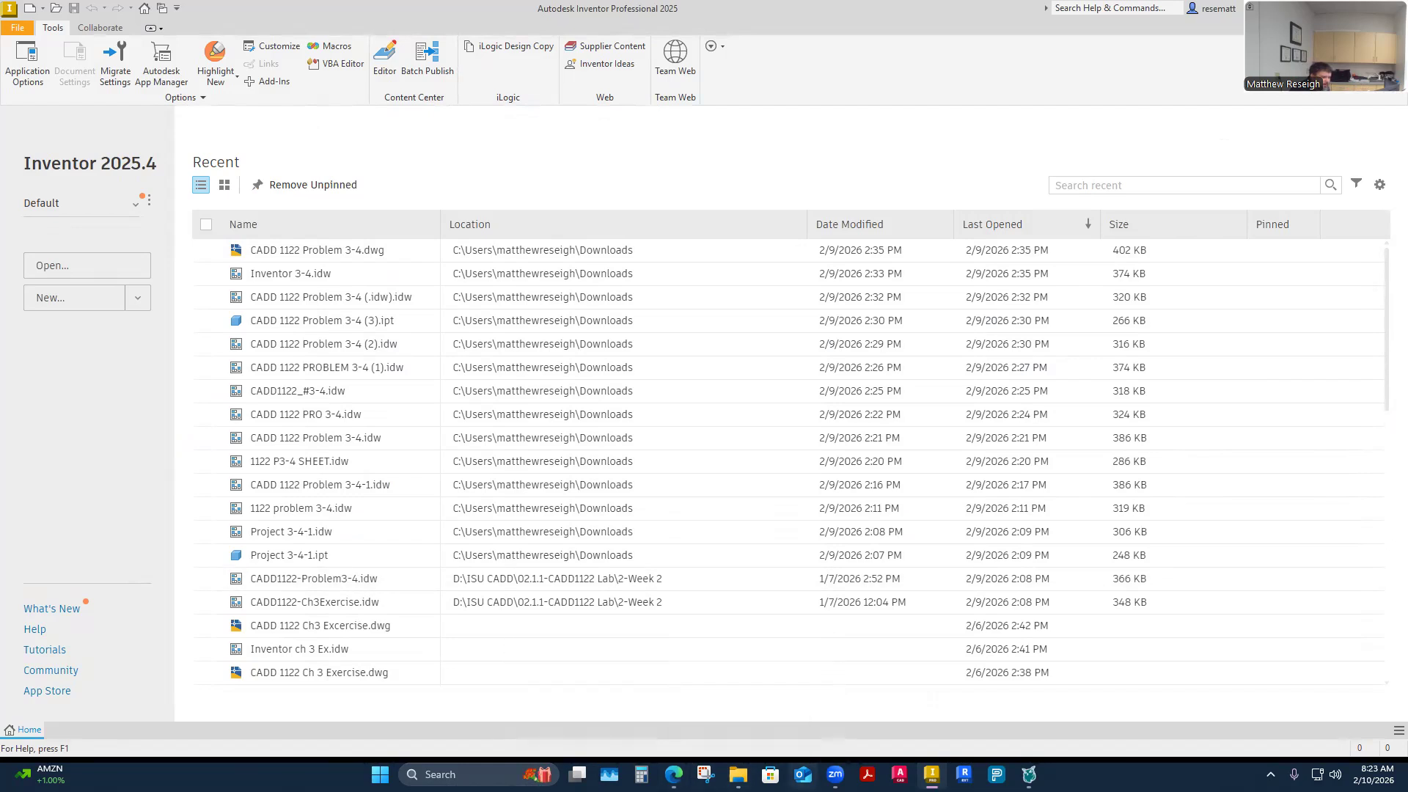
{"action": "mouse_move", "coordinate": [835, 774]}
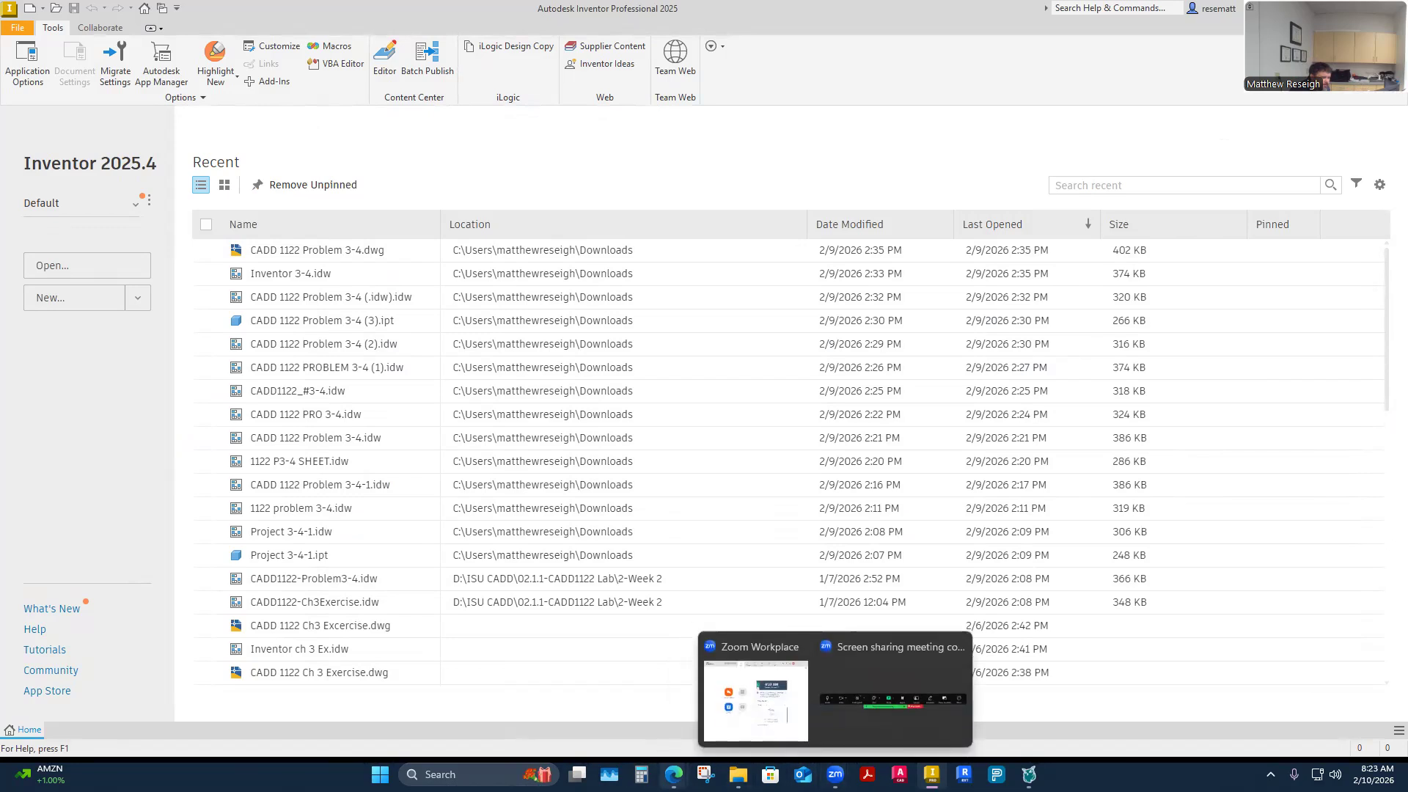
{"action": "left_click", "coordinate": [932, 774]}
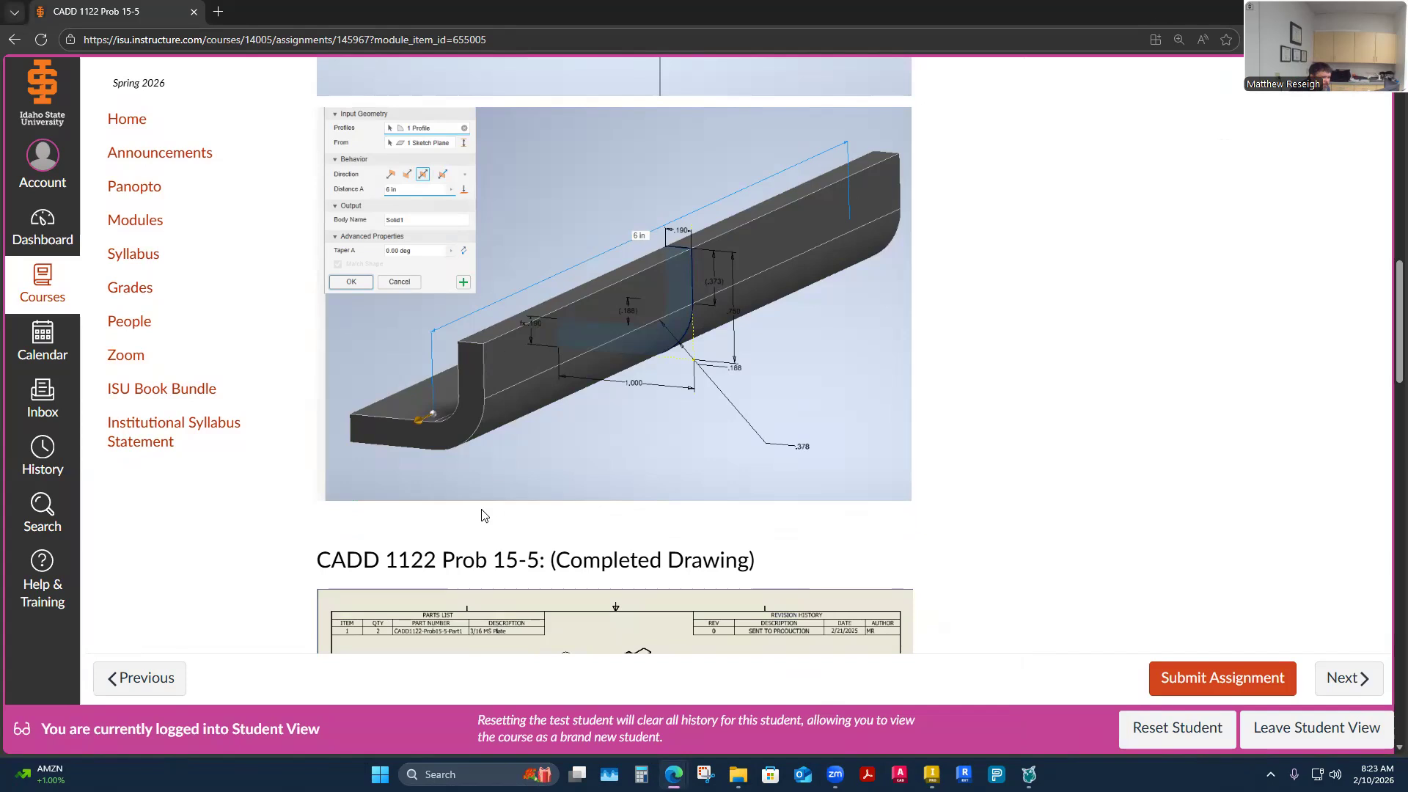
Look over the completed drawing for Prob 15-5 on the assignment page
{"action": "scroll", "coordinate": [561, 502], "scroll_direction": "down", "scroll_amount": 5}
{"action": "scroll", "coordinate": [539, 339], "scroll_direction": "up", "scroll_amount": 3}
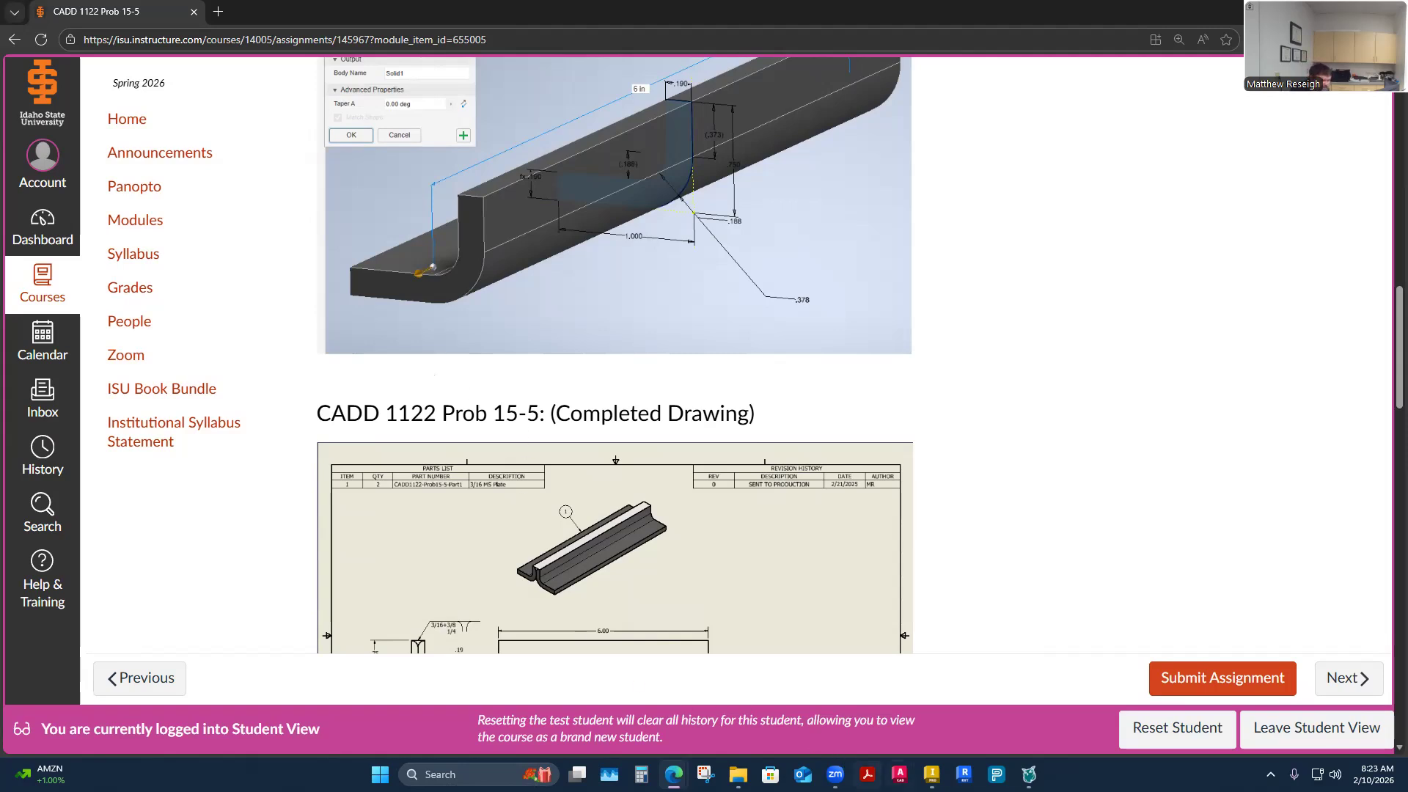
{"action": "left_click", "coordinate": [738, 775]}
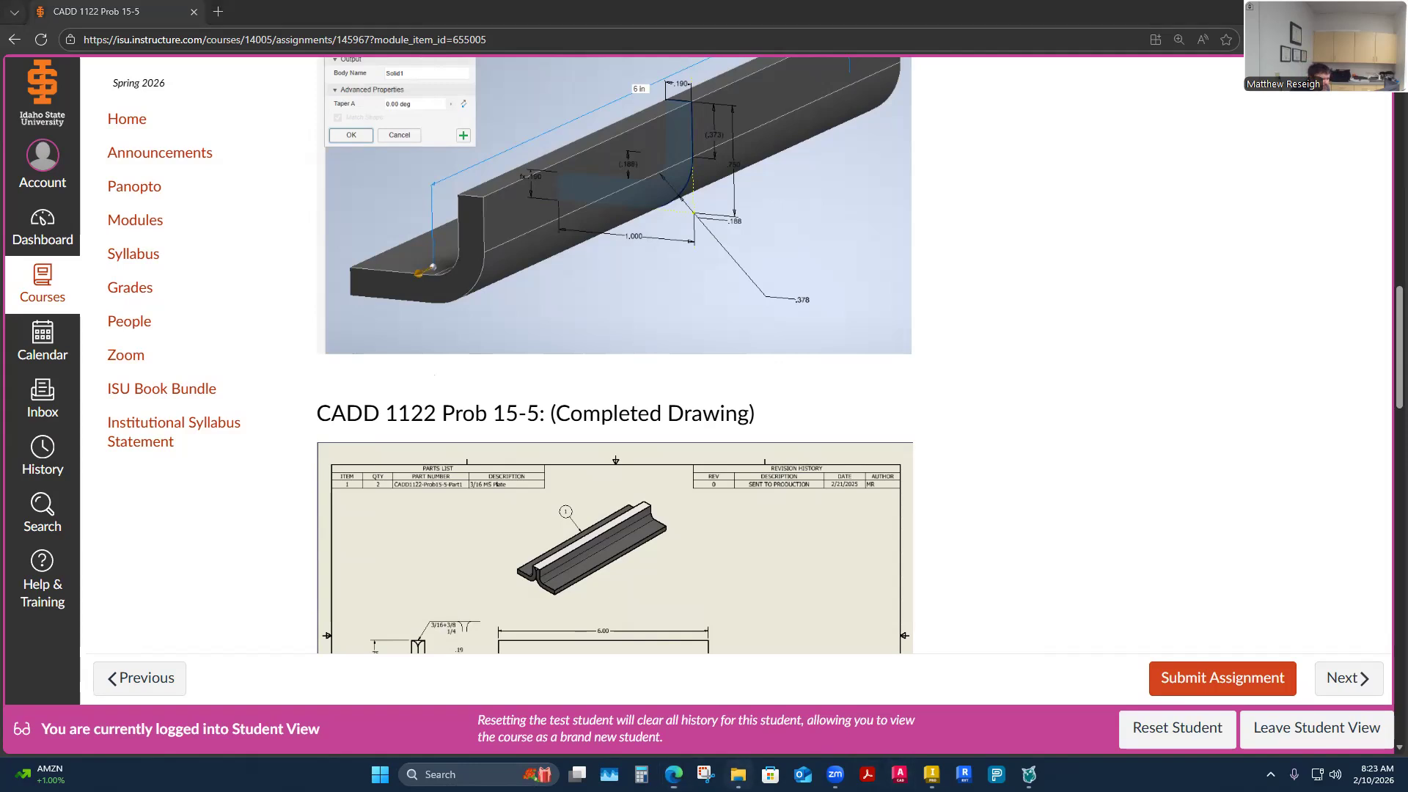
Switch to Inventor and browse for a file to open in D:\ISU CADD\02.1.1-CADD1122 Lab\5-Week 5
{"action": "left_click", "coordinate": [931, 774]}
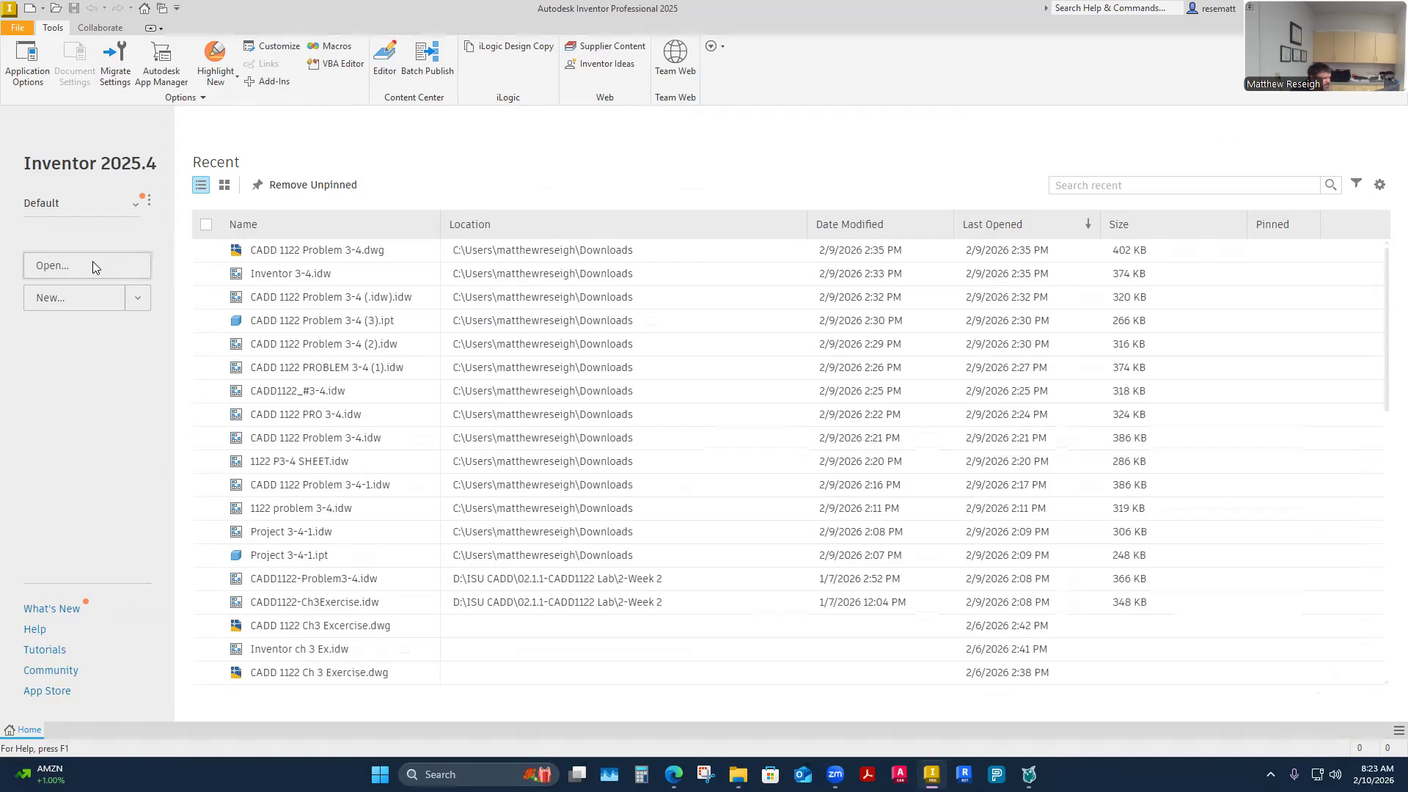
{"action": "left_click", "coordinate": [86, 265]}
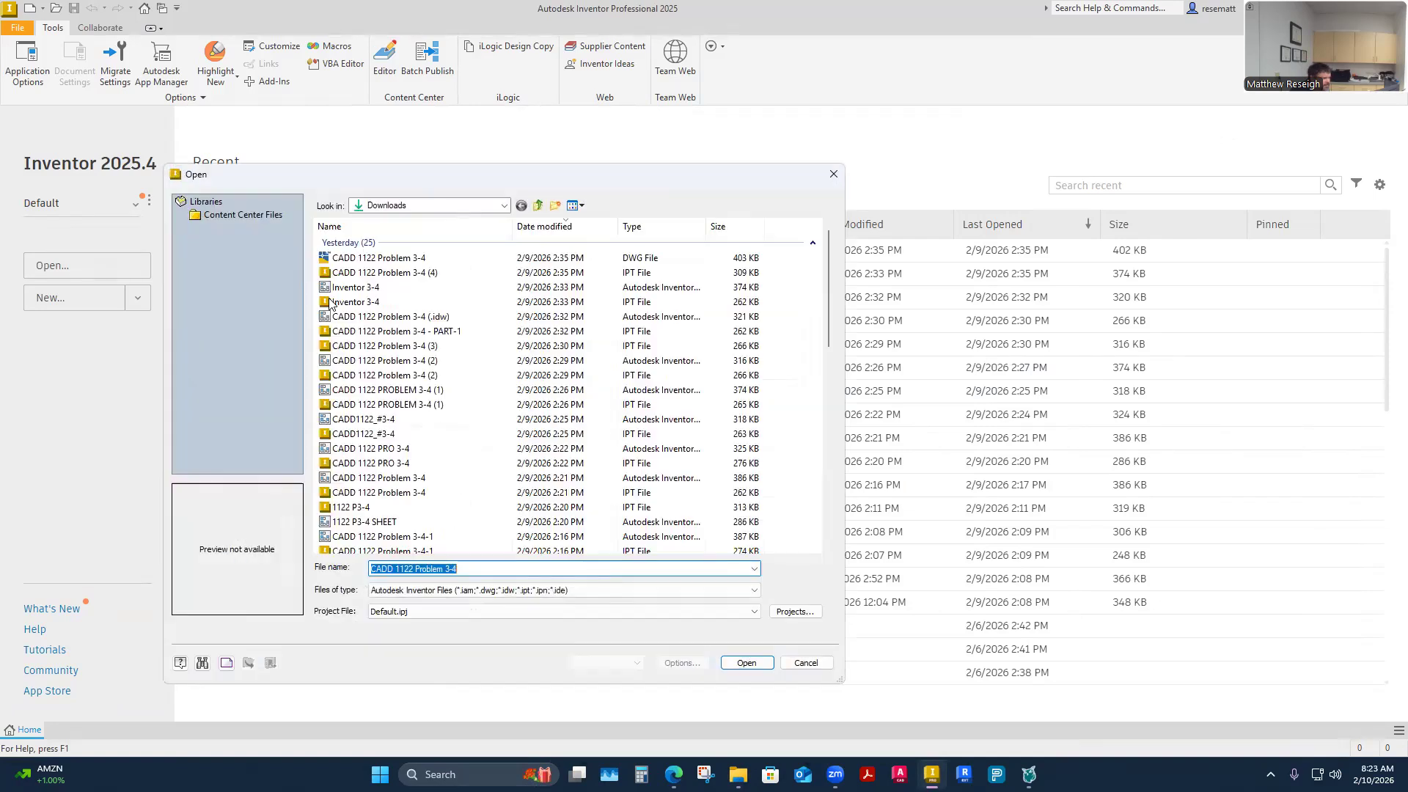
{"action": "left_click", "coordinate": [541, 206]}
{"action": "double_click", "coordinate": [698, 354]}
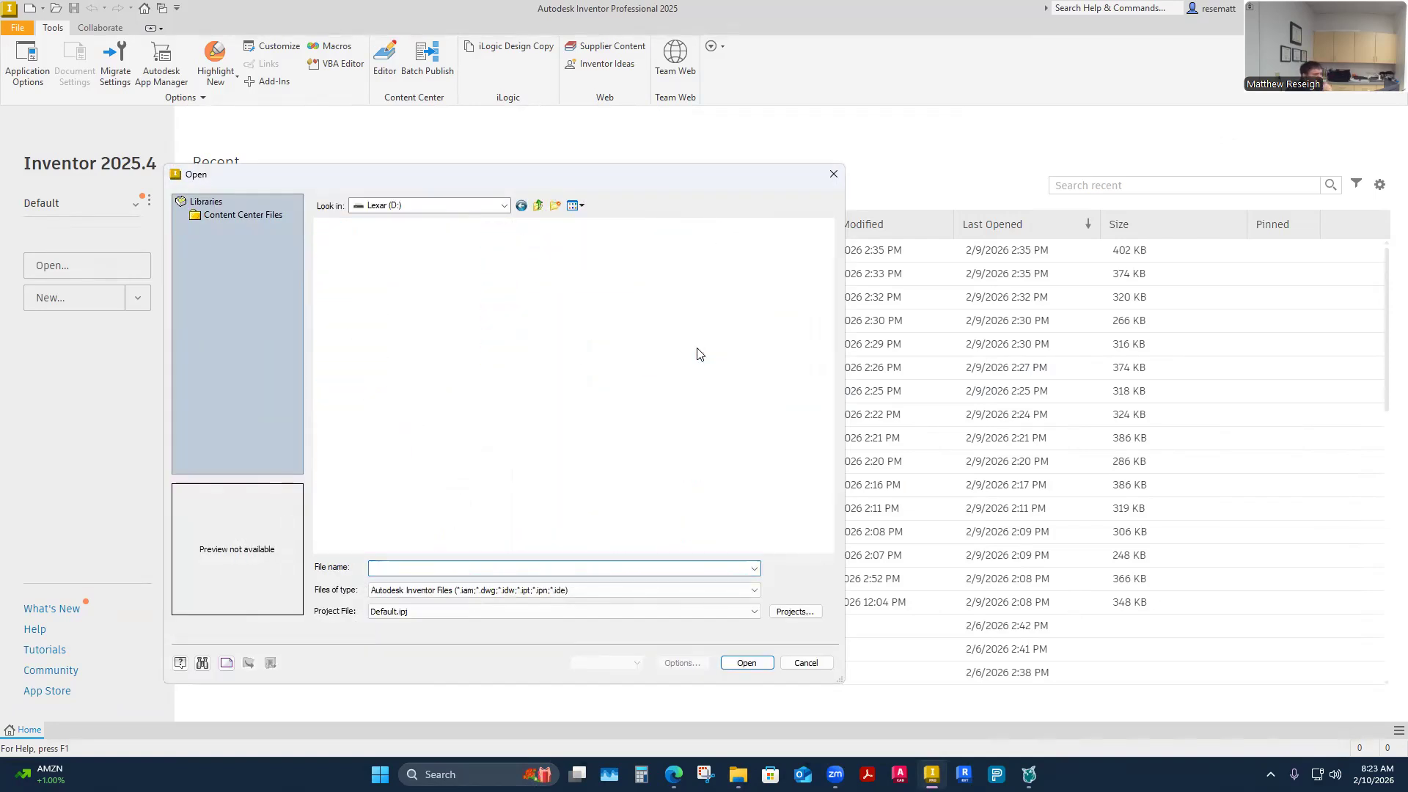
{"action": "double_click", "coordinate": [381, 290]}
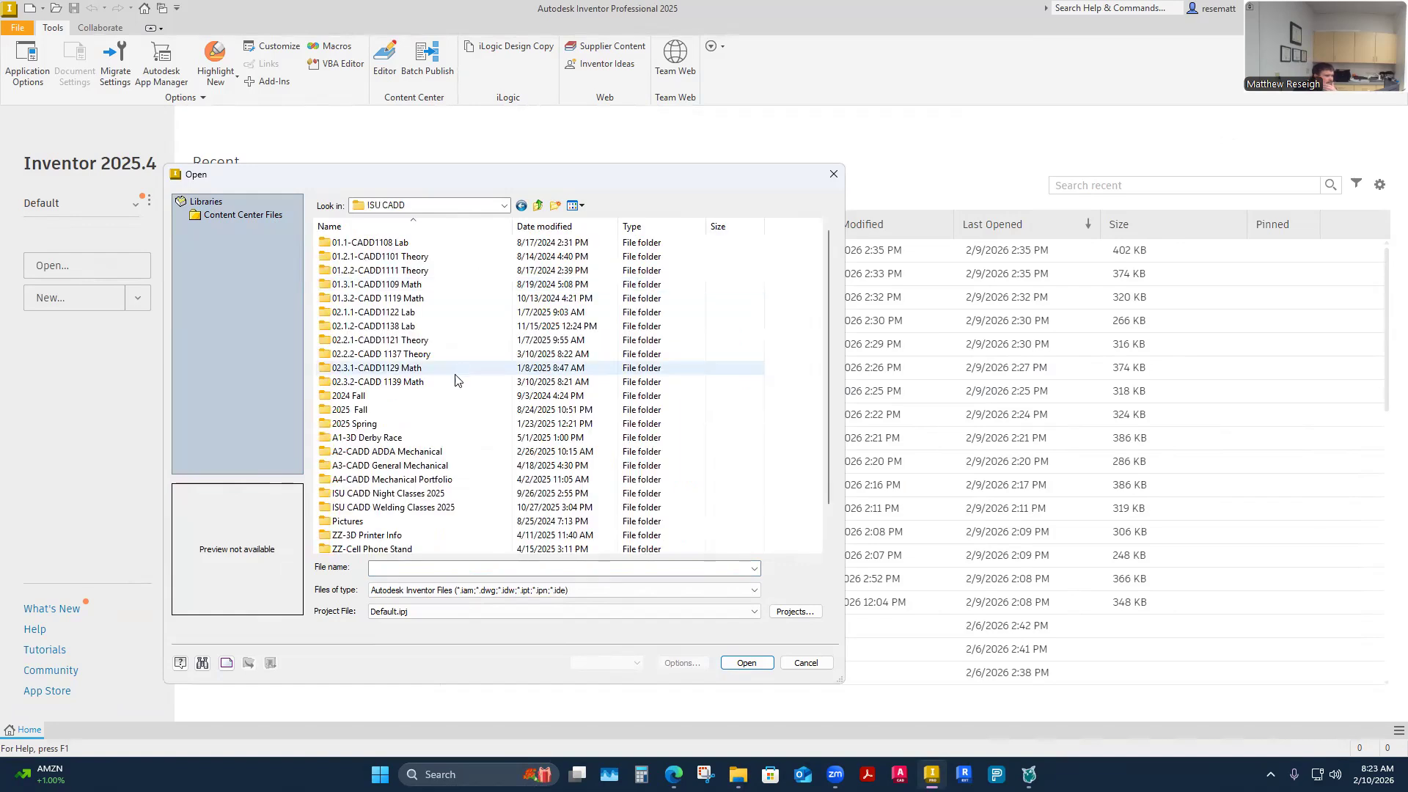
{"action": "double_click", "coordinate": [411, 314]}
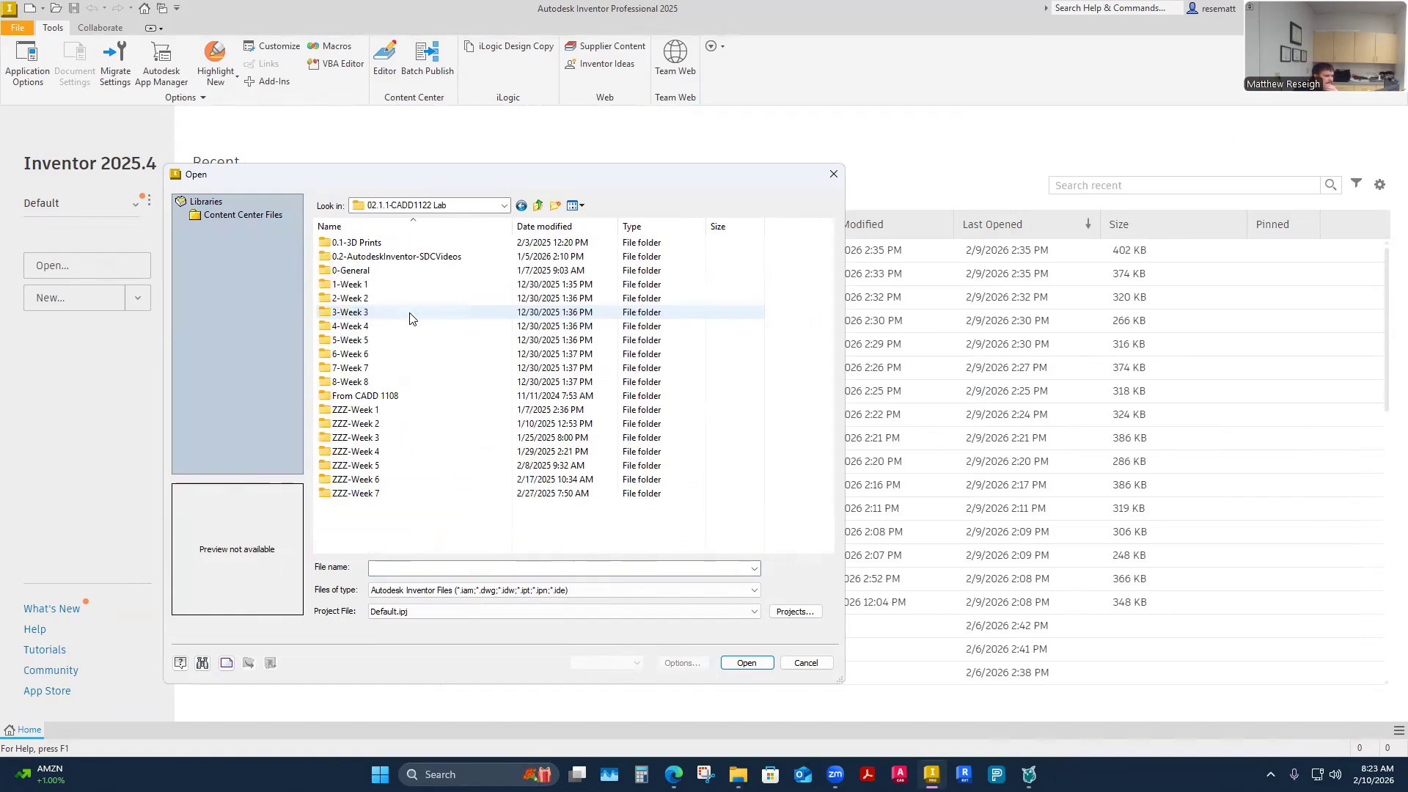
{"action": "double_click", "coordinate": [370, 342]}
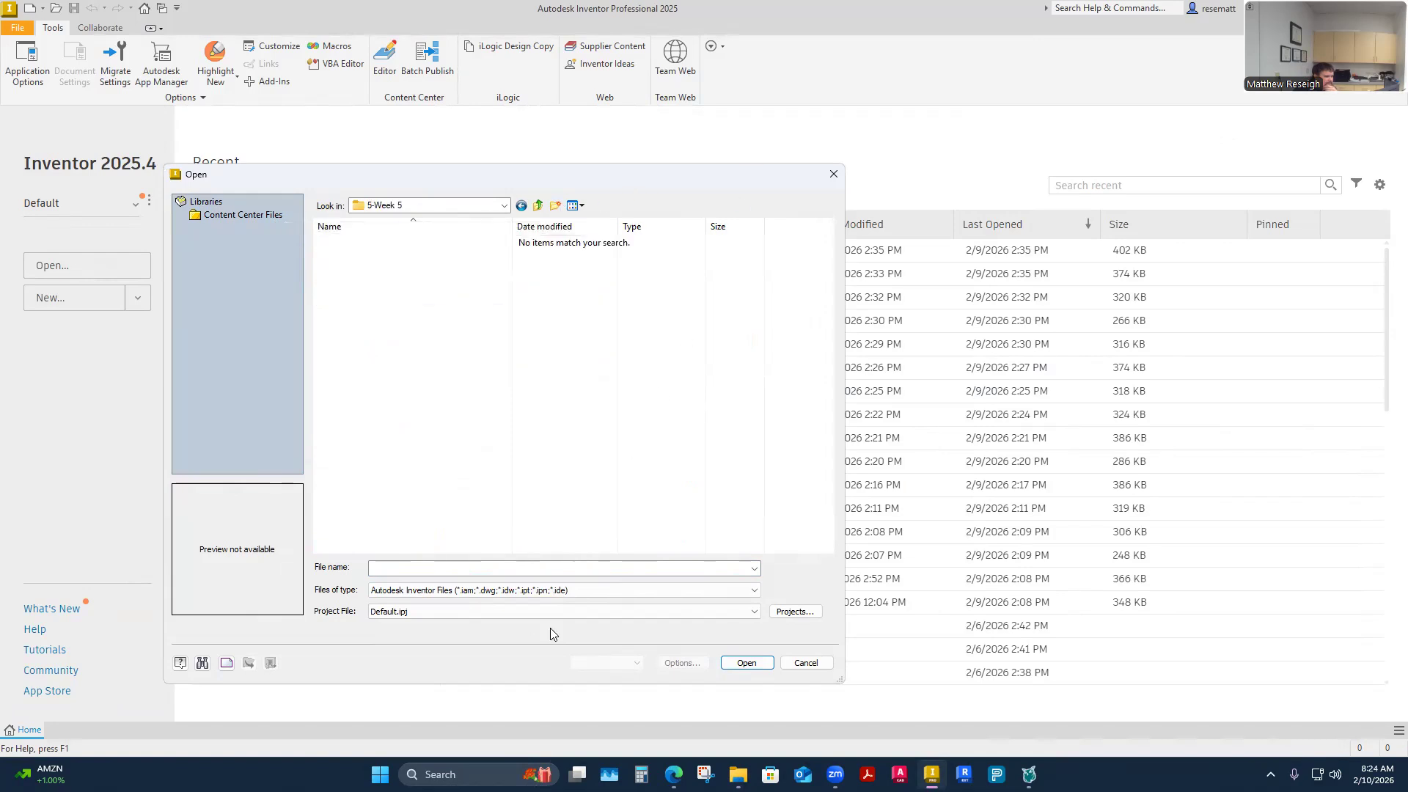
Keep Default.ipj as the project, list all file types, and go back to the 02.1.1-CADD1122 Lab folder
{"action": "left_click", "coordinate": [753, 612]}
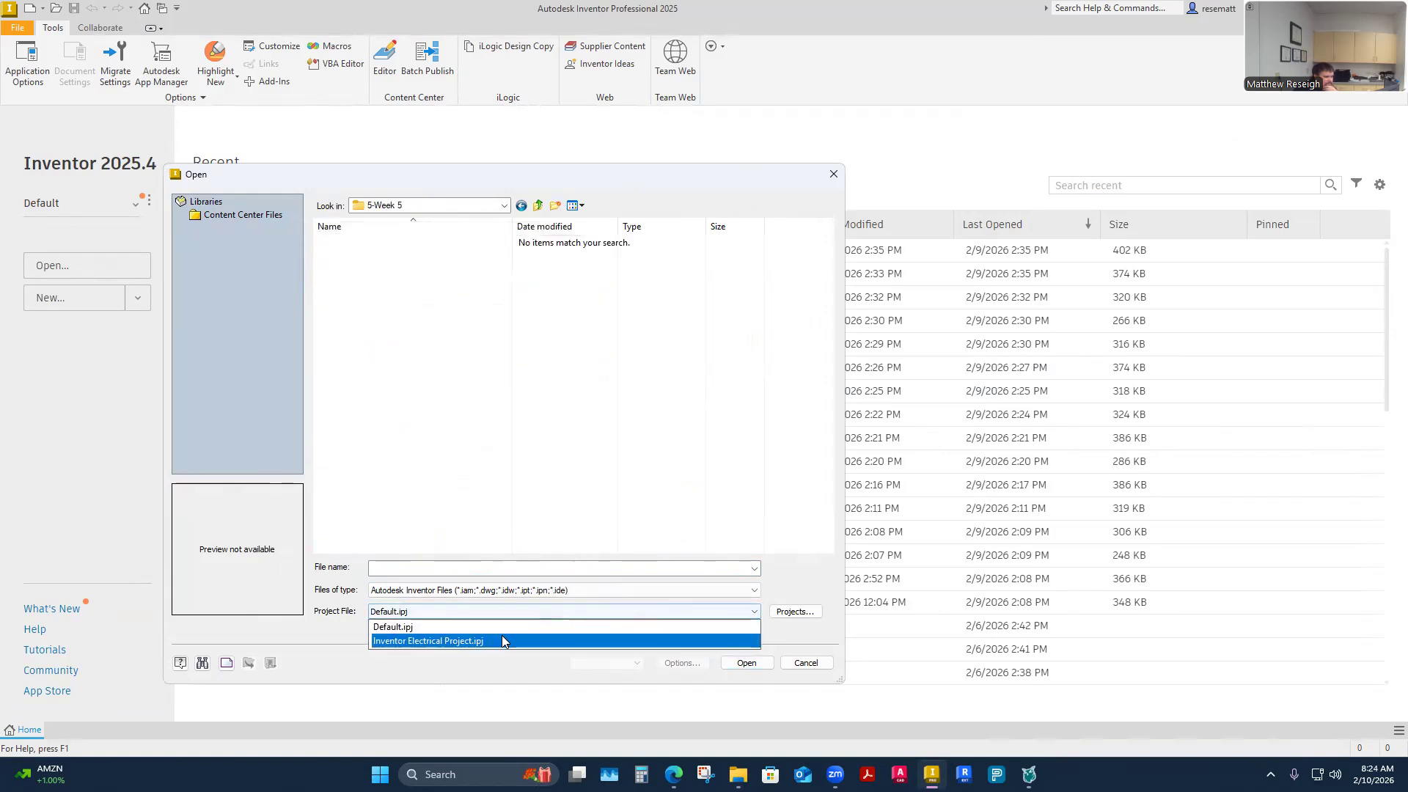
{"action": "left_click", "coordinate": [396, 627]}
{"action": "left_click", "coordinate": [488, 590]}
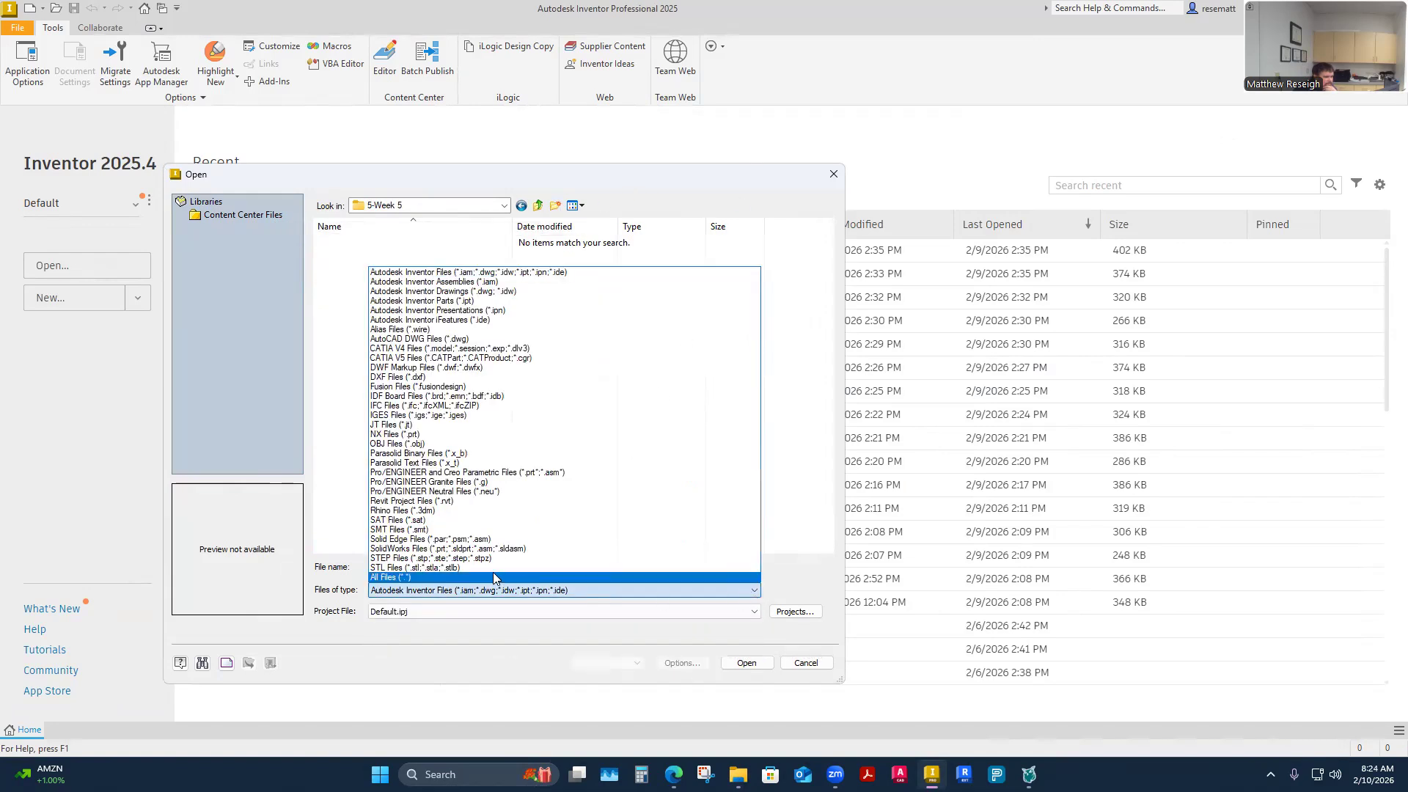
{"action": "left_click", "coordinate": [445, 577]}
{"action": "left_click", "coordinate": [528, 207]}
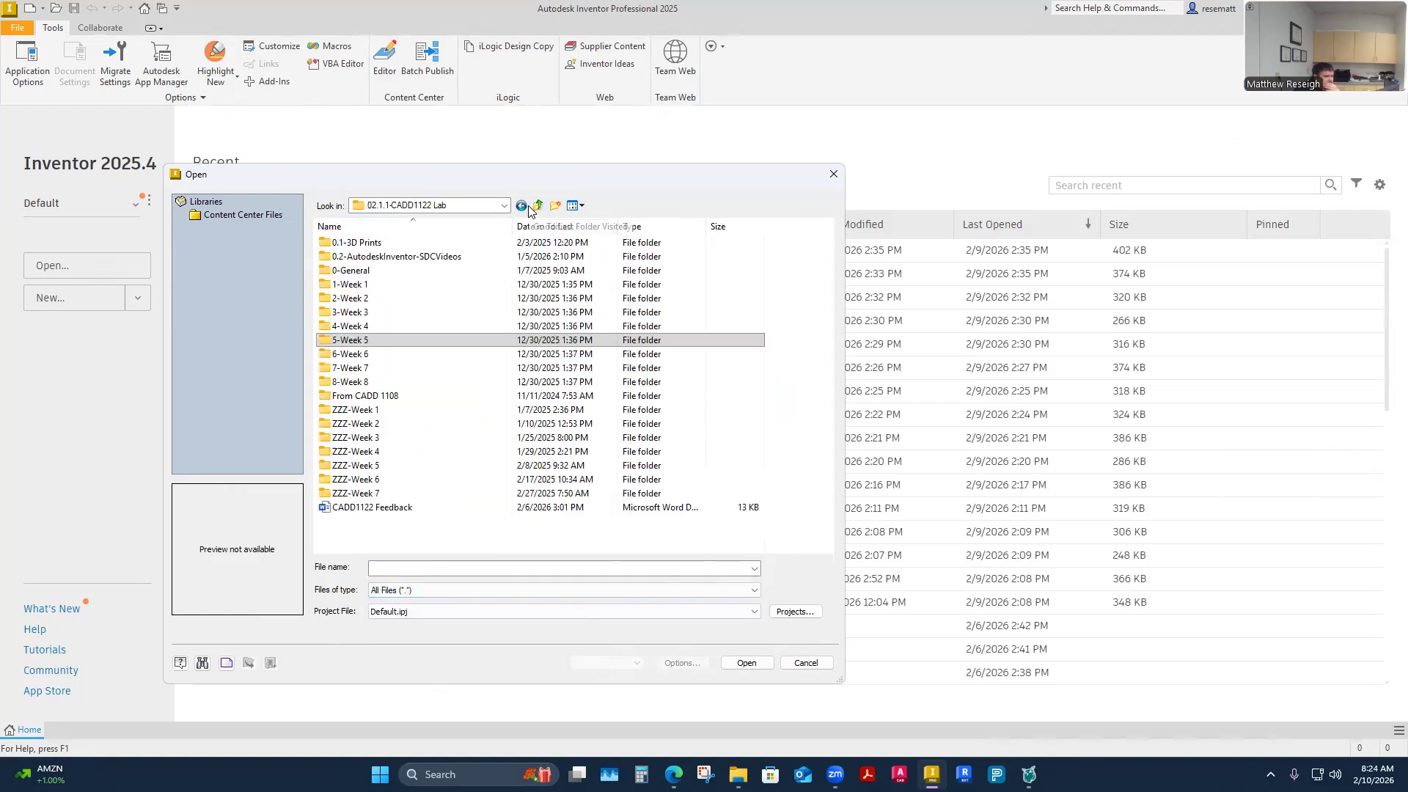
{"action": "left_click", "coordinate": [365, 340]}
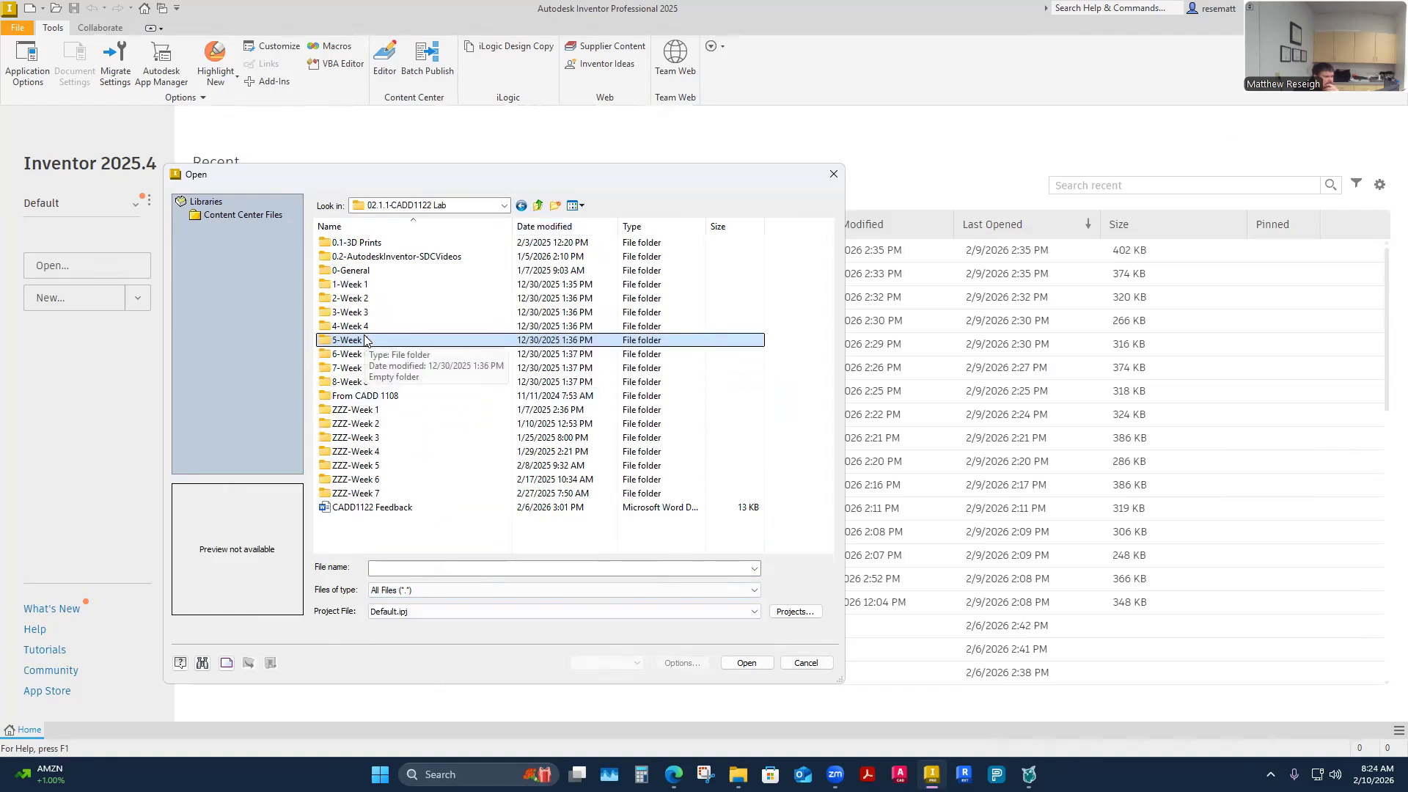
Browse the Week 4 Parts and Week 4 Assemblies folders and preview the CADD1122-Prob15-5-Assy1 assembly
{"action": "double_click", "coordinate": [355, 326]}
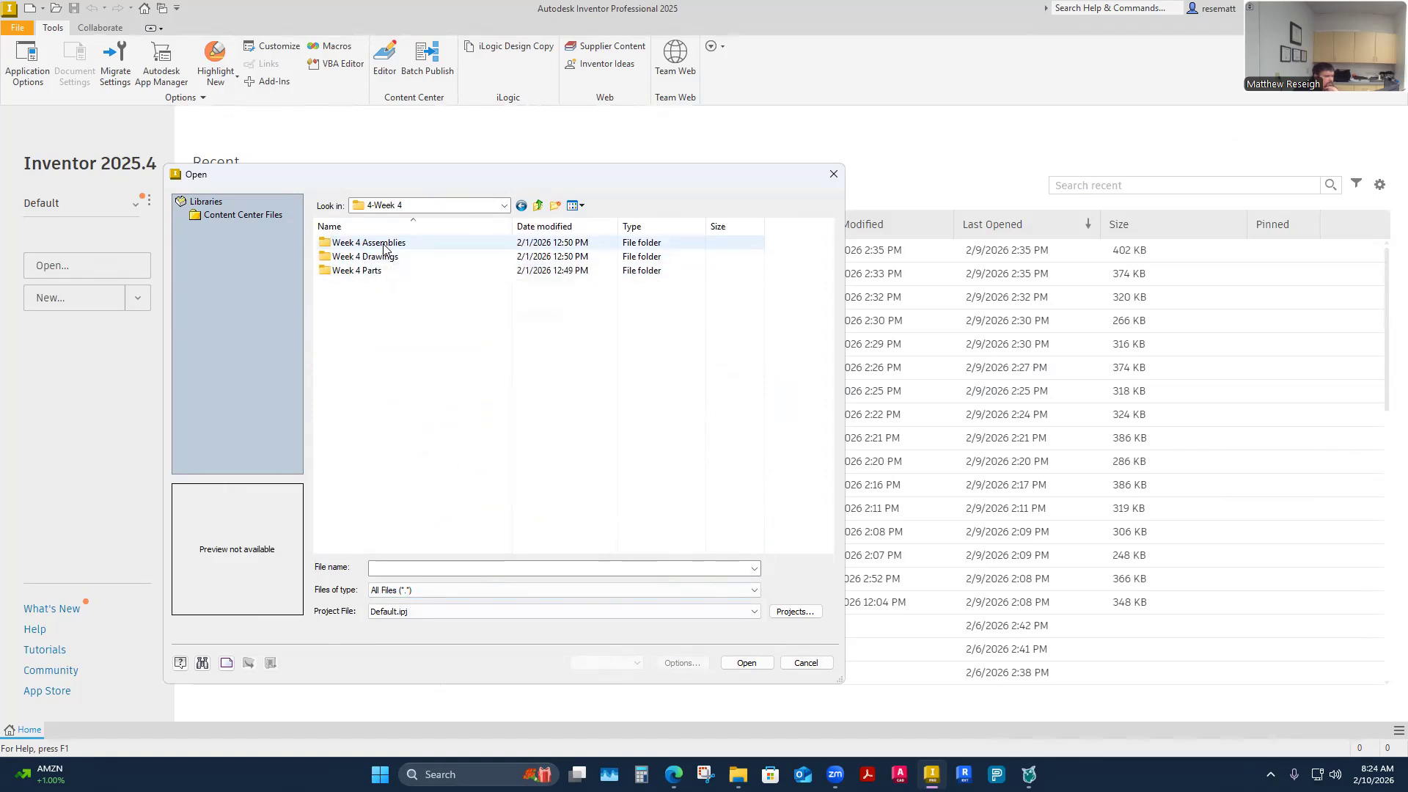
{"action": "double_click", "coordinate": [356, 271]}
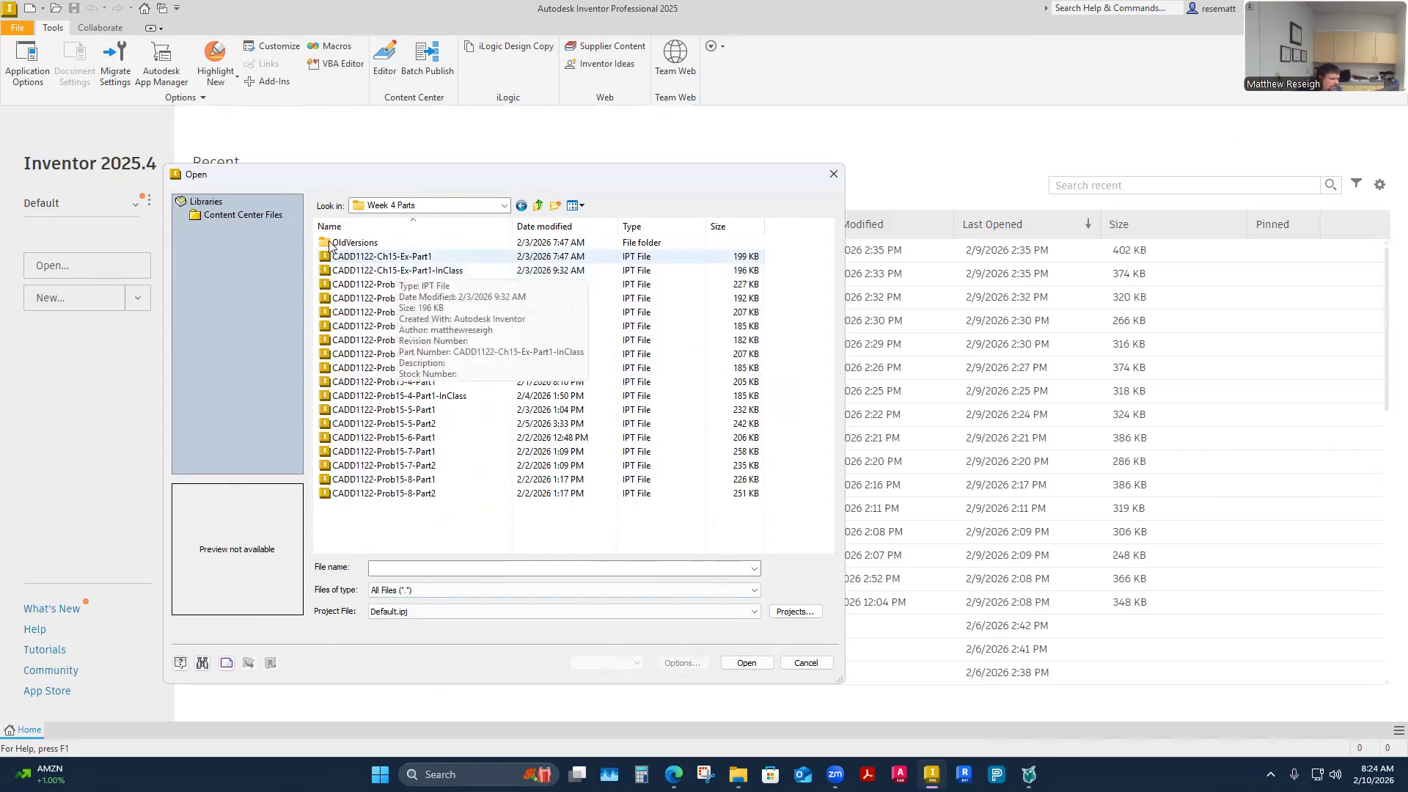
{"action": "left_click", "coordinate": [537, 205]}
{"action": "double_click", "coordinate": [379, 246]}
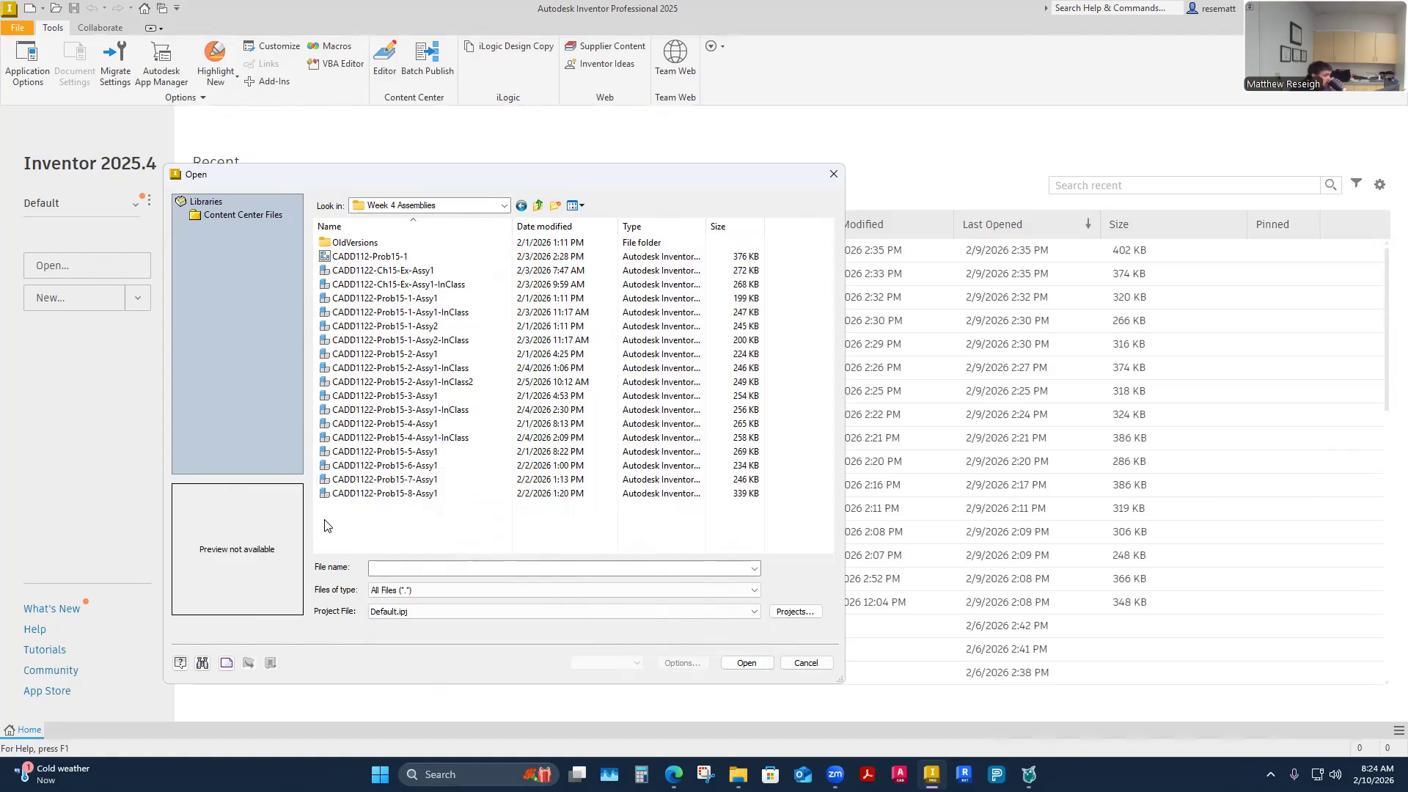
{"action": "left_click", "coordinate": [418, 452]}
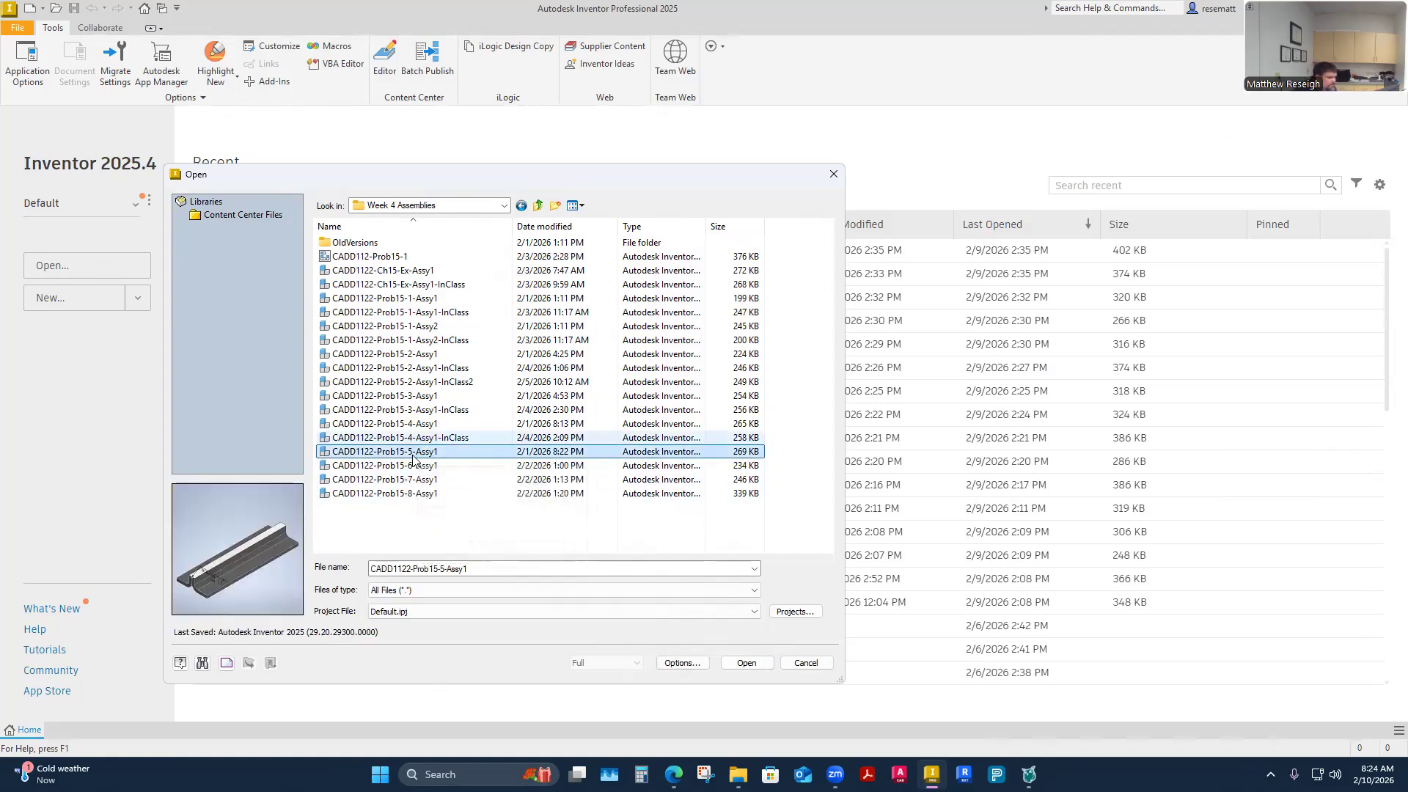
{"action": "left_click", "coordinate": [416, 438]}
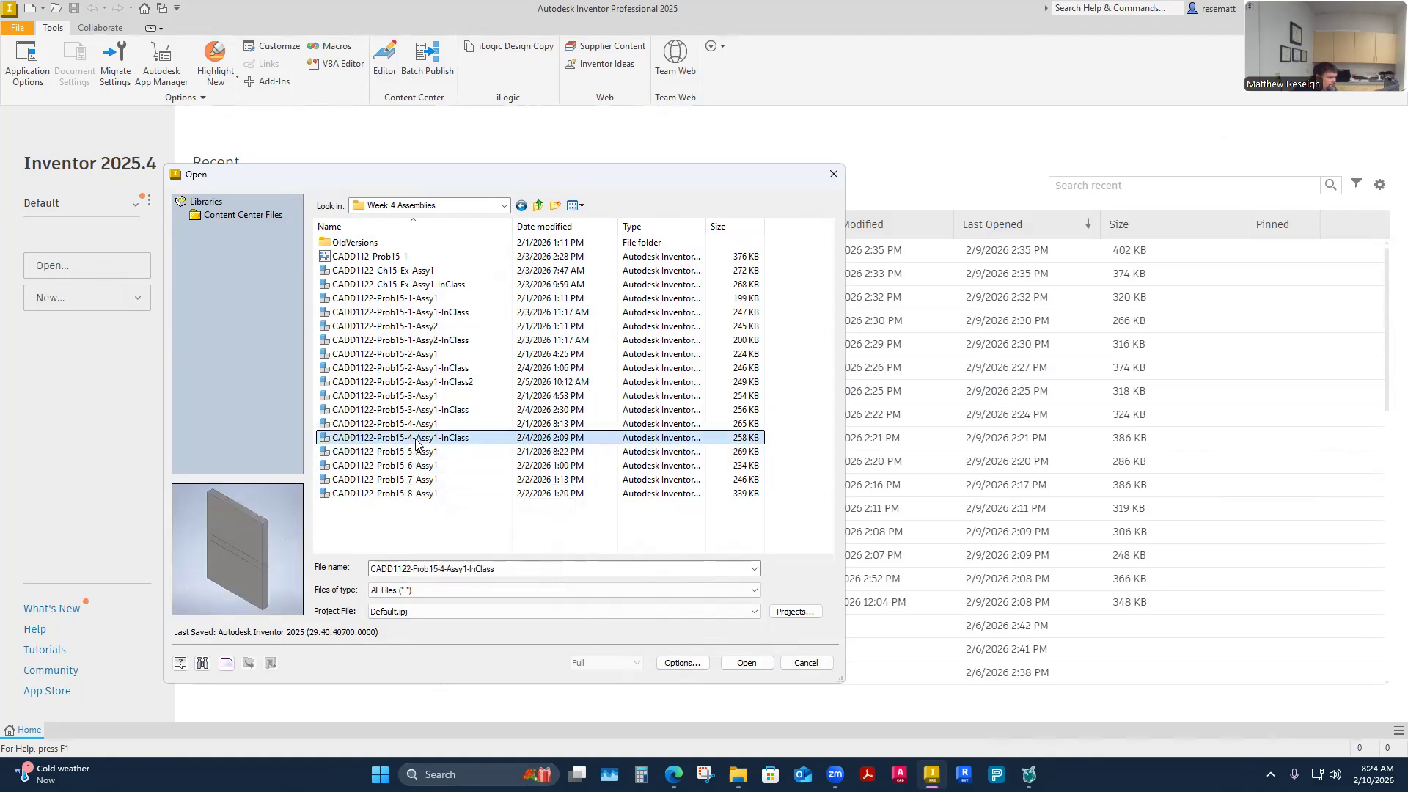
{"action": "left_click", "coordinate": [410, 454]}
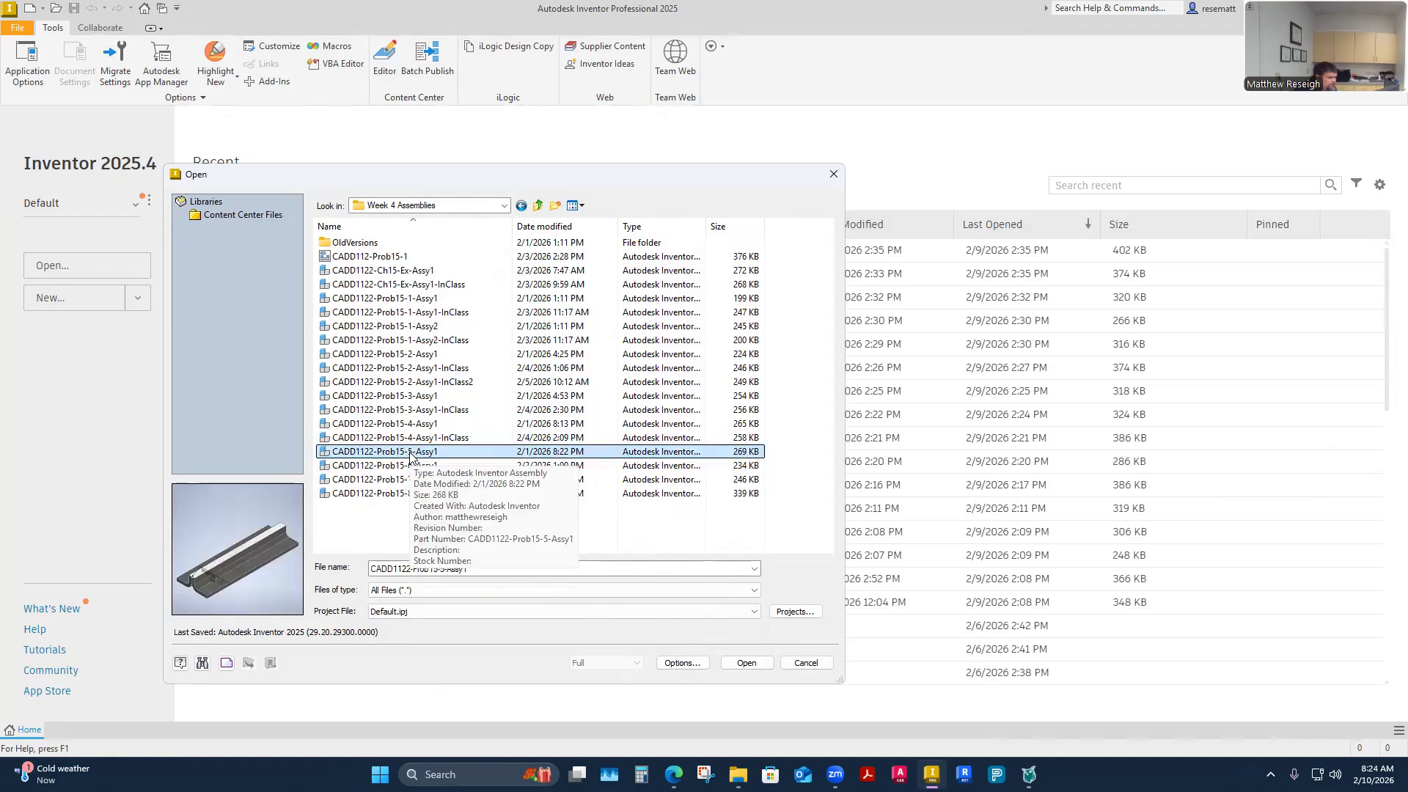
Open the part CADD1122-Prob15-5-Part2 from the Week 4 Parts folder
{"action": "left_click", "coordinate": [537, 205]}
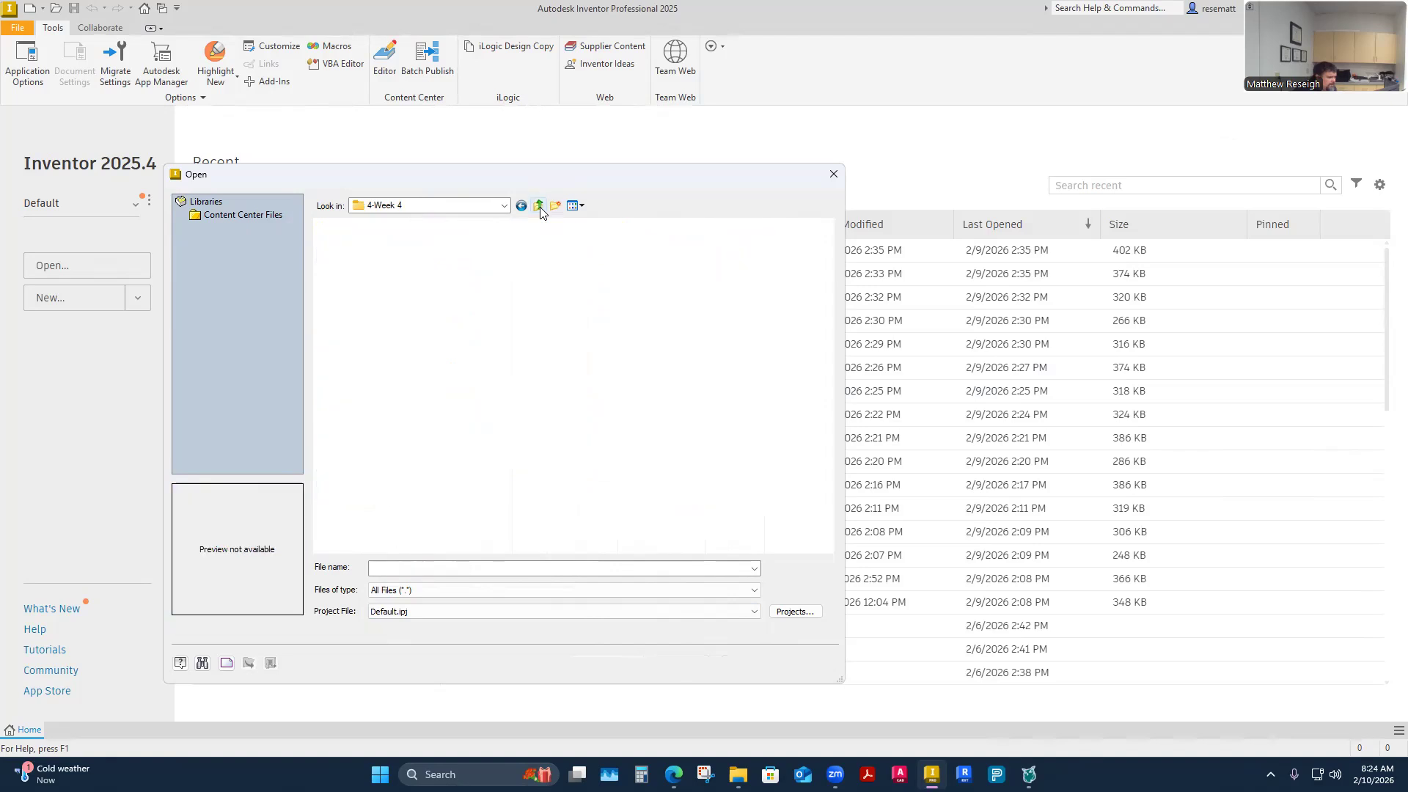
{"action": "double_click", "coordinate": [384, 270]}
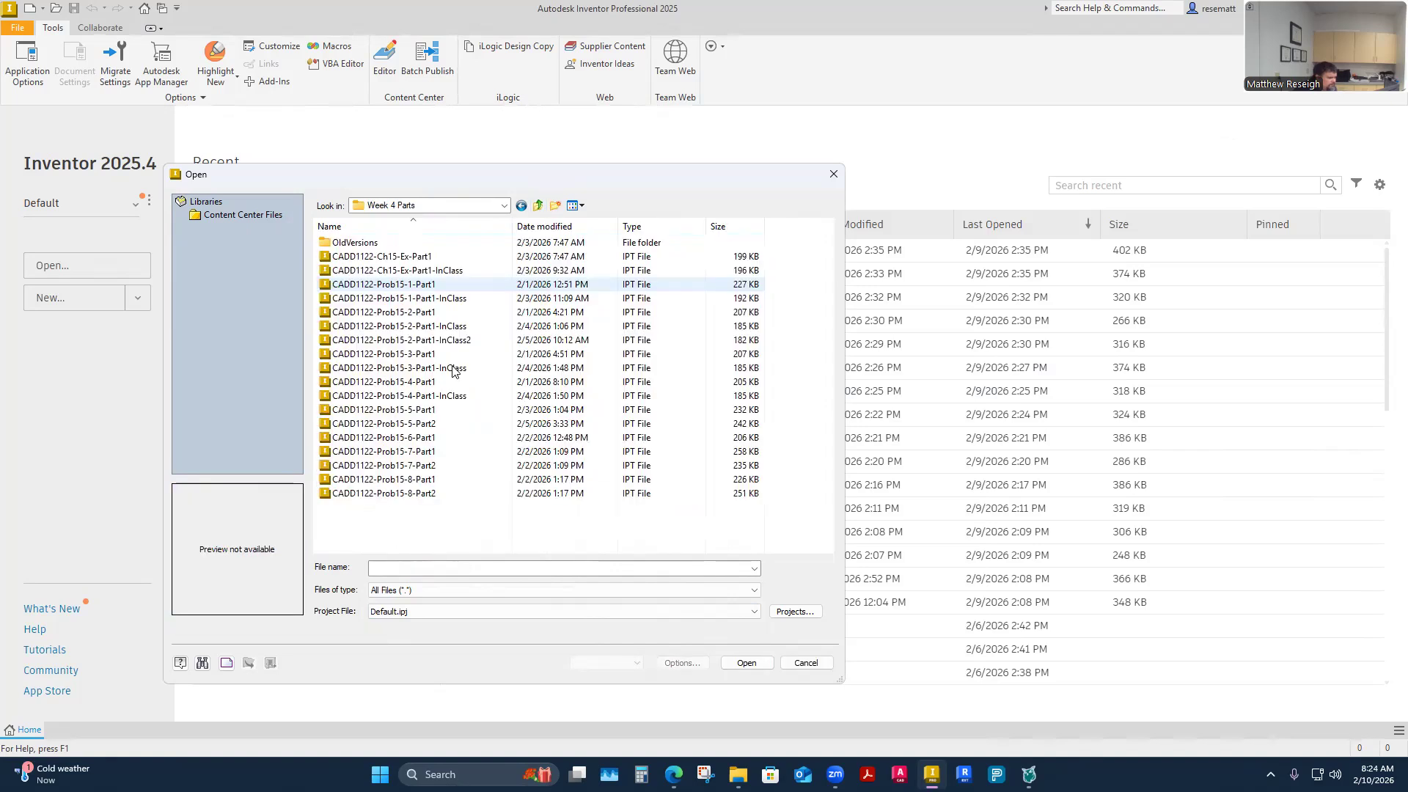
{"action": "left_click", "coordinate": [407, 426]}
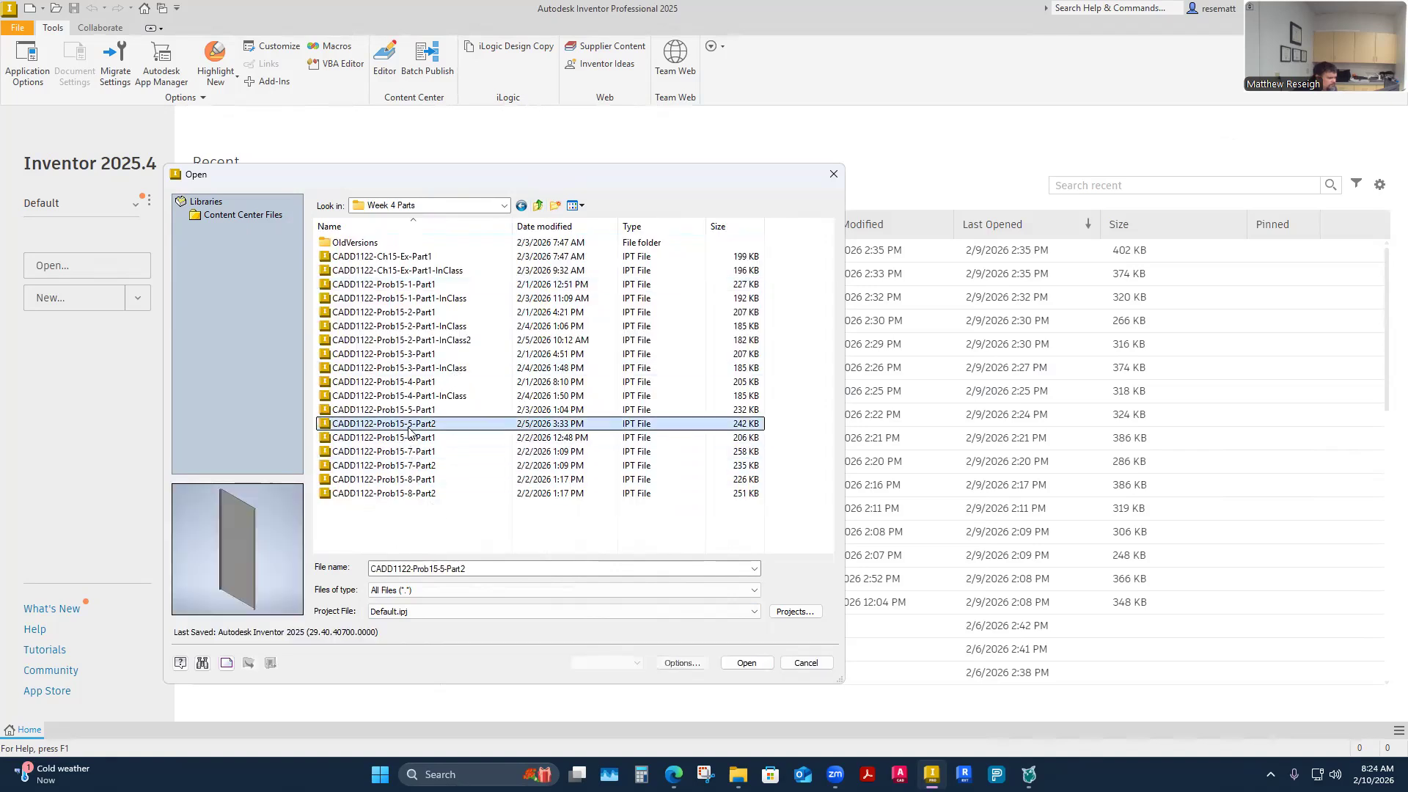
{"action": "left_click", "coordinate": [745, 663]}
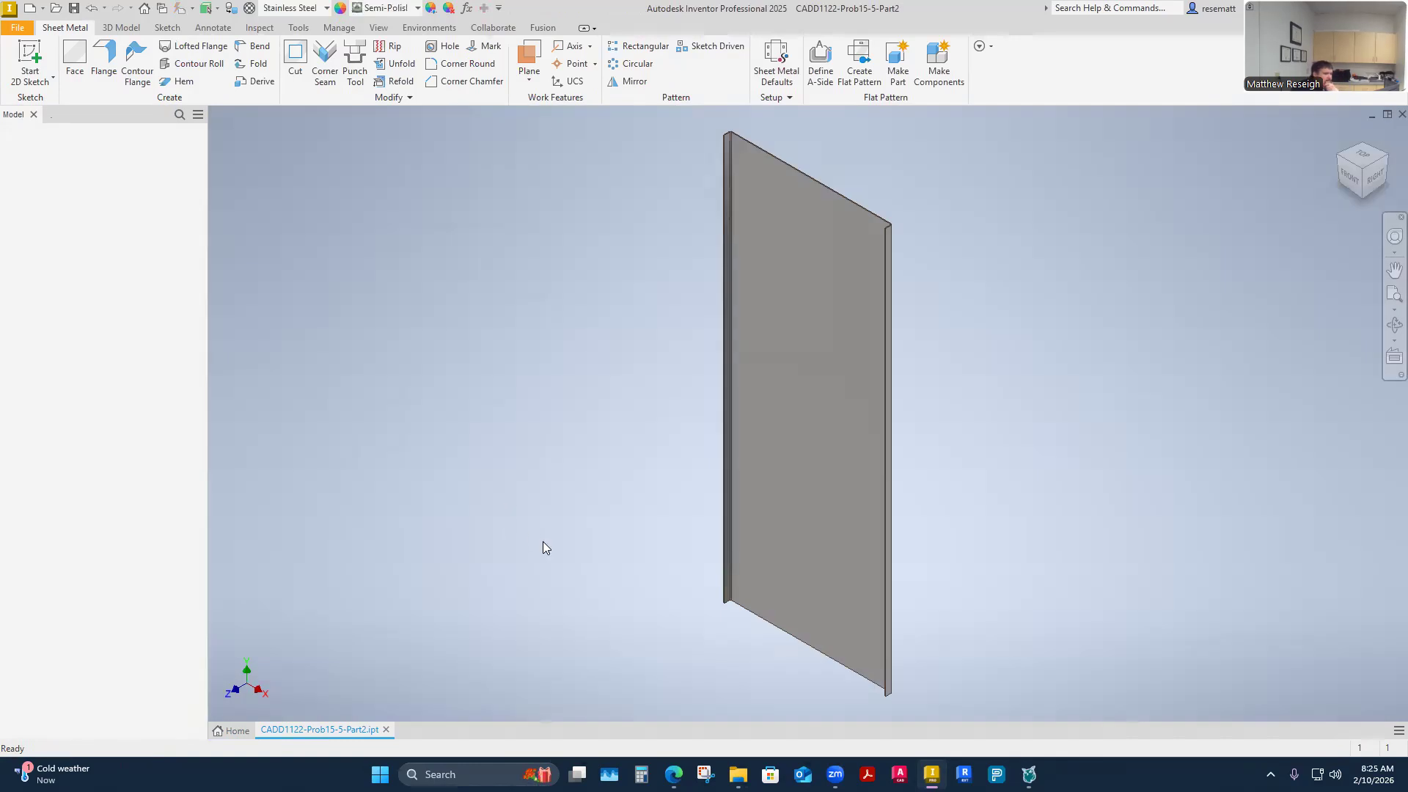
Examine the sheet metal part's bent flanges up close, and return to the Home page without opening another file
{"action": "middle_click_drag", "start_coordinate": [478, 494], "coordinate": [562, 539], "text": "shift"}
{"action": "scroll", "coordinate": [562, 539], "scroll_direction": "up", "scroll_amount": 5}
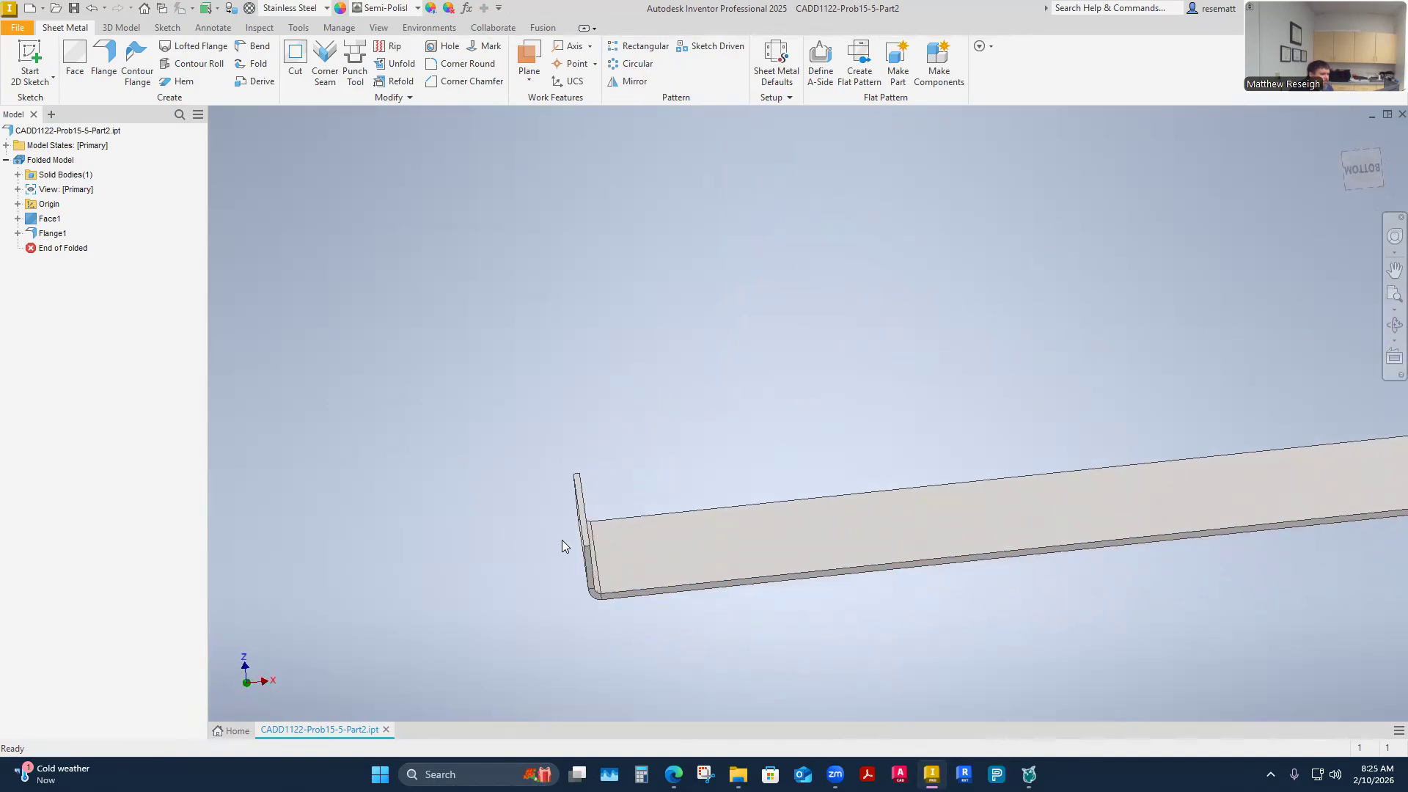
{"action": "scroll", "coordinate": [562, 539], "scroll_direction": "down", "scroll_amount": 5}
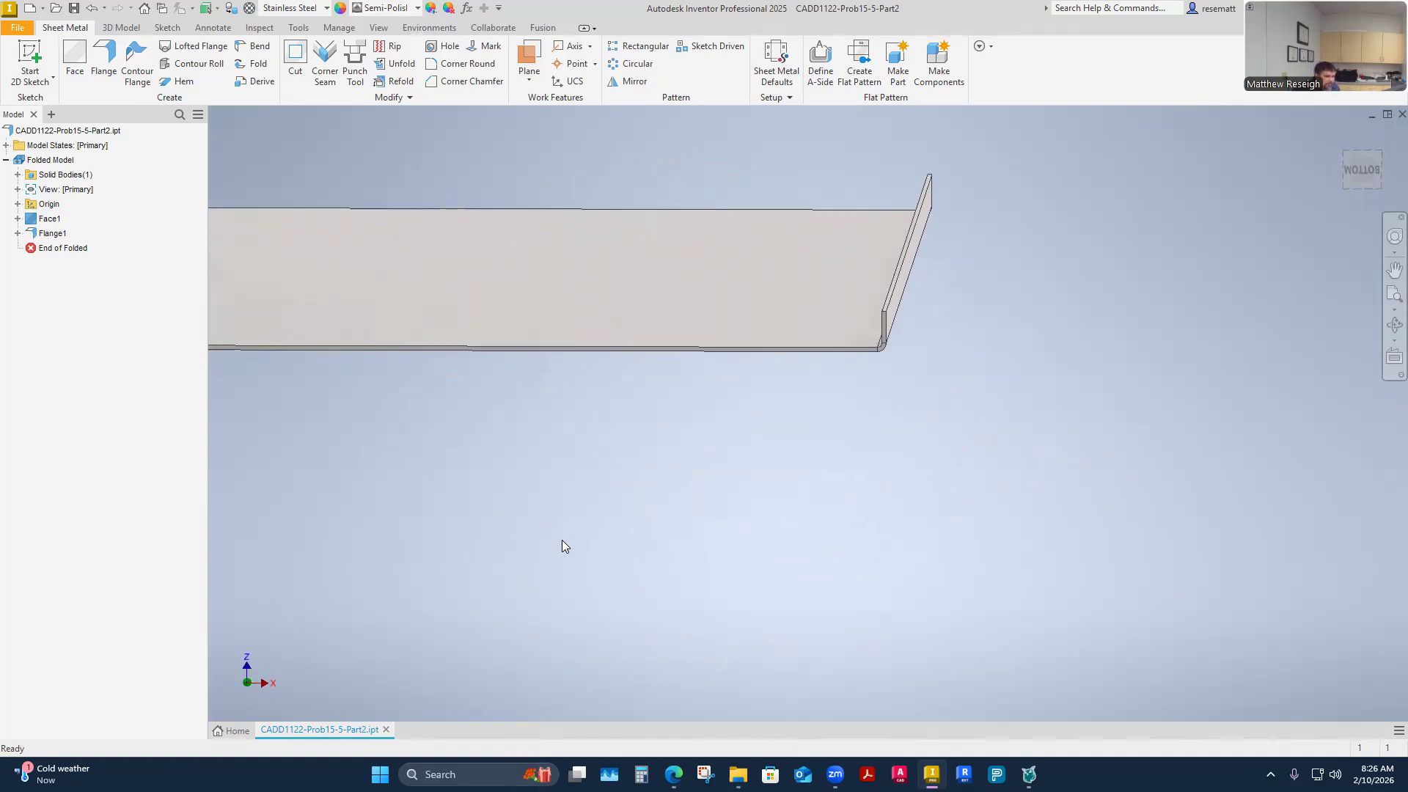
{"action": "left_click", "coordinate": [231, 727]}
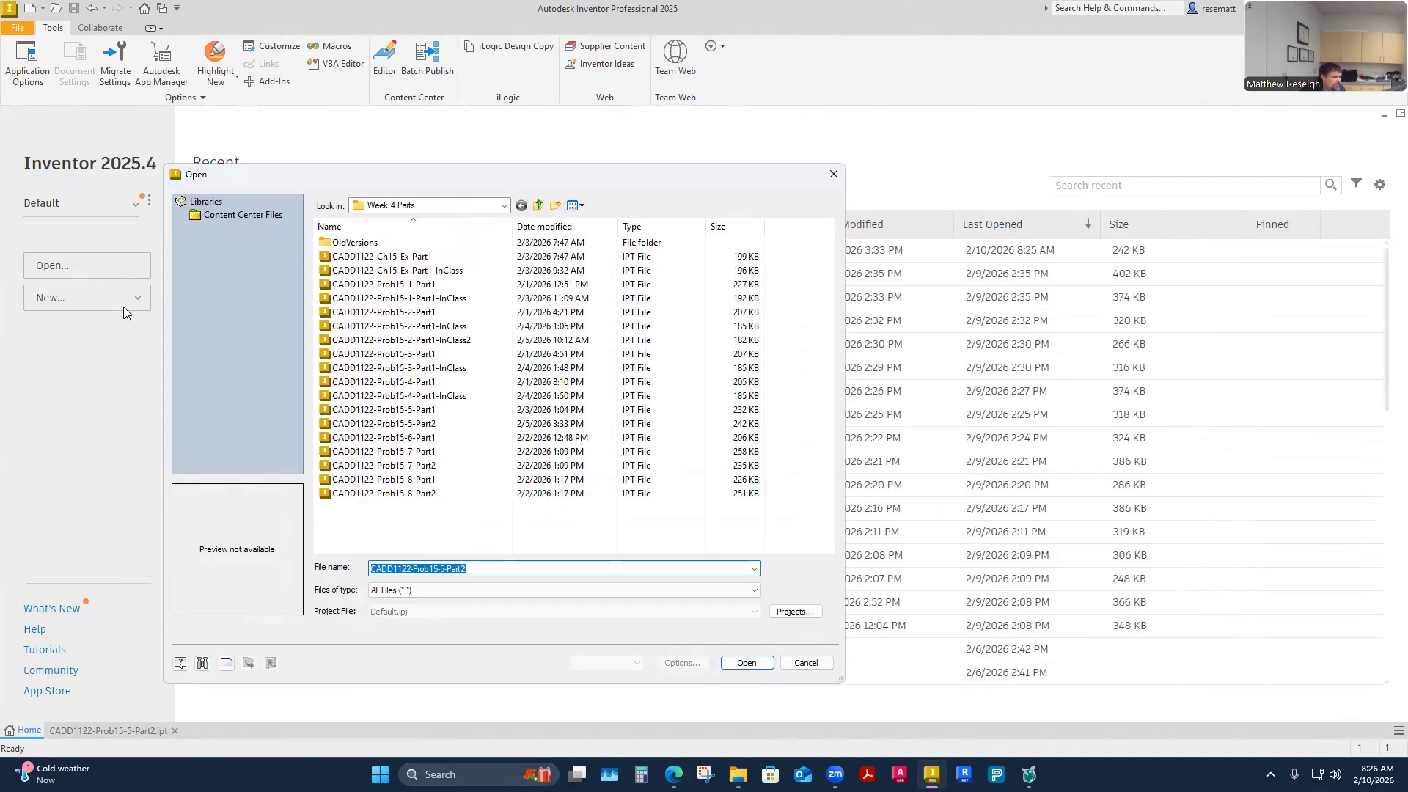
{"action": "left_click", "coordinate": [810, 667]}
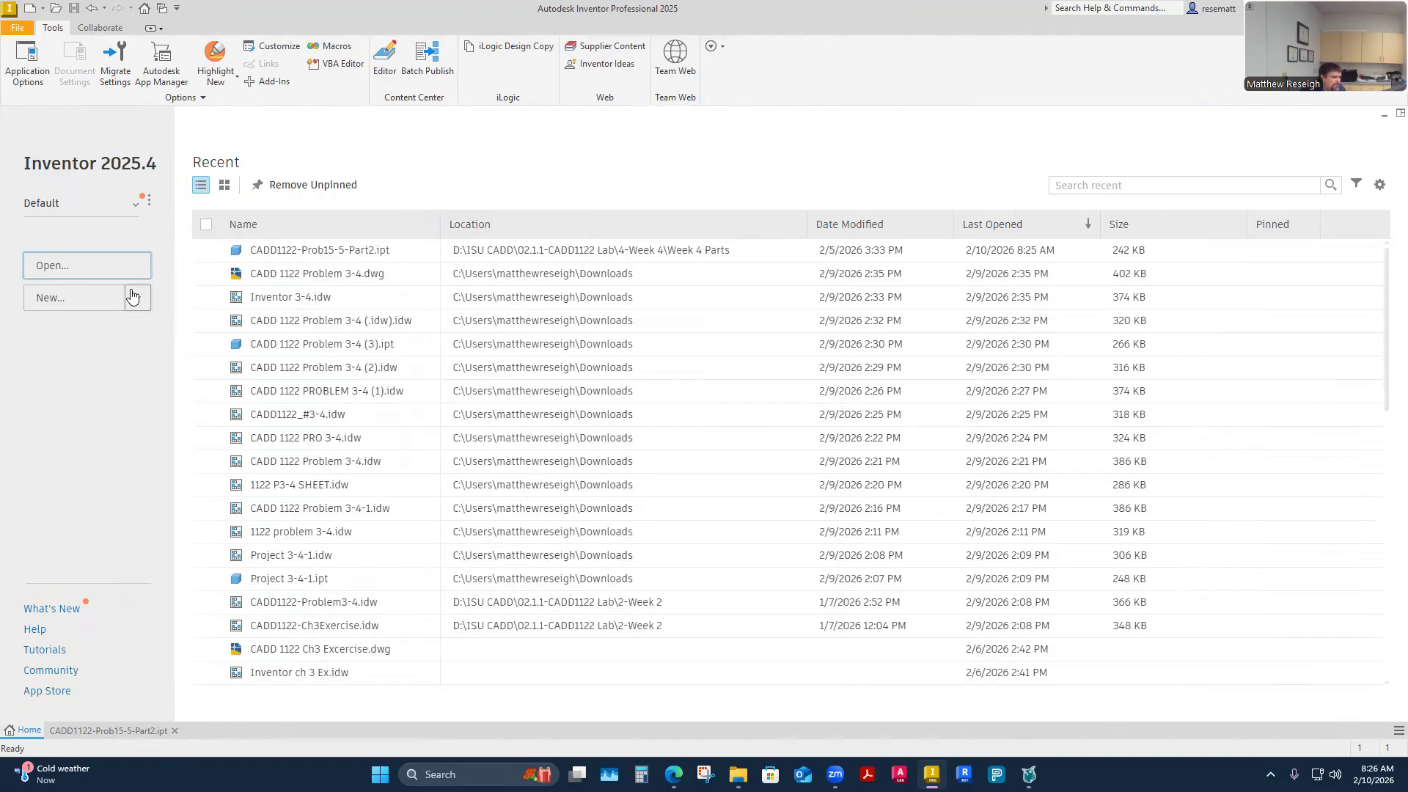
Create a new assembly from the English template Standard (in).iam
{"action": "left_click", "coordinate": [137, 297]}
{"action": "left_click", "coordinate": [66, 470]}
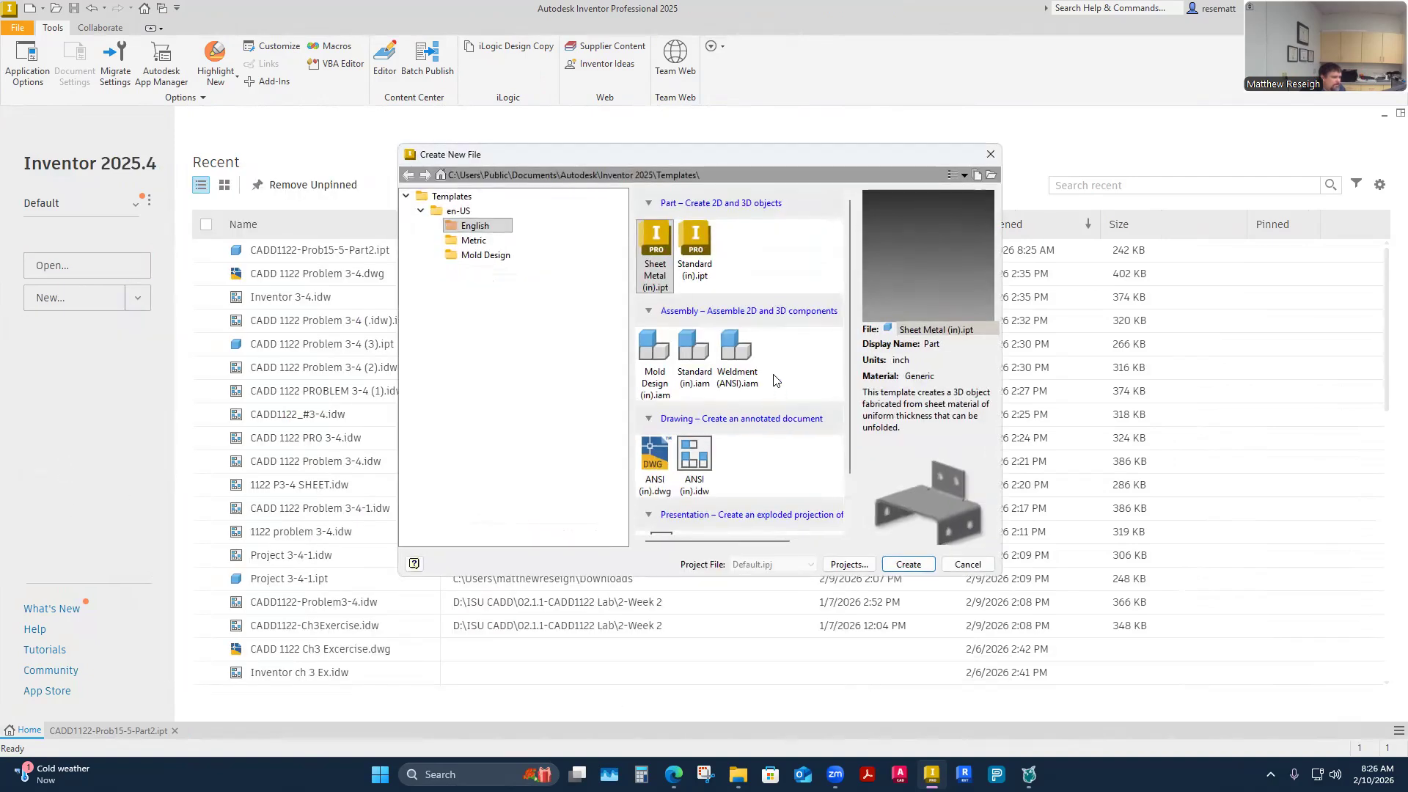
{"action": "left_click", "coordinate": [691, 358]}
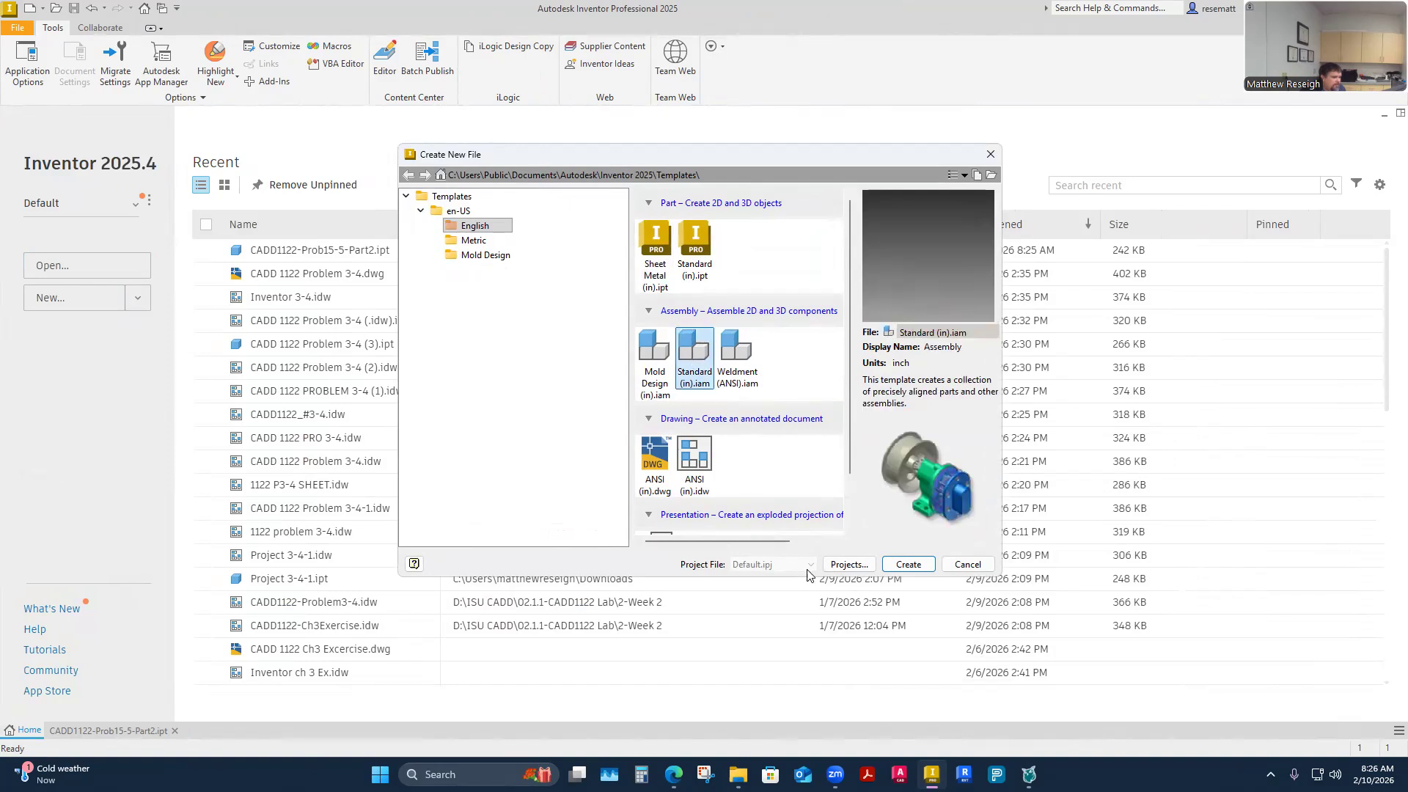
{"action": "left_click", "coordinate": [909, 564]}
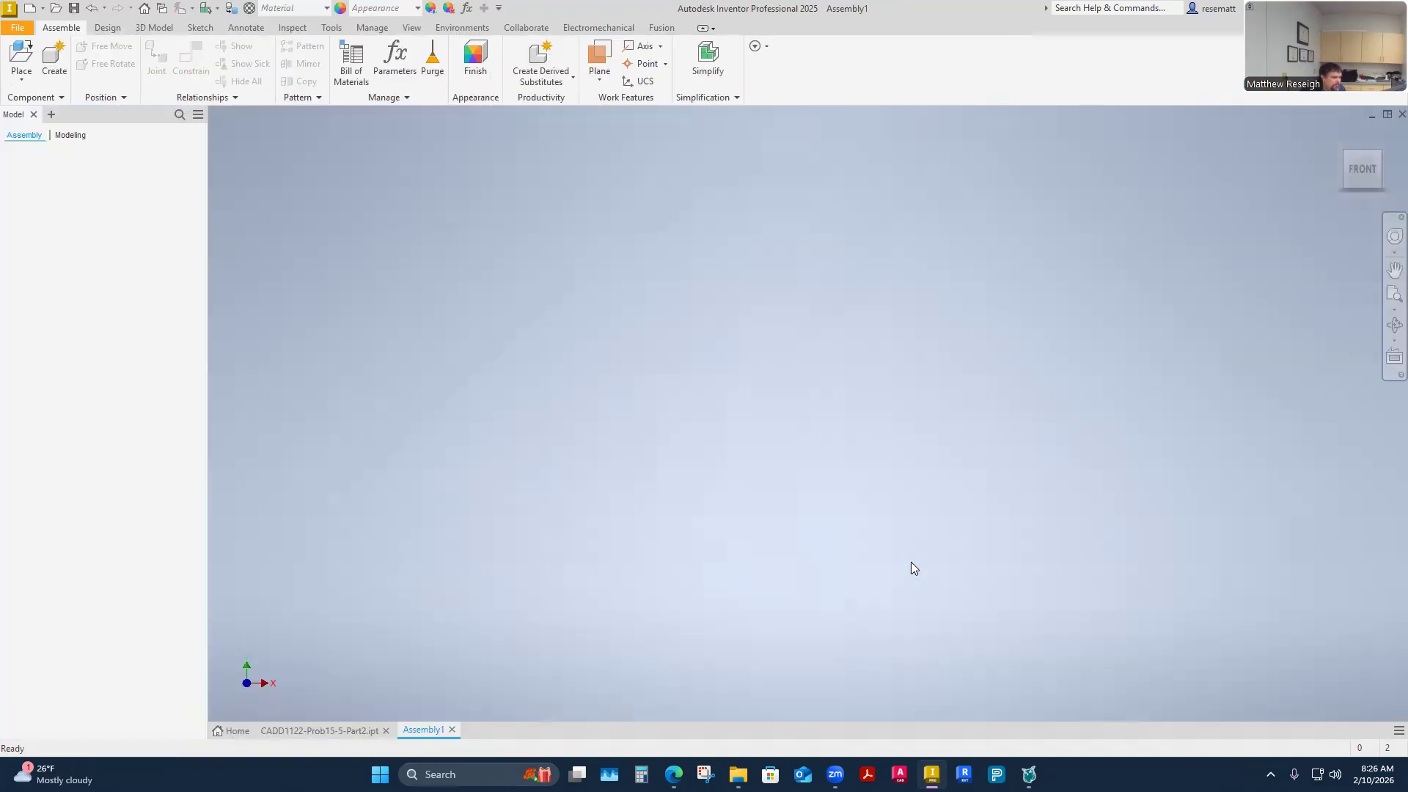
Place four instances of CADD1122-Prob15-5-Part2 from the Week 4 Parts folder side by side in the assembly
{"action": "left_click", "coordinate": [22, 78]}
{"action": "left_click", "coordinate": [31, 105]}
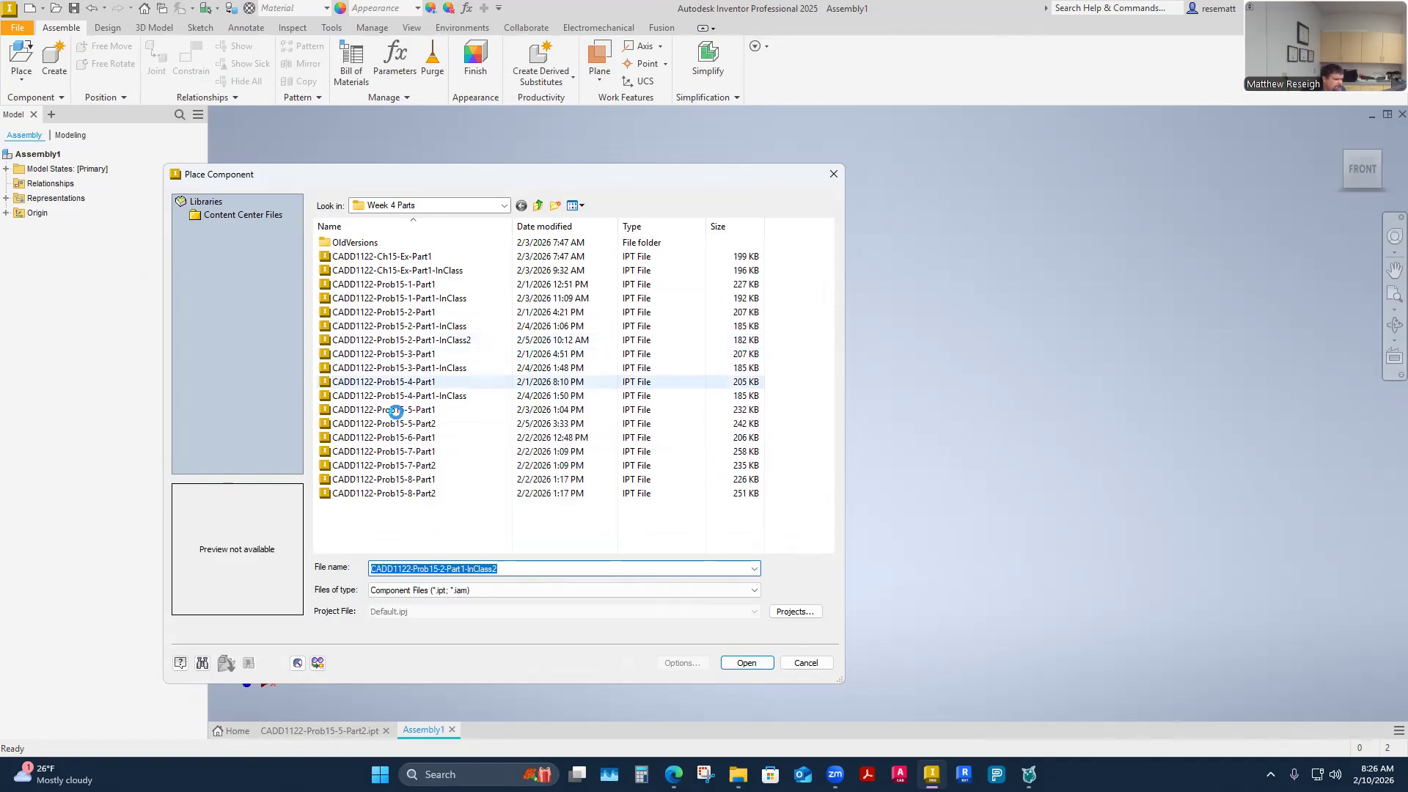
{"action": "left_click", "coordinate": [367, 424]}
{"action": "left_click", "coordinate": [746, 663]}
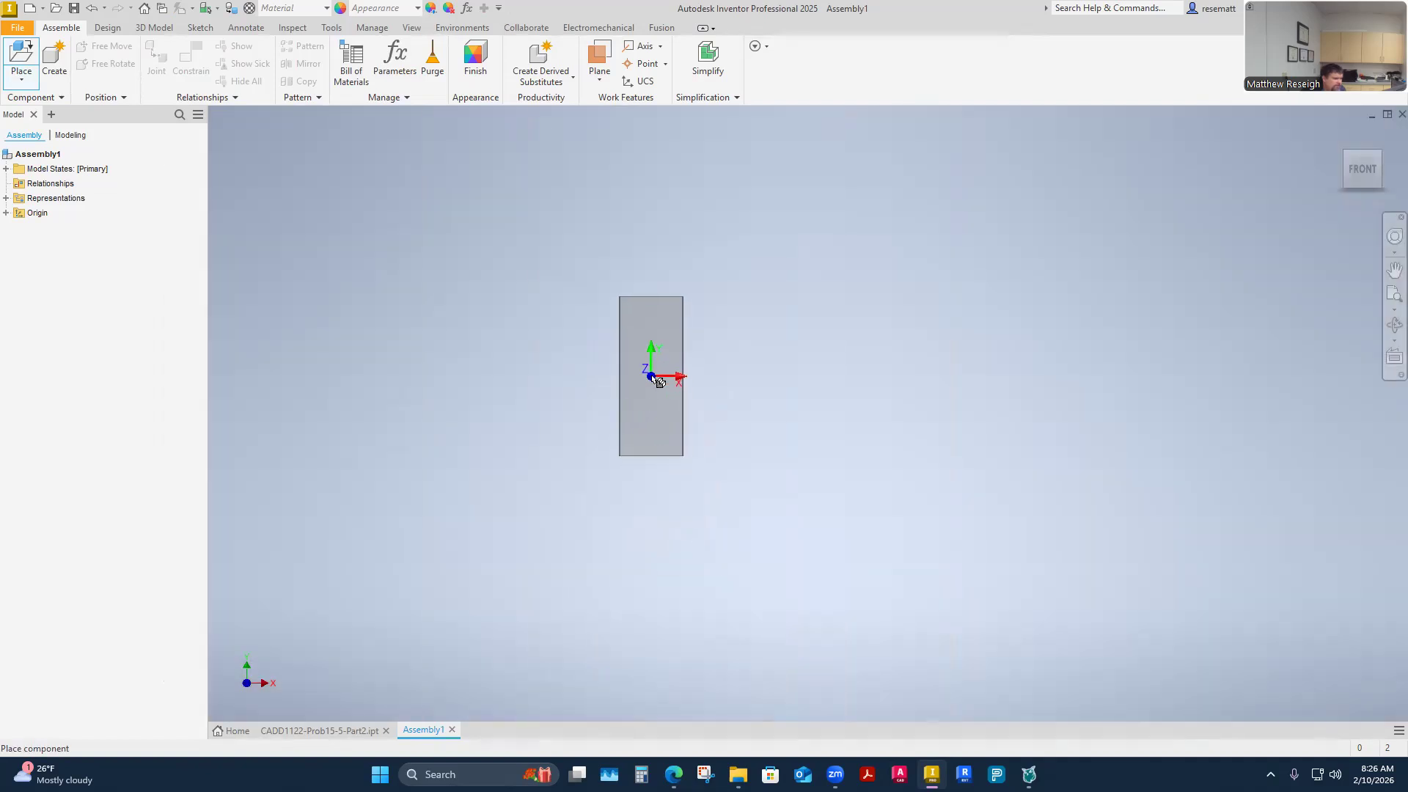
{"action": "left_click", "coordinate": [658, 380]}
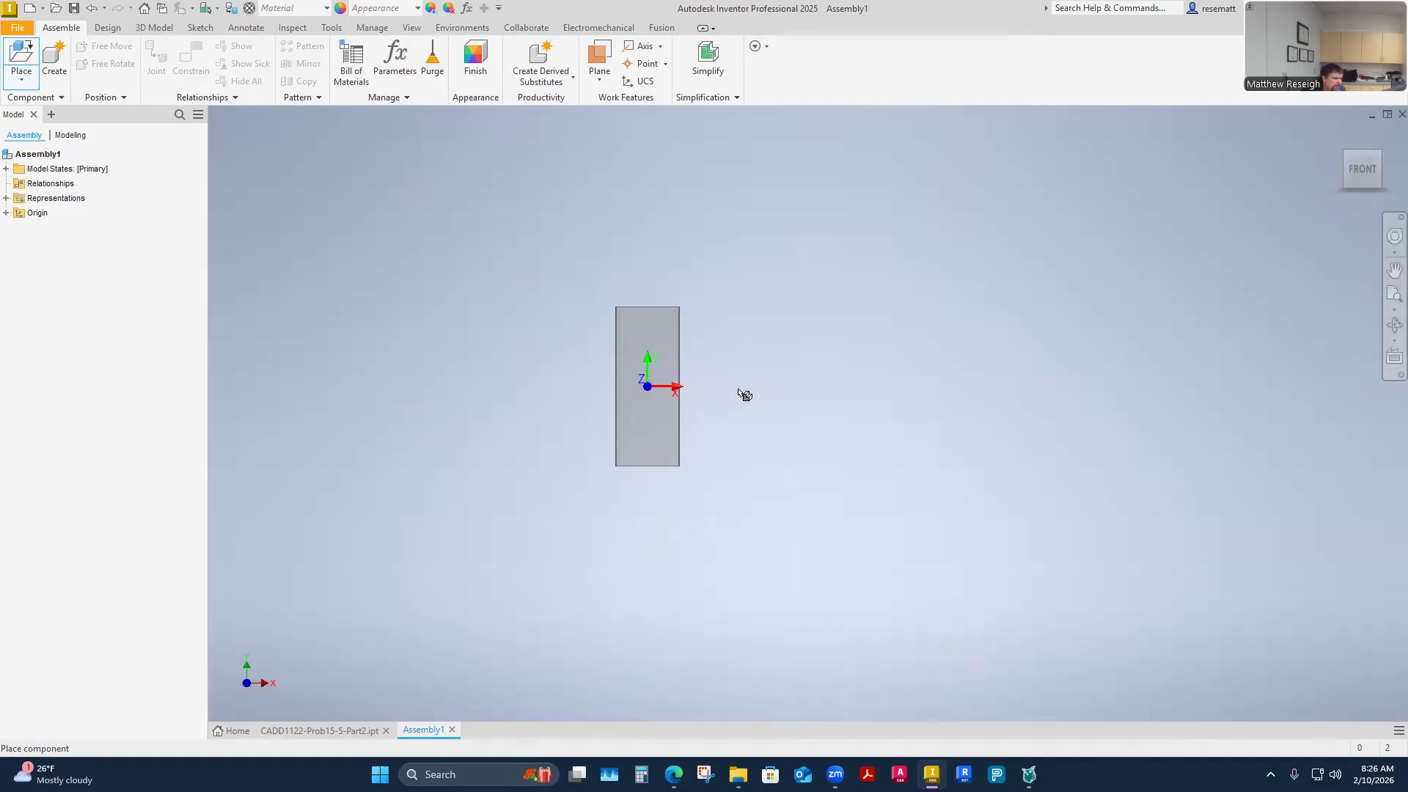
{"action": "left_click", "coordinate": [586, 349]}
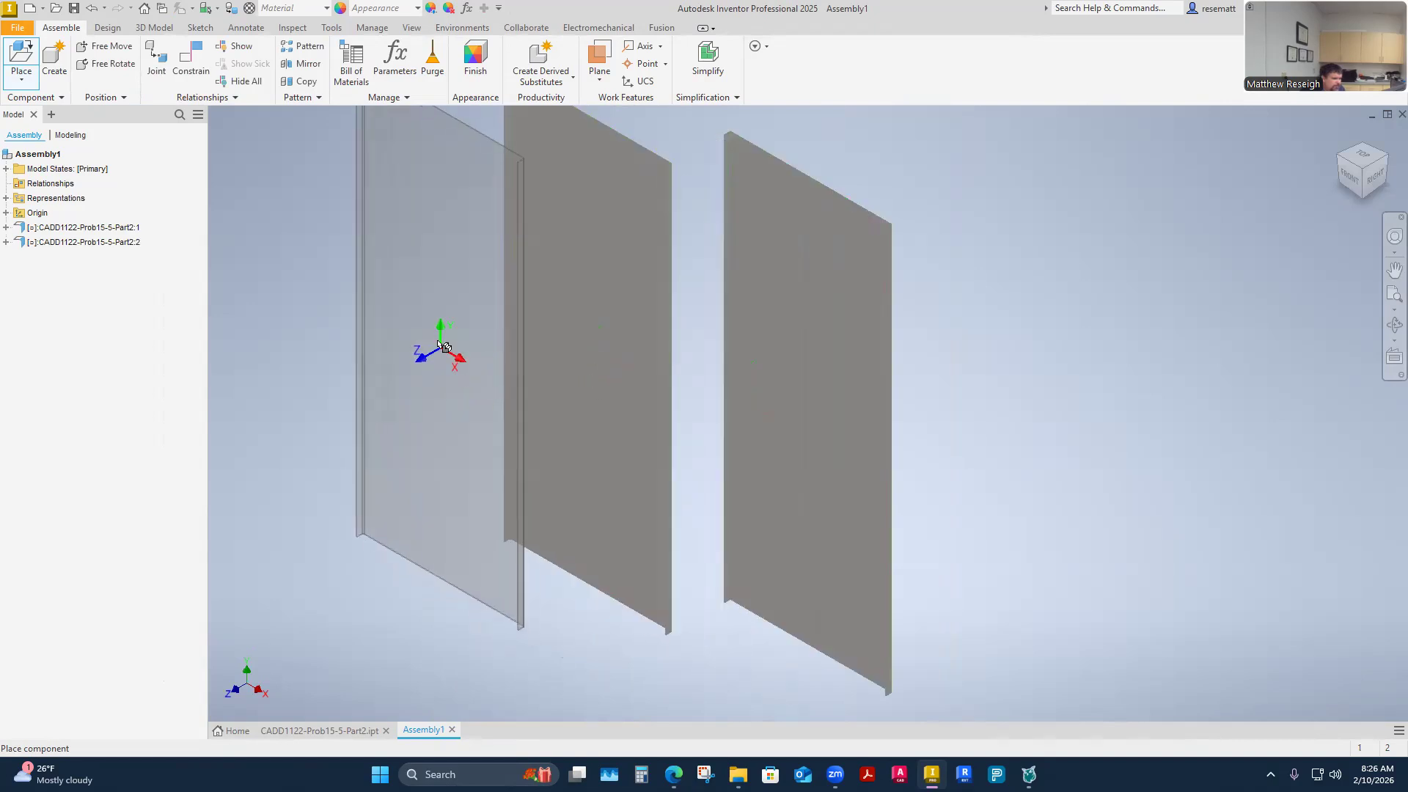
{"action": "left_click", "coordinate": [392, 310]}
{"action": "left_click", "coordinate": [1094, 529]}
{"action": "right_click", "coordinate": [1093, 528]}
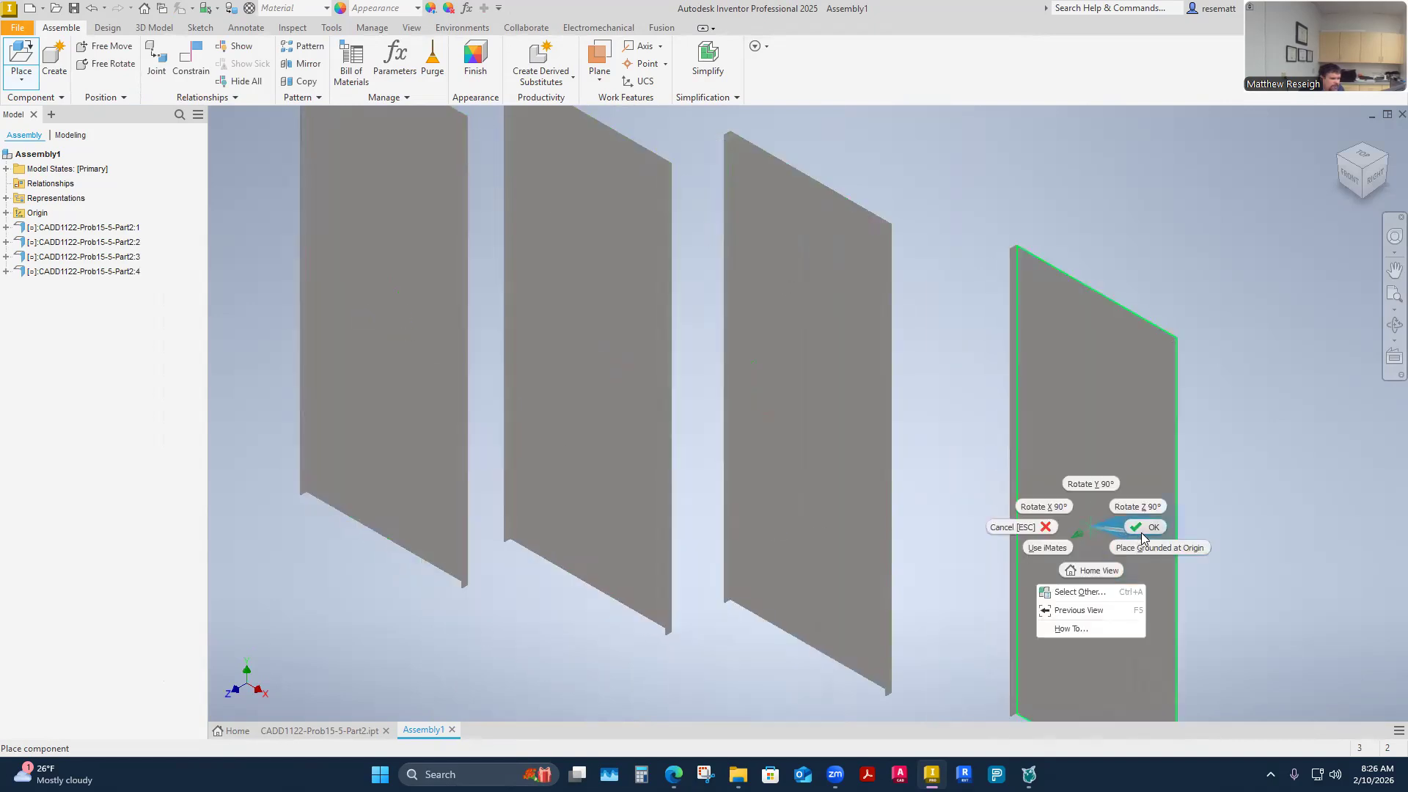
{"action": "left_click", "coordinate": [1139, 530]}
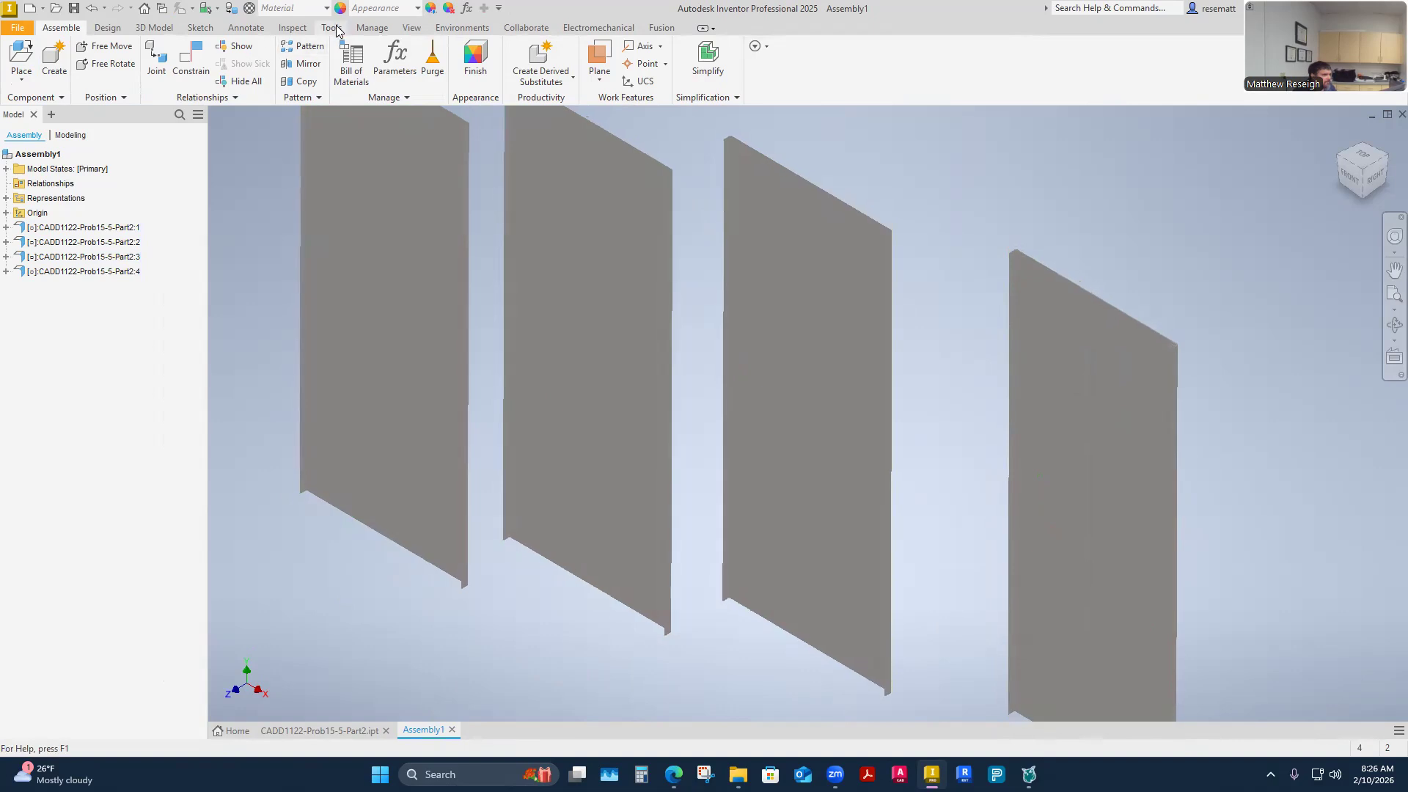
Set the assembly's visual style to Shaded with Edges
{"action": "left_click", "coordinate": [412, 29]}
{"action": "left_click", "coordinate": [300, 62]}
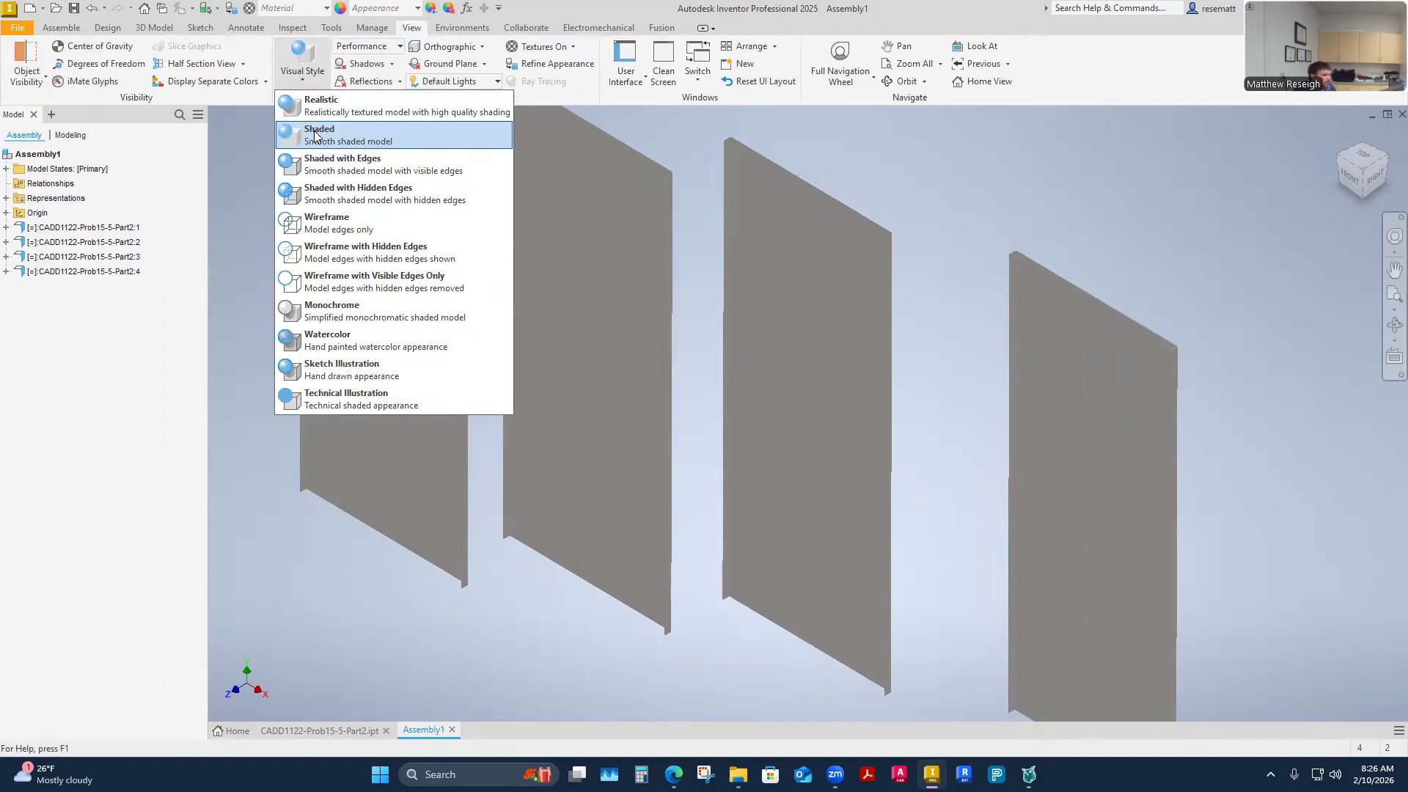
{"action": "left_click", "coordinate": [336, 165]}
{"action": "scroll", "coordinate": [523, 454], "scroll_direction": "down", "scroll_amount": 2}
{"action": "mouse_move", "coordinate": [333, 330]}
{"action": "middle_mouse_down"}
{"action": "mouse_move", "coordinate": [523, 454]}
{"action": "mouse_move", "coordinate": [557, 652]}
{"action": "middle_mouse_up"}
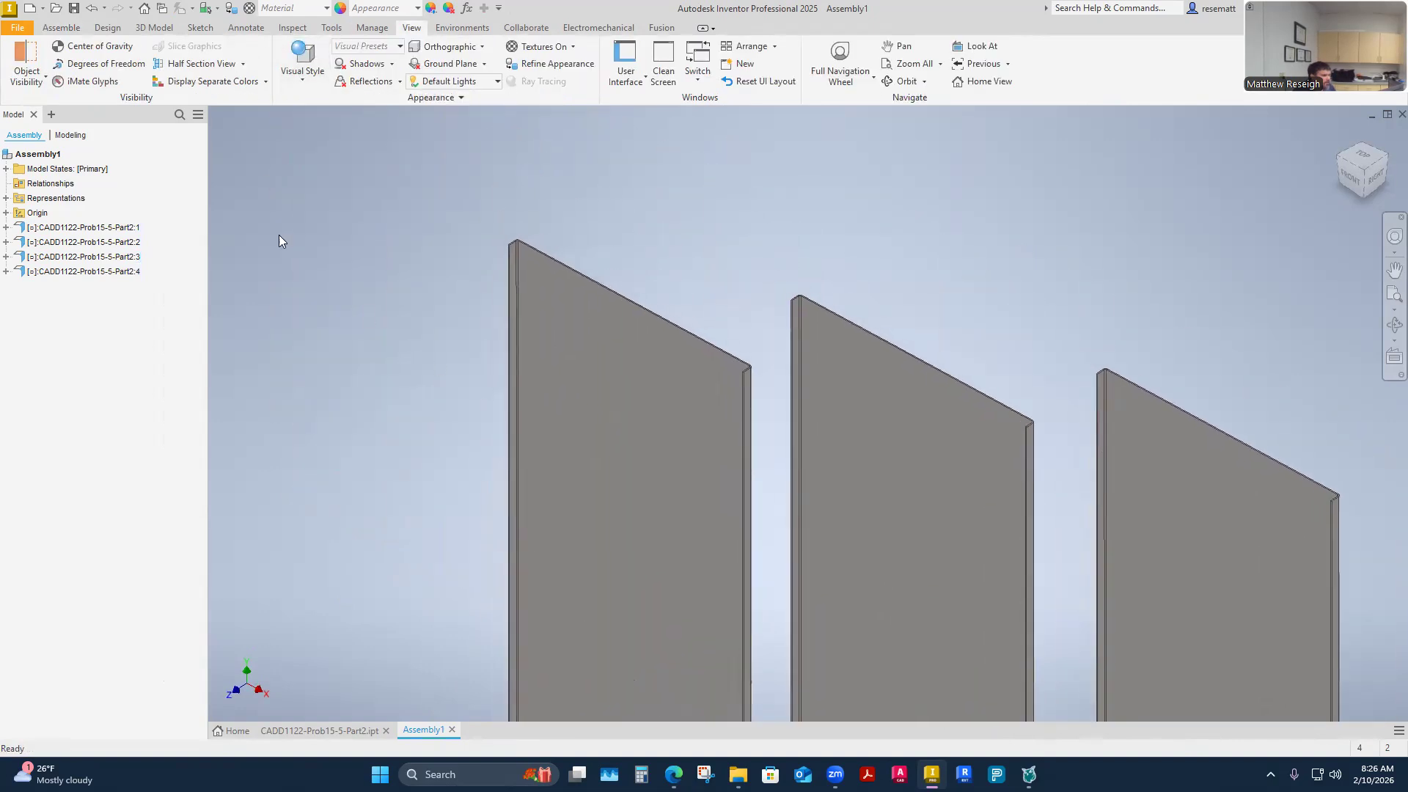
Mate the outer flange faces of two neighbouring plates with the Constrain command
{"action": "left_click", "coordinate": [61, 28]}
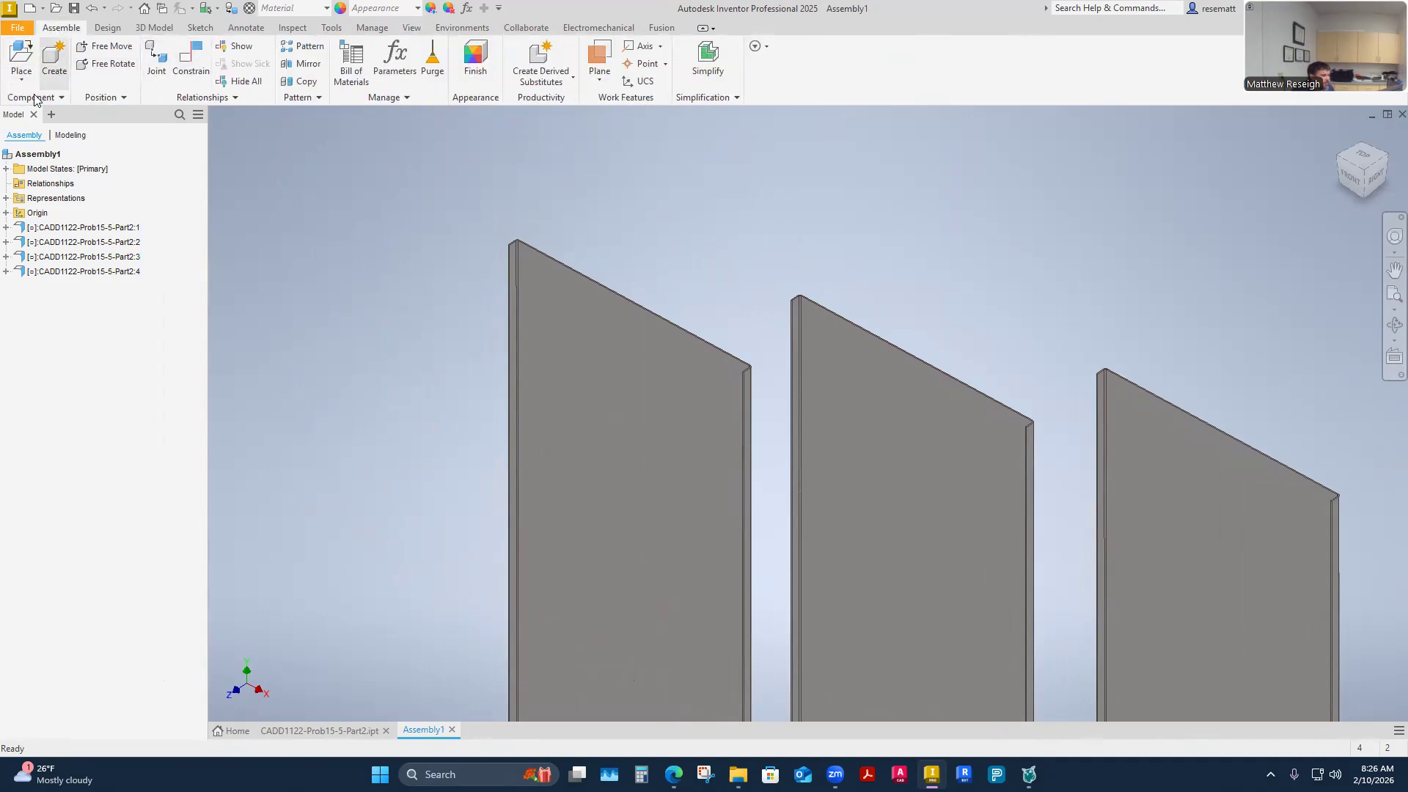
{"action": "left_click", "coordinate": [180, 73]}
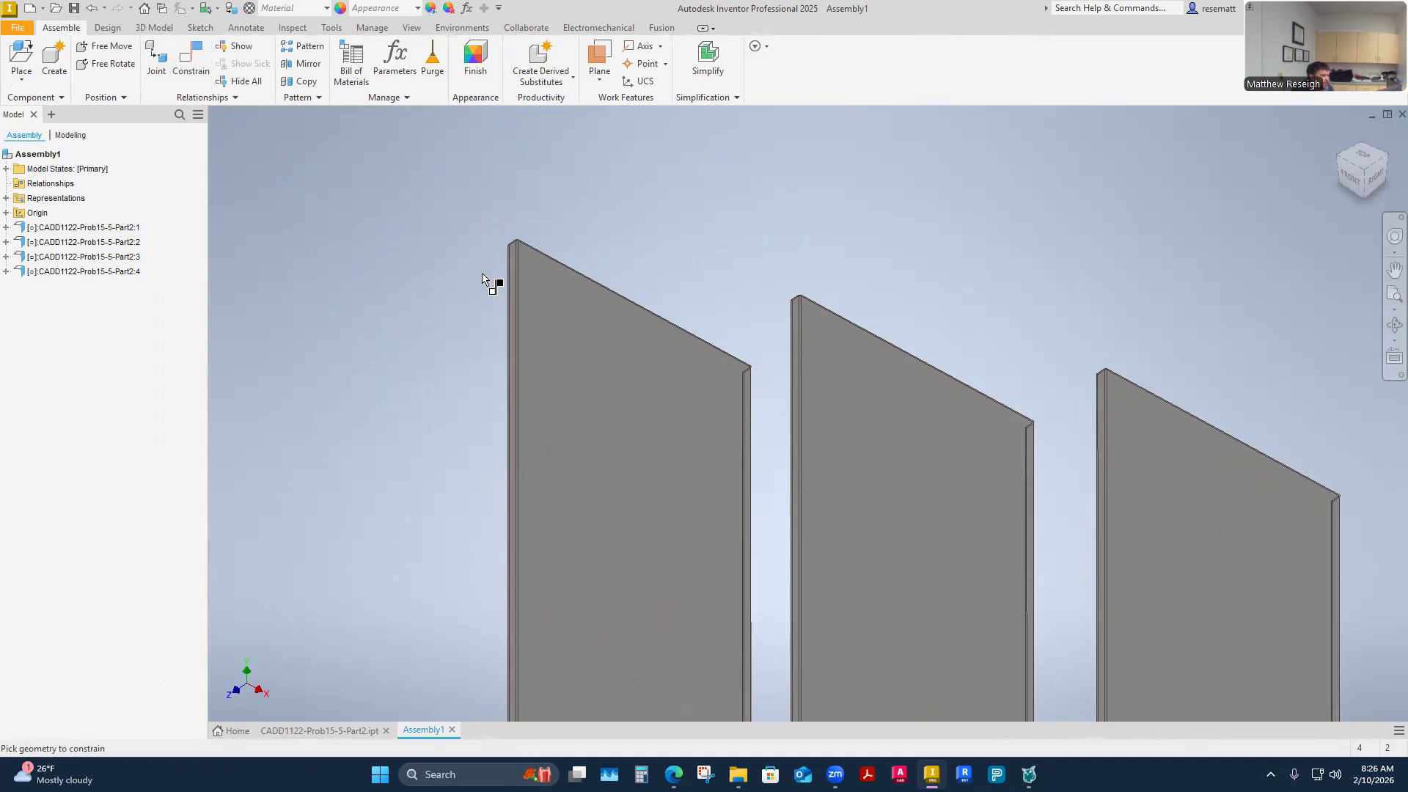
{"action": "scroll", "coordinate": [776, 393], "scroll_direction": "down", "scroll_amount": 5}
{"action": "left_click", "coordinate": [577, 247]}
{"action": "middle_click_drag", "start_coordinate": [577, 247], "coordinate": [704, 411], "text": "shift"}
{"action": "left_click", "coordinate": [825, 458]}
{"action": "left_click", "coordinate": [409, 303]}
Add a mate constraint with 0.000 in offset between the end faces of the two touching flanges, and leave the Constrain command
{"action": "middle_click_drag", "start_coordinate": [663, 339], "coordinate": [741, 398], "text": "shift"}
{"action": "left_click", "coordinate": [799, 523]}
{"action": "left_click", "coordinate": [730, 395]}
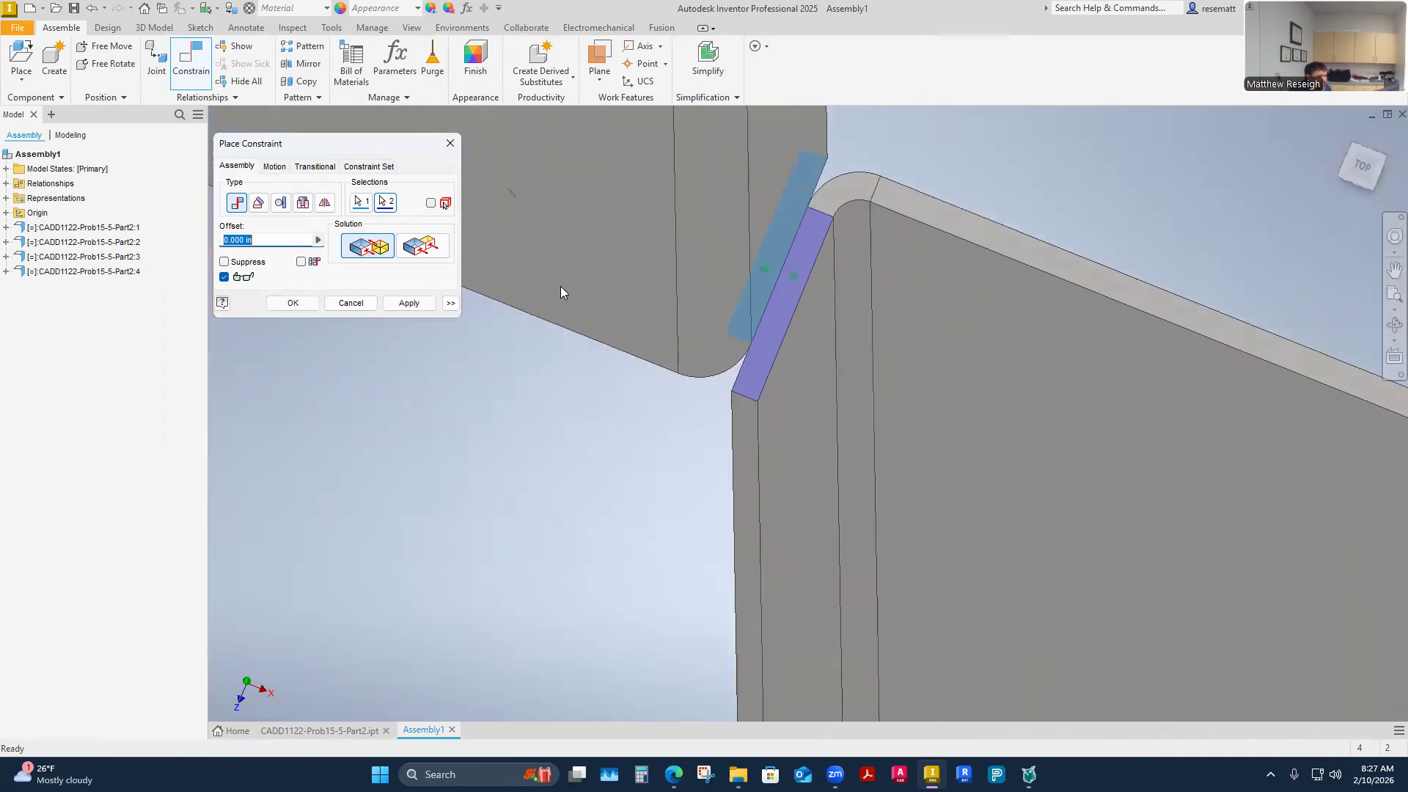
{"action": "left_click", "coordinate": [409, 303]}
{"action": "middle_click_drag", "start_coordinate": [559, 351], "coordinate": [925, 440], "text": "shift"}
{"action": "middle_click_drag", "start_coordinate": [763, 458], "coordinate": [342, 306], "text": "shift"}
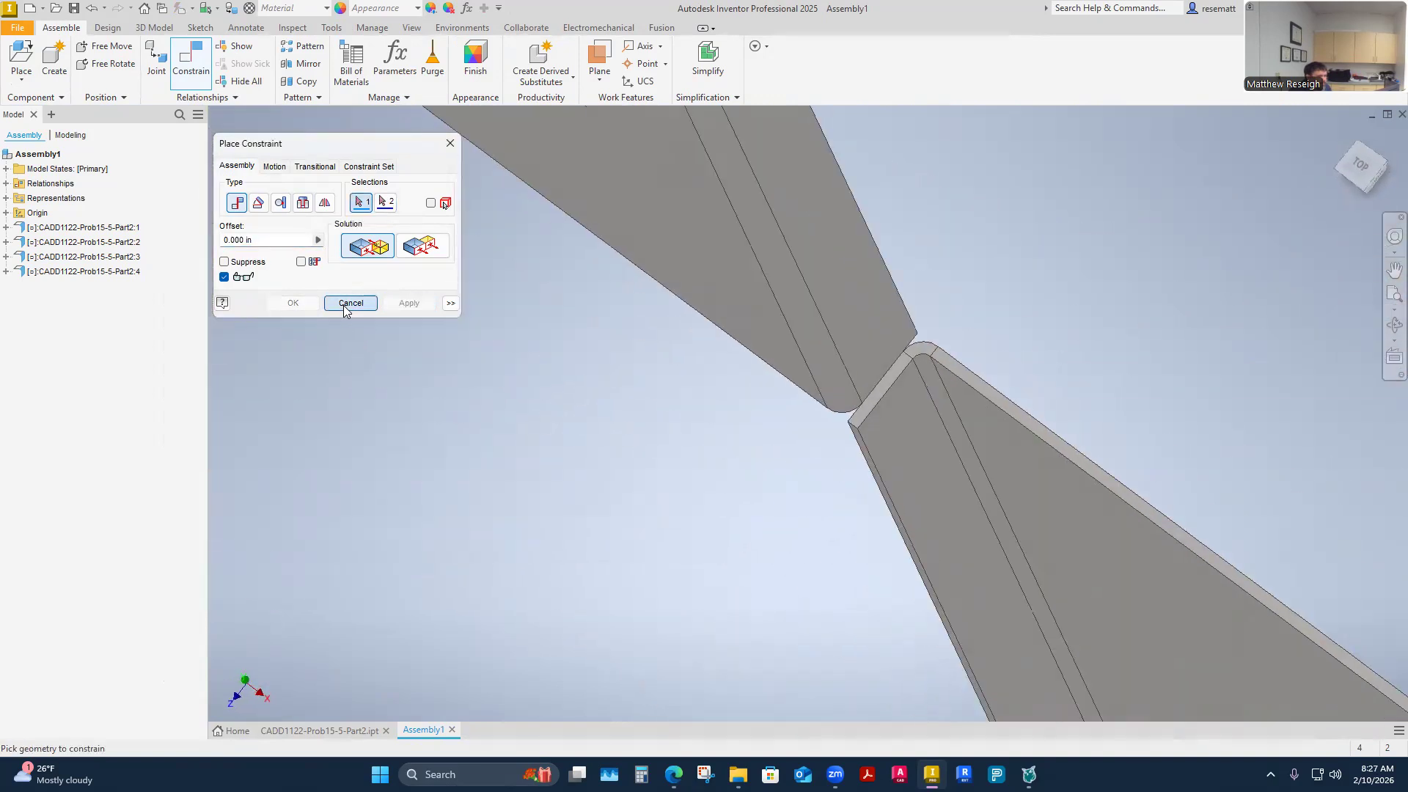
{"action": "left_click", "coordinate": [343, 305]}
Edit the third plate's Mate:2 constraint and change its solution to Flush
{"action": "left_click", "coordinate": [789, 339]}
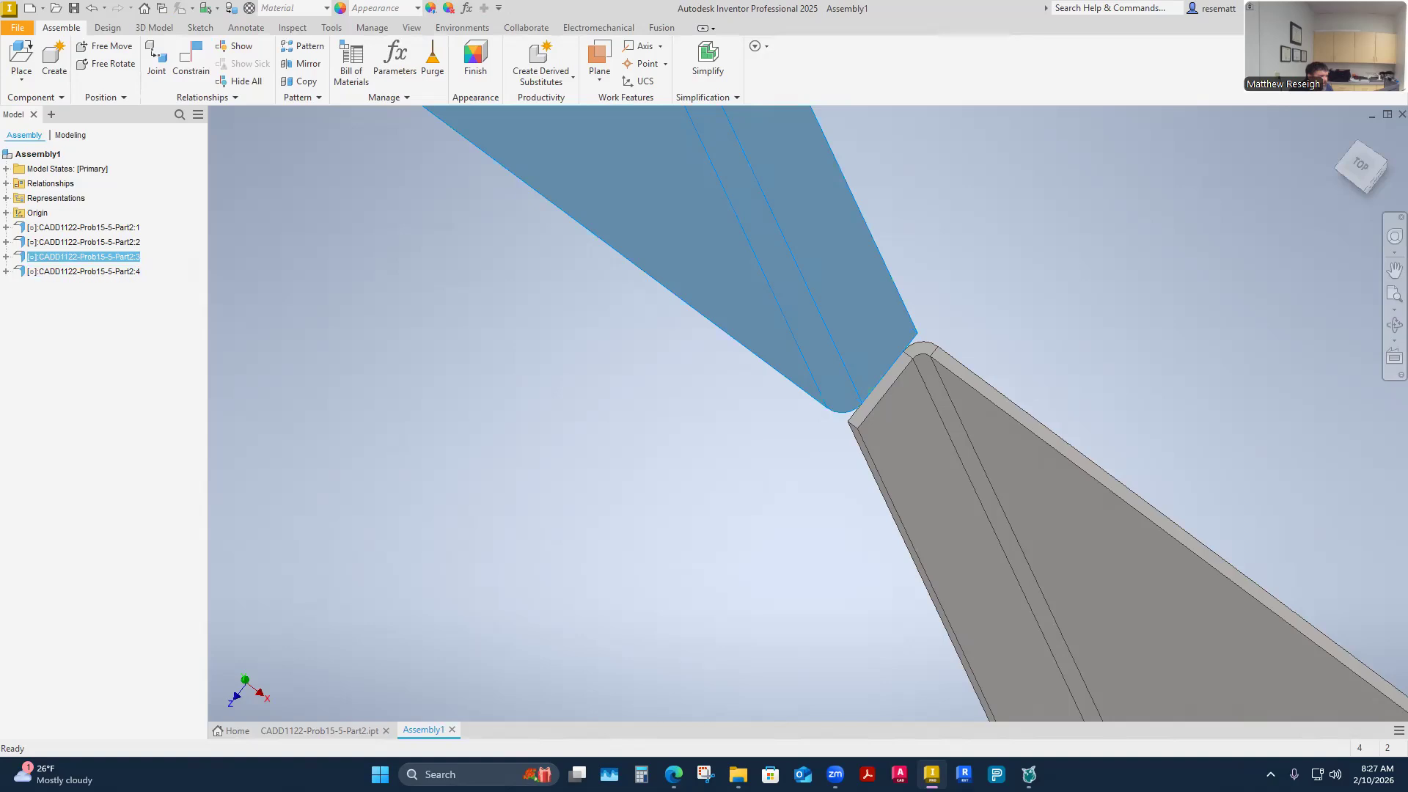
{"action": "left_click", "coordinate": [6, 257]}
{"action": "right_click", "coordinate": [54, 317]}
{"action": "left_click", "coordinate": [83, 379]}
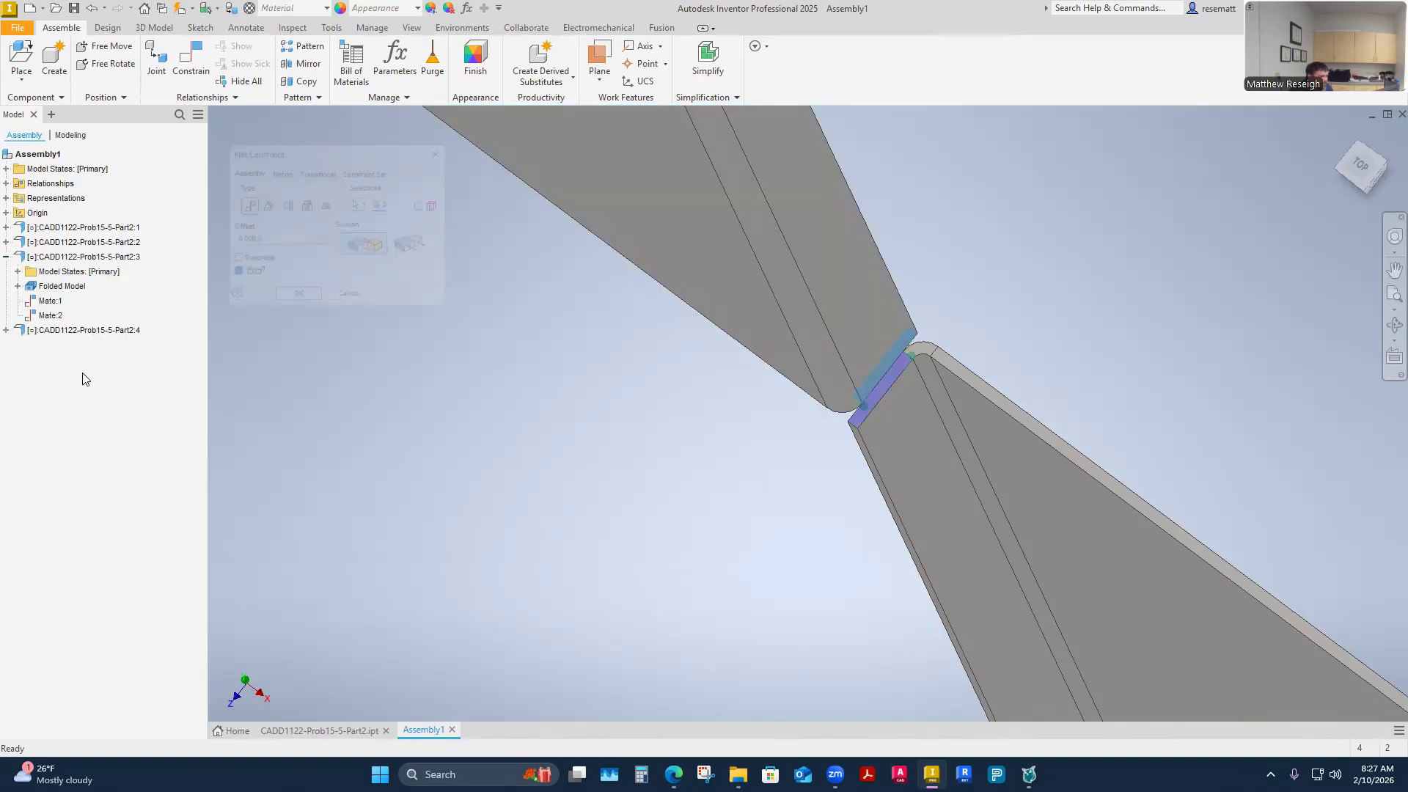
{"action": "left_click", "coordinate": [423, 246]}
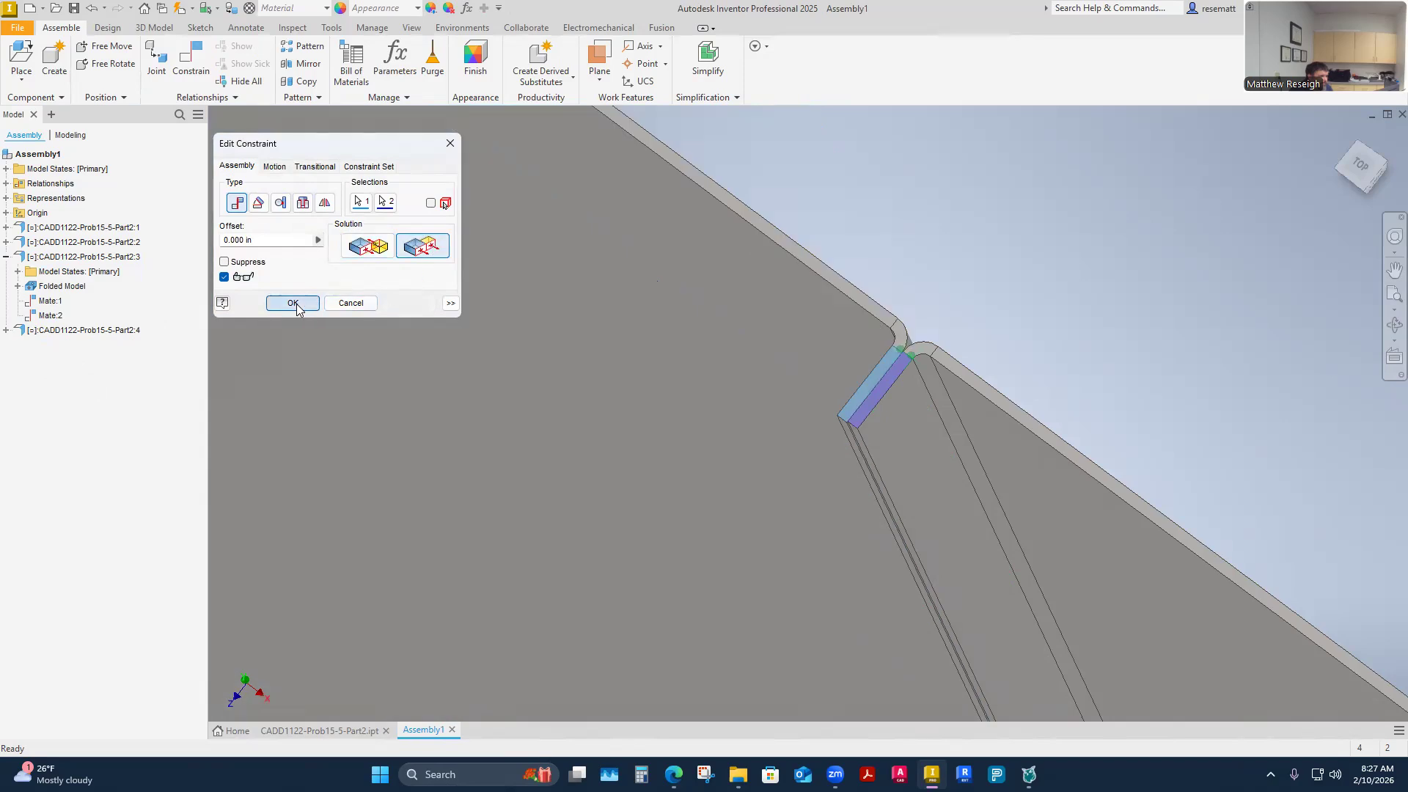
{"action": "left_click", "coordinate": [297, 304]}
Constrain the broad outer faces of the two joined plates flush with 0.000 in offset
{"action": "middle_click_drag", "start_coordinate": [984, 278], "coordinate": [659, 323], "text": "shift"}
{"action": "left_click", "coordinate": [193, 62]}
{"action": "middle_click_drag", "start_coordinate": [1129, 447], "coordinate": [970, 290], "text": "shift"}
{"action": "left_click", "coordinate": [913, 334]}
{"action": "left_click", "coordinate": [972, 292]}
{"action": "left_click", "coordinate": [422, 246]}
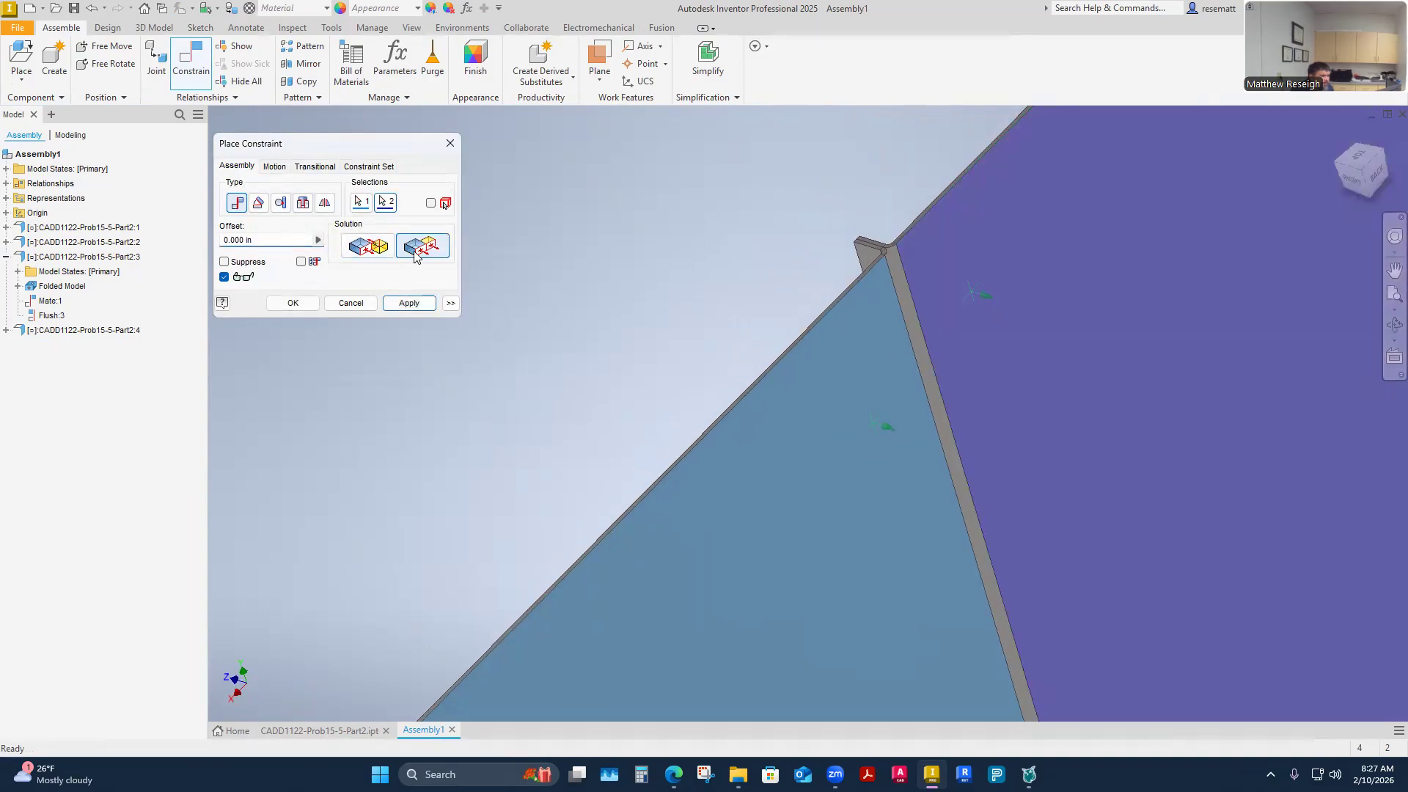
{"action": "left_click", "coordinate": [293, 303]}
Examine the joint between the back-to-back flanges from both sides, and move the Assembly1 document ahead of the part document
{"action": "middle_click_drag", "start_coordinate": [821, 381], "coordinate": [883, 489], "text": "shift"}
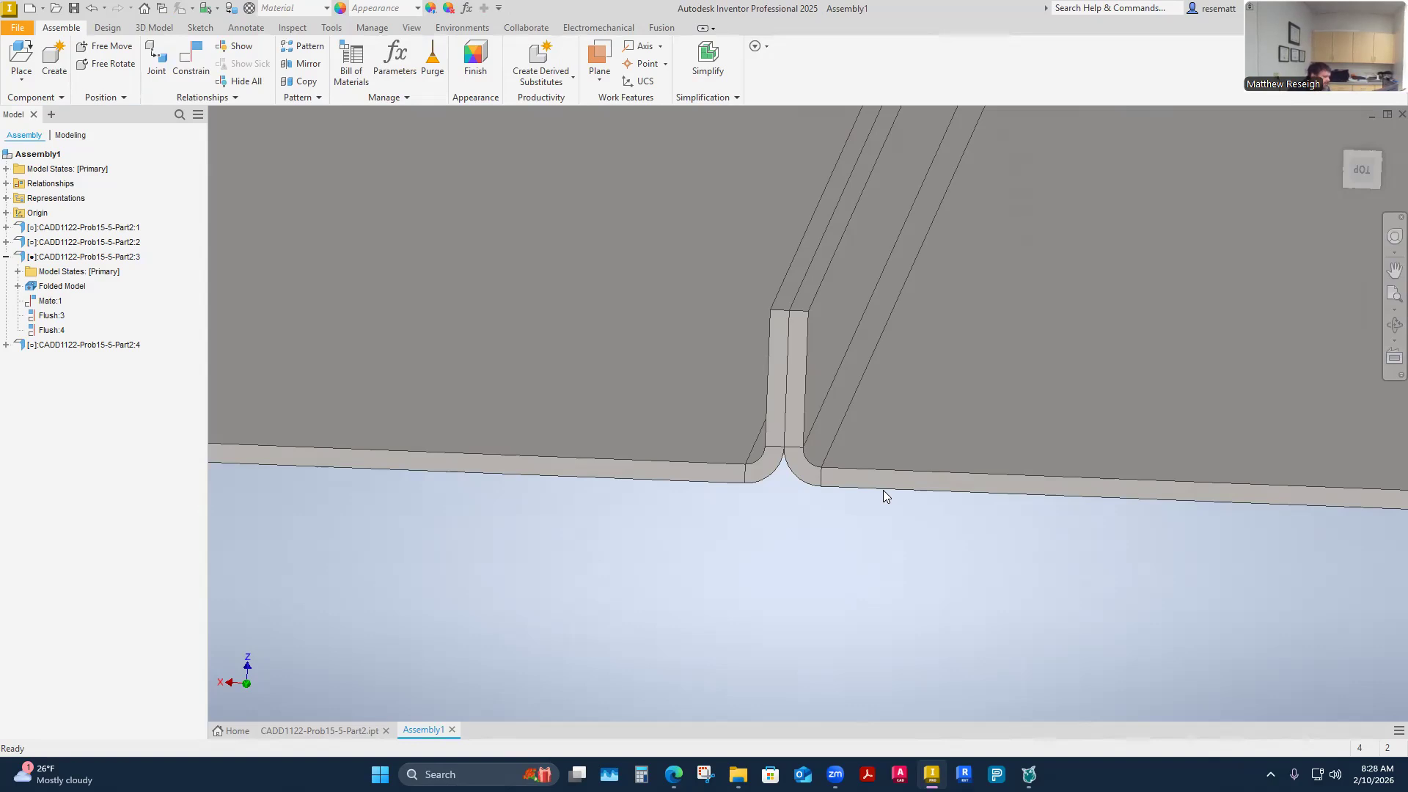
{"action": "left_click", "coordinate": [884, 496]}
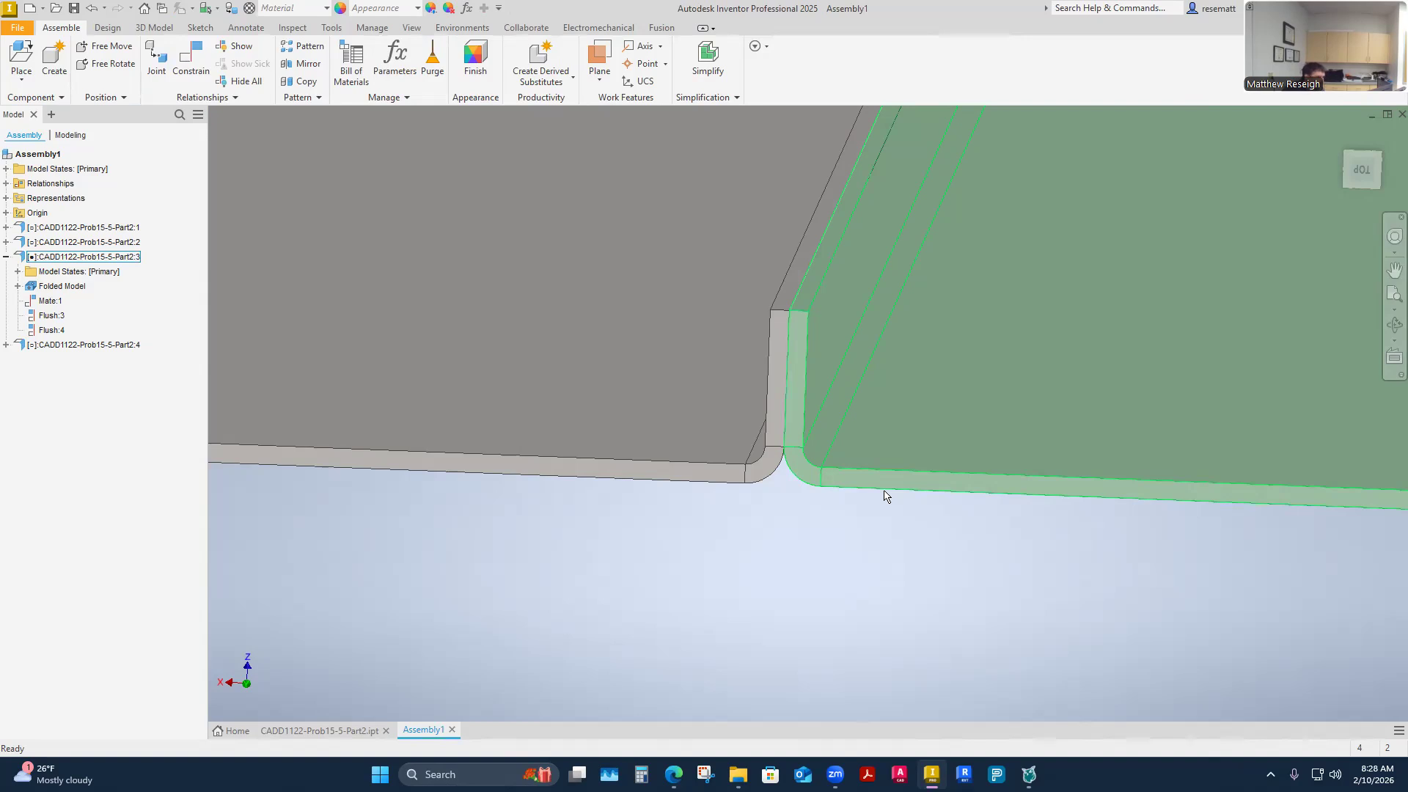
{"action": "scroll", "coordinate": [884, 497], "scroll_direction": "down", "scroll_amount": 2}
{"action": "middle_click_drag", "start_coordinate": [884, 490], "coordinate": [632, 570], "text": "shift"}
{"action": "scroll", "coordinate": [670, 458], "scroll_direction": "up", "scroll_amount": 3}
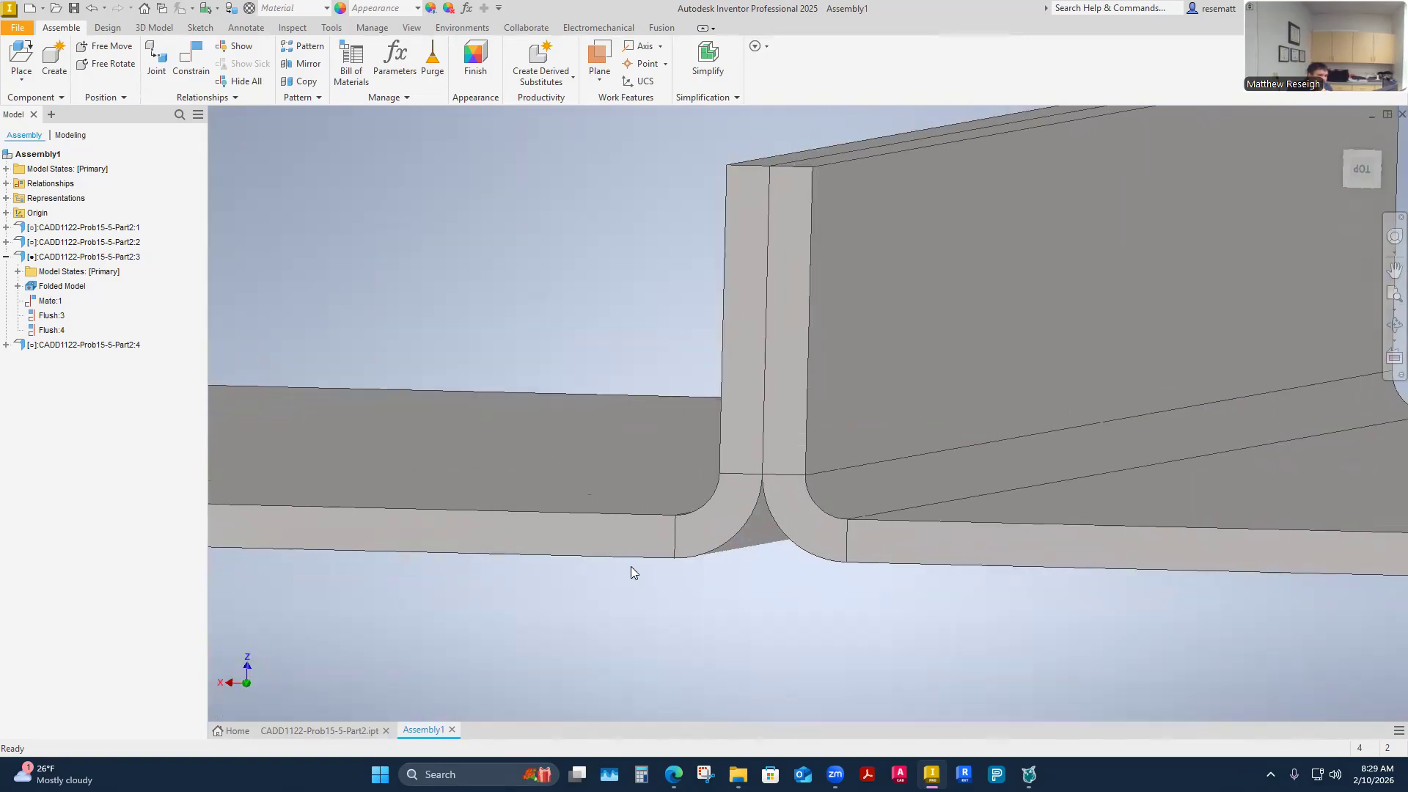
{"action": "left_click", "coordinate": [631, 567]}
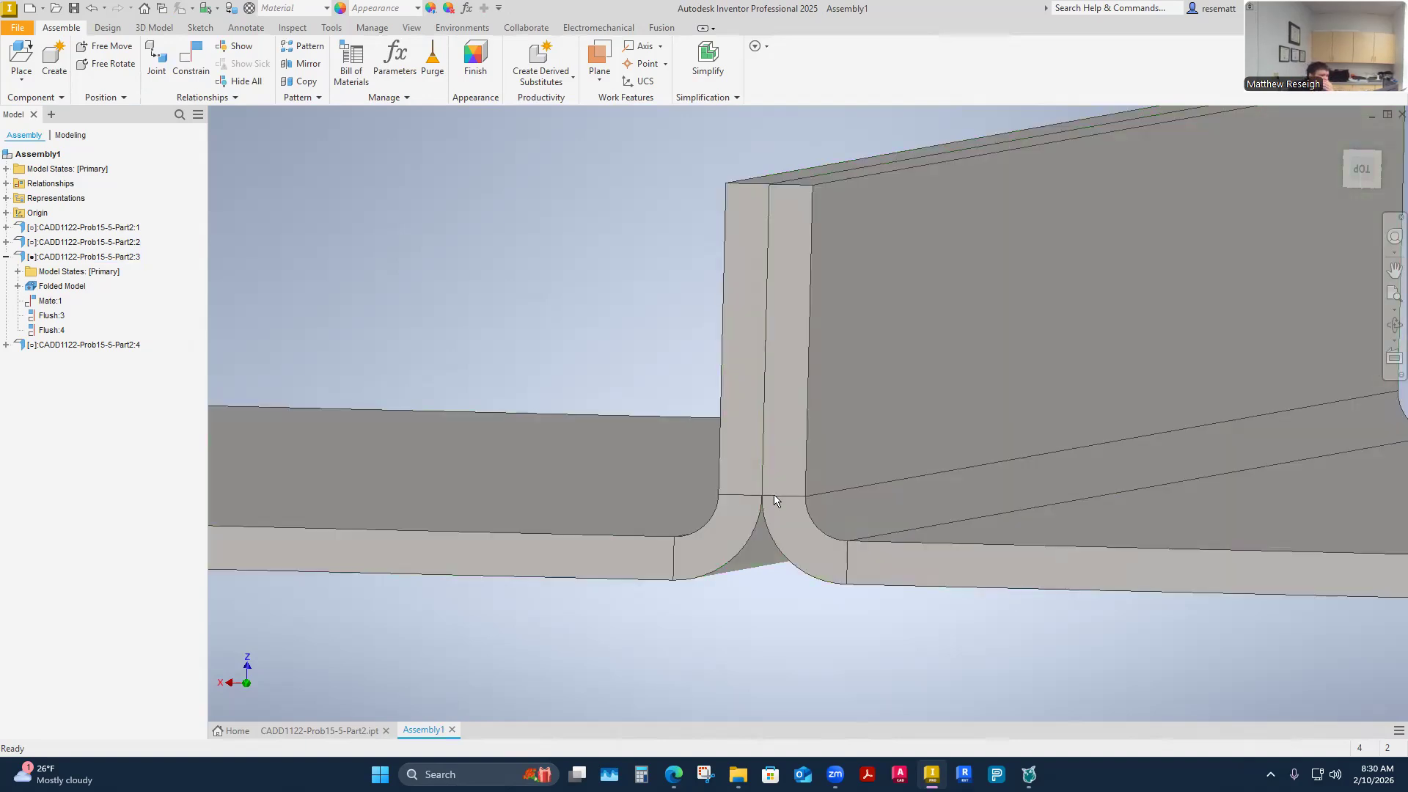
{"action": "middle_click_drag", "start_coordinate": [555, 291], "coordinate": [635, 326], "text": "shift"}
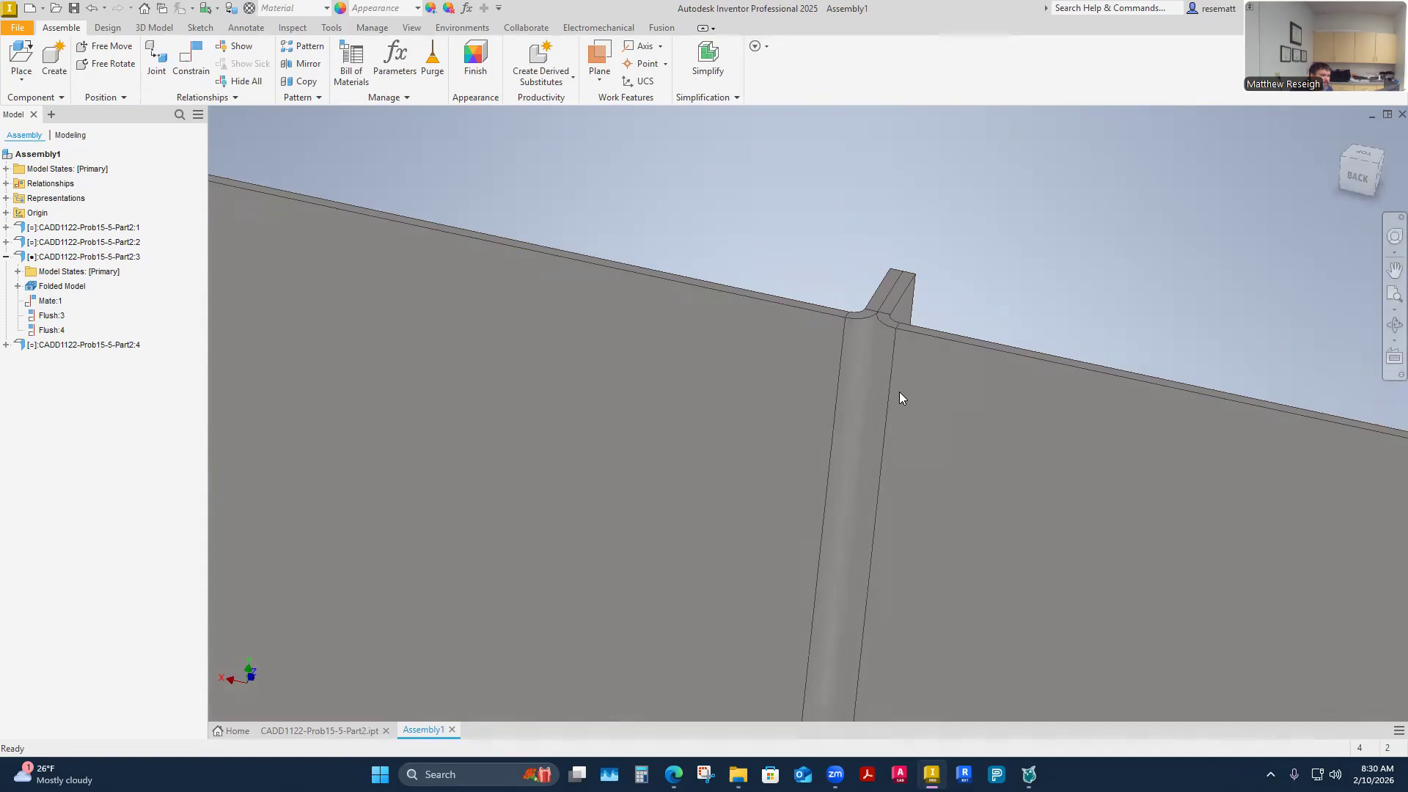
{"action": "middle_click_drag", "start_coordinate": [899, 391], "coordinate": [966, 534], "text": "shift"}
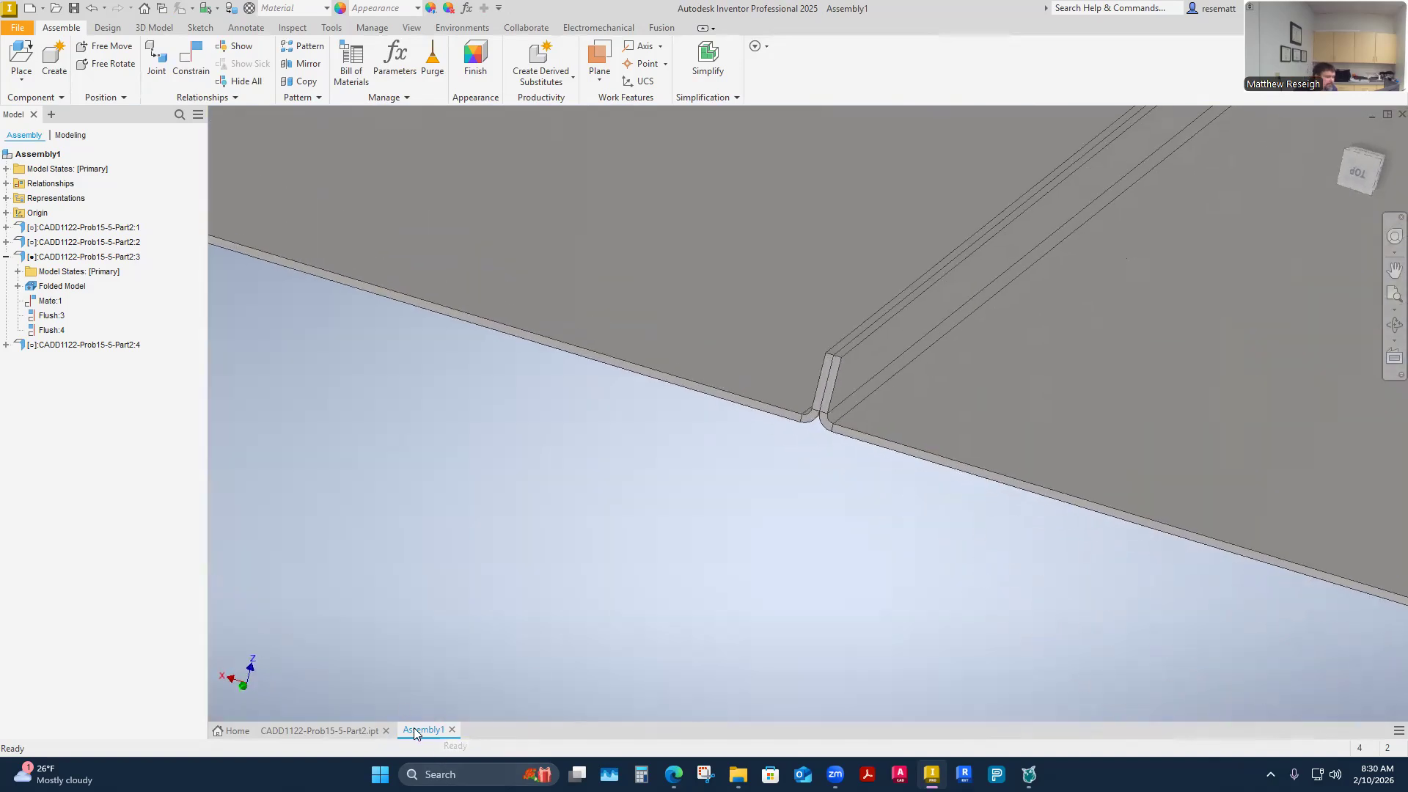
{"action": "left_click_drag", "start_coordinate": [425, 730], "coordinate": [271, 730]}
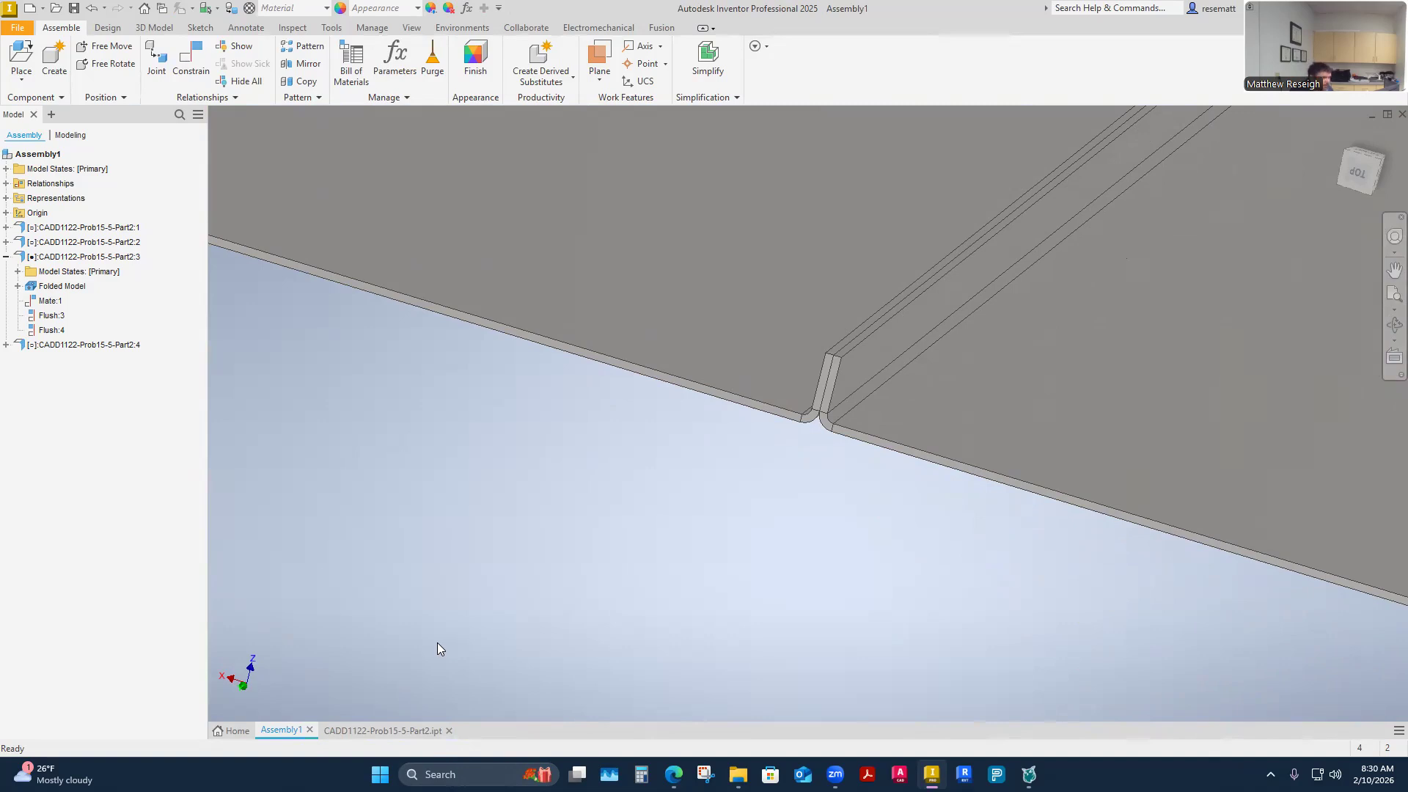
{"action": "middle_click_drag", "start_coordinate": [437, 648], "coordinate": [597, 639], "text": "shift"}
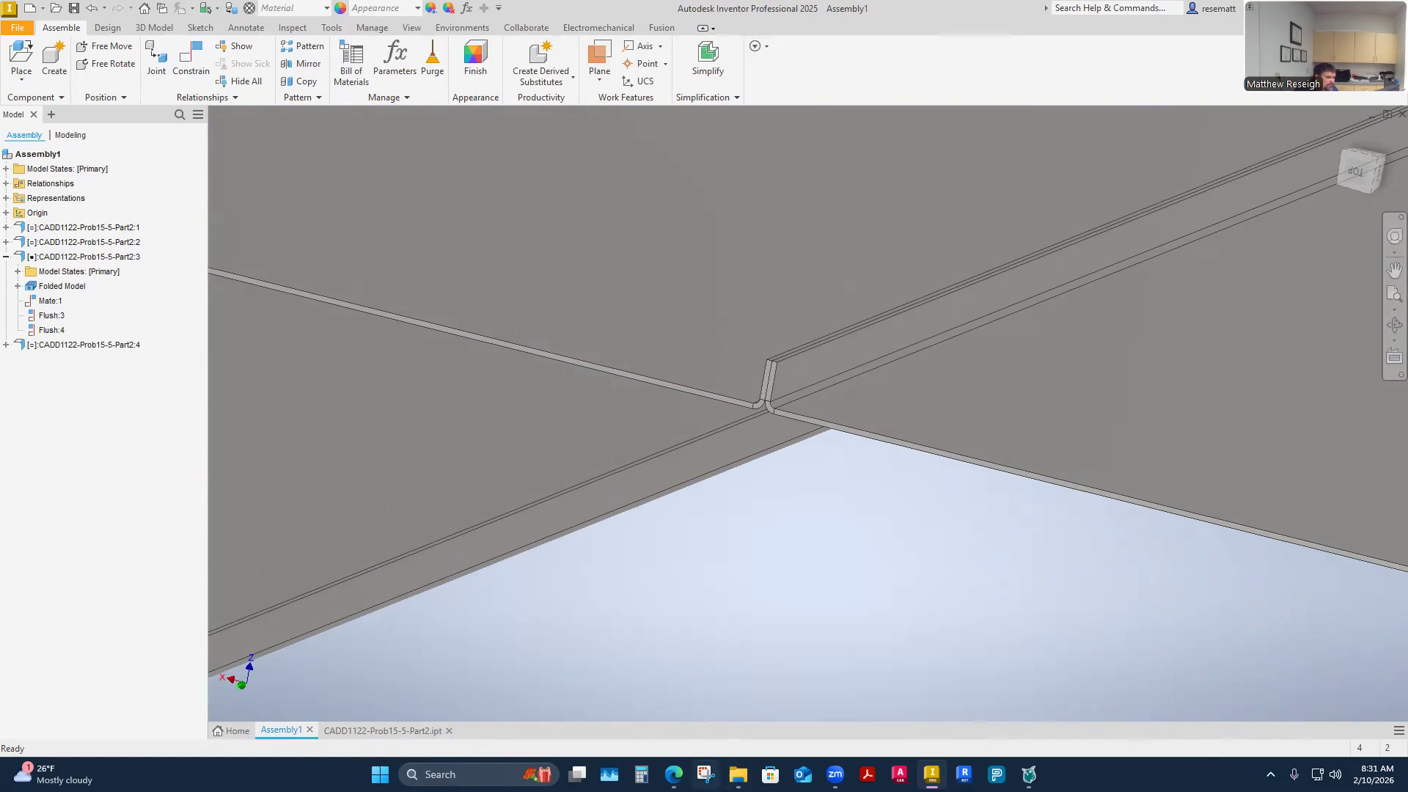
Switch to the browser, review the Prob 15-5 part dimensions and completed drawing, and return to the Inventor Home page
{"action": "mouse_move", "coordinate": [682, 756]}
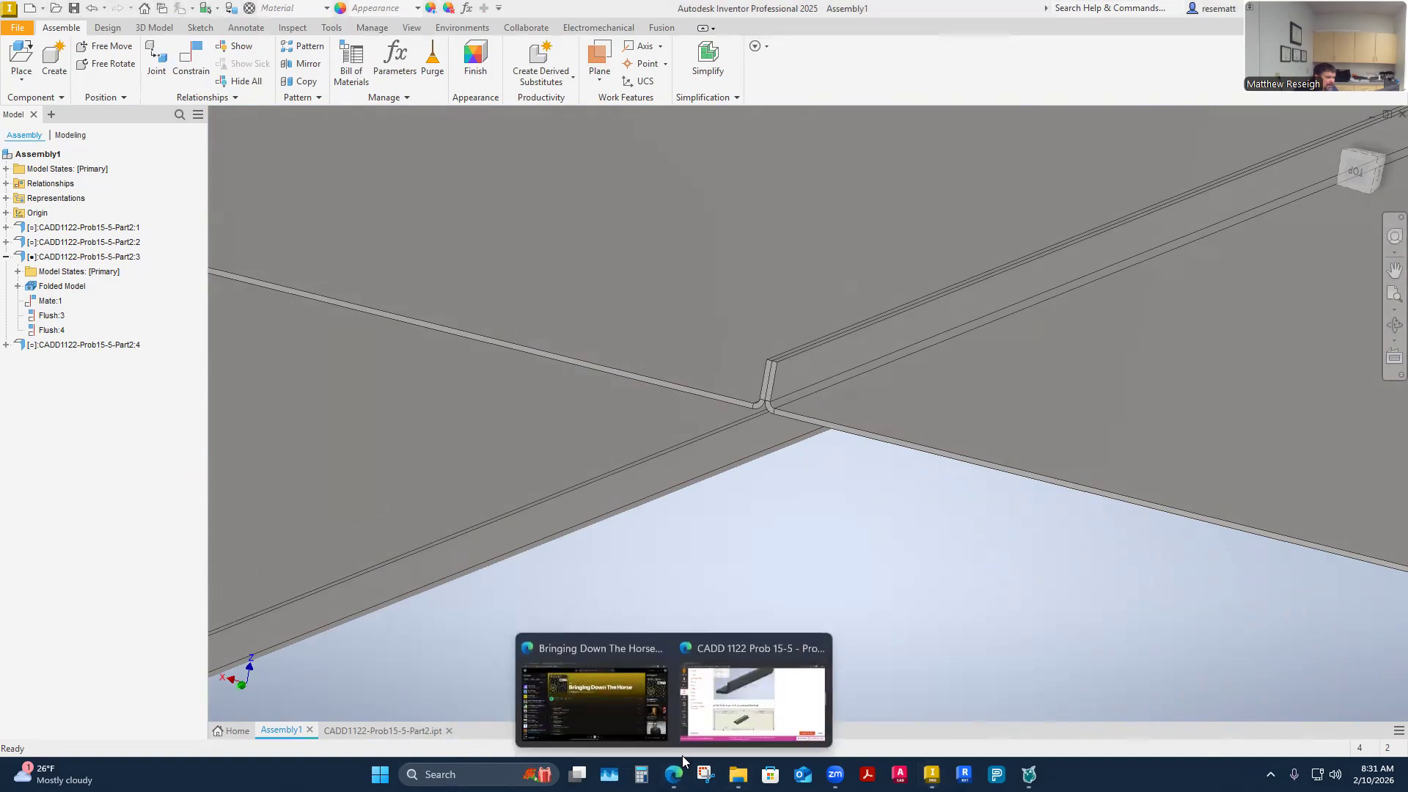
{"action": "left_click", "coordinate": [719, 711]}
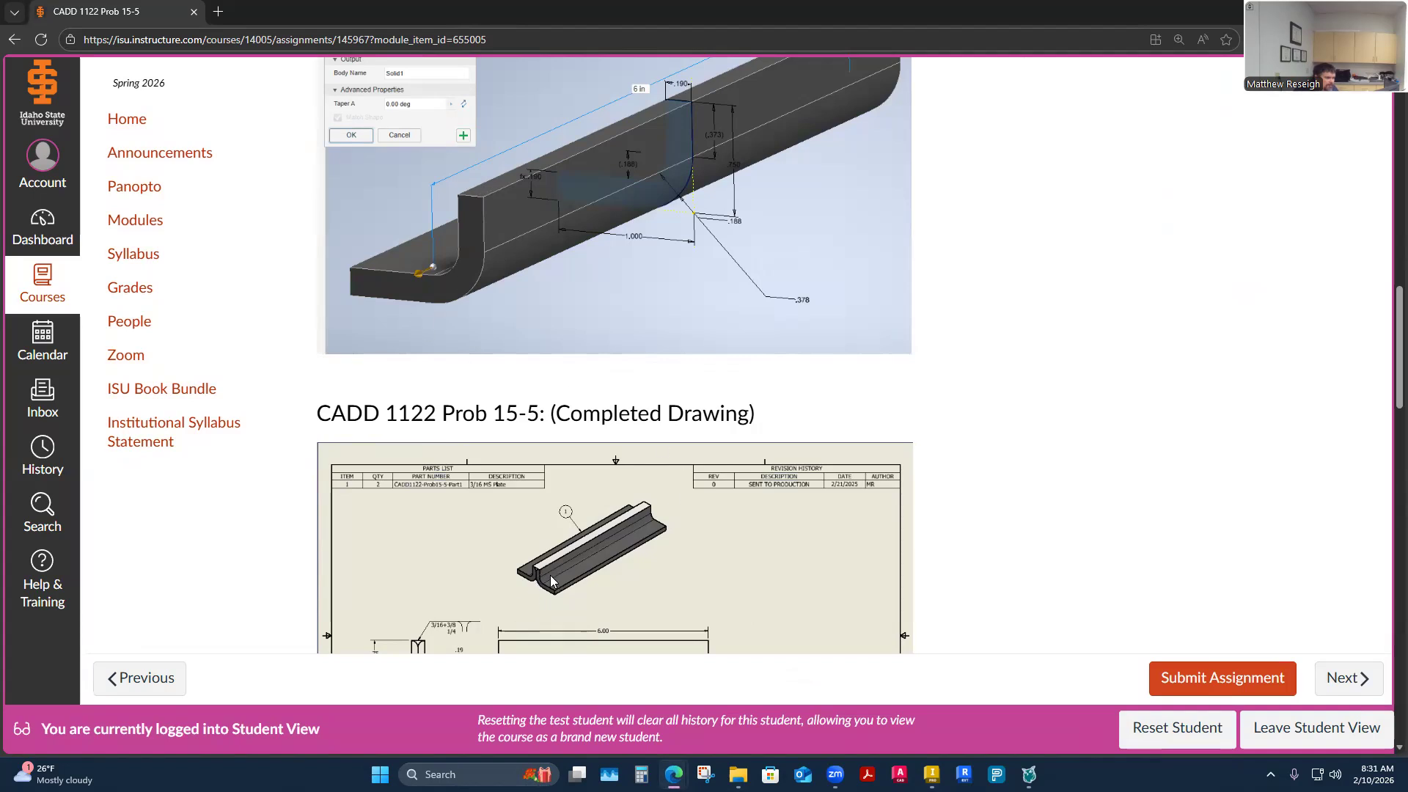
{"action": "scroll", "coordinate": [535, 534], "scroll_direction": "up", "scroll_amount": 8}
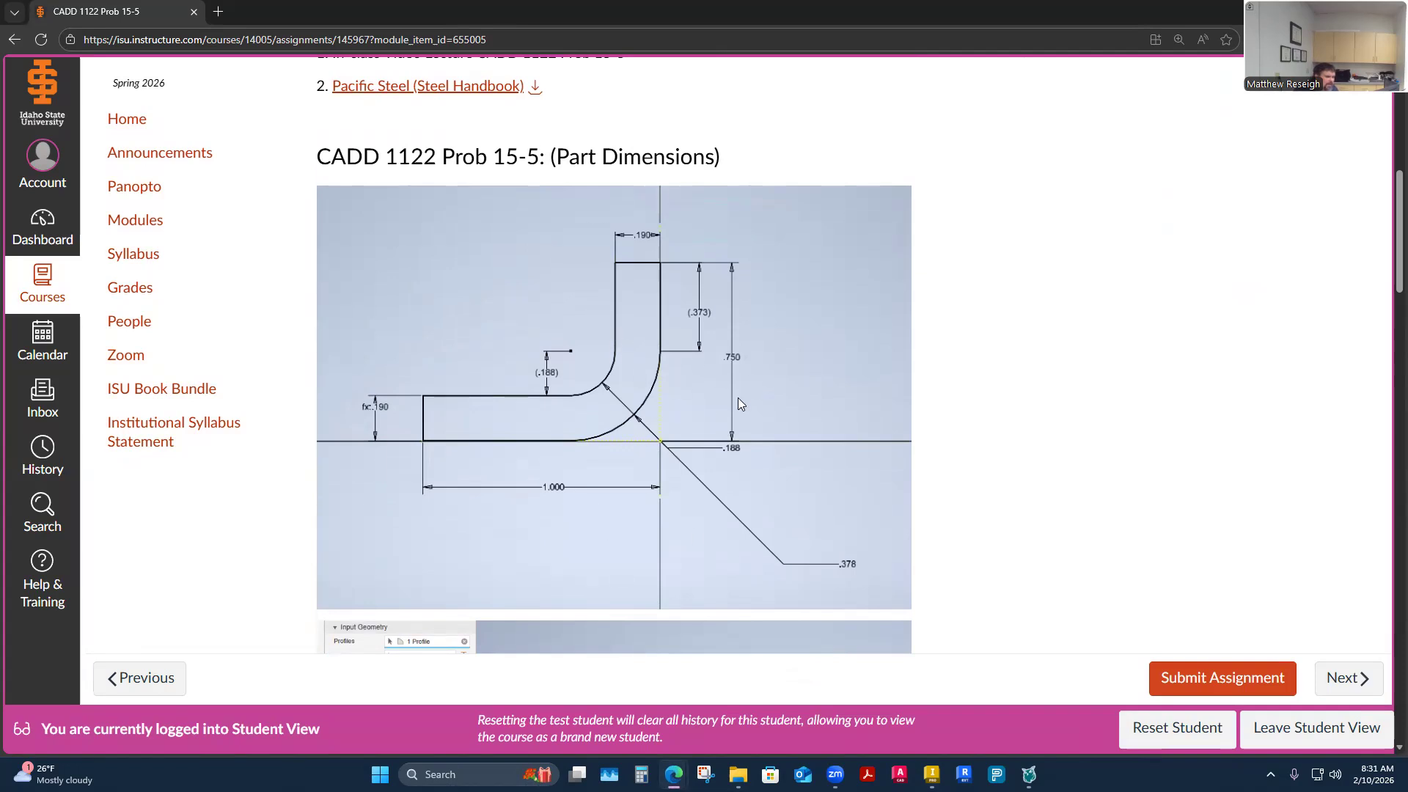
{"action": "scroll", "coordinate": [741, 397], "scroll_direction": "down", "scroll_amount": 12}
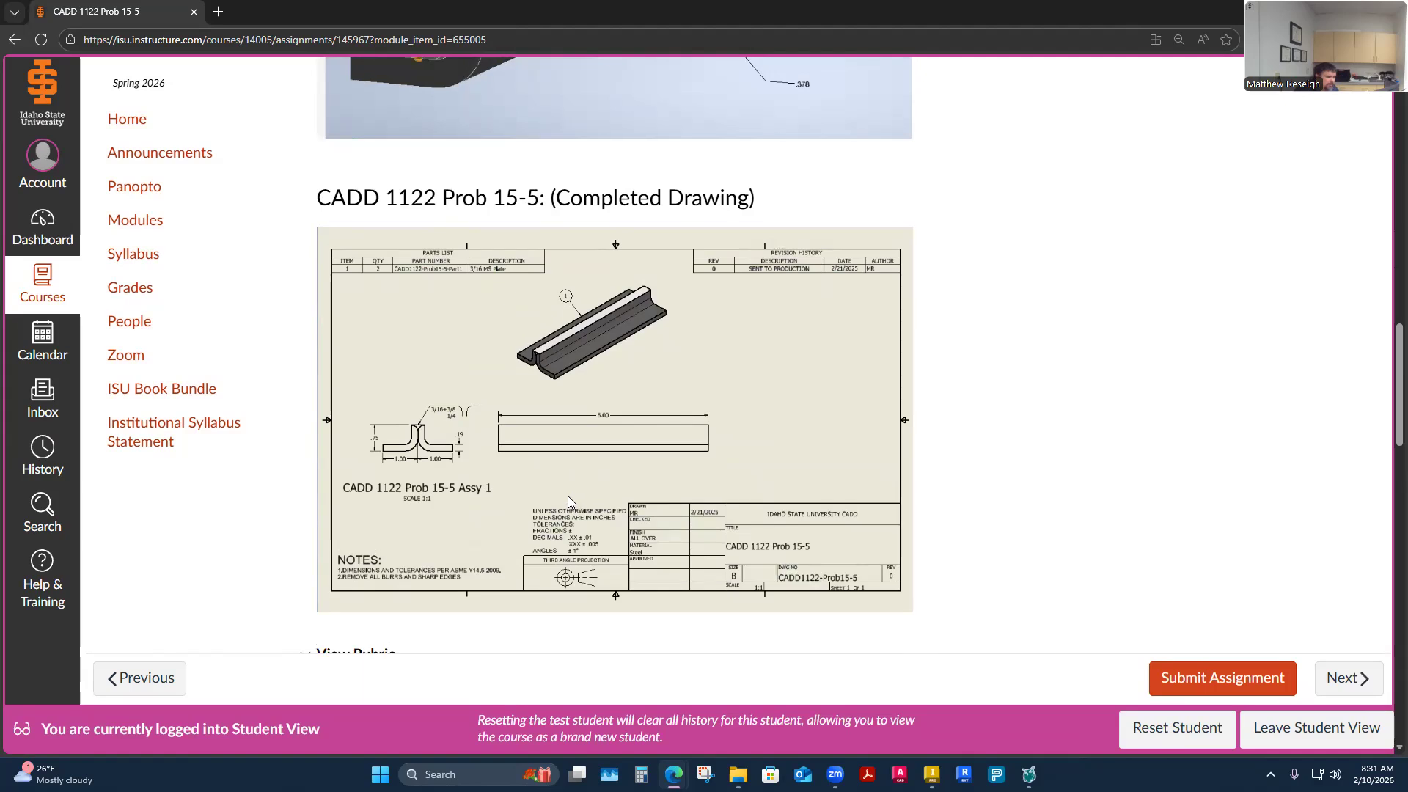
{"action": "scroll", "coordinate": [569, 495], "scroll_direction": "up", "scroll_amount": 10}
{"action": "scroll", "coordinate": [597, 549], "scroll_direction": "down", "scroll_amount": 15}
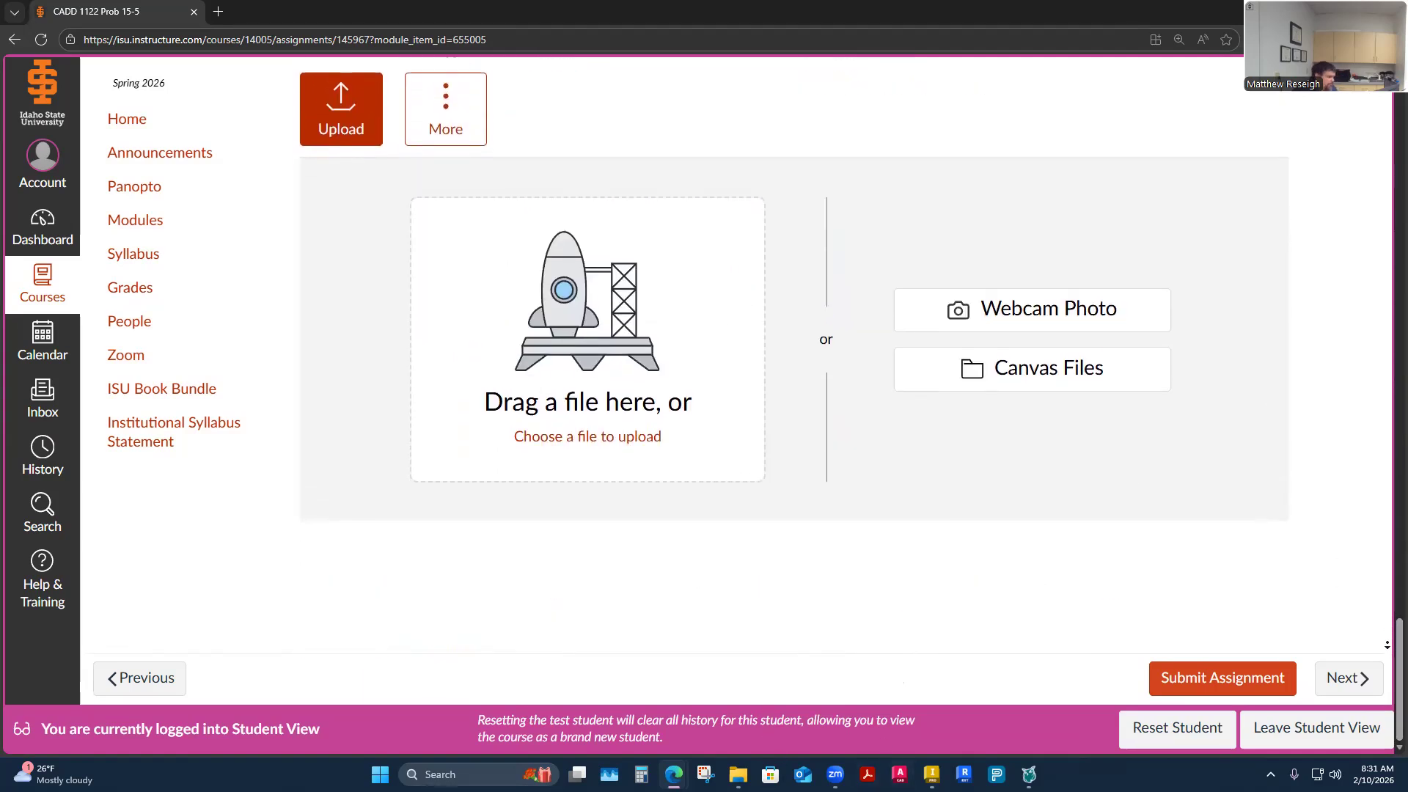
{"action": "left_click_drag", "start_coordinate": [1398, 643], "coordinate": [1398, 90]}
{"action": "scroll", "coordinate": [1132, 345], "scroll_direction": "down", "scroll_amount": 7}
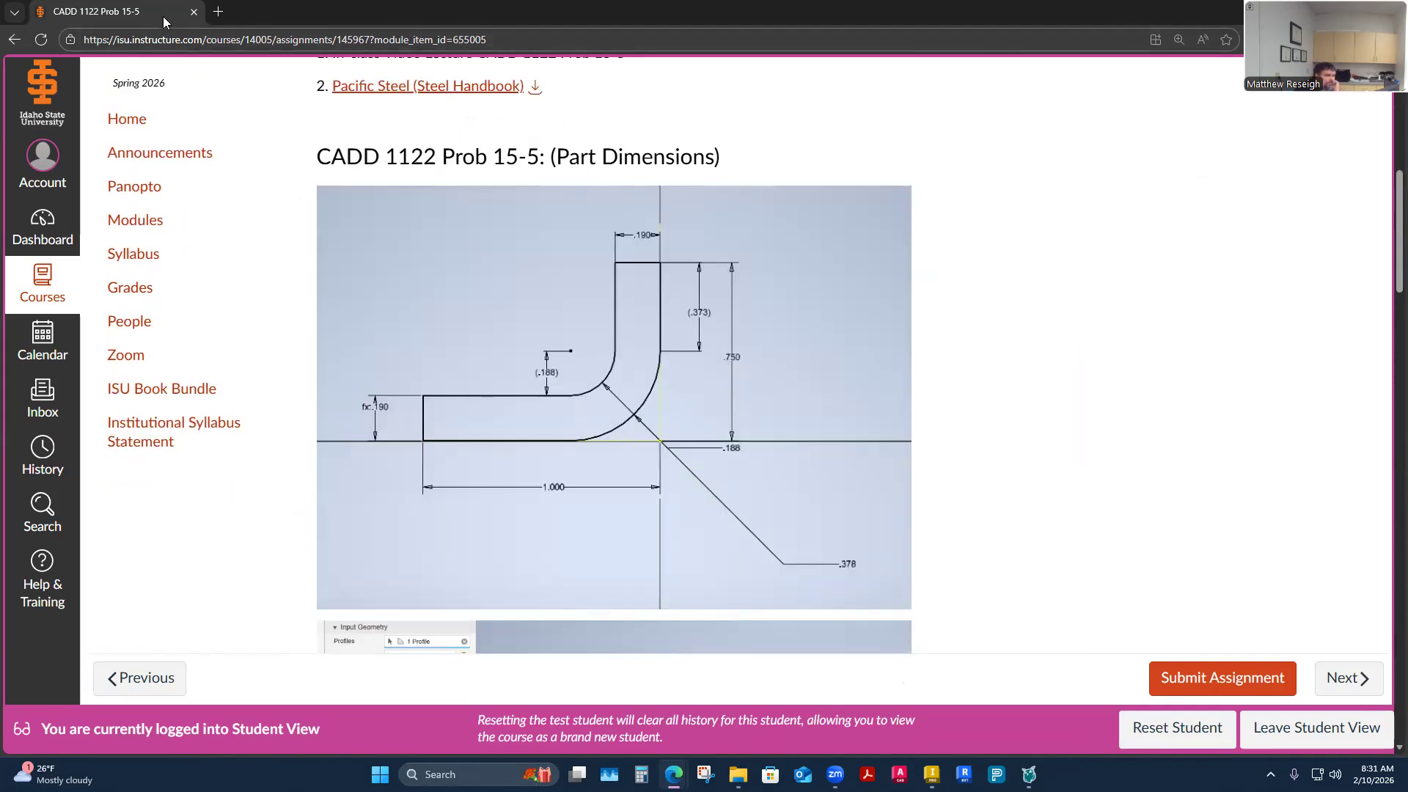
{"action": "key", "text": "alt+Tab"}
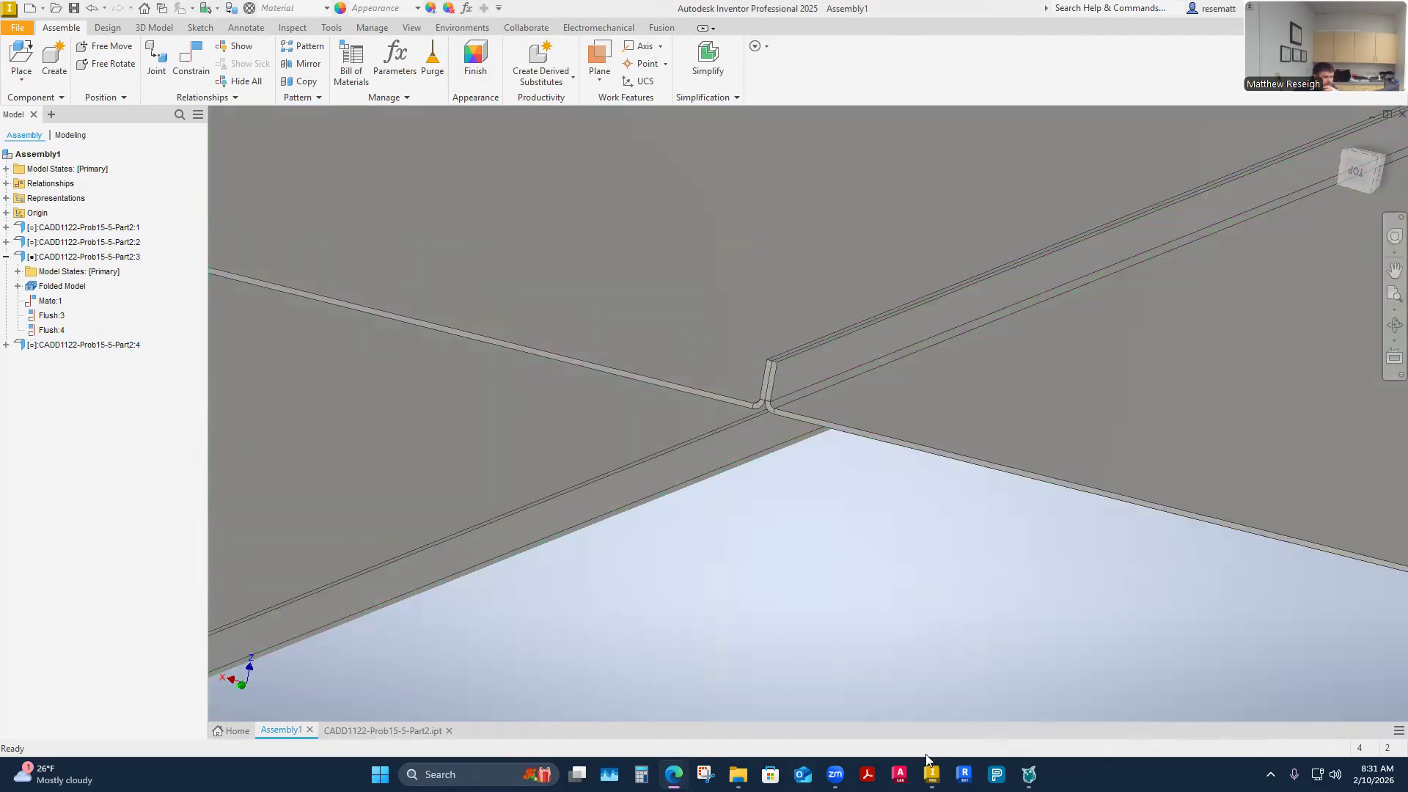
{"action": "left_click", "coordinate": [226, 733]}
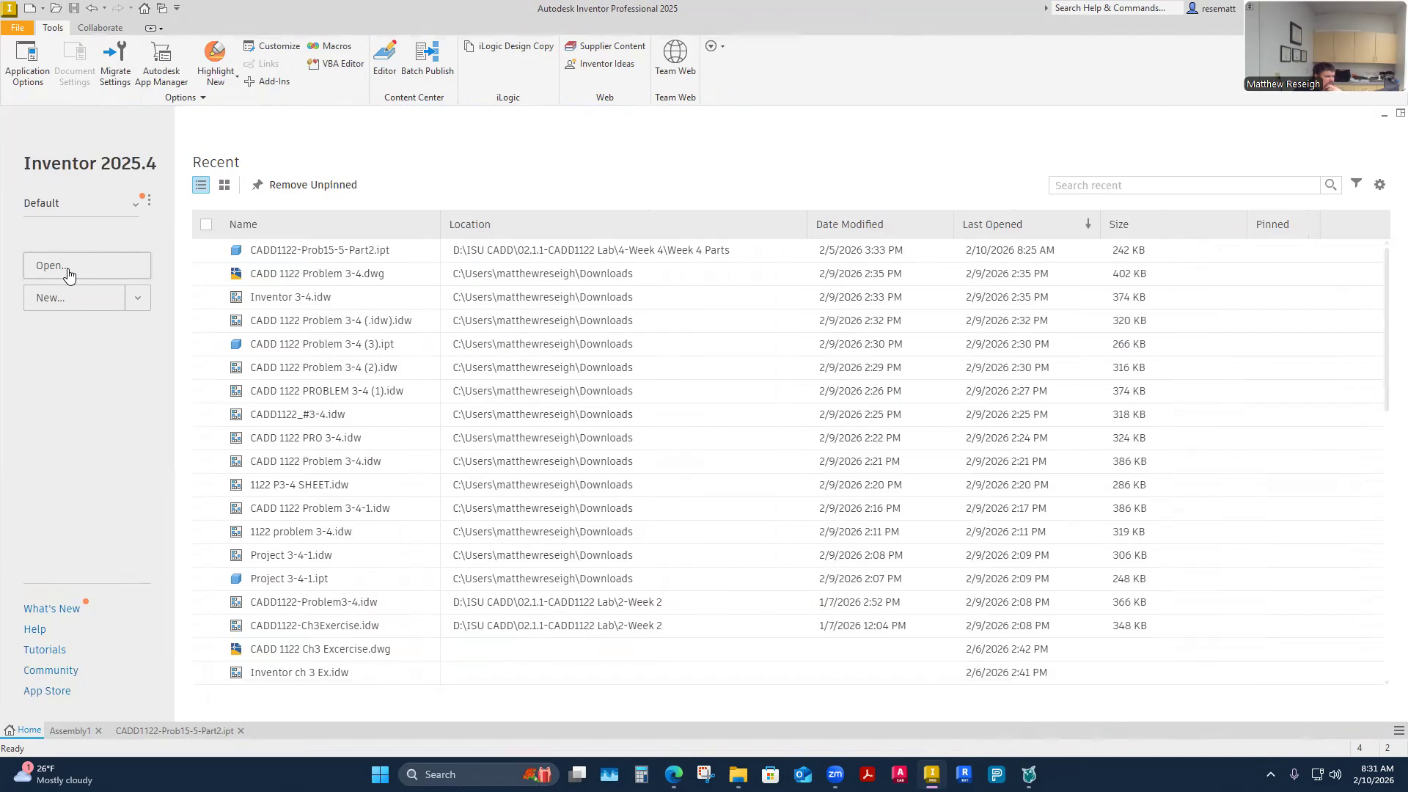
Create a new part from the English Standard (in).ipt template
{"action": "left_click", "coordinate": [67, 268]}
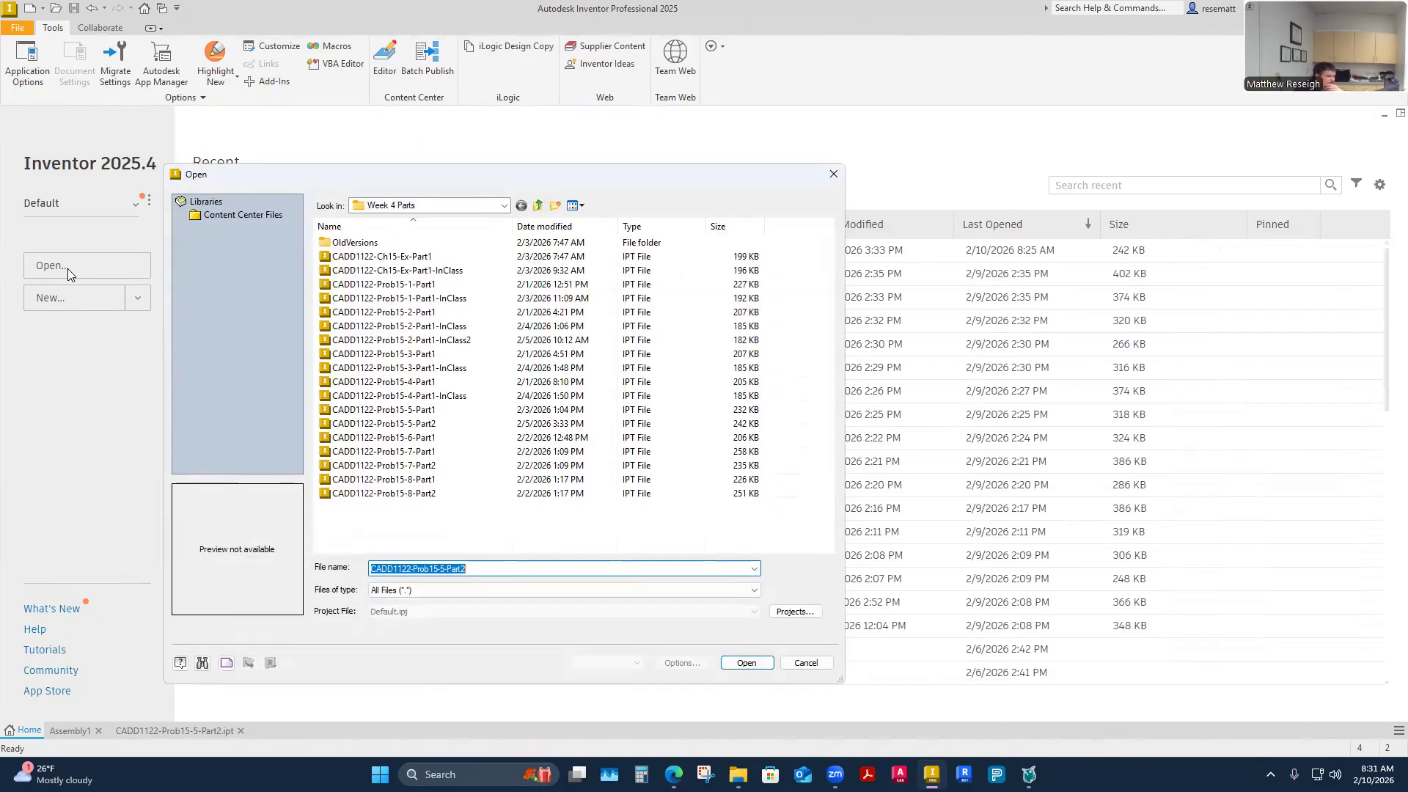
{"action": "key", "text": "Escape"}
{"action": "left_click", "coordinate": [137, 297]}
{"action": "left_click", "coordinate": [67, 480]}
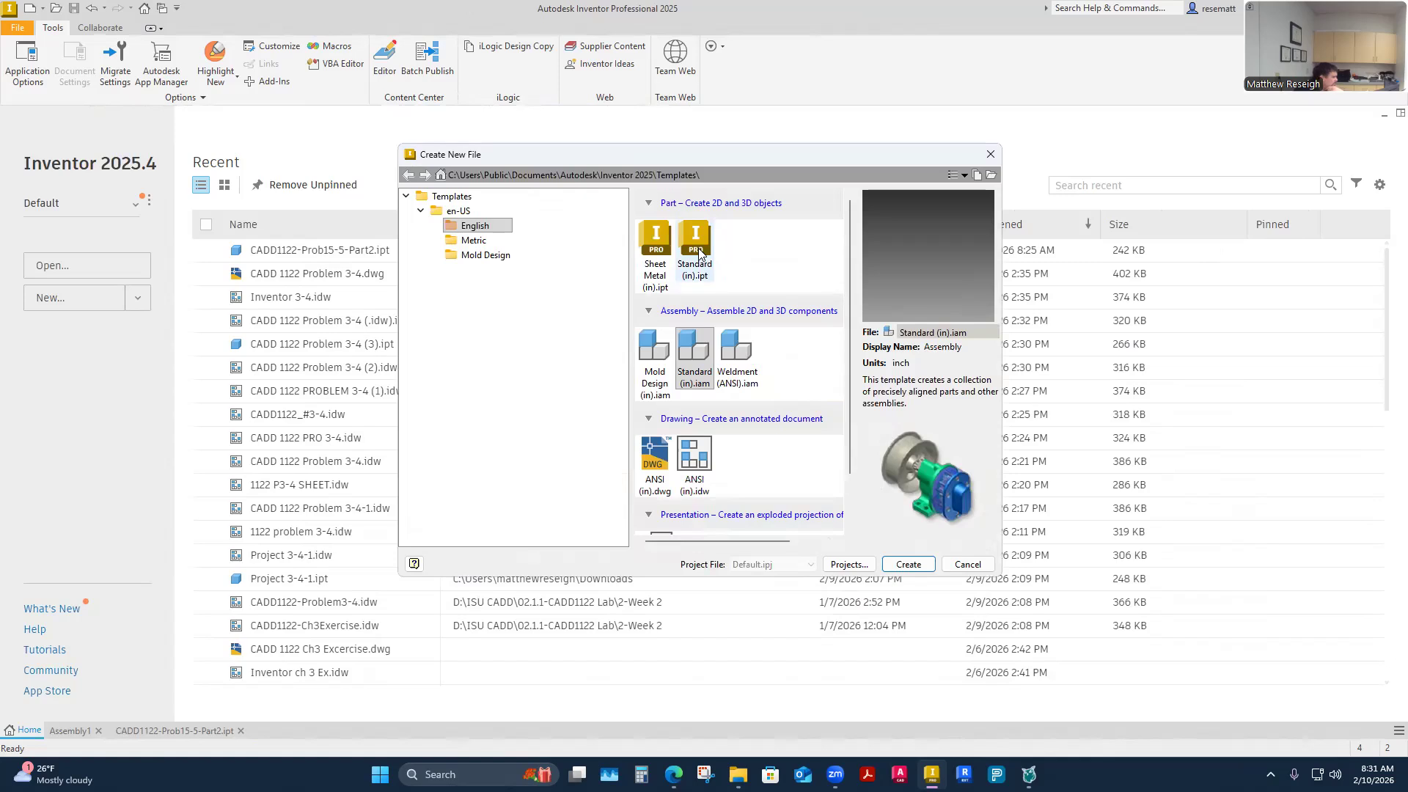
{"action": "left_click", "coordinate": [696, 252]}
{"action": "left_click", "coordinate": [906, 562]}
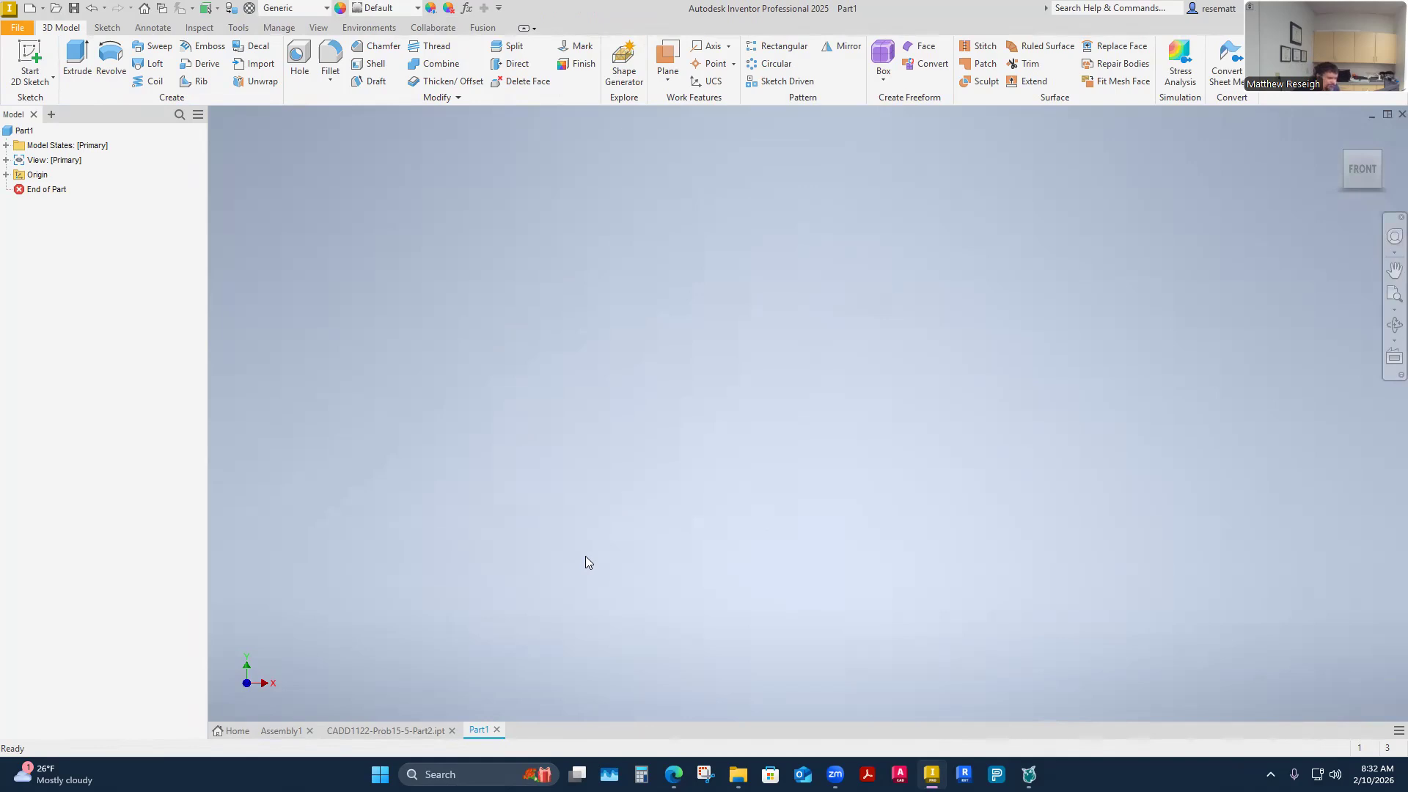
Expand the new part's Origin planes and start a 2D sketch on the XY Plane
{"action": "left_click", "coordinate": [5, 176]}
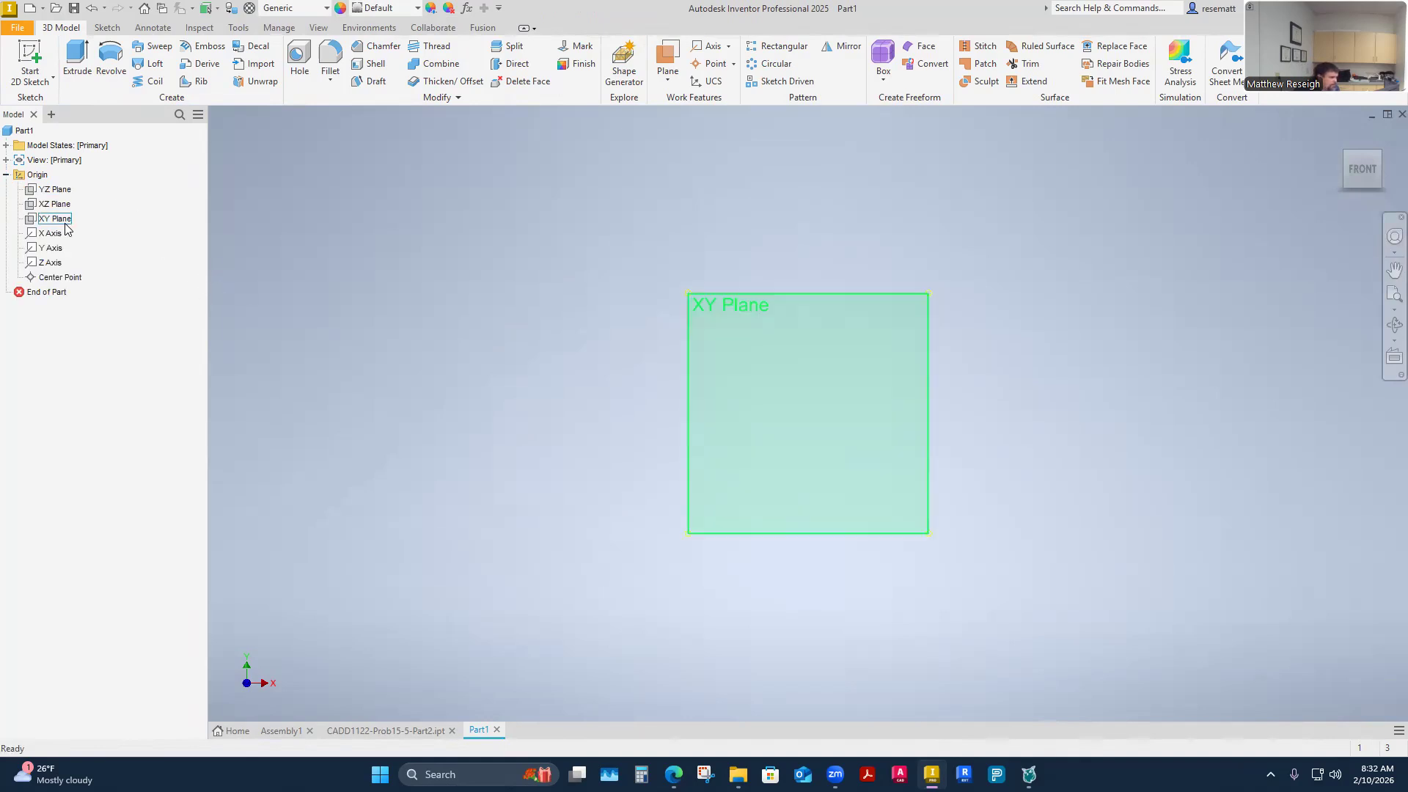
{"action": "left_click", "coordinate": [30, 62]}
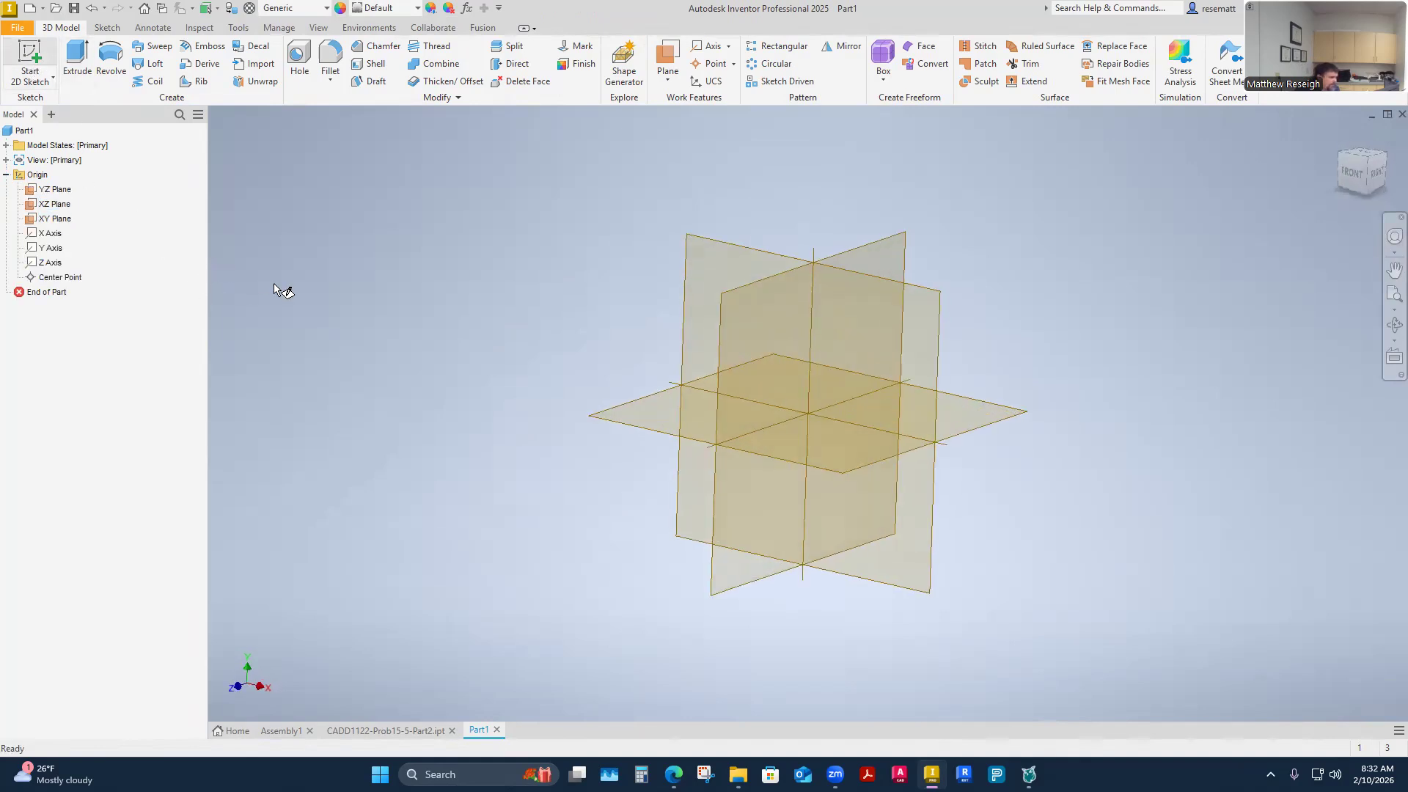
{"action": "left_click", "coordinate": [733, 220]}
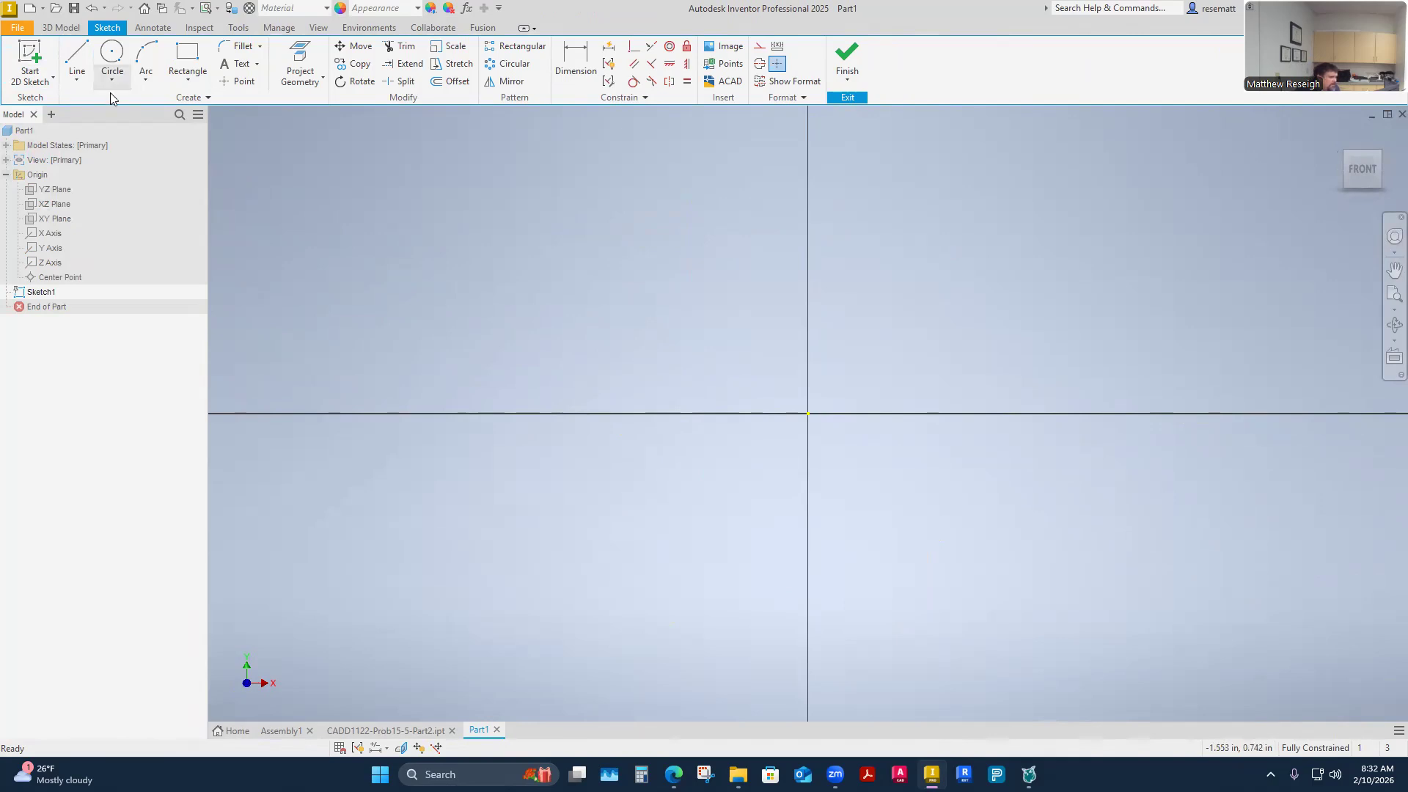
Sketch the profile's inner side: a vertical end line about 0.175 in, a horizontal line, a tangent arc turning upward and a vertical line
{"action": "left_click", "coordinate": [77, 57]}
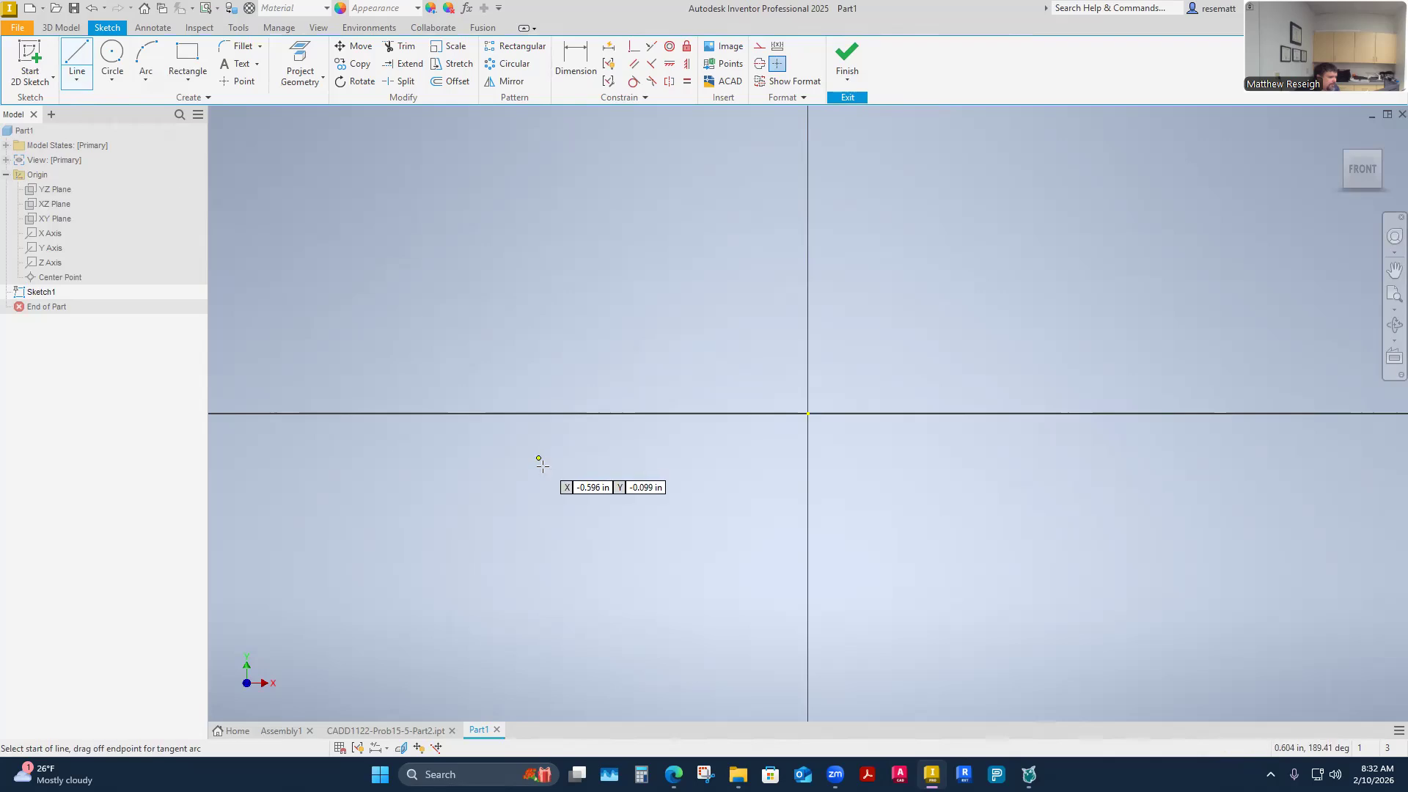
{"action": "left_click", "coordinate": [518, 474]}
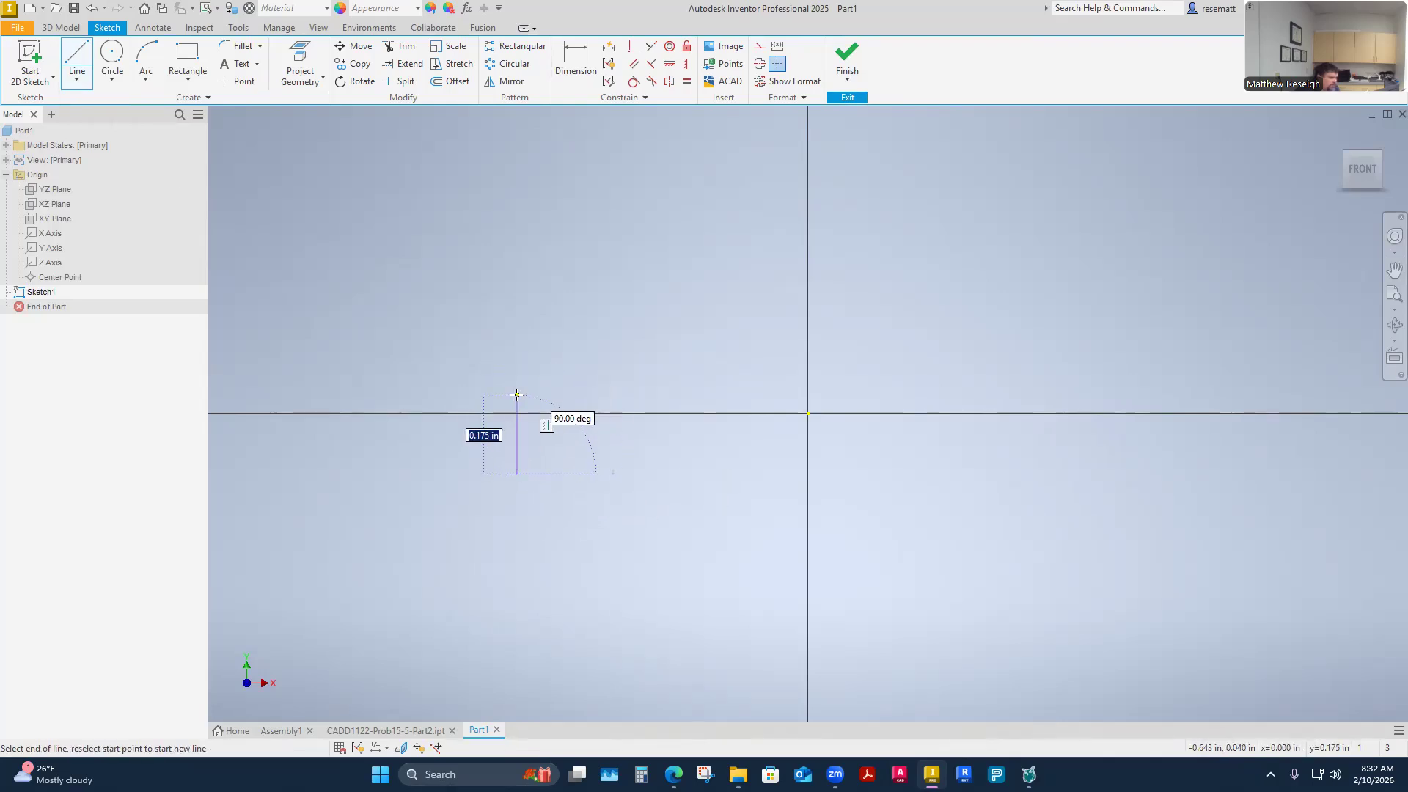
{"action": "left_click", "coordinate": [516, 394]}
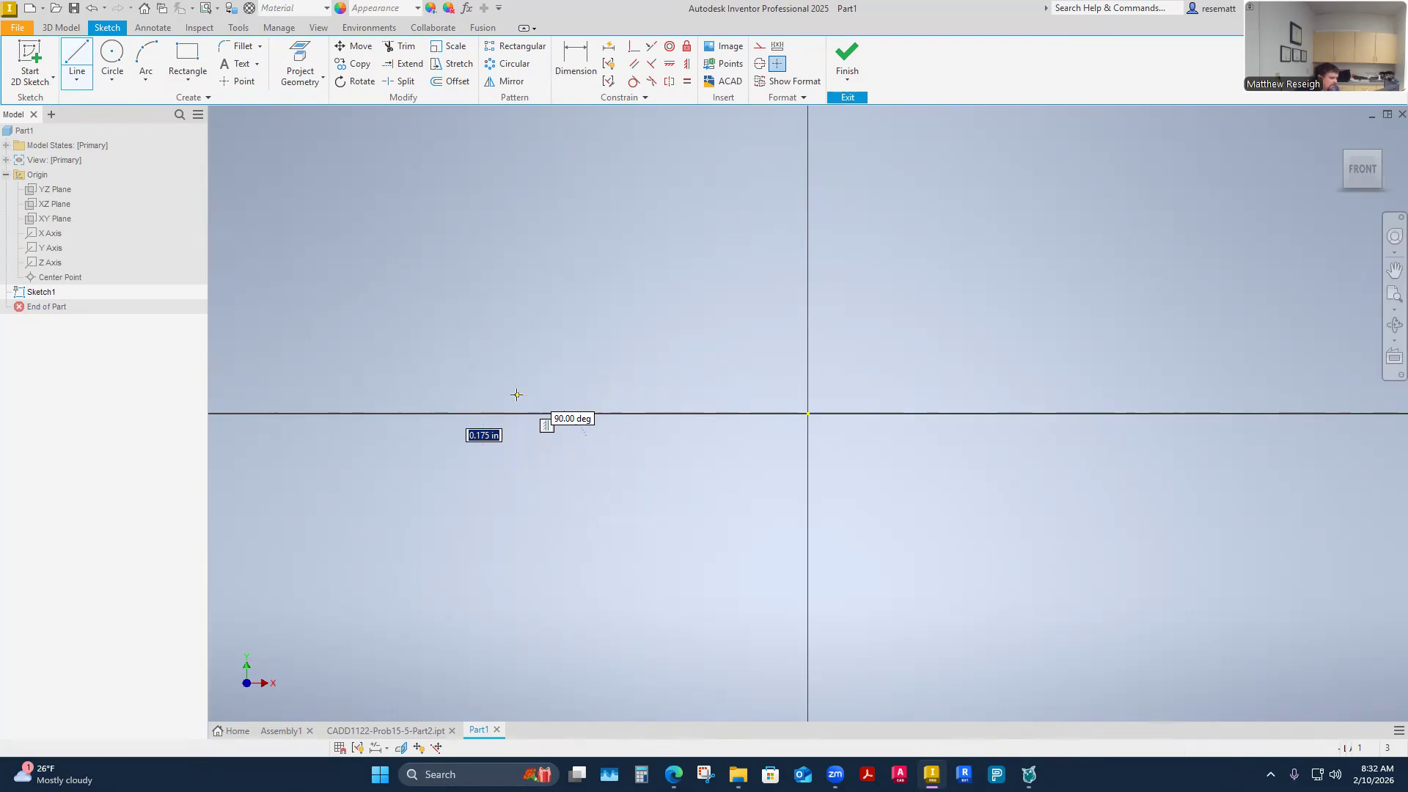
{"action": "left_click", "coordinate": [738, 395]}
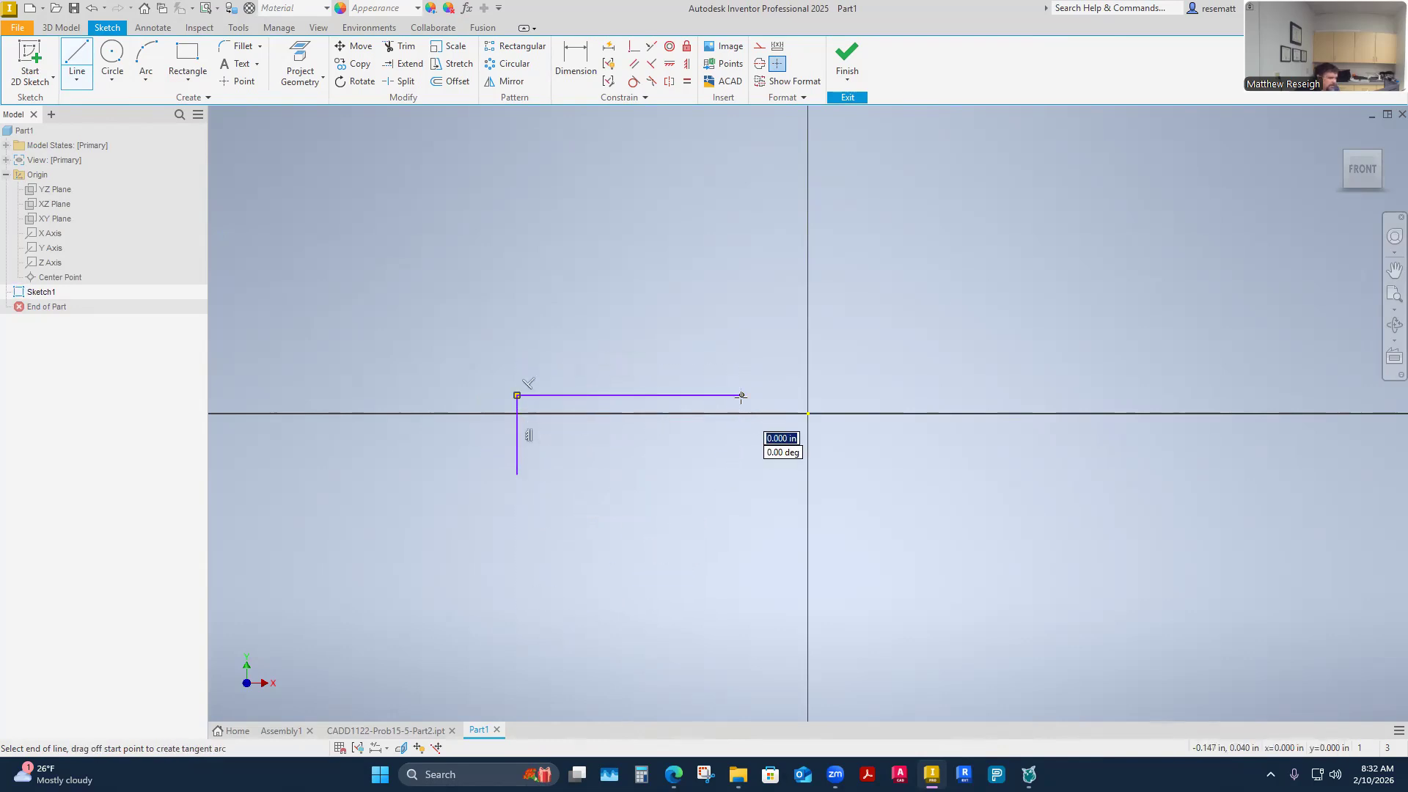
{"action": "left_click_drag", "start_coordinate": [741, 394], "coordinate": [799, 335]}
{"action": "scroll", "coordinate": [799, 335], "scroll_direction": "up", "scroll_amount": 3}
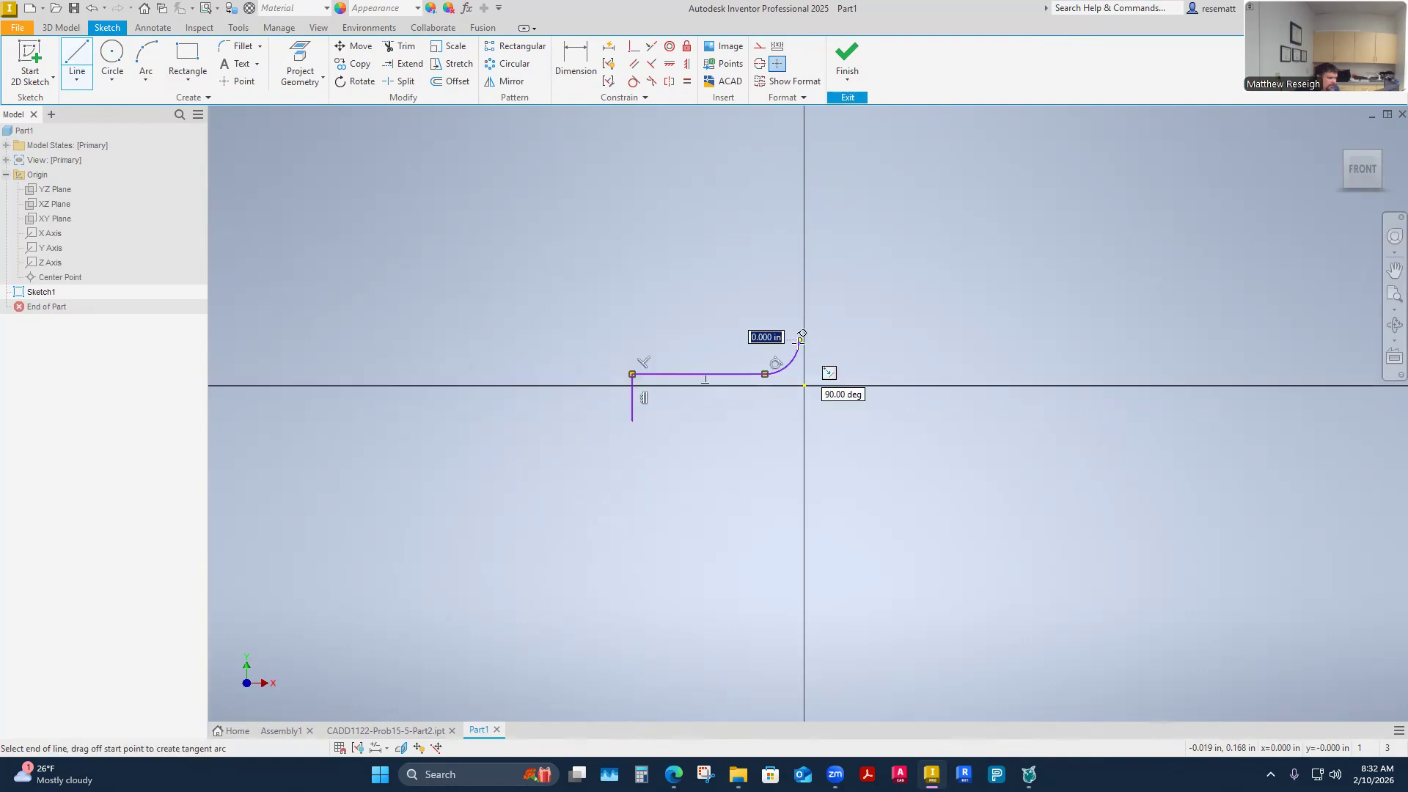
{"action": "scroll", "coordinate": [800, 338], "scroll_direction": "down", "scroll_amount": 3}
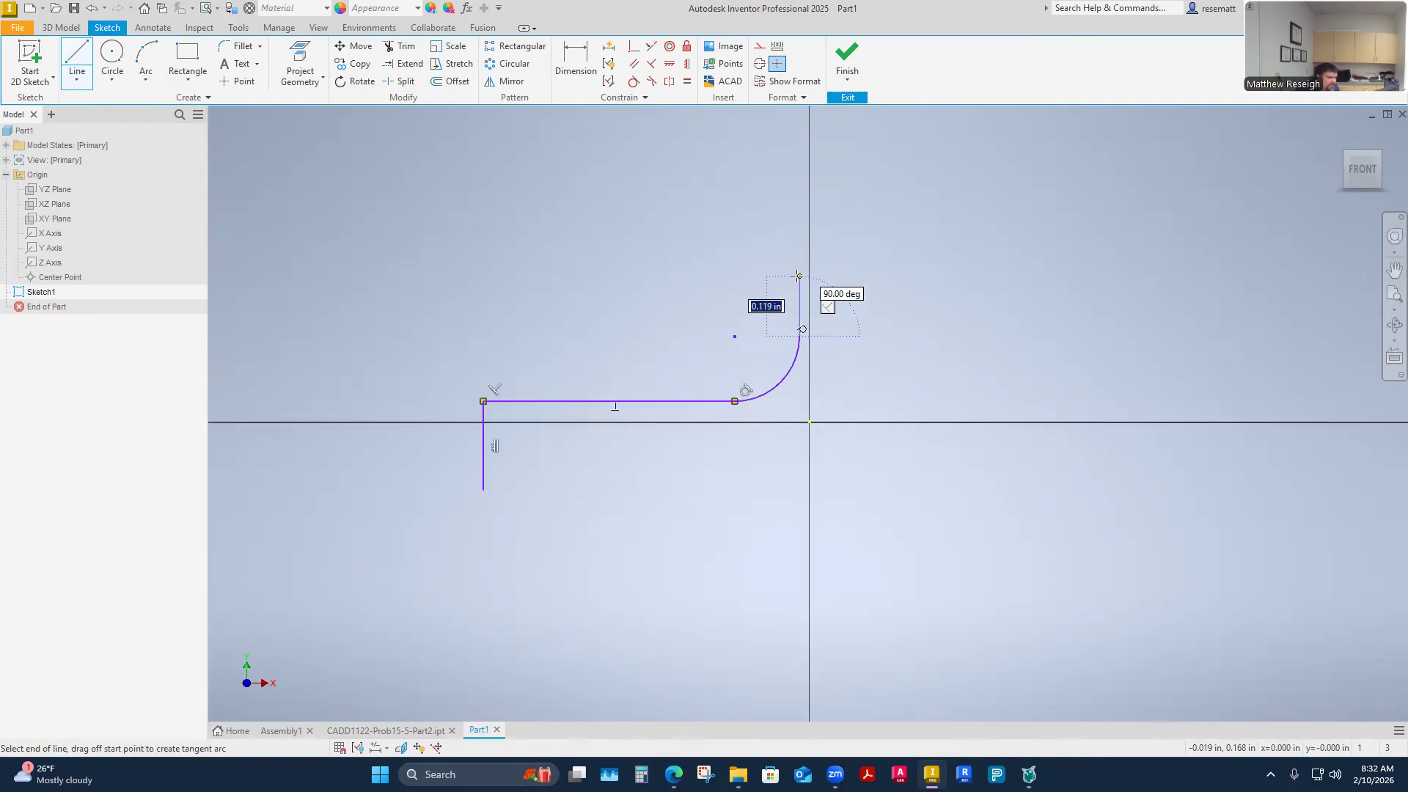
{"action": "scroll", "coordinate": [799, 277], "scroll_direction": "down", "scroll_amount": 4}
{"action": "scroll", "coordinate": [791, 278], "scroll_direction": "up", "scroll_amount": 3}
{"action": "scroll", "coordinate": [791, 278], "scroll_direction": "up", "scroll_amount": 4}
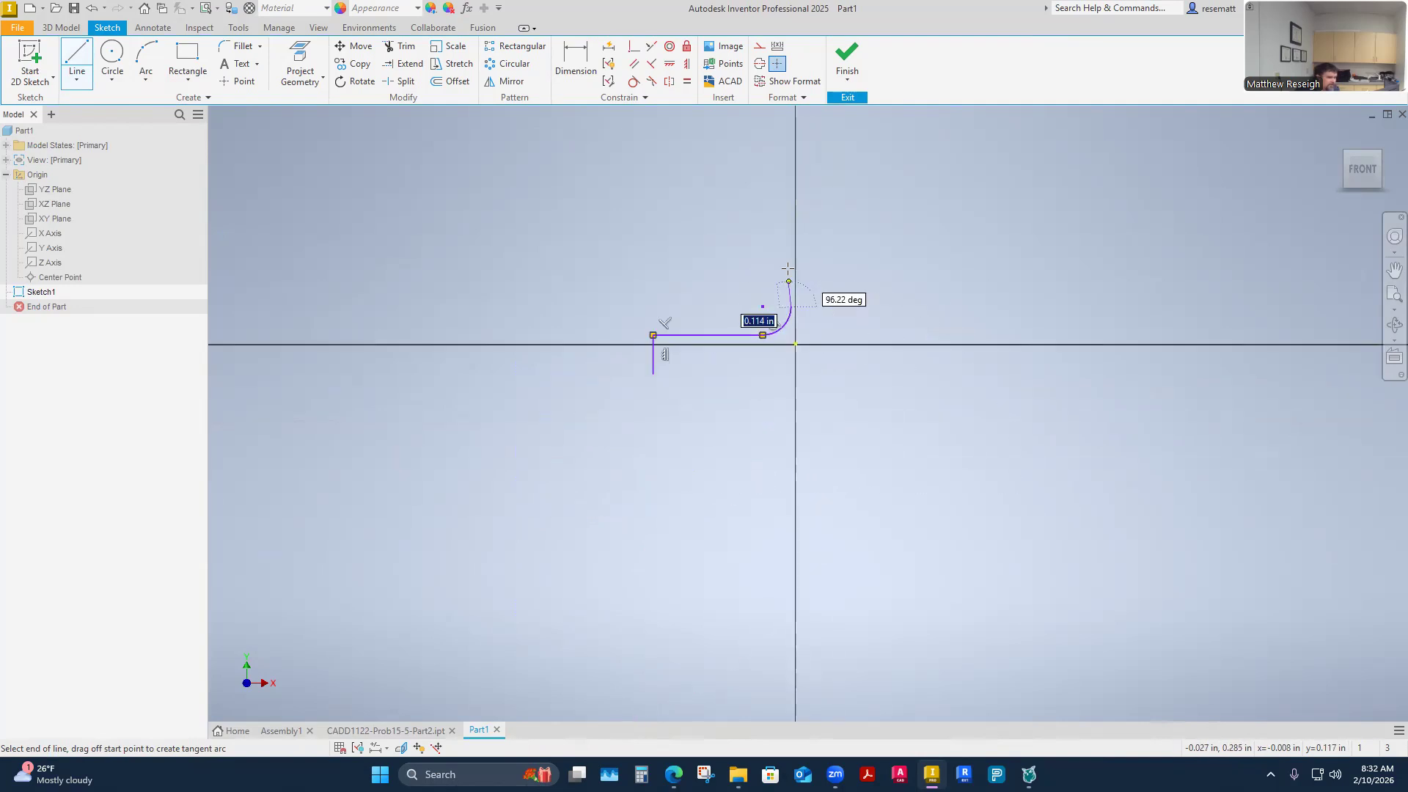
{"action": "left_click", "coordinate": [792, 179]}
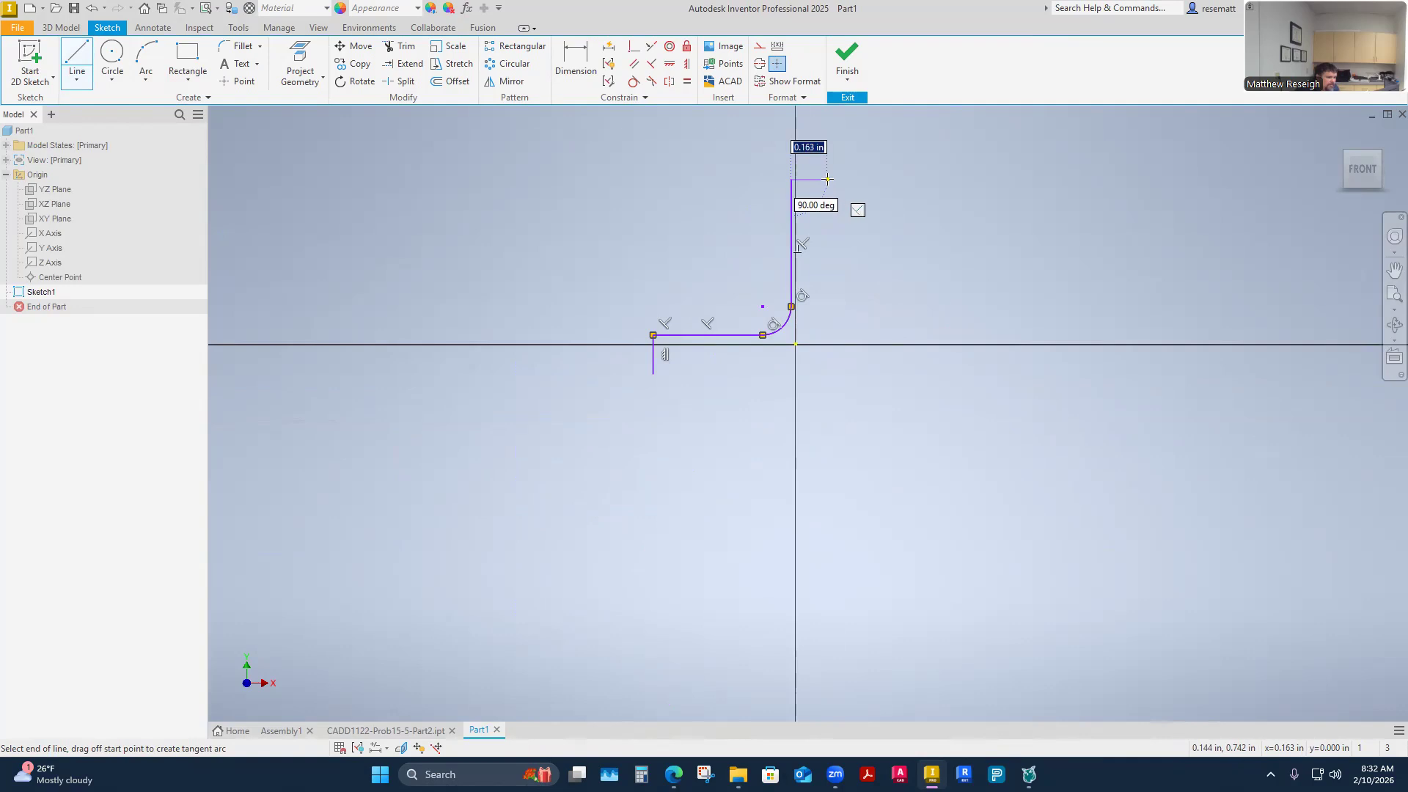
Continue the outer side with a top line about 0.163 in, a downward line about 0.789 in, a tangent arc and a horizontal line past the left end
{"action": "left_click", "coordinate": [827, 178]}
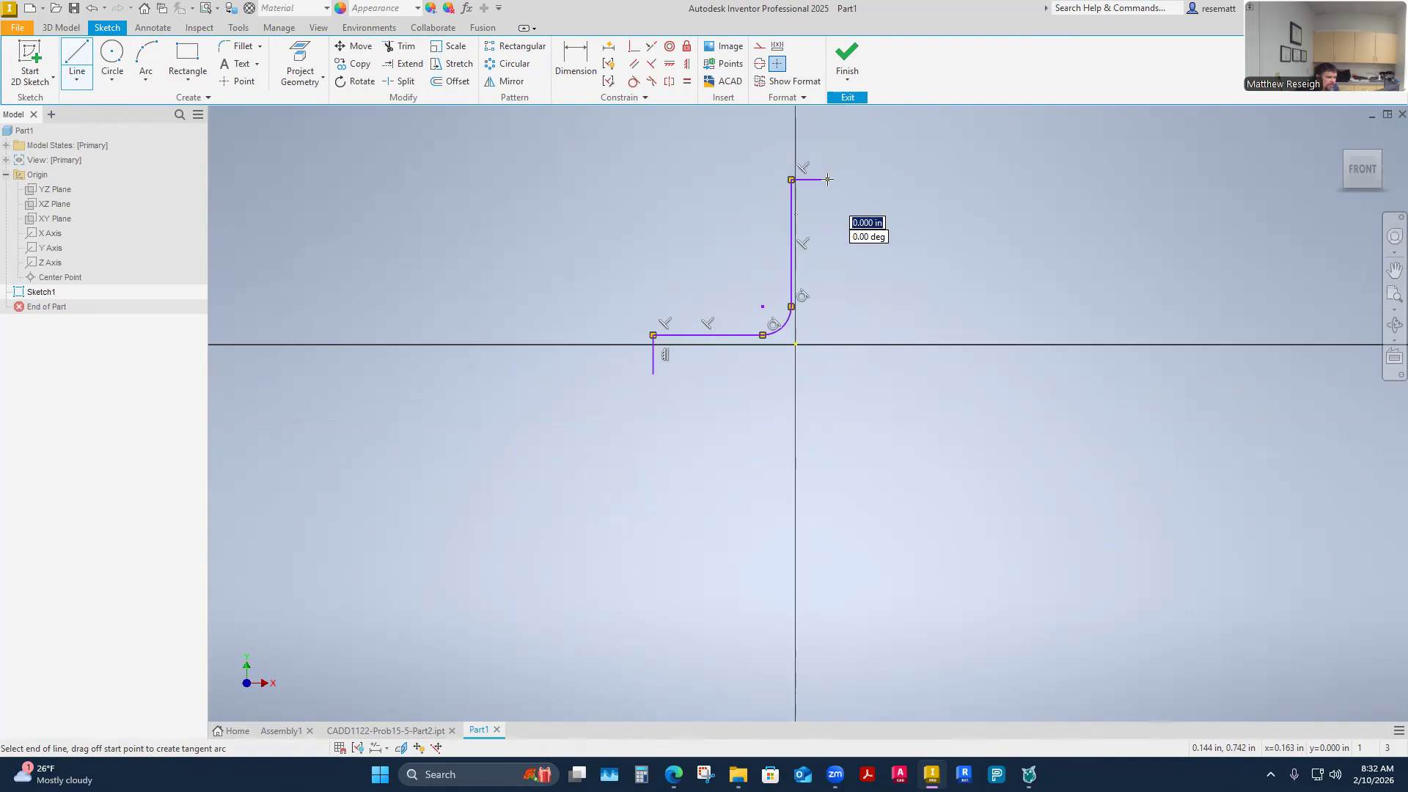
{"action": "left_click", "coordinate": [827, 356]}
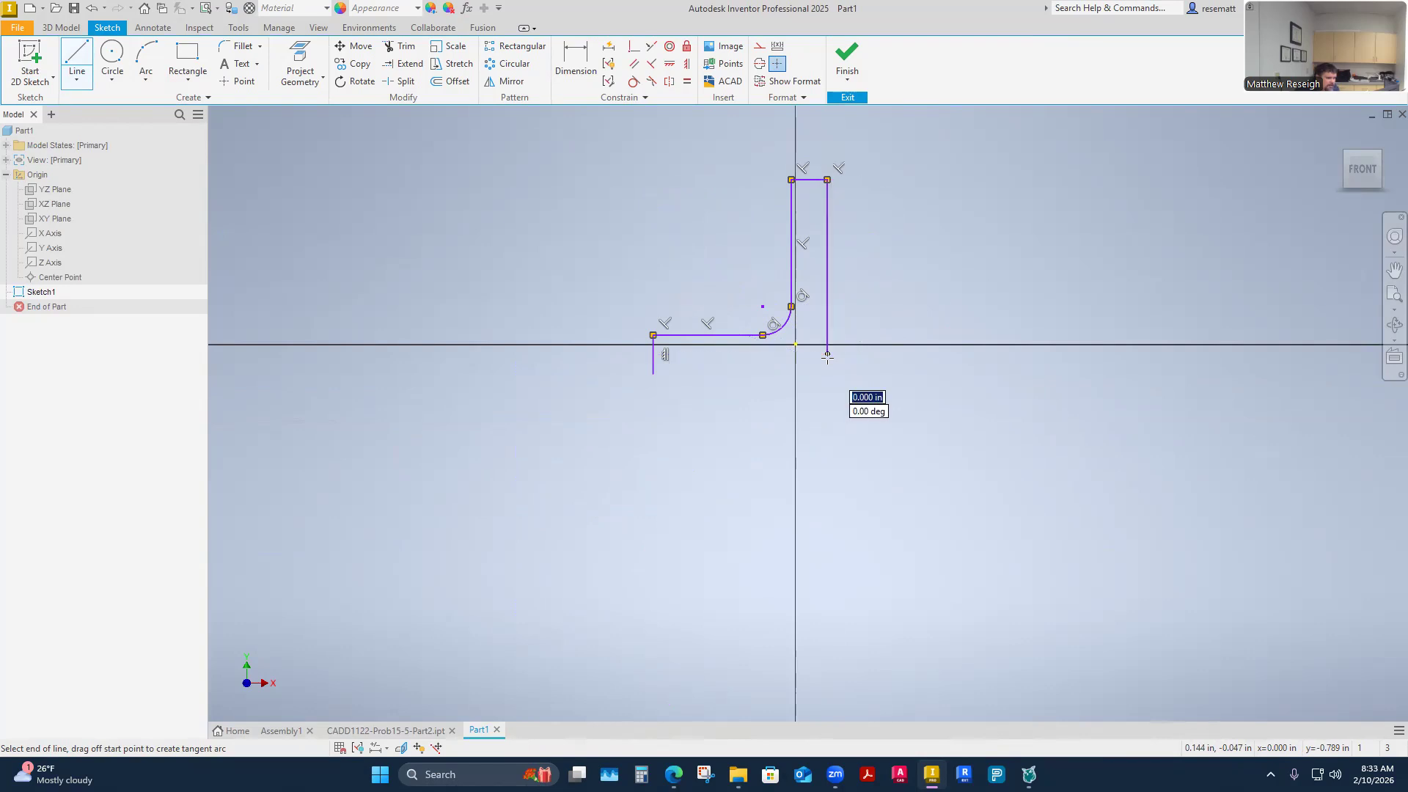
{"action": "left_click_drag", "start_coordinate": [827, 356], "coordinate": [789, 391]}
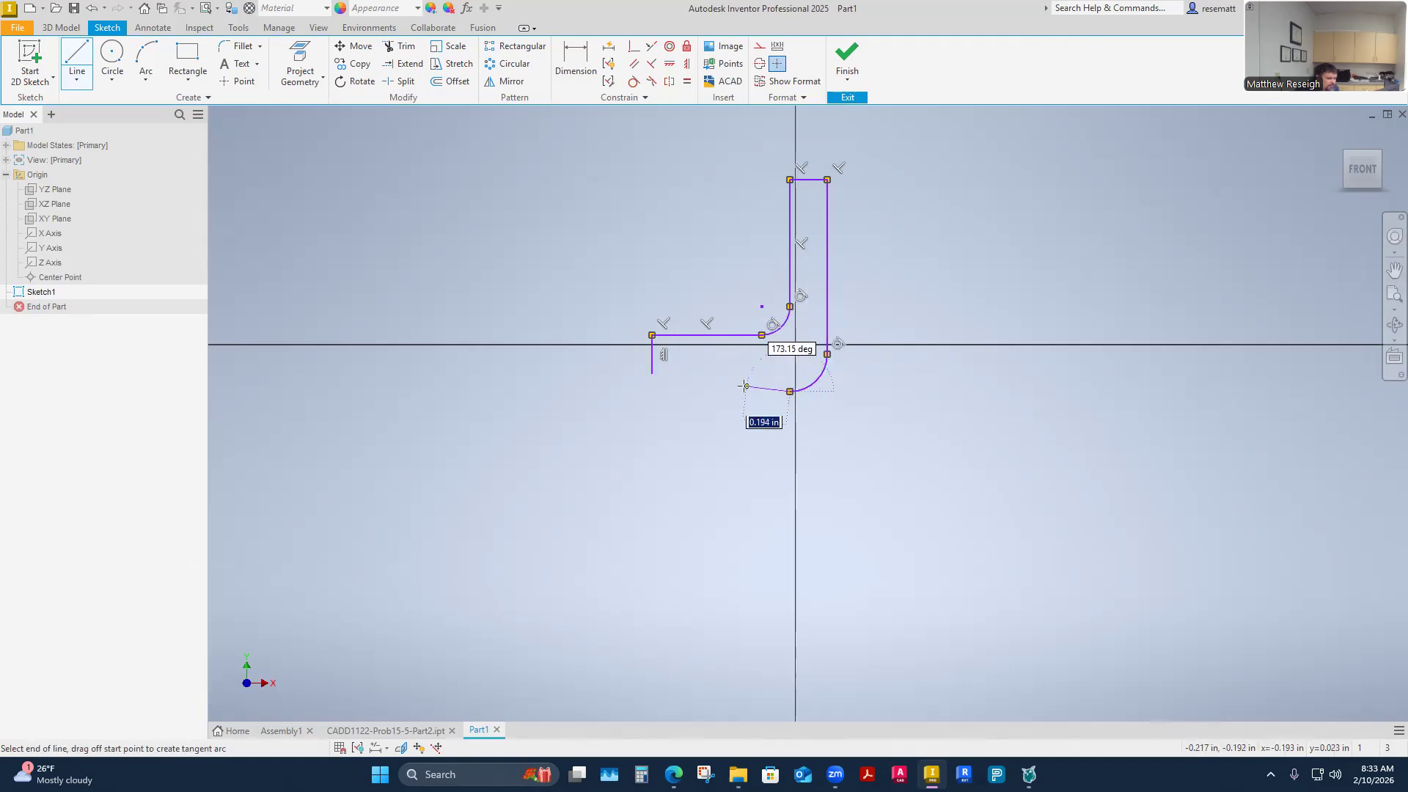
{"action": "left_click", "coordinate": [637, 392]}
{"action": "right_click", "coordinate": [636, 379]}
{"action": "left_click", "coordinate": [692, 379]}
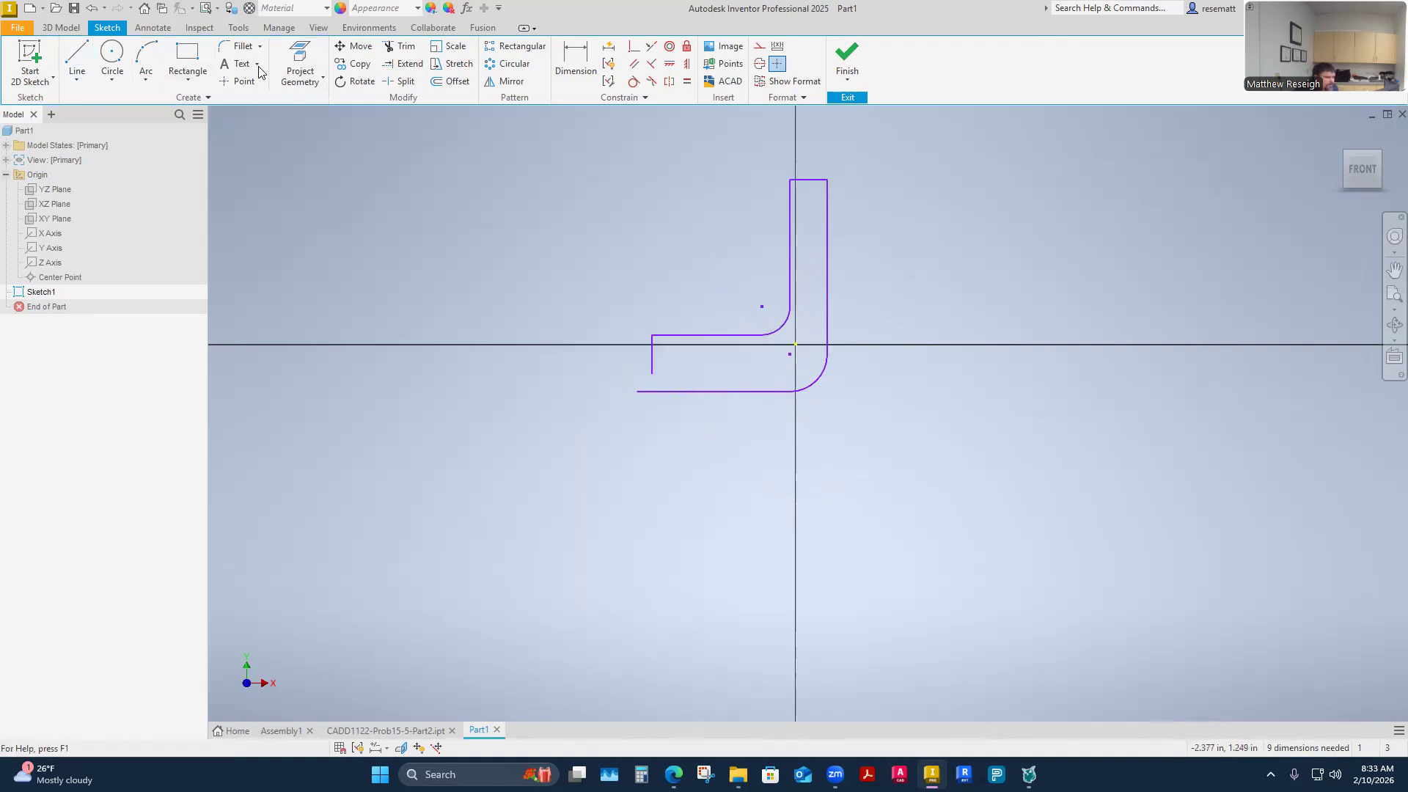
Extend the short left end line to the lower edge and trim the overhanging piece to close the L-shaped profile
{"action": "left_click", "coordinate": [403, 64]}
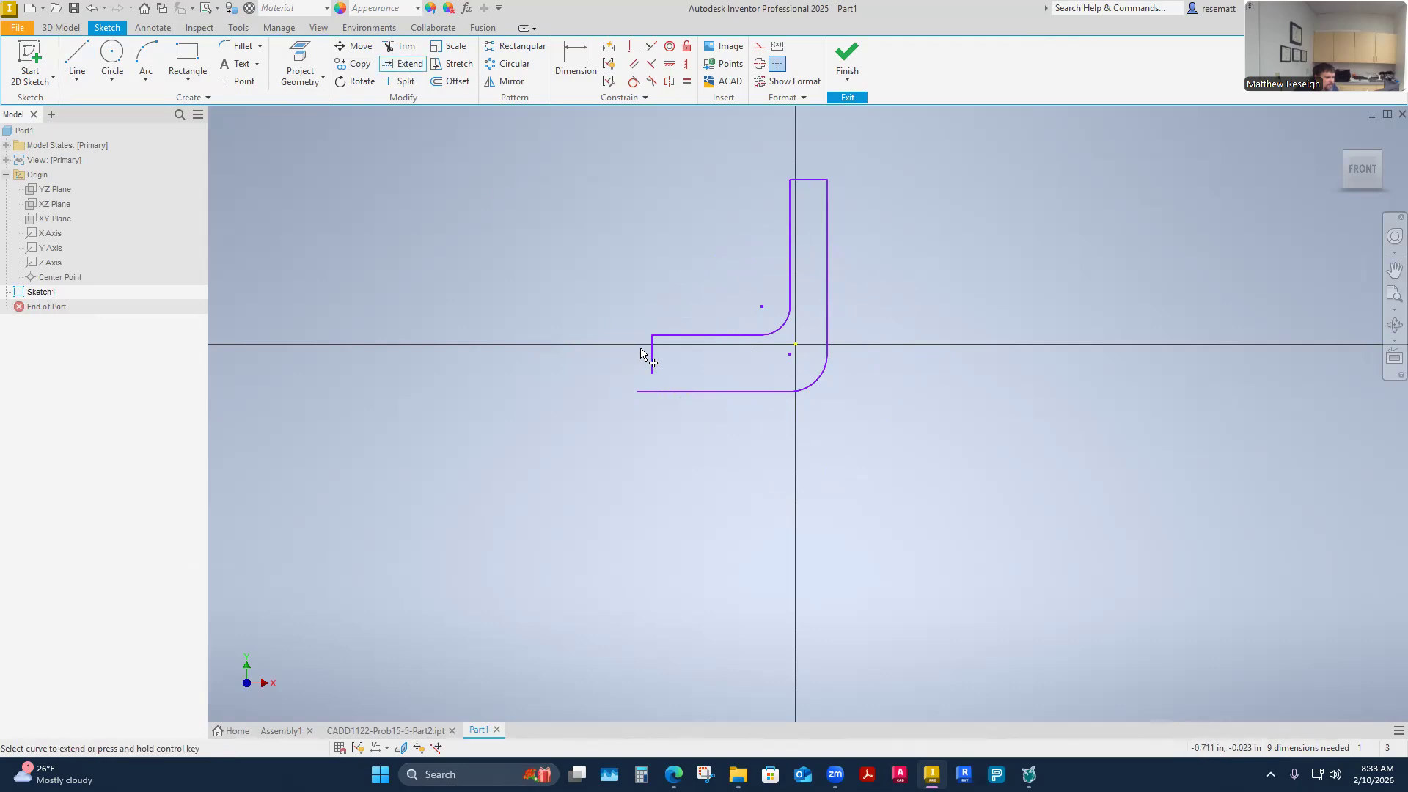
{"action": "left_click", "coordinate": [650, 365]}
{"action": "key", "text": "x"}
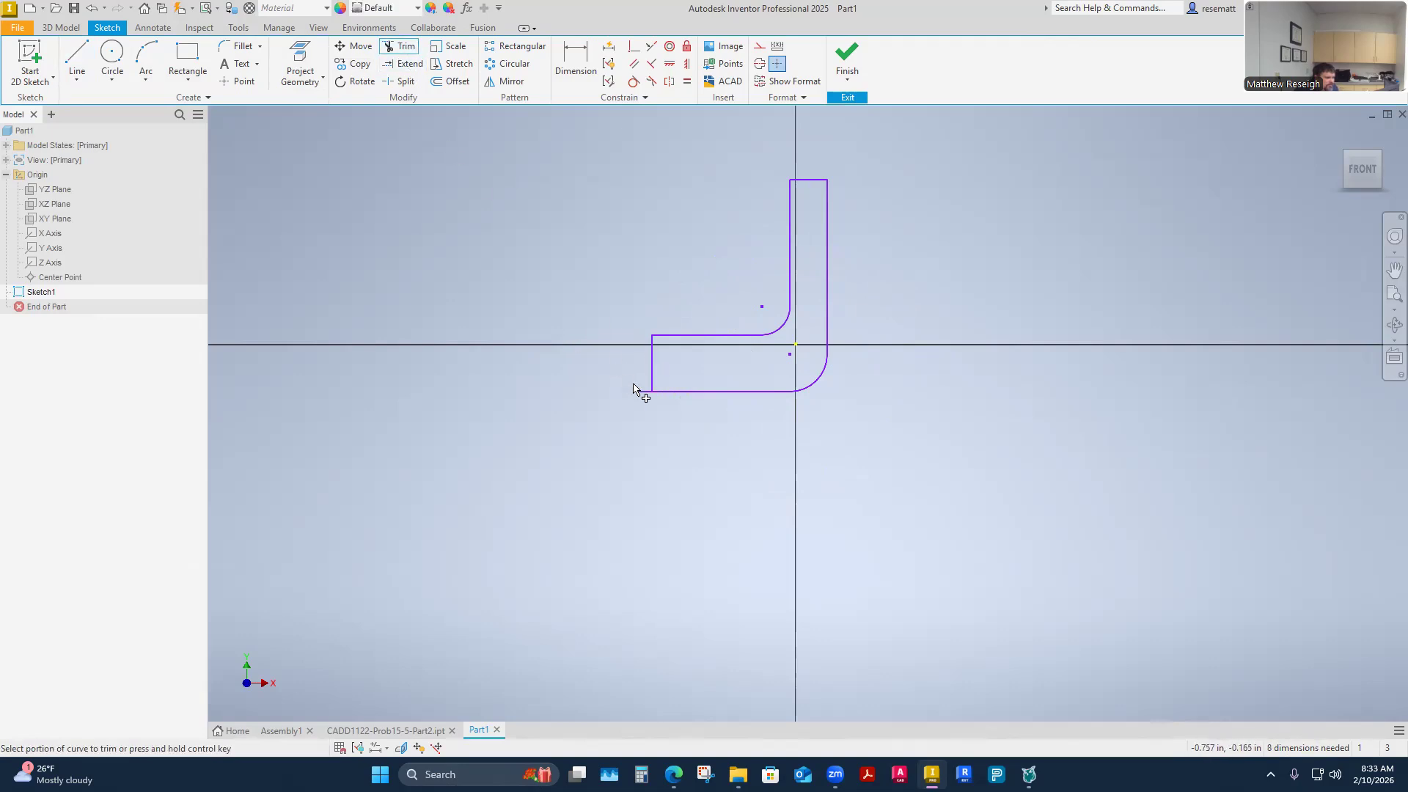
{"action": "right_click", "coordinate": [645, 433]}
{"action": "left_click", "coordinate": [592, 474]}
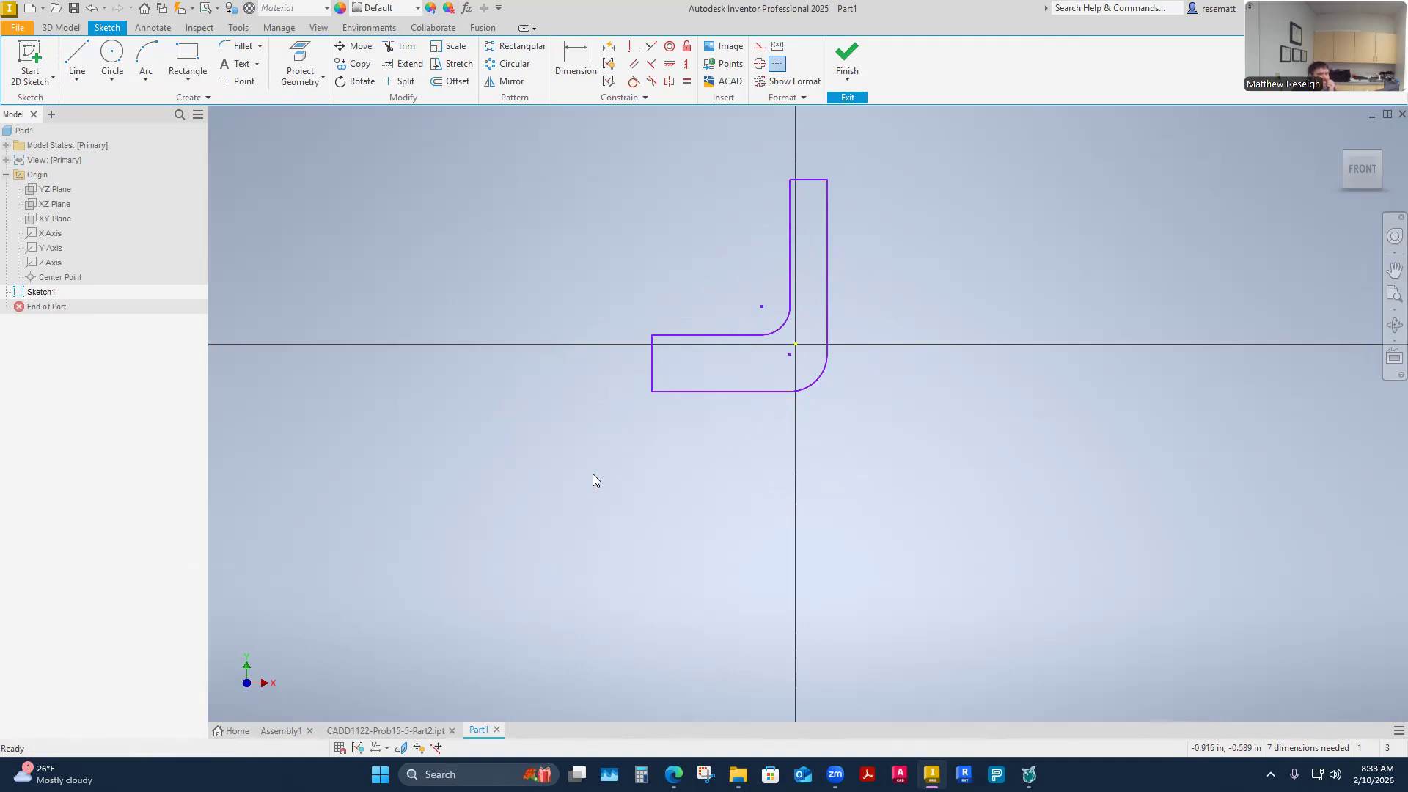
Sketch a practice vertical line ending in a tangent half-circle arc of about 0.172 in radius below the profile, and delete both
{"action": "left_click", "coordinate": [77, 62]}
{"action": "left_click", "coordinate": [431, 570]}
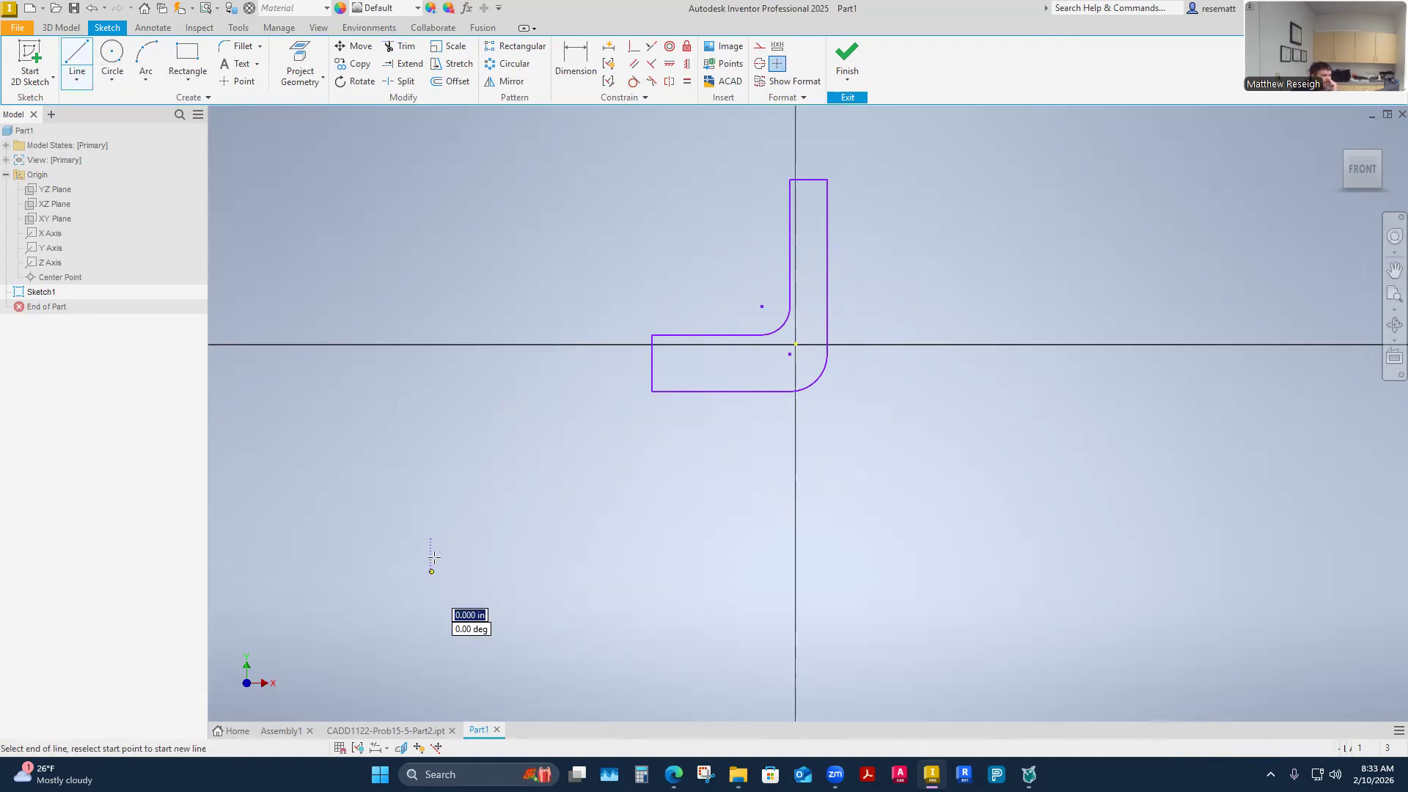
{"action": "left_click", "coordinate": [430, 507]}
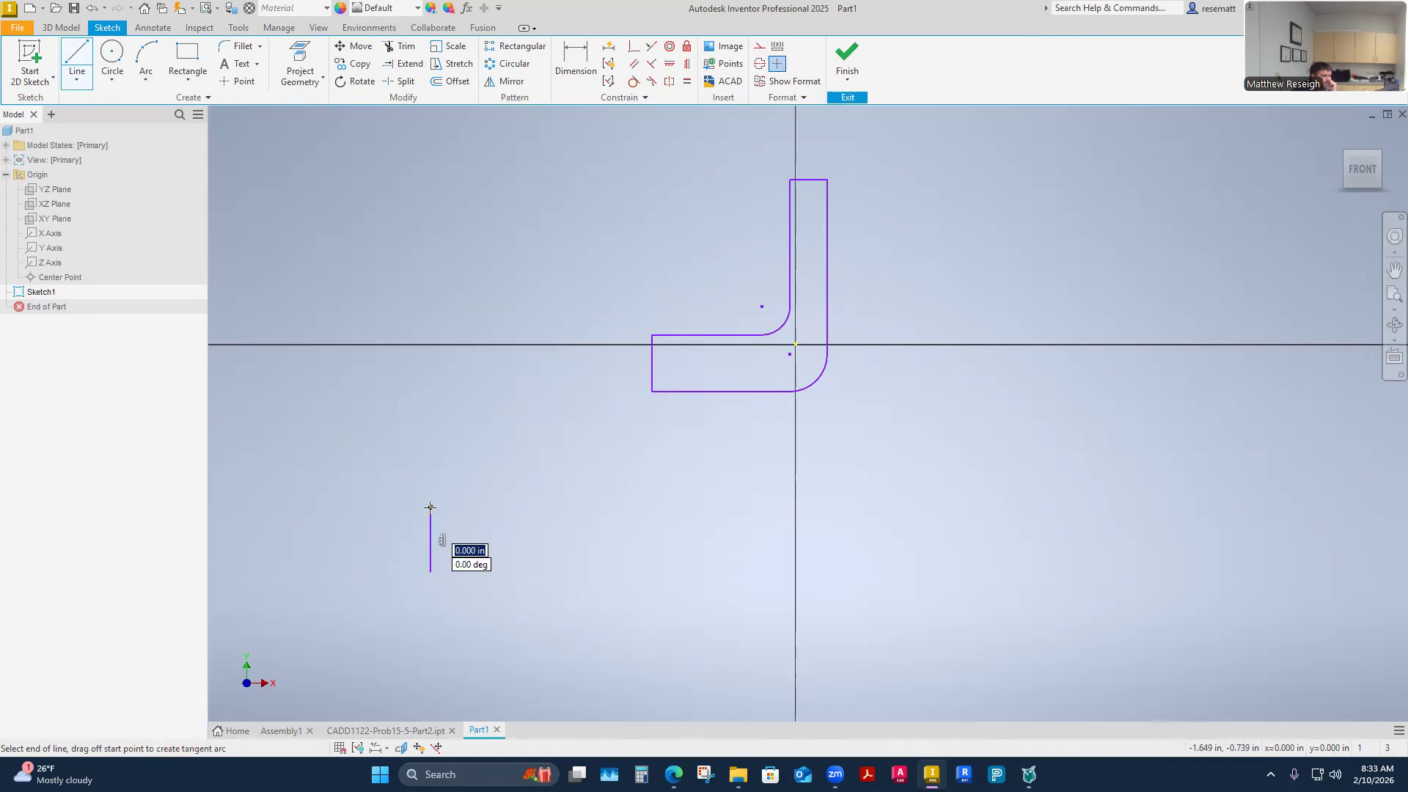
{"action": "mouse_move", "coordinate": [430, 506]}
{"action": "left_mouse_down"}
{"action": "mouse_move", "coordinate": [501, 487]}
{"action": "mouse_move", "coordinate": [506, 506]}
{"action": "left_mouse_up"}
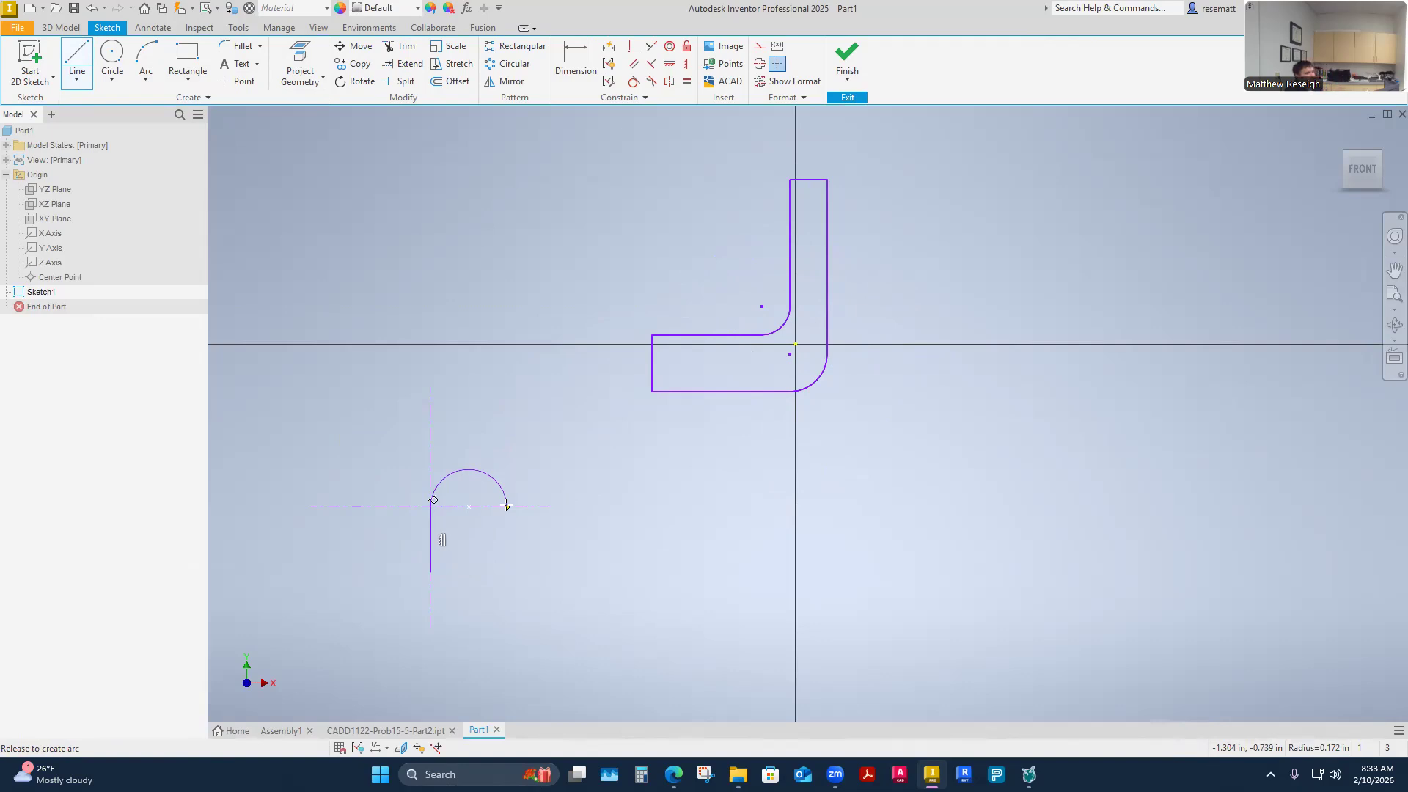
{"action": "left_click_drag", "start_coordinate": [506, 506], "coordinate": [507, 506]}
{"action": "key", "text": "Escape"}
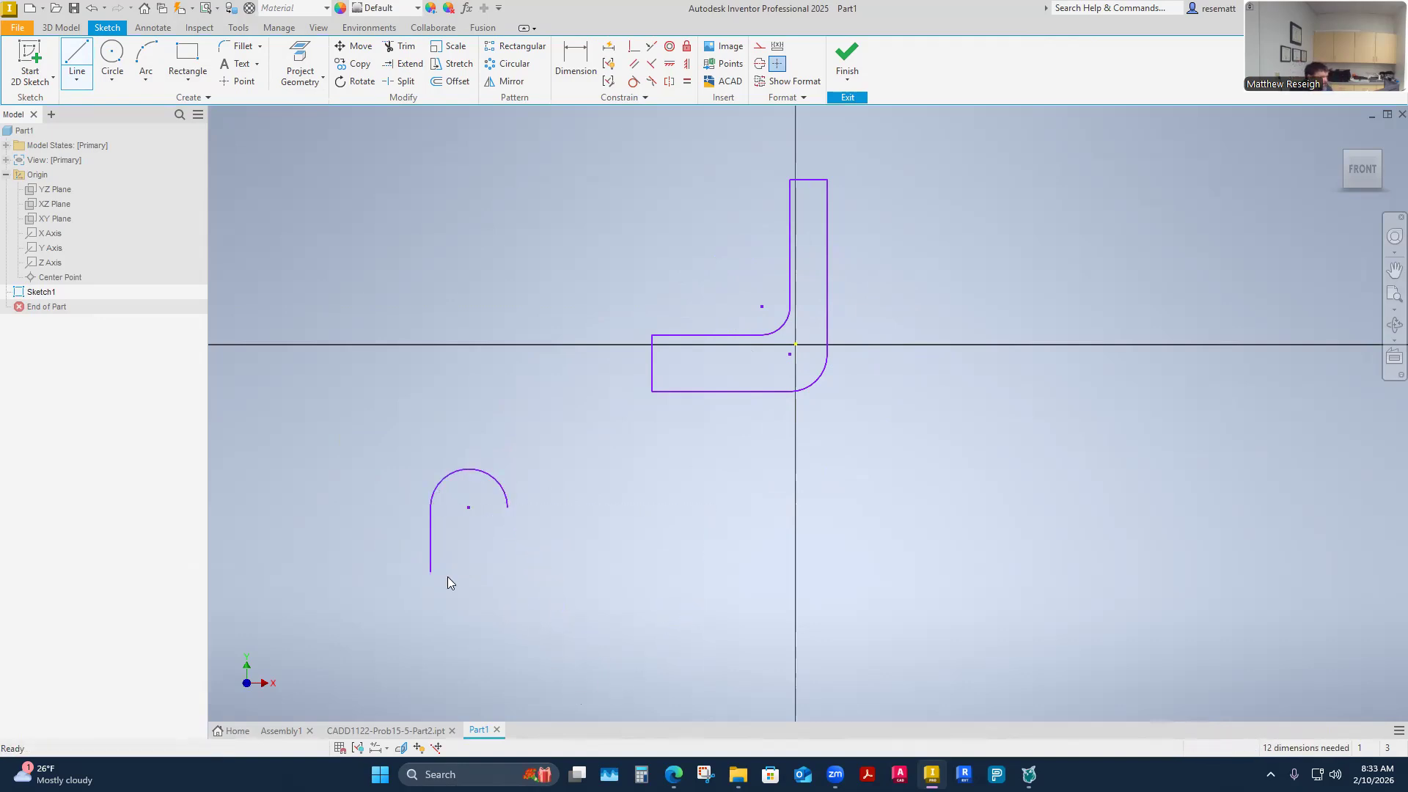
{"action": "left_click_drag", "start_coordinate": [396, 424], "coordinate": [586, 603]}
{"action": "key", "text": "Delete"}
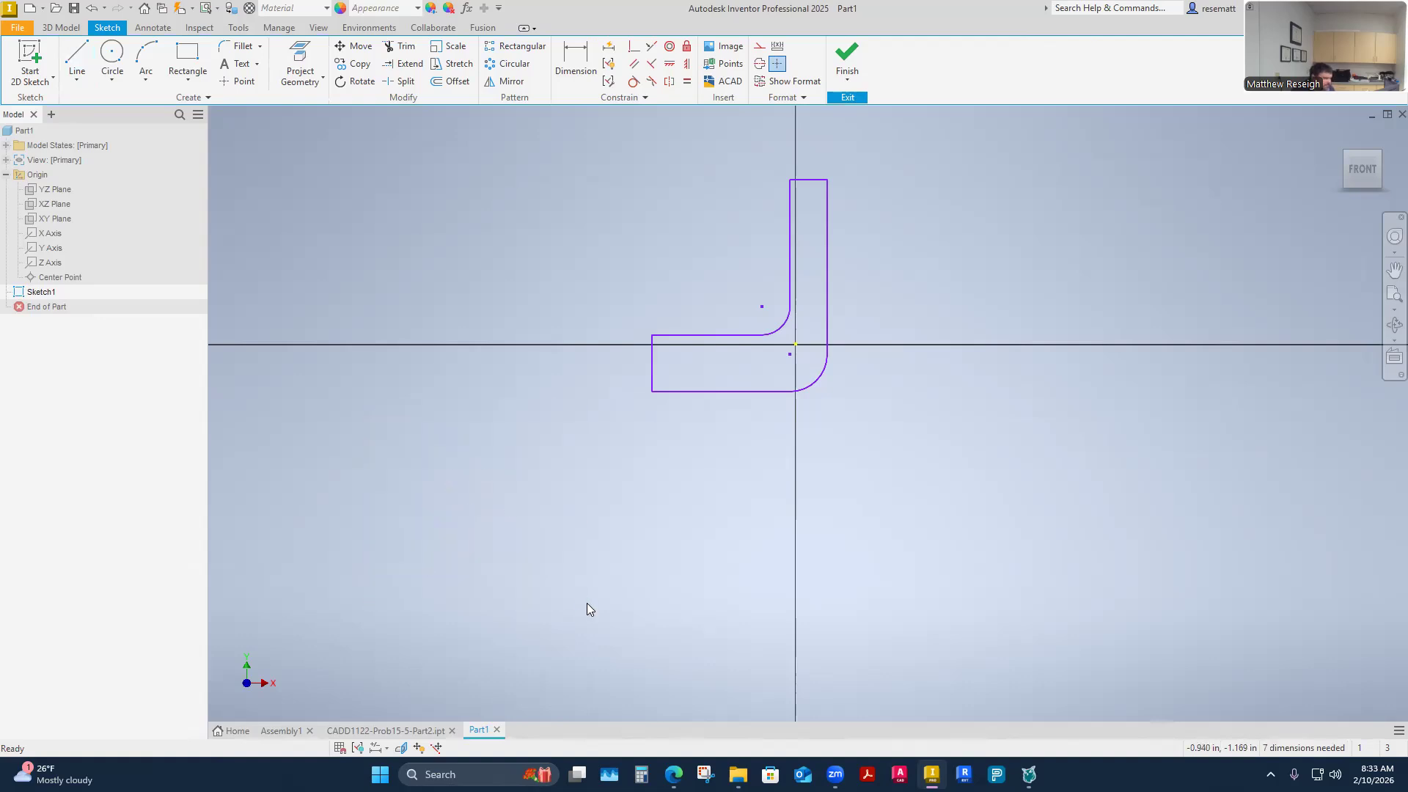
Dimension the L-profile's overall width from the left end to the outer vertical edge as 1 in
{"action": "scroll", "coordinate": [814, 352], "scroll_direction": "up", "scroll_amount": 3}
{"action": "scroll", "coordinate": [836, 220], "scroll_direction": "down", "scroll_amount": 6}
{"action": "scroll", "coordinate": [846, 193], "scroll_direction": "up", "scroll_amount": 2}
{"action": "scroll", "coordinate": [841, 161], "scroll_direction": "up", "scroll_amount": 4}
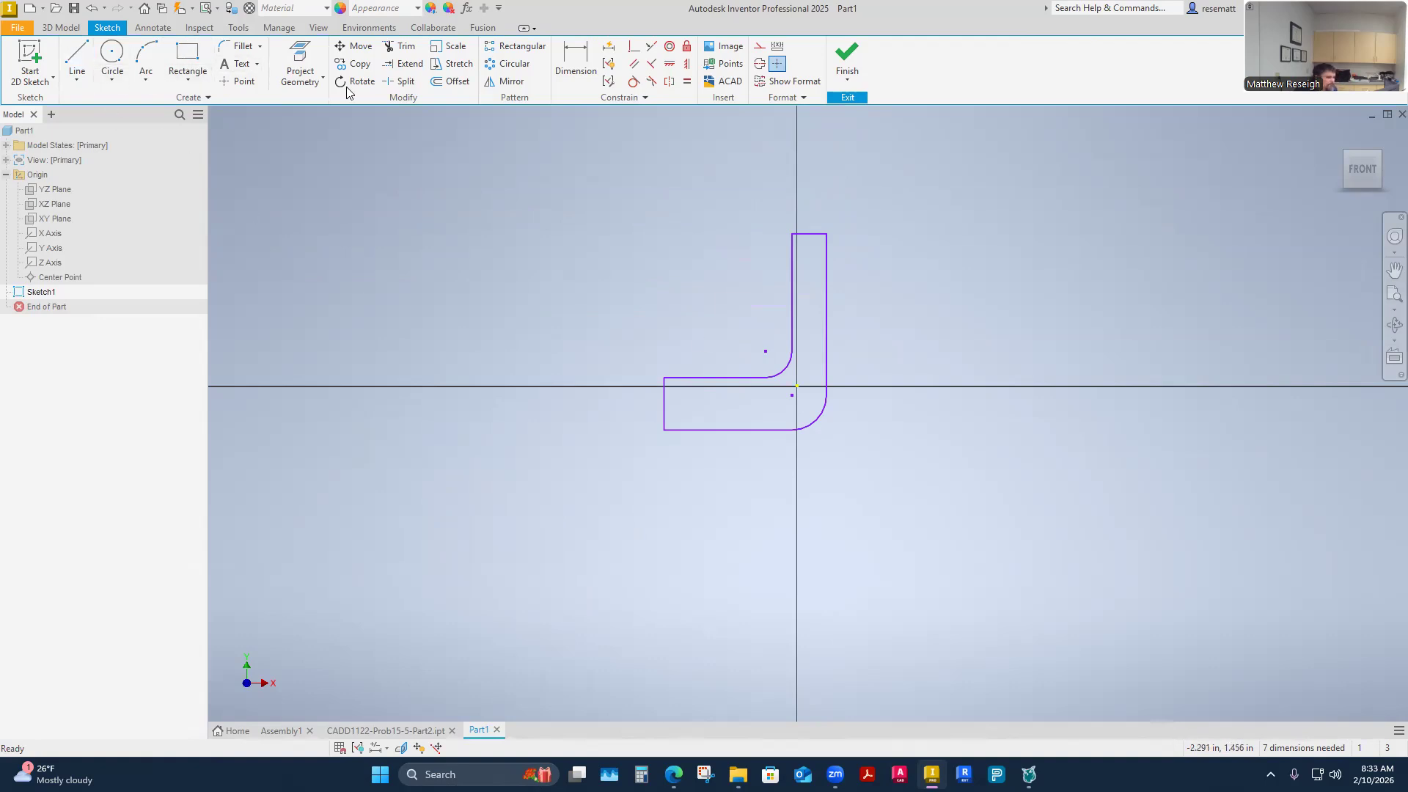
{"action": "left_click", "coordinate": [560, 51]}
{"action": "left_click", "coordinate": [664, 409]}
{"action": "left_click", "coordinate": [826, 365]}
{"action": "left_click", "coordinate": [757, 486]}
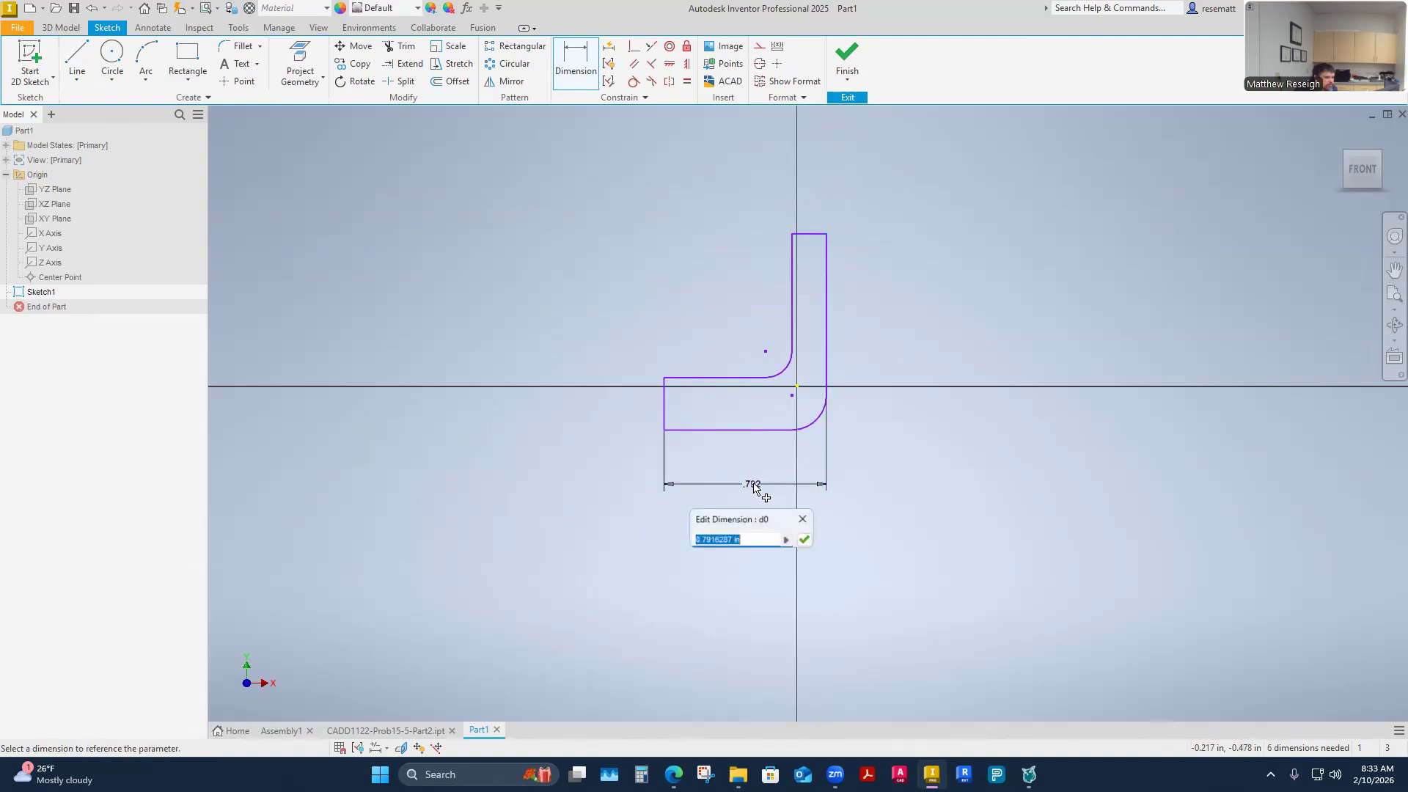
{"action": "type", "text": "1"}
{"action": "key", "text": "Return"}
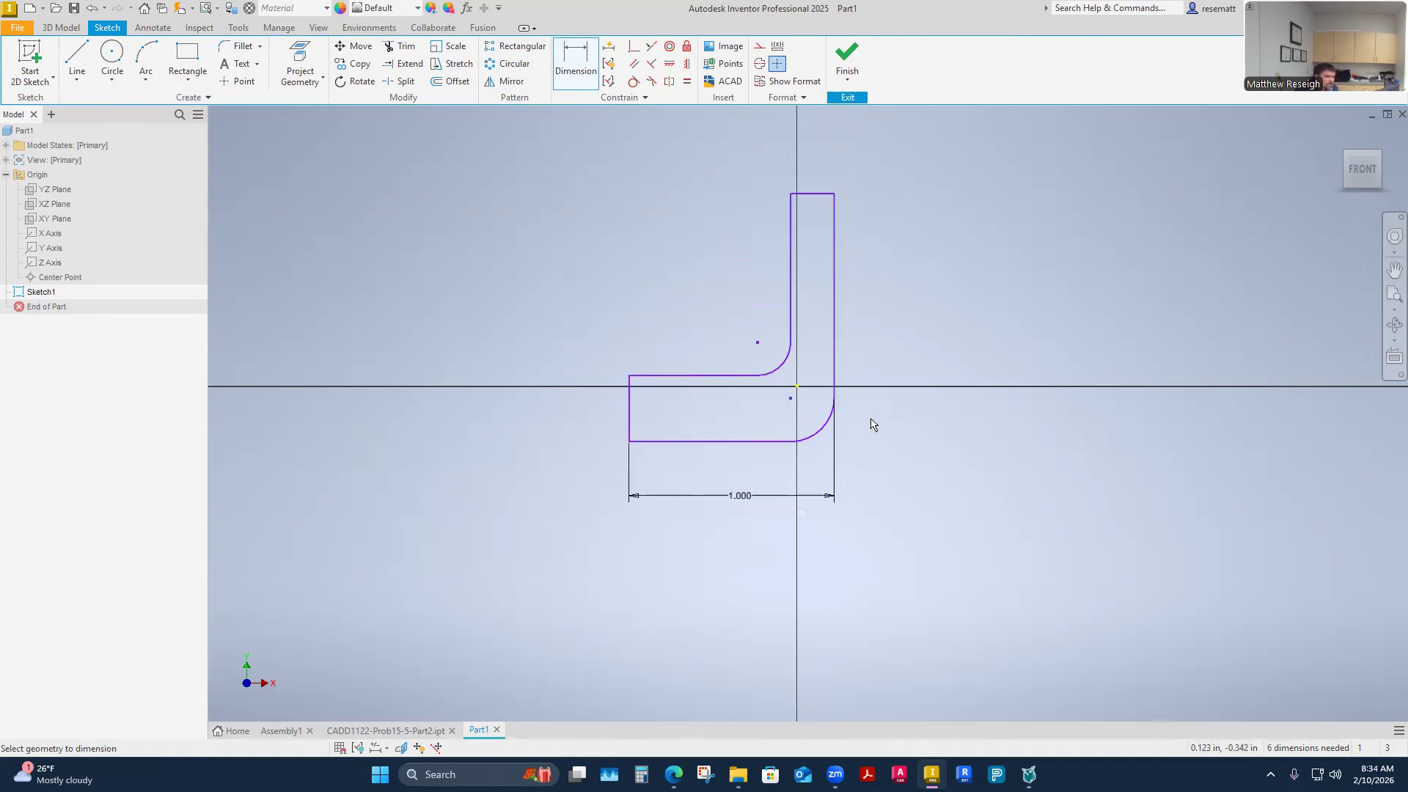
Dimension the L-profile's overall height from the top edge to the lower edge as 0.75 in
{"action": "left_click", "coordinate": [822, 196]}
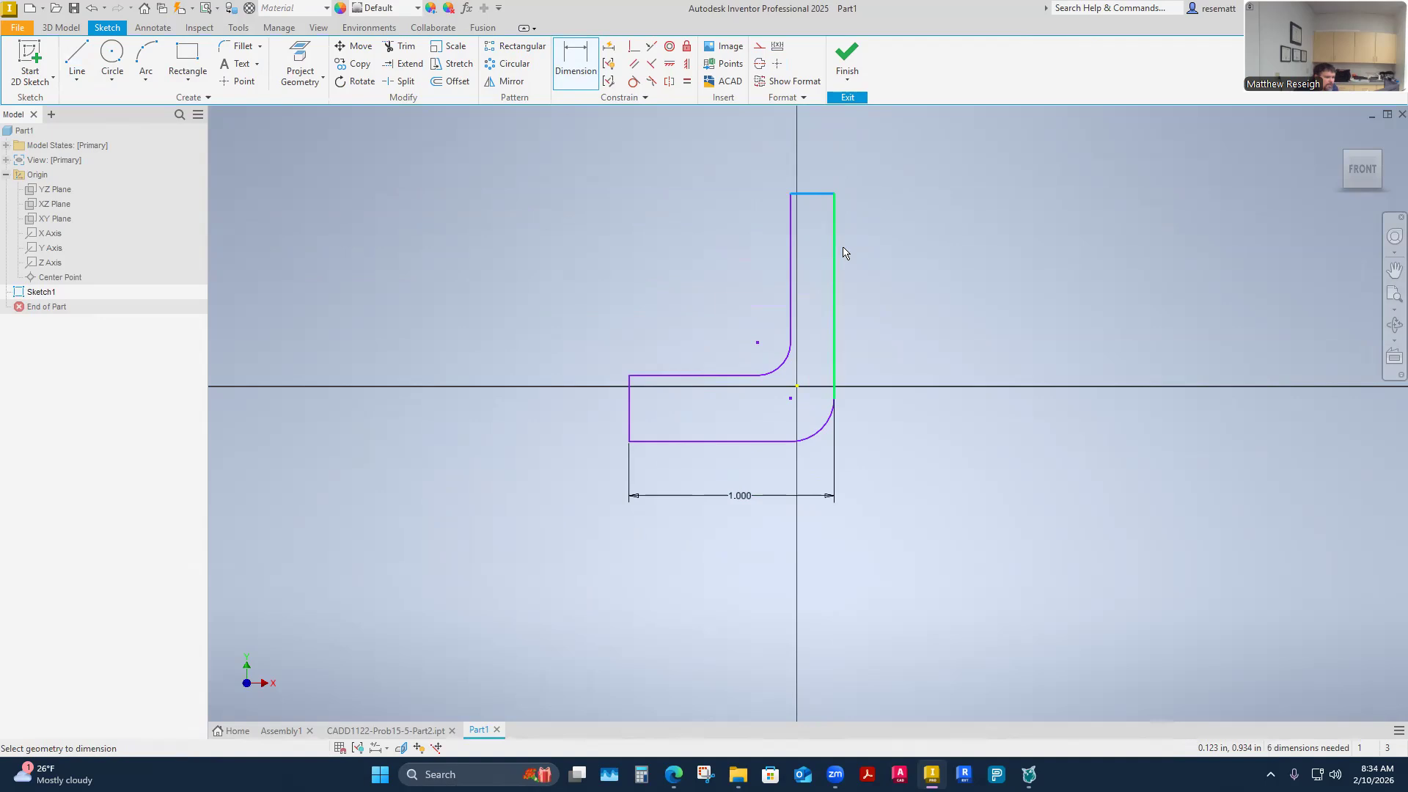
{"action": "left_click", "coordinate": [772, 442]}
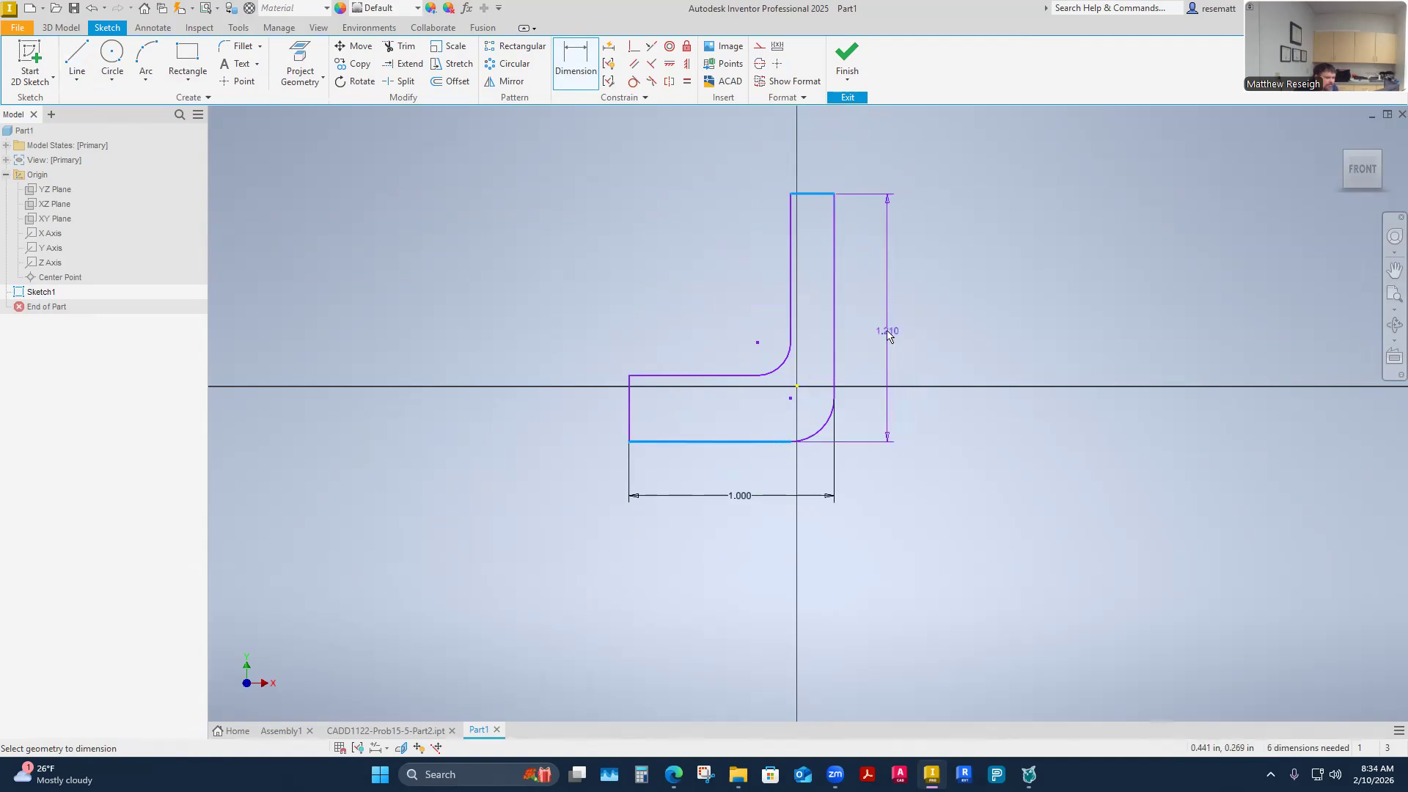
{"action": "left_click", "coordinate": [888, 333]}
{"action": "key", "text": "BackSpace"}
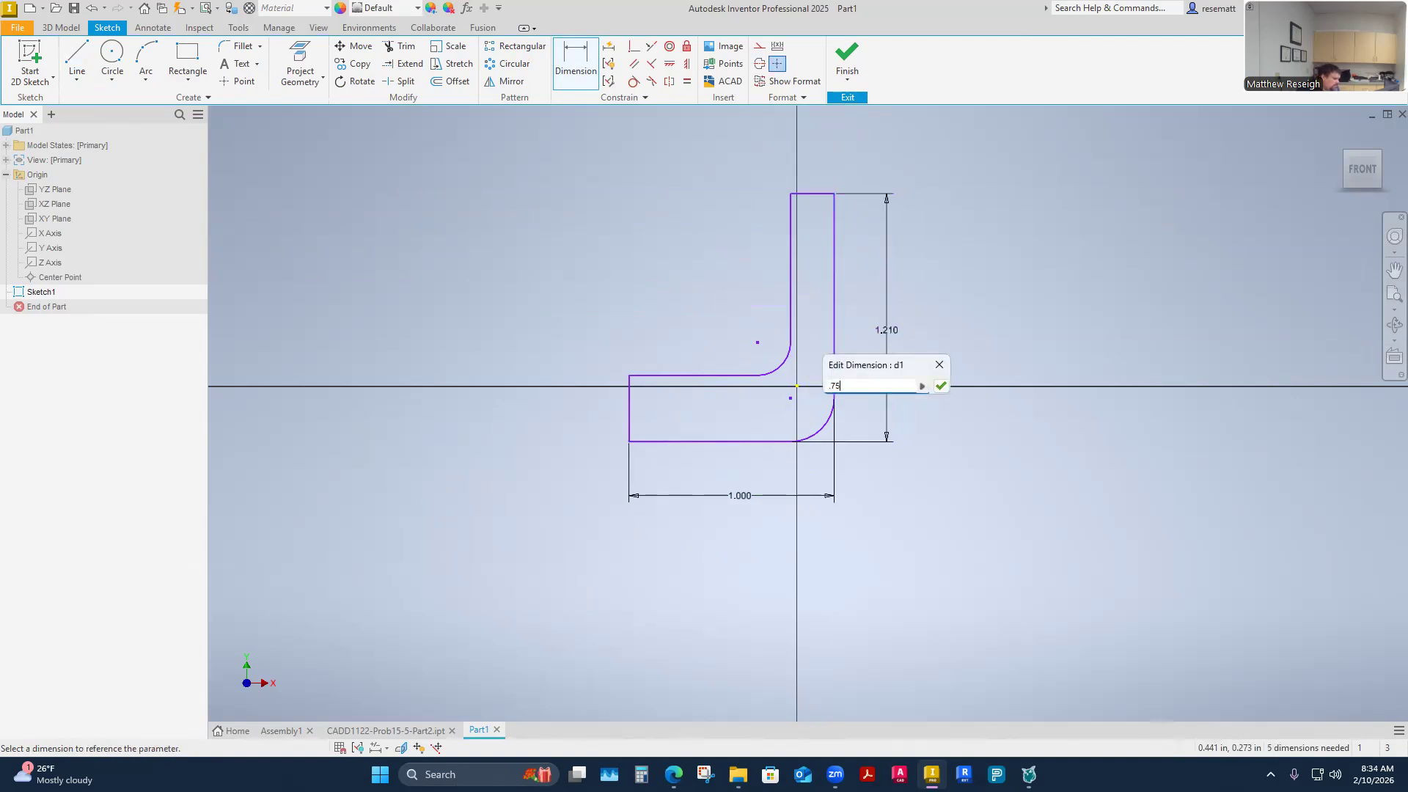
{"action": "key", "text": "Return"}
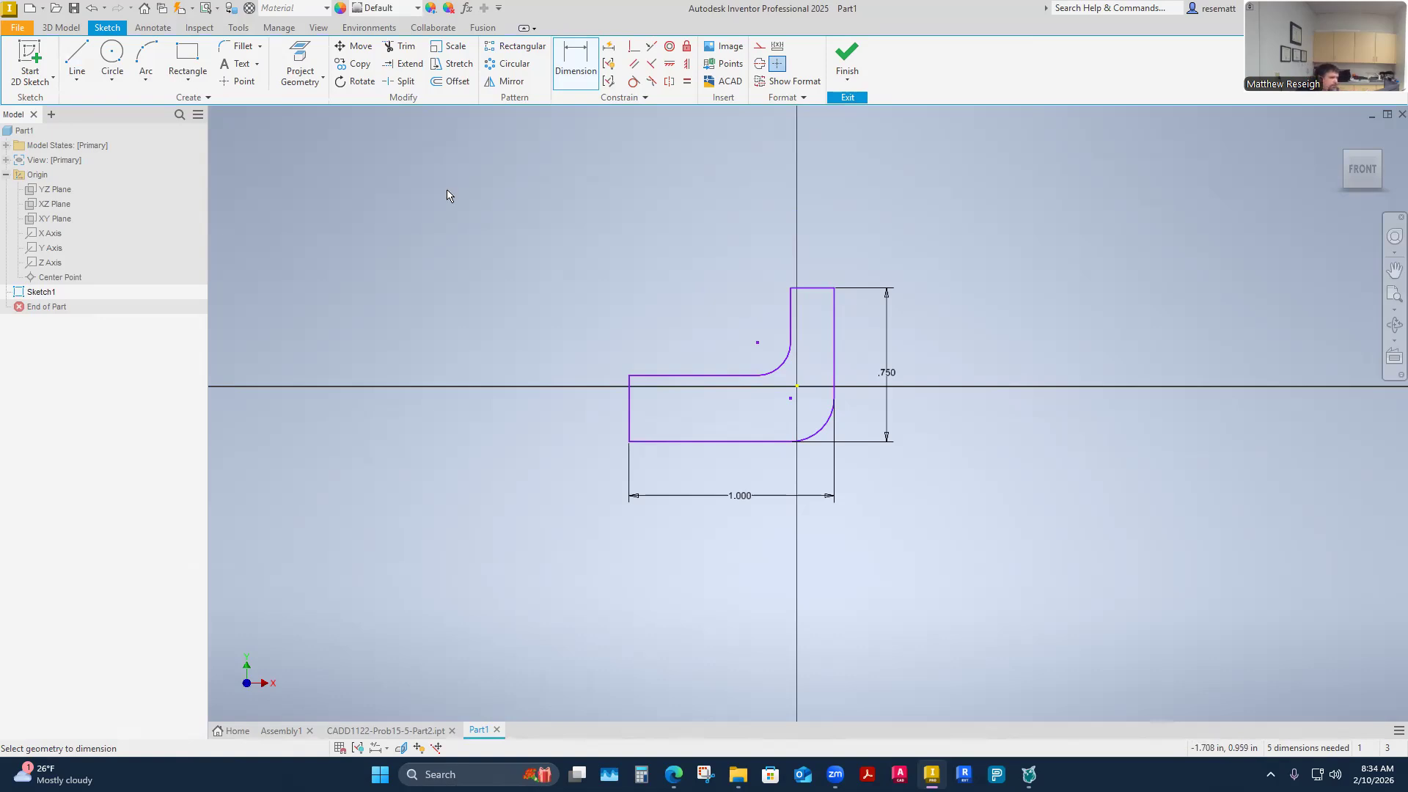
Dimension the horizontal leg's thickness between its upper and lower edges as 0.19 in
{"action": "left_click", "coordinate": [656, 375]}
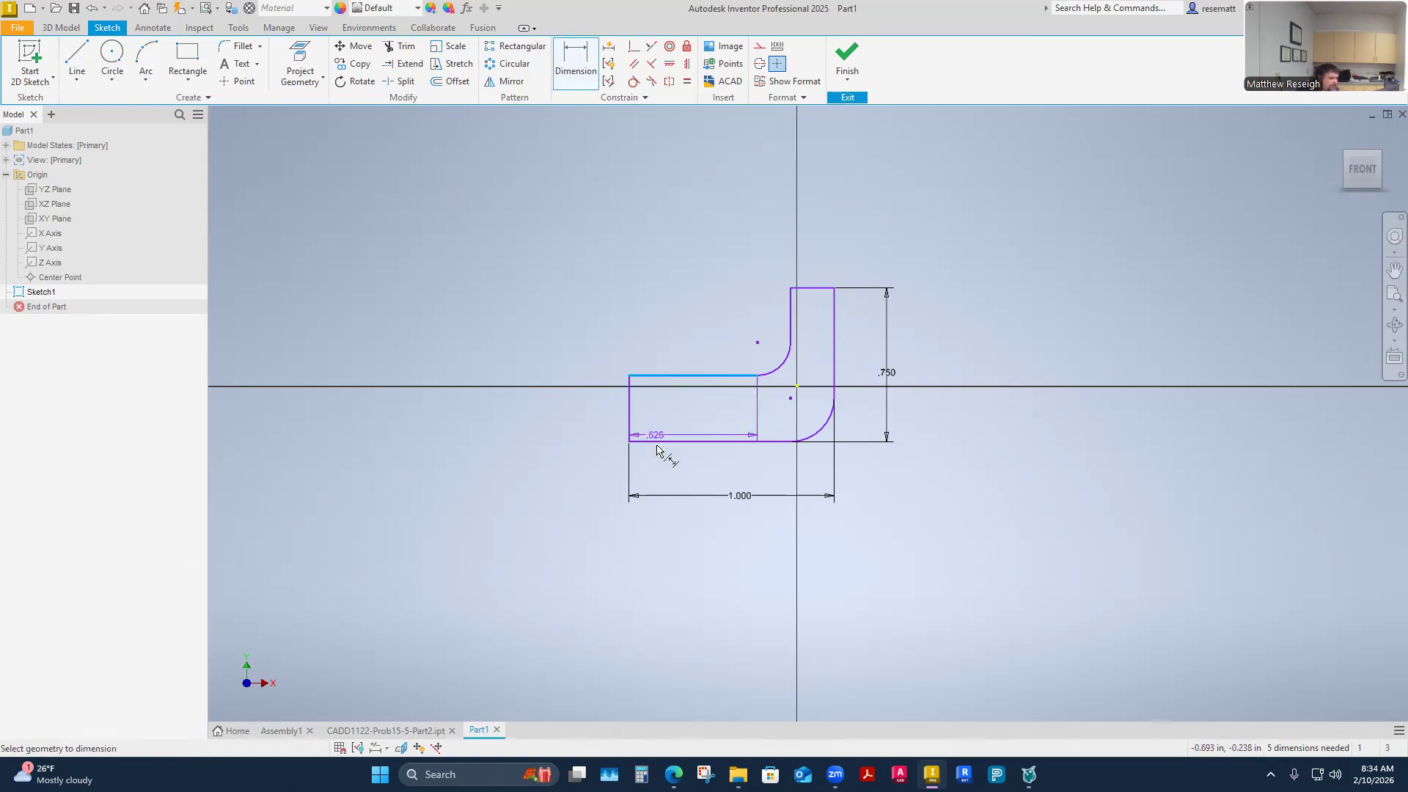
{"action": "left_click", "coordinate": [662, 441]}
{"action": "left_click", "coordinate": [592, 419]}
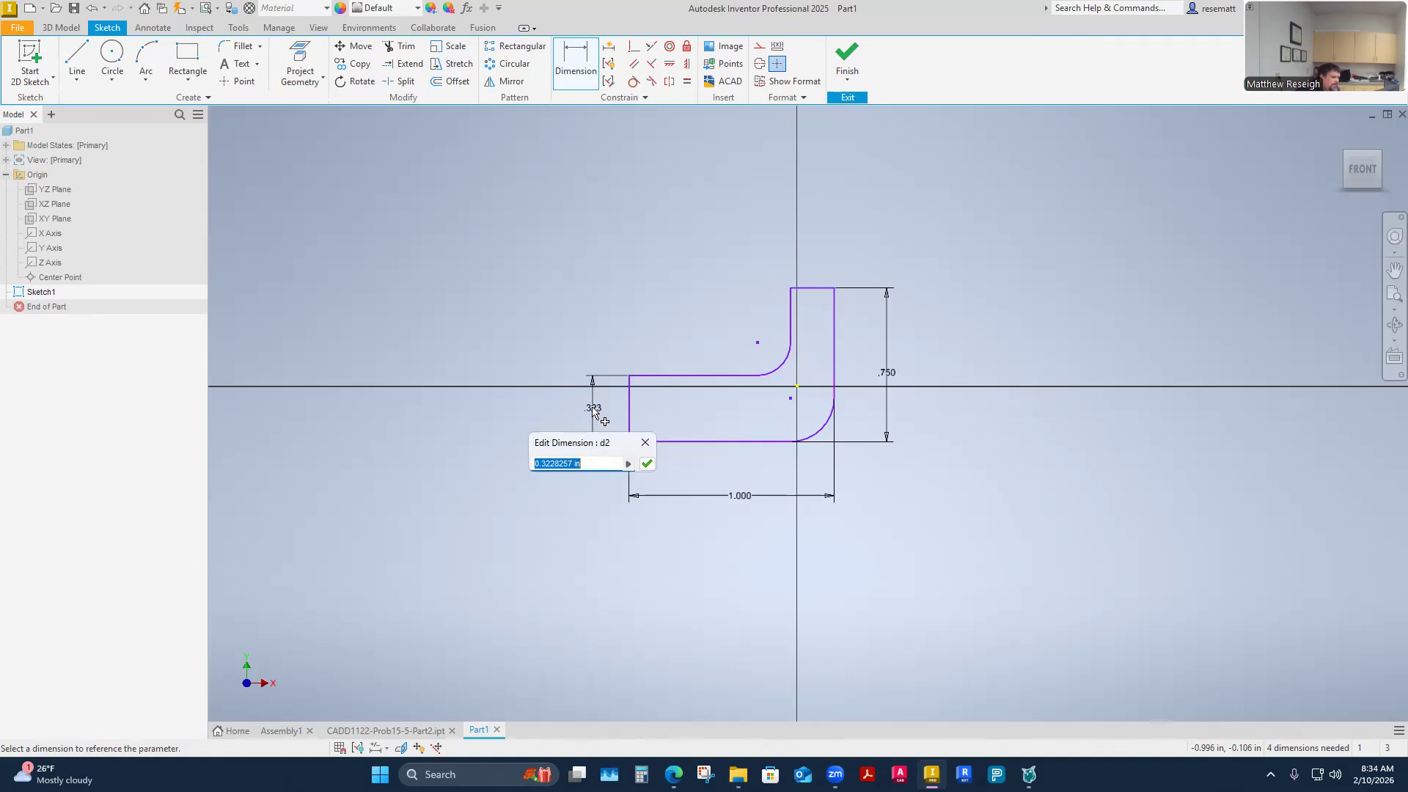
{"action": "key", "text": "Return"}
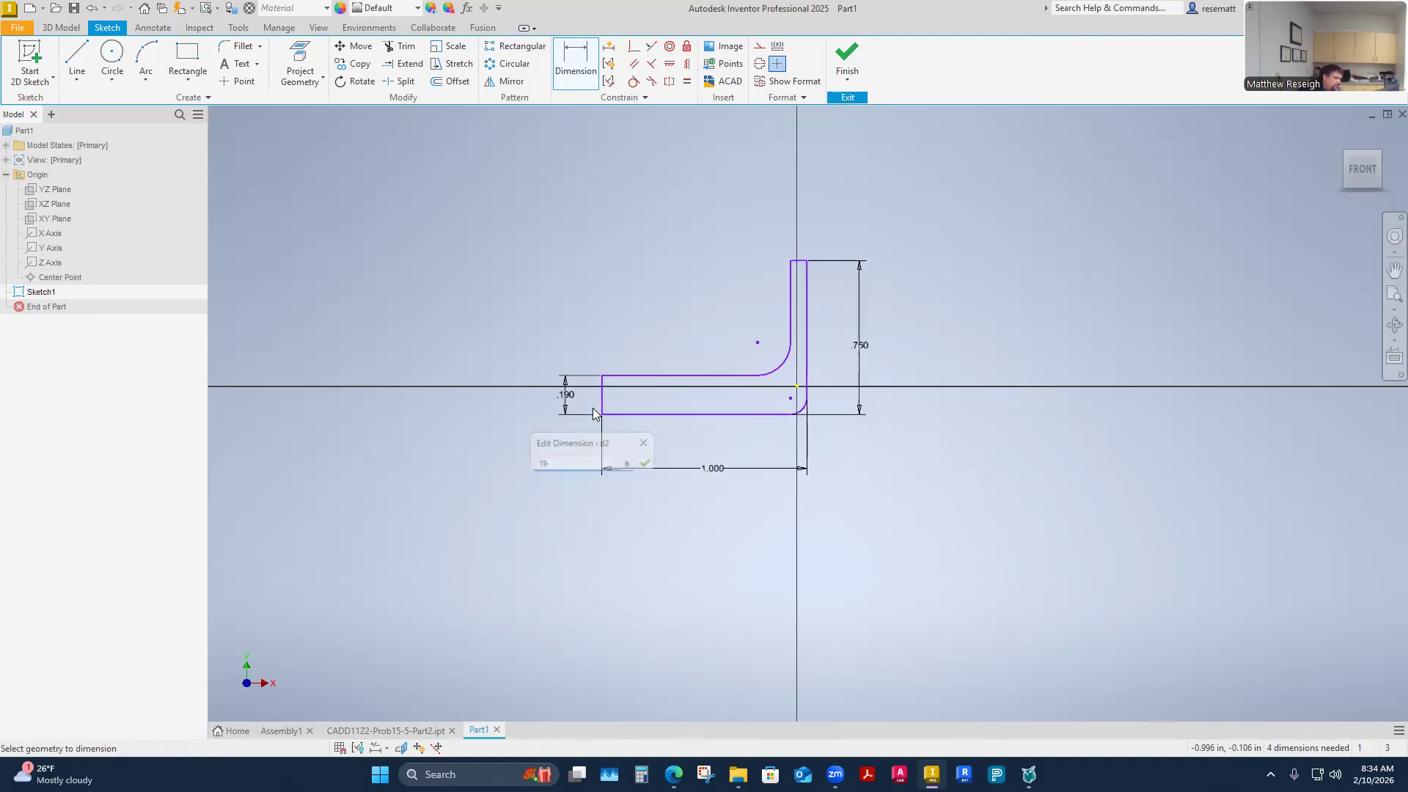
Dimension the vertical leg's top edge and link its value to the horizontal leg's thickness dimension d2
{"action": "scroll", "coordinate": [837, 264], "scroll_direction": "up", "scroll_amount": 4}
{"action": "scroll", "coordinate": [831, 262], "scroll_direction": "down", "scroll_amount": 2}
{"action": "scroll", "coordinate": [806, 246], "scroll_direction": "up", "scroll_amount": 5}
{"action": "left_click", "coordinate": [710, 291]}
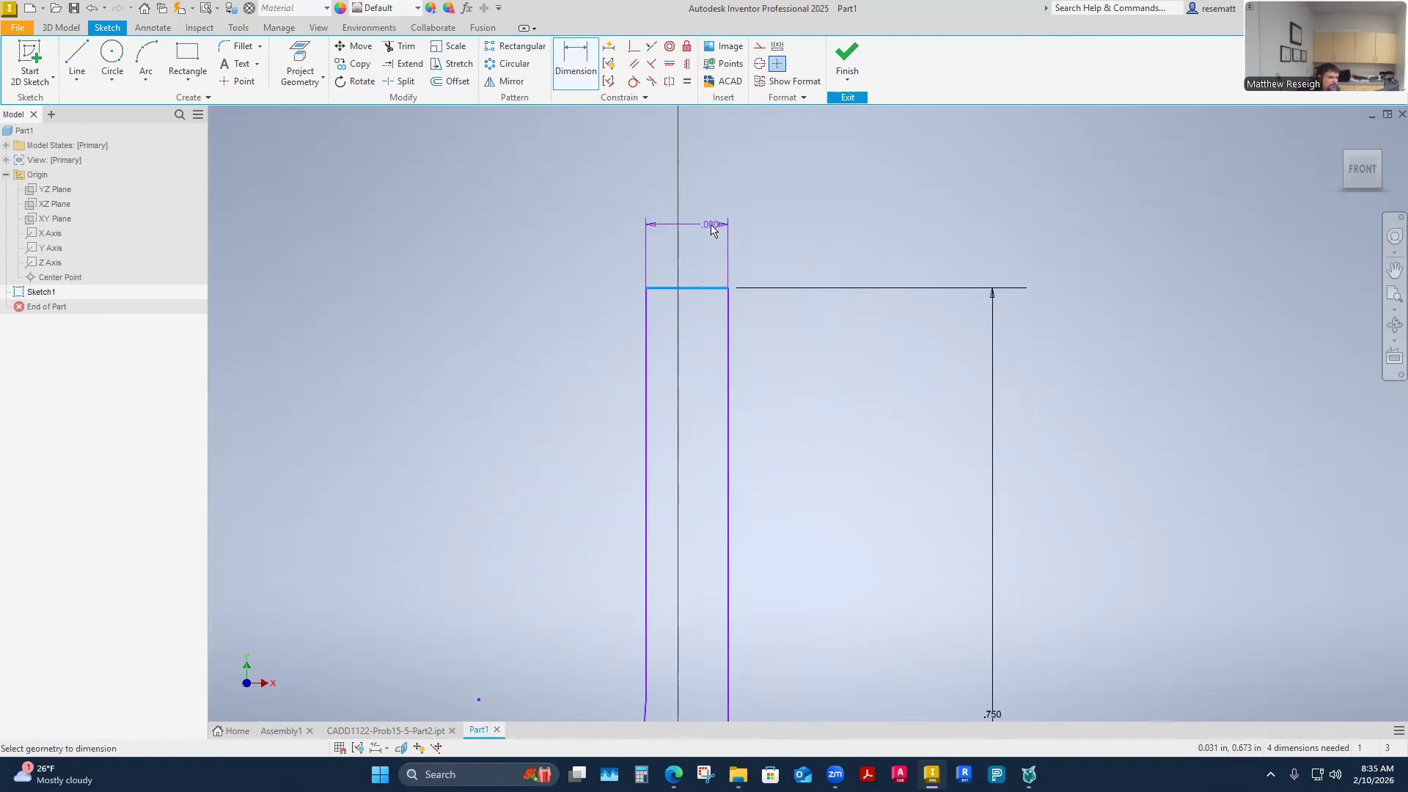
{"action": "left_click", "coordinate": [707, 223]}
{"action": "scroll", "coordinate": [649, 350], "scroll_direction": "up", "scroll_amount": 5}
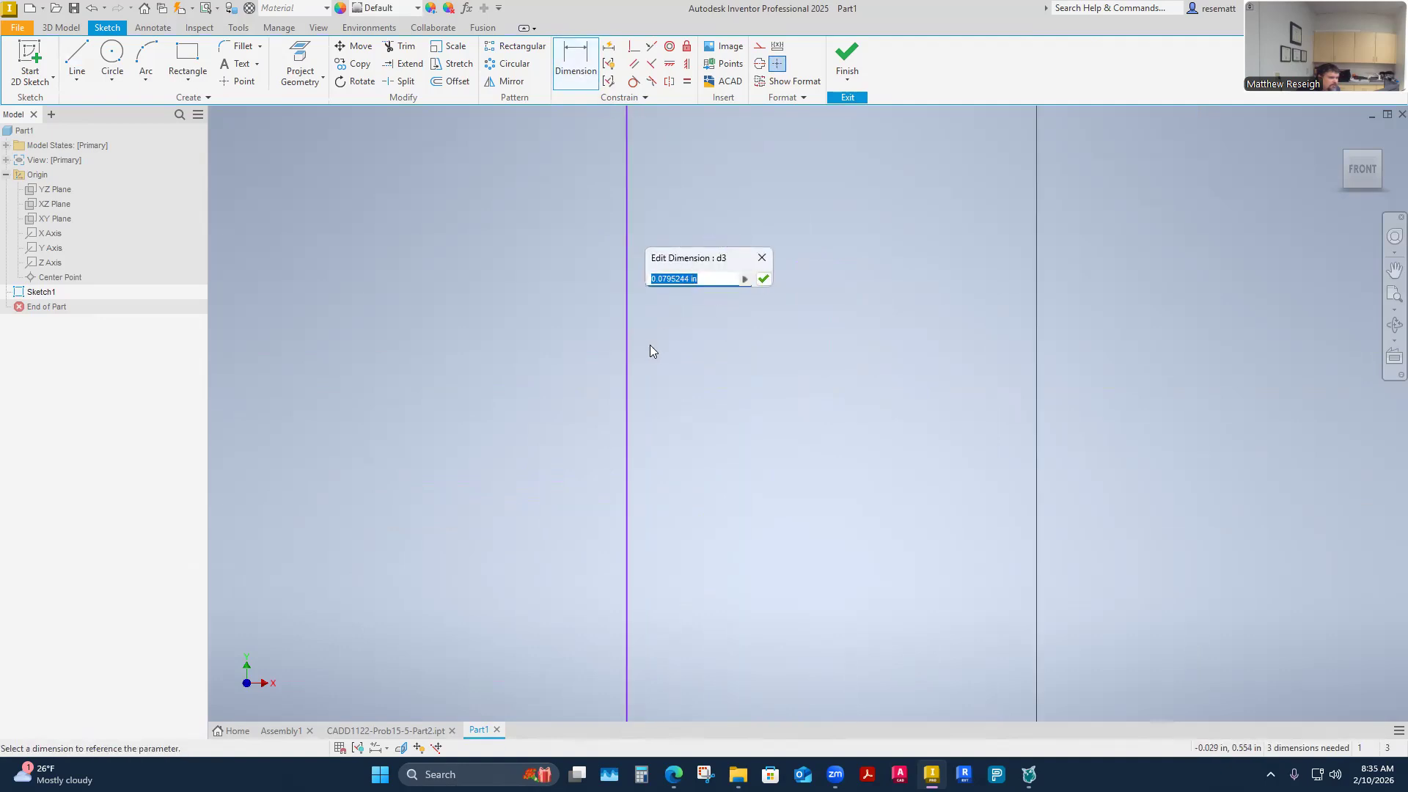
{"action": "scroll", "coordinate": [656, 349], "scroll_direction": "down", "scroll_amount": 5}
{"action": "left_click", "coordinate": [293, 552]}
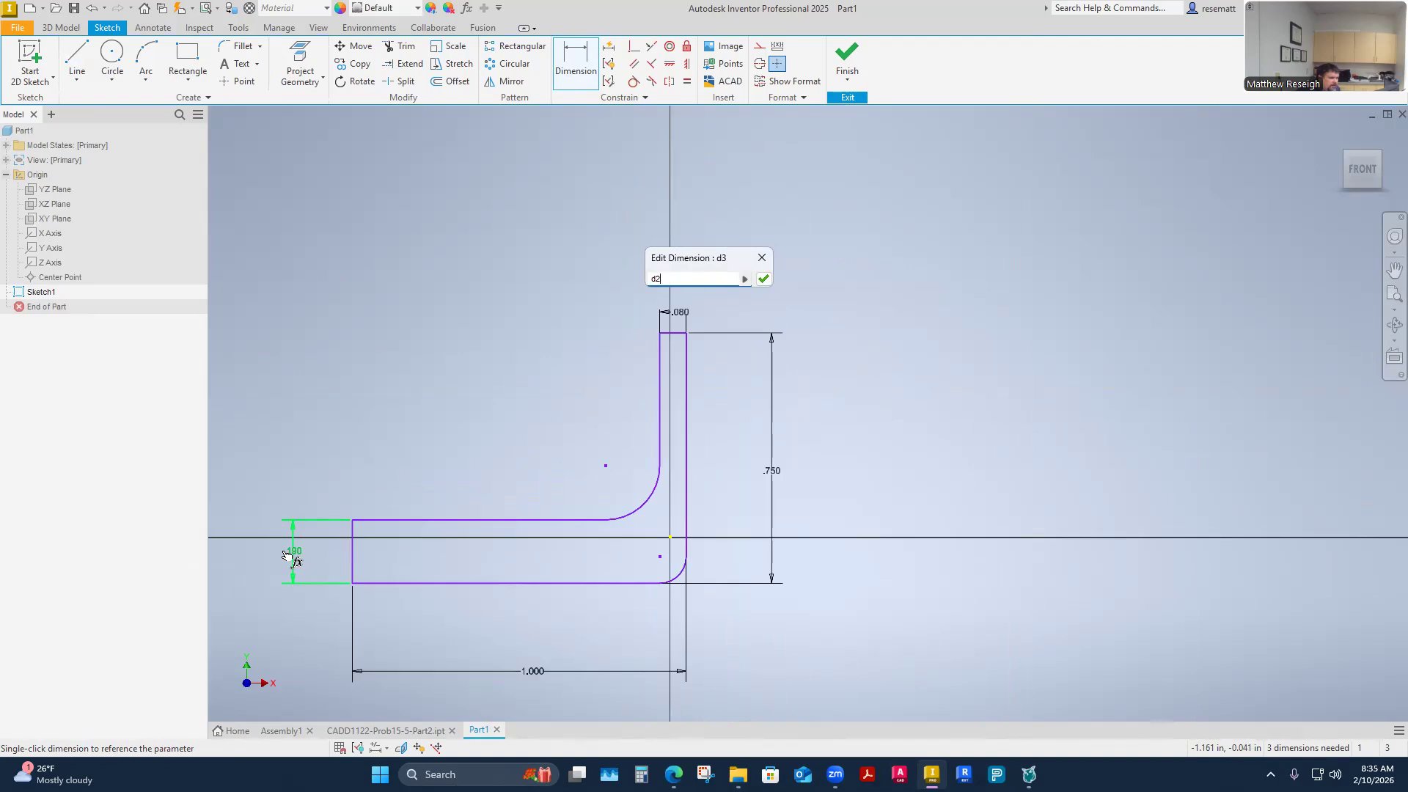
{"action": "left_click", "coordinate": [764, 279]}
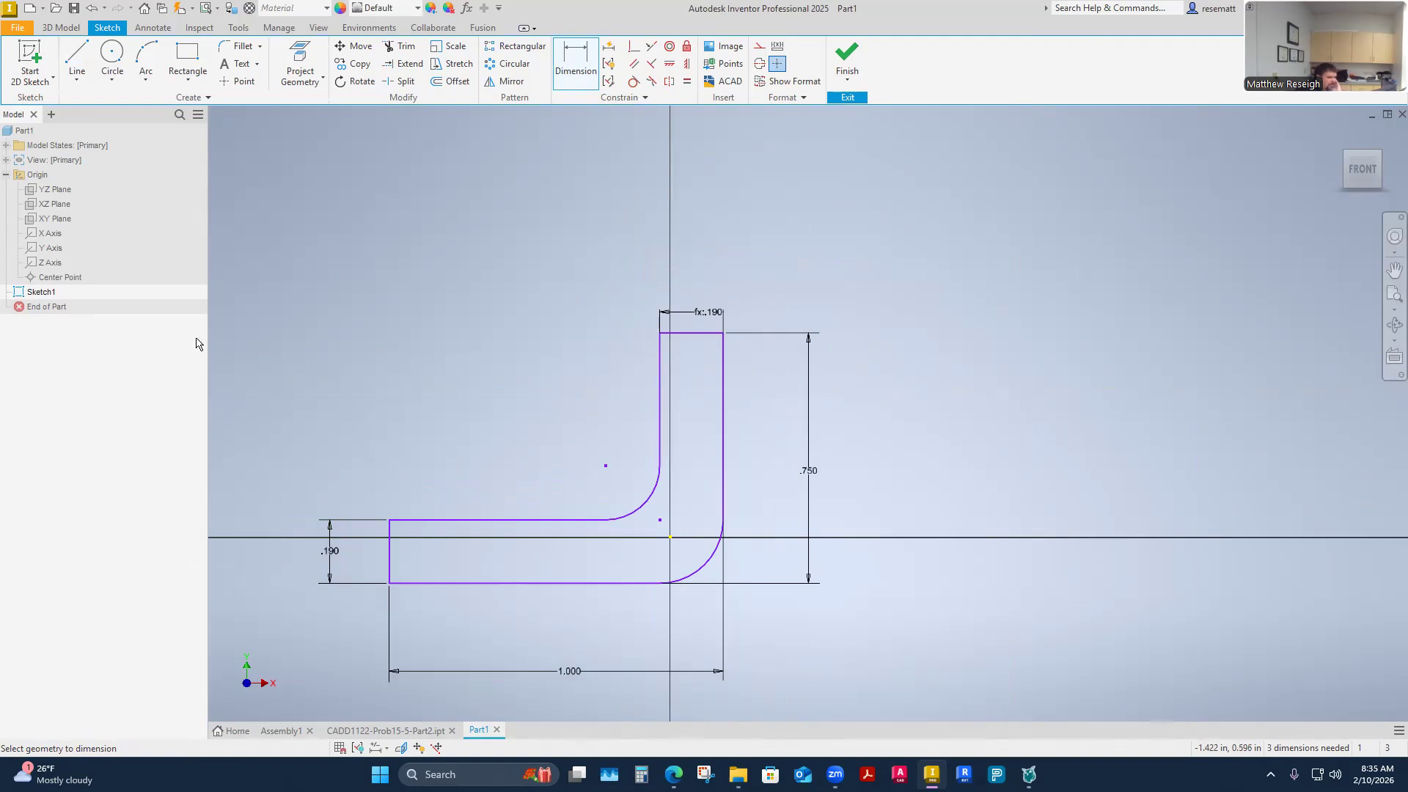
Dimension the inner bend arc's radius as 0.378 in, and delete that dimension
{"action": "left_click", "coordinate": [651, 505]}
{"action": "left_click", "coordinate": [805, 643]}
{"action": "key", "text": "BackSpace"}
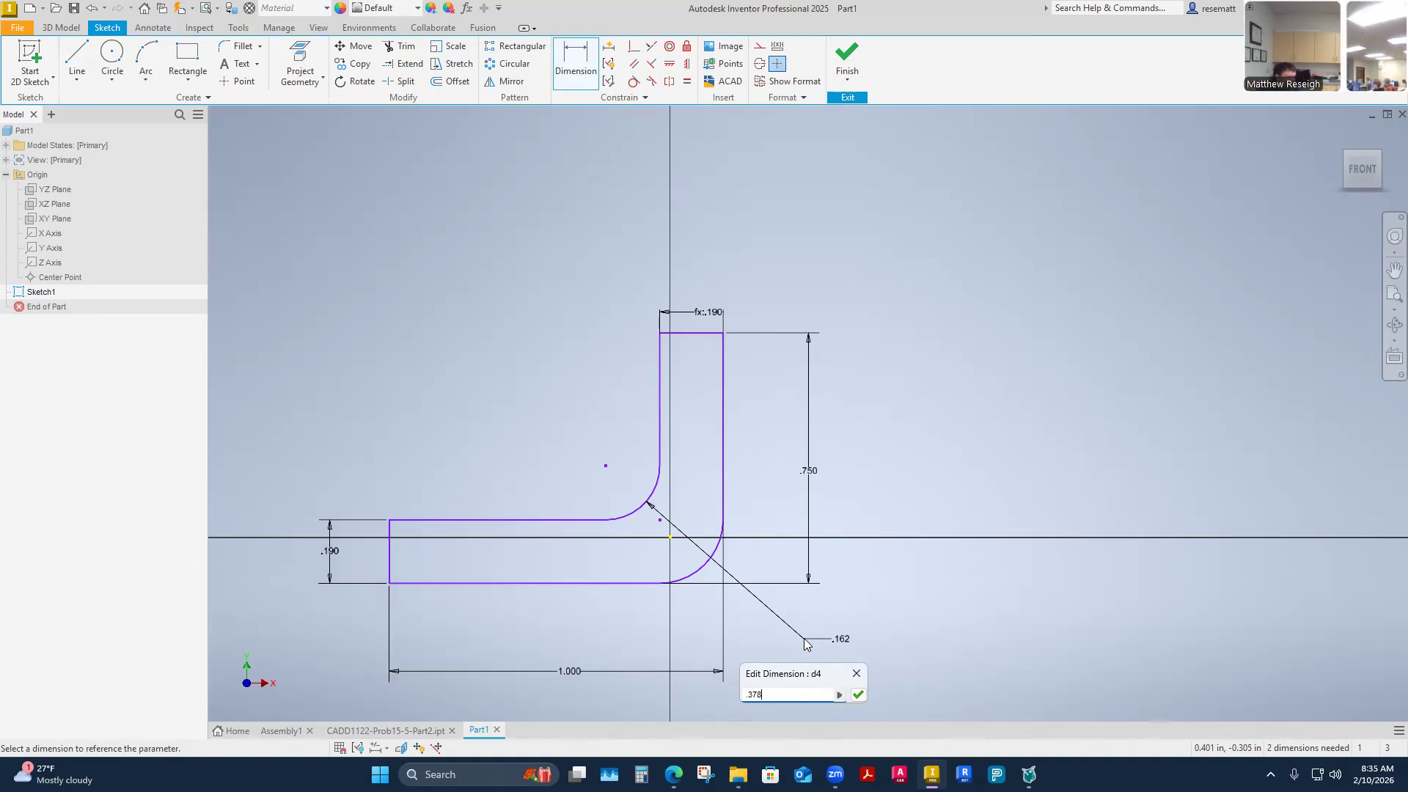
{"action": "key", "text": "Return"}
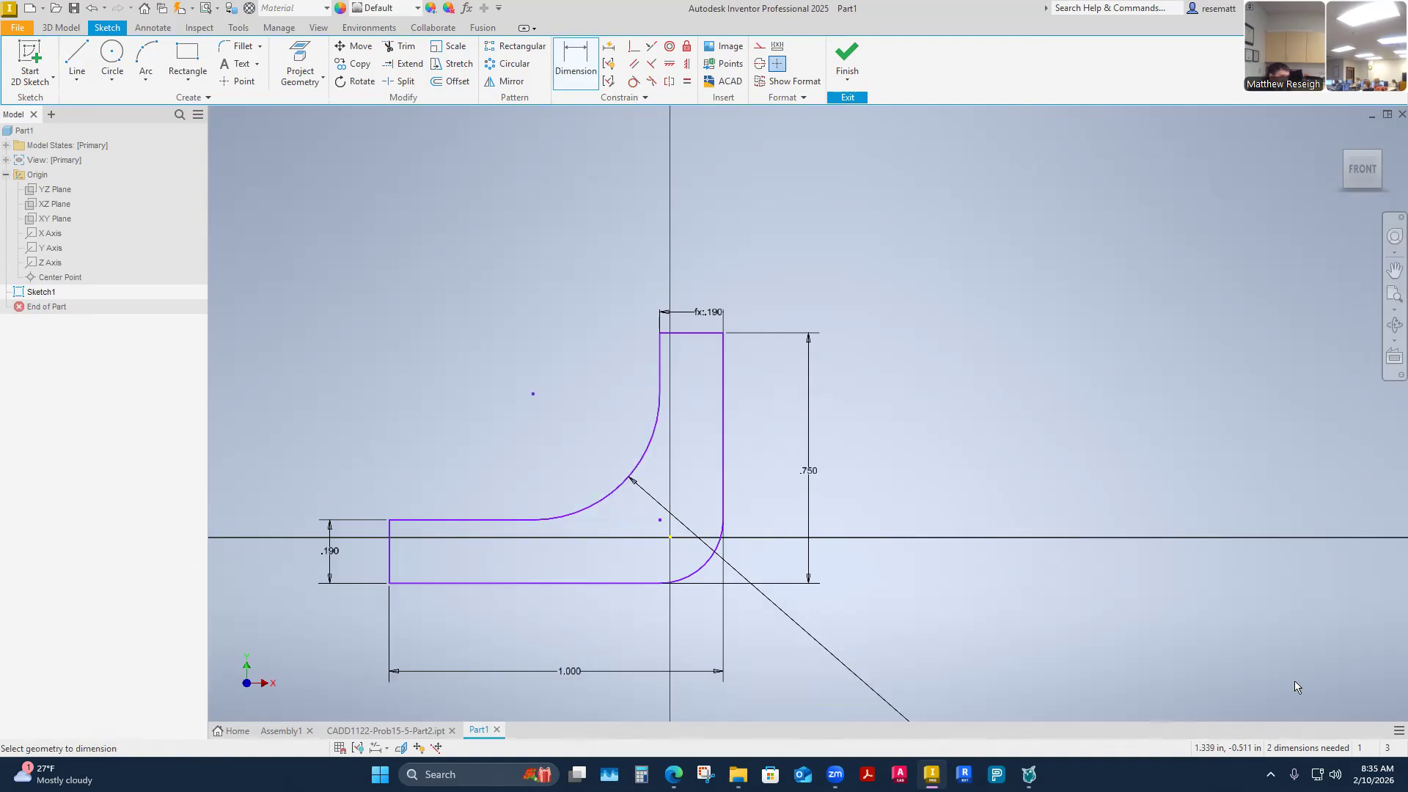
{"action": "scroll", "coordinate": [776, 399], "scroll_direction": "up", "scroll_amount": 2}
{"action": "scroll", "coordinate": [776, 398], "scroll_direction": "down", "scroll_amount": 5}
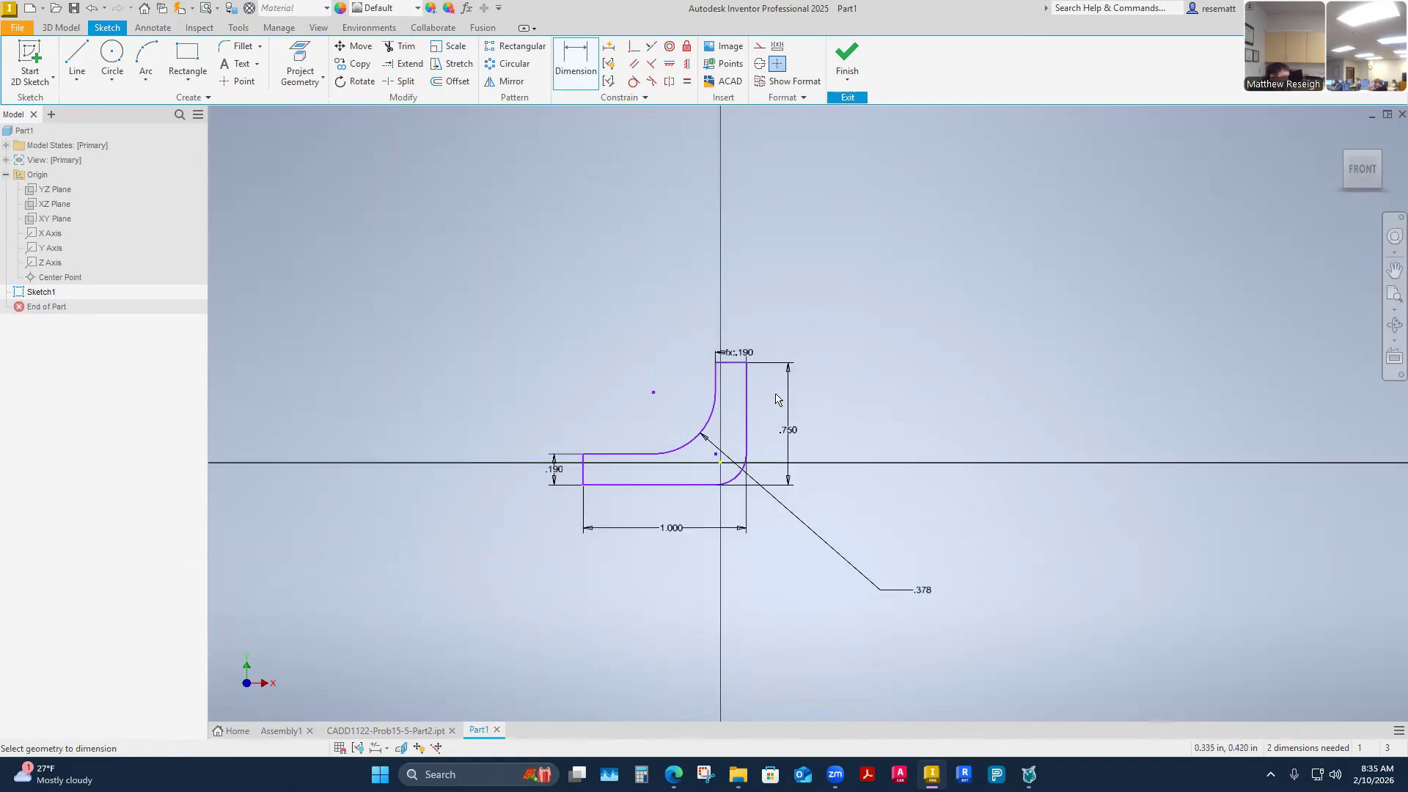
{"action": "scroll", "coordinate": [744, 438], "scroll_direction": "up", "scroll_amount": 3}
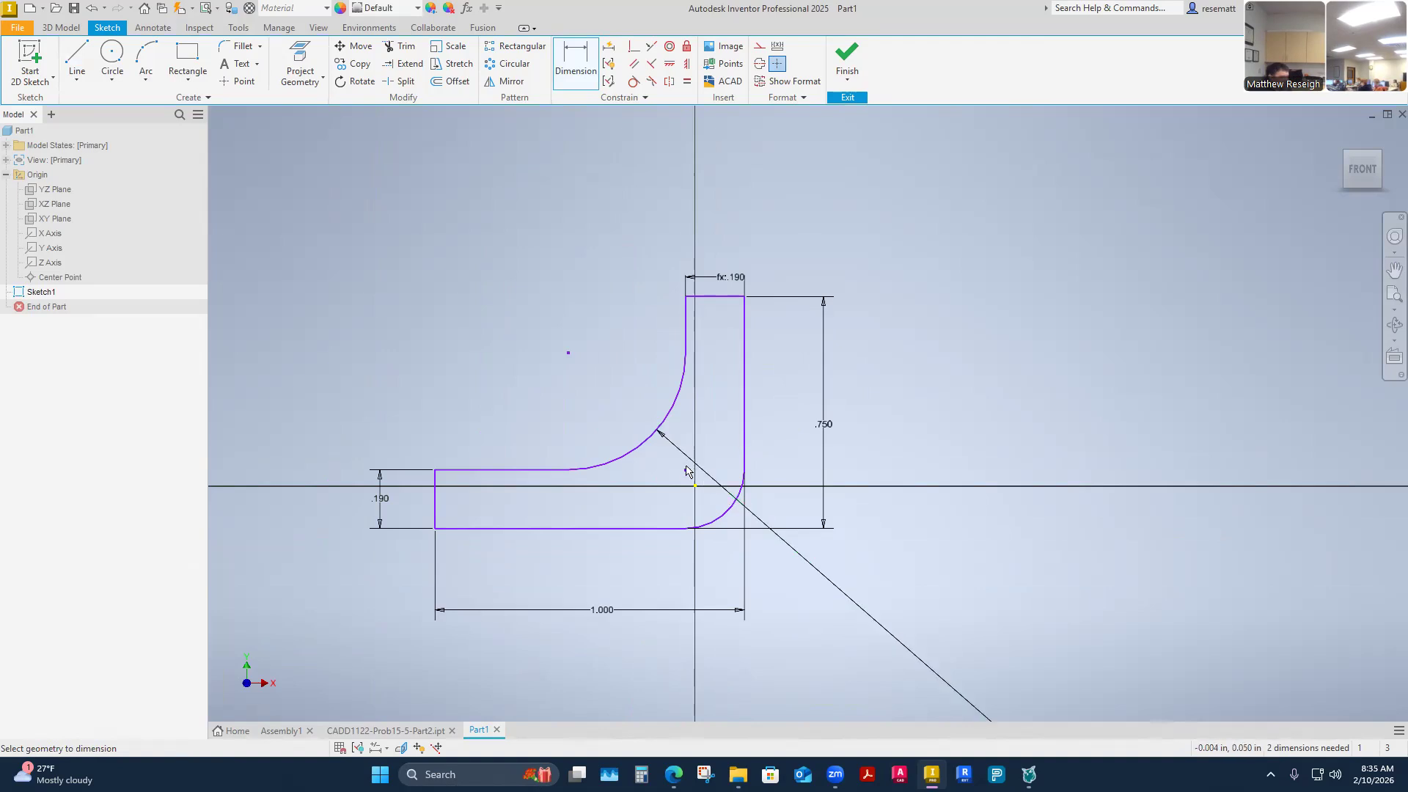
{"action": "key", "text": "Escape"}
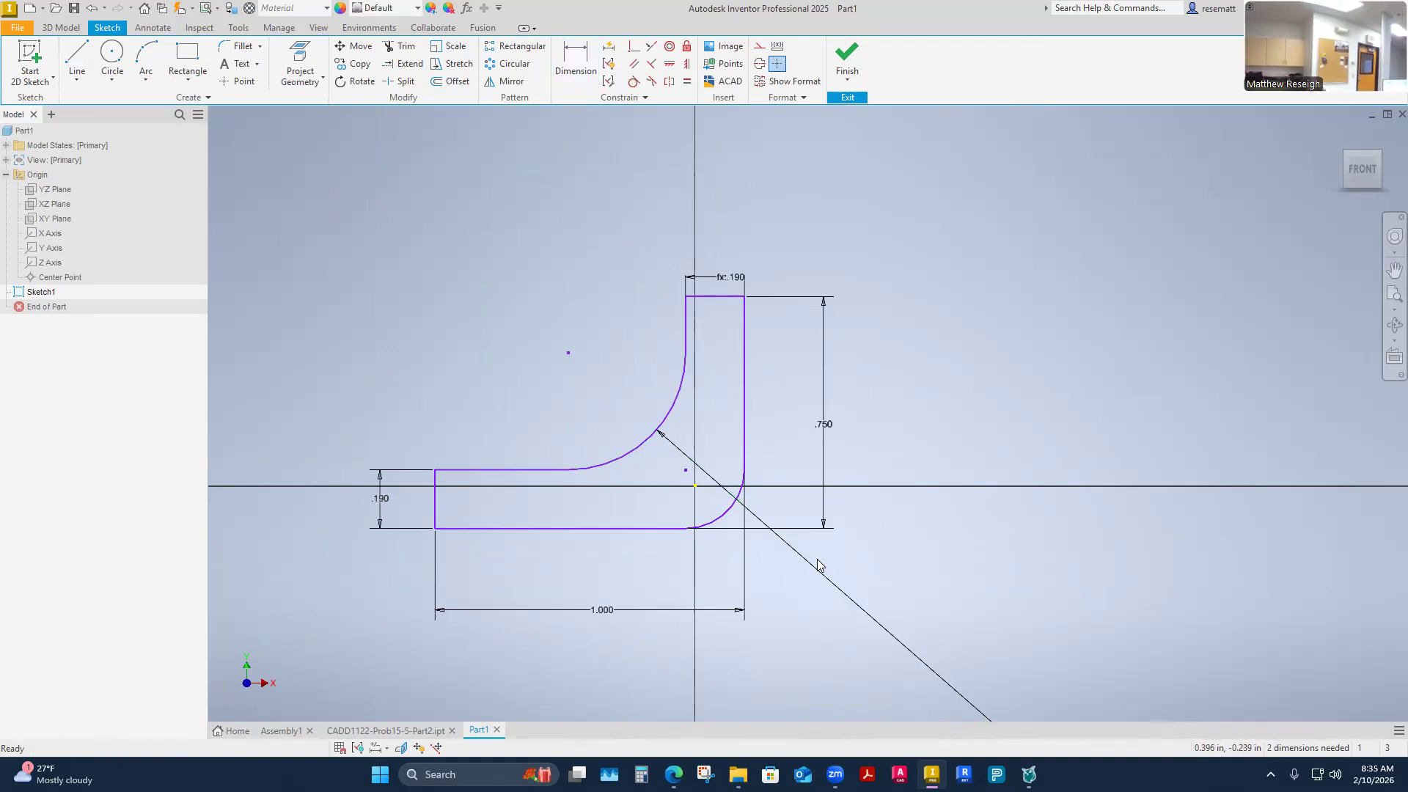
{"action": "key", "text": "Delete"}
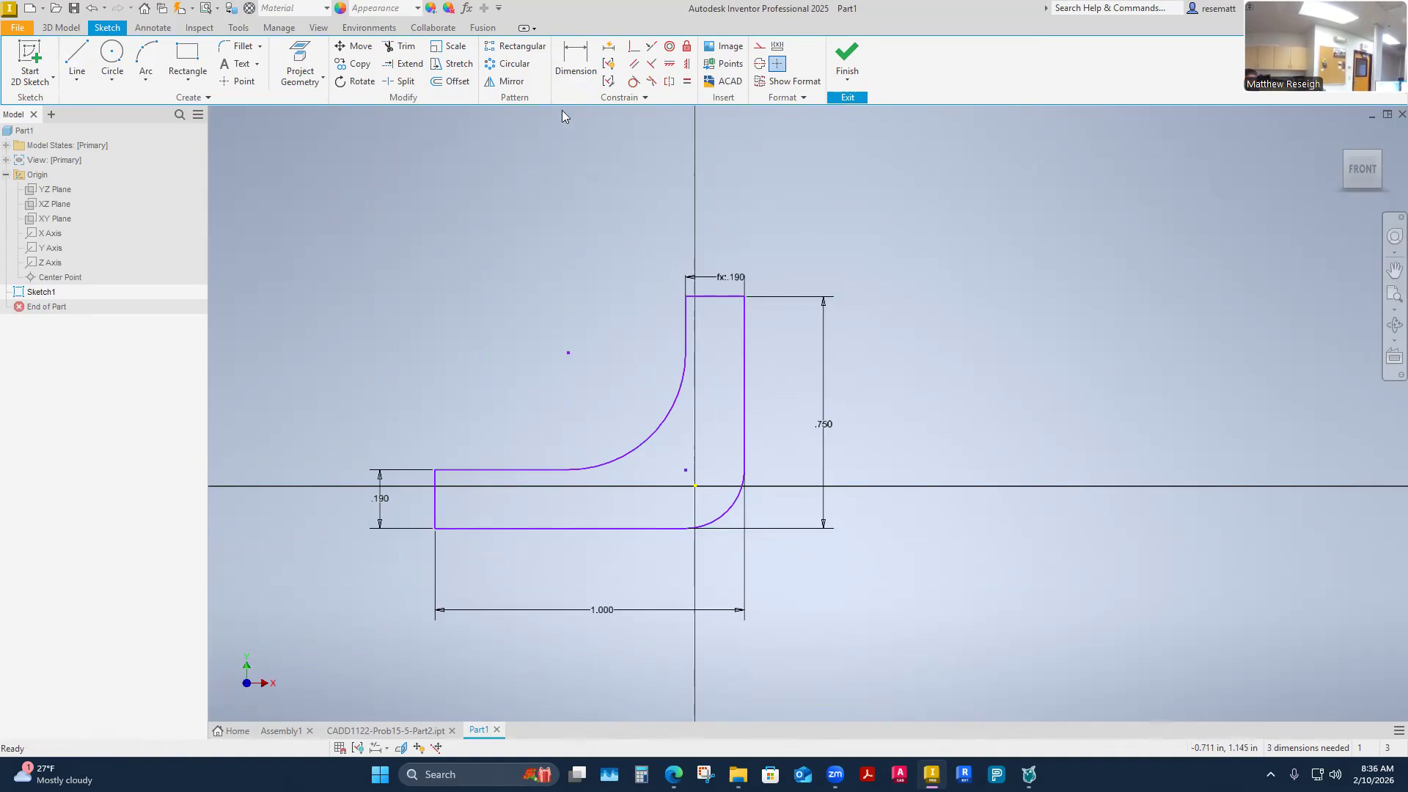
Try to add a radius dimension to the outer bend arc
{"action": "left_click", "coordinate": [587, 77]}
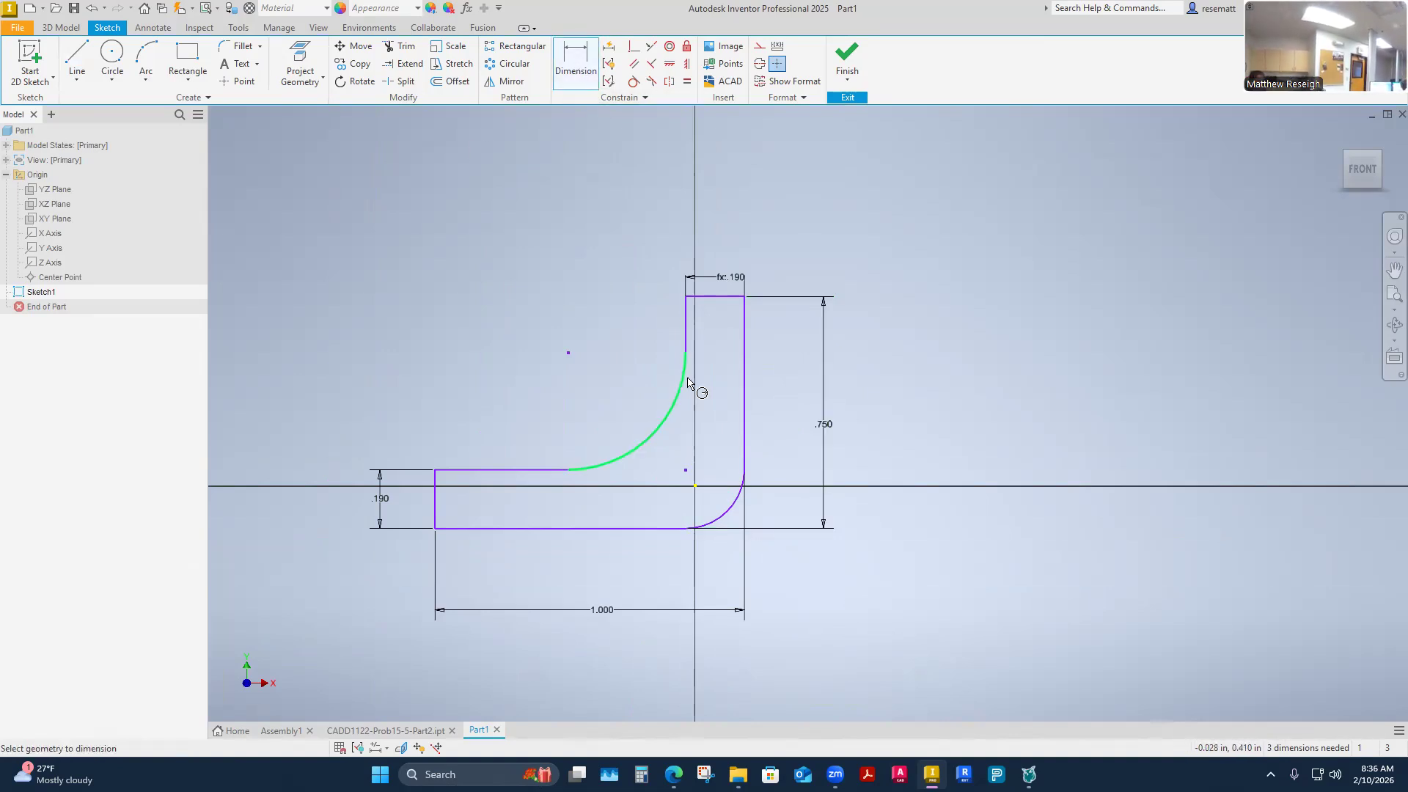
{"action": "left_click", "coordinate": [737, 505]}
{"action": "left_click", "coordinate": [838, 596]}
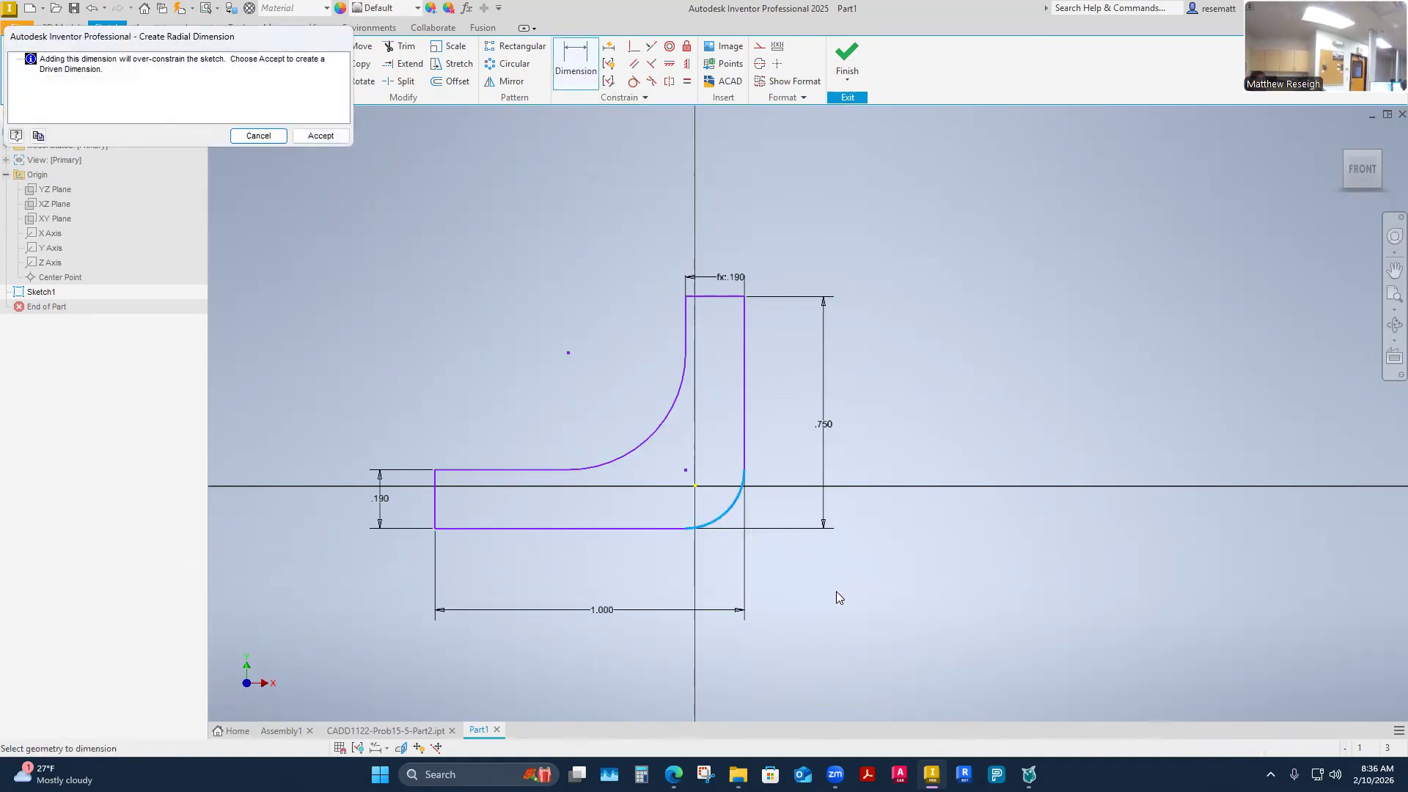
{"action": "key", "text": "Escape"}
{"action": "key", "text": "Escape"}
Shift the inner and outer bend arcs slightly by hand, and try again to dimension the outer arc's radius
{"action": "left_click_drag", "start_coordinate": [620, 456], "coordinate": [568, 476]}
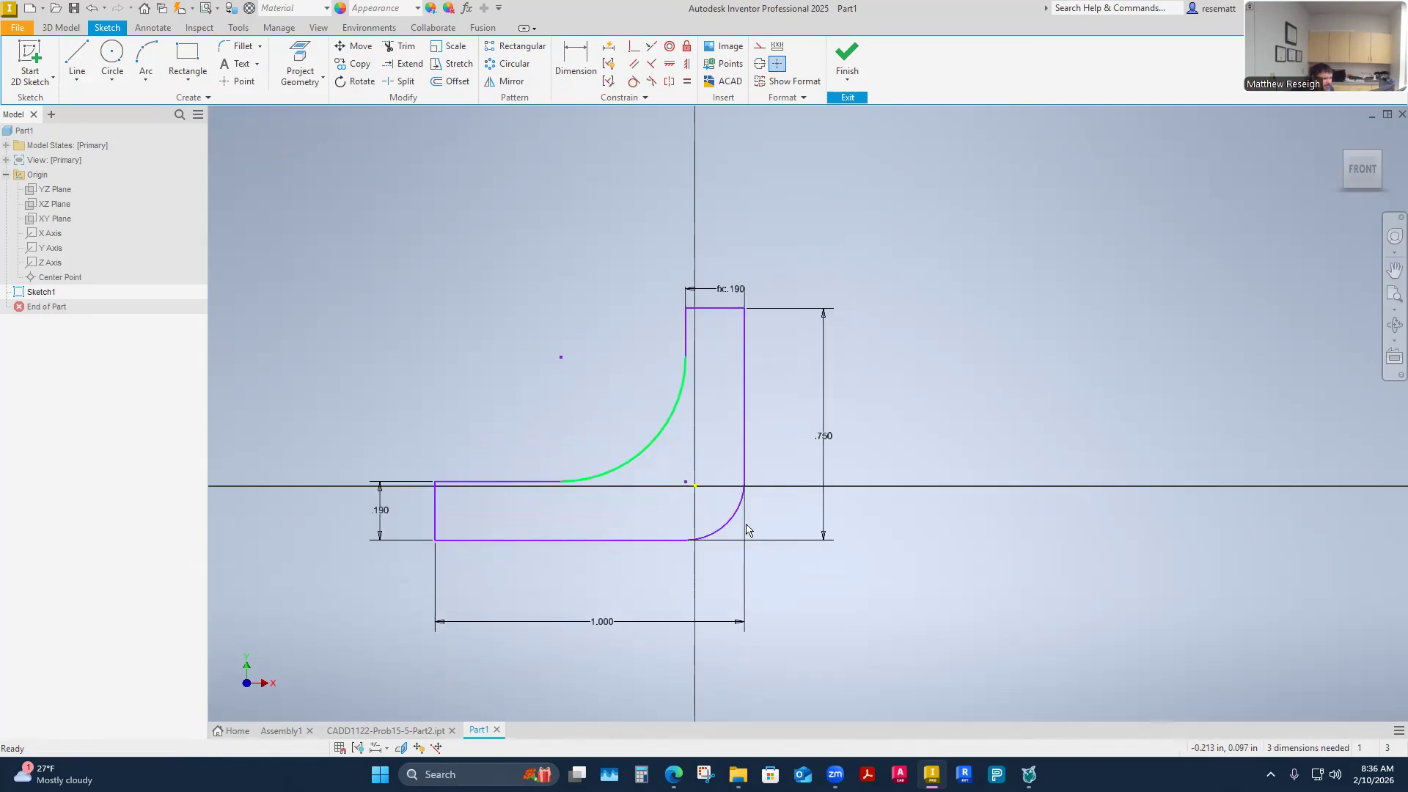
{"action": "left_click_drag", "start_coordinate": [742, 521], "coordinate": [732, 527]}
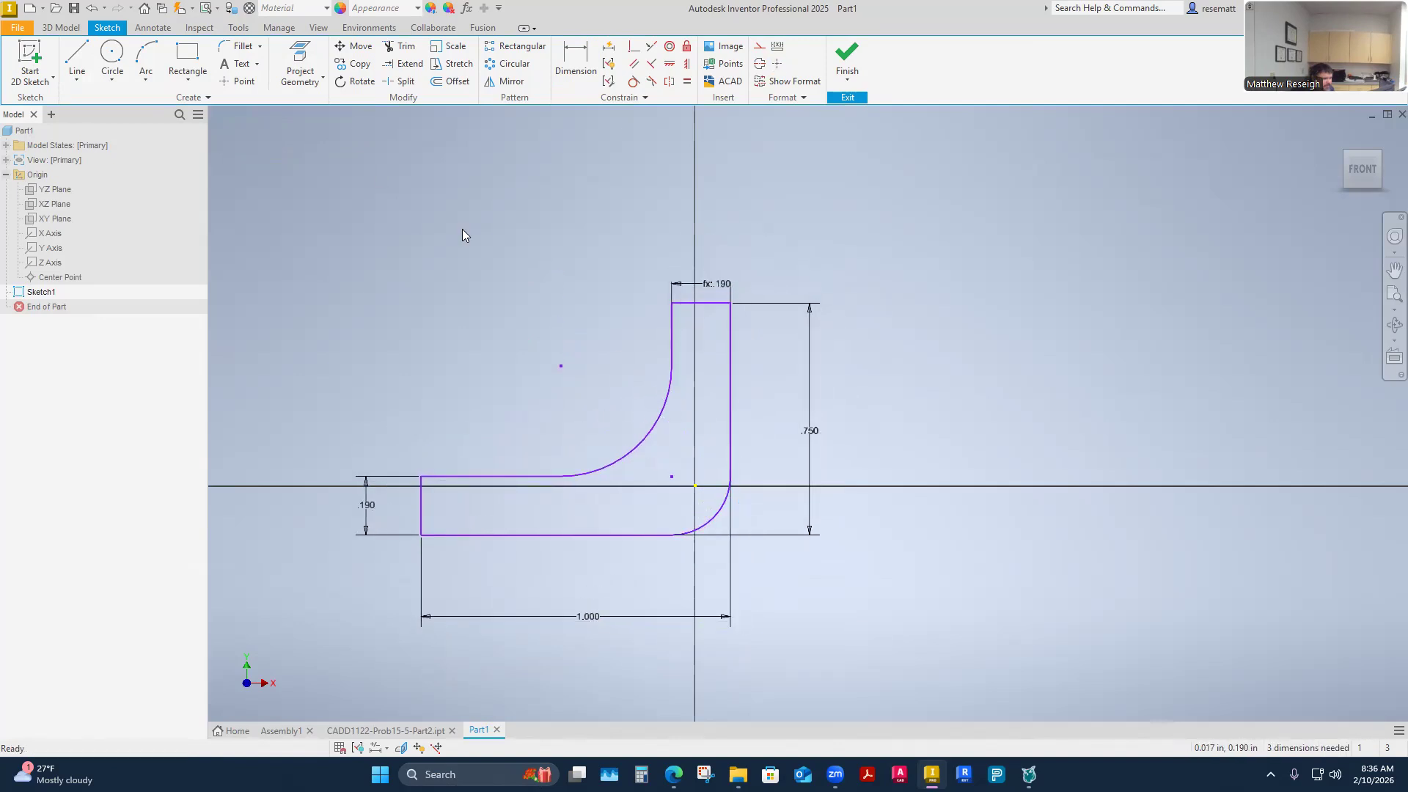
{"action": "left_click", "coordinate": [576, 62]}
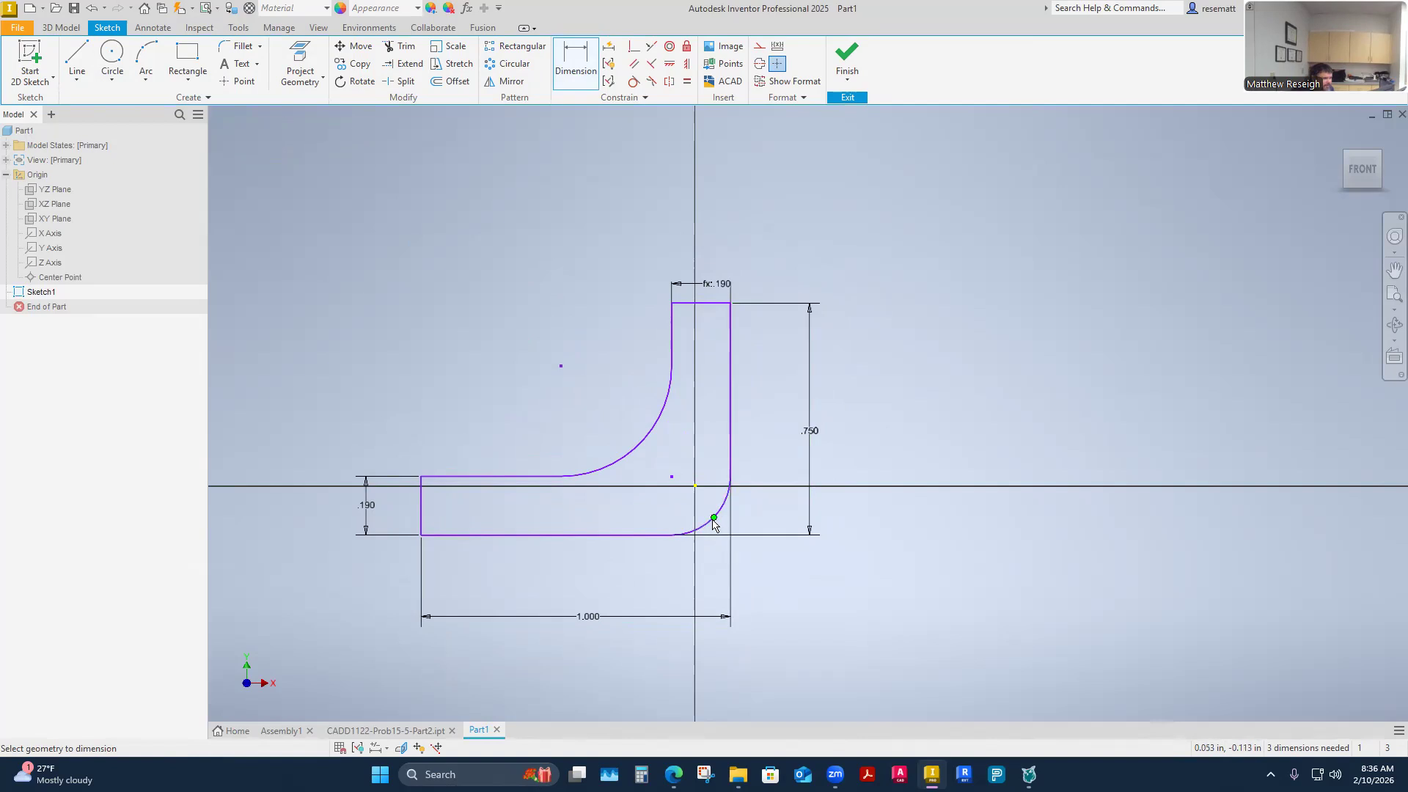
{"action": "left_click", "coordinate": [712, 522]}
{"action": "left_click", "coordinate": [771, 583]}
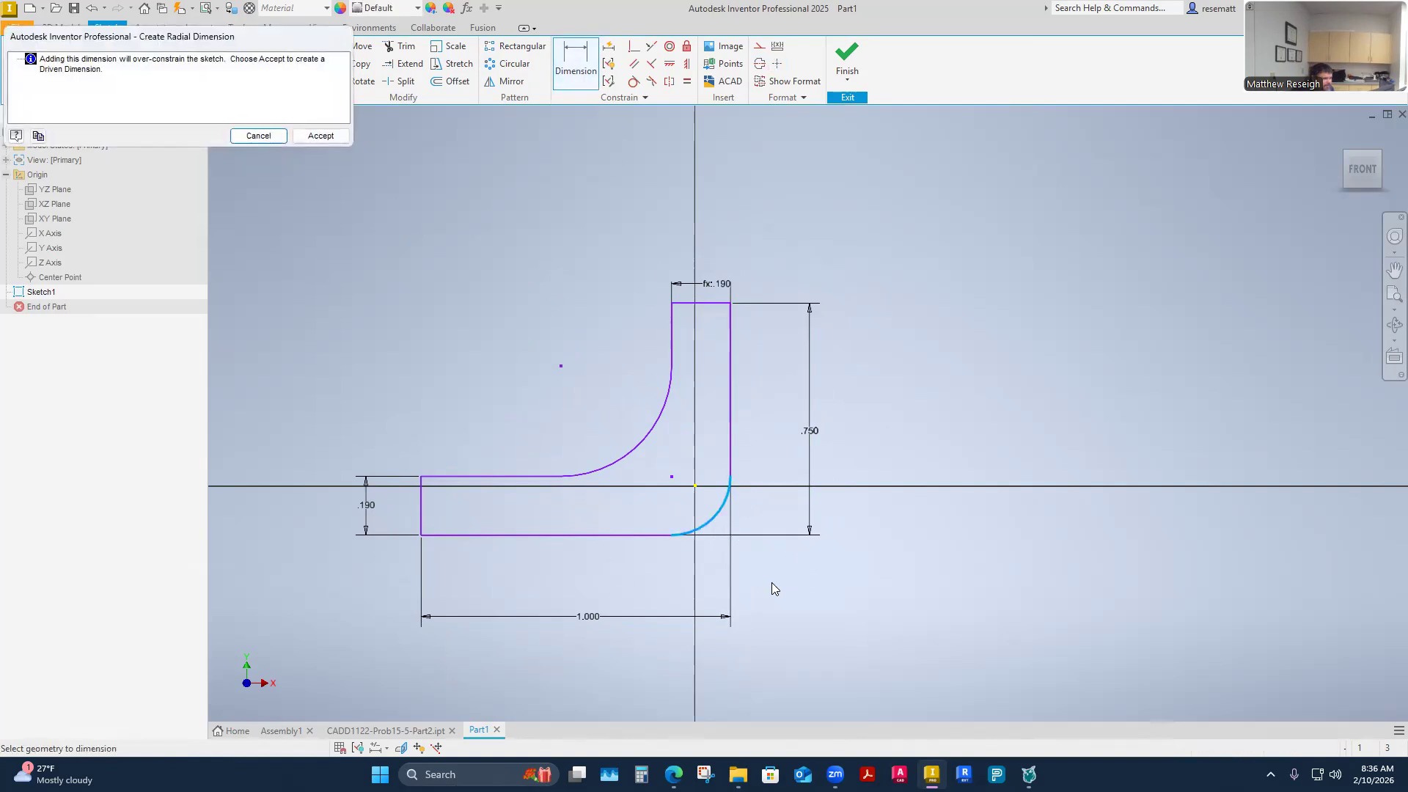
{"action": "left_click", "coordinate": [259, 137]}
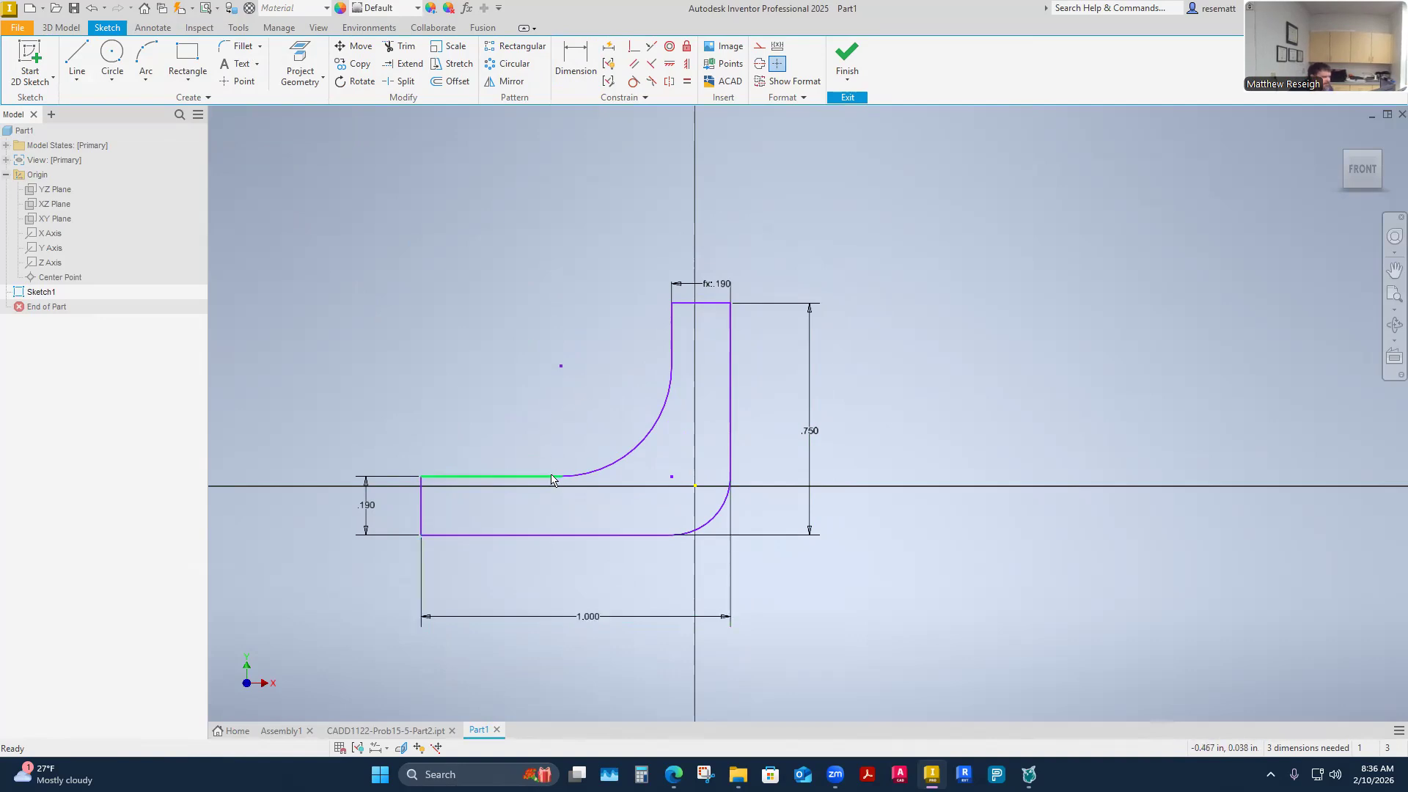
Examine the dimensioned reference sketch on the CADD 1122 Prob 15-5 assignment page in the browser, and return to Inventor
{"action": "key", "text": "d"}
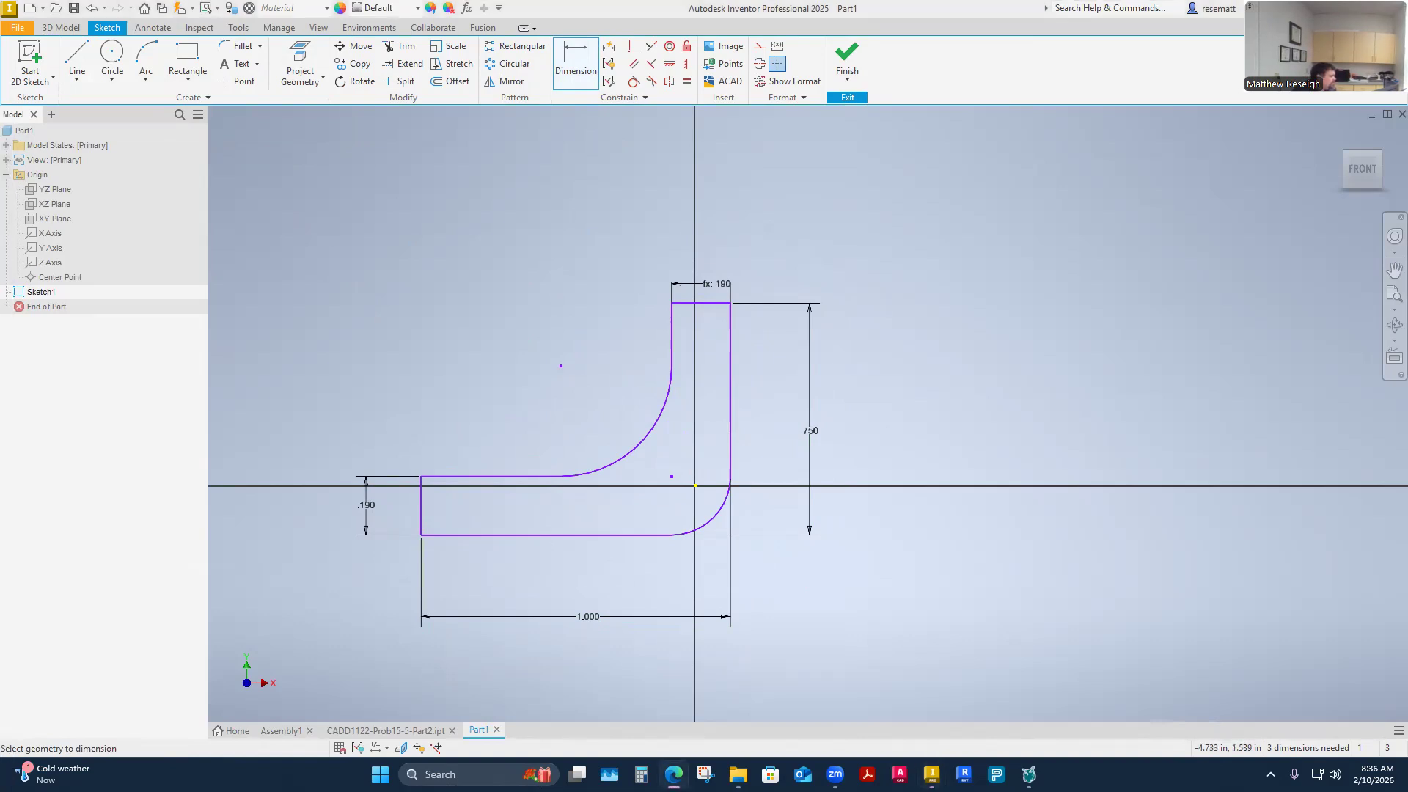
{"action": "left_click_drag", "start_coordinate": [0, 71], "coordinate": [777, 71]}
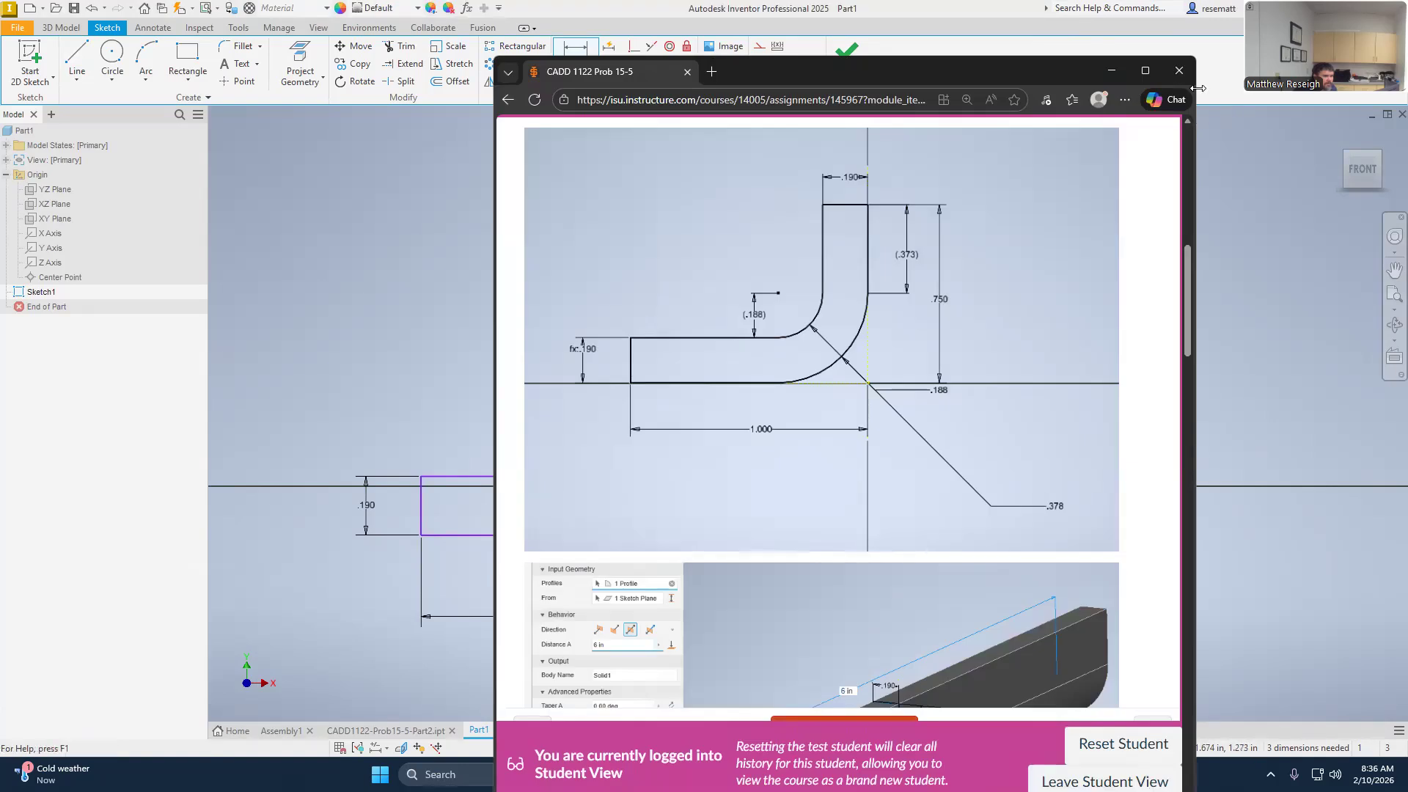
{"action": "double_click", "coordinate": [777, 71]}
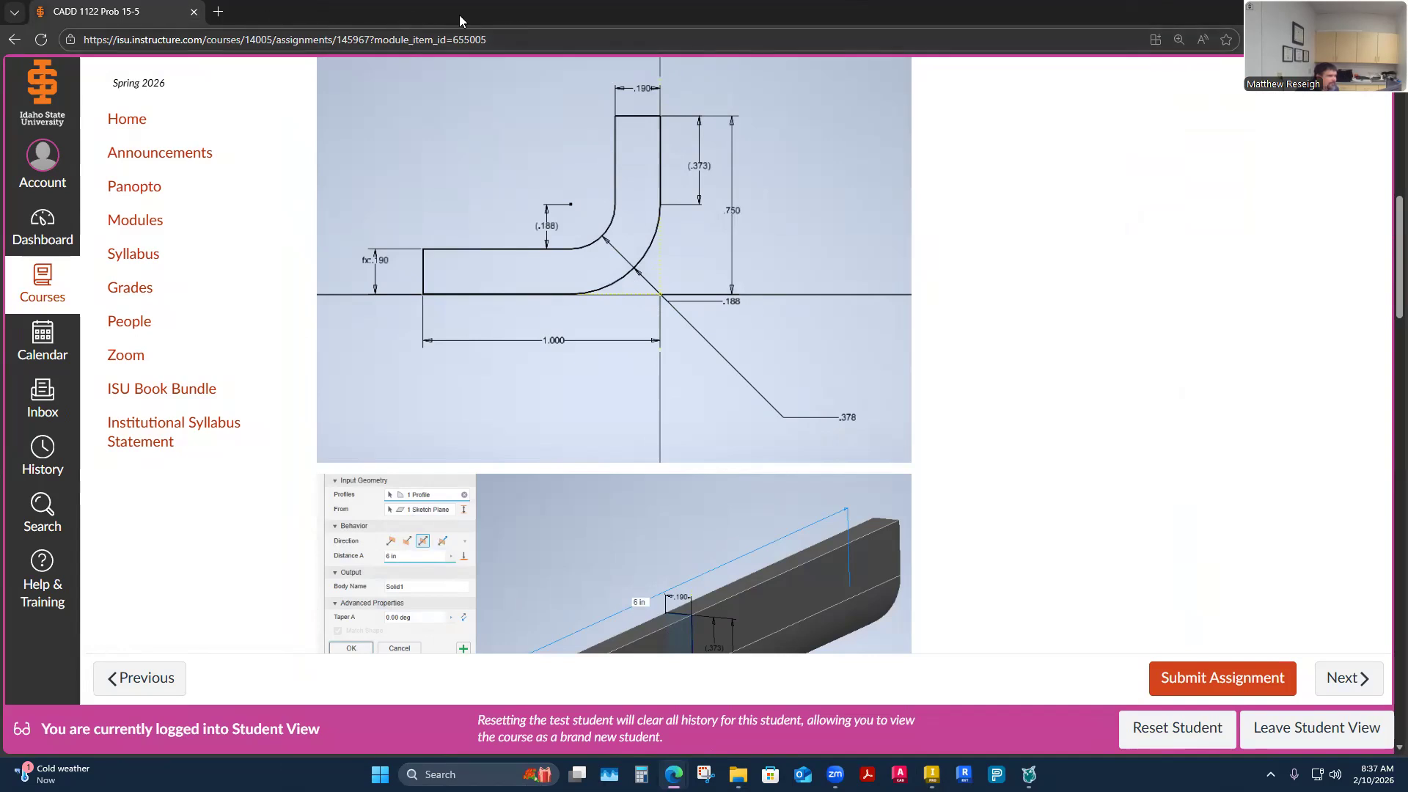
{"action": "key", "text": "alt+Tab"}
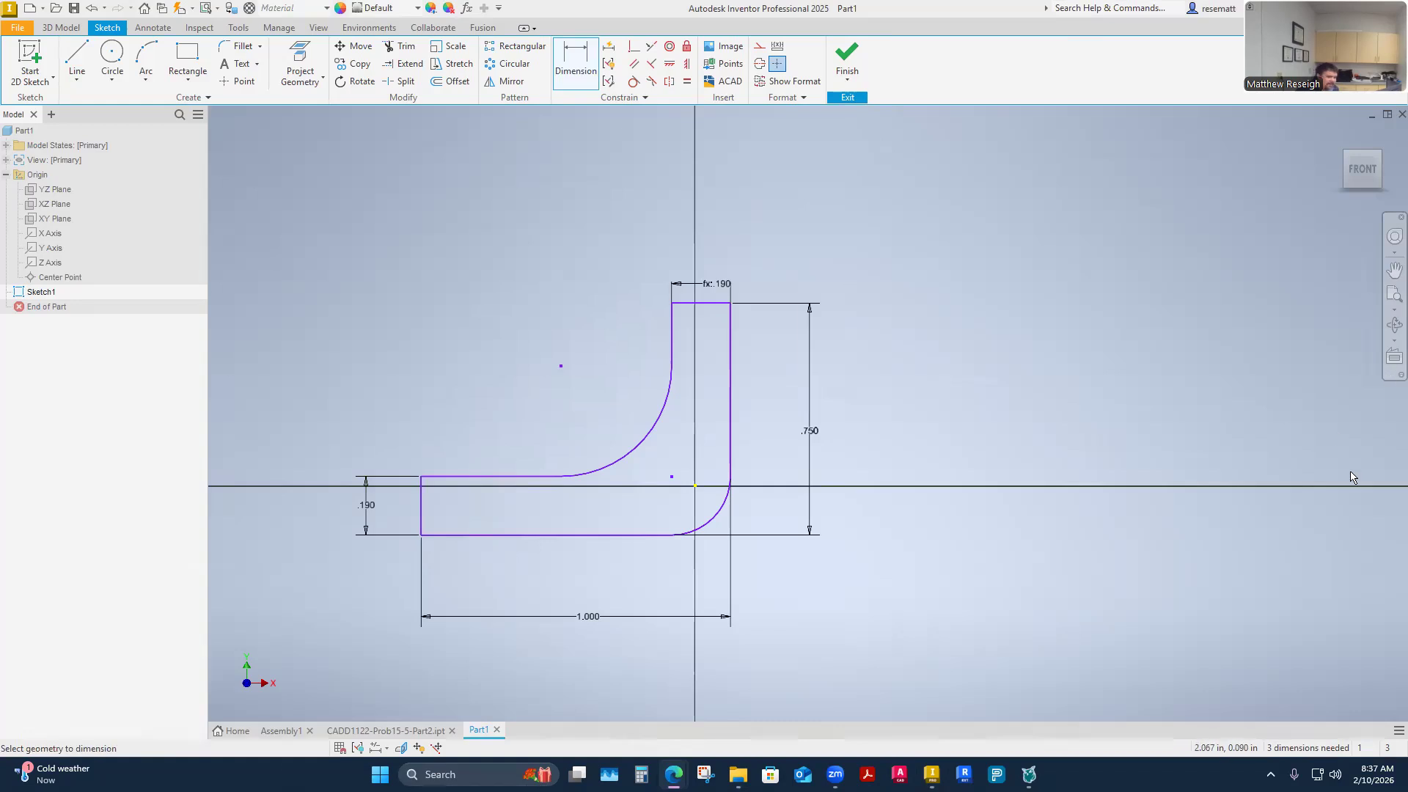
Try to place a radius dimension on the outer bend arc after checking the reference sketch
{"action": "key", "text": "d"}
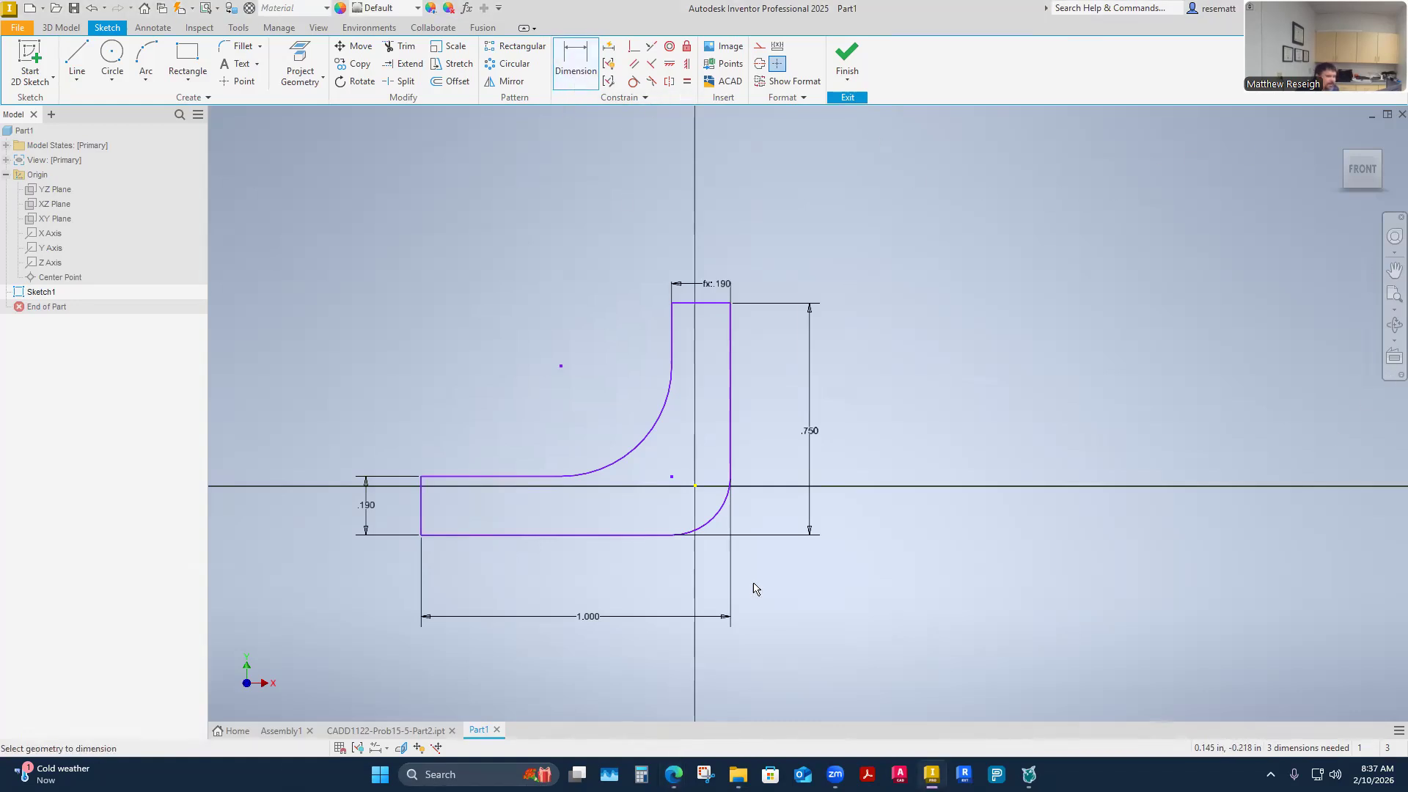
{"action": "left_click", "coordinate": [723, 506]}
{"action": "left_click", "coordinate": [787, 578]}
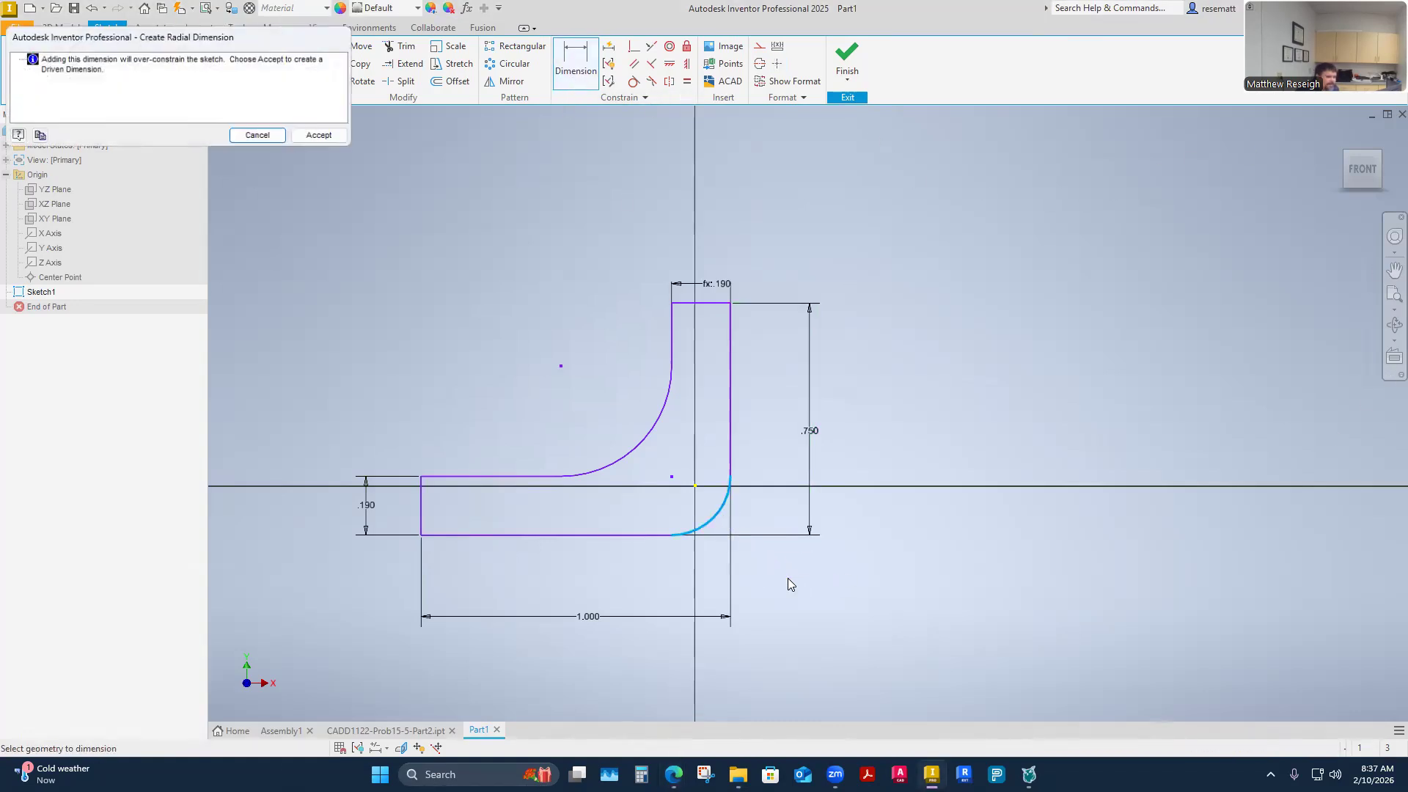
{"action": "left_click", "coordinate": [257, 137]}
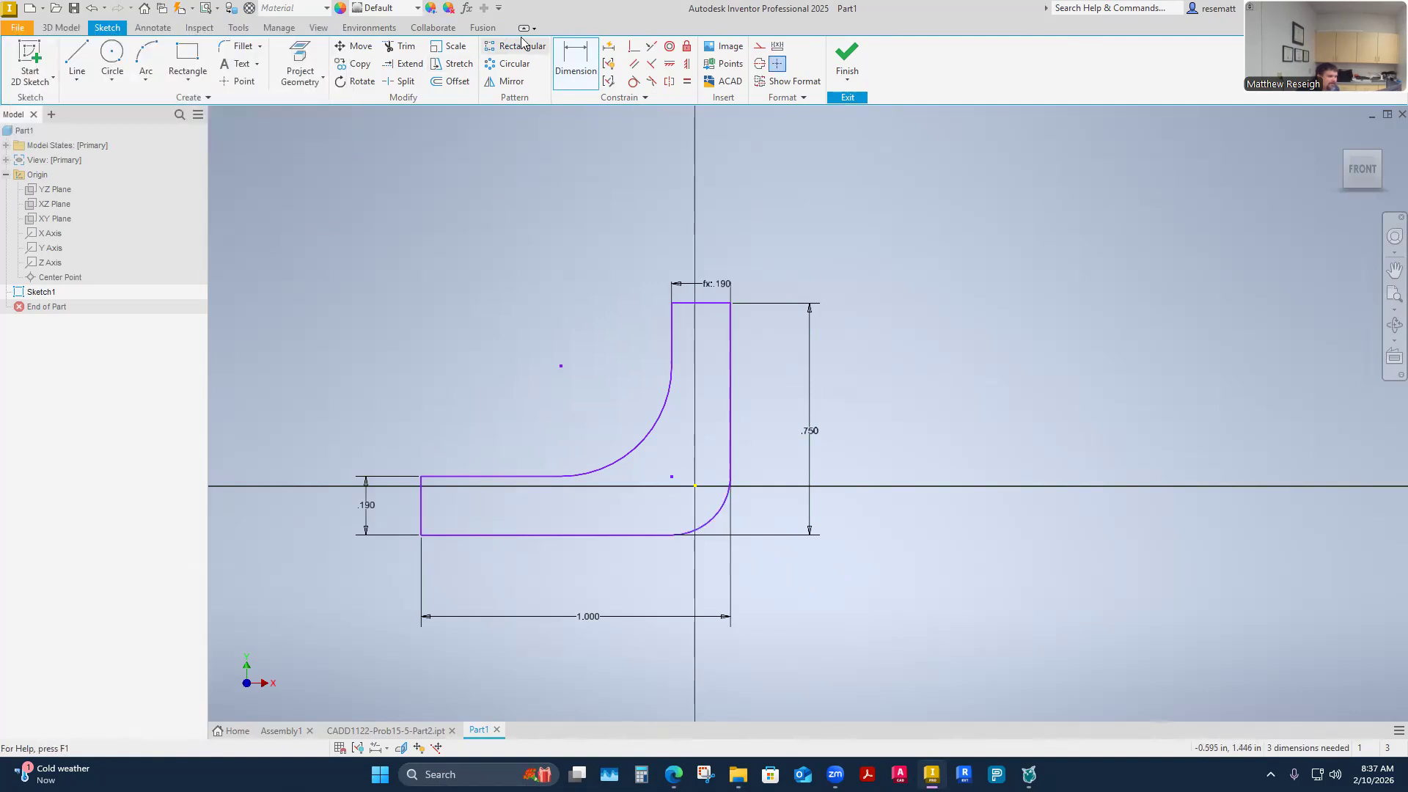
Dimension the inner bend arc's radius as 0.188 in
{"action": "left_click", "coordinate": [662, 434]}
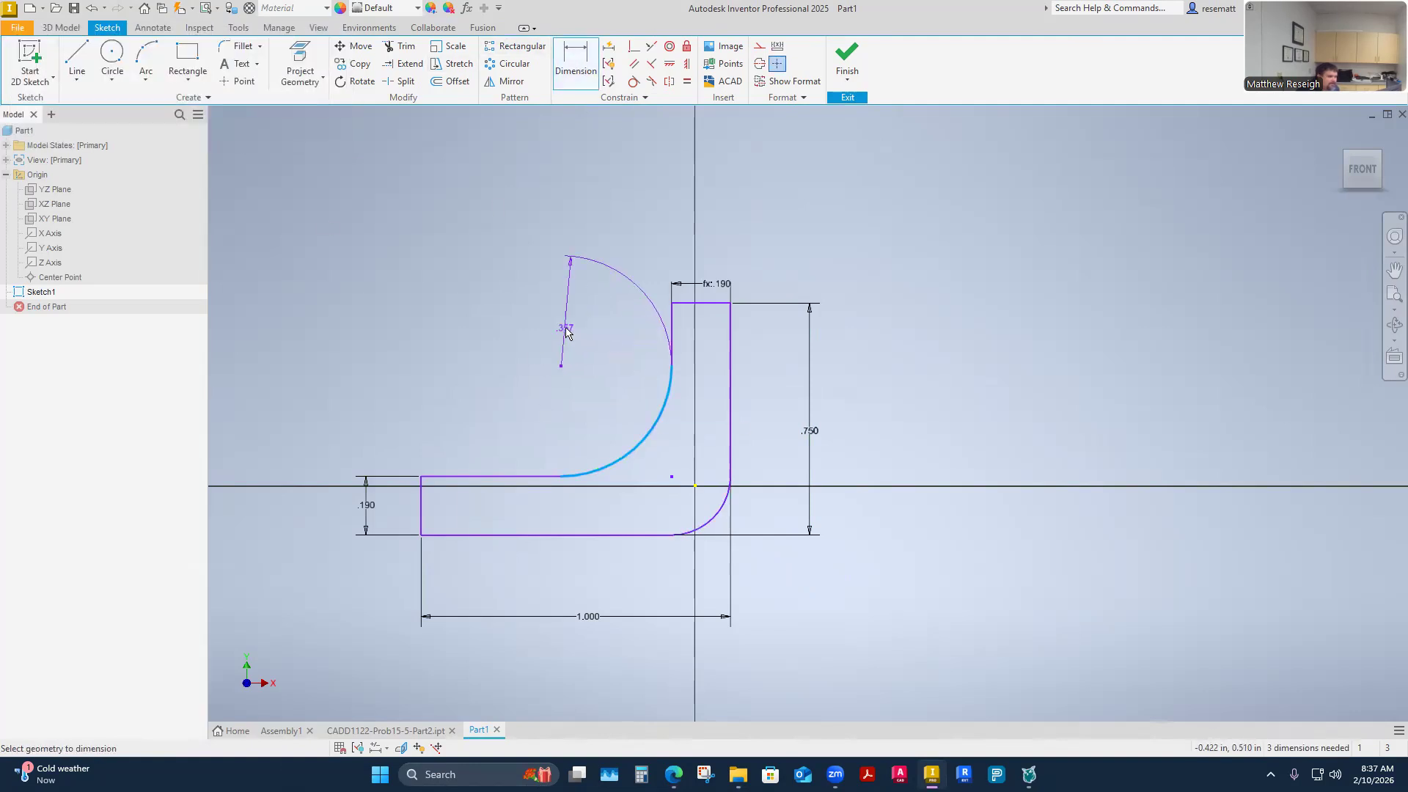
{"action": "left_click", "coordinate": [590, 346]}
{"action": "type", "text": ".188"}
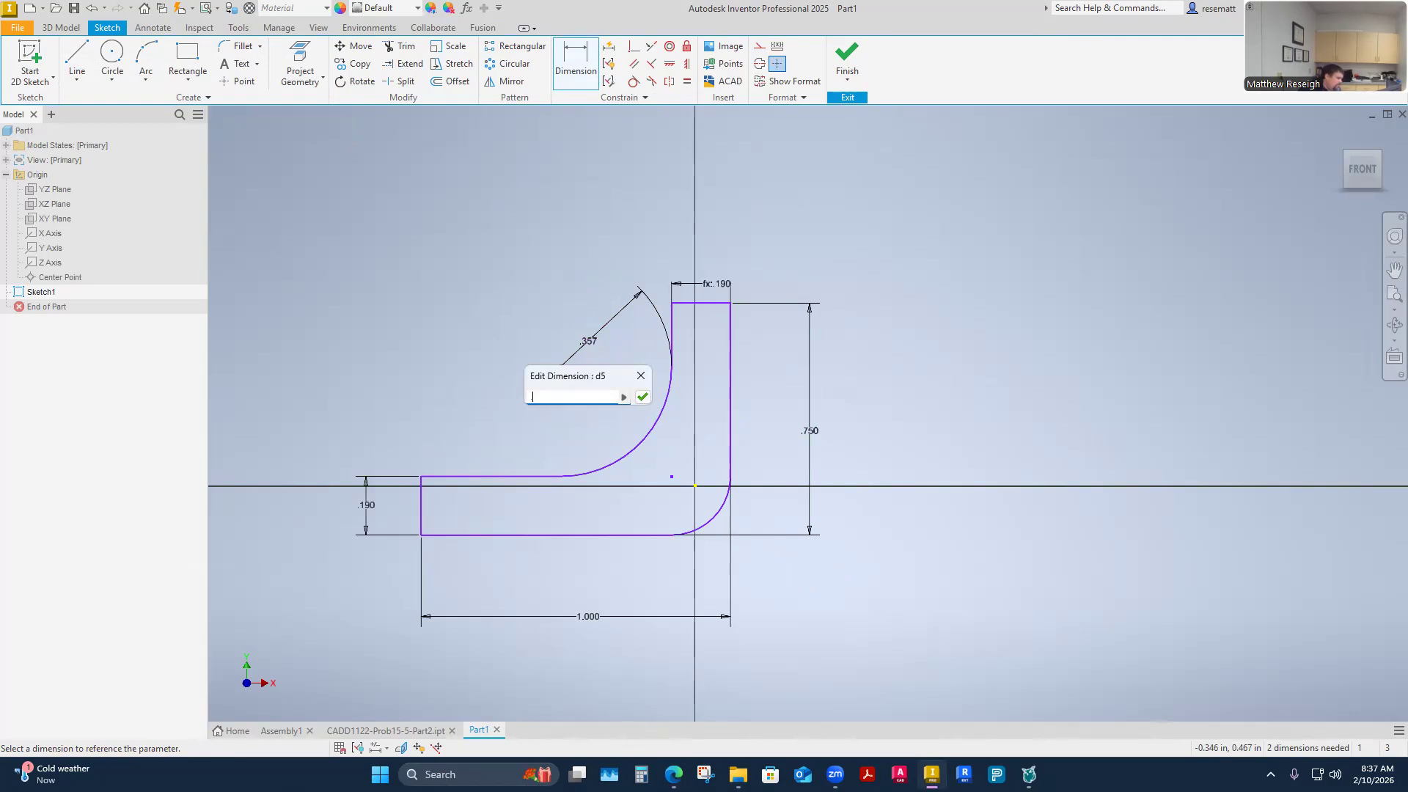
{"action": "key", "text": "Return"}
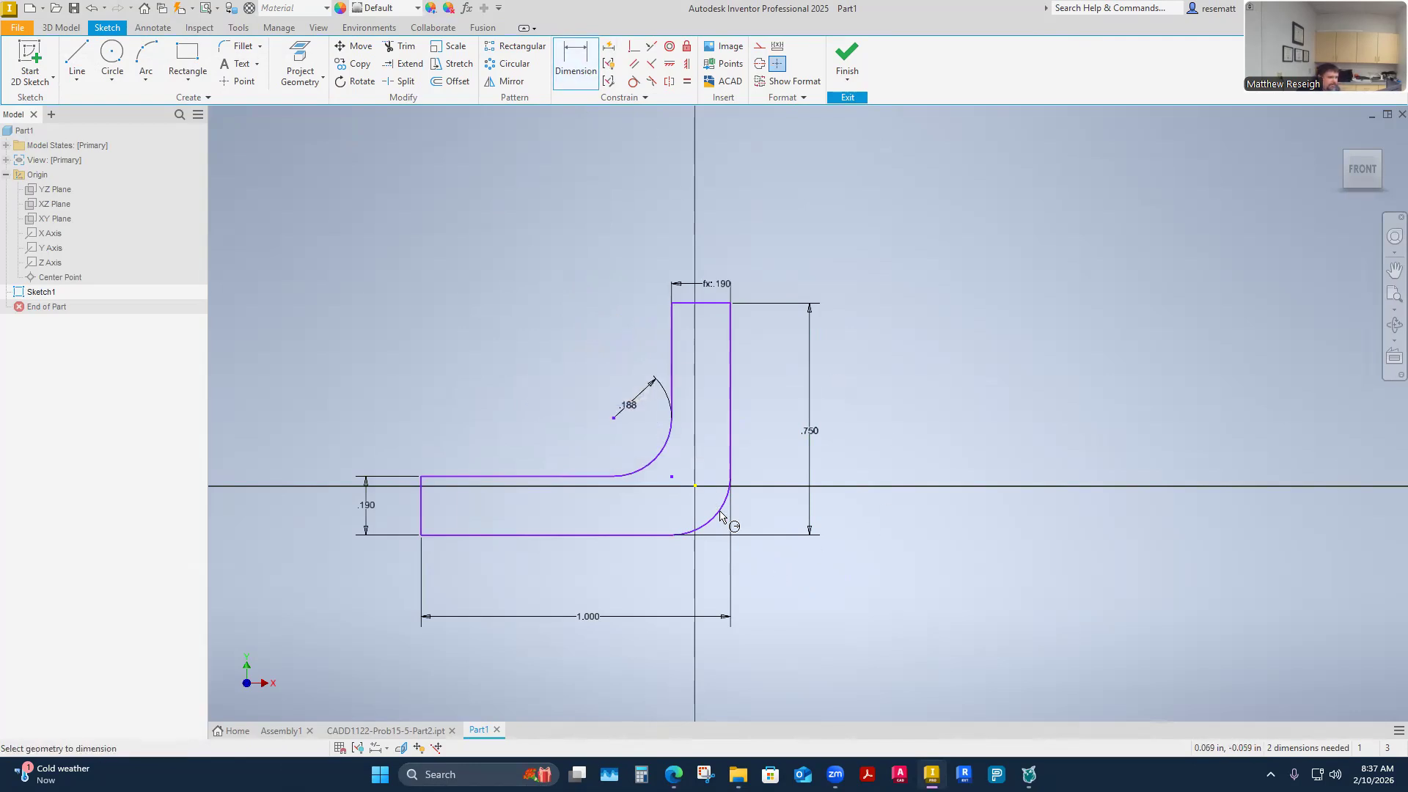
{"action": "key", "text": "Escape"}
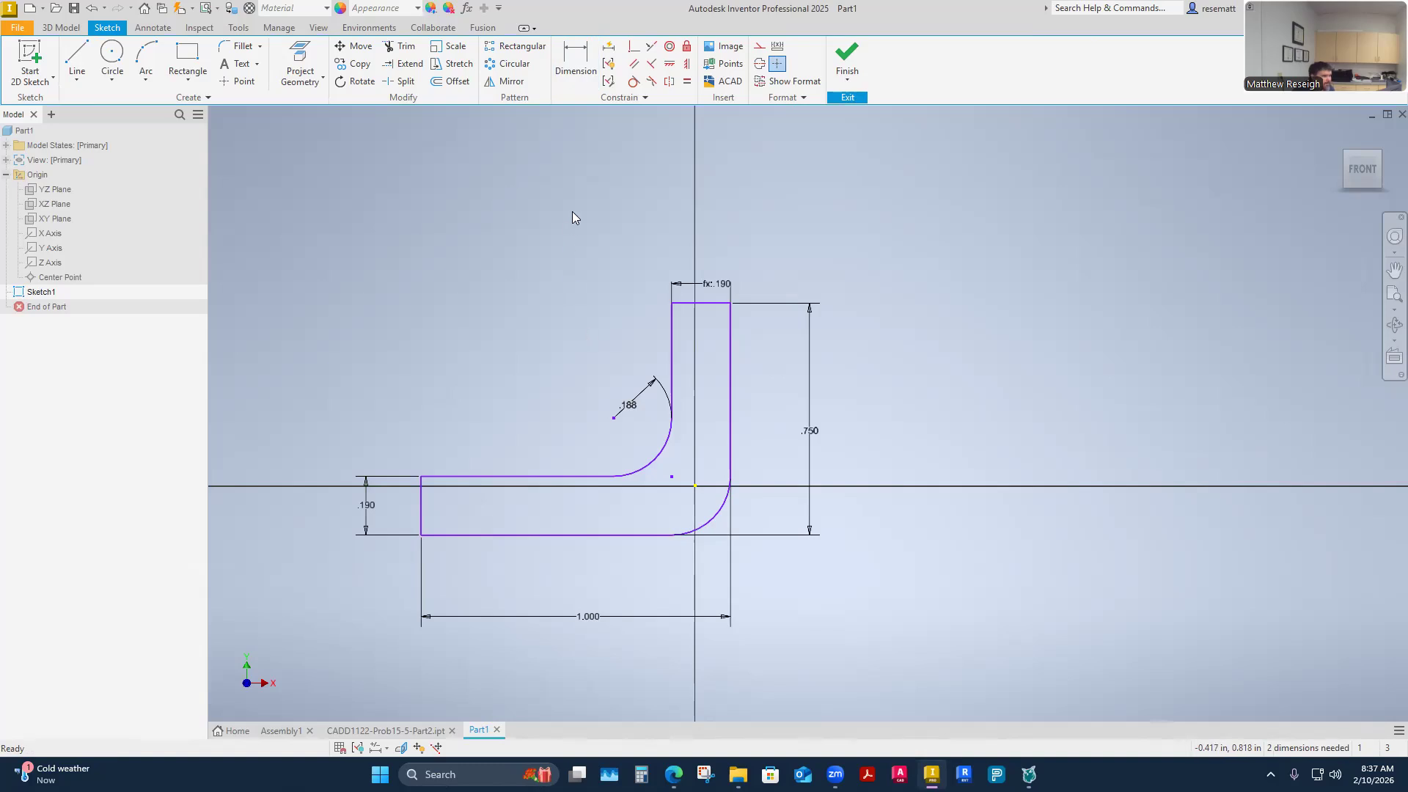
Try once more to dimension the outer bend arc's radius with the inner radius fixed
{"action": "left_click", "coordinate": [574, 58]}
{"action": "left_click", "coordinate": [720, 515]}
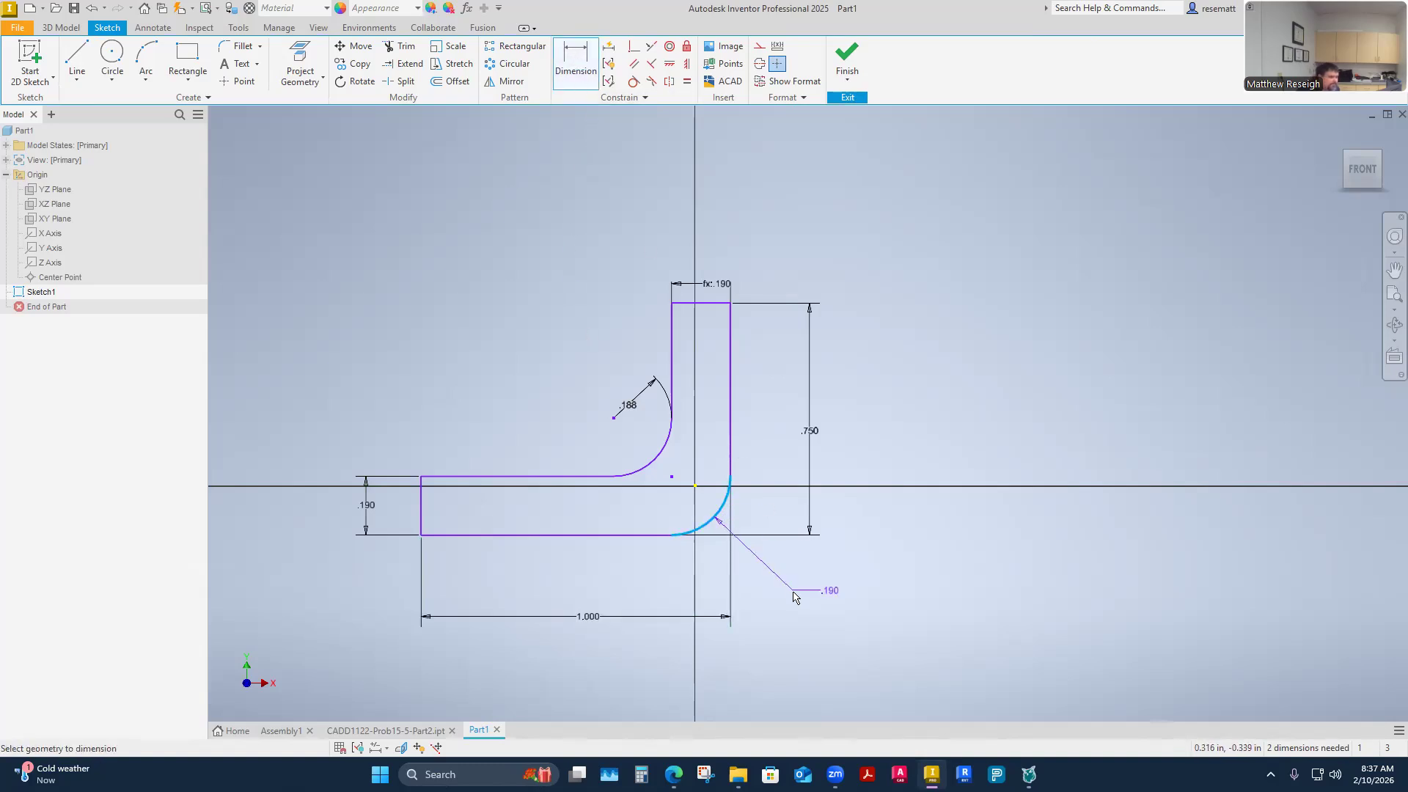
{"action": "left_click", "coordinate": [793, 594]}
{"action": "left_click", "coordinate": [273, 141]}
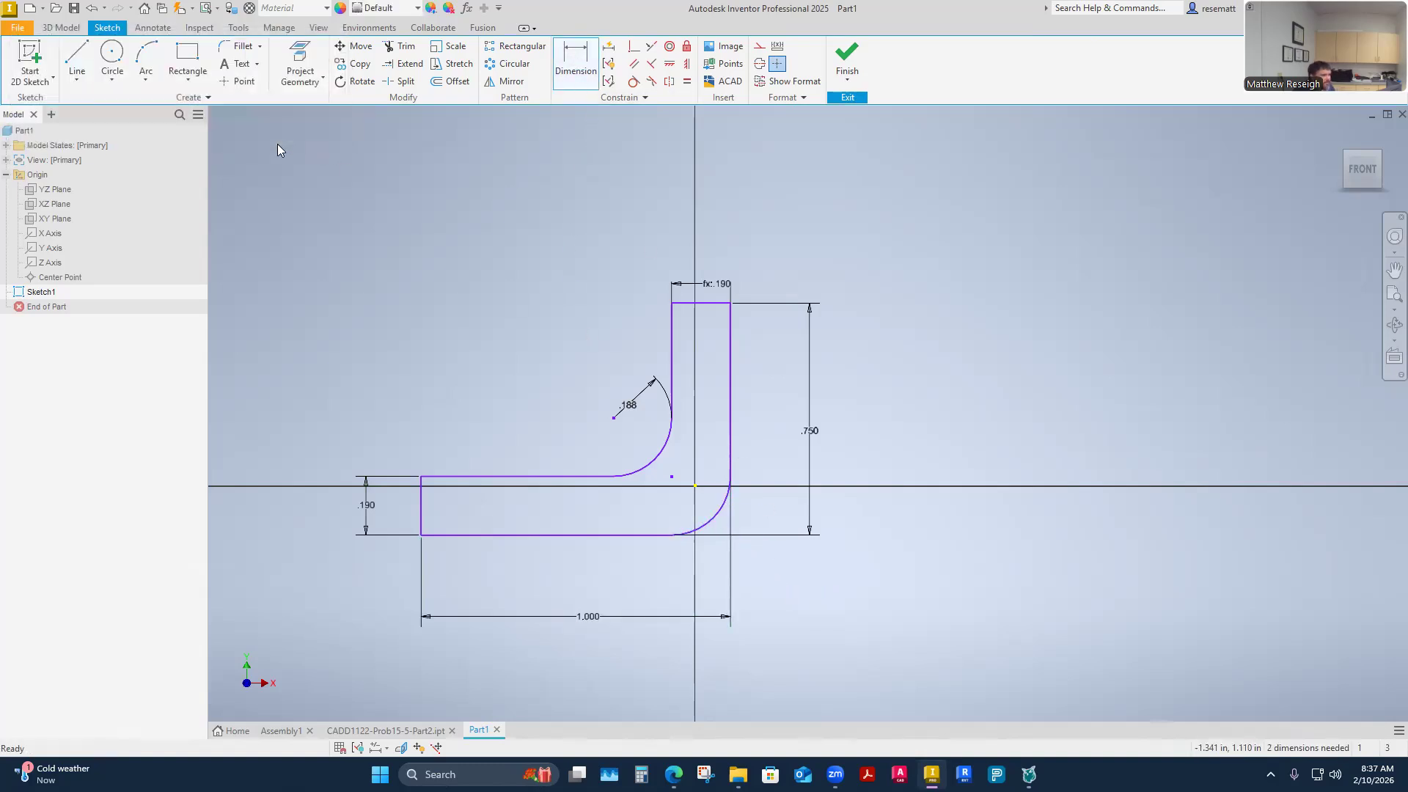
Delete the linked thickness dimension above the vertical leg, and pull the outer bend arc inward toward the inner arc
{"action": "left_click", "coordinate": [711, 286]}
{"action": "key", "text": "Delete"}
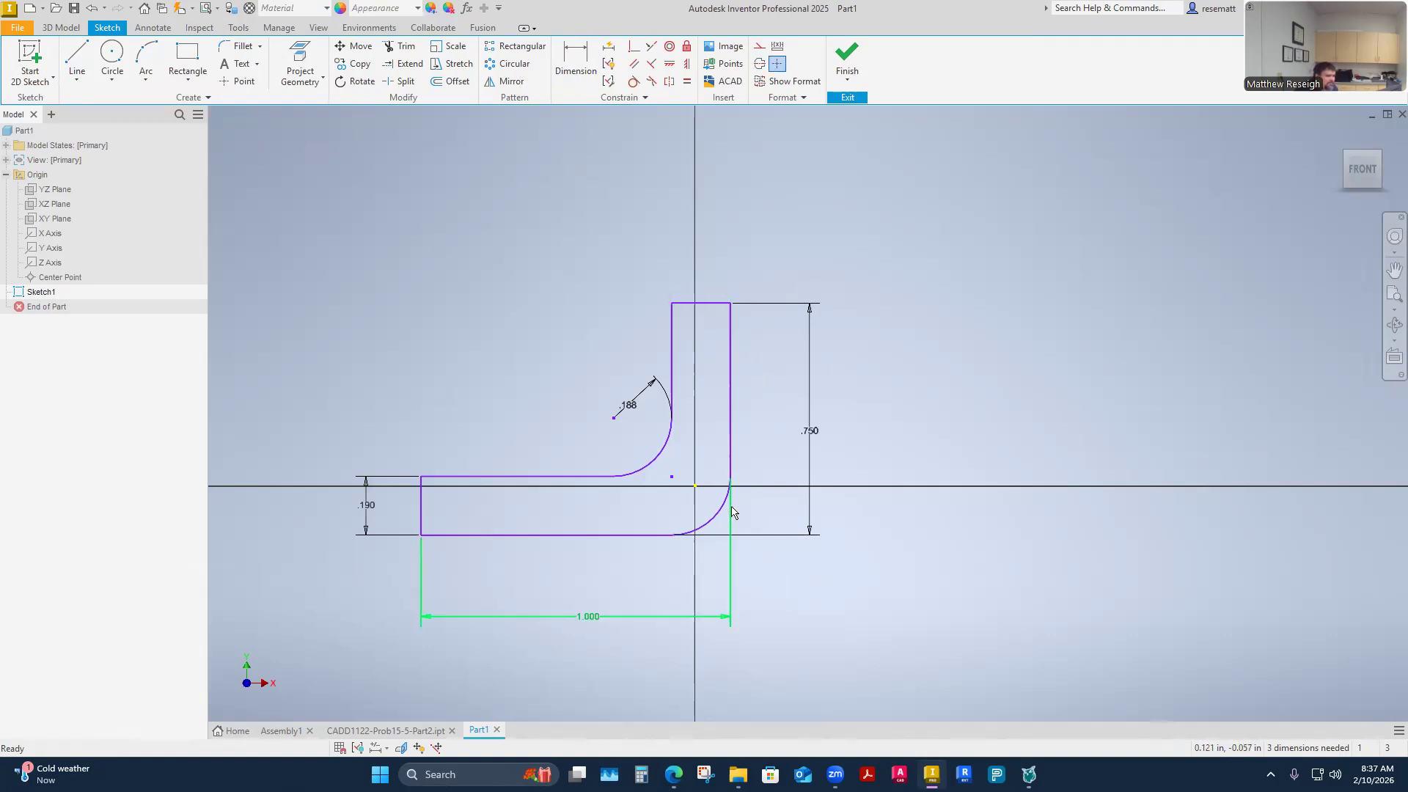
{"action": "left_click_drag", "start_coordinate": [716, 522], "coordinate": [669, 522]}
{"action": "left_click", "coordinate": [481, 286]}
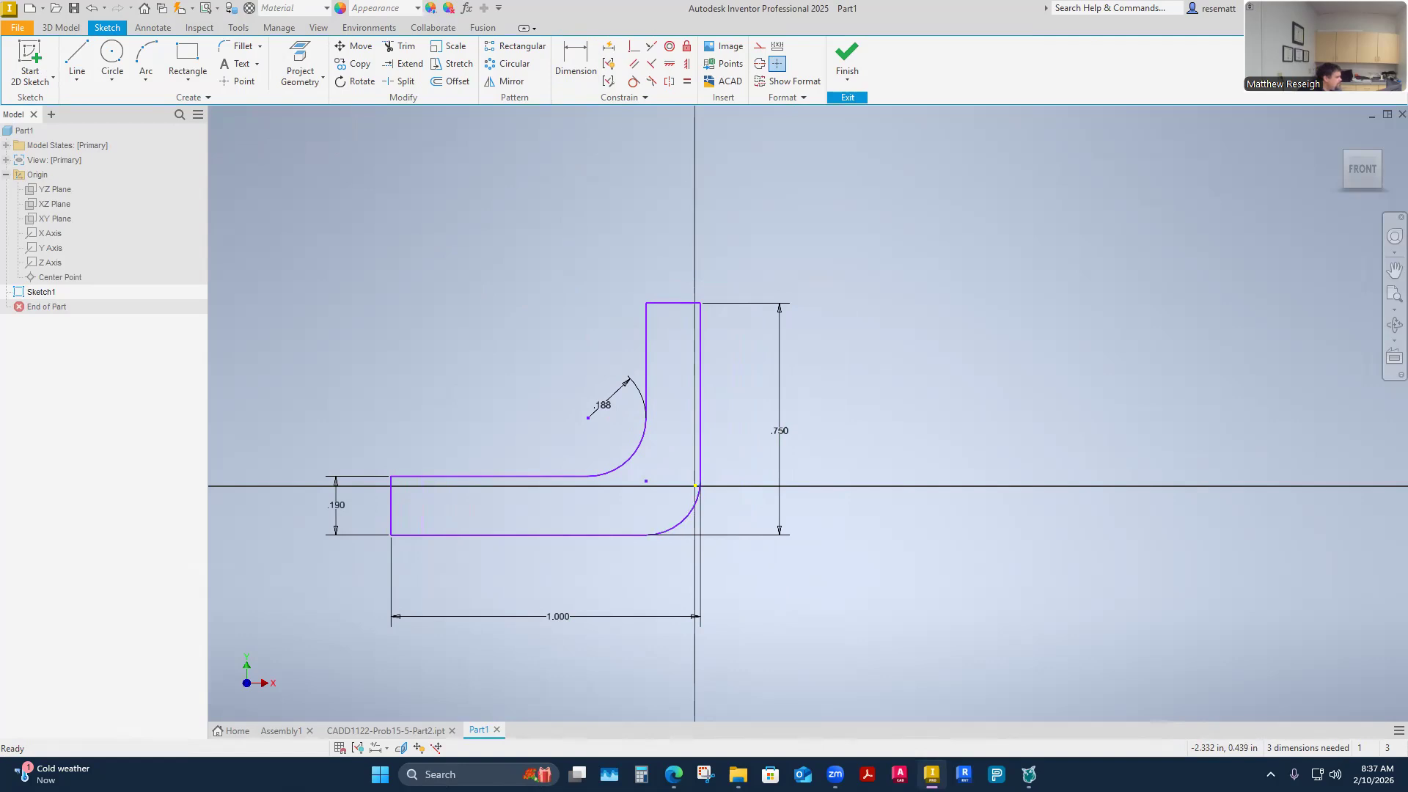
Review the profile dimensions and bend radii in the enlarged CADD 1122 Prob 15-5 assignment page, and return to Inventor
{"action": "left_click_drag", "start_coordinate": [0, 80], "coordinate": [910, 95]}
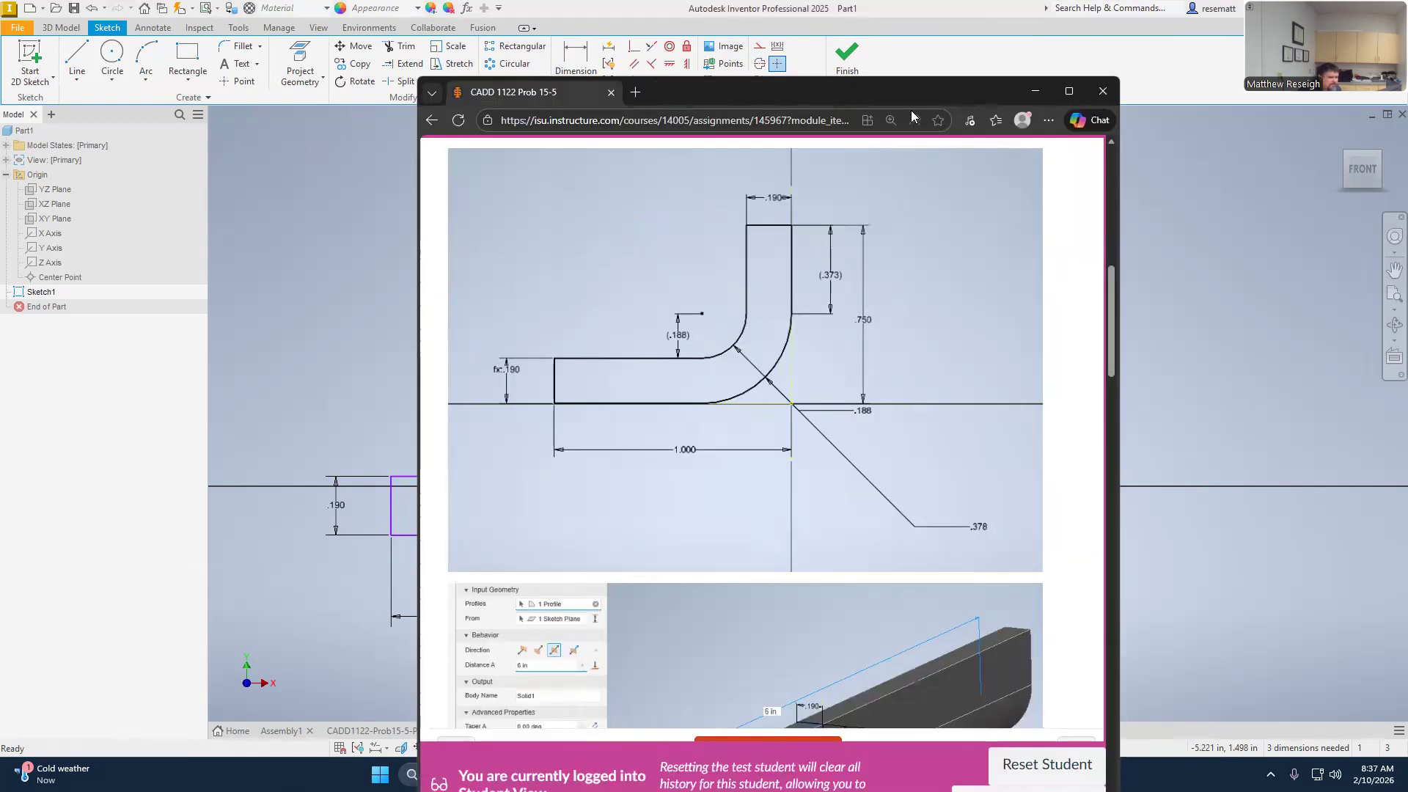
{"action": "left_click", "coordinate": [1071, 90]}
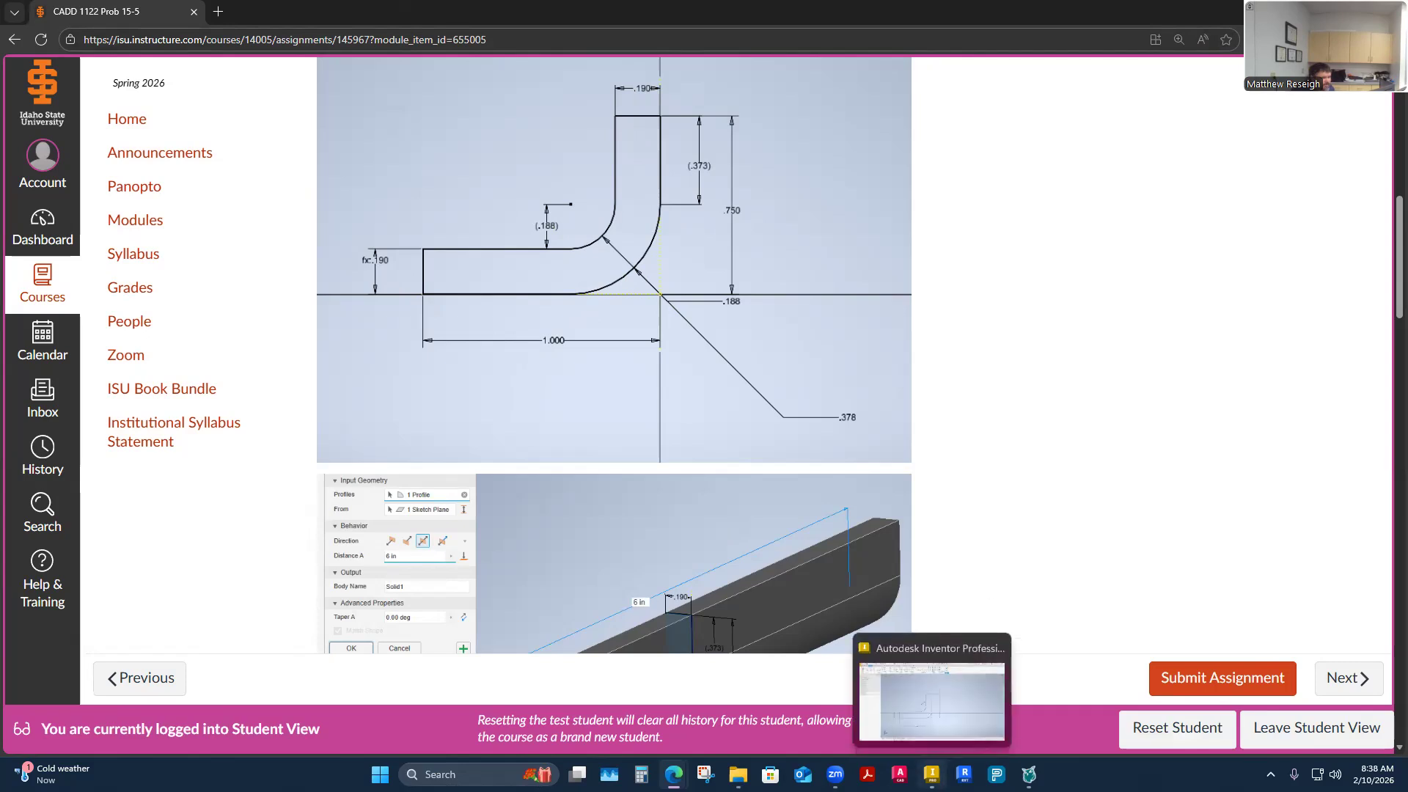
{"action": "left_click", "coordinate": [932, 774]}
Move the outer bend arc's centre up and inward, and dimension the outer arc's radius as 0.378 in
{"action": "mouse_move", "coordinate": [645, 481]}
{"action": "left_mouse_down"}
{"action": "mouse_move", "coordinate": [656, 456]}
{"action": "mouse_move", "coordinate": [621, 497]}
{"action": "mouse_move", "coordinate": [614, 443]}
{"action": "left_mouse_up"}
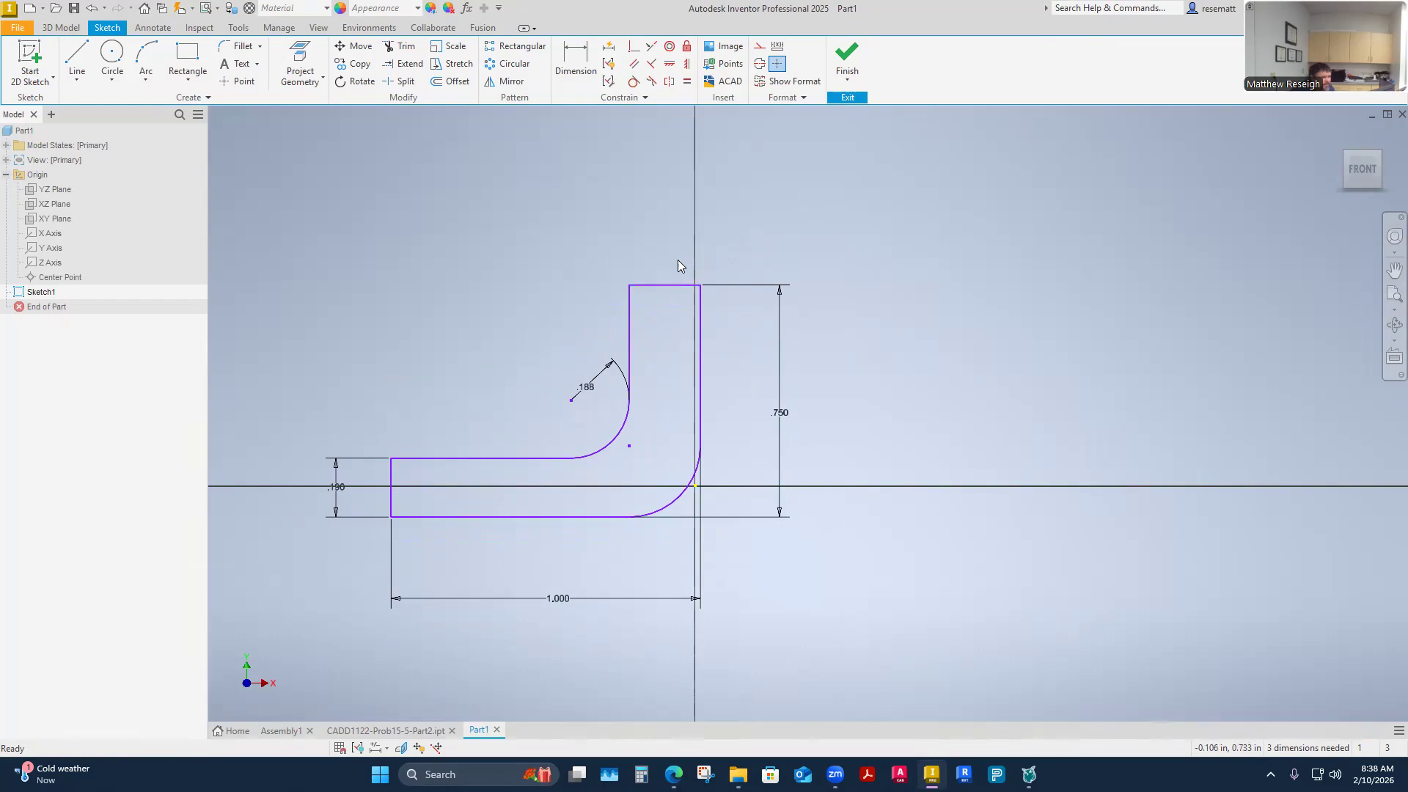
{"action": "left_click", "coordinate": [575, 62]}
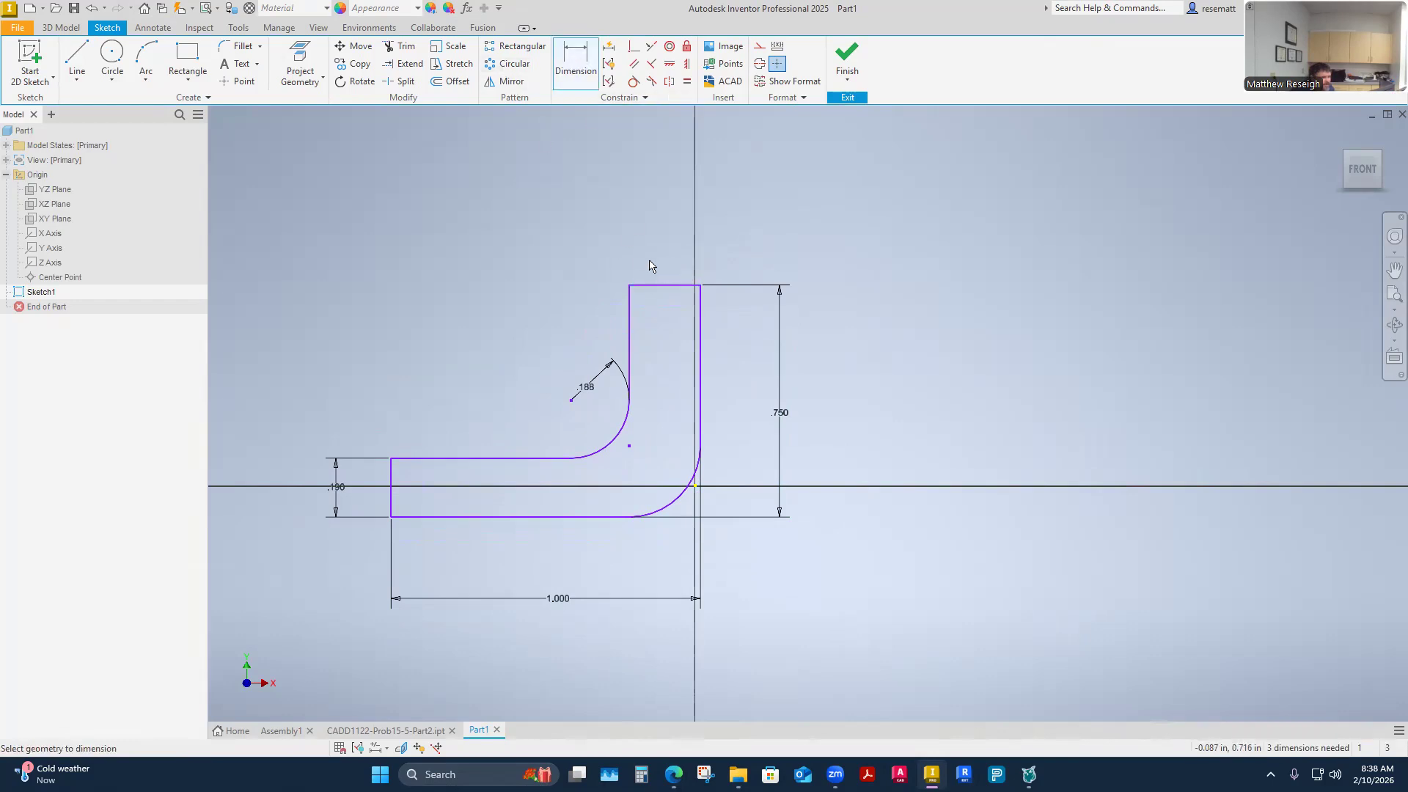
{"action": "left_click", "coordinate": [680, 500]}
{"action": "left_click", "coordinate": [738, 565]}
{"action": "key", "text": "BackSpace"}
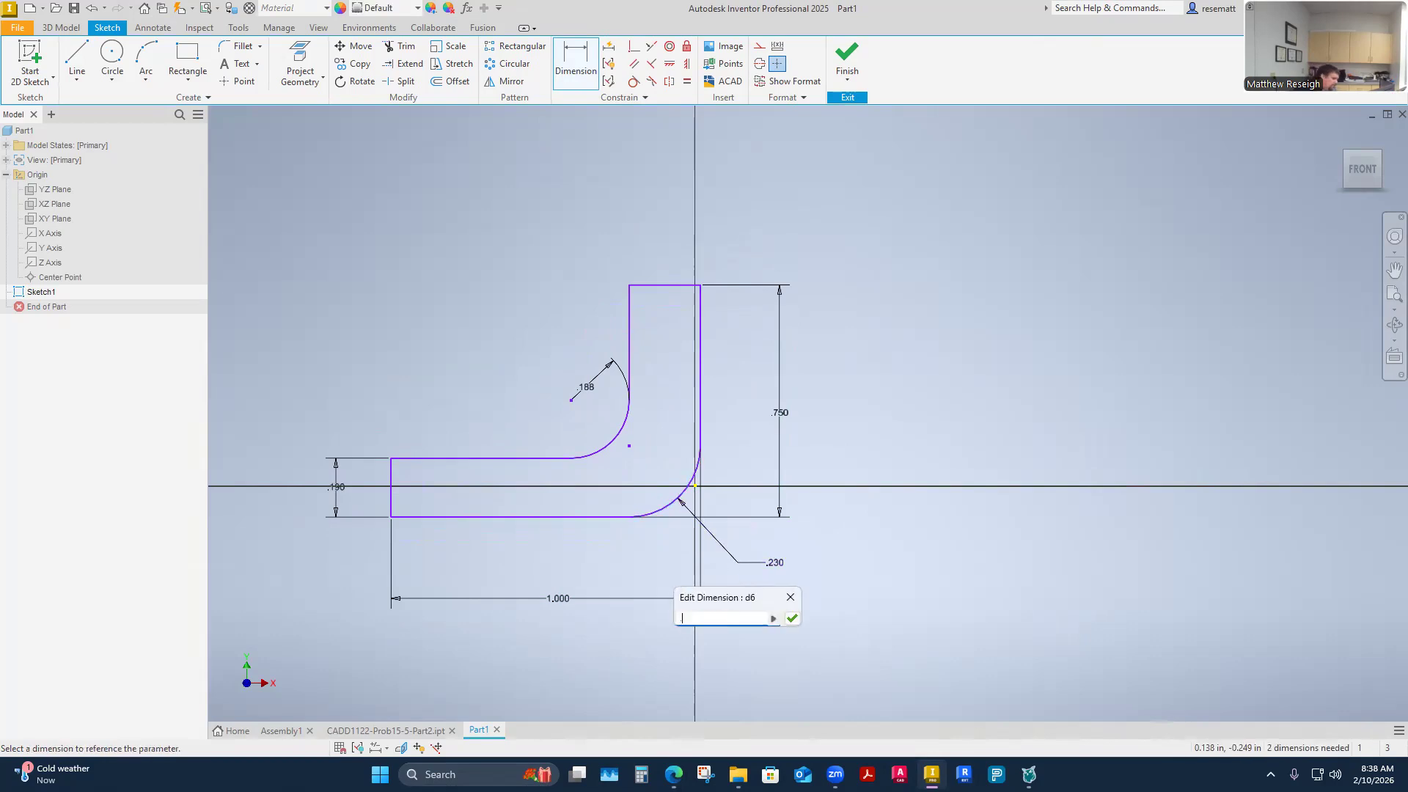
{"action": "type", "text": ".378"}
{"action": "key", "text": "Return"}
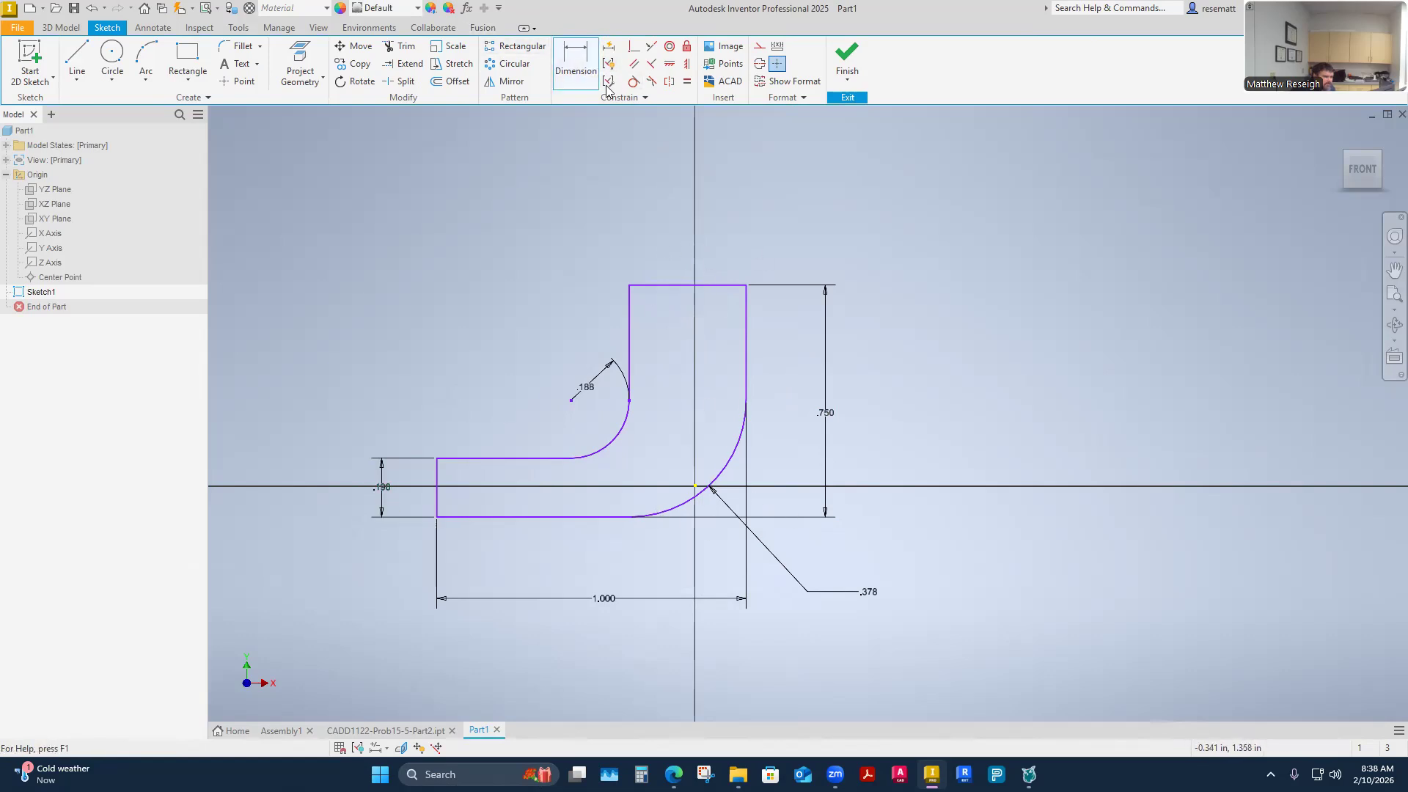
Try to dimension the thickness of the vertical leg along its upper end edge
{"action": "left_click", "coordinate": [726, 285]}
{"action": "left_click", "coordinate": [706, 254]}
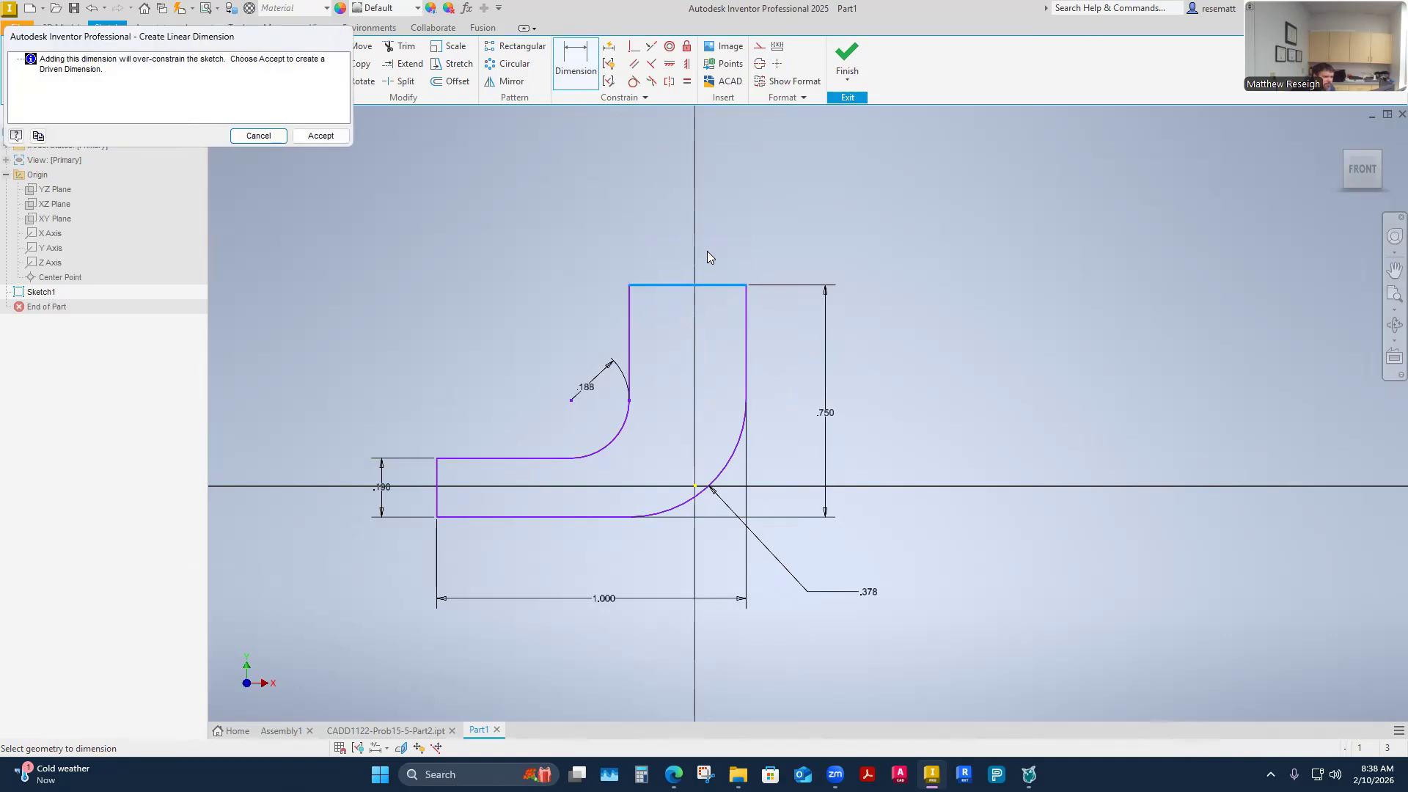
{"action": "left_click", "coordinate": [242, 135]}
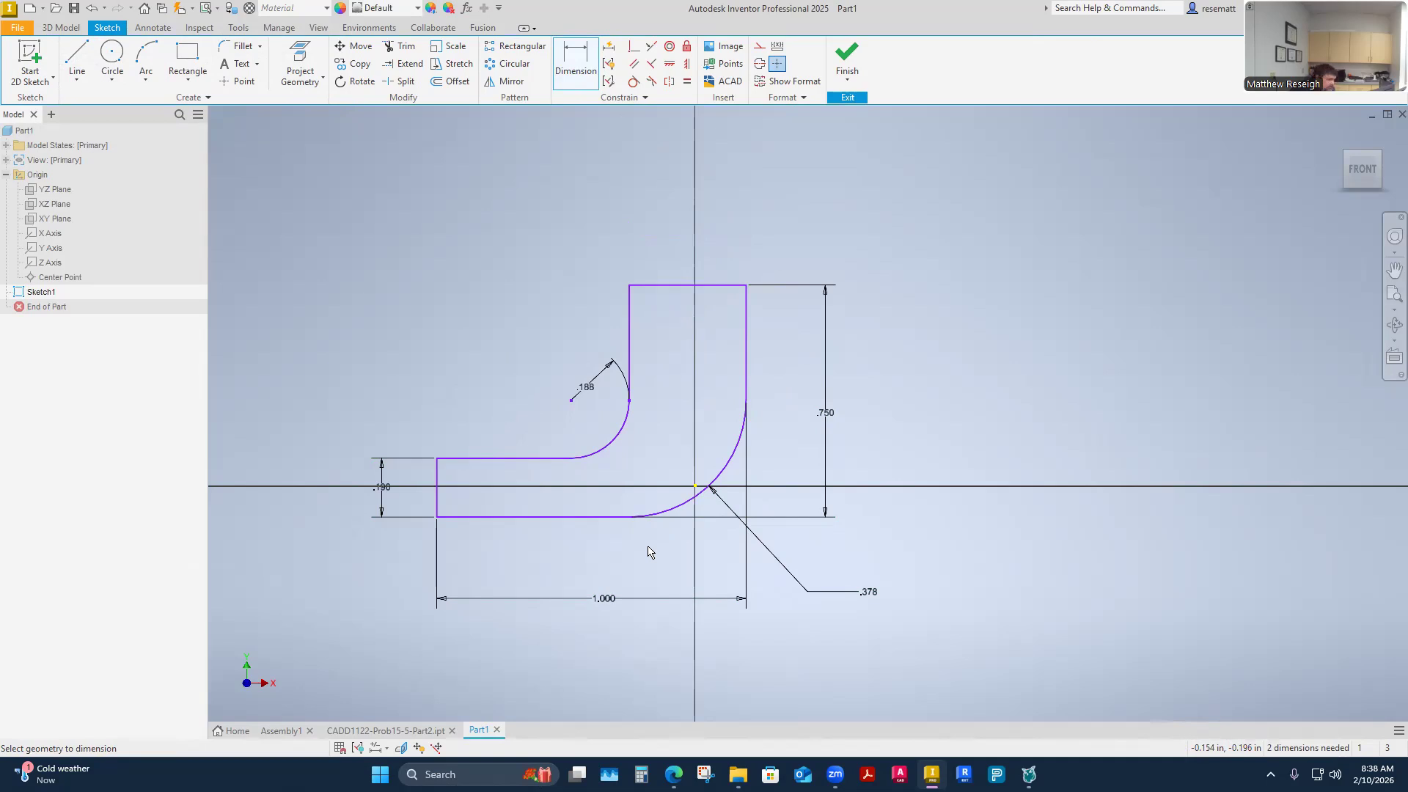
{"action": "left_click", "coordinate": [733, 459]}
{"action": "key", "text": "Escape"}
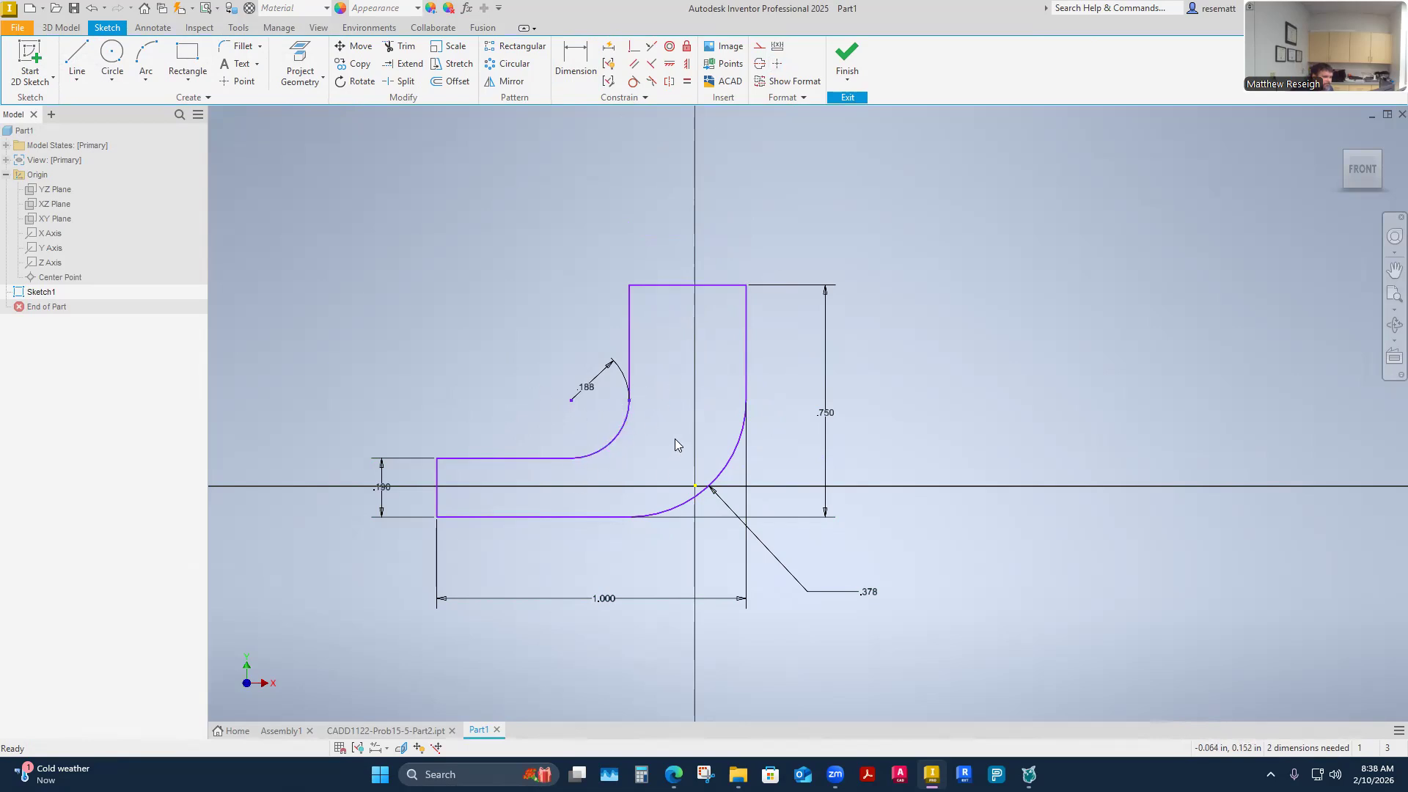
Shift the bend arcs slightly and examine the constraints shared by the outer arc's centre and the inner arc's upper endpoint
{"action": "left_click_drag", "start_coordinate": [722, 476], "coordinate": [693, 512]}
{"action": "mouse_move", "coordinate": [614, 425]}
{"action": "left_mouse_down"}
{"action": "mouse_move", "coordinate": [623, 455]}
{"action": "mouse_move", "coordinate": [614, 417]}
{"action": "left_mouse_up"}
{"action": "left_click", "coordinate": [709, 487]}
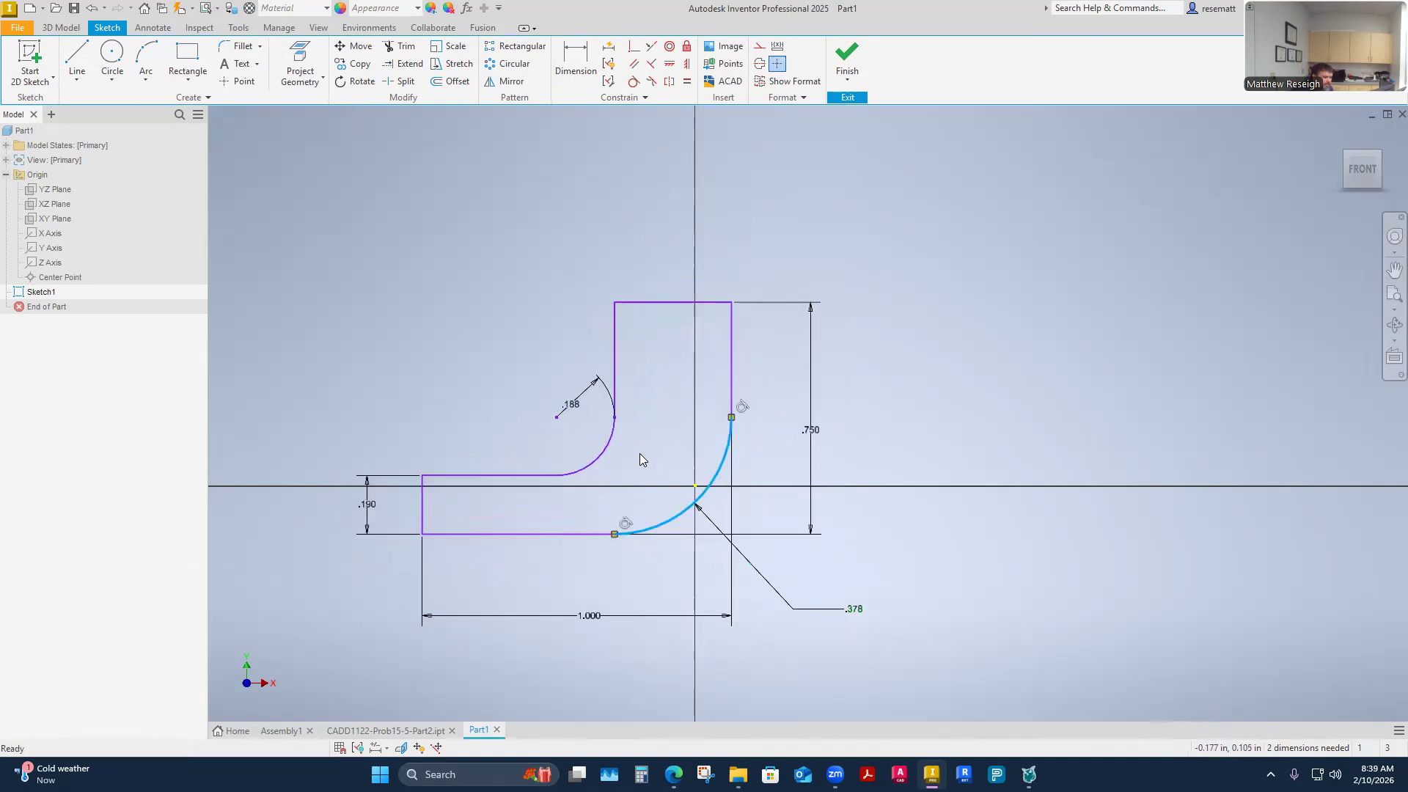
{"action": "left_click", "coordinate": [614, 418]}
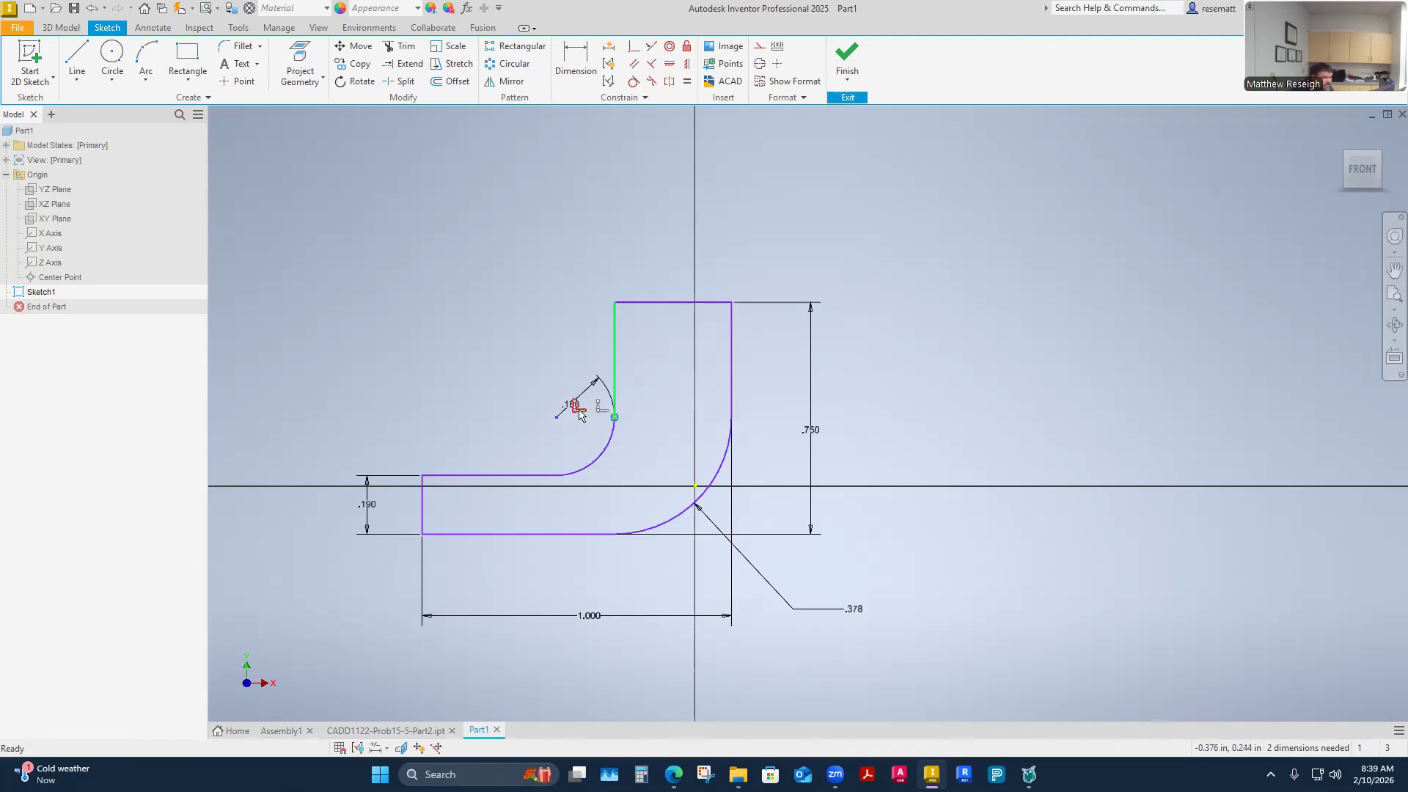
{"action": "left_click", "coordinate": [675, 518]}
{"action": "left_click", "coordinate": [594, 437]}
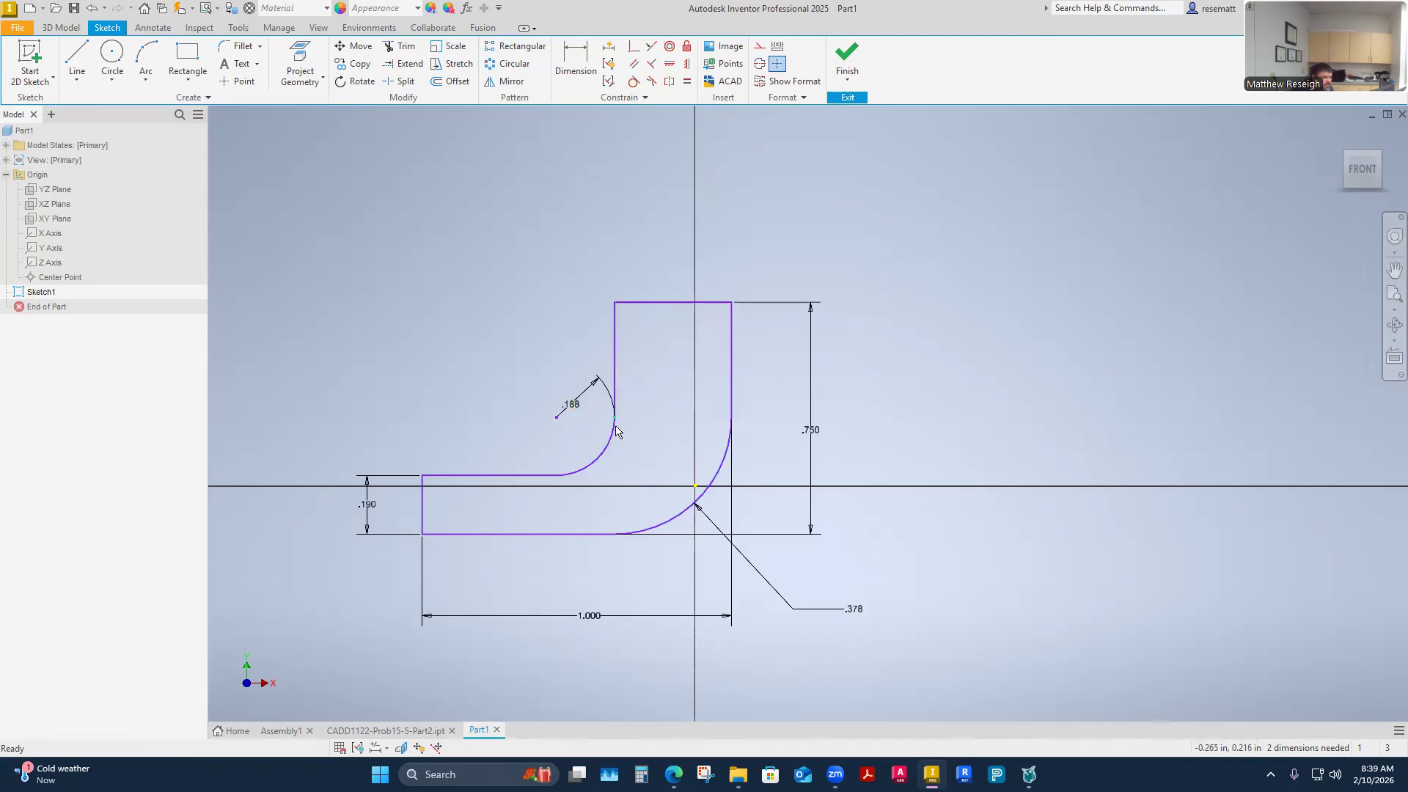
{"action": "left_click", "coordinate": [676, 518]}
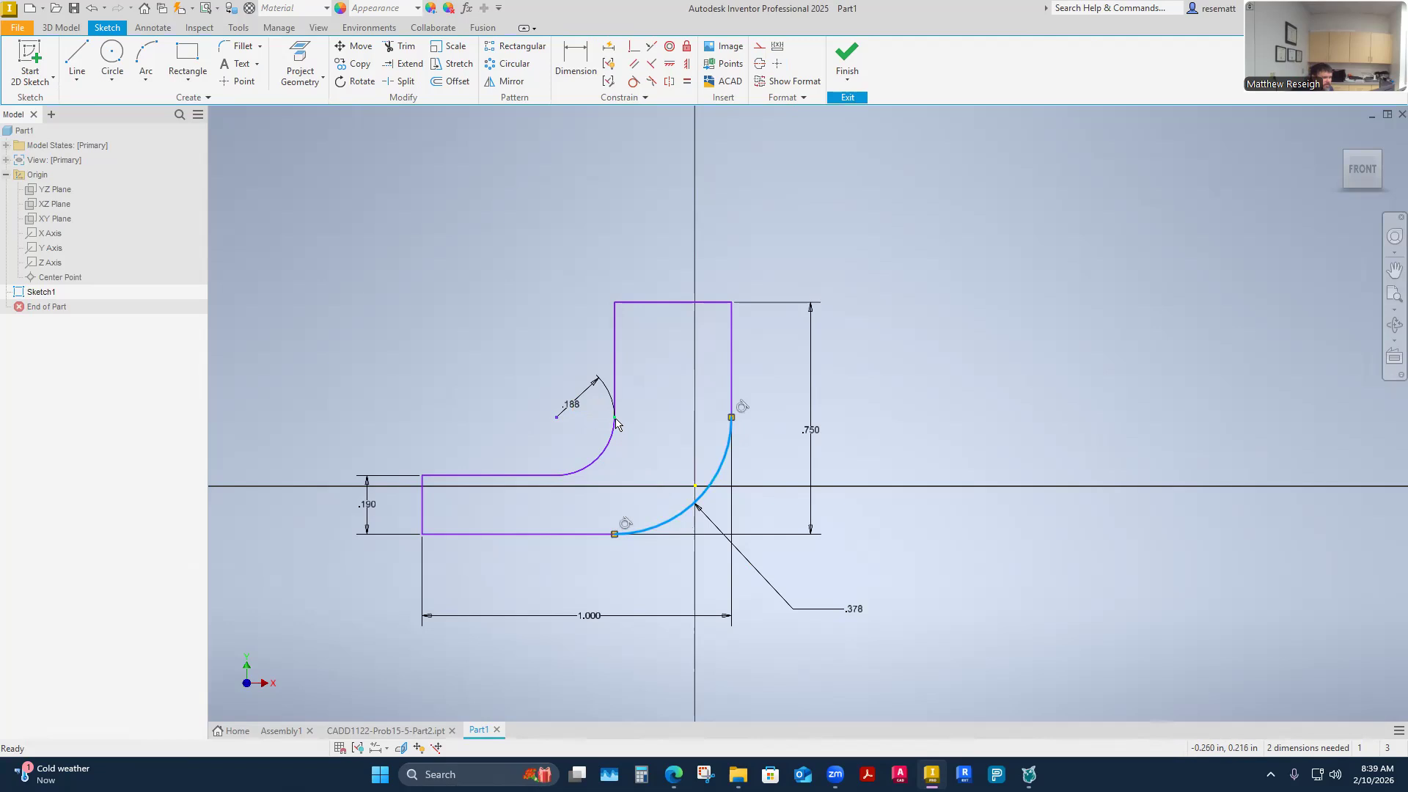
Delete the coincident constraint tying the inner vertical line to the inner bend arc's upper endpoint
{"action": "left_click", "coordinate": [637, 441]}
{"action": "left_click", "coordinate": [614, 417]}
{"action": "left_click", "coordinate": [575, 405]}
{"action": "key", "text": "Delete"}
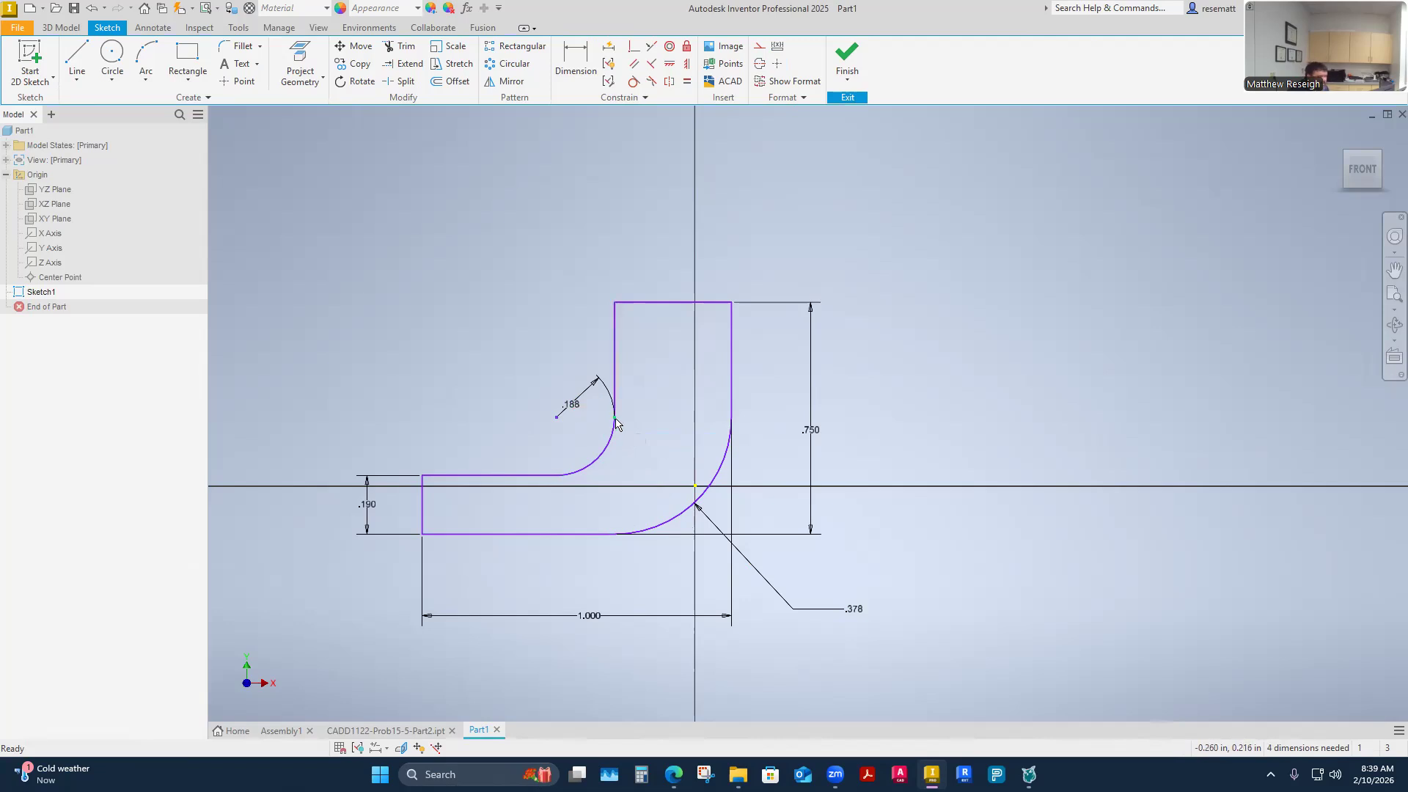
Move the outer arc, the inner arc and the inner arc's upper endpoint to test which profile geometry still moves together
{"action": "left_click_drag", "start_coordinate": [676, 517], "coordinate": [660, 500]}
{"action": "mouse_move", "coordinate": [599, 375]}
{"action": "left_mouse_down"}
{"action": "mouse_move", "coordinate": [619, 389]}
{"action": "mouse_move", "coordinate": [605, 412]}
{"action": "left_mouse_up"}
{"action": "left_click", "coordinate": [629, 431]}
{"action": "left_click", "coordinate": [632, 414]}
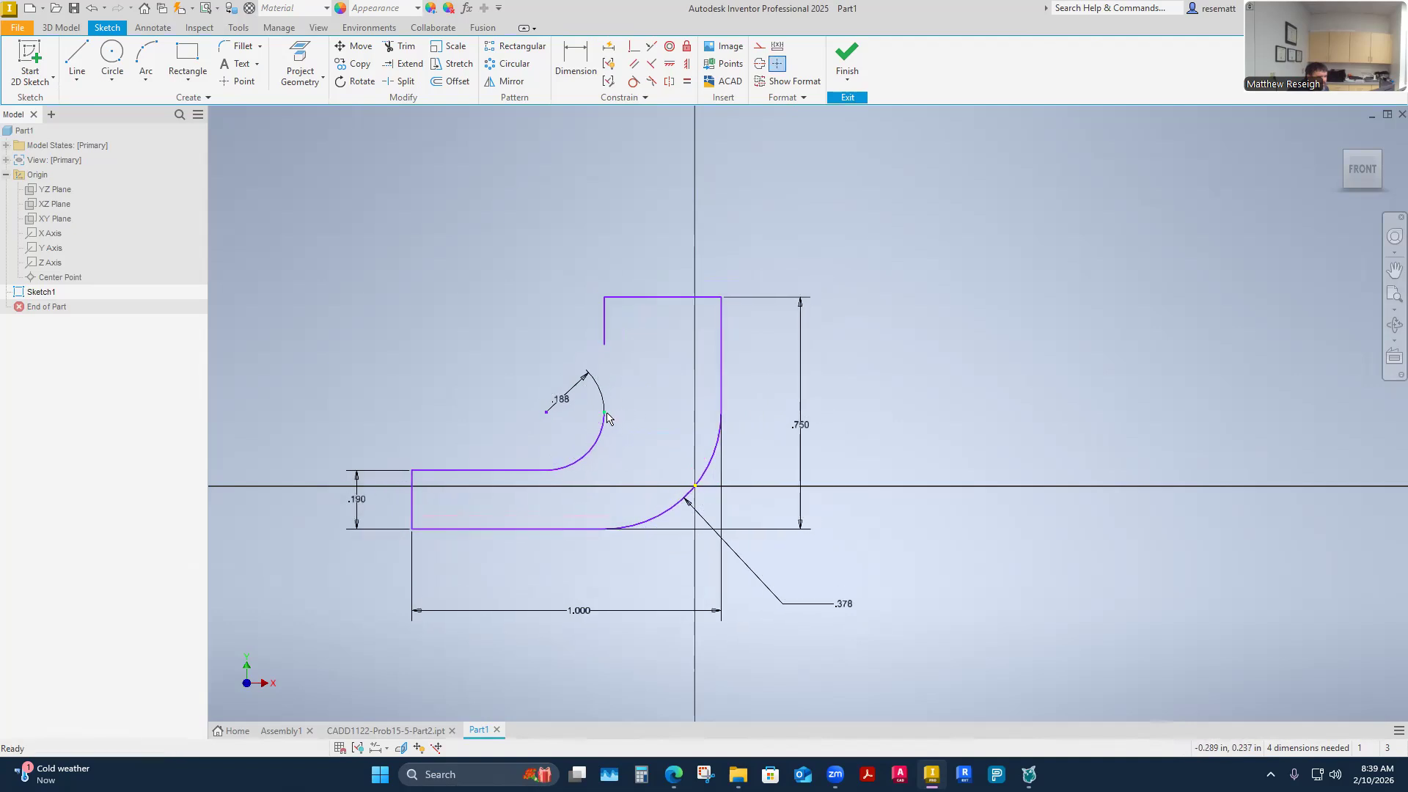
{"action": "left_click", "coordinate": [597, 442]}
{"action": "left_click_drag", "start_coordinate": [604, 412], "coordinate": [608, 379]}
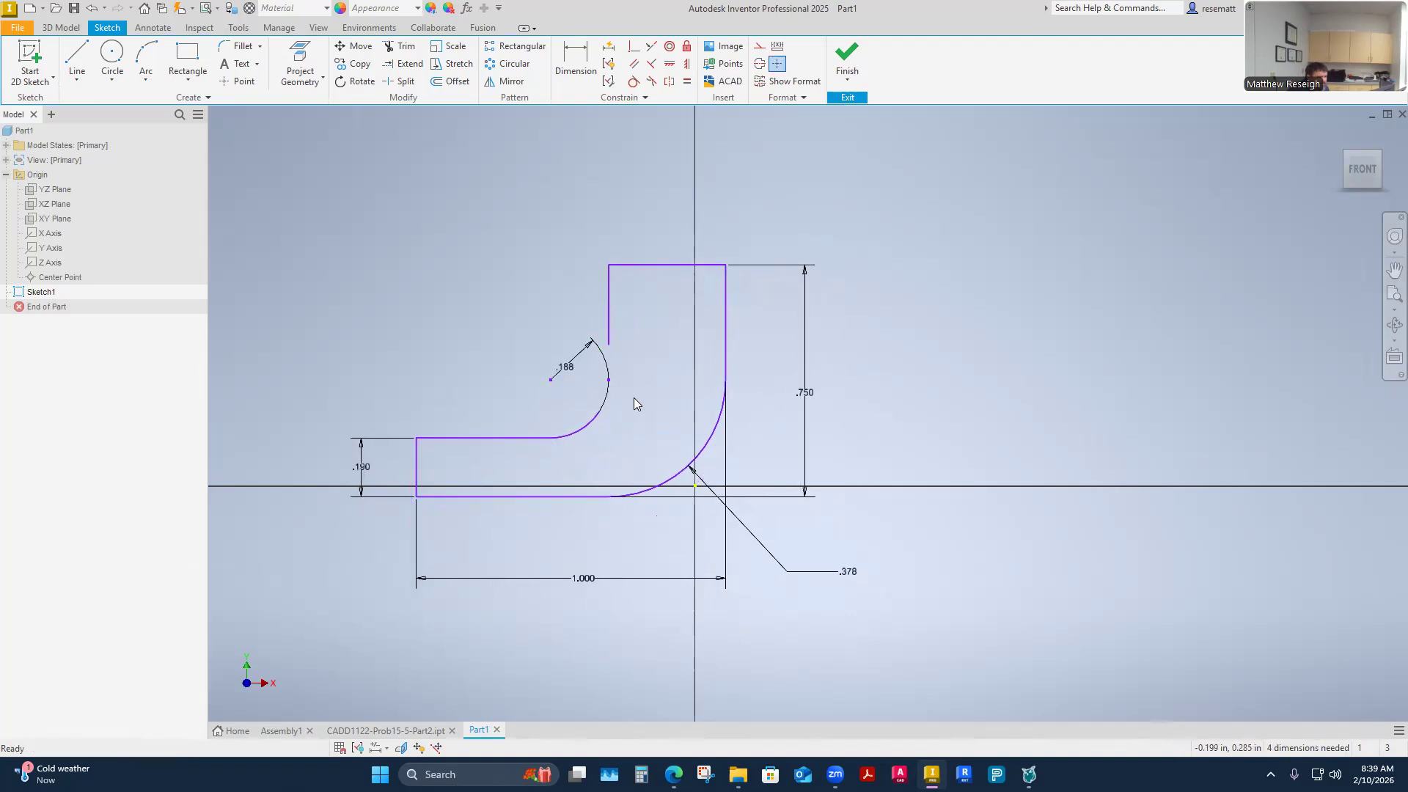
{"action": "left_click", "coordinate": [592, 428]}
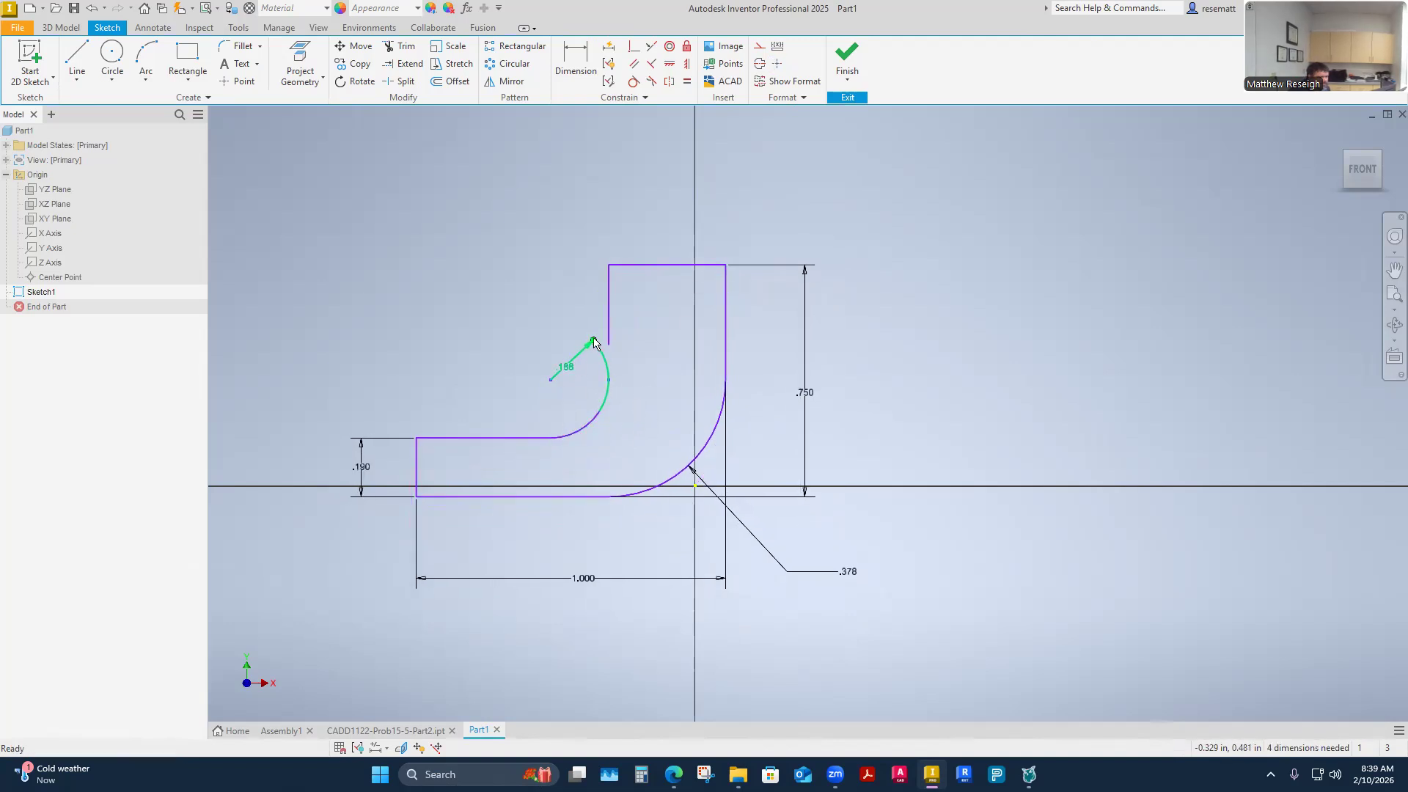
{"action": "left_click", "coordinate": [554, 407]}
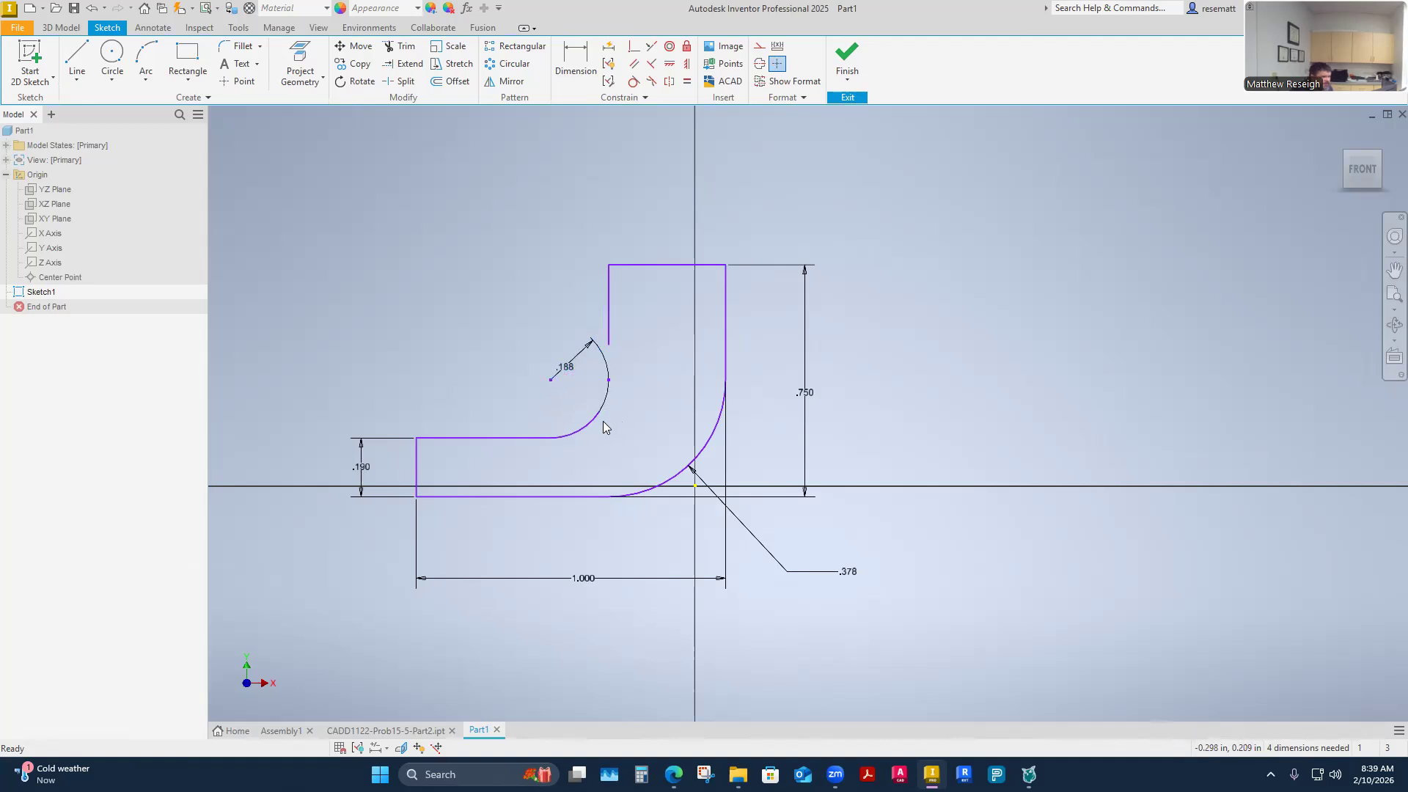
{"action": "mouse_move", "coordinate": [597, 415]}
{"action": "left_mouse_down"}
{"action": "mouse_move", "coordinate": [616, 400]}
{"action": "mouse_move", "coordinate": [564, 418]}
{"action": "left_mouse_up"}
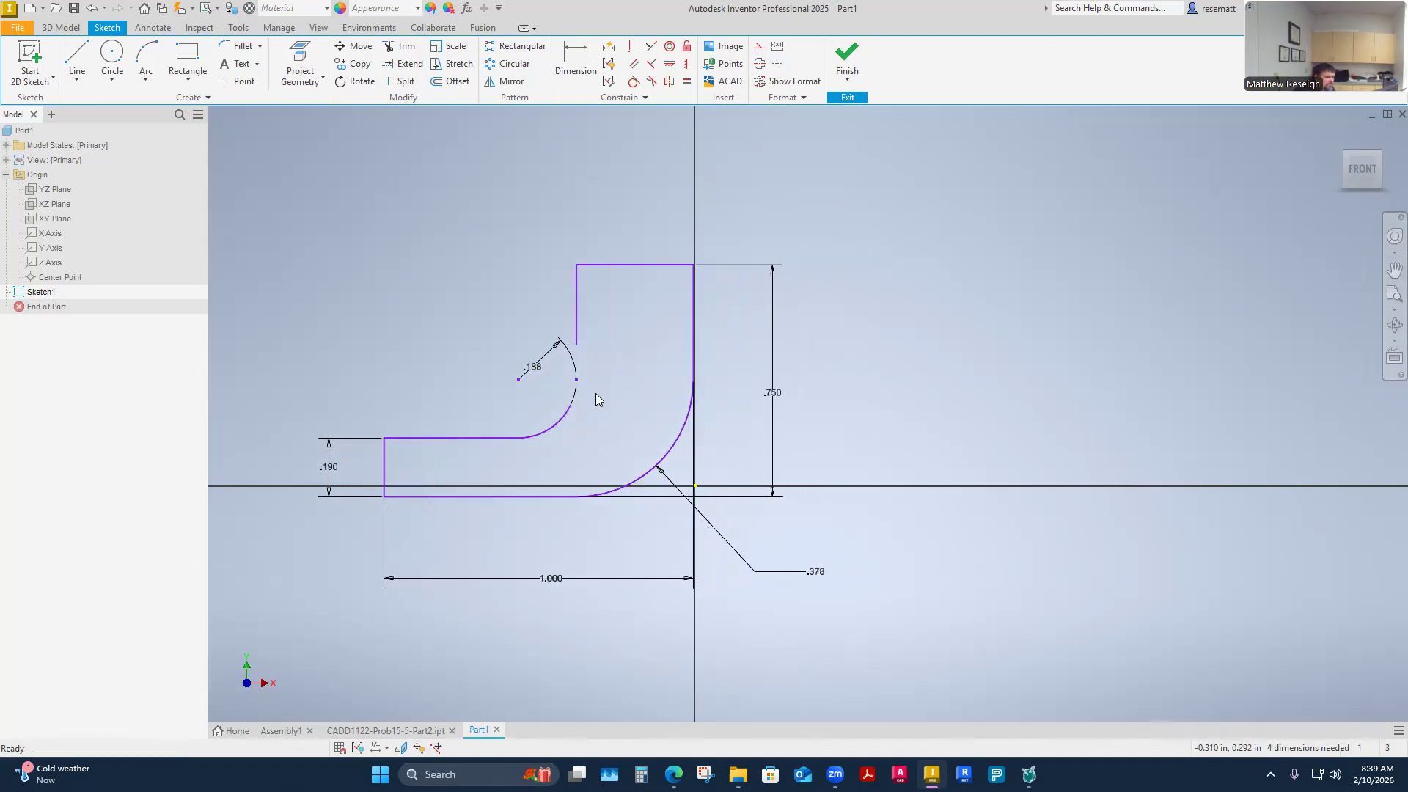
Examine the outer arc's constraints and shift the inner arc to check its link to the outer arc's centre point
{"action": "left_click", "coordinate": [643, 476]}
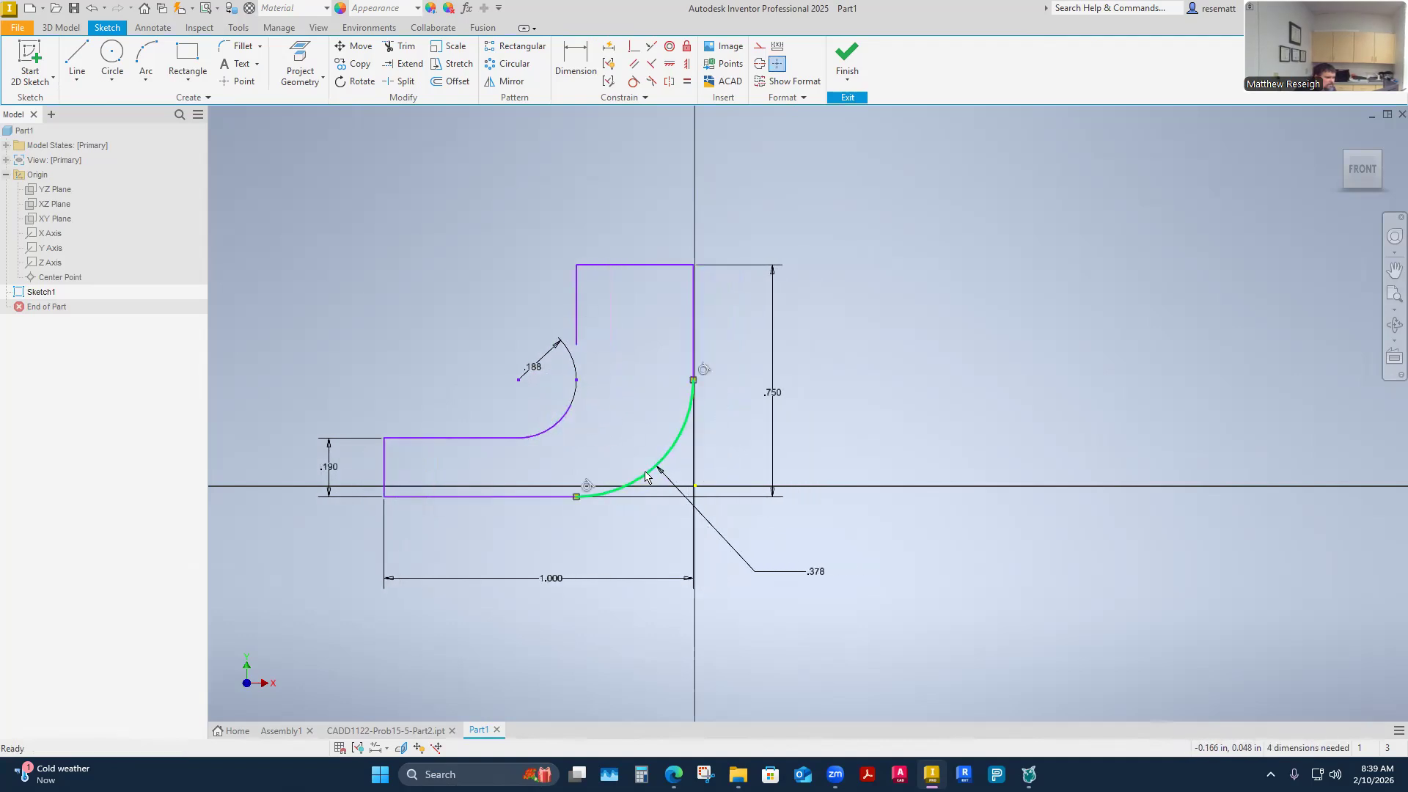
{"action": "right_click", "coordinate": [577, 382]}
{"action": "key", "text": "Escape"}
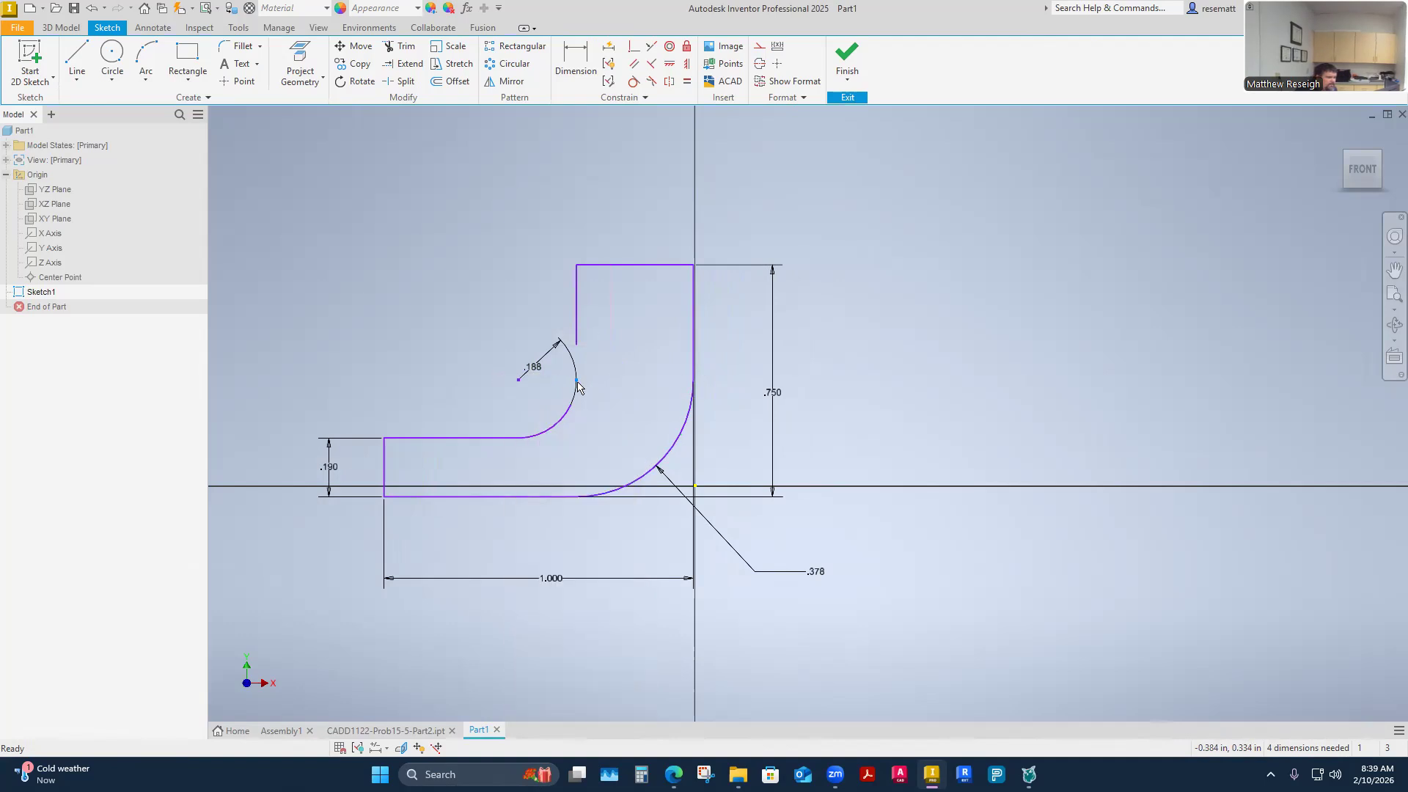
{"action": "mouse_move", "coordinate": [577, 381]}
{"action": "left_mouse_down"}
{"action": "mouse_move", "coordinate": [620, 392]}
{"action": "mouse_move", "coordinate": [575, 383]}
{"action": "left_mouse_up"}
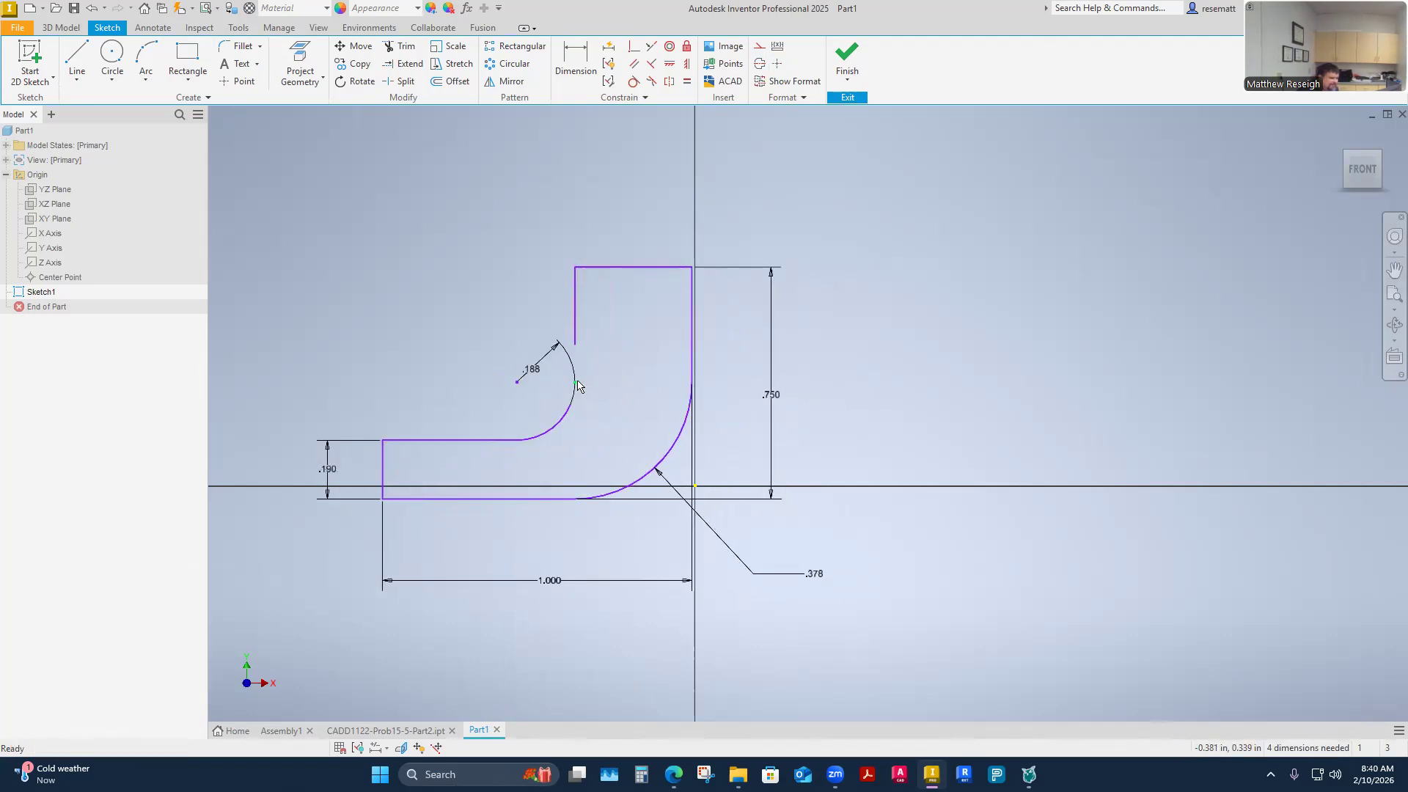
{"action": "left_click_drag", "start_coordinate": [567, 412], "coordinate": [551, 423]}
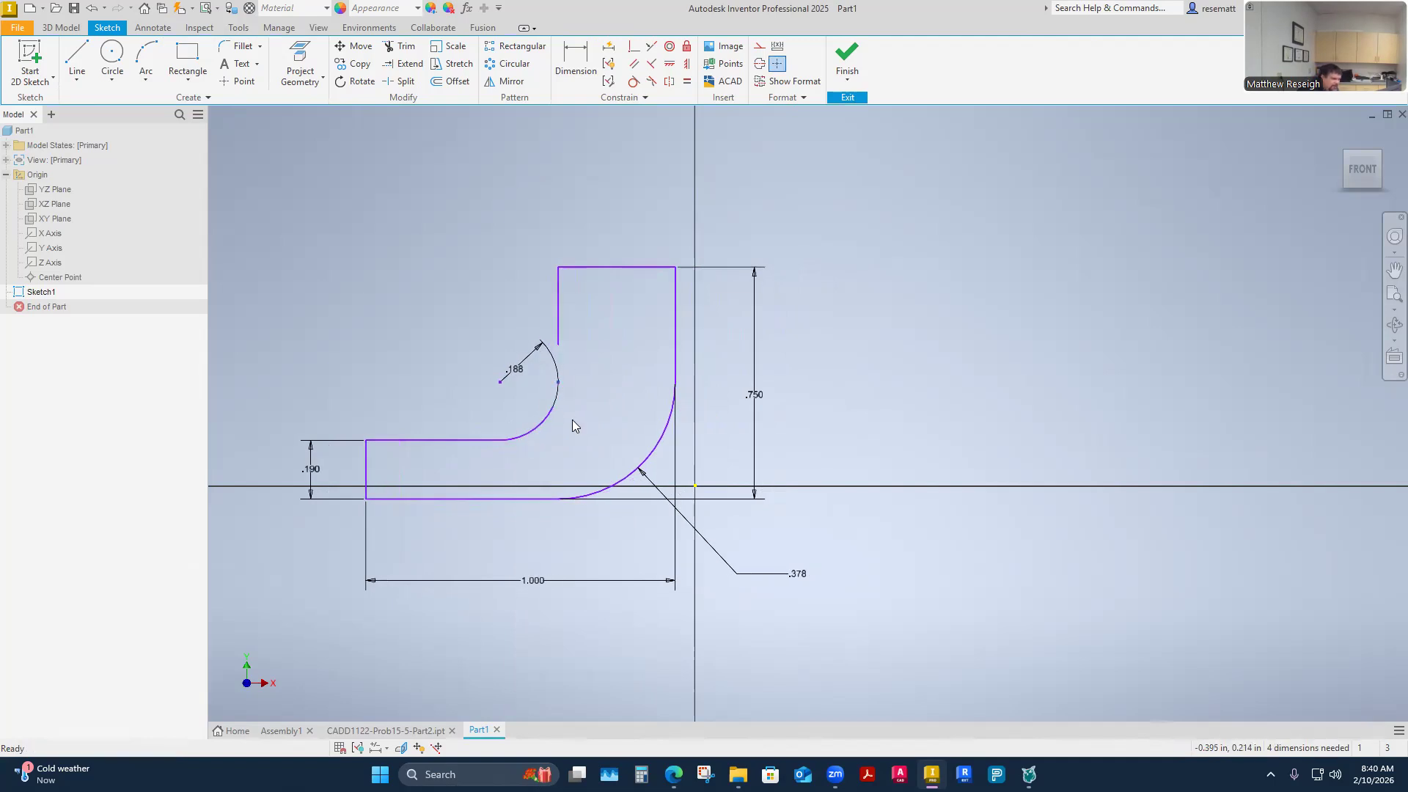
Delete the inner bend arc, and reposition the remaining profile by its outer arc's centre point
{"action": "left_click", "coordinate": [536, 433]}
{"action": "key", "text": "Delete"}
{"action": "mouse_move", "coordinate": [560, 384]}
{"action": "left_mouse_down"}
{"action": "mouse_move", "coordinate": [576, 408]}
{"action": "mouse_move", "coordinate": [528, 392]}
{"action": "mouse_move", "coordinate": [576, 410]}
{"action": "mouse_move", "coordinate": [560, 411]}
{"action": "mouse_move", "coordinate": [581, 392]}
{"action": "mouse_move", "coordinate": [584, 429]}
{"action": "mouse_move", "coordinate": [595, 420]}
{"action": "left_mouse_up"}
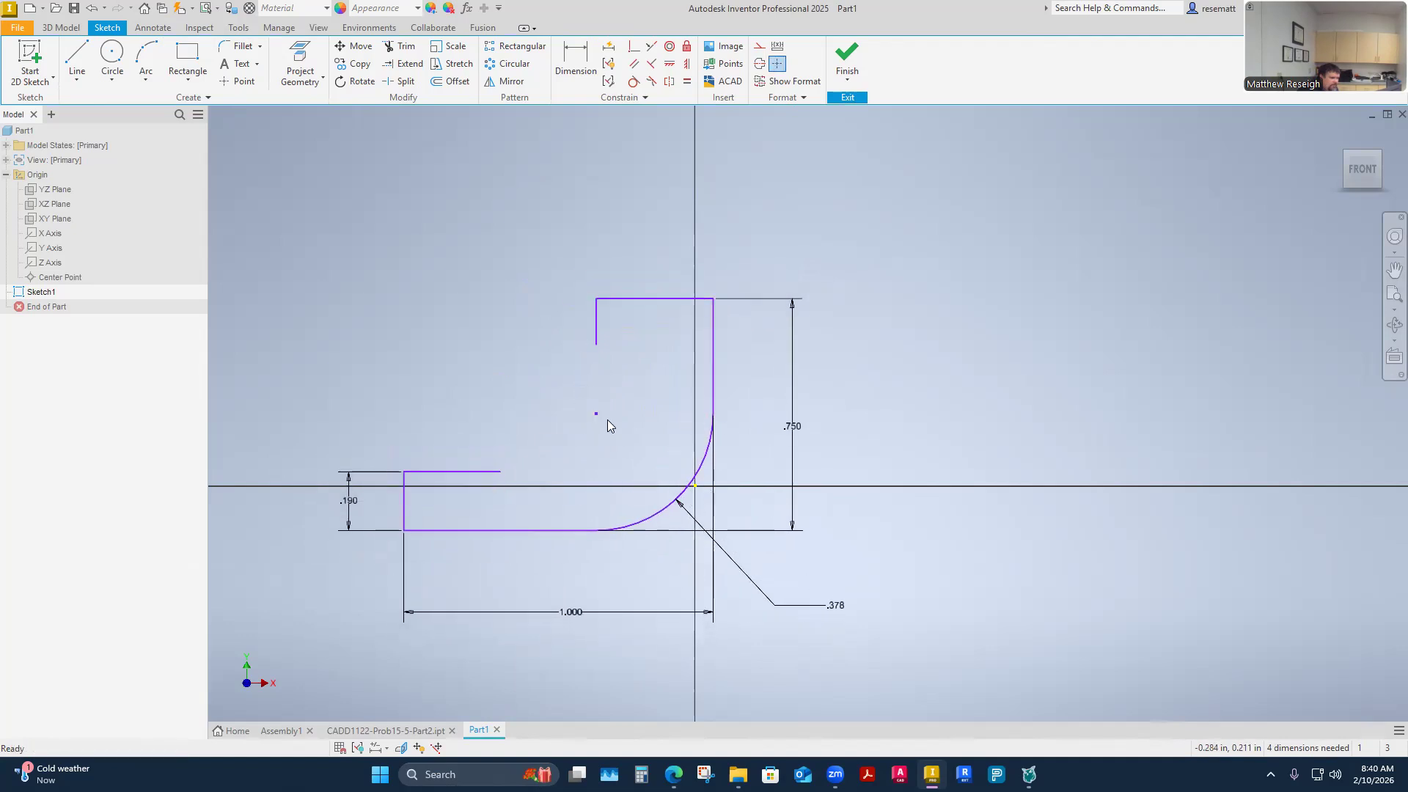
{"action": "left_click", "coordinate": [668, 515]}
{"action": "mouse_move", "coordinate": [595, 413]}
{"action": "left_mouse_down"}
{"action": "mouse_move", "coordinate": [624, 444]}
{"action": "mouse_move", "coordinate": [597, 443]}
{"action": "left_mouse_up"}
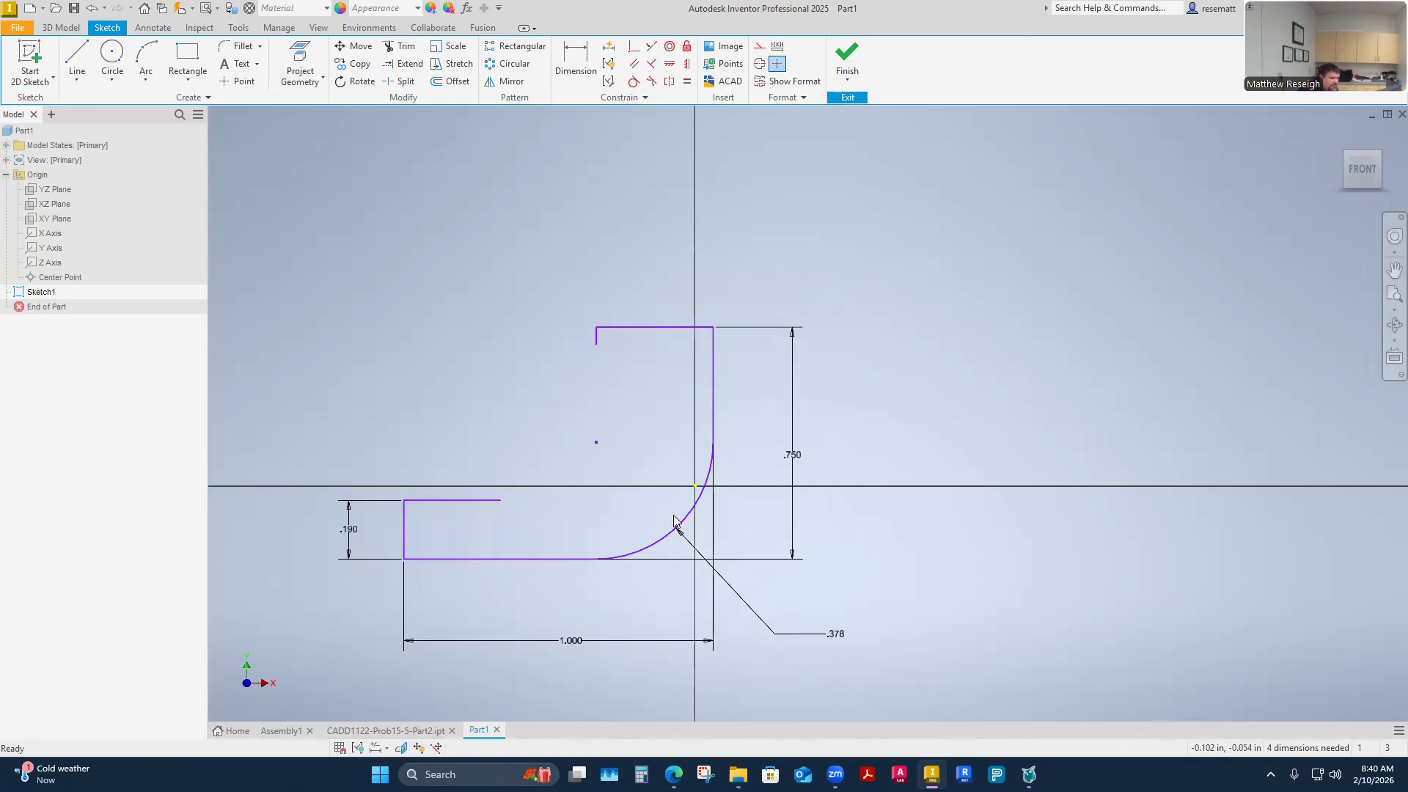
Try again to dimension the vertical leg's upper end edge with the inner bend arc removed
{"action": "left_click", "coordinate": [575, 58]}
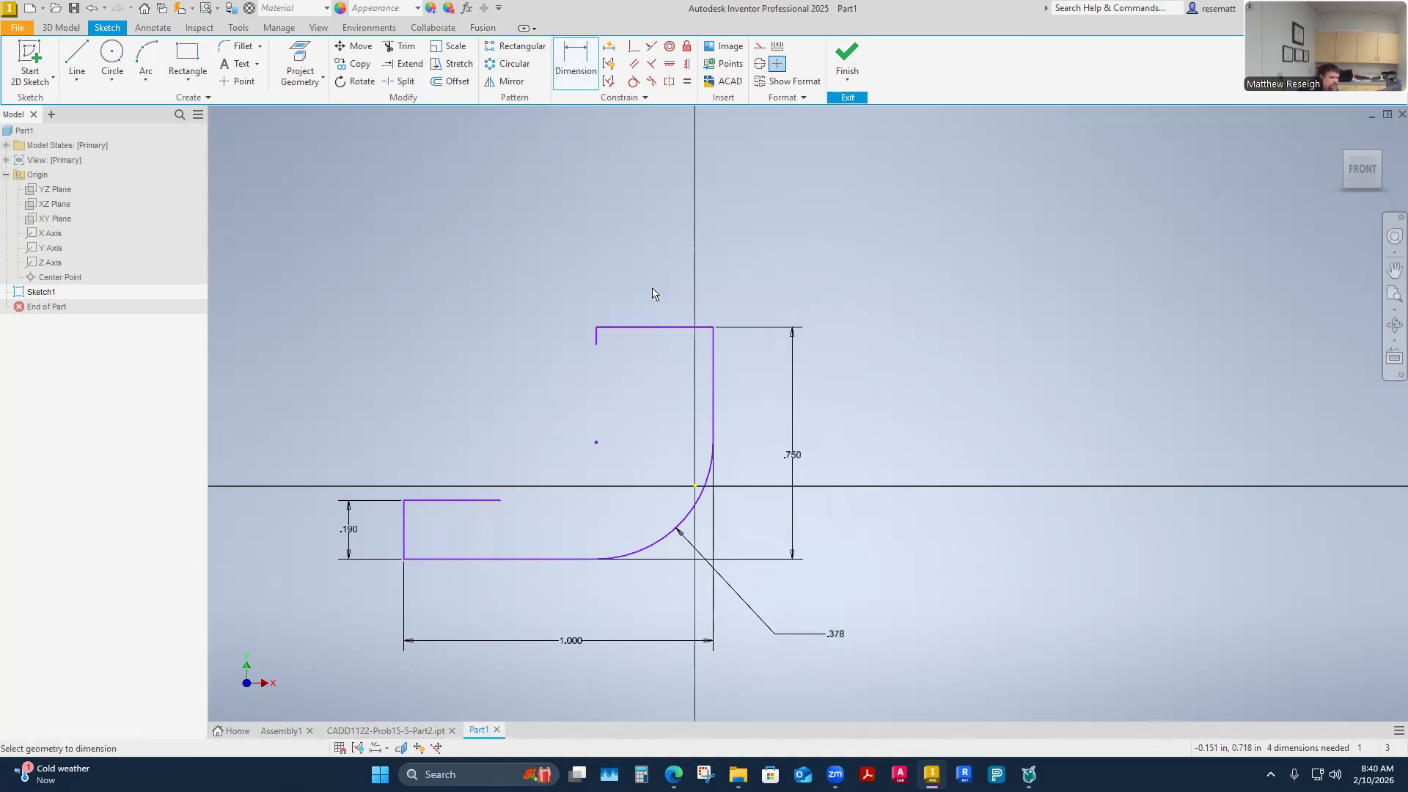
{"action": "left_click", "coordinate": [639, 327]}
{"action": "left_click", "coordinate": [666, 268]}
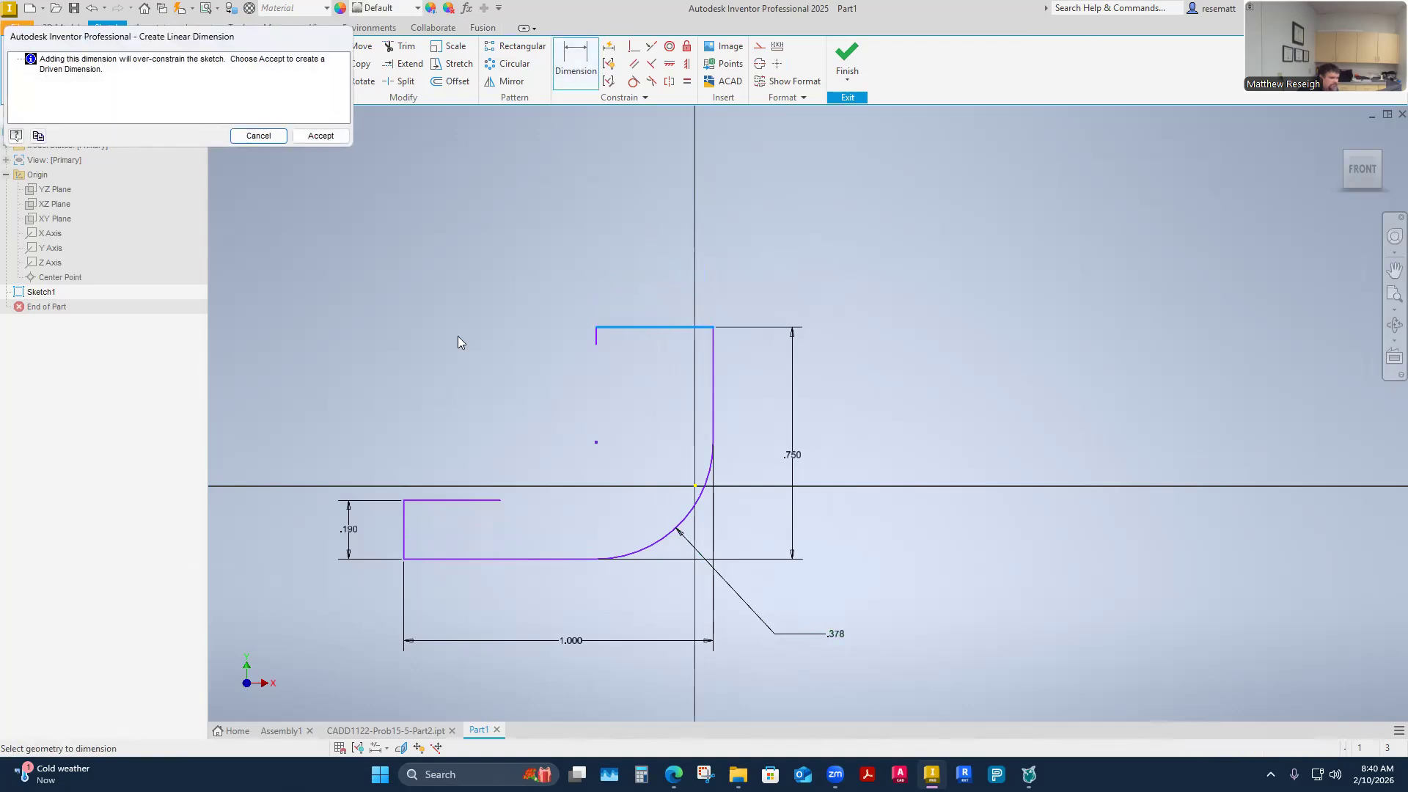
{"action": "left_click", "coordinate": [277, 137]}
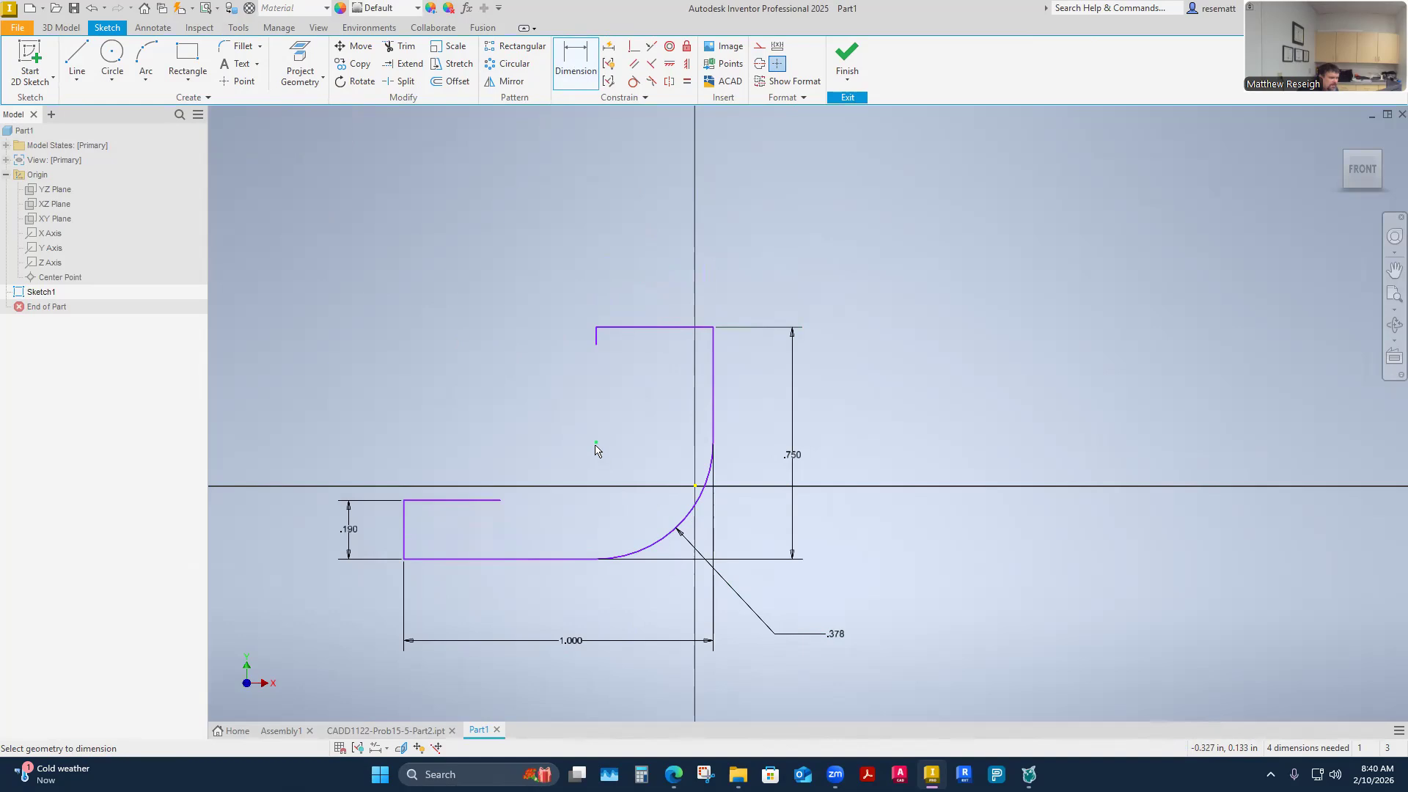
{"action": "left_click", "coordinate": [681, 524]}
{"action": "key", "text": "Escape"}
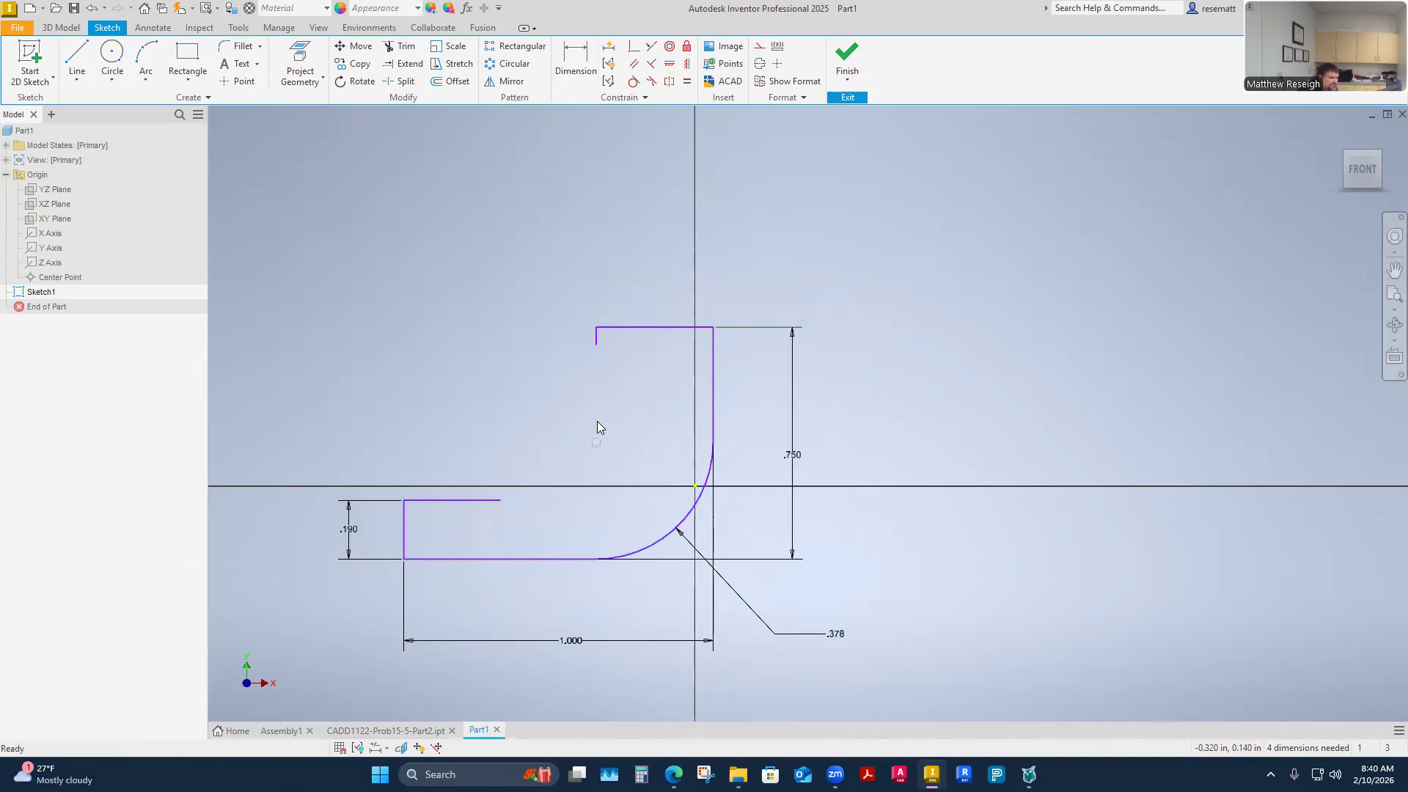
Delete the outer bend arc together with its radius dimension
{"action": "right_click", "coordinate": [597, 421]}
{"action": "key", "text": "Escape"}
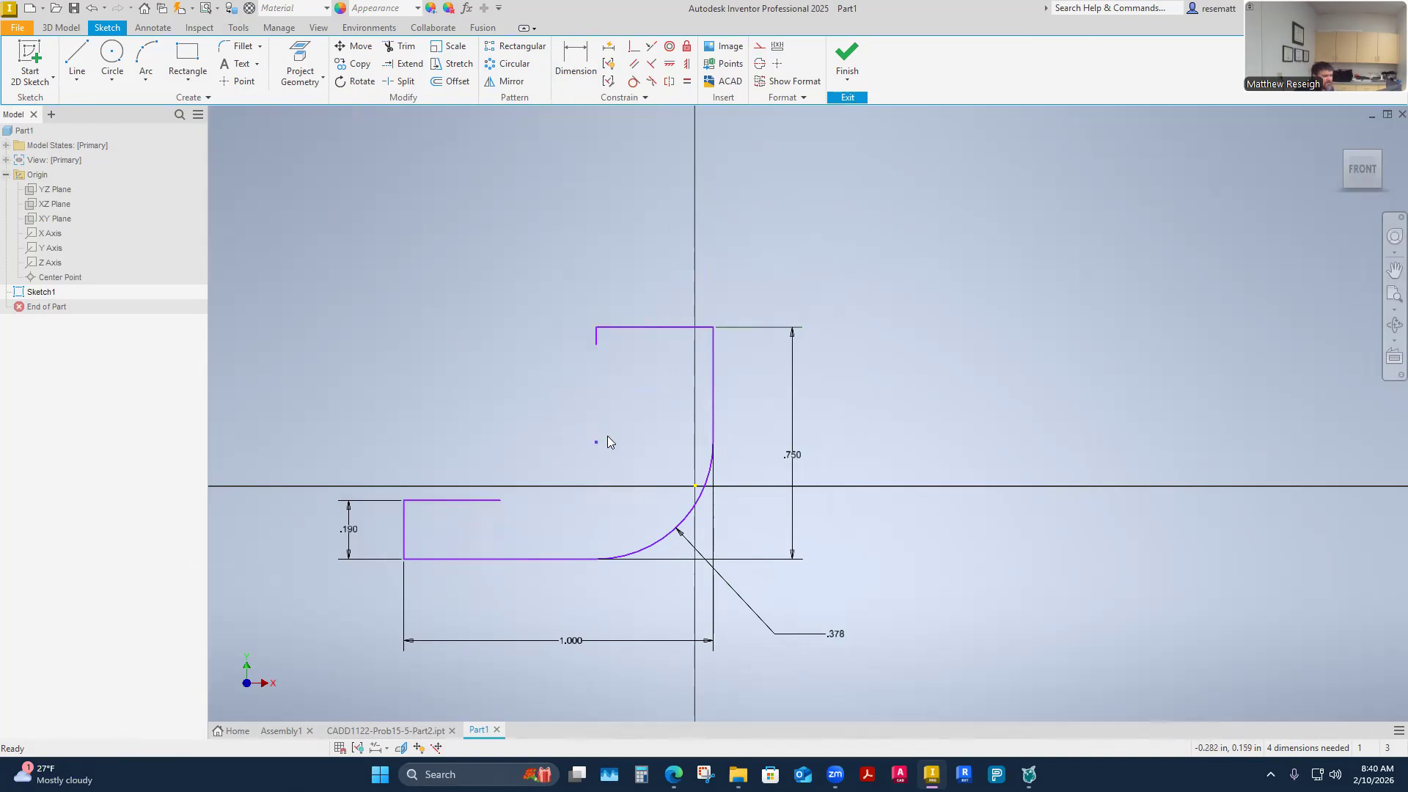
{"action": "left_click", "coordinate": [652, 552]}
{"action": "key", "text": "Delete"}
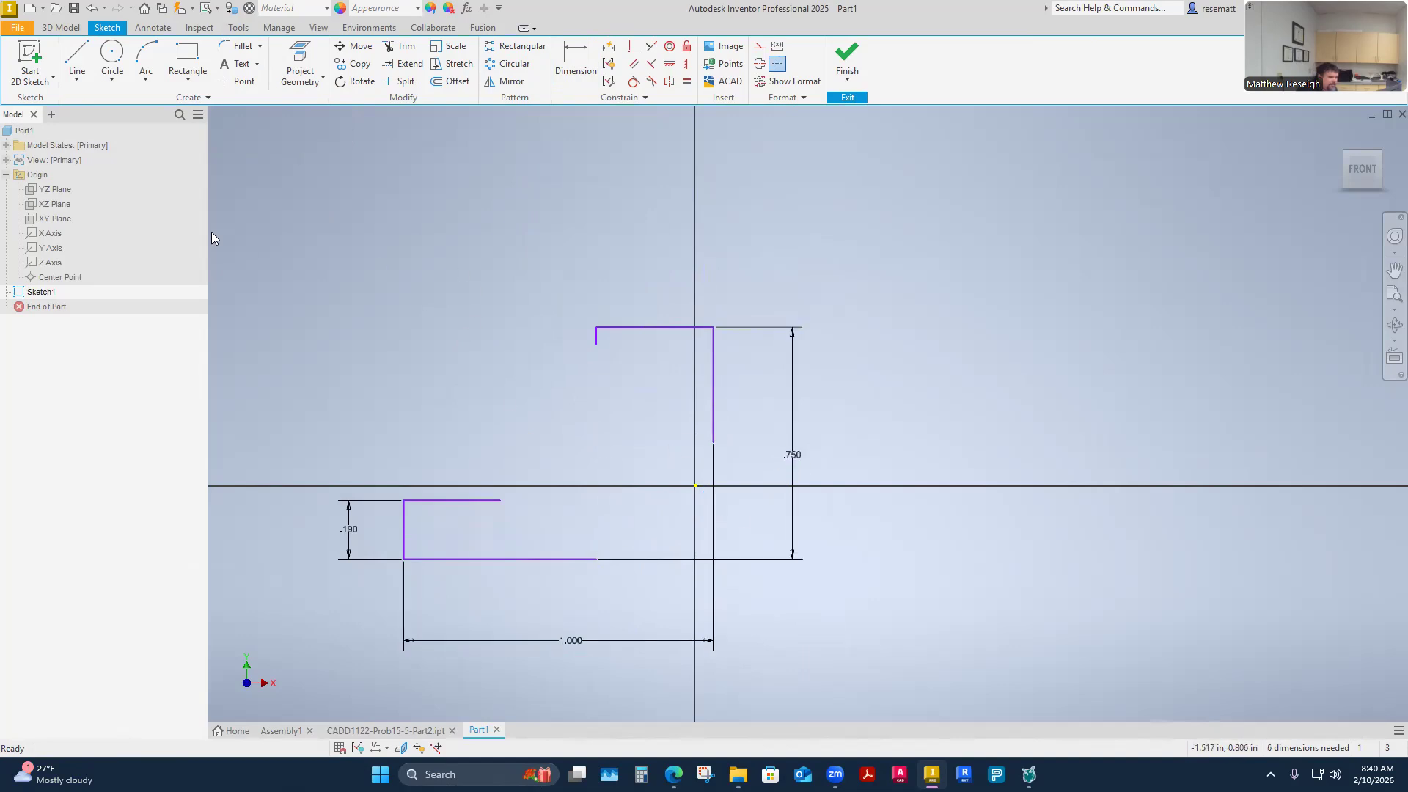
Draw a new tangent inner bend arc from the free end of the horizontal leg's upper line, curving up toward the vertical leg
{"action": "left_click", "coordinate": [77, 58]}
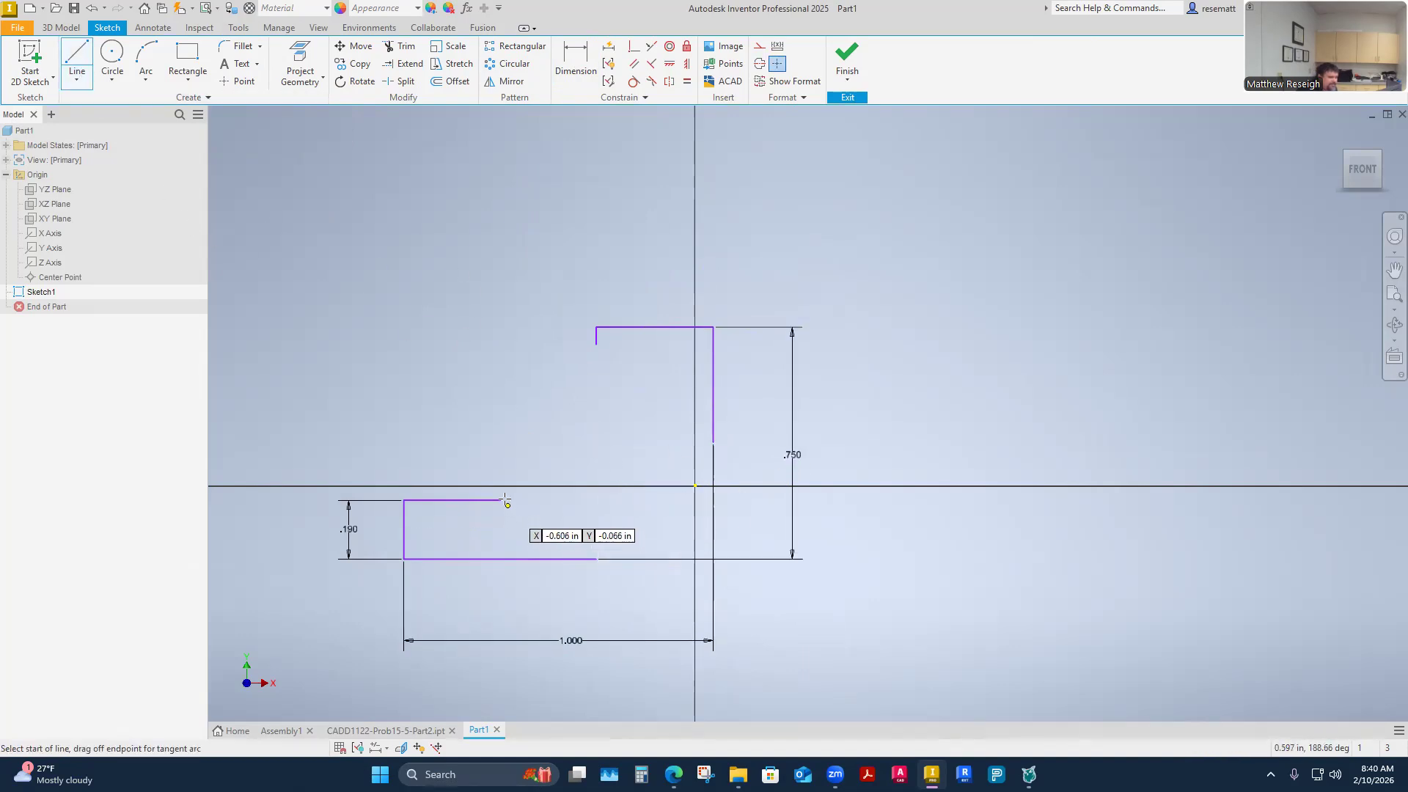
{"action": "left_click_drag", "start_coordinate": [498, 500], "coordinate": [579, 431]}
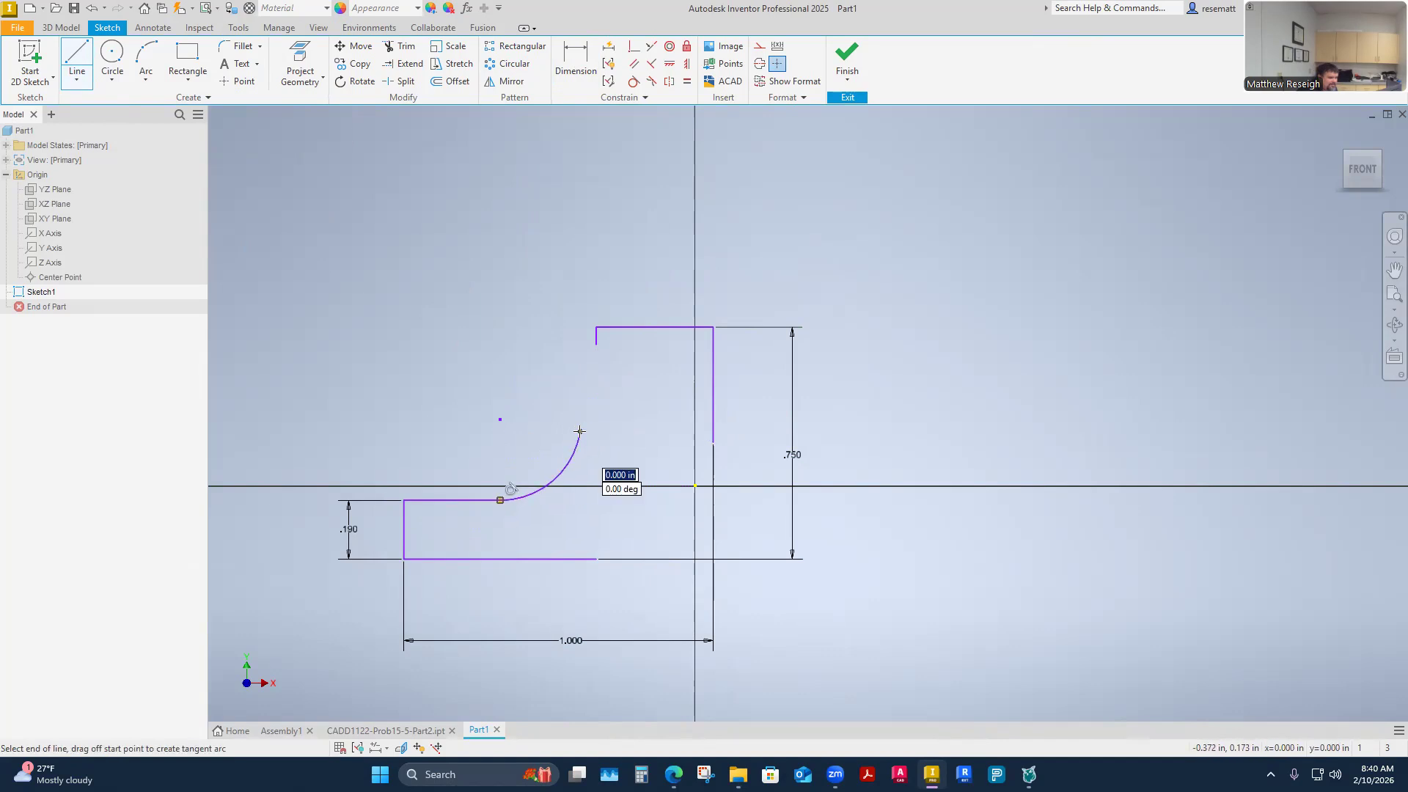
{"action": "right_click", "coordinate": [580, 437]}
{"action": "left_click", "coordinate": [598, 460]}
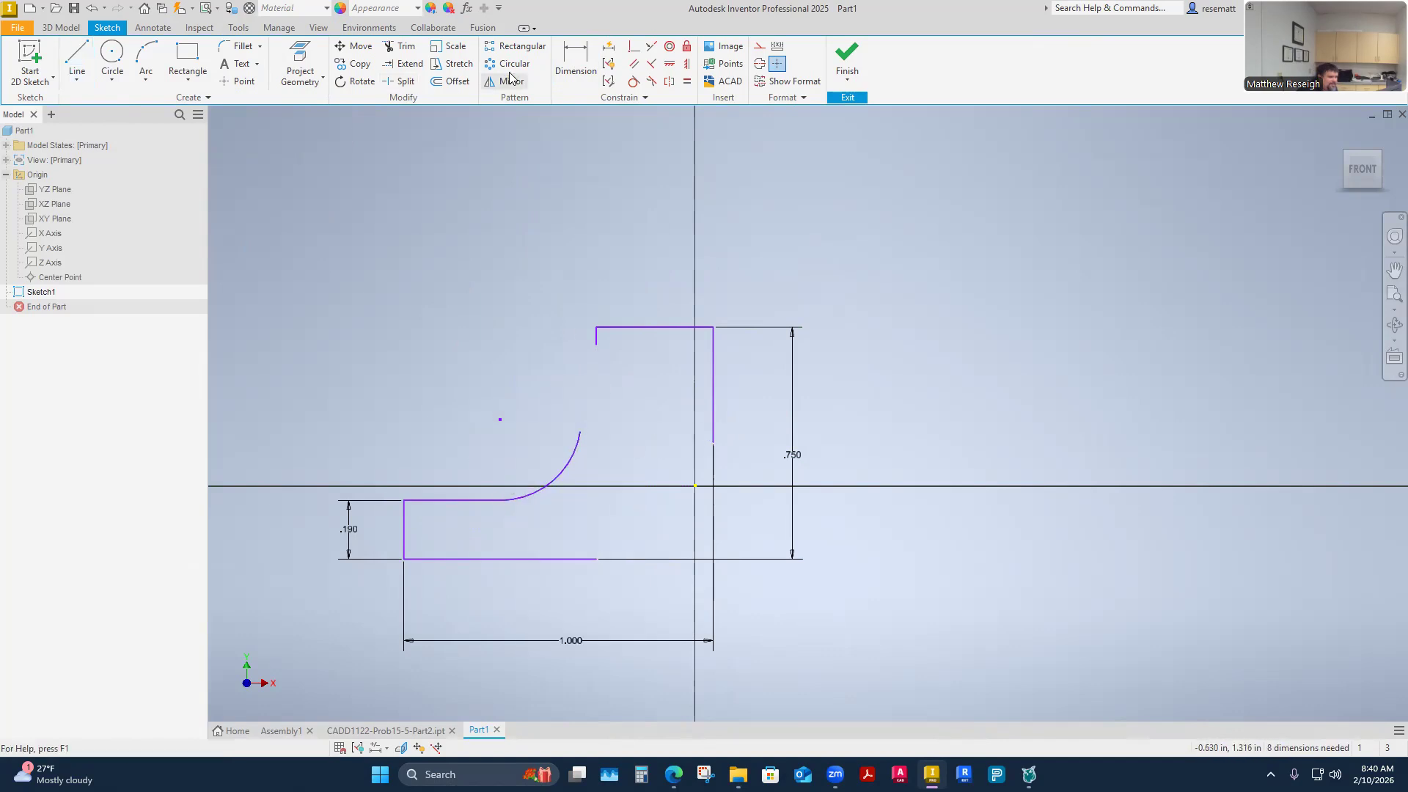
Apply a coincident constraint between the lower end of the inner vertical line and the new inner arc's free endpoint
{"action": "left_click", "coordinate": [630, 46]}
{"action": "left_click", "coordinate": [596, 344]}
{"action": "left_click", "coordinate": [579, 432]}
{"action": "right_click", "coordinate": [483, 357]}
{"action": "left_click", "coordinate": [543, 356]}
Dimension the new inner bend arc's radius as 0.188 in
{"action": "key", "text": "d"}
{"action": "left_click", "coordinate": [574, 475]}
{"action": "left_click", "coordinate": [519, 396]}
{"action": "type", "text": ".188"}
{"action": "key", "text": "Return"}
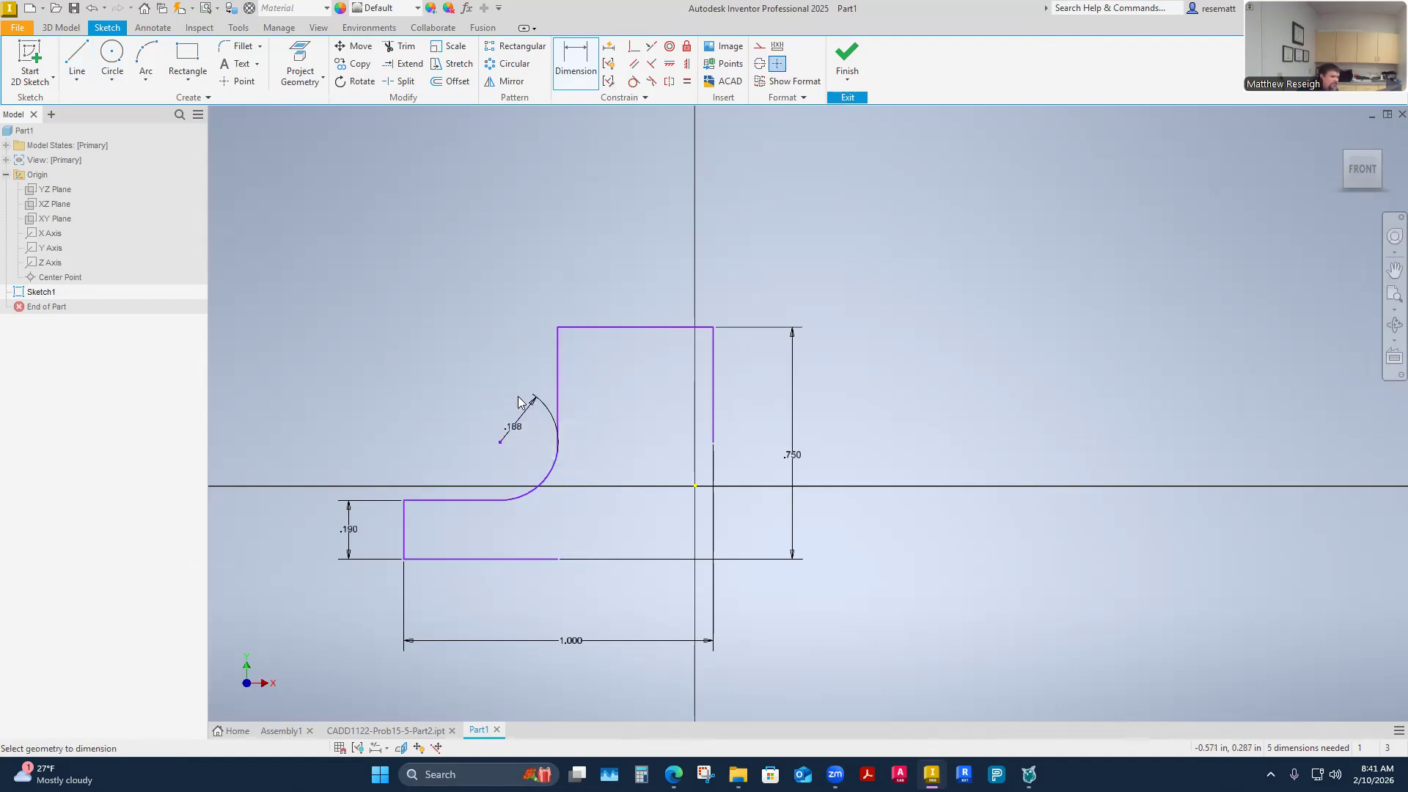
Draw a tangent outer bend arc from the free end of the horizontal leg's lower line, curving up toward the outer vertical line
{"action": "key", "text": "Escape"}
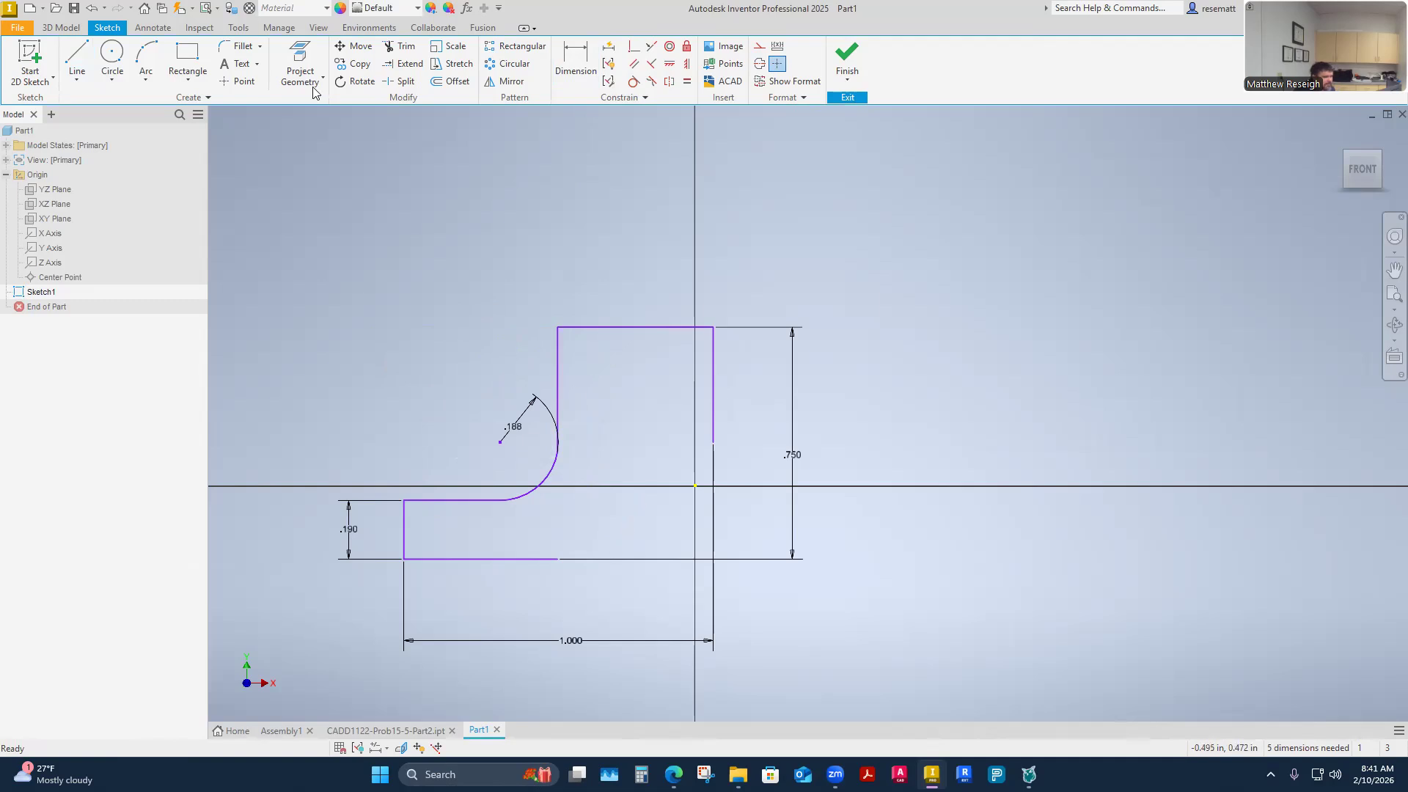
{"action": "left_click", "coordinate": [77, 58]}
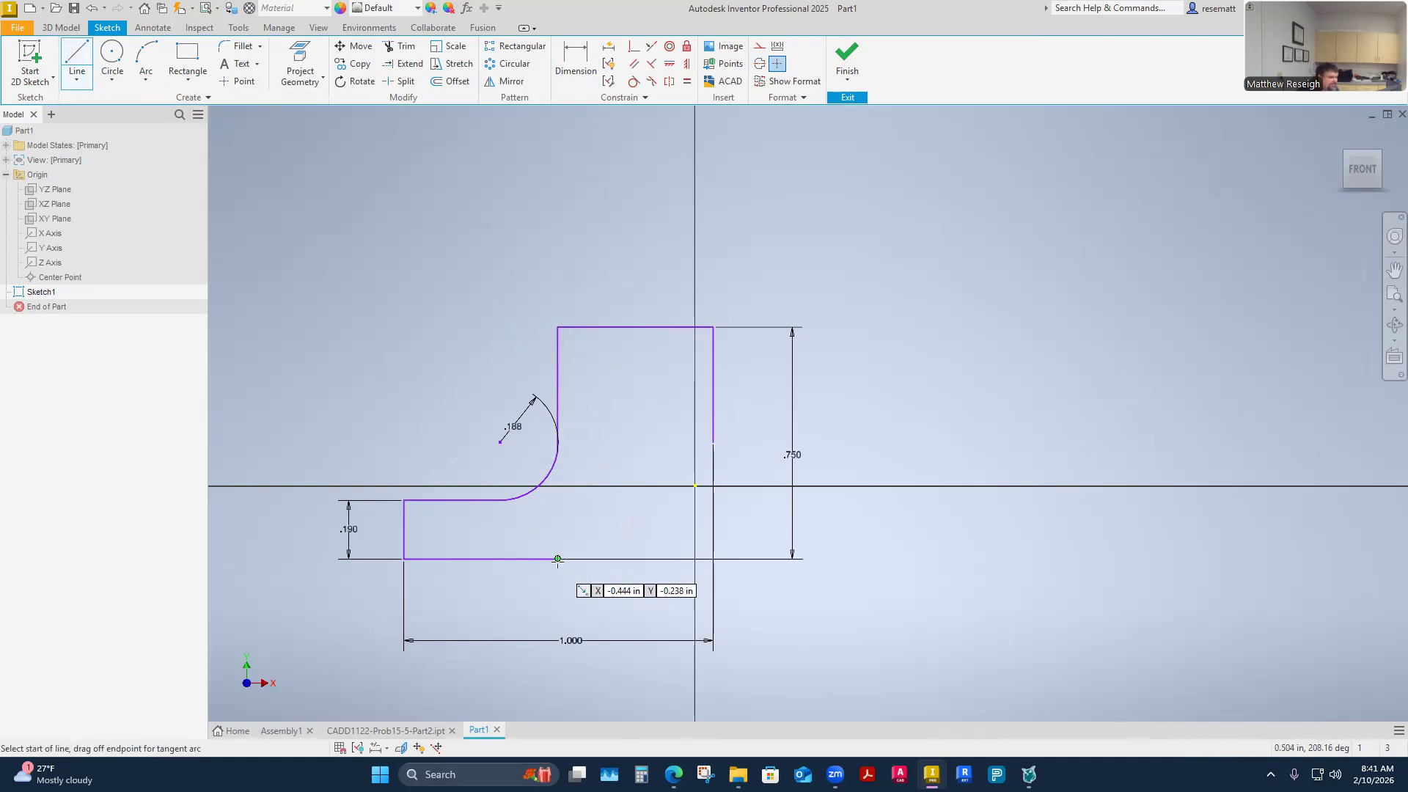
{"action": "left_click_drag", "start_coordinate": [557, 559], "coordinate": [723, 476]}
{"action": "right_click", "coordinate": [723, 476]}
{"action": "left_click", "coordinate": [787, 479]}
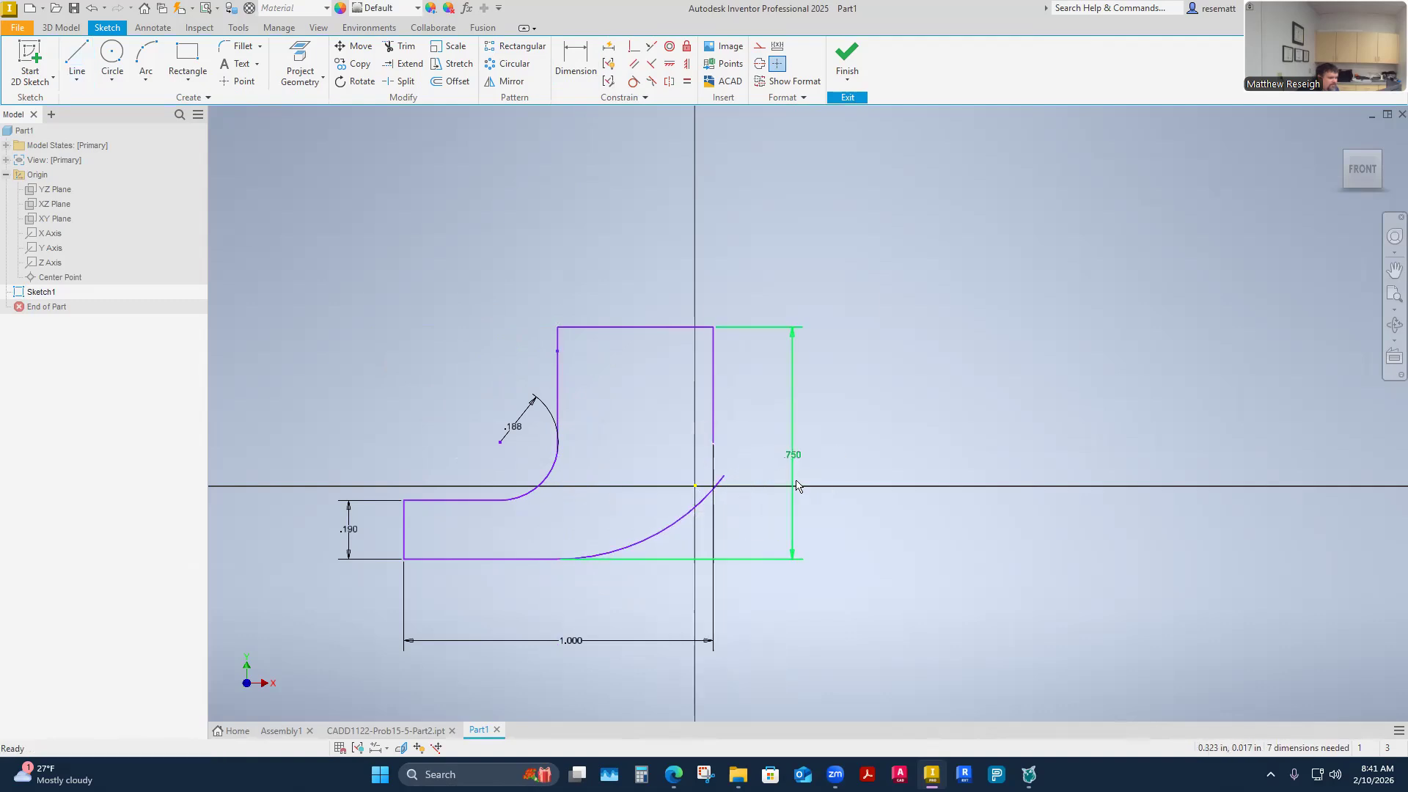
Apply a coincident constraint between the lower end of the outer vertical line and the outer arc's free endpoint
{"action": "left_click", "coordinate": [635, 50]}
{"action": "left_click", "coordinate": [715, 446]}
{"action": "left_click", "coordinate": [724, 476]}
Dimension the outer bend arc's radius as 0.378 in
{"action": "left_click", "coordinate": [575, 61]}
{"action": "left_click", "coordinate": [661, 540]}
{"action": "left_click", "coordinate": [755, 601]}
{"action": "type", "text": ".378"}
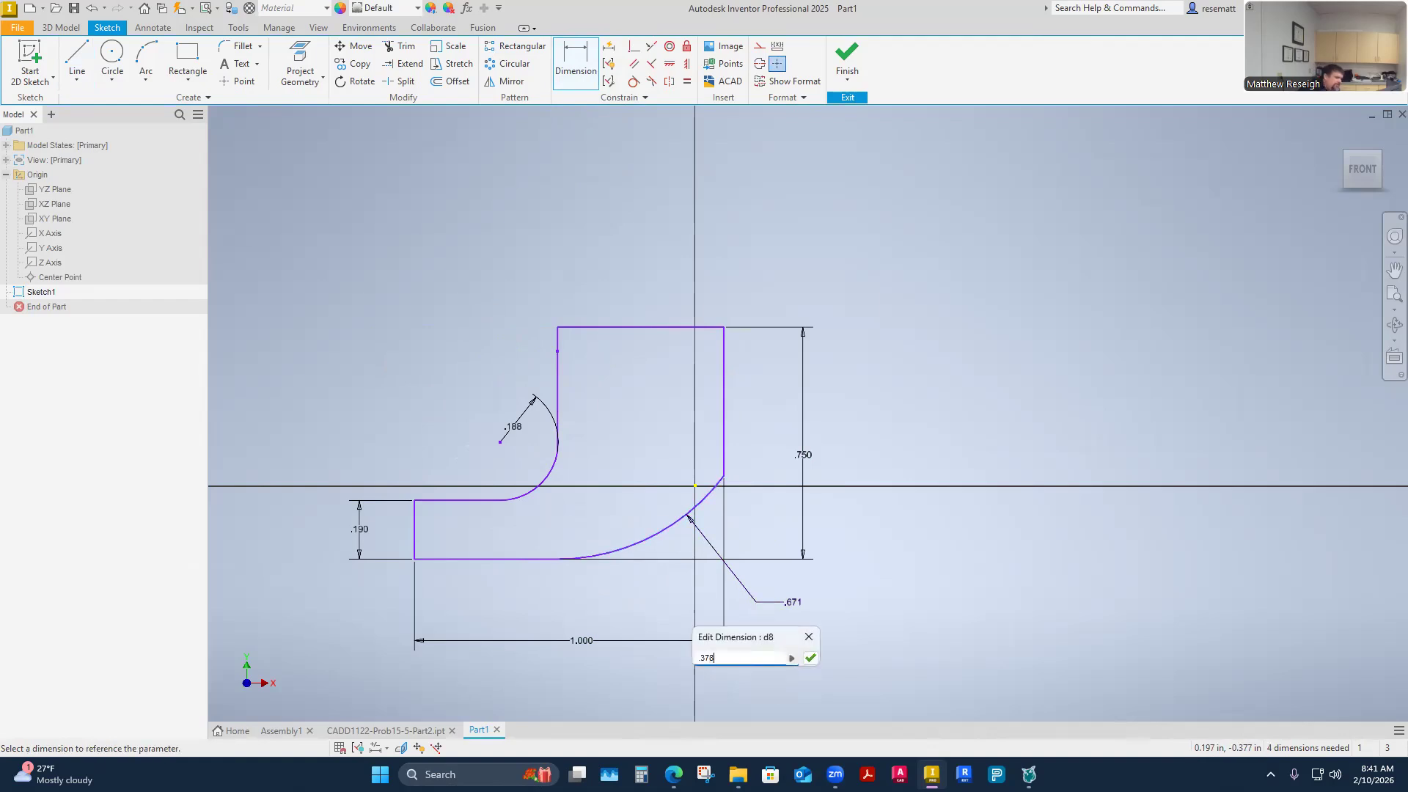
{"action": "key", "text": "Return"}
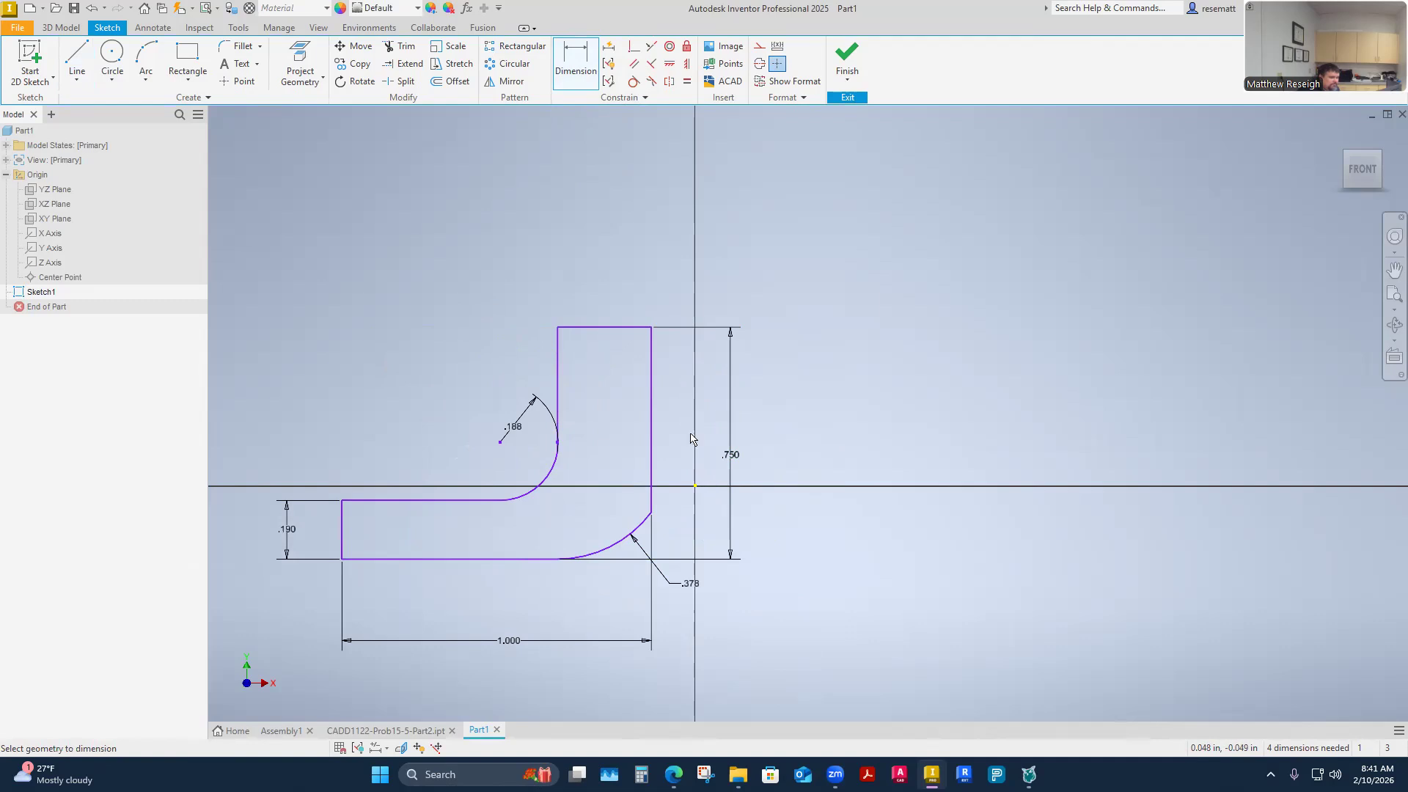
Dimension the vertical leg's top edge and link its value to the horizontal leg's thickness dimension, d2
{"action": "left_click", "coordinate": [635, 327]}
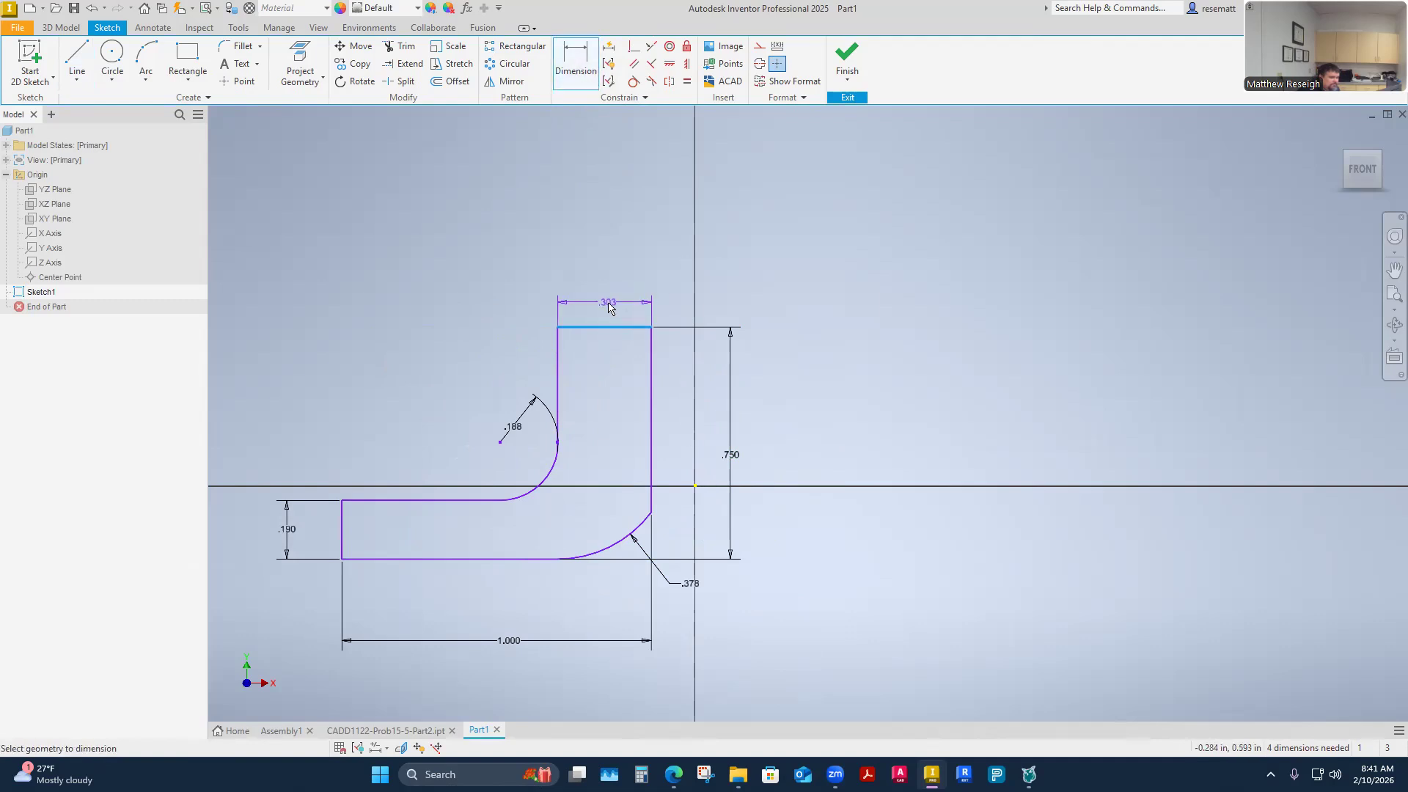
{"action": "left_click", "coordinate": [608, 308]}
{"action": "left_click", "coordinate": [279, 546]}
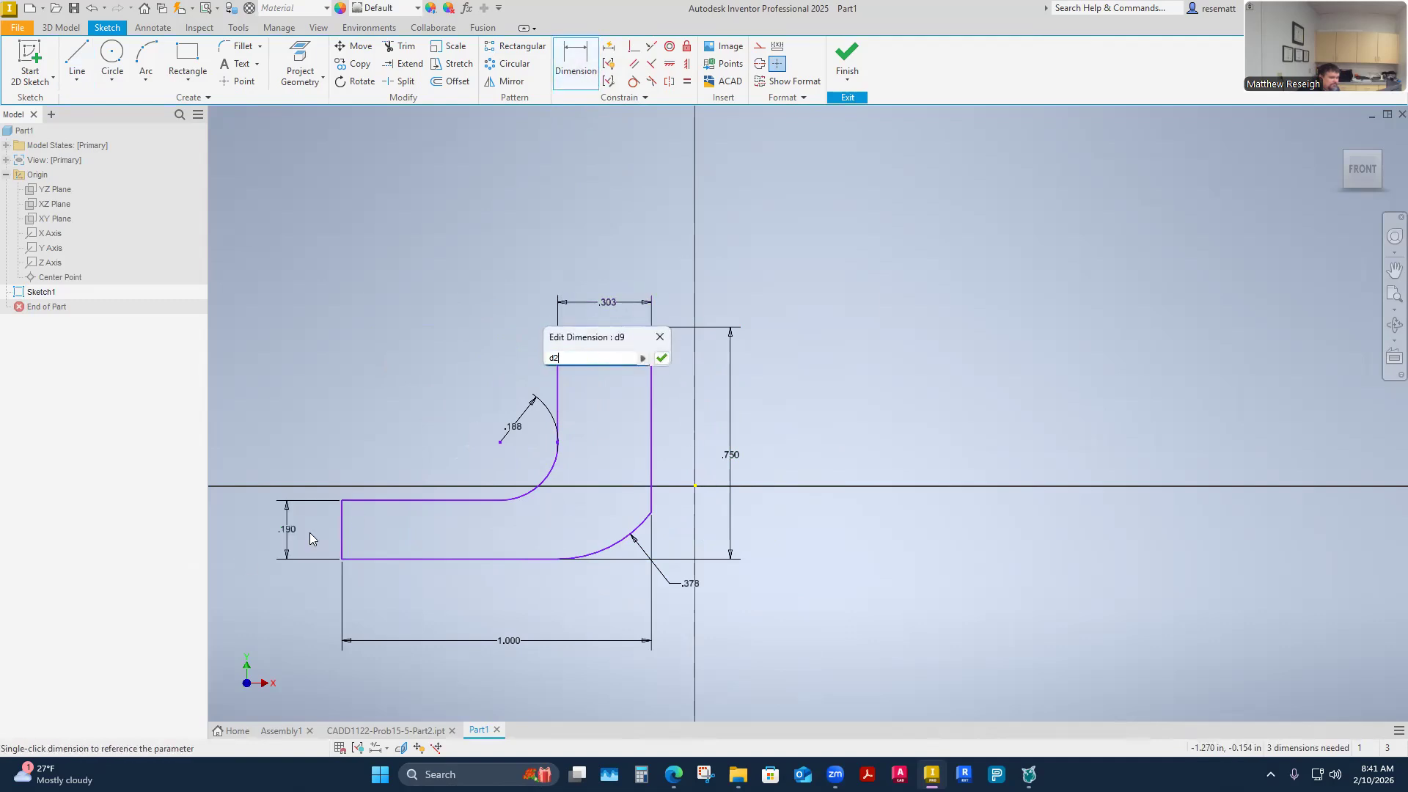
{"action": "left_click", "coordinate": [661, 358]}
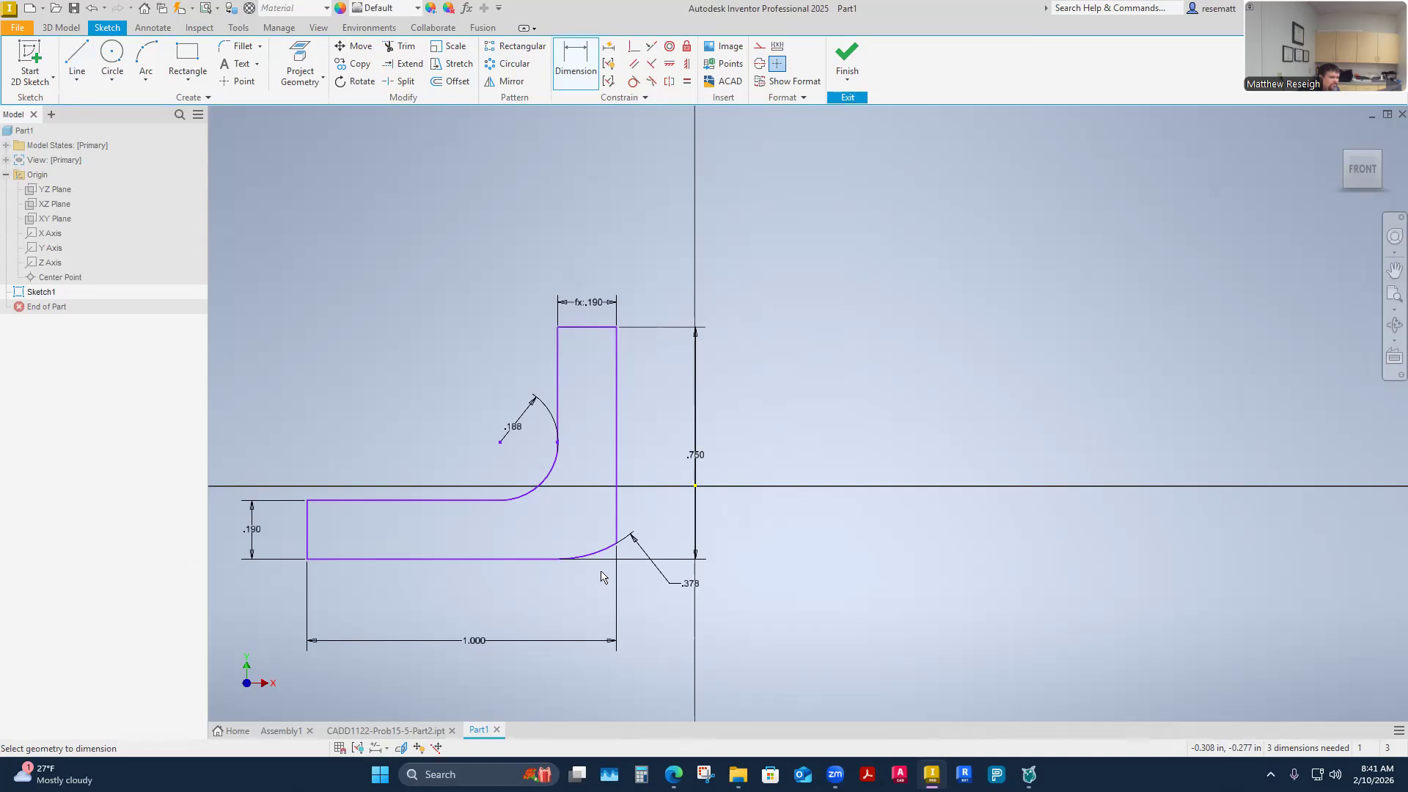
Try to apply a tangent constraint between the outer bend arc and the outer vertical line
{"action": "left_click", "coordinate": [633, 81]}
{"action": "left_click", "coordinate": [605, 540]}
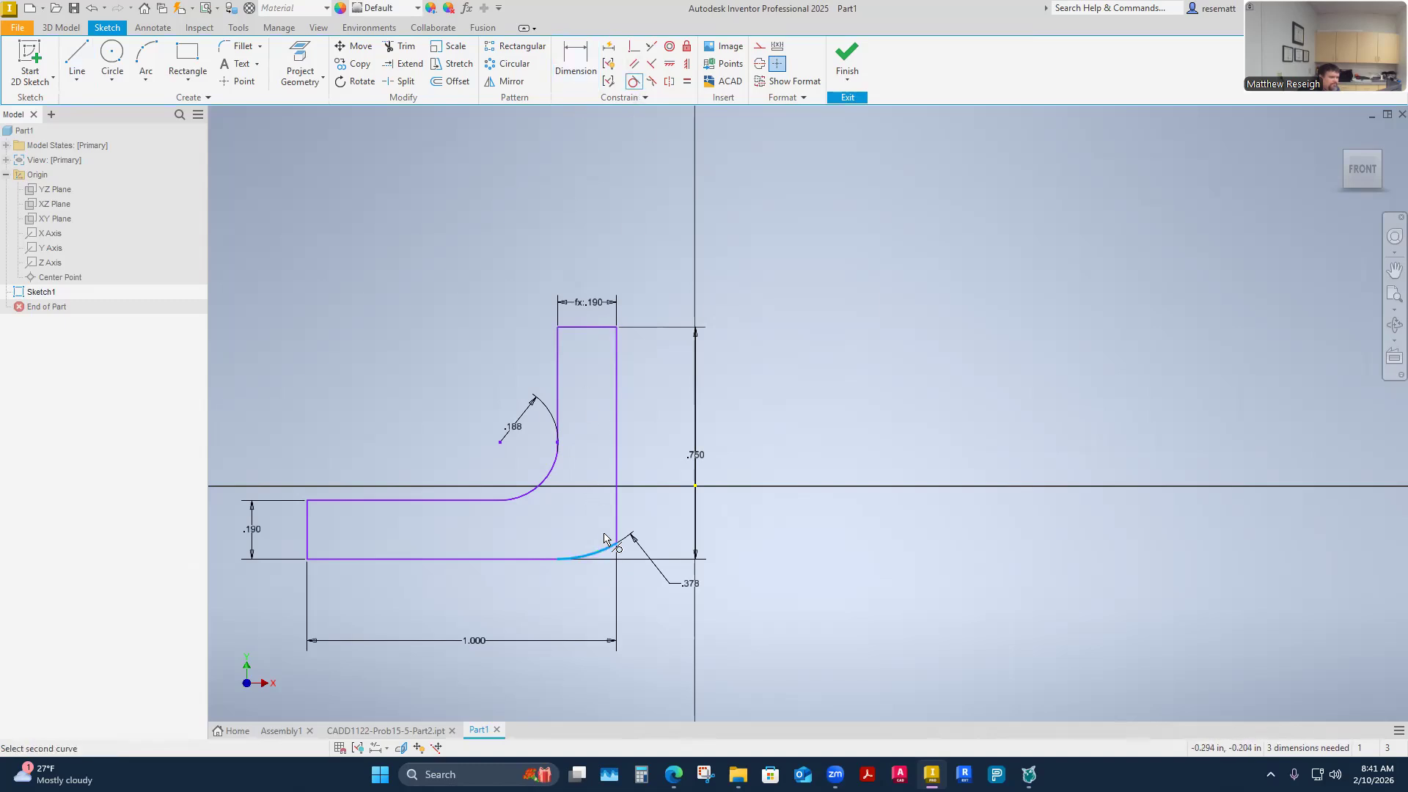
{"action": "left_click", "coordinate": [617, 521]}
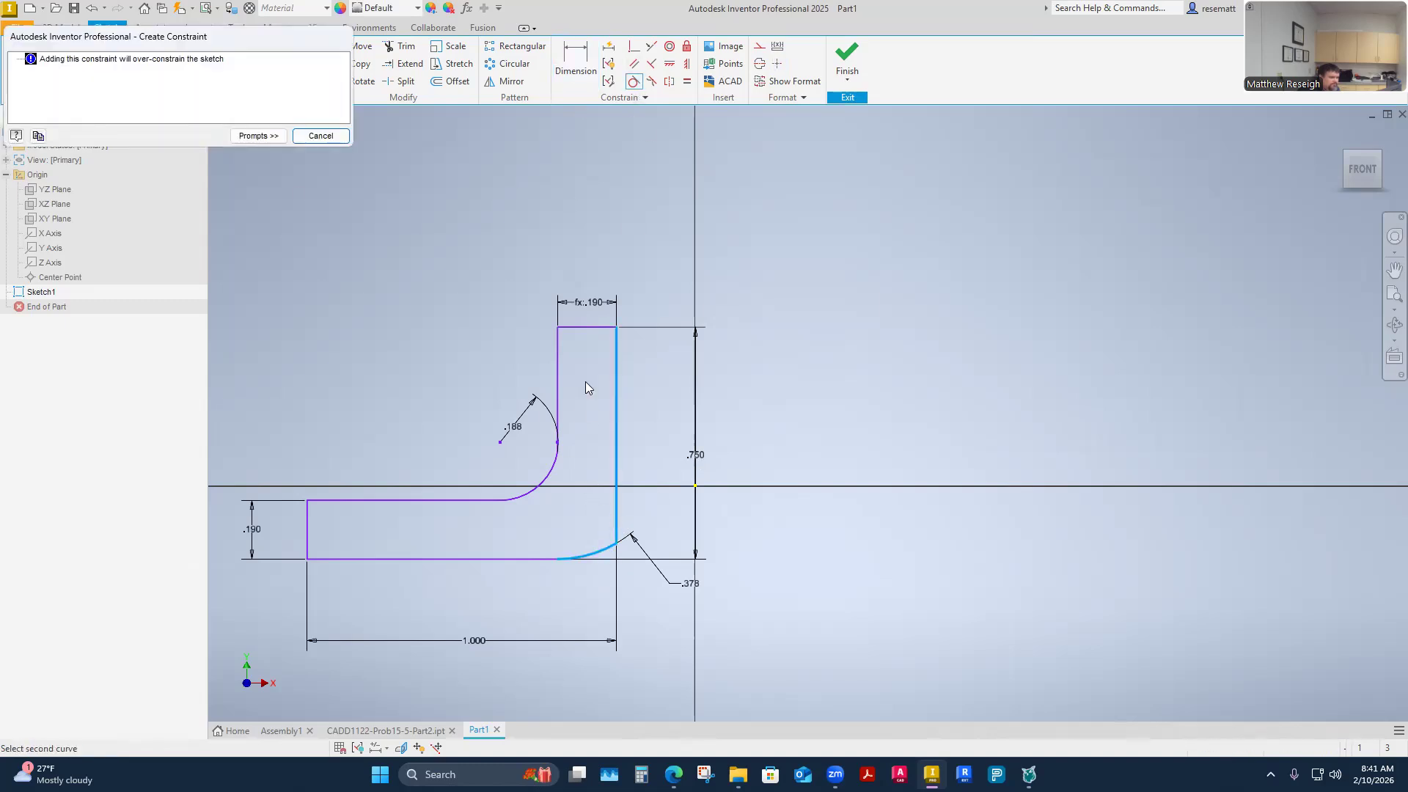
{"action": "left_click", "coordinate": [319, 136]}
Delete the outer bend arc together with its radius dimension
{"action": "scroll", "coordinate": [571, 554], "scroll_direction": "up", "scroll_amount": 5}
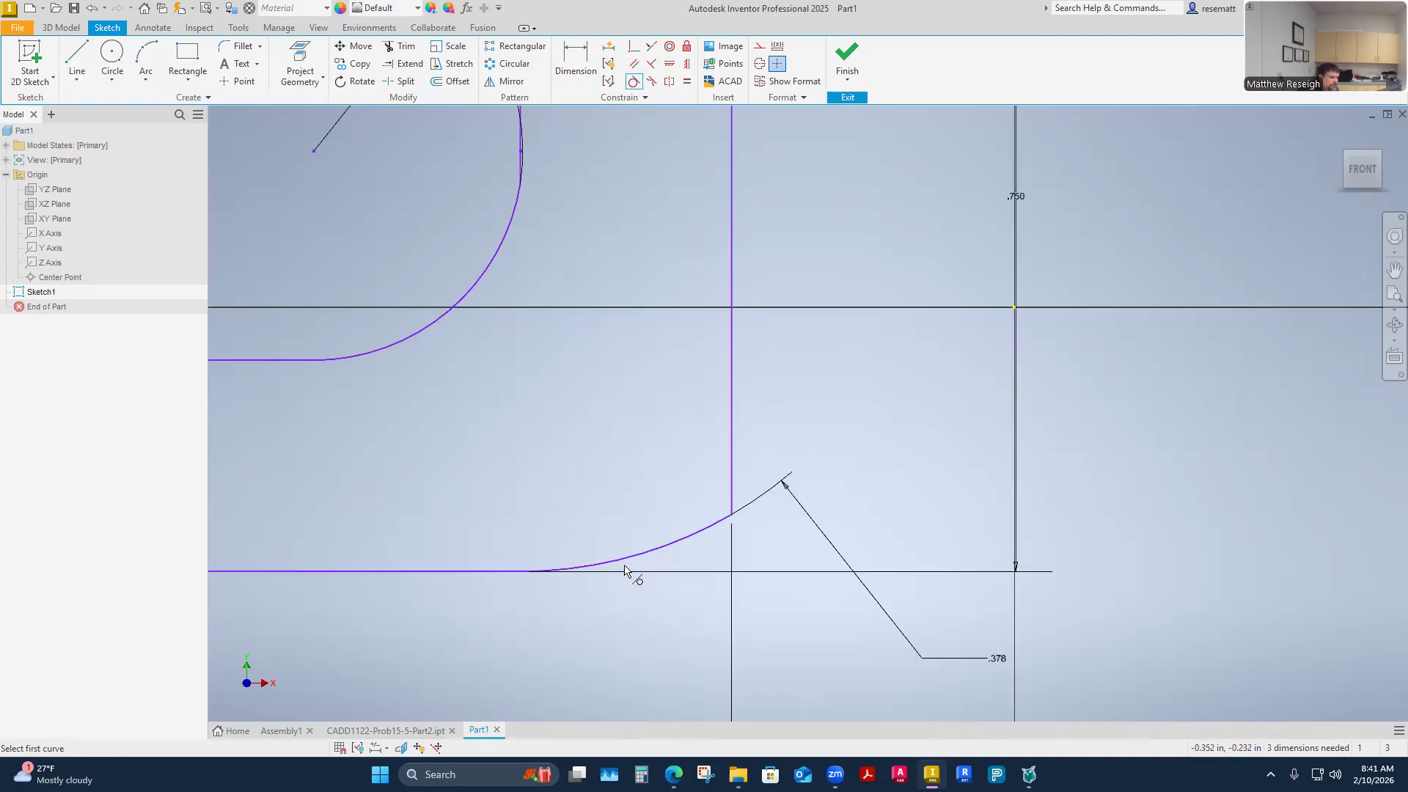
{"action": "key", "text": "Escape"}
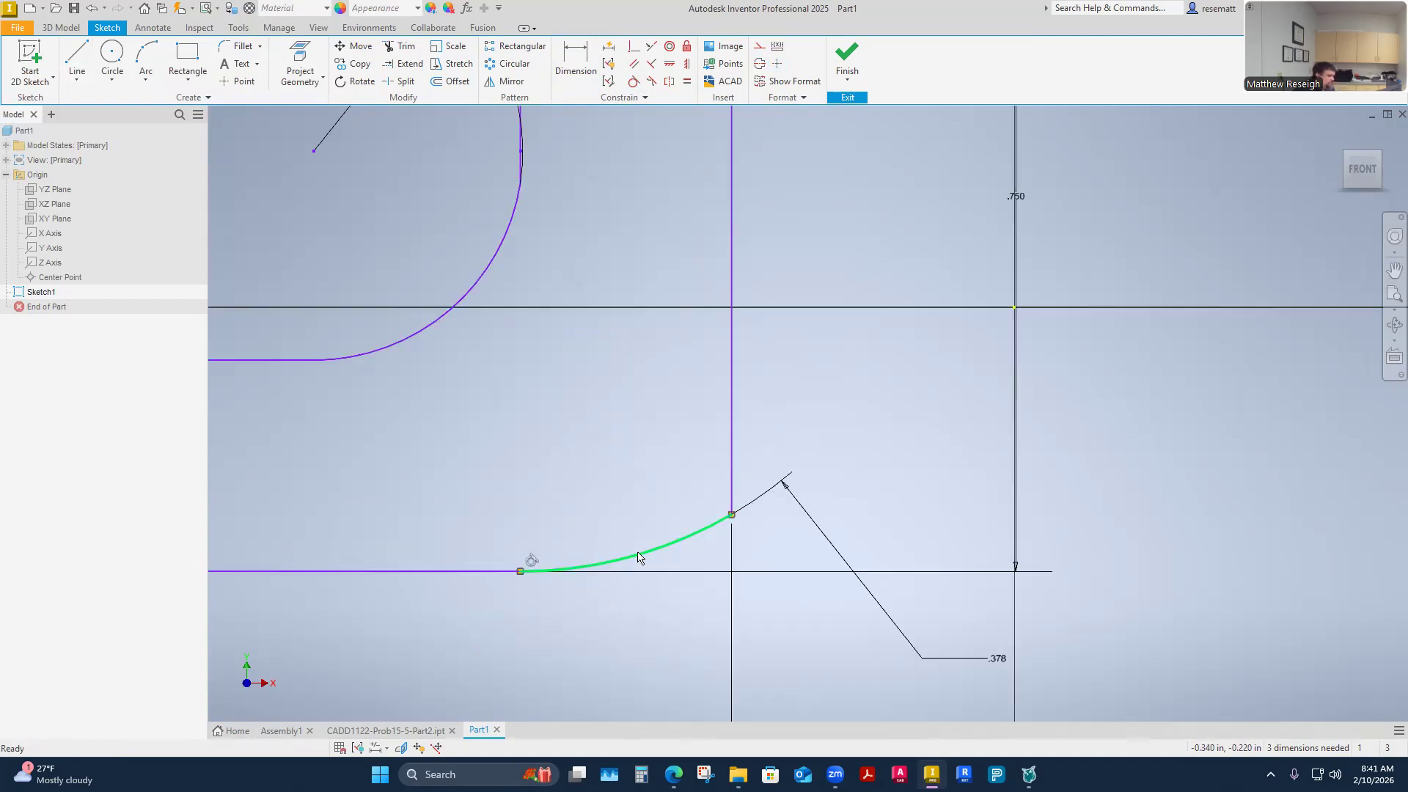
{"action": "left_click", "coordinate": [637, 557]}
{"action": "key", "text": "Delete"}
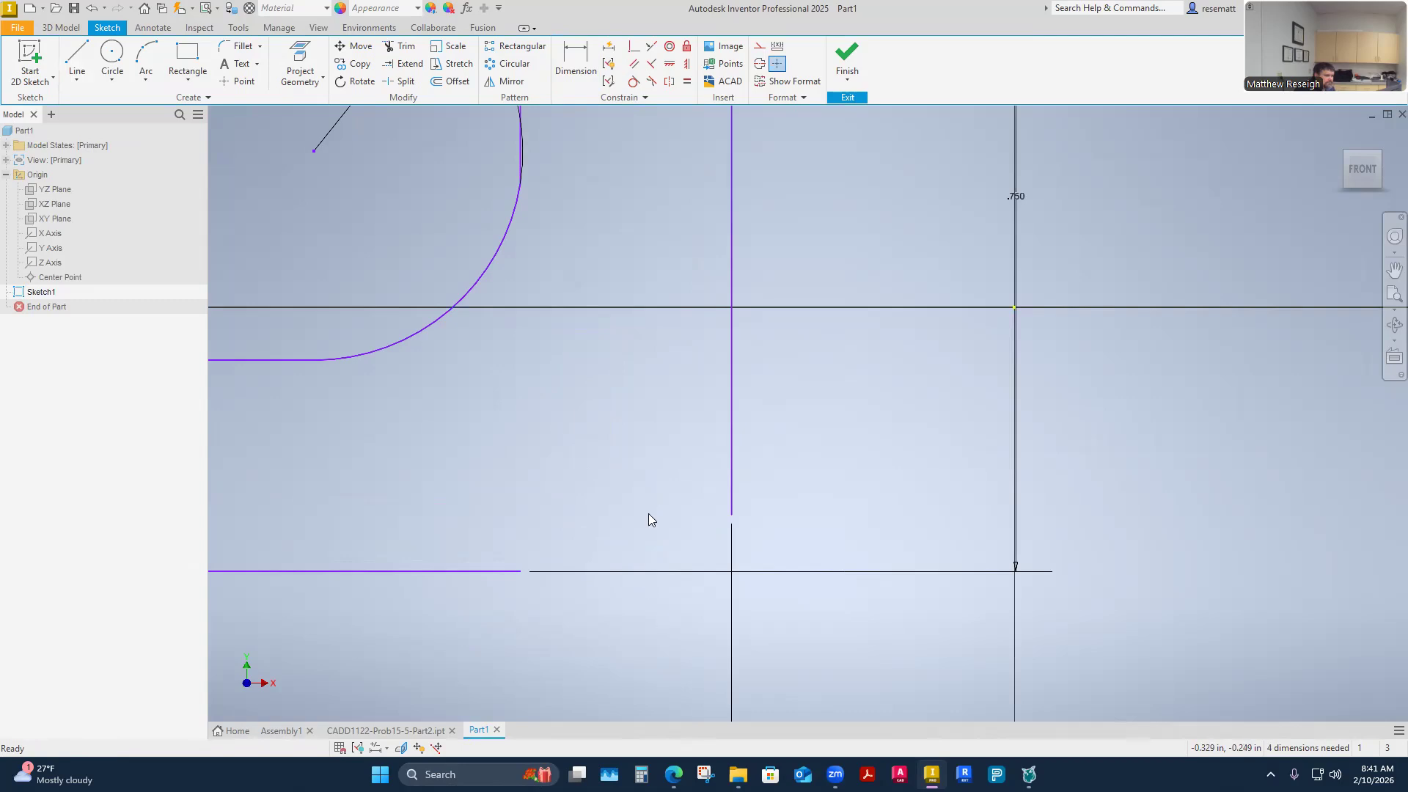
Try to make the free ends of the lower horizontal line and the outer vertical line coincident
{"action": "left_click", "coordinate": [634, 46]}
{"action": "left_click", "coordinate": [522, 571]}
{"action": "left_click", "coordinate": [732, 517]}
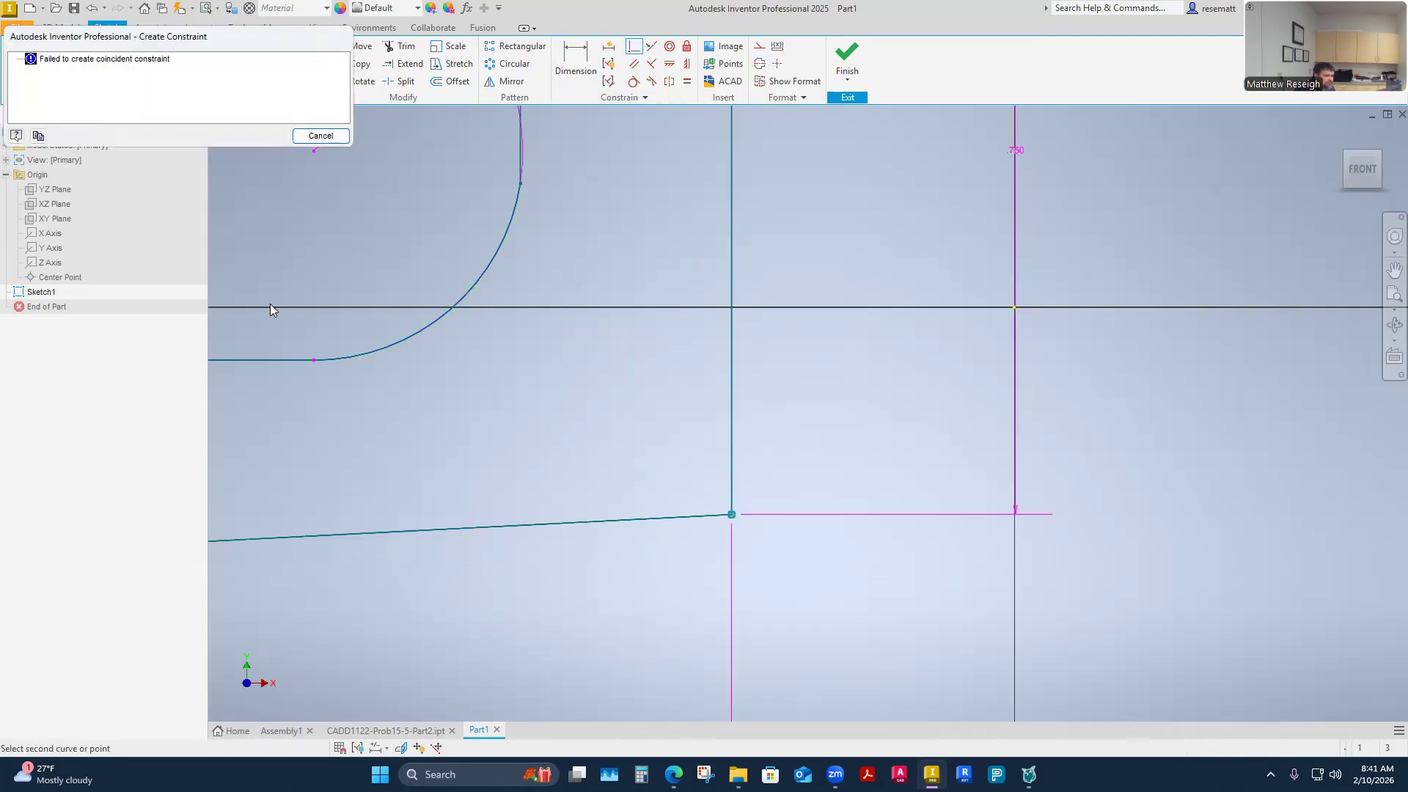
{"action": "left_click", "coordinate": [321, 136]}
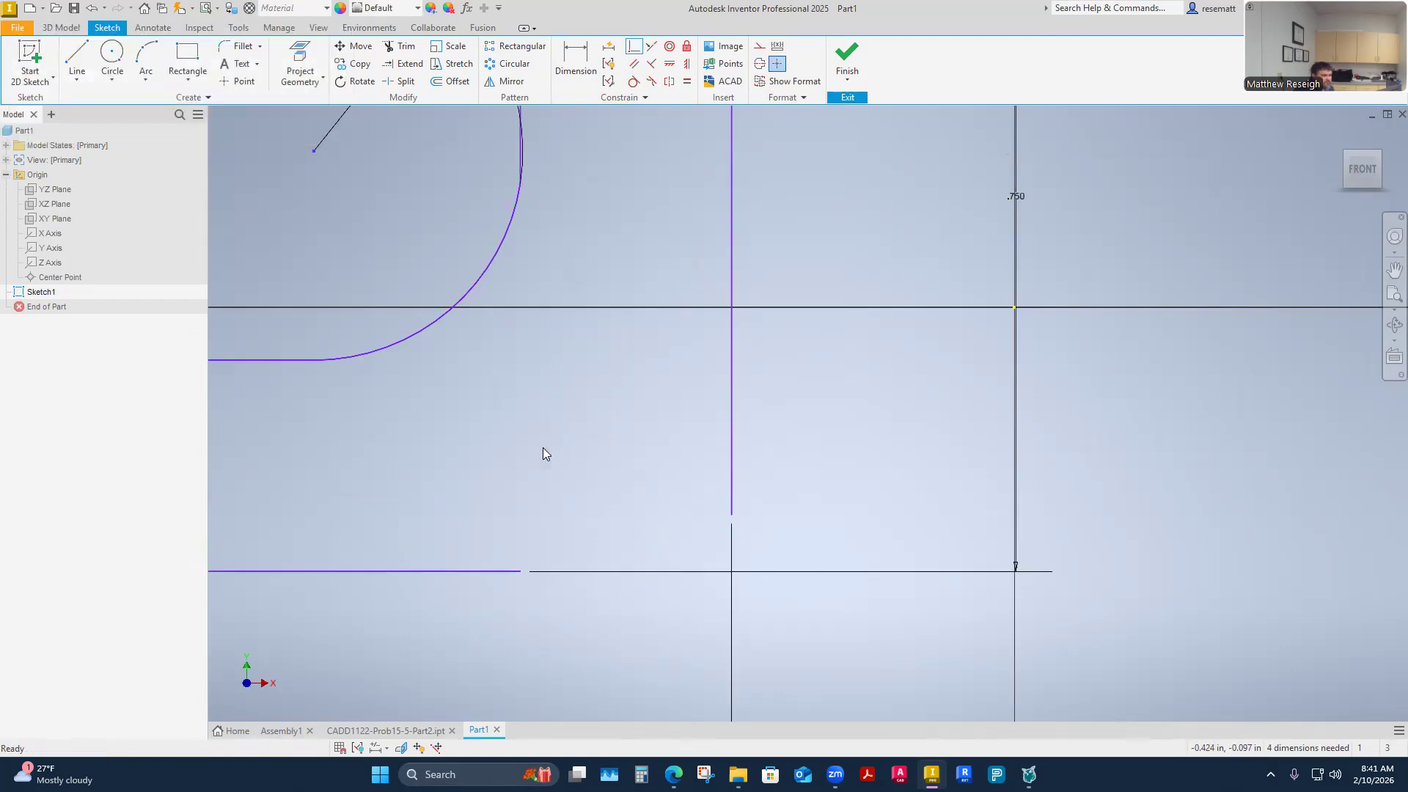
Try to stretch the free end of the lower horizontal line toward the outer vertical line
{"action": "left_click_drag", "start_coordinate": [519, 572], "coordinate": [758, 580]}
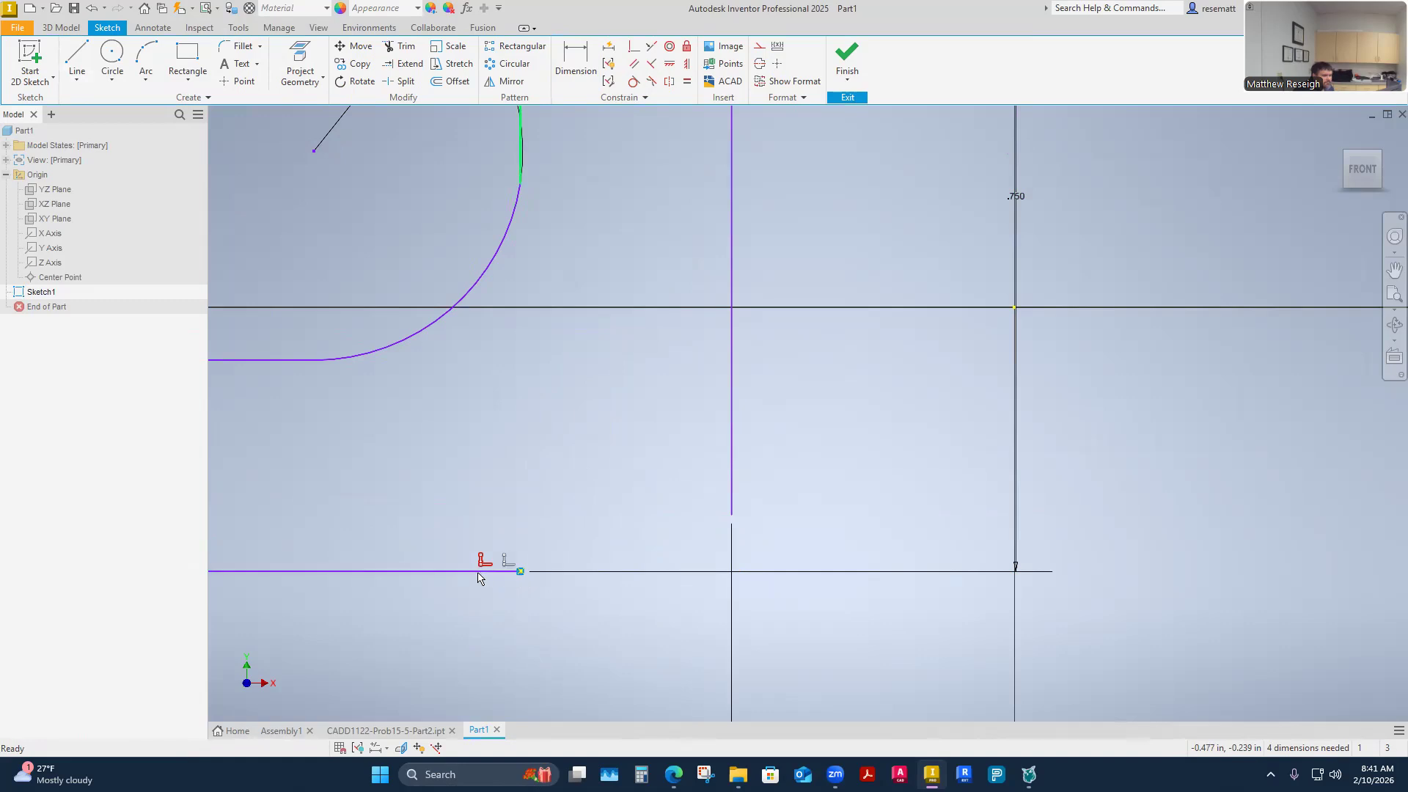
{"action": "left_click_drag", "start_coordinate": [504, 569], "coordinate": [661, 576]}
{"action": "left_click_drag", "start_coordinate": [519, 571], "coordinate": [636, 577]}
{"action": "scroll", "coordinate": [580, 529], "scroll_direction": "up", "scroll_amount": 2}
{"action": "scroll", "coordinate": [606, 548], "scroll_direction": "down", "scroll_amount": 5}
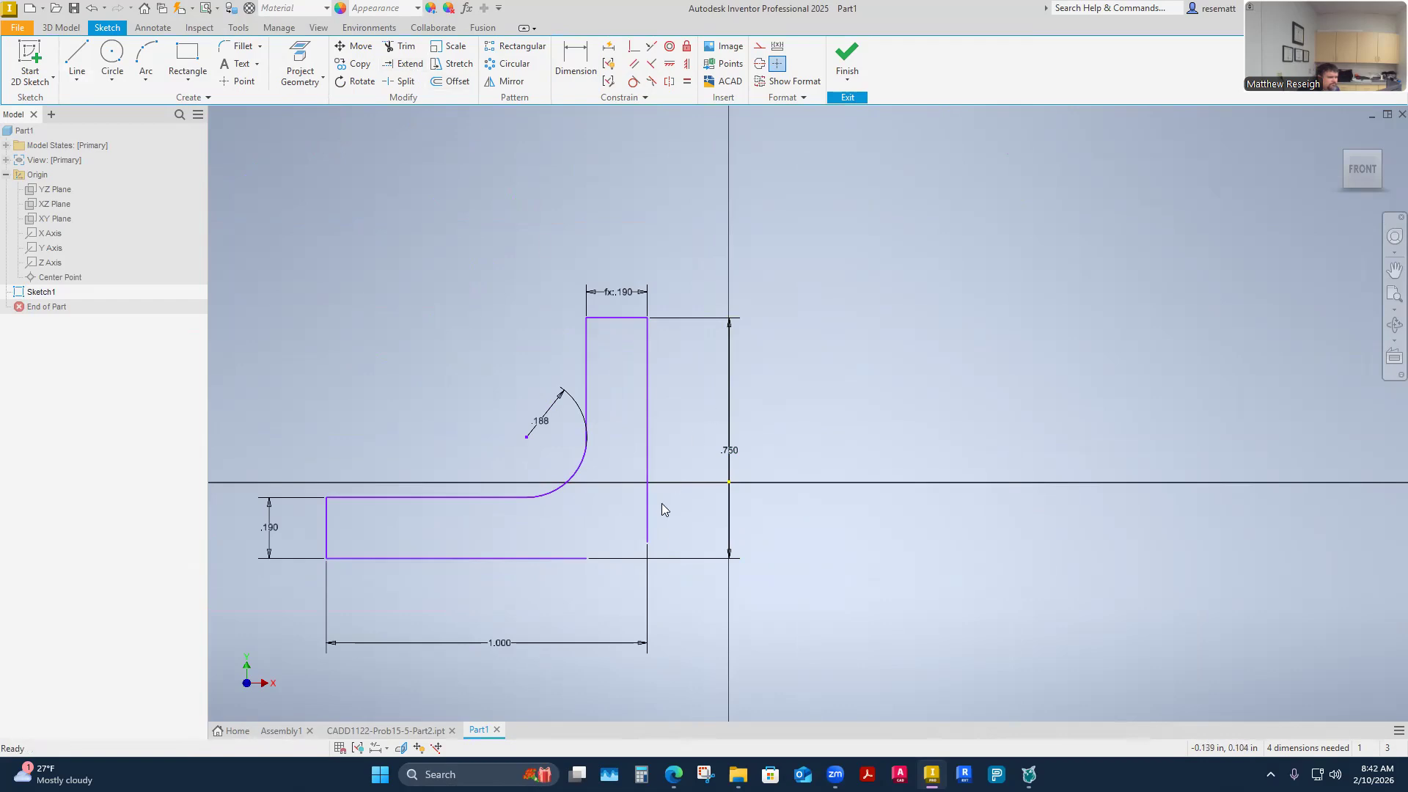
Delete the 1.000 overall length dimension and stretch the outer vertical line down past the level of the lower horizontal line
{"action": "left_click", "coordinate": [648, 529]}
{"action": "left_click", "coordinate": [503, 641]}
{"action": "key", "text": "Delete"}
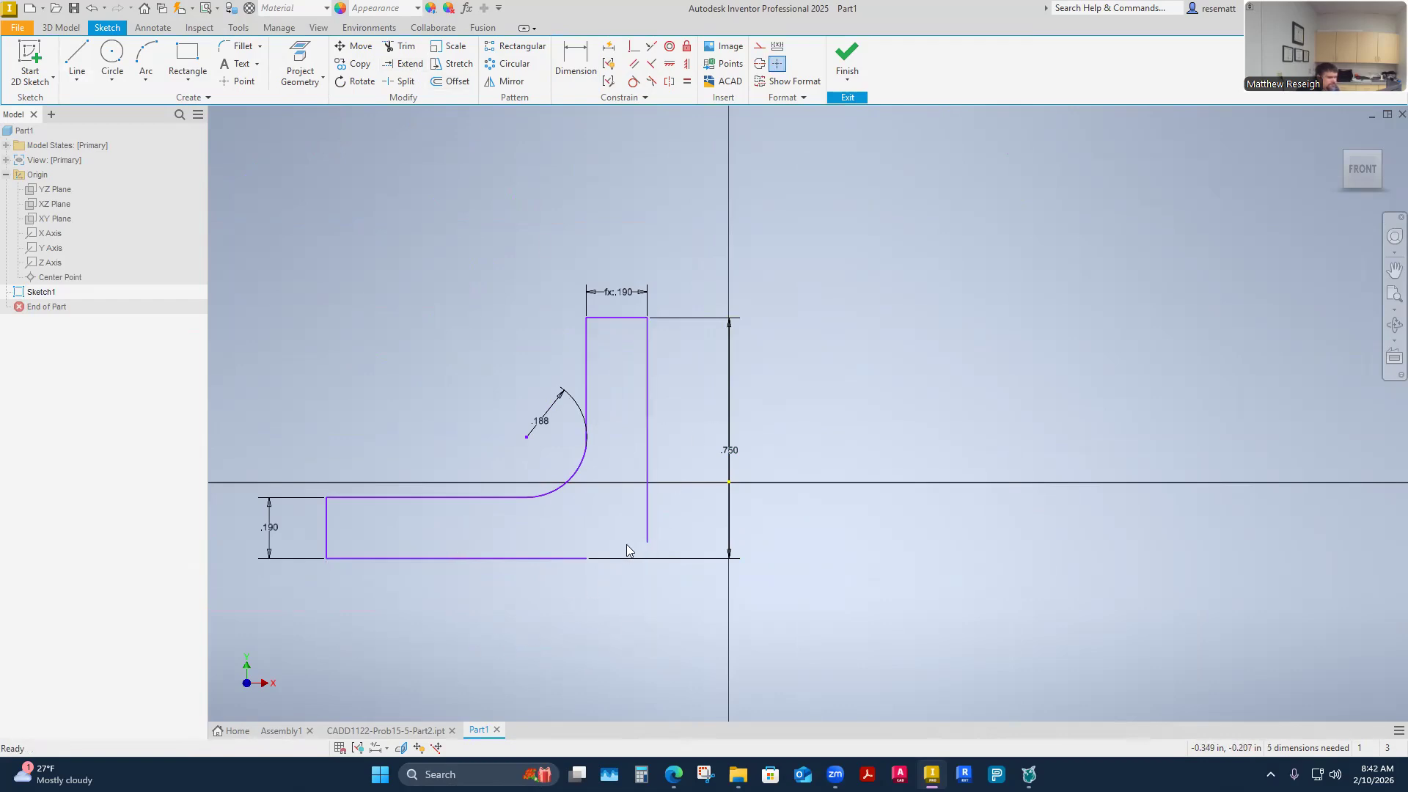
{"action": "left_click_drag", "start_coordinate": [646, 543], "coordinate": [646, 581]}
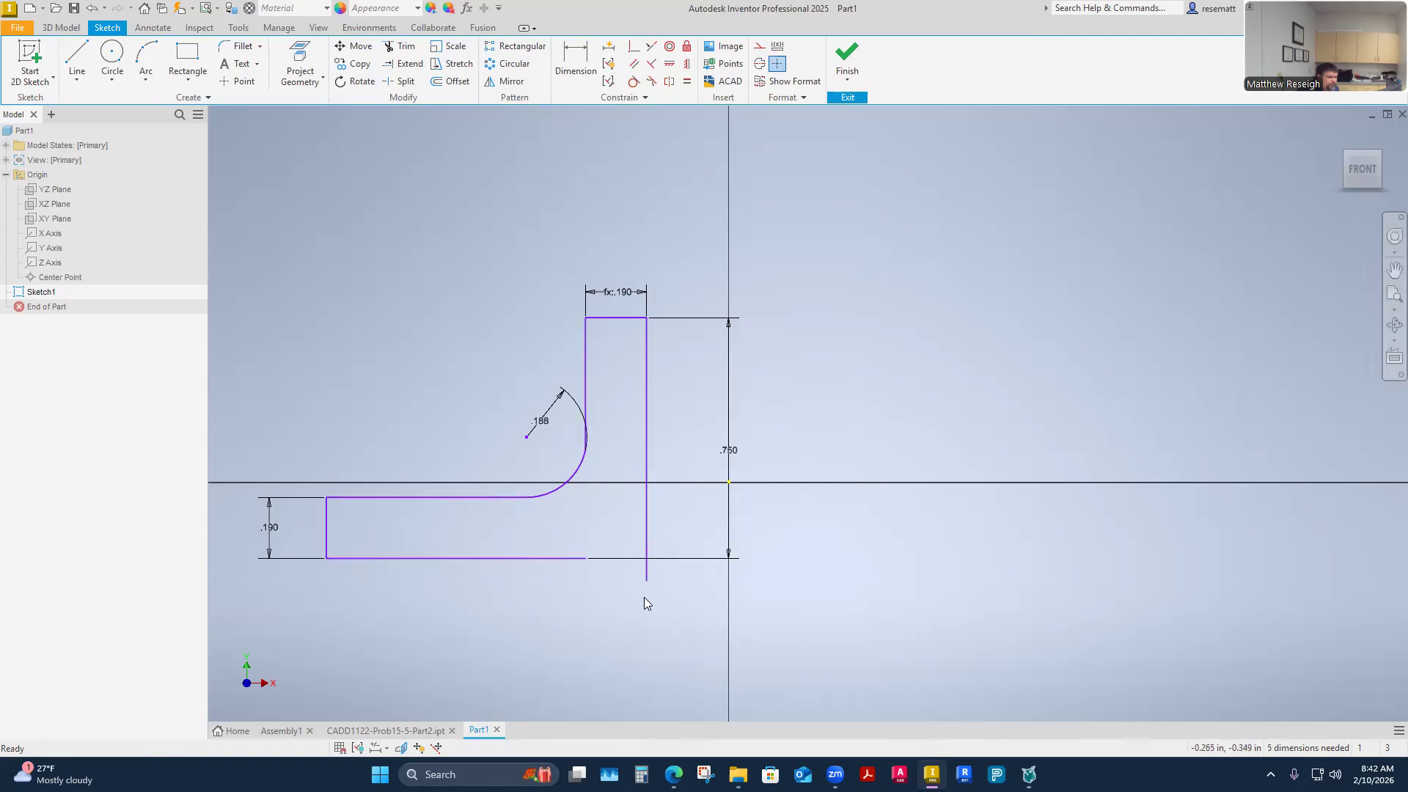
Extend the lower horizontal line to the outer vertical line and trim the vertical overhang to form a sharp outer corner
{"action": "left_click", "coordinate": [404, 63]}
{"action": "left_click", "coordinate": [555, 561]}
{"action": "right_click", "coordinate": [583, 605]}
{"action": "left_click", "coordinate": [638, 612]}
{"action": "left_click", "coordinate": [401, 46]}
{"action": "left_click", "coordinate": [648, 575]}
{"action": "right_click", "coordinate": [655, 645]}
{"action": "left_click", "coordinate": [703, 649]}
Delete the inner bend arc and stretch the inner vertical line down past the level of the horizontal leg's upper line
{"action": "left_click_drag", "start_coordinate": [587, 438], "coordinate": [620, 480]}
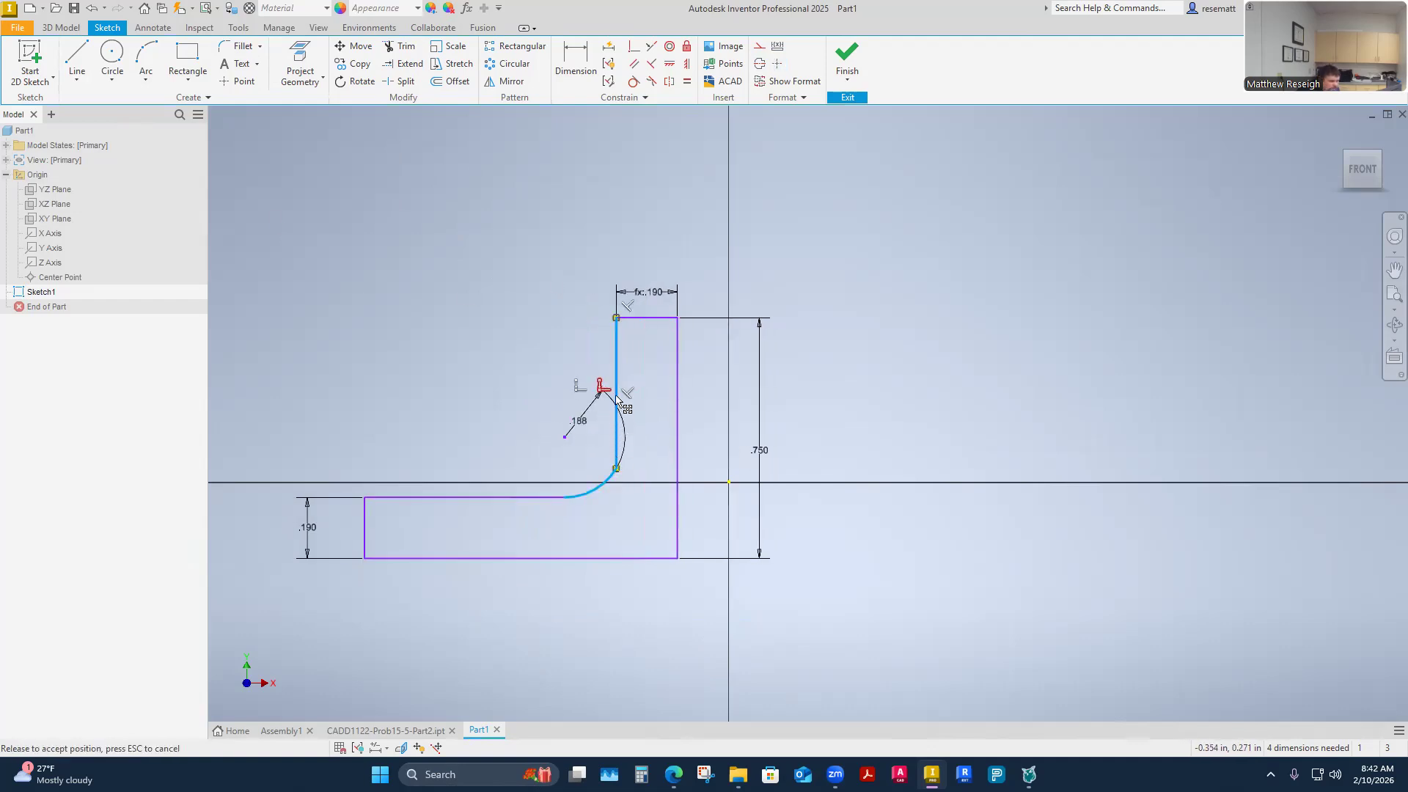
{"action": "left_click", "coordinate": [550, 471]}
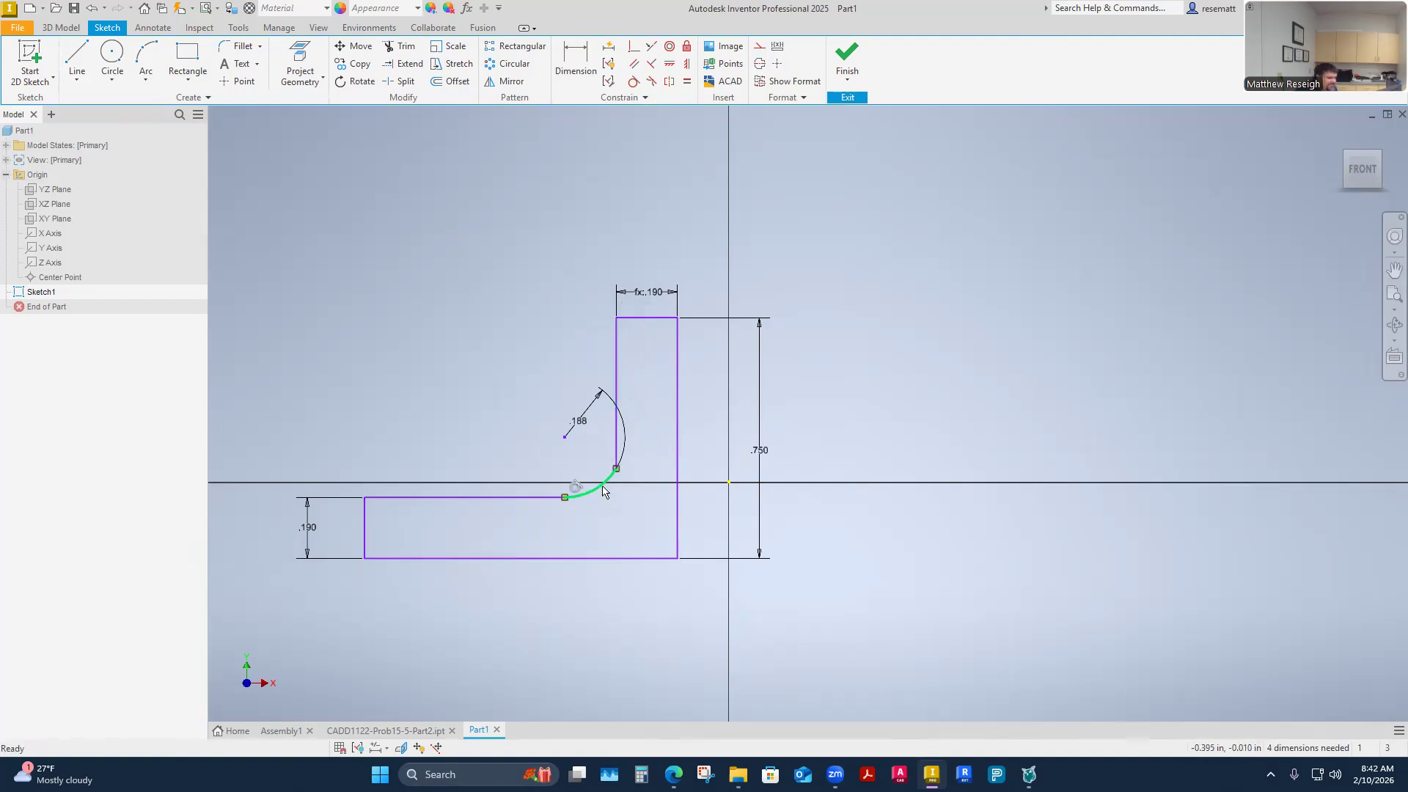
{"action": "left_click", "coordinate": [603, 491]}
{"action": "key", "text": "Delete"}
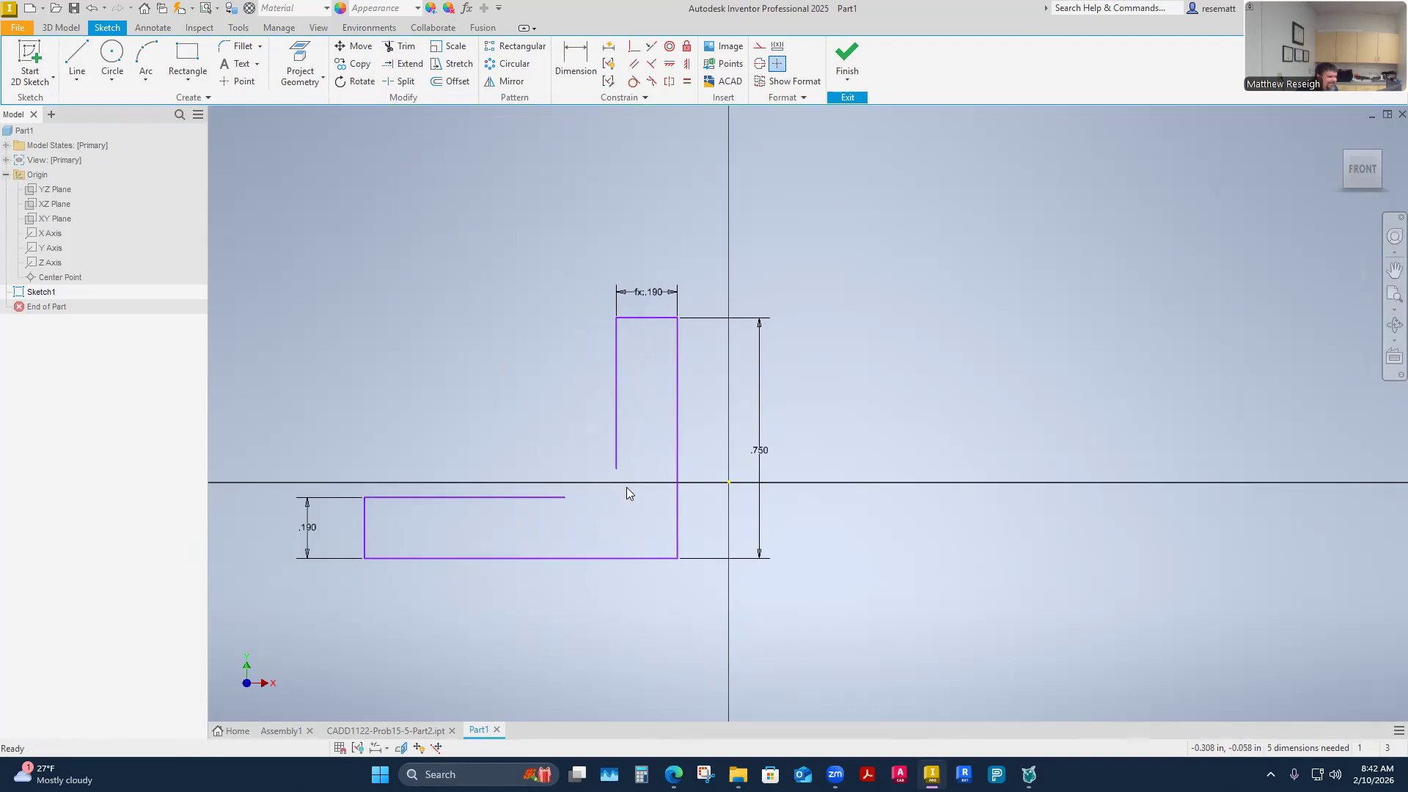
{"action": "left_click_drag", "start_coordinate": [616, 470], "coordinate": [615, 513]}
{"action": "left_click", "coordinate": [632, 556]}
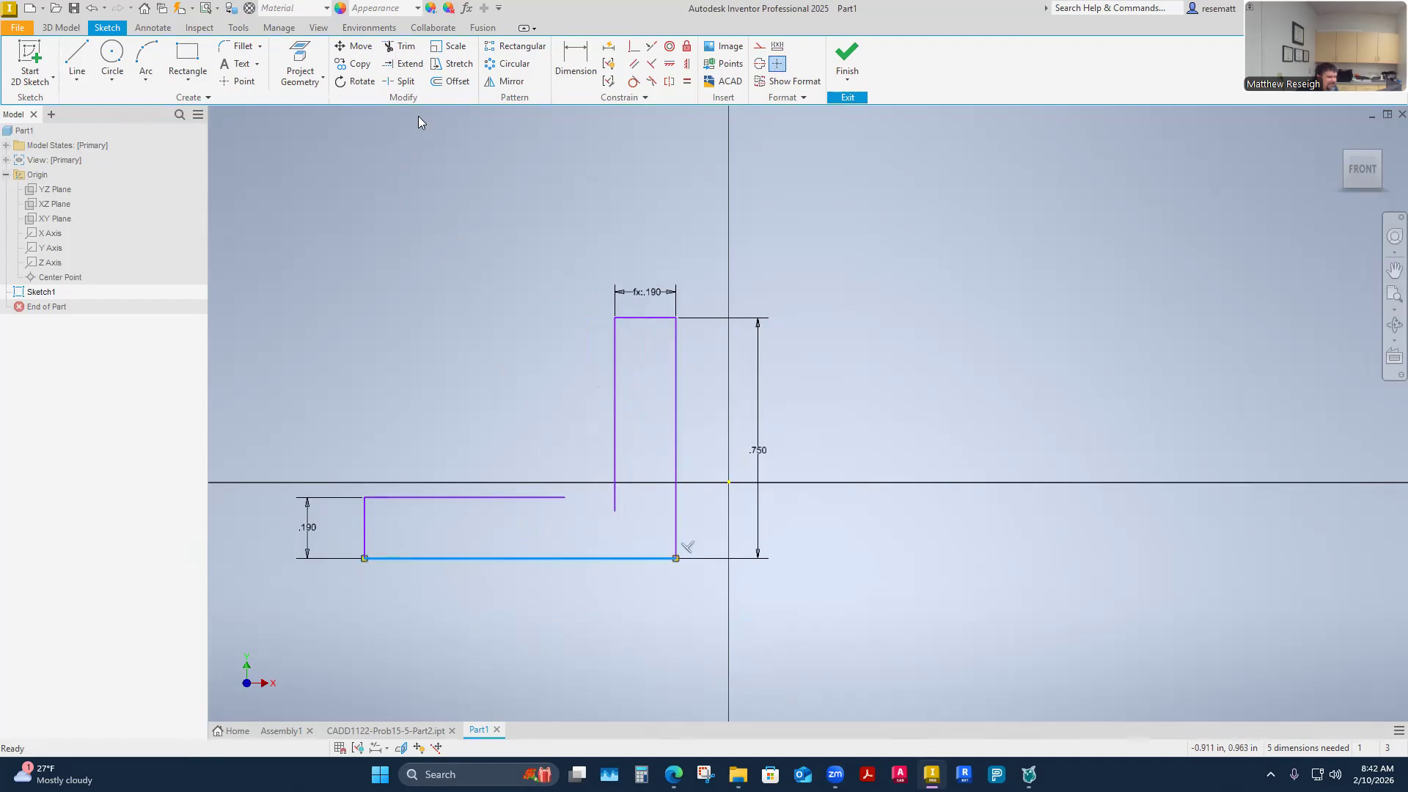
Extend the horizontal leg's upper line to the inner vertical line and trim the vertical overhang to form a sharp inner corner
{"action": "left_click", "coordinate": [394, 46]}
{"action": "left_click", "coordinate": [406, 63]}
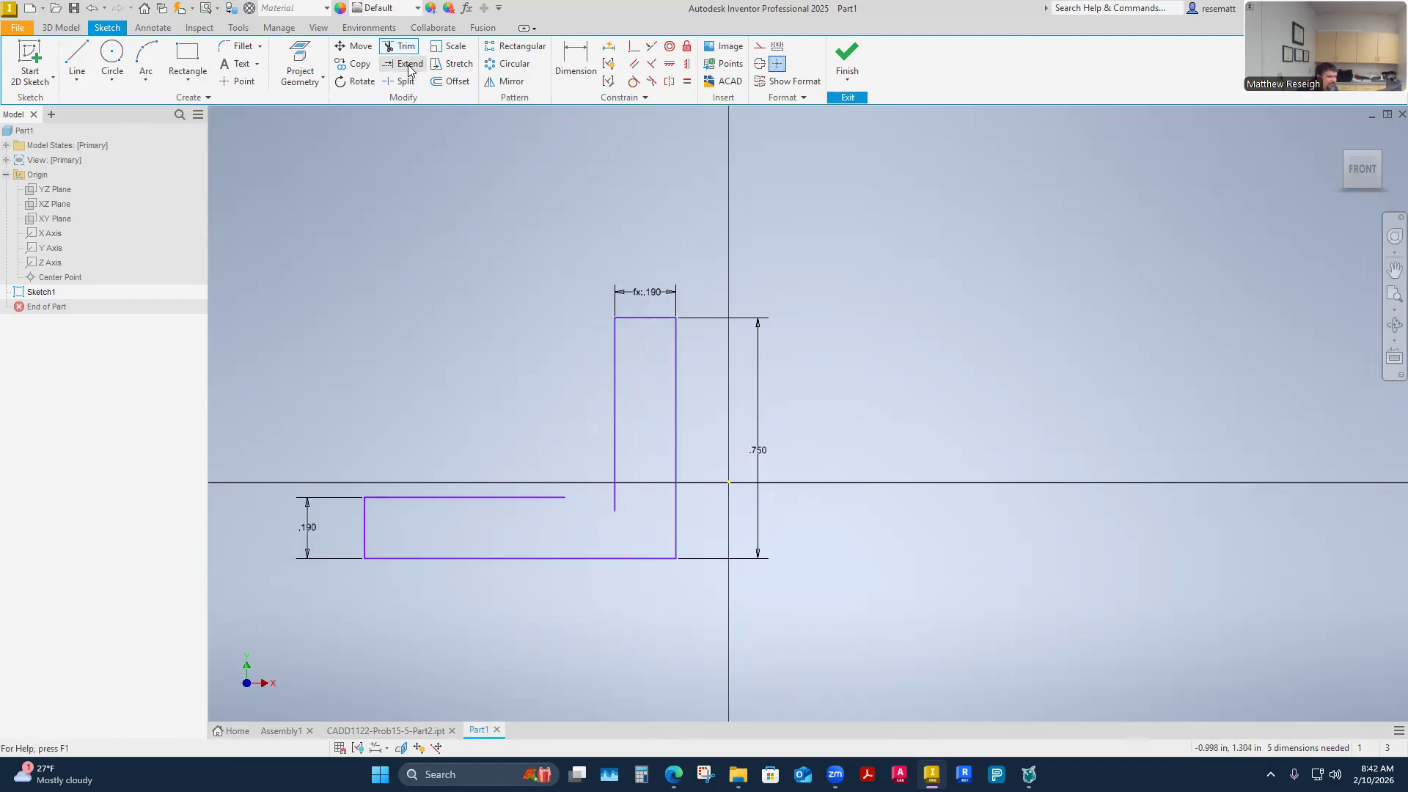
{"action": "left_click", "coordinate": [549, 503]}
{"action": "left_click", "coordinate": [402, 46]}
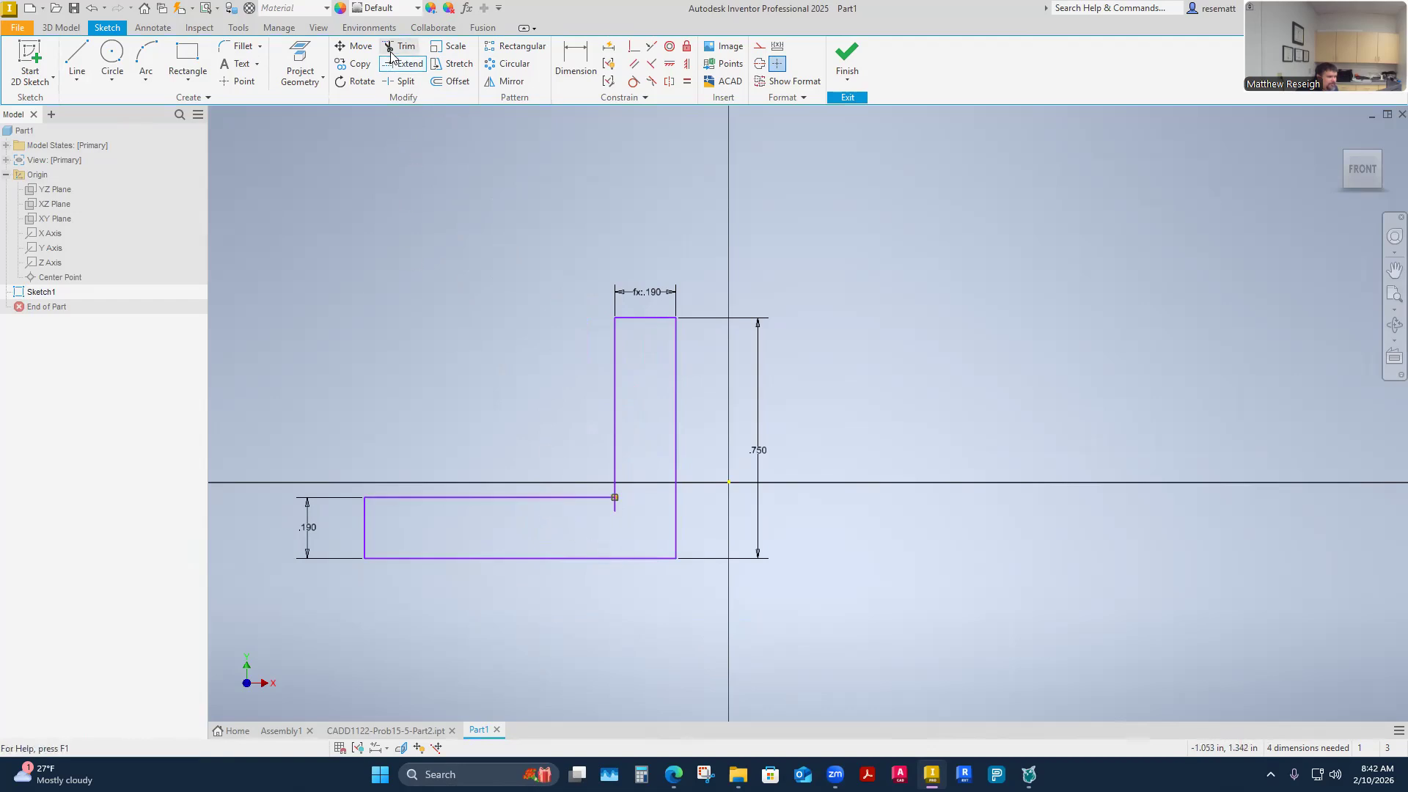
{"action": "left_click", "coordinate": [617, 509]}
{"action": "right_click", "coordinate": [499, 386]}
{"action": "left_click", "coordinate": [549, 387]}
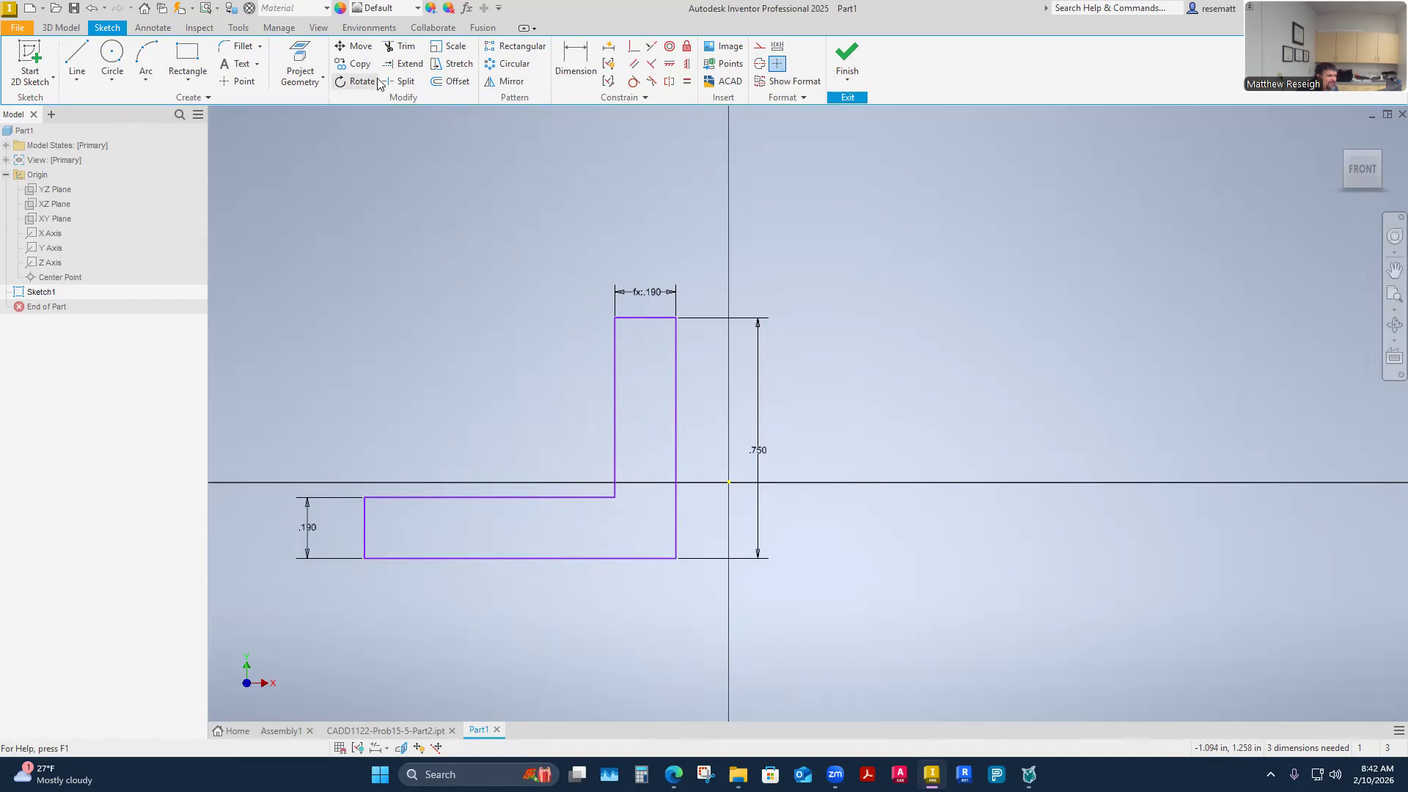
Fillet the inner corner with a 0.125 in radius and set the Fillet tool's radius to 0.188 in
{"action": "left_click", "coordinate": [246, 50]}
{"action": "left_click", "coordinate": [576, 497]}
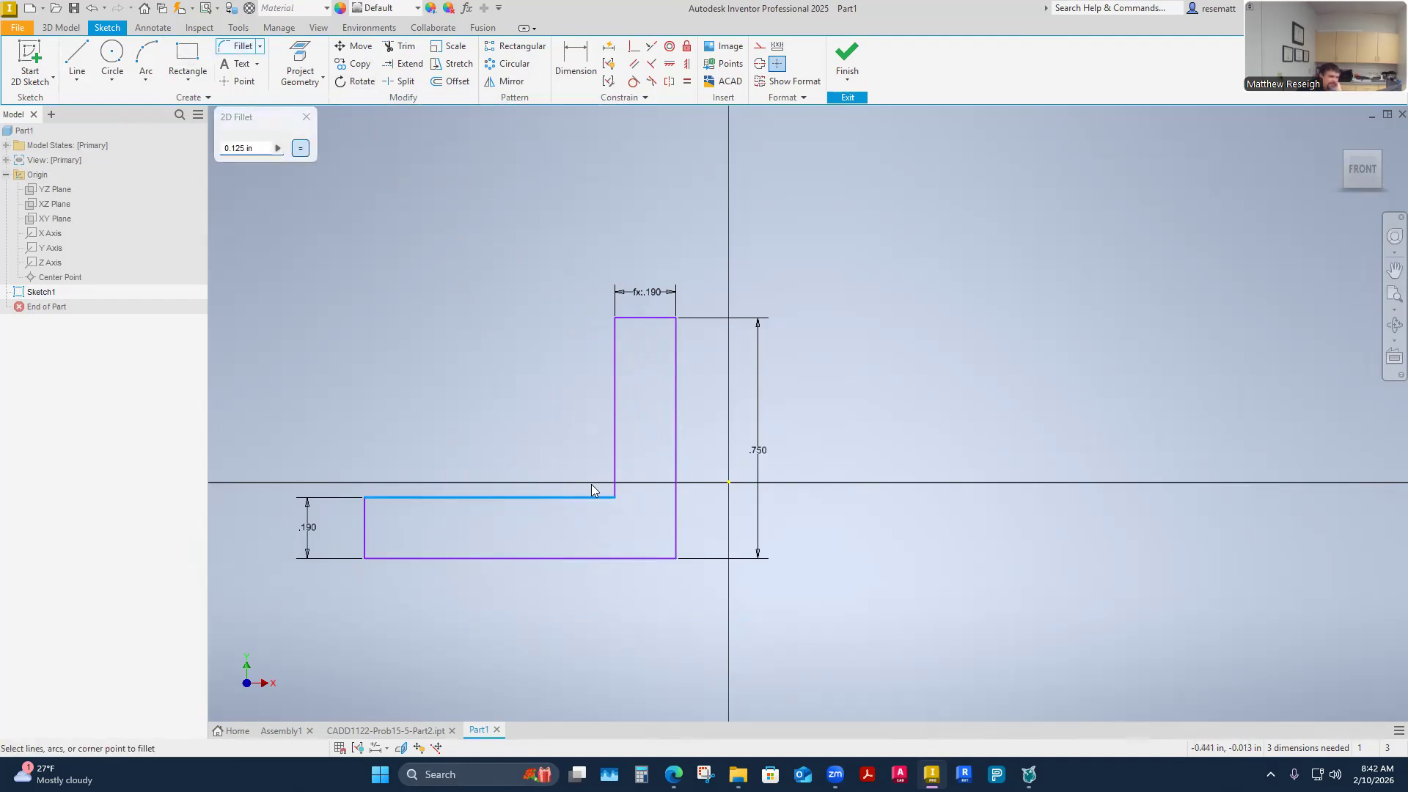
{"action": "left_click", "coordinate": [615, 440]}
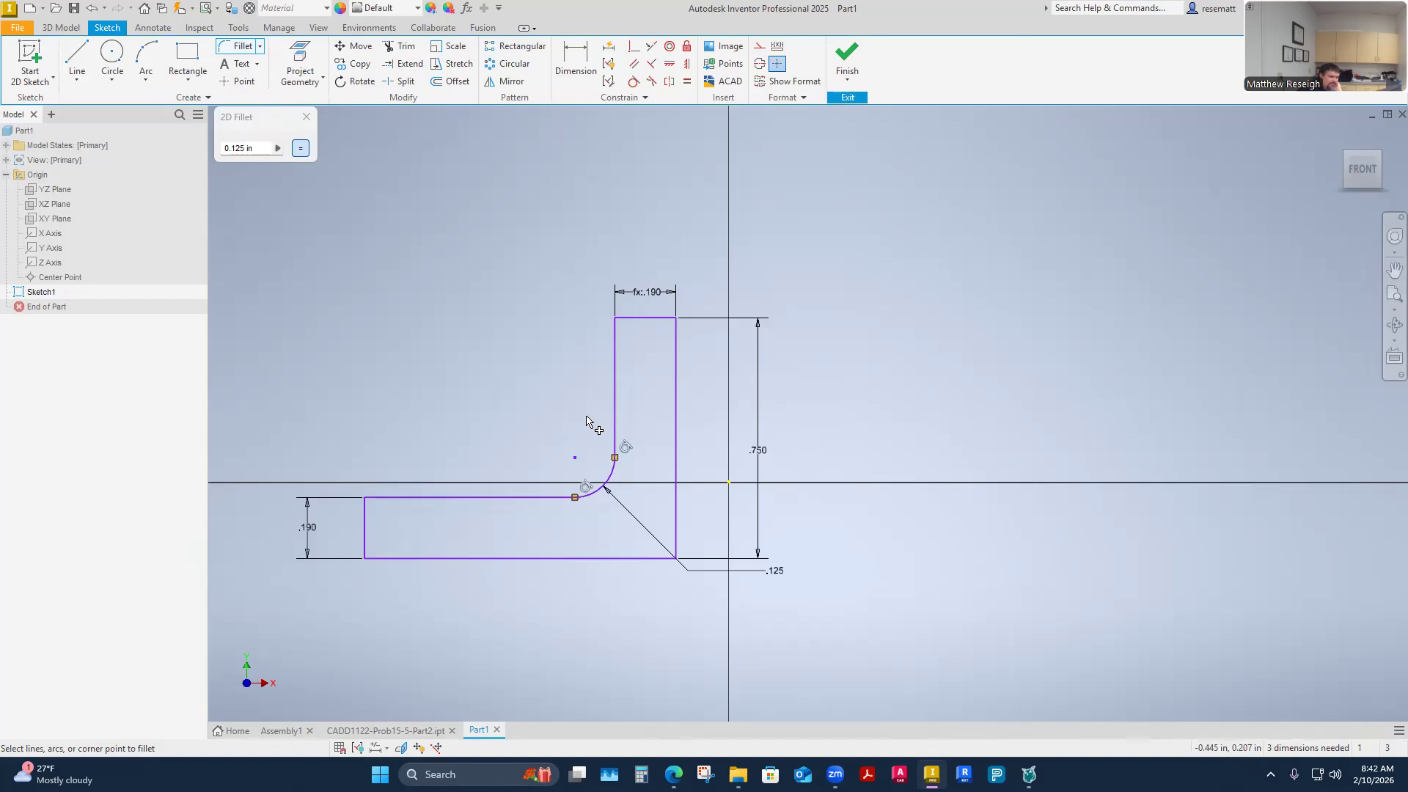
{"action": "left_click", "coordinate": [253, 151]}
{"action": "key", "text": "BackSpace"}
{"action": "type", "text": ".188"}
{"action": "key", "text": "Escape"}
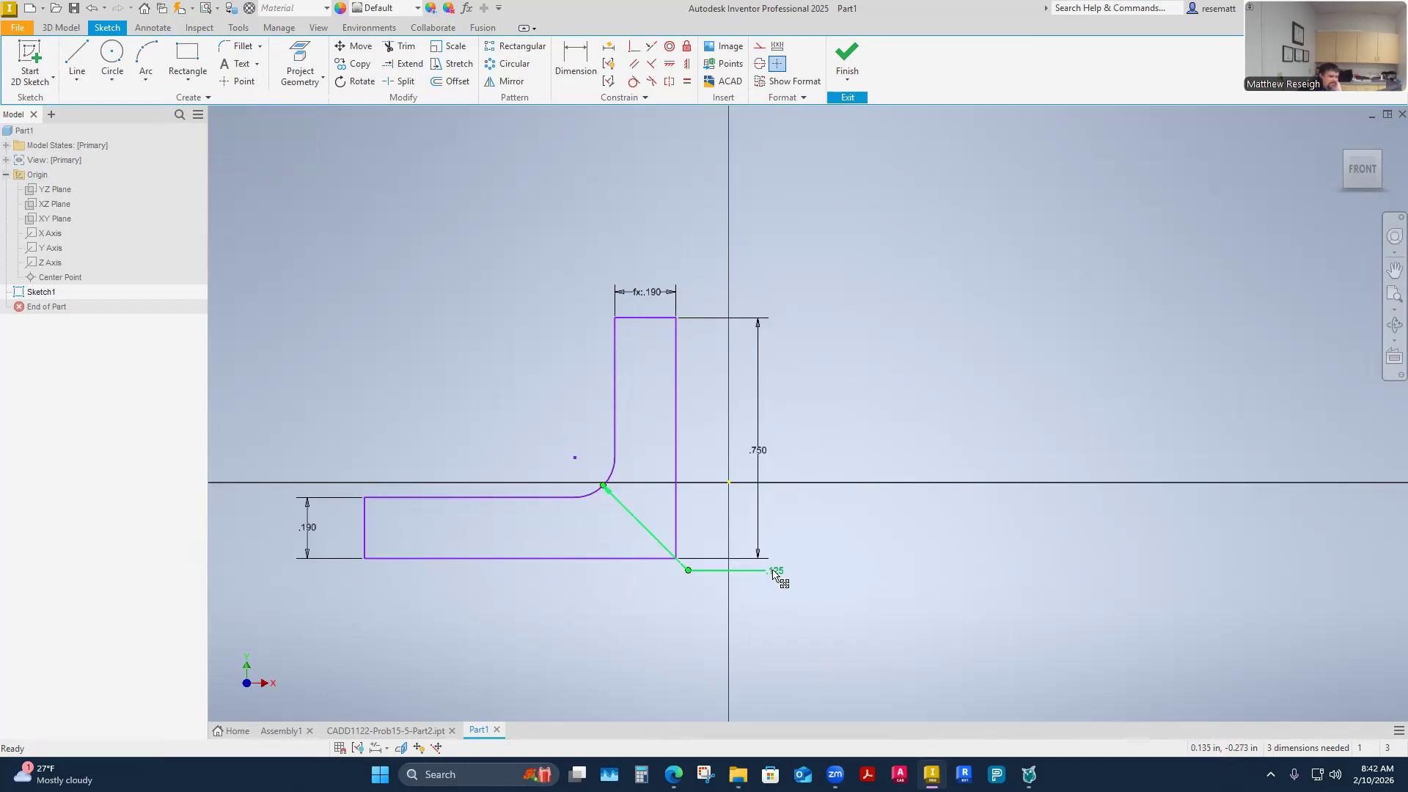
Move the inner fillet's radius dimension to the inside of the bend and set it to 0.188 in
{"action": "left_click_drag", "start_coordinate": [774, 571], "coordinate": [558, 459]}
{"action": "double_click", "coordinate": [559, 459]}
{"action": "key", "text": "BackSpace"}
{"action": "key", "text": "Return"}
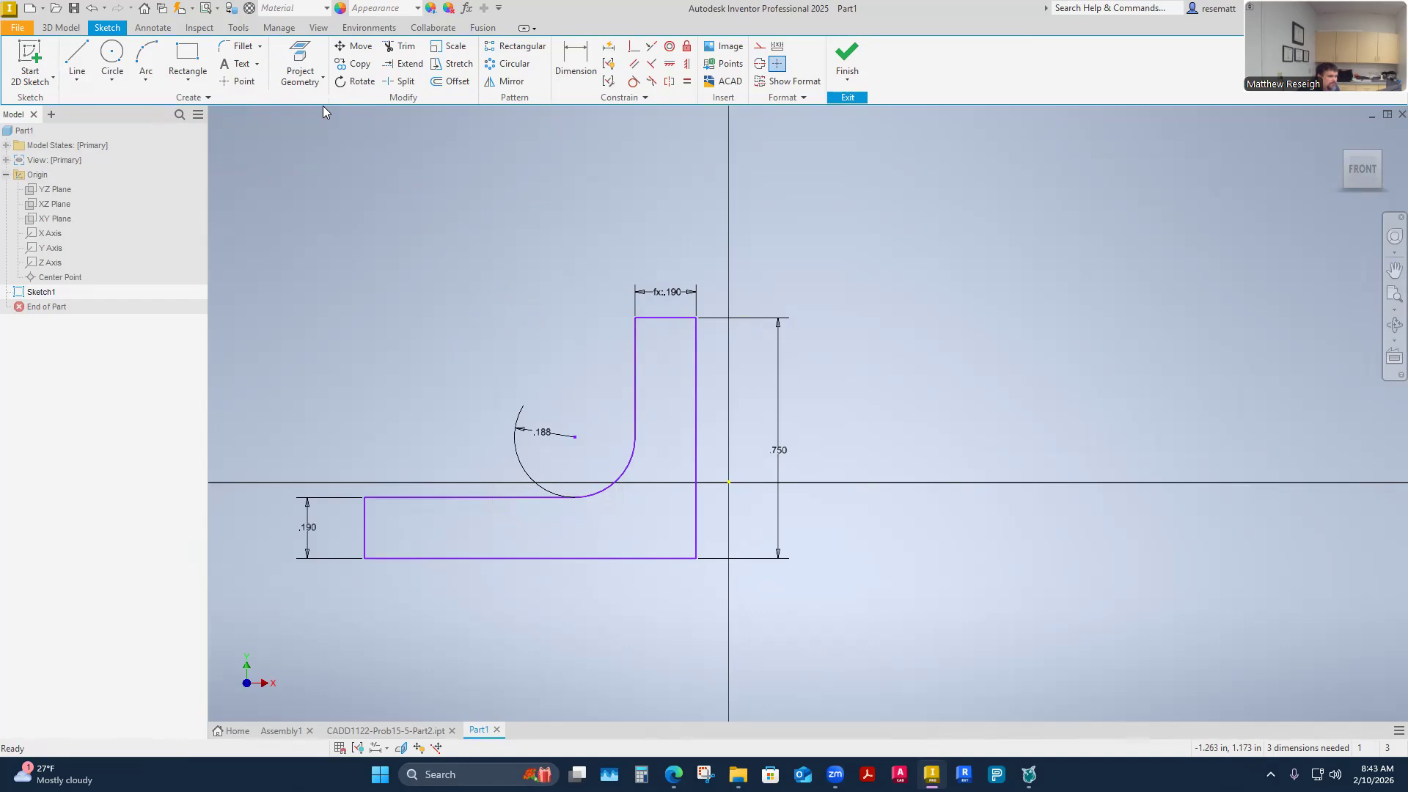
Fillet the outer corner between the bottom line and the outer vertical line and set its radius dimension to 0.378 in
{"action": "left_click", "coordinate": [240, 47]}
{"action": "left_click", "coordinate": [618, 561]}
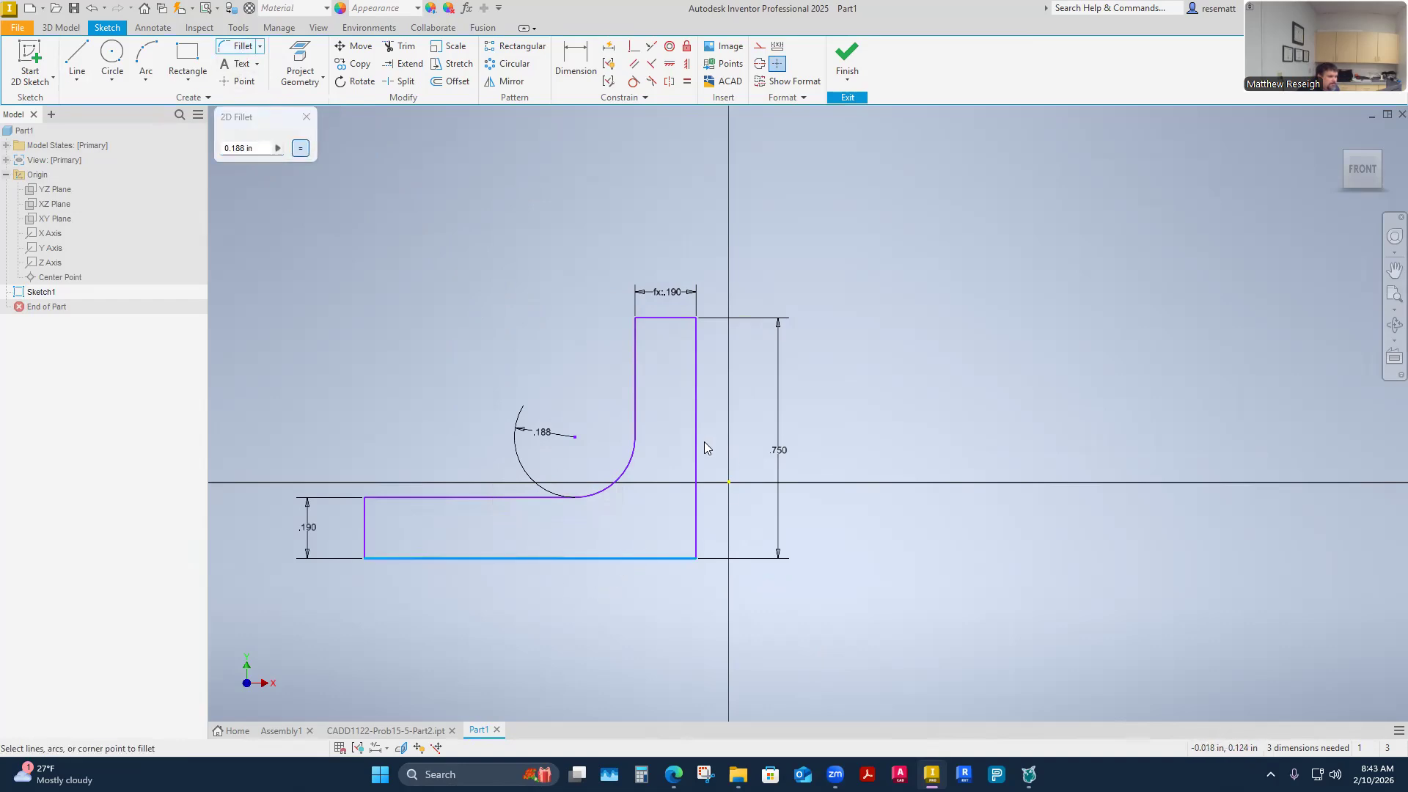
{"action": "left_click", "coordinate": [696, 442]}
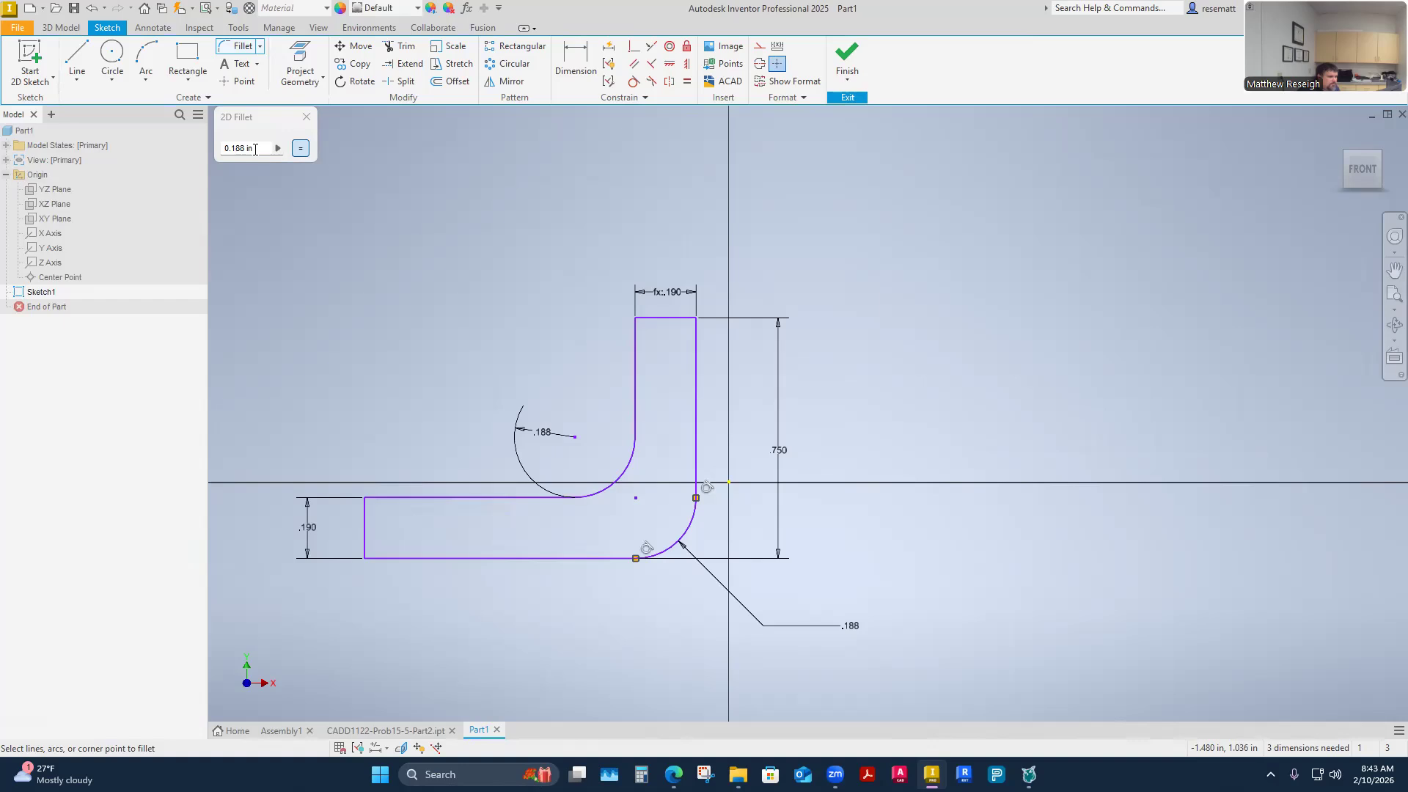
{"action": "left_click", "coordinate": [307, 116]}
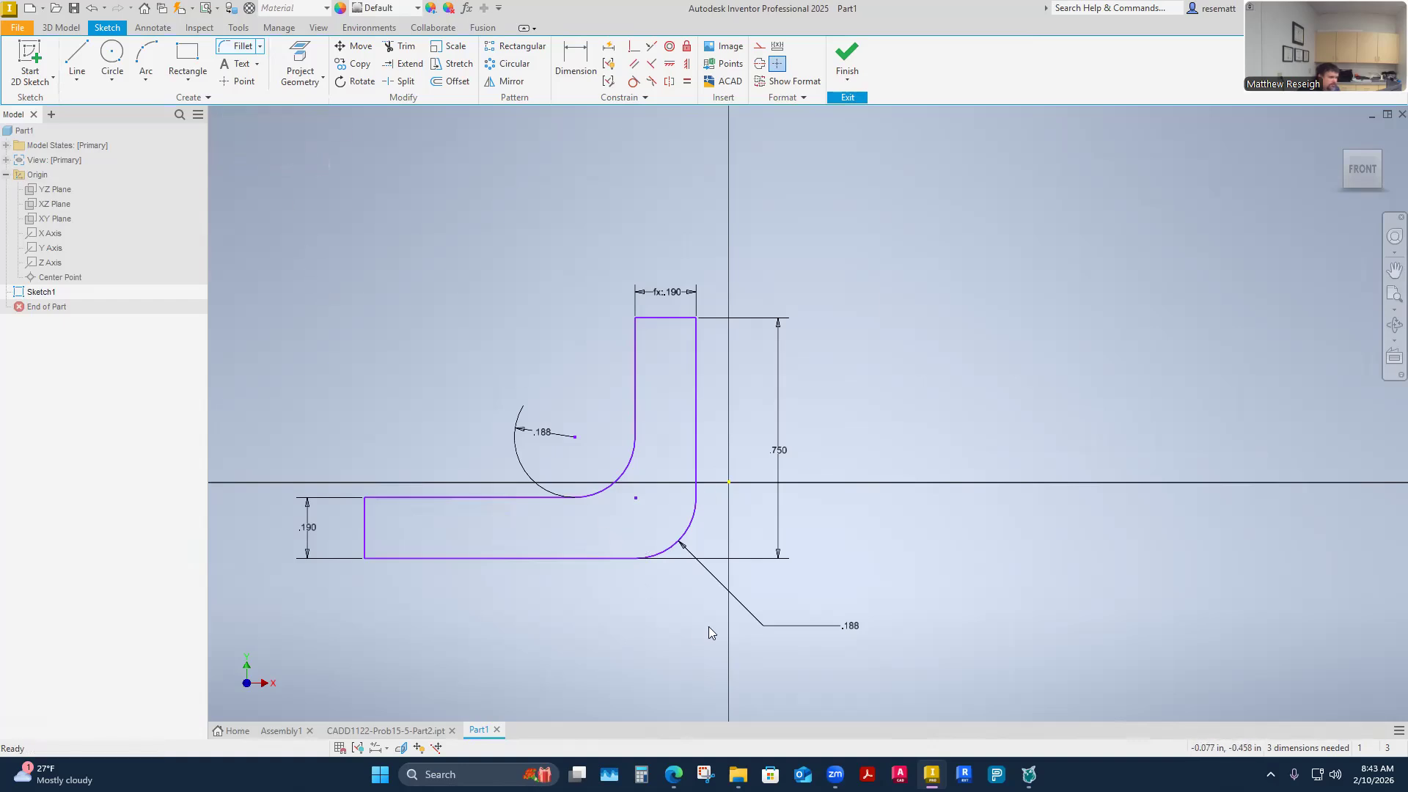
{"action": "double_click", "coordinate": [855, 625]}
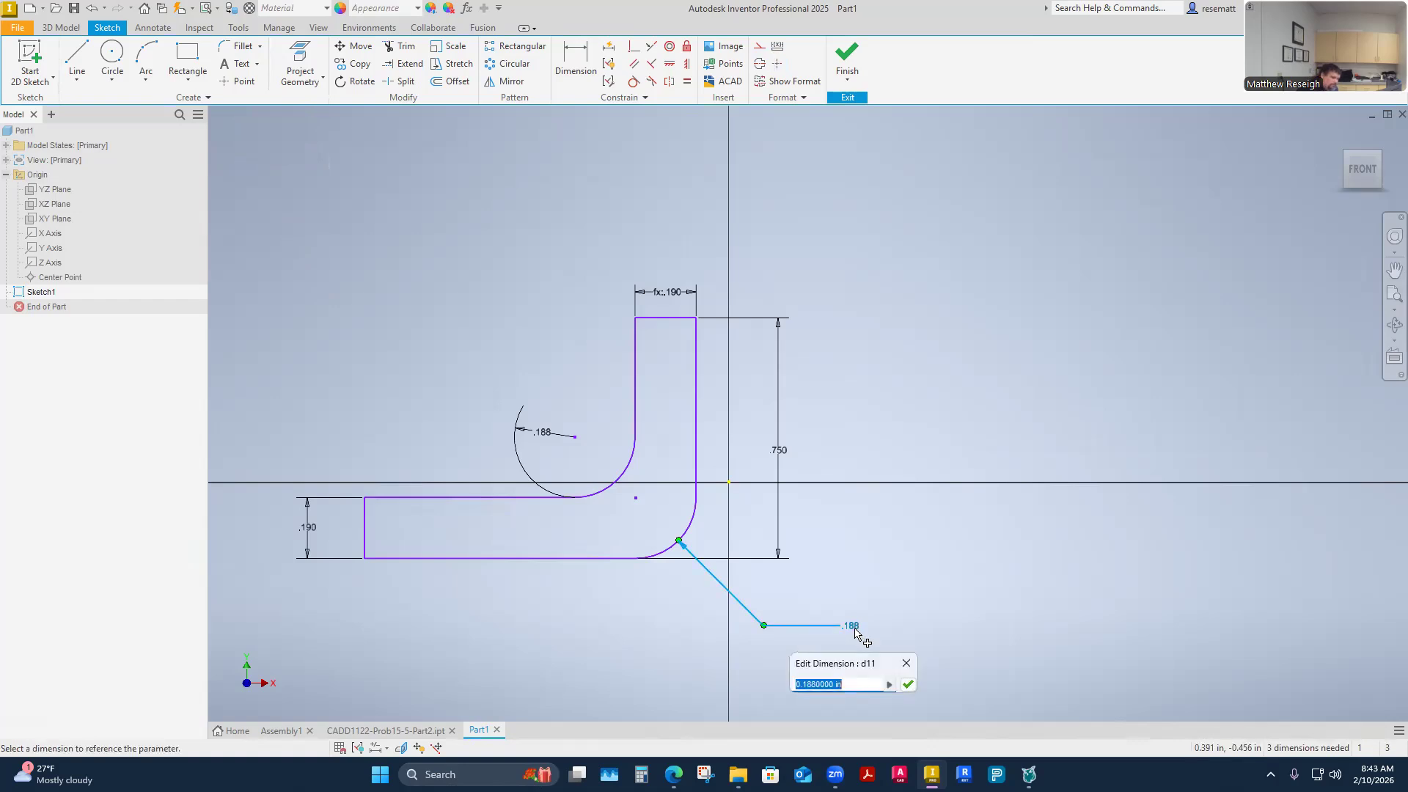
{"action": "type", "text": ".378"}
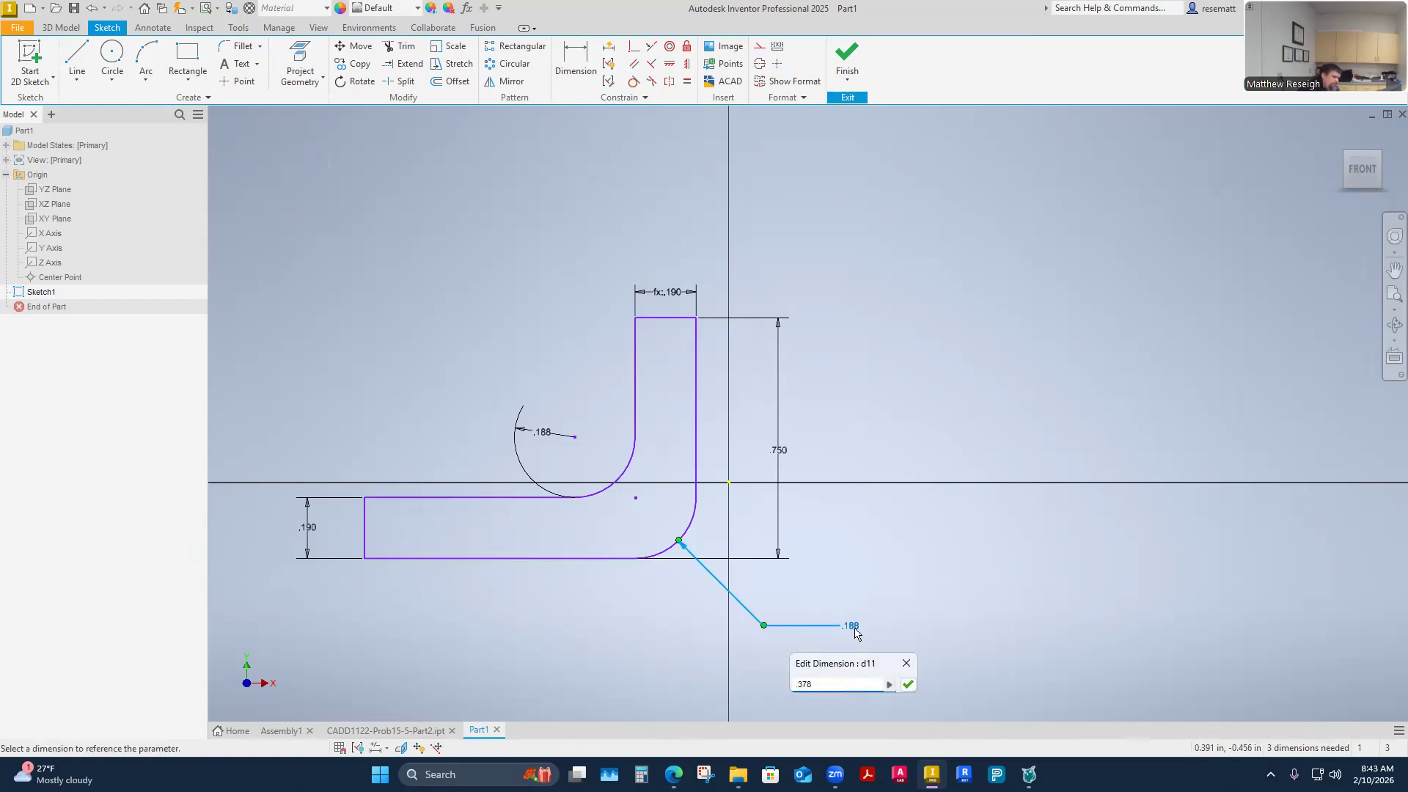
{"action": "key", "text": "Return"}
Move the outer fillet's radius dimension closer to the bend
{"action": "scroll", "coordinate": [886, 461], "scroll_direction": "up", "scroll_amount": 5}
{"action": "scroll", "coordinate": [887, 458], "scroll_direction": "down", "scroll_amount": 8}
{"action": "scroll", "coordinate": [872, 460], "scroll_direction": "up", "scroll_amount": 4}
{"action": "right_click", "coordinate": [582, 365]}
{"action": "key", "text": "Escape"}
{"action": "left_click_drag", "start_coordinate": [1045, 690], "coordinate": [943, 634]}
Dimension the overall horizontal length from the outer vertical line to the horizontal leg's end line as 1 in
{"action": "left_click", "coordinate": [576, 61]}
{"action": "left_click", "coordinate": [756, 440]}
{"action": "left_click", "coordinate": [448, 557]}
{"action": "left_click", "coordinate": [595, 632]}
{"action": "type", "text": "1"}
{"action": "key", "text": "Return"}
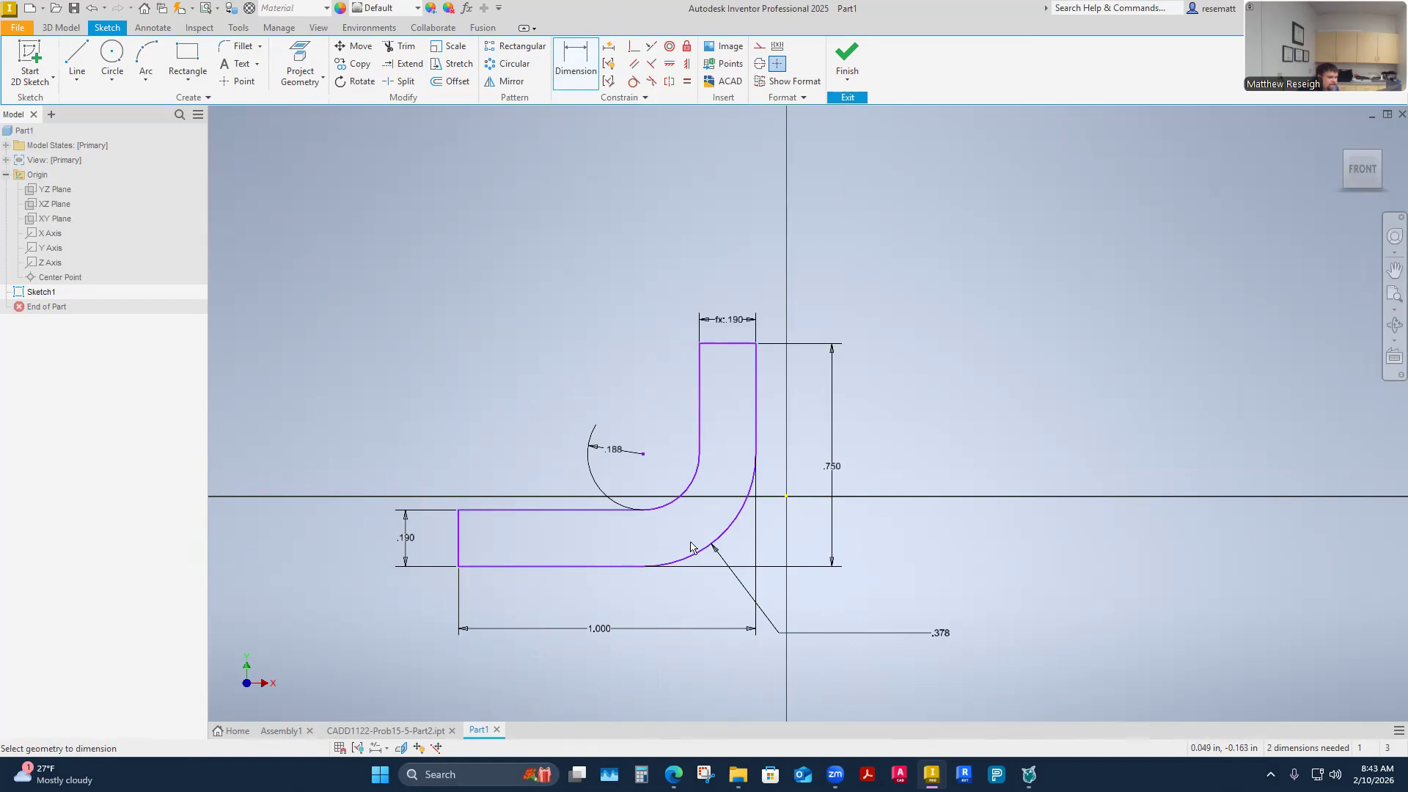
{"action": "key", "text": "Escape"}
Constrain the inner bend arc's center point coincident with the sketch origin and finish the sketch
{"action": "mouse_move", "coordinate": [584, 510]}
{"action": "left_mouse_down"}
{"action": "mouse_move", "coordinate": [742, 413]}
{"action": "mouse_move", "coordinate": [712, 503]}
{"action": "left_mouse_up"}
{"action": "mouse_move", "coordinate": [608, 562]}
{"action": "left_mouse_down"}
{"action": "mouse_move", "coordinate": [758, 571]}
{"action": "mouse_move", "coordinate": [843, 541]}
{"action": "mouse_move", "coordinate": [826, 511]}
{"action": "left_mouse_up"}
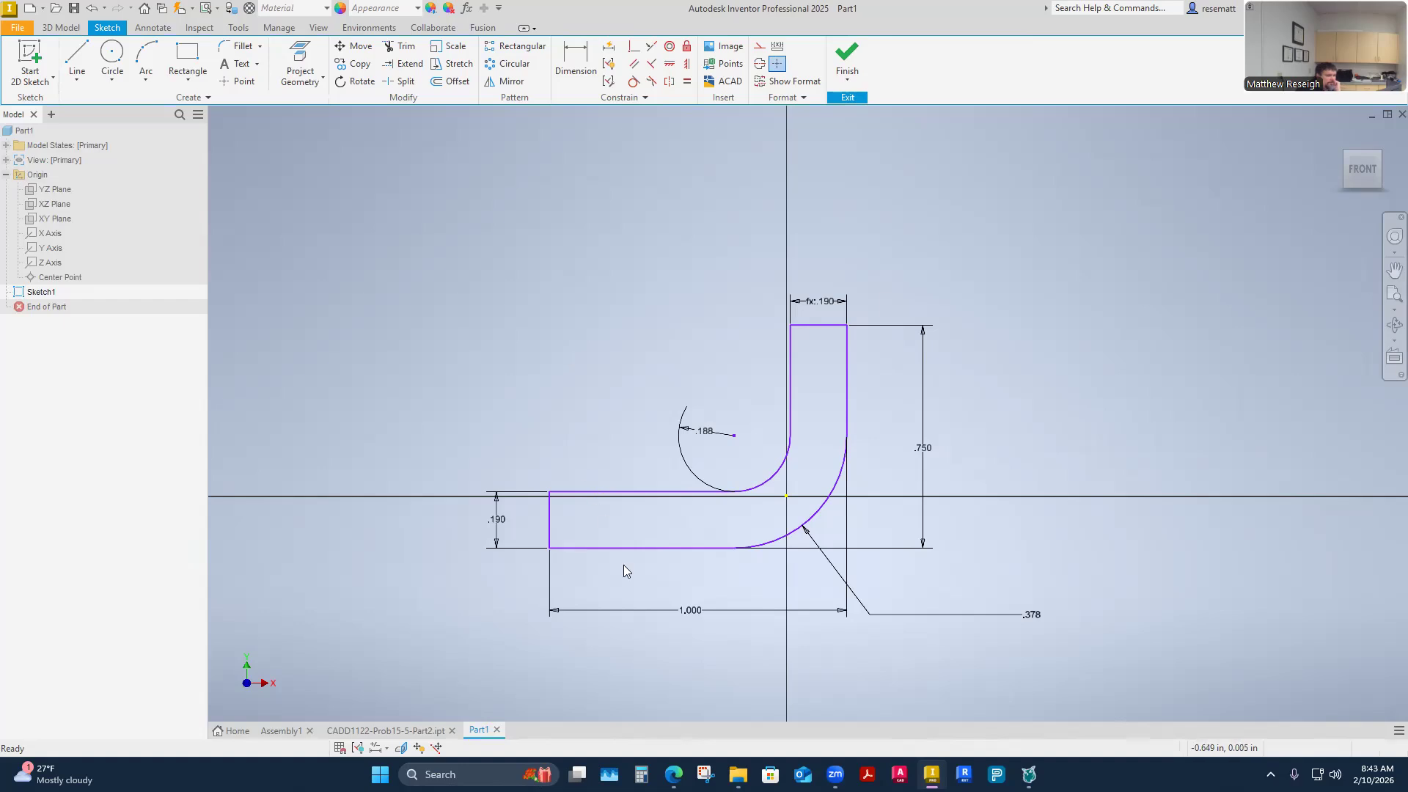
{"action": "mouse_move", "coordinate": [645, 549]}
{"action": "left_mouse_down"}
{"action": "mouse_move", "coordinate": [655, 542]}
{"action": "mouse_move", "coordinate": [548, 530]}
{"action": "mouse_move", "coordinate": [547, 506]}
{"action": "mouse_move", "coordinate": [576, 510]}
{"action": "left_mouse_up"}
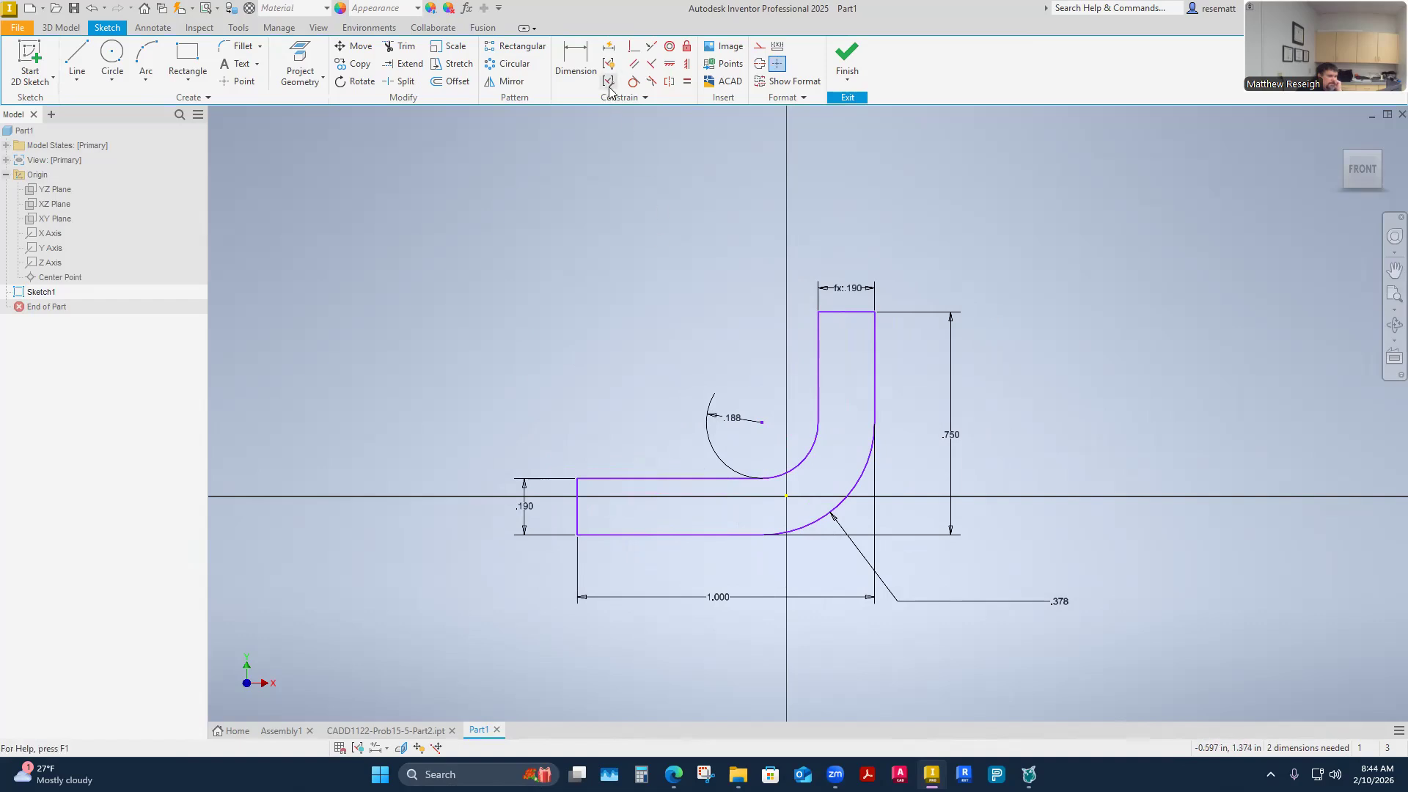
{"action": "left_click", "coordinate": [633, 46]}
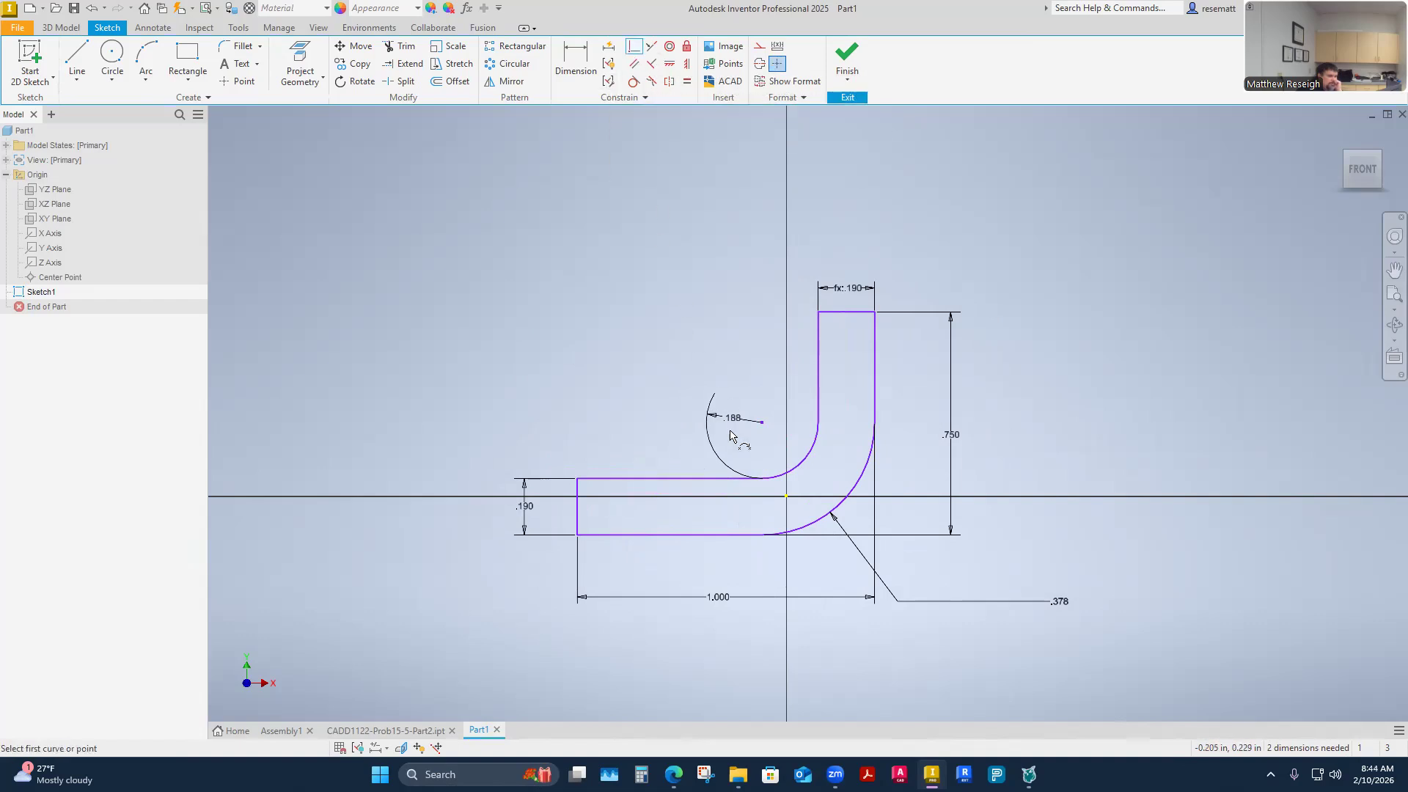
{"action": "left_click", "coordinate": [762, 422]}
{"action": "left_click", "coordinate": [786, 496]}
{"action": "right_click", "coordinate": [615, 308]}
{"action": "left_click", "coordinate": [651, 304]}
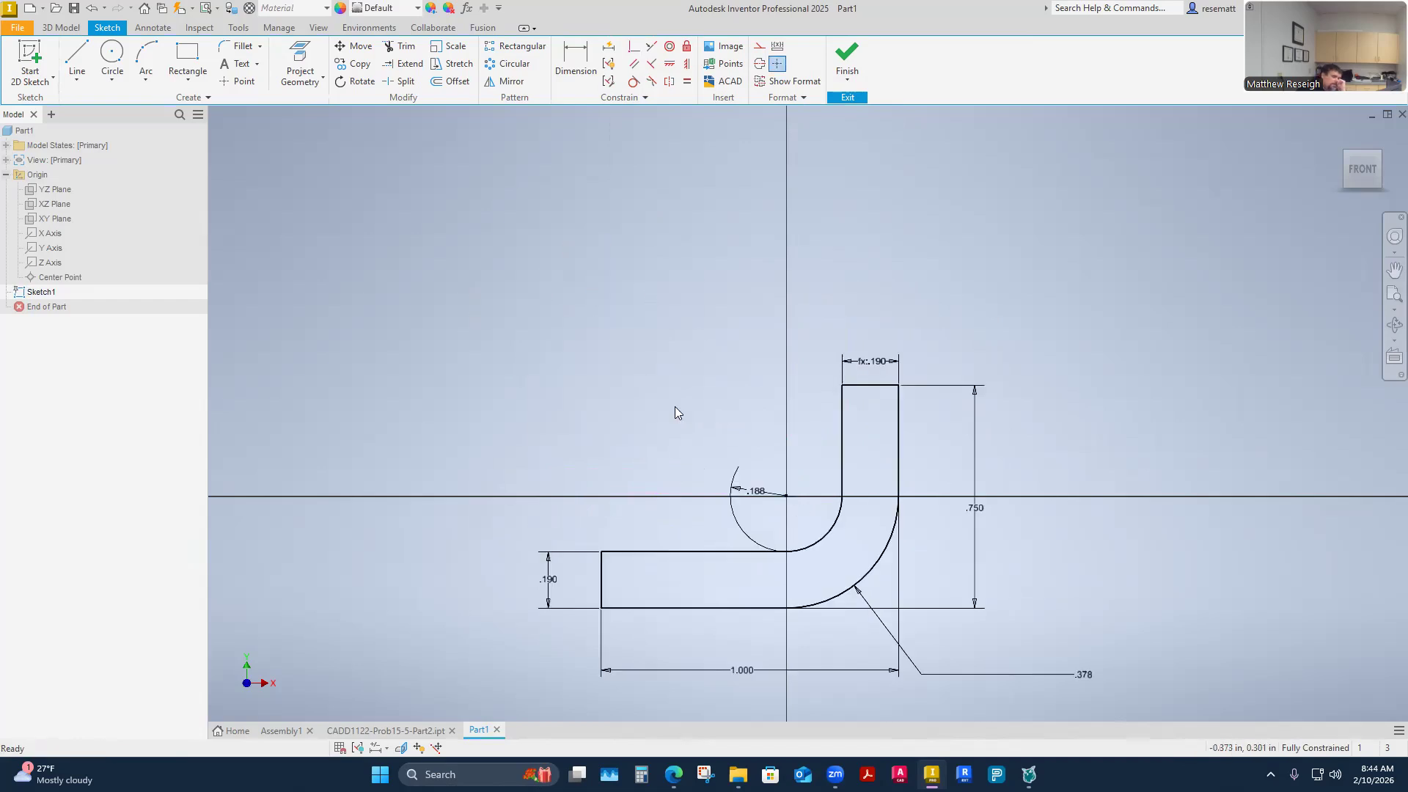
{"action": "scroll", "coordinate": [665, 393], "scroll_direction": "down", "scroll_amount": 4}
{"action": "scroll", "coordinate": [733, 425], "scroll_direction": "up", "scroll_amount": 3}
{"action": "scroll", "coordinate": [771, 464], "scroll_direction": "up", "scroll_amount": 3}
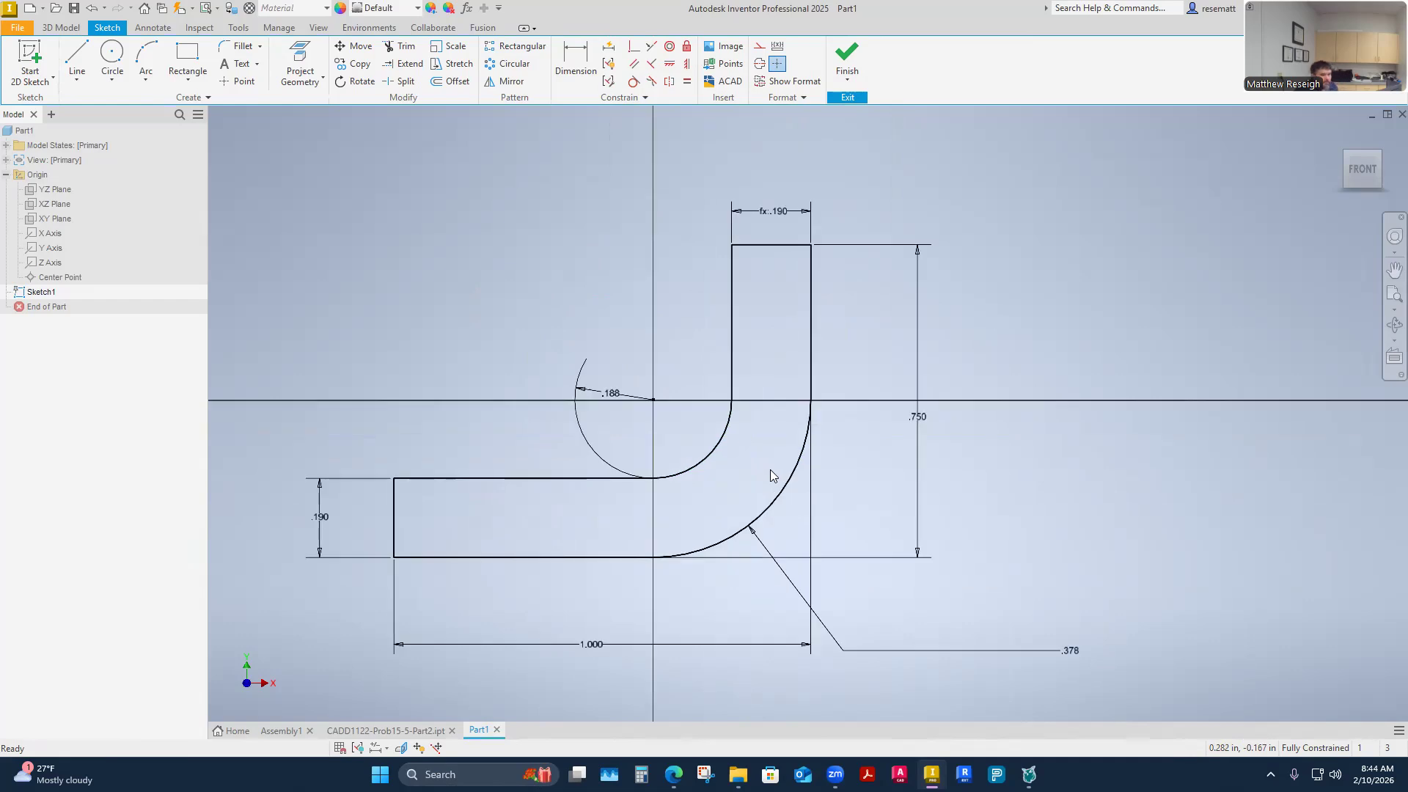
{"action": "left_click", "coordinate": [847, 56]}
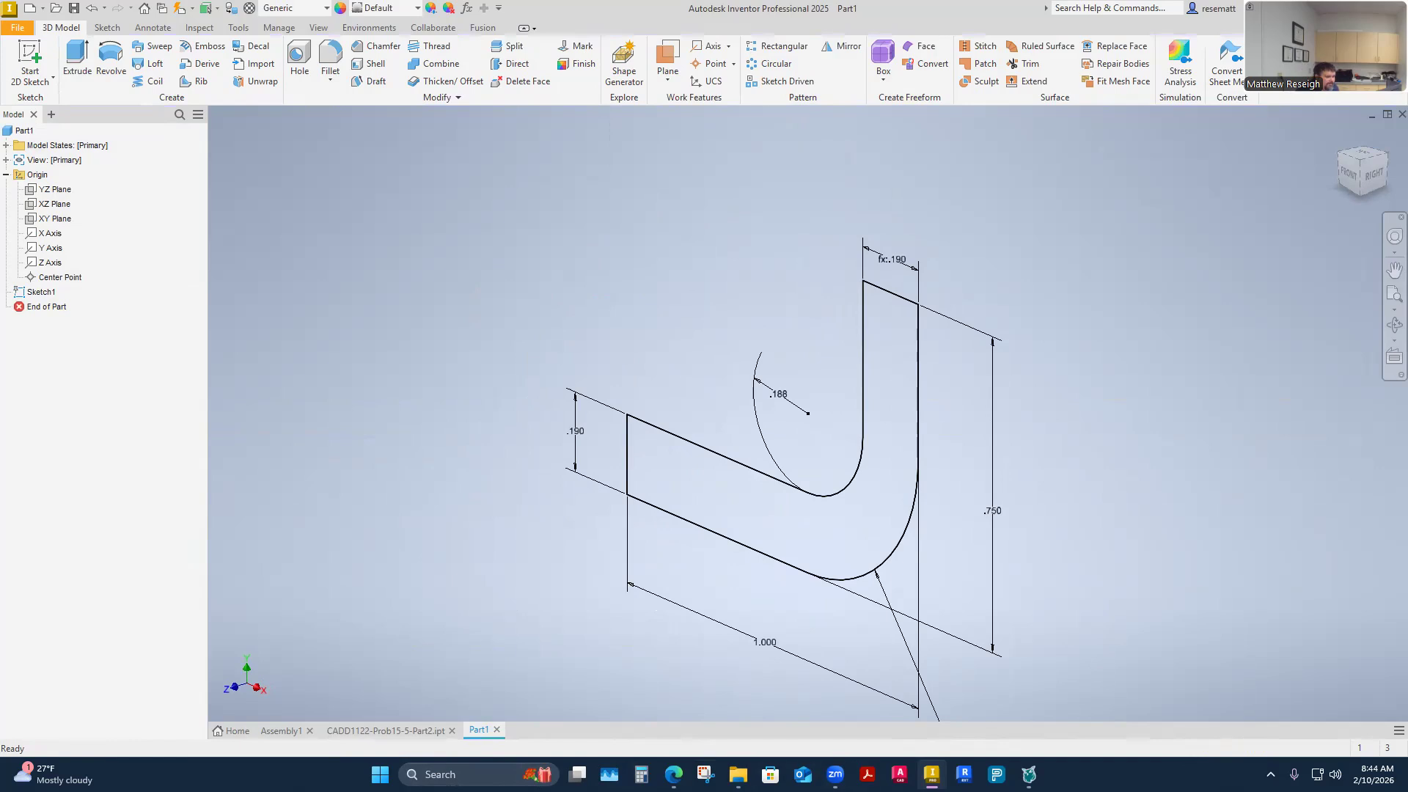
Check the completed drawing on the assignment page in the browser, and extrude the L-shaped profile symmetrically by 6 in in Inventor
{"action": "mouse_move", "coordinate": [673, 774]}
{"action": "left_click", "coordinate": [700, 704]}
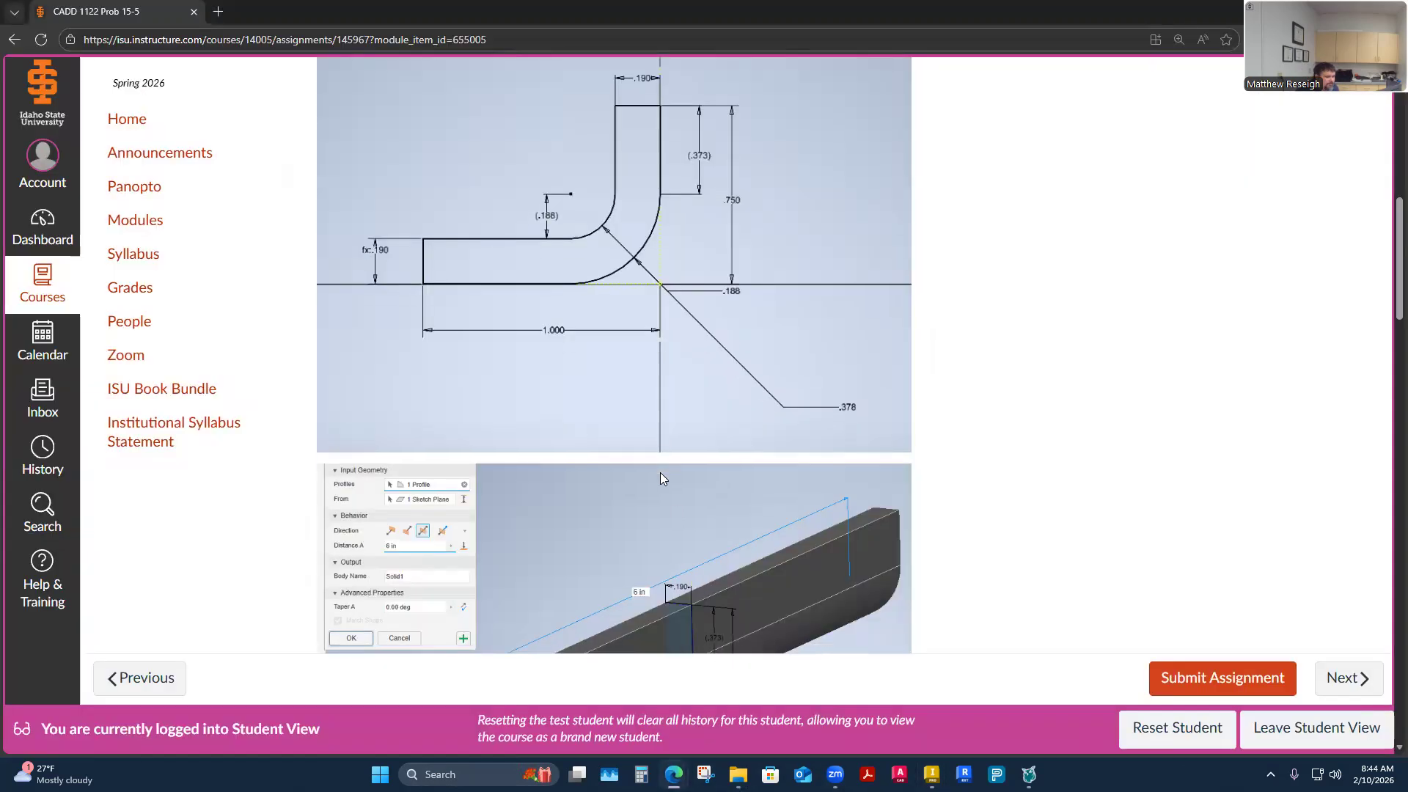
{"action": "scroll", "coordinate": [661, 478], "scroll_direction": "down", "scroll_amount": 10}
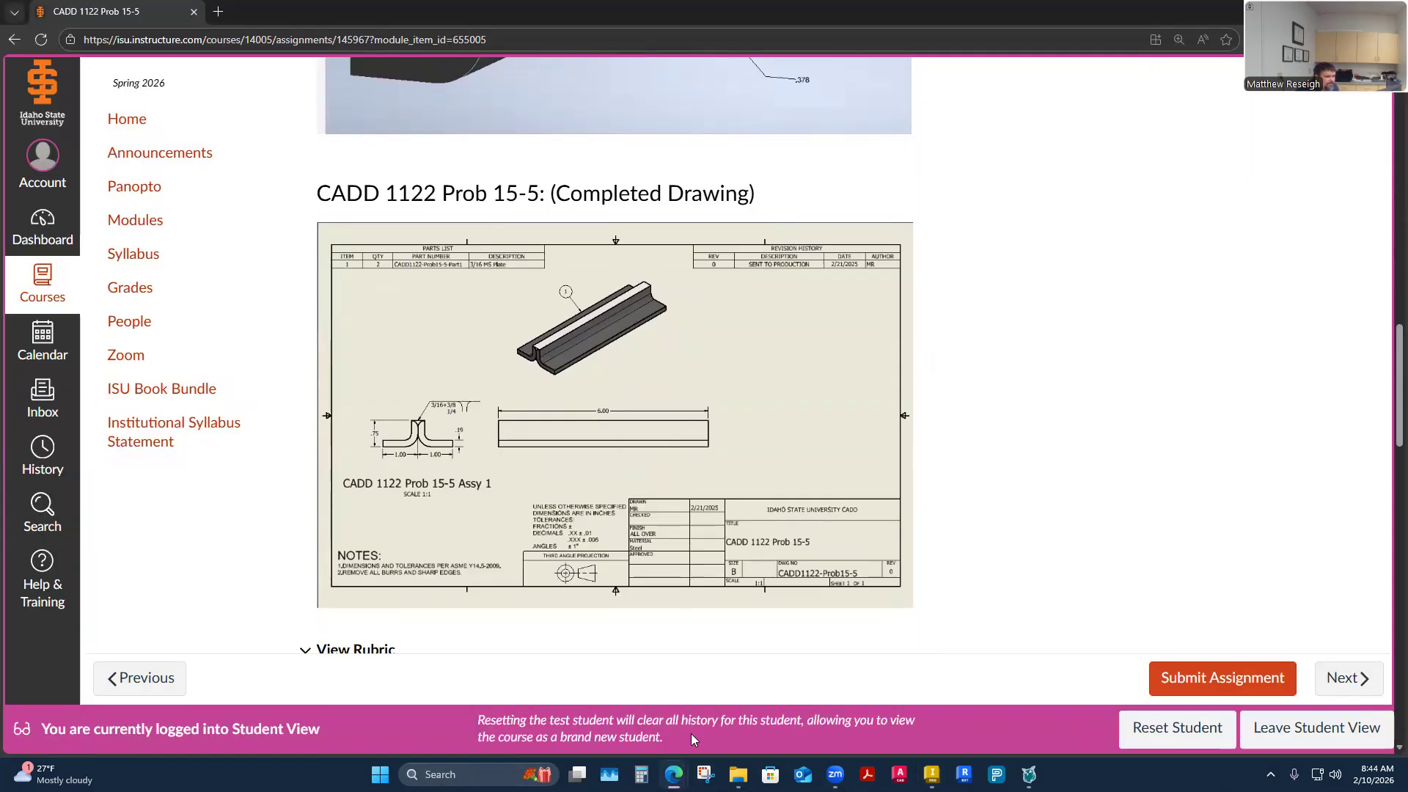
{"action": "left_click", "coordinate": [931, 774]}
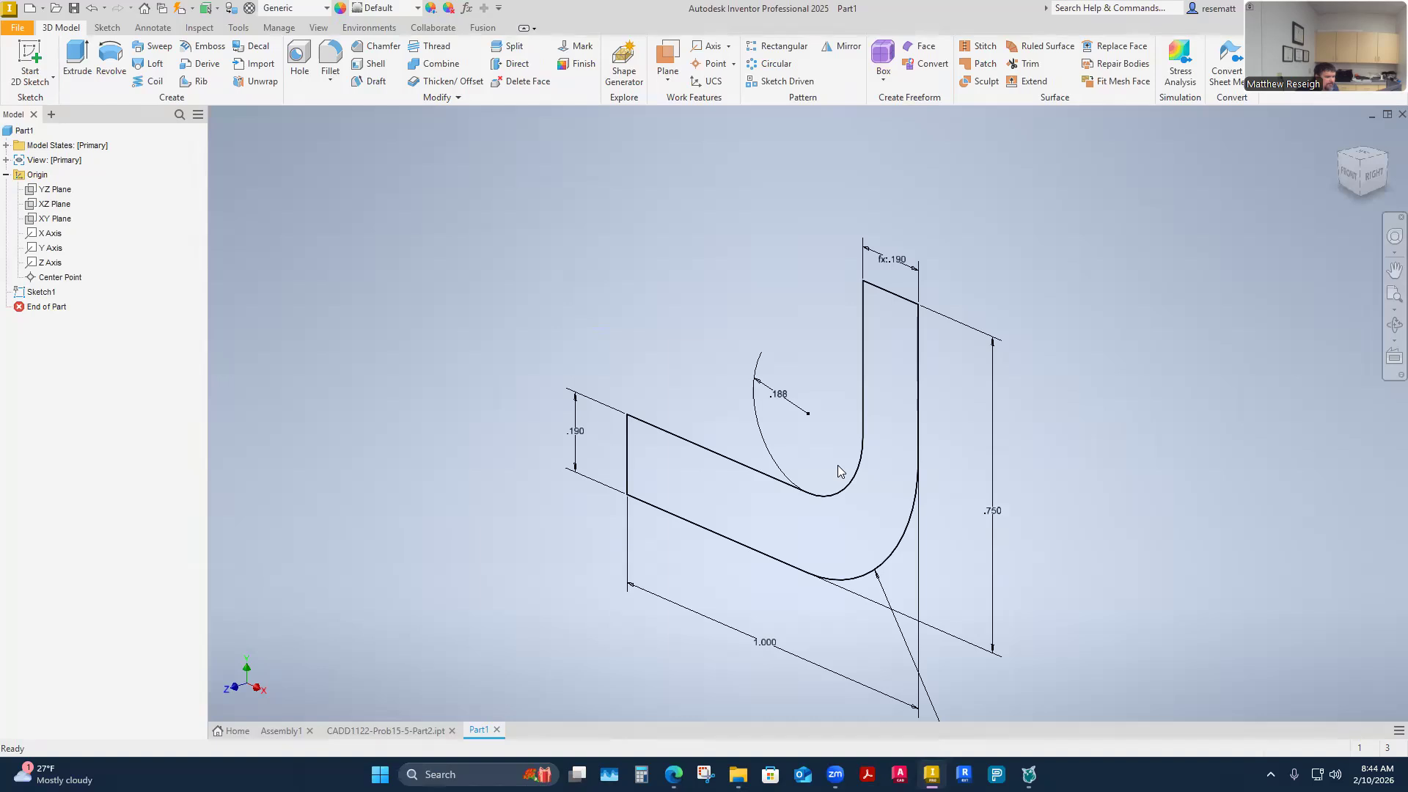
{"action": "left_click", "coordinate": [73, 73]}
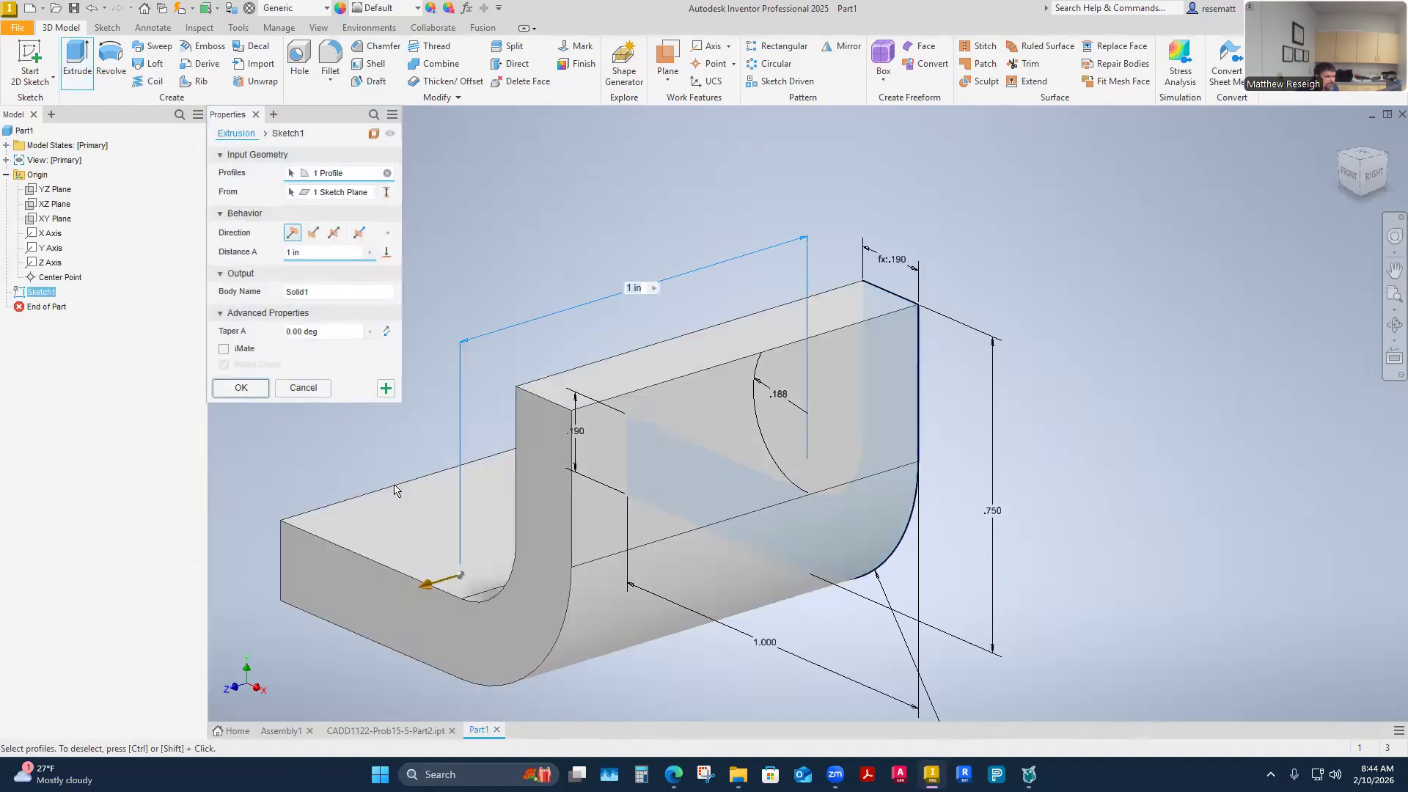
{"action": "left_click", "coordinate": [334, 232]}
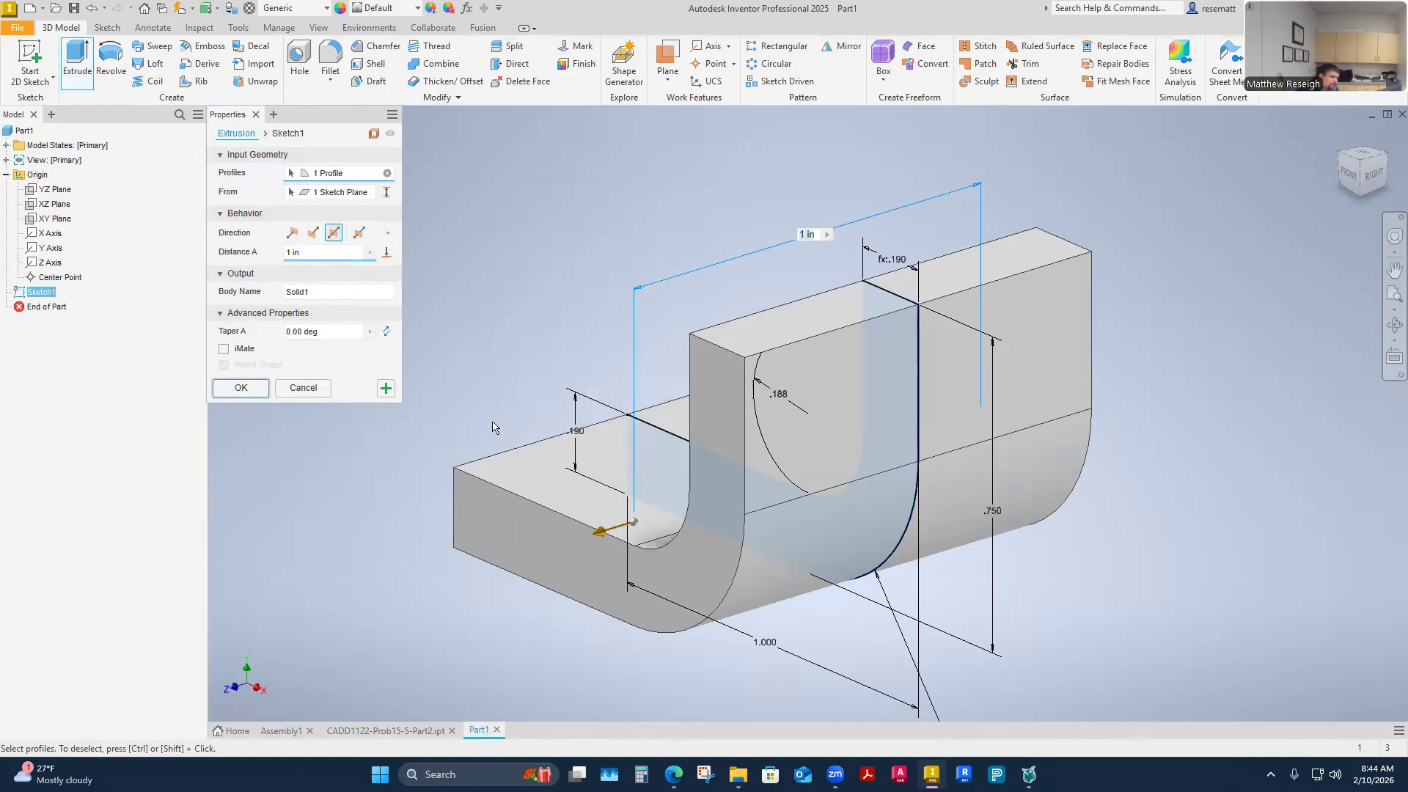
{"action": "left_click", "coordinate": [301, 252]}
{"action": "key", "text": "ctrl+a"}
{"action": "type", "text": "6"}
{"action": "left_click", "coordinate": [240, 388]}
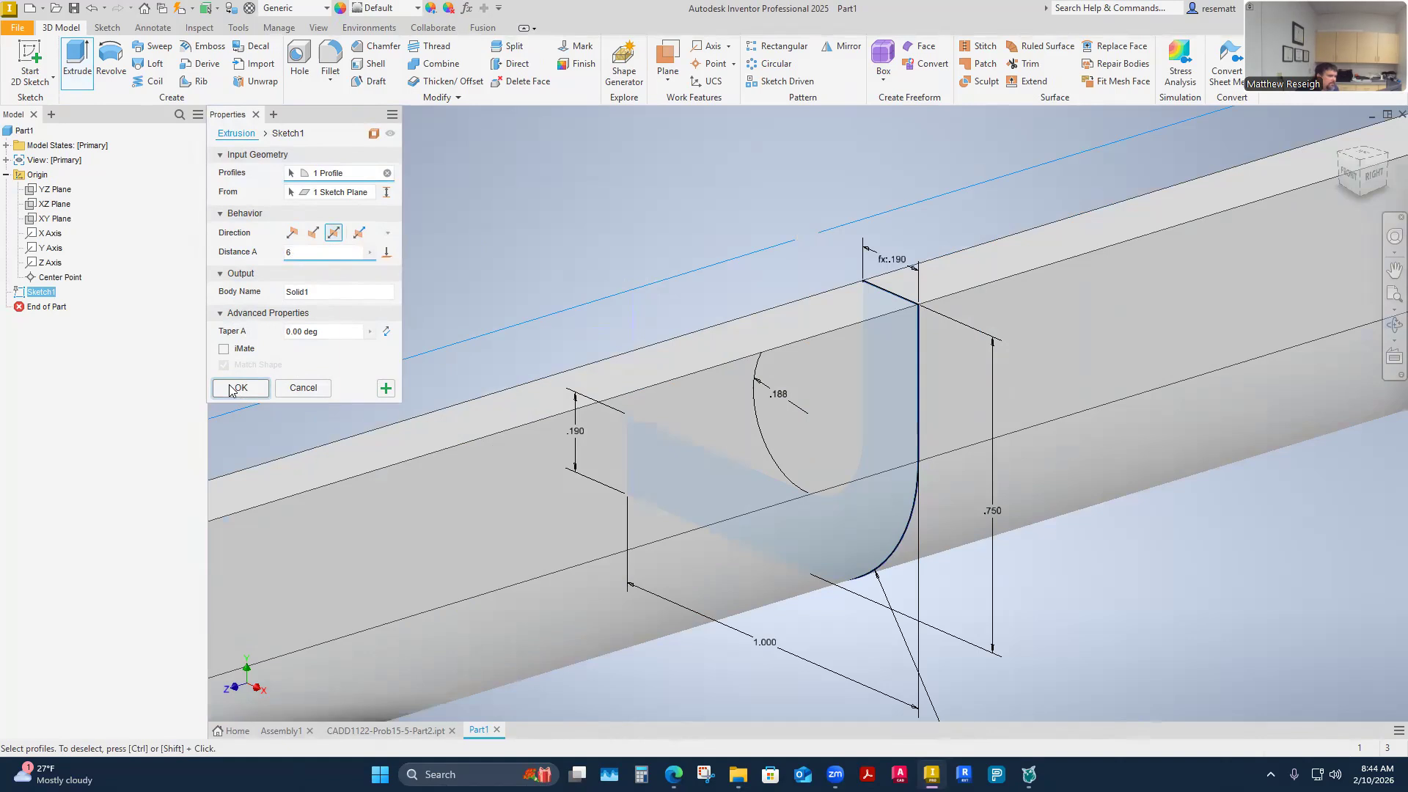
{"action": "scroll", "coordinate": [756, 445], "scroll_direction": "down", "scroll_amount": 6}
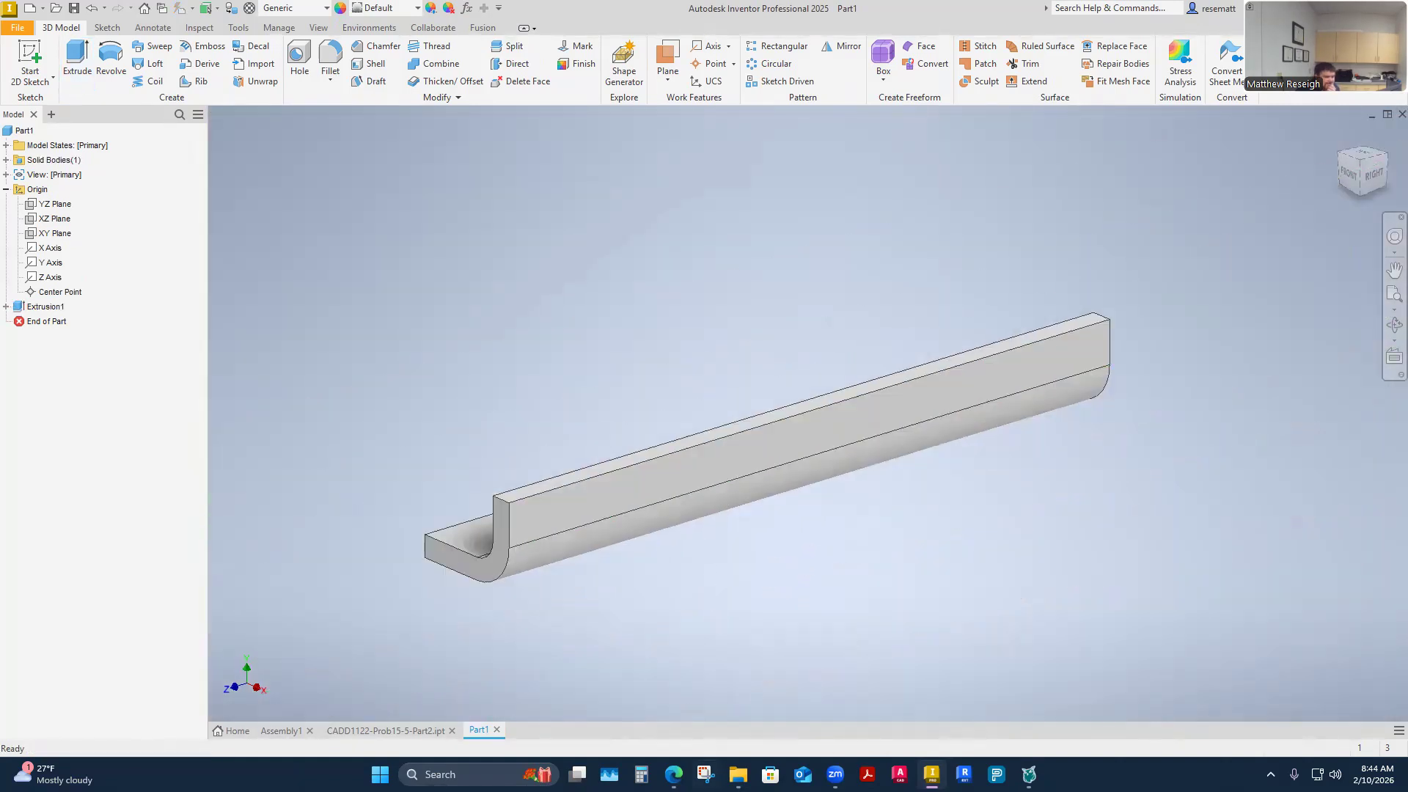
Check the completed drawing in the browser again, and make the extrusion's Sketch1 visible on the part in Inventor
{"action": "mouse_move", "coordinate": [672, 774]}
{"action": "left_click", "coordinate": [759, 725]}
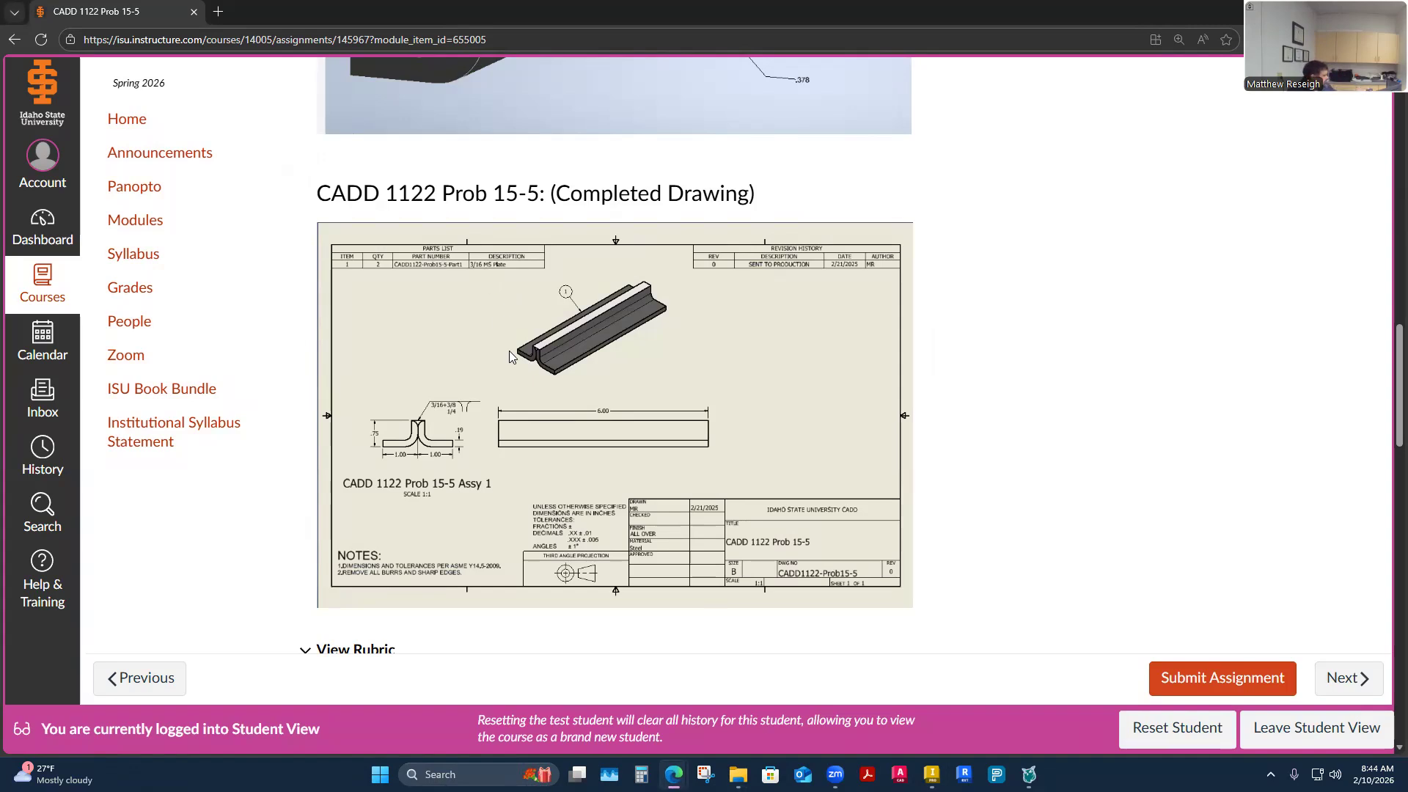
{"action": "left_click", "coordinate": [931, 774]}
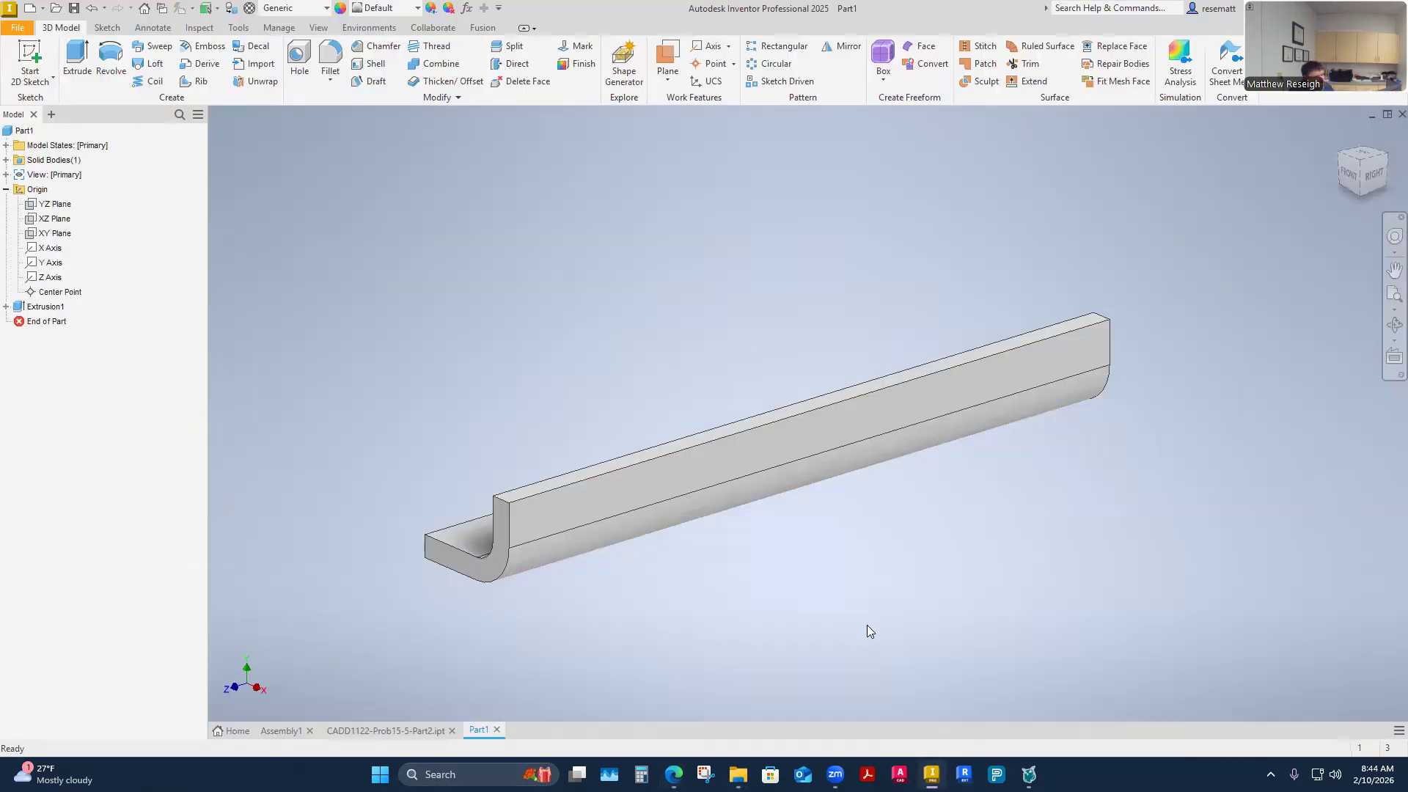
{"action": "left_click", "coordinate": [6, 307]}
{"action": "left_click", "coordinate": [46, 322]}
{"action": "right_click", "coordinate": [44, 323]}
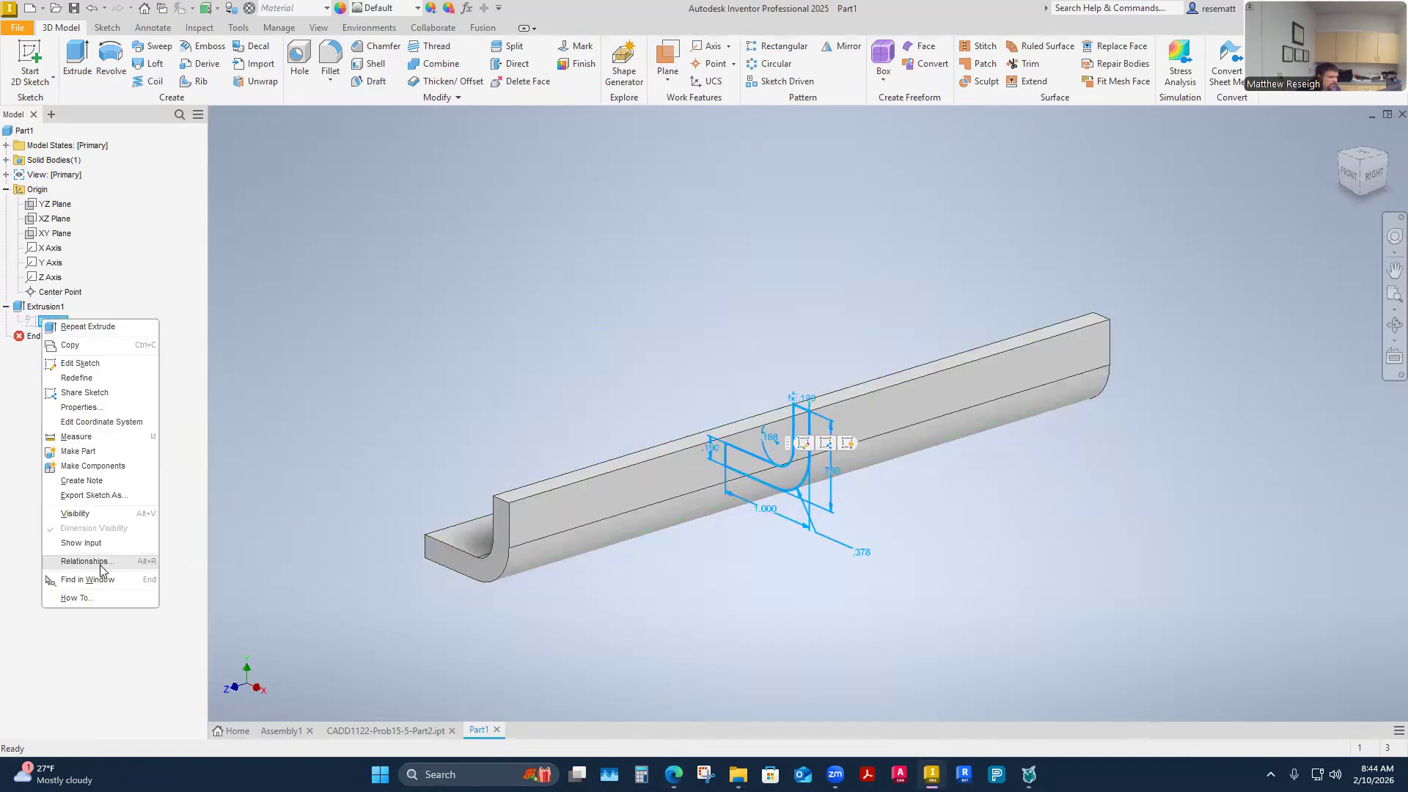
{"action": "left_click", "coordinate": [57, 518]}
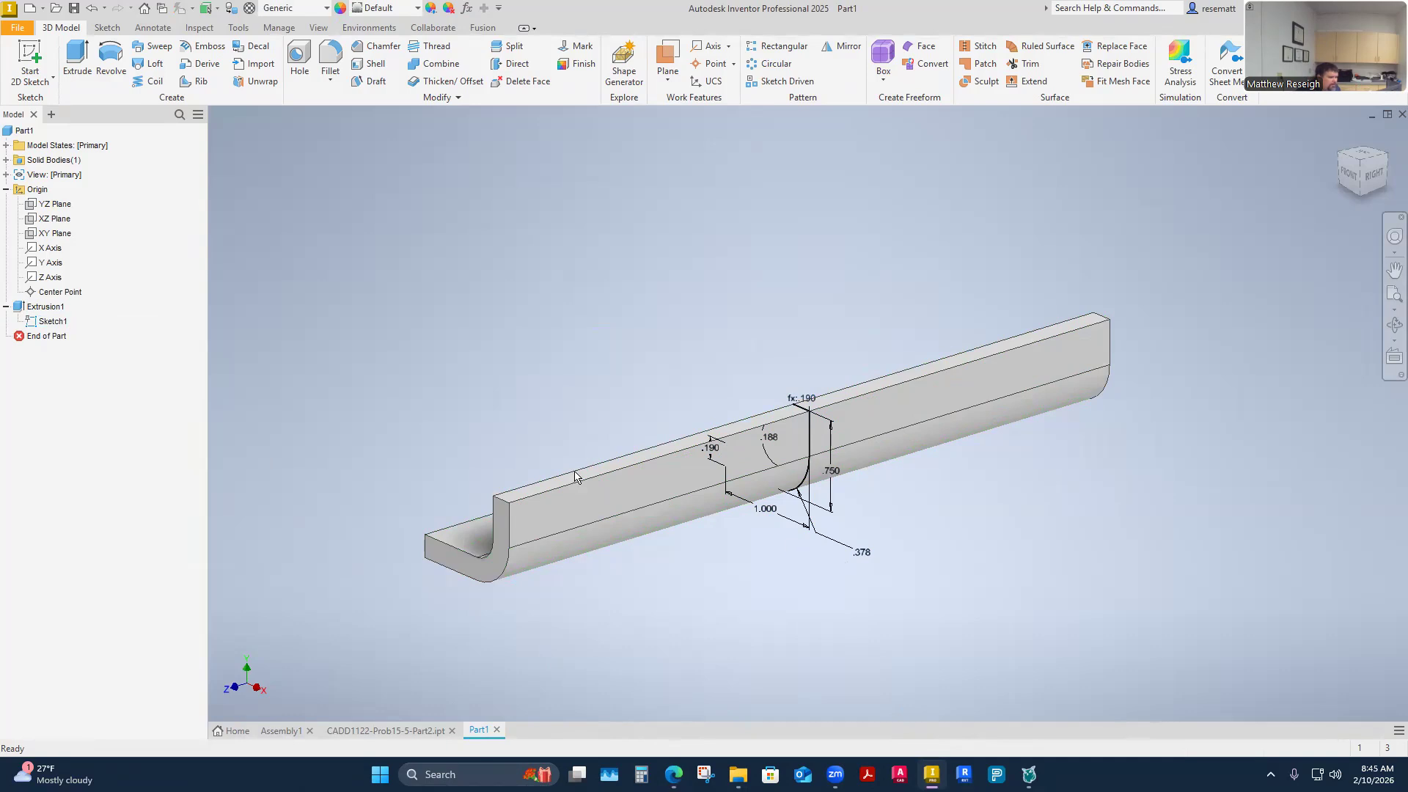
Open Sketch1 for editing to review the profile's dimensions, and finish the sketch without changing it
{"action": "left_click", "coordinate": [48, 321]}
{"action": "right_click", "coordinate": [49, 321]}
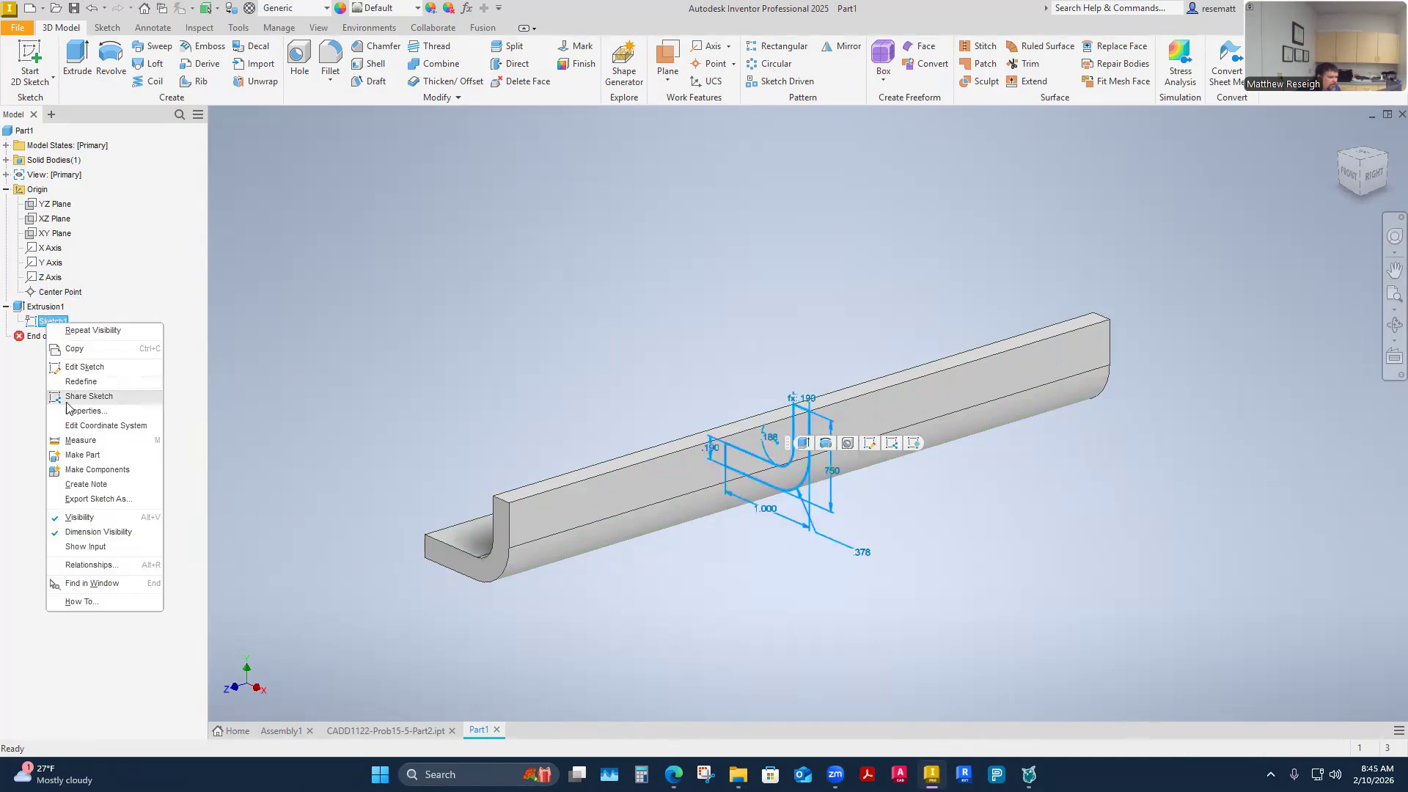
{"action": "left_click", "coordinate": [85, 366]}
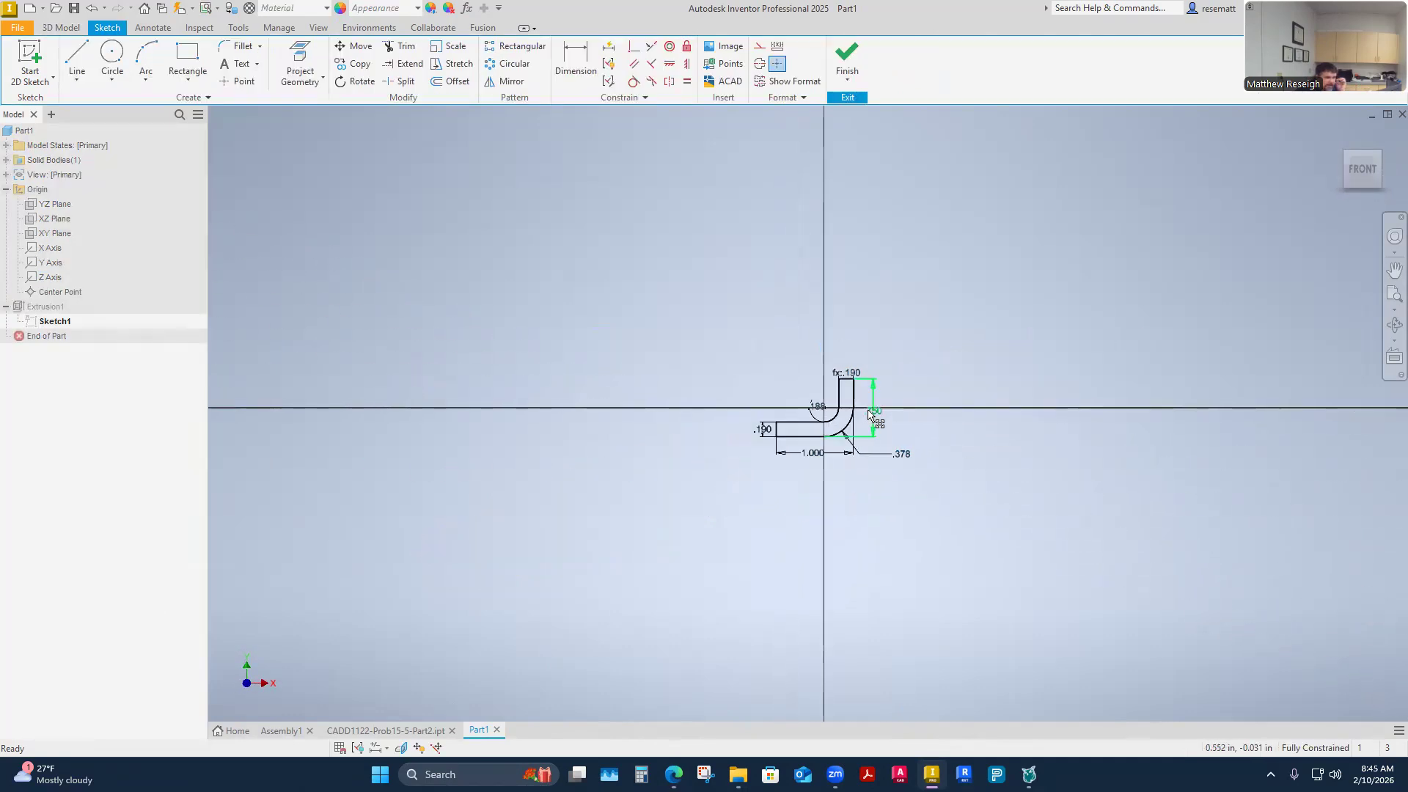
{"action": "scroll", "coordinate": [859, 415], "scroll_direction": "up", "scroll_amount": 3}
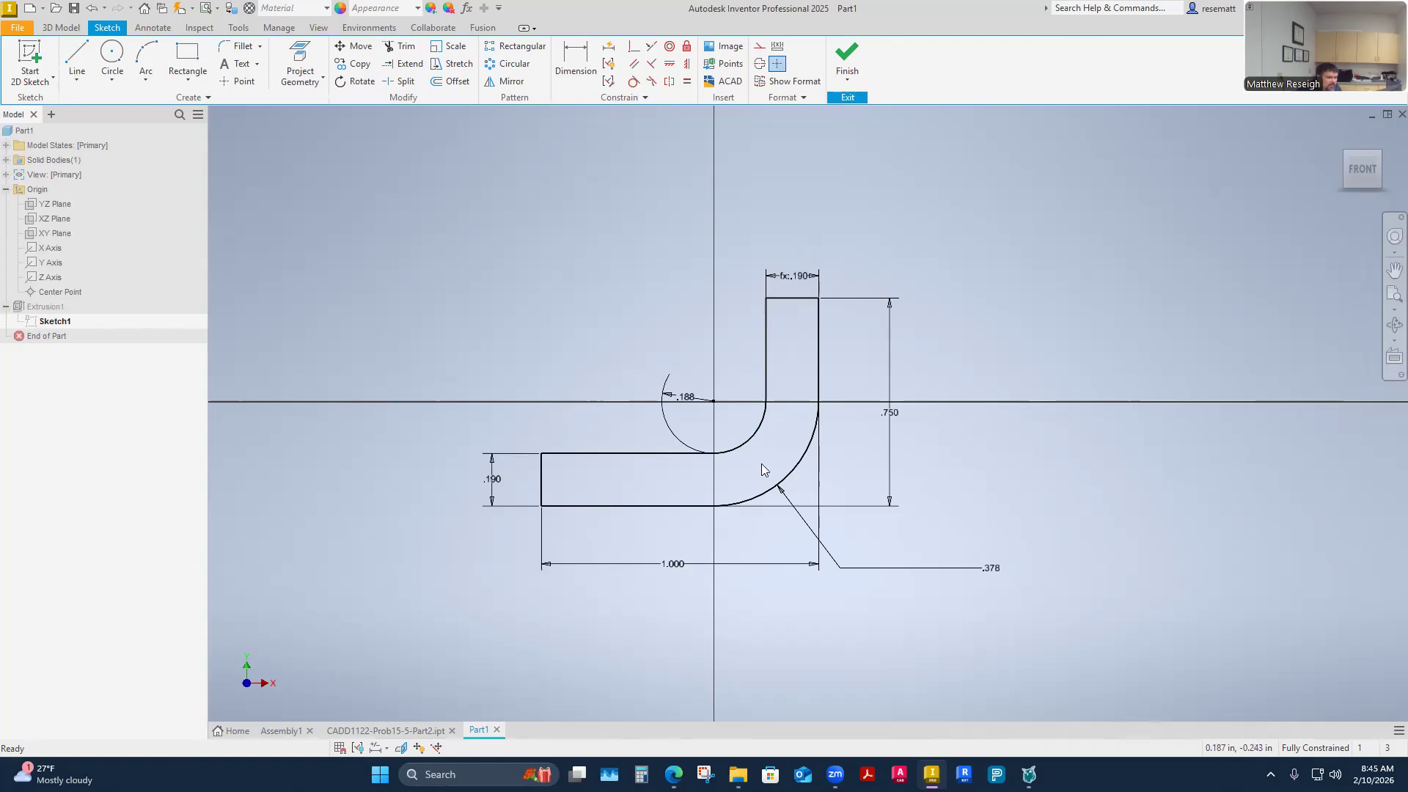
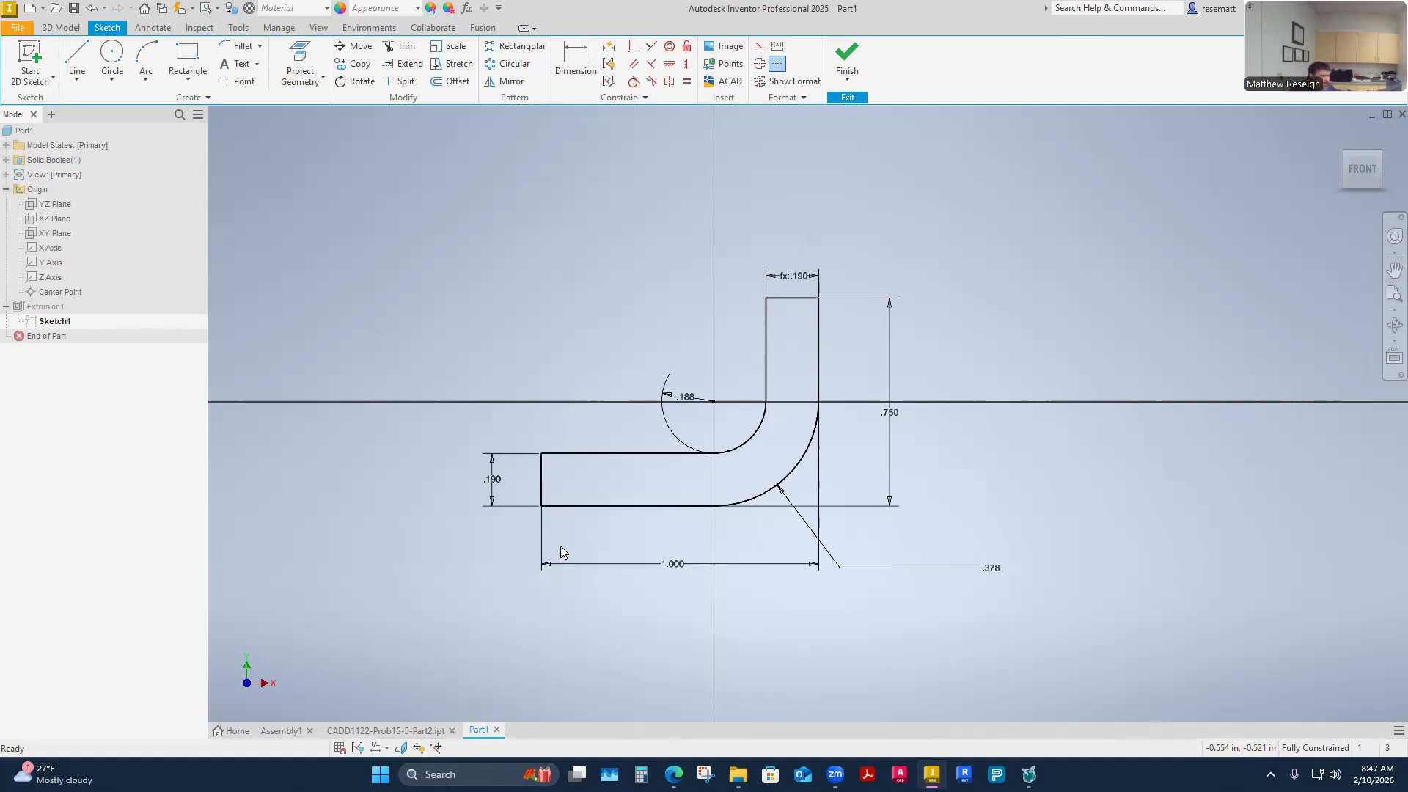
{"action": "left_click", "coordinate": [847, 59]}
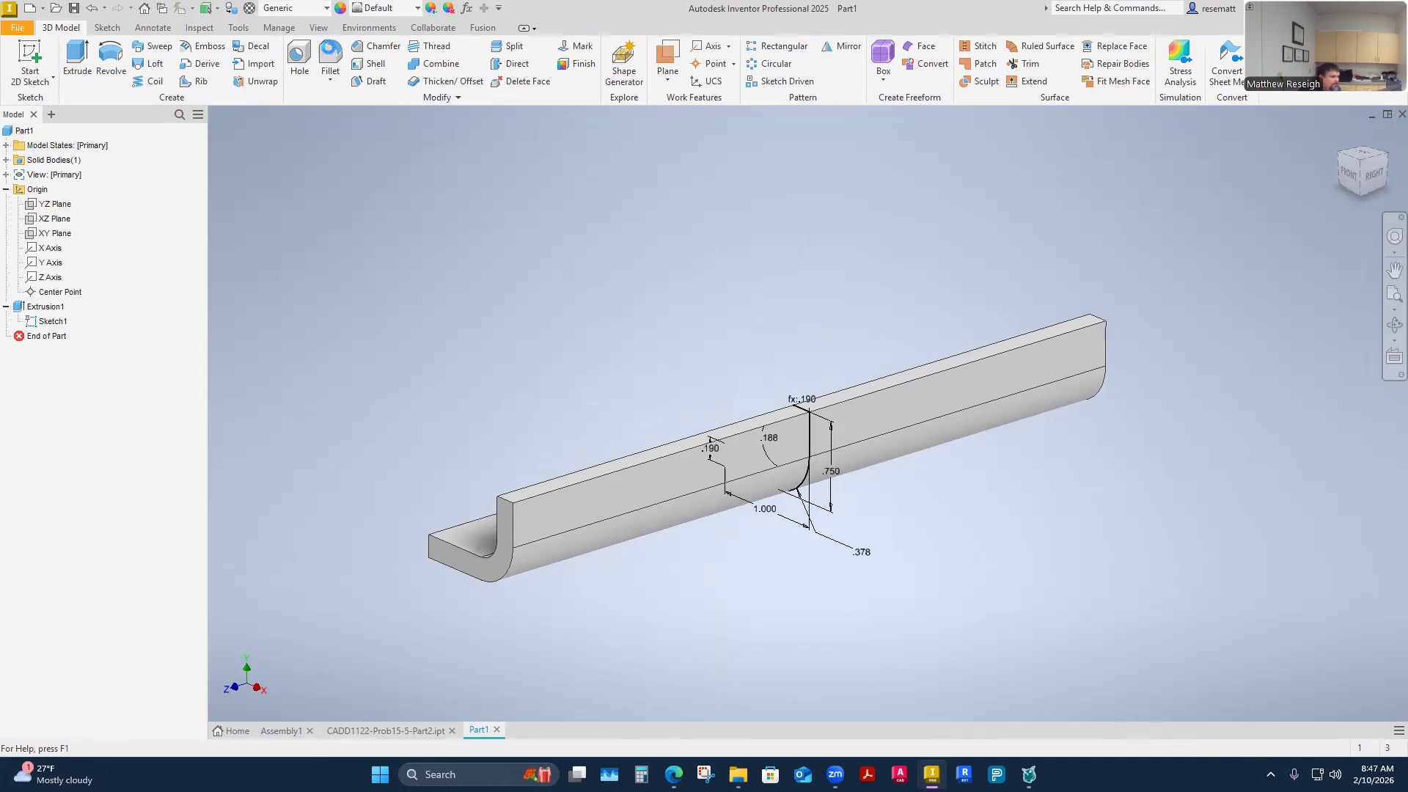
Assign the Steel, Mild material to the part
{"action": "left_click", "coordinate": [293, 8]}
{"action": "scroll", "coordinate": [334, 396], "scroll_direction": "down", "scroll_amount": 5}
{"action": "scroll", "coordinate": [334, 396], "scroll_direction": "down", "scroll_amount": 3}
{"action": "left_click", "coordinate": [291, 396]}
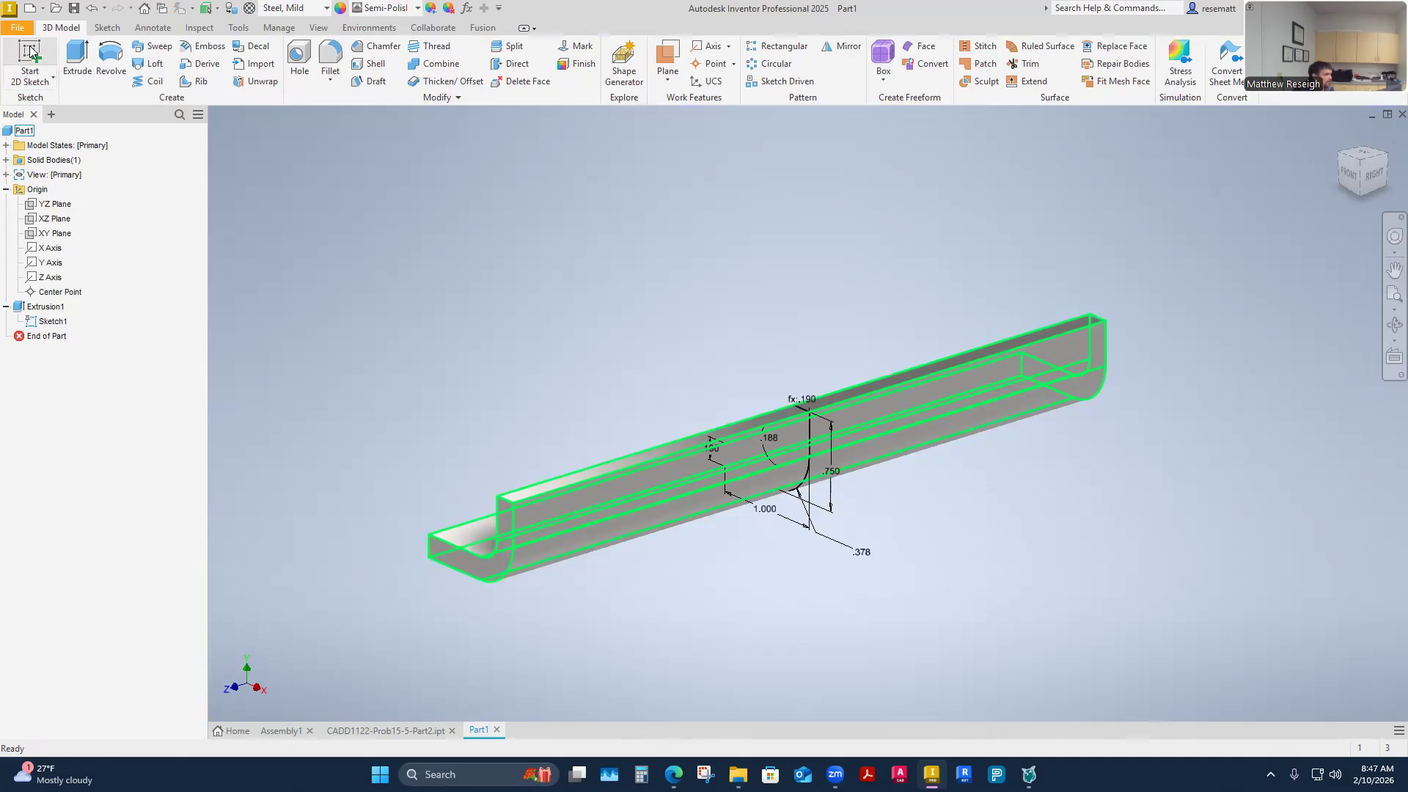
Enter 3/16 MS PLATE as the description in the part's project iProperties
{"action": "left_click", "coordinate": [17, 27]}
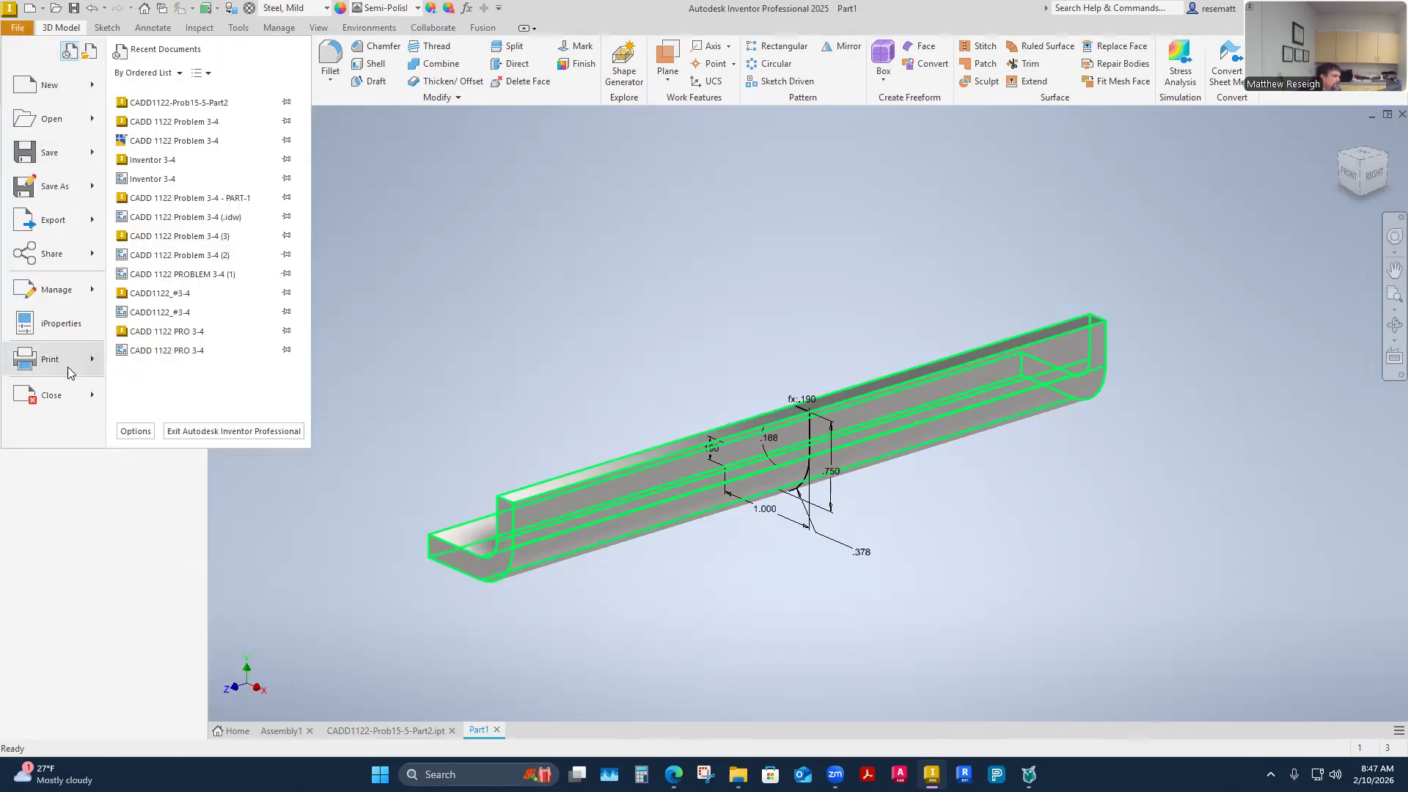
{"action": "left_click", "coordinate": [72, 325]}
{"action": "left_click", "coordinate": [307, 163]}
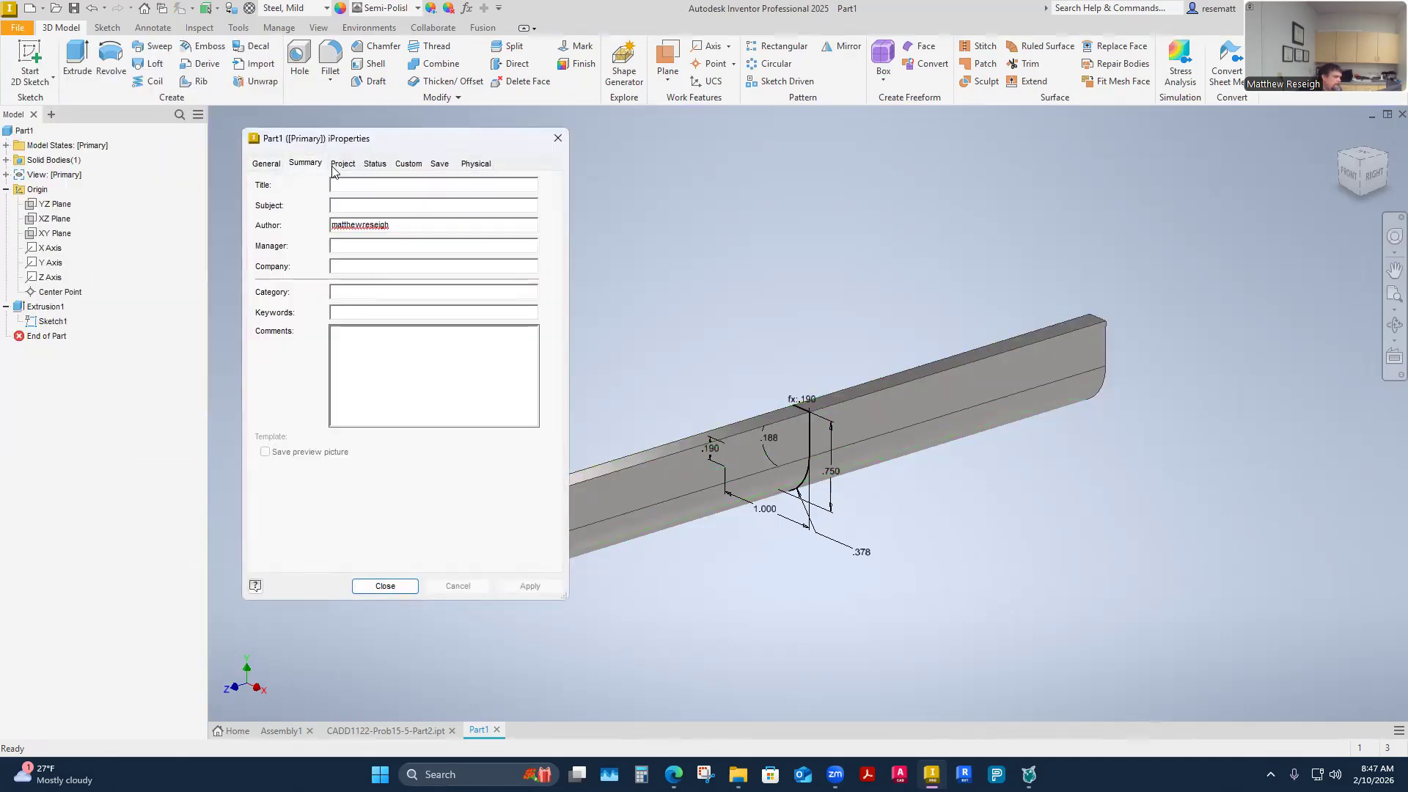
{"action": "left_click", "coordinate": [339, 163]}
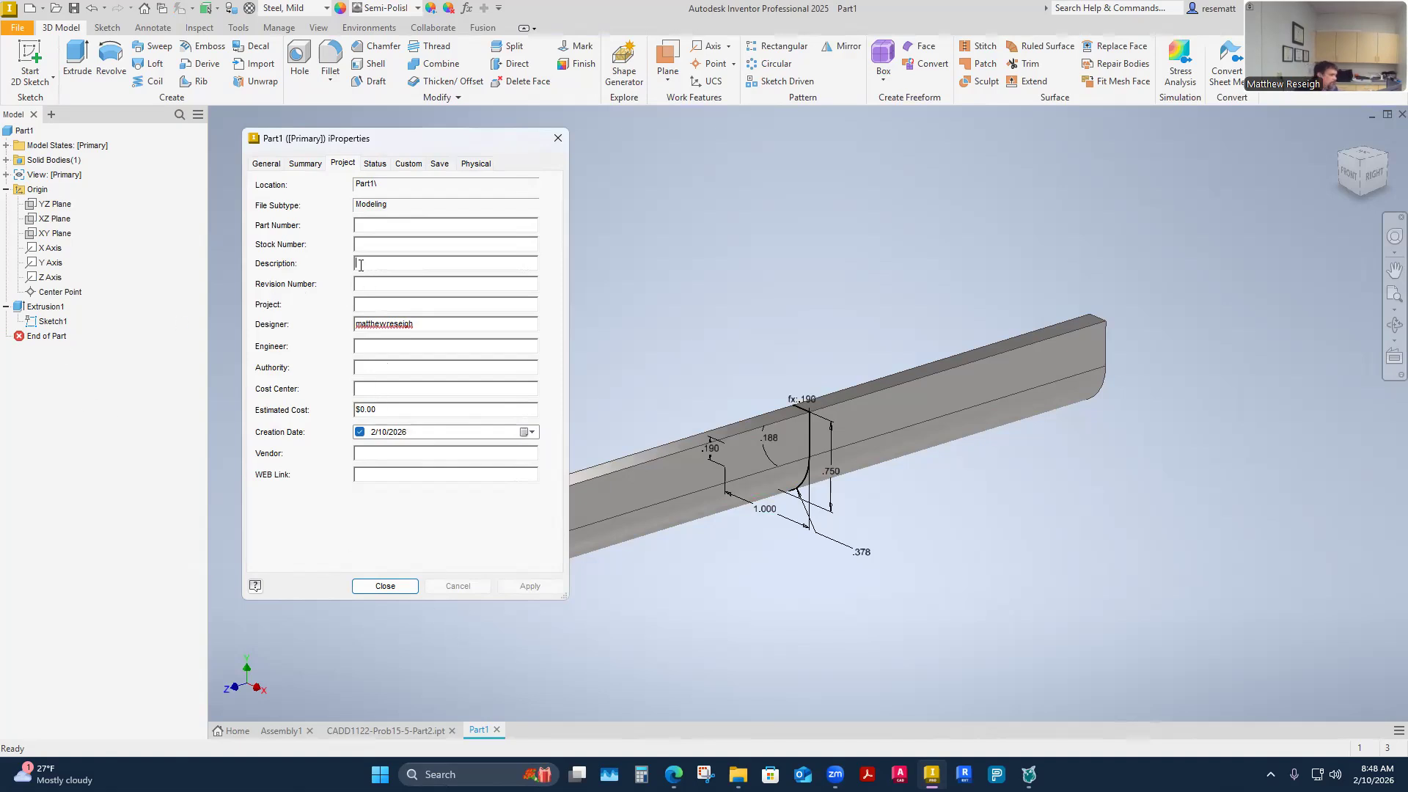
{"action": "type", "text": "3/16"}
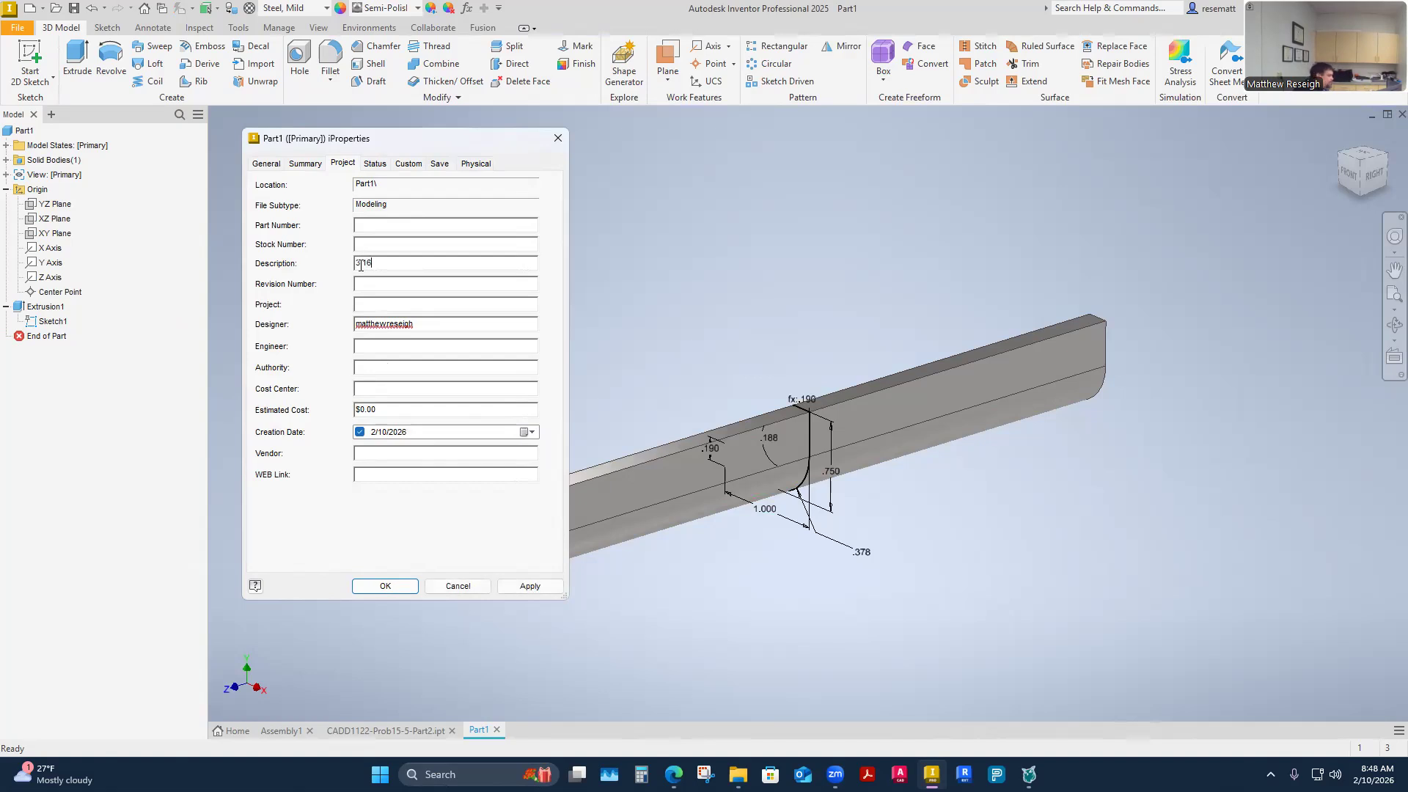
{"action": "type", "text": " m"}
{"action": "key", "text": "BackSpace"}
{"action": "type", "text": "MS PLATE"}
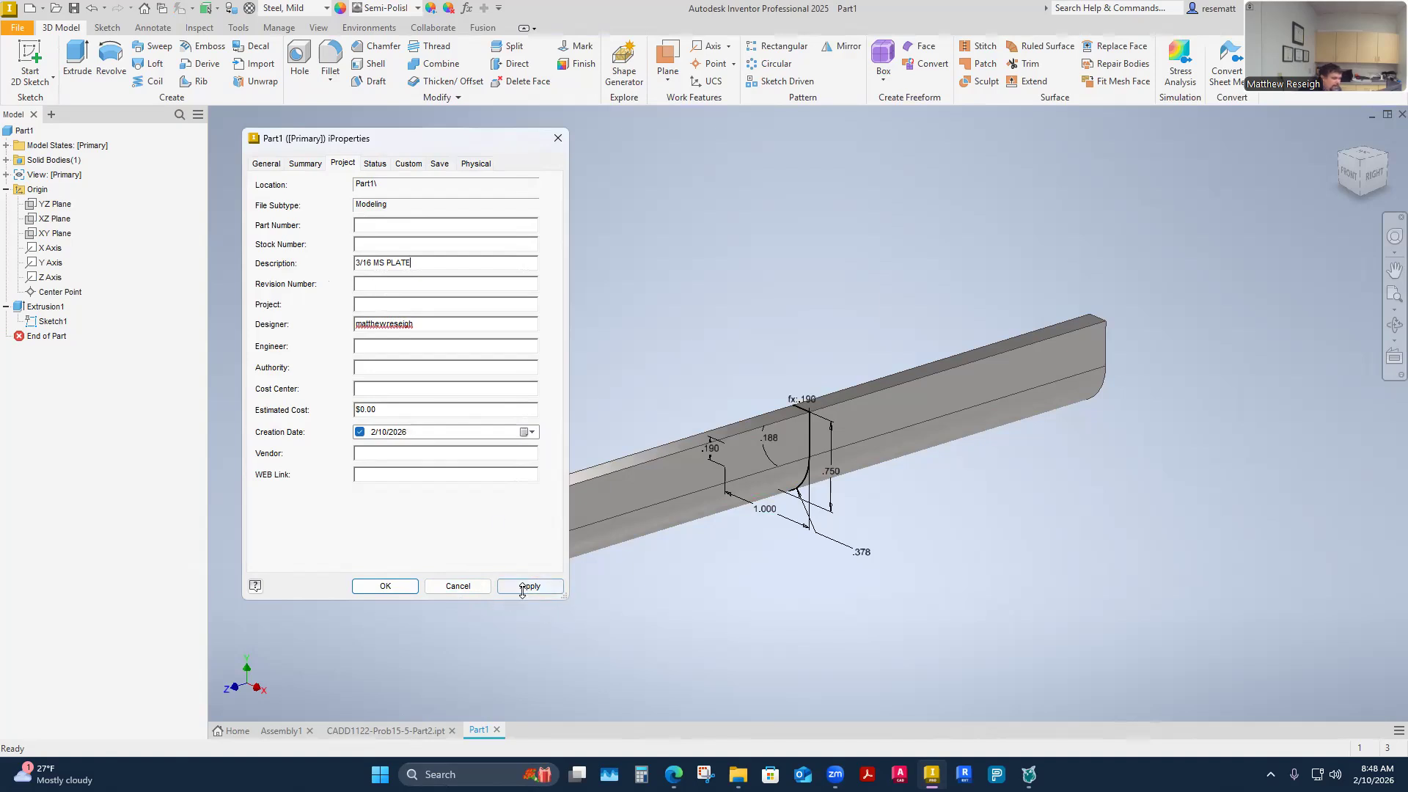
{"action": "left_click", "coordinate": [413, 583]}
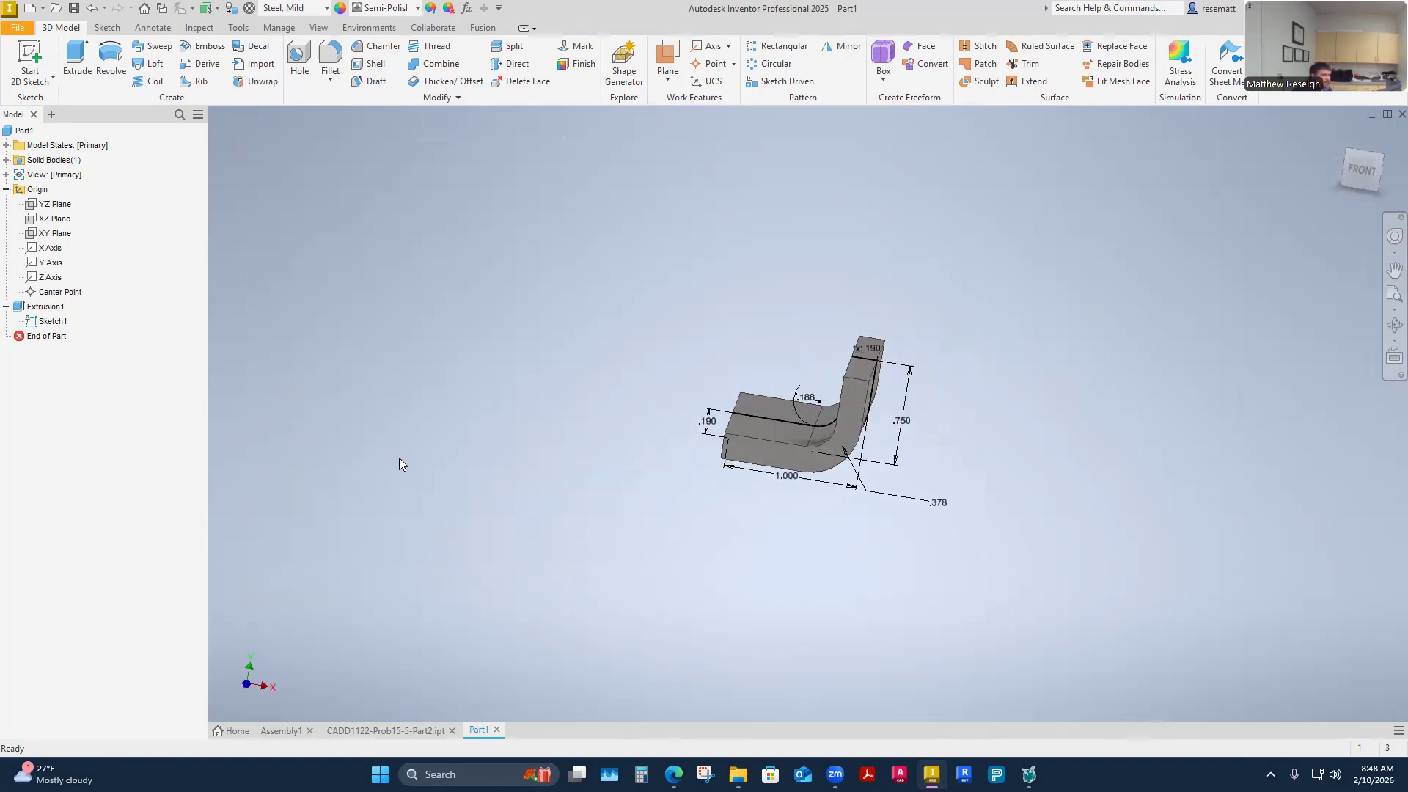
Hide the extrusion's Sketch1 on the part
{"action": "left_click", "coordinate": [47, 322]}
{"action": "right_click", "coordinate": [46, 321]}
{"action": "left_click", "coordinate": [72, 516]}
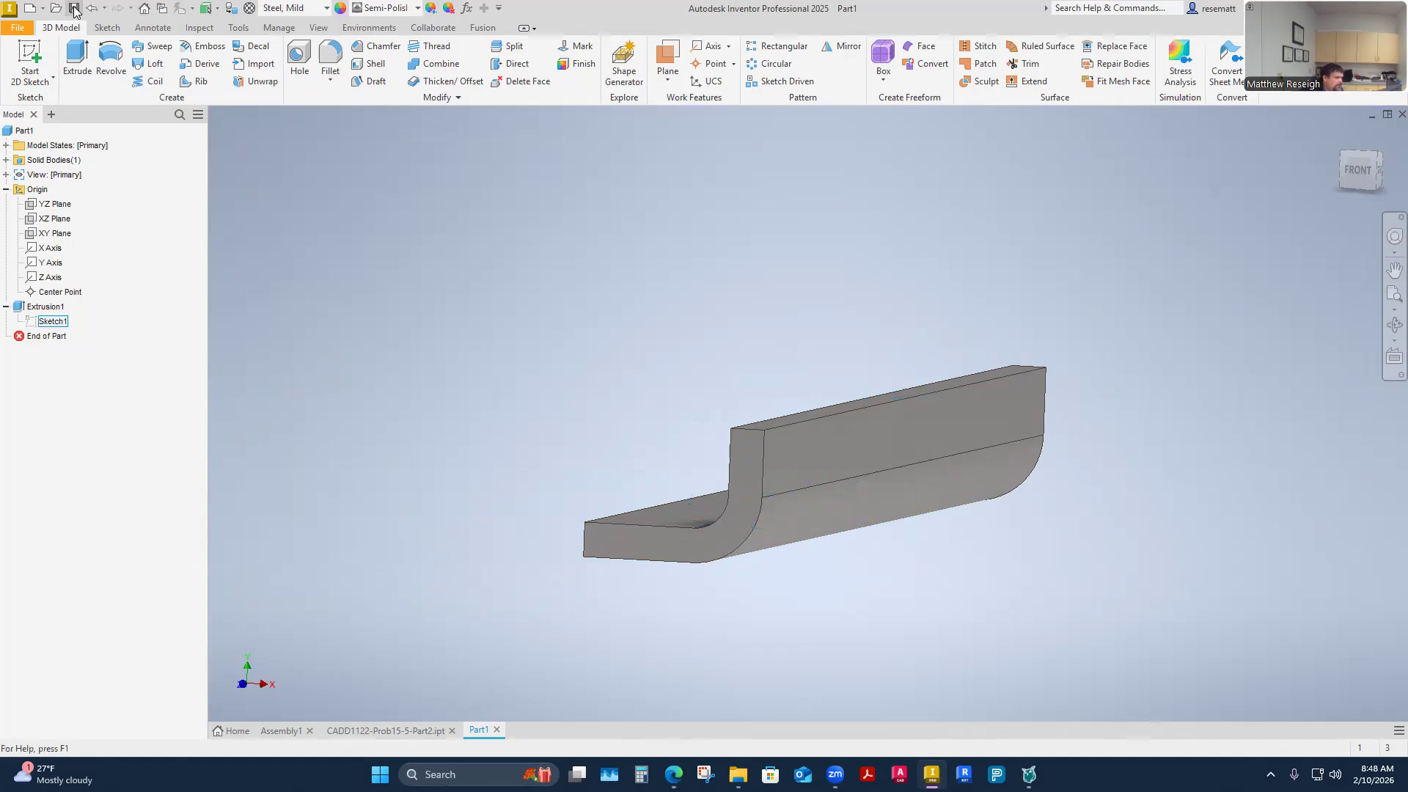
Save the part in the Week 4 Parts folder as CADD1122-Prob15-5-Part1-InClass
{"action": "left_click", "coordinate": [74, 8]}
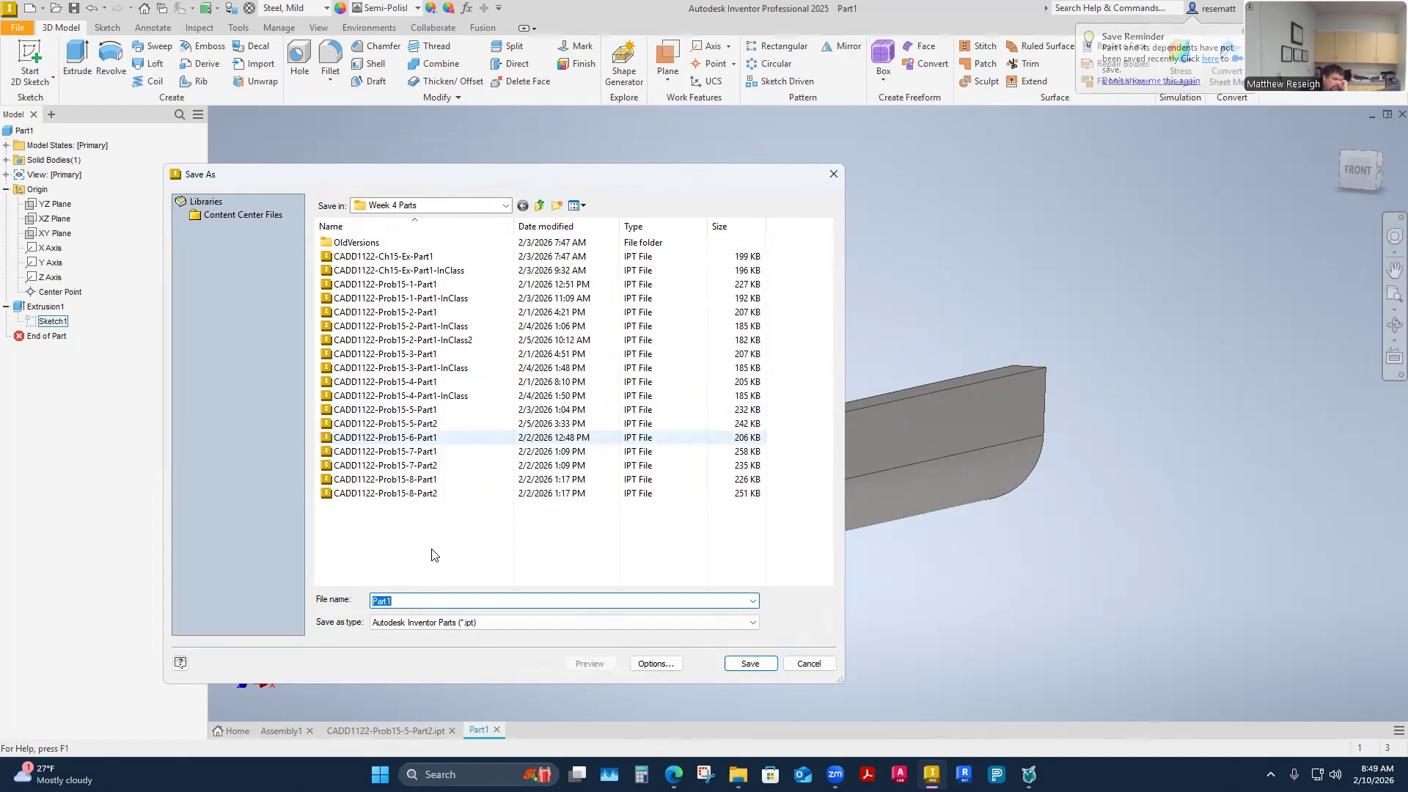
{"action": "left_click", "coordinate": [410, 410]}
{"action": "left_click", "coordinate": [475, 602]}
{"action": "left_click", "coordinate": [475, 603]}
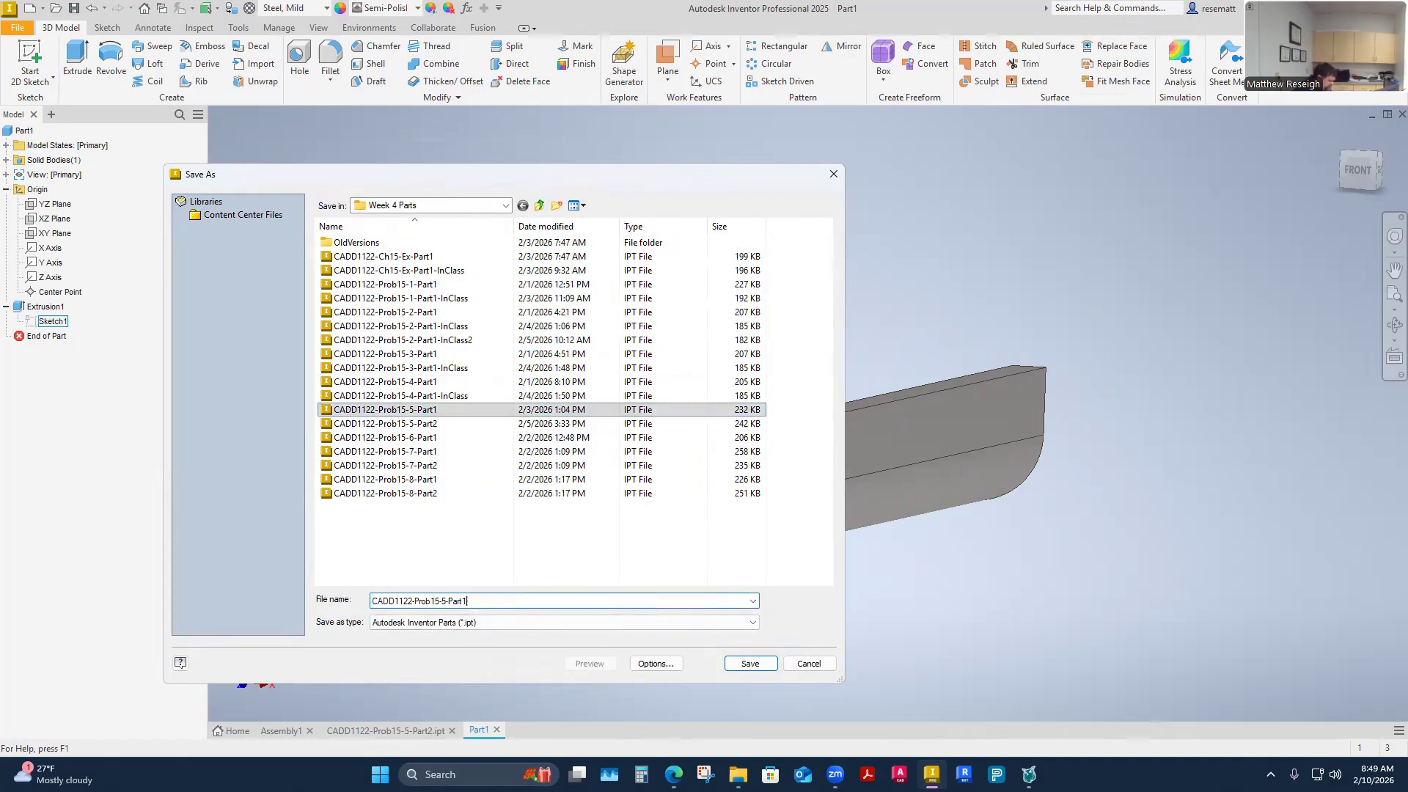
{"action": "type", "text": "-InClass"}
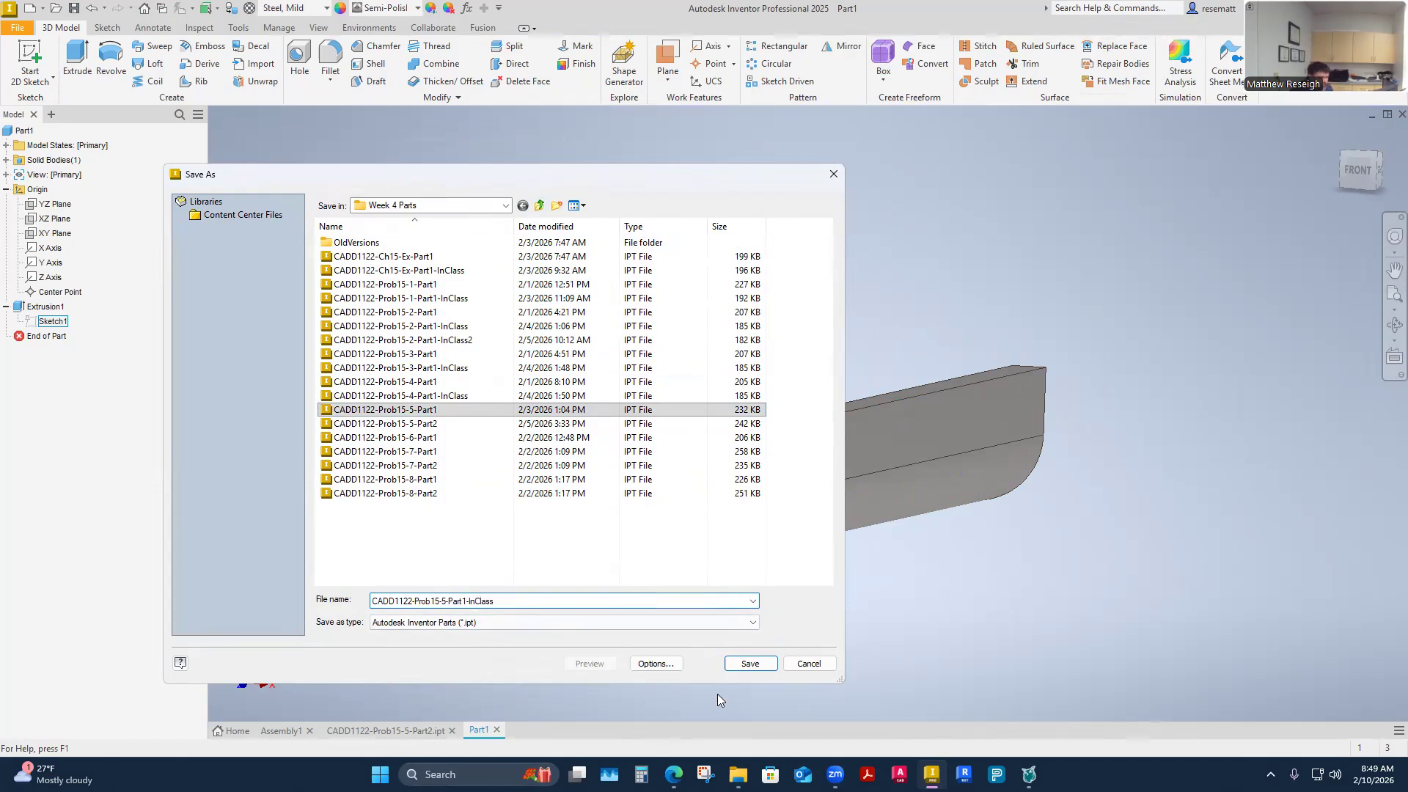
{"action": "left_click", "coordinate": [749, 663]}
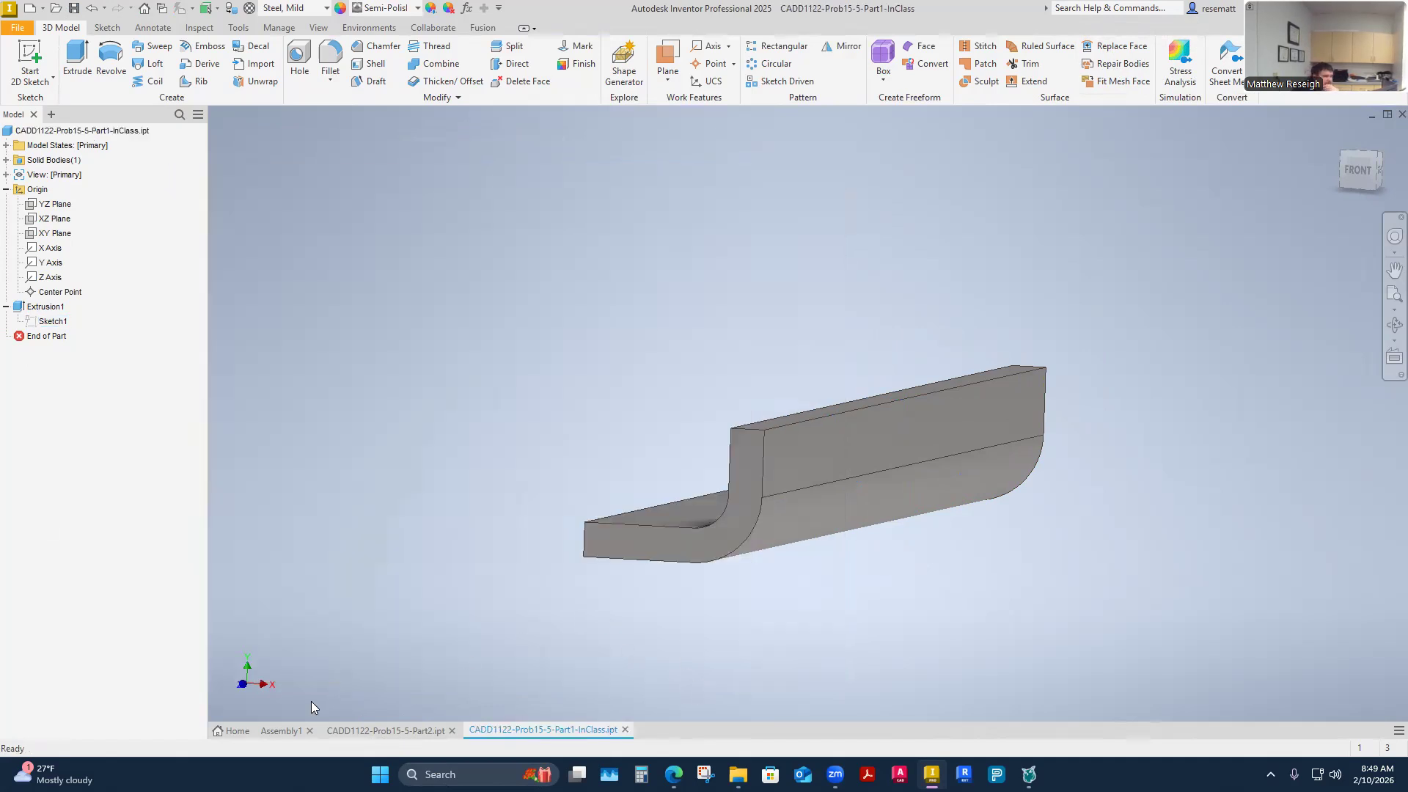
Delete all components from Assembly1 and close that assembly without saving it
{"action": "left_click", "coordinate": [235, 732]}
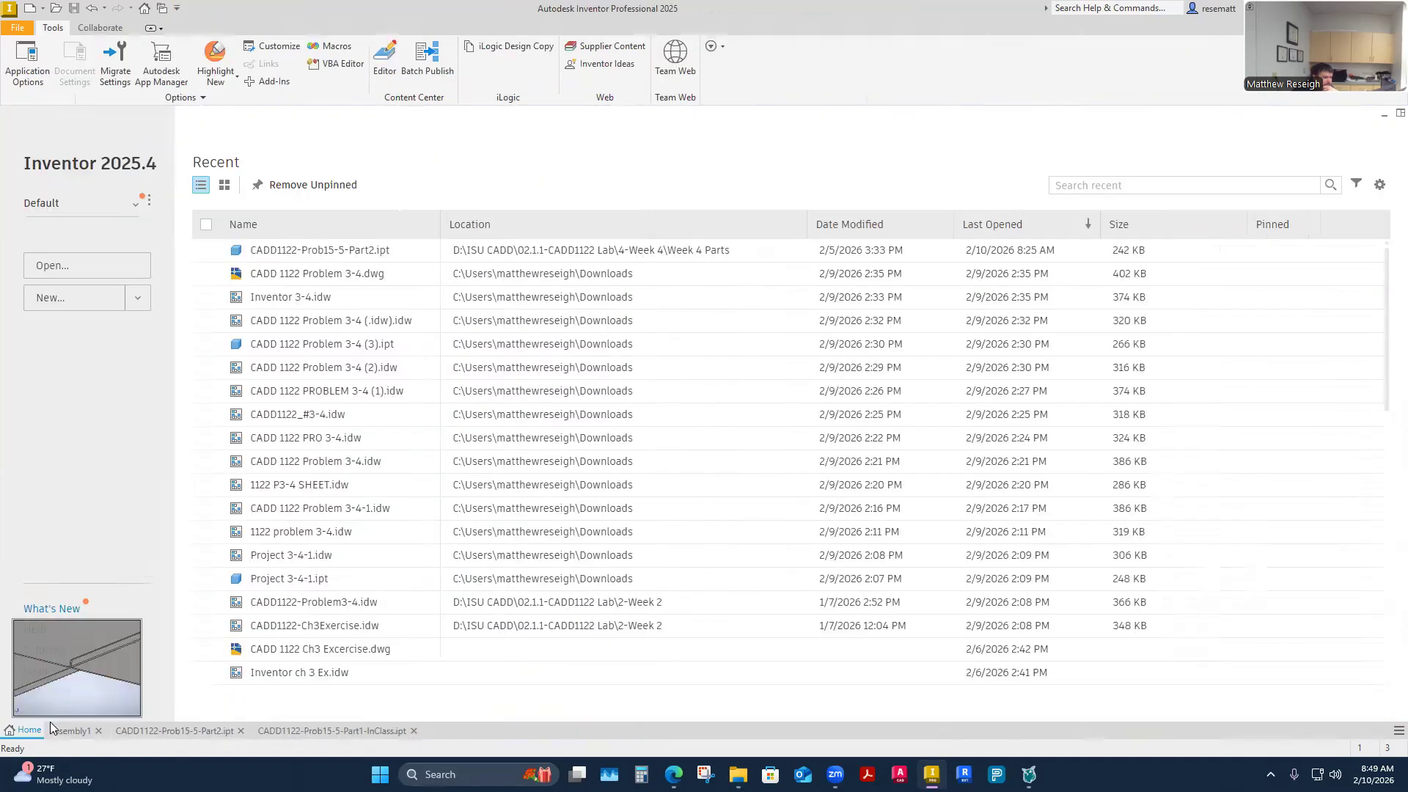
{"action": "left_click", "coordinate": [65, 729]}
{"action": "scroll", "coordinate": [684, 562], "scroll_direction": "up", "scroll_amount": 3}
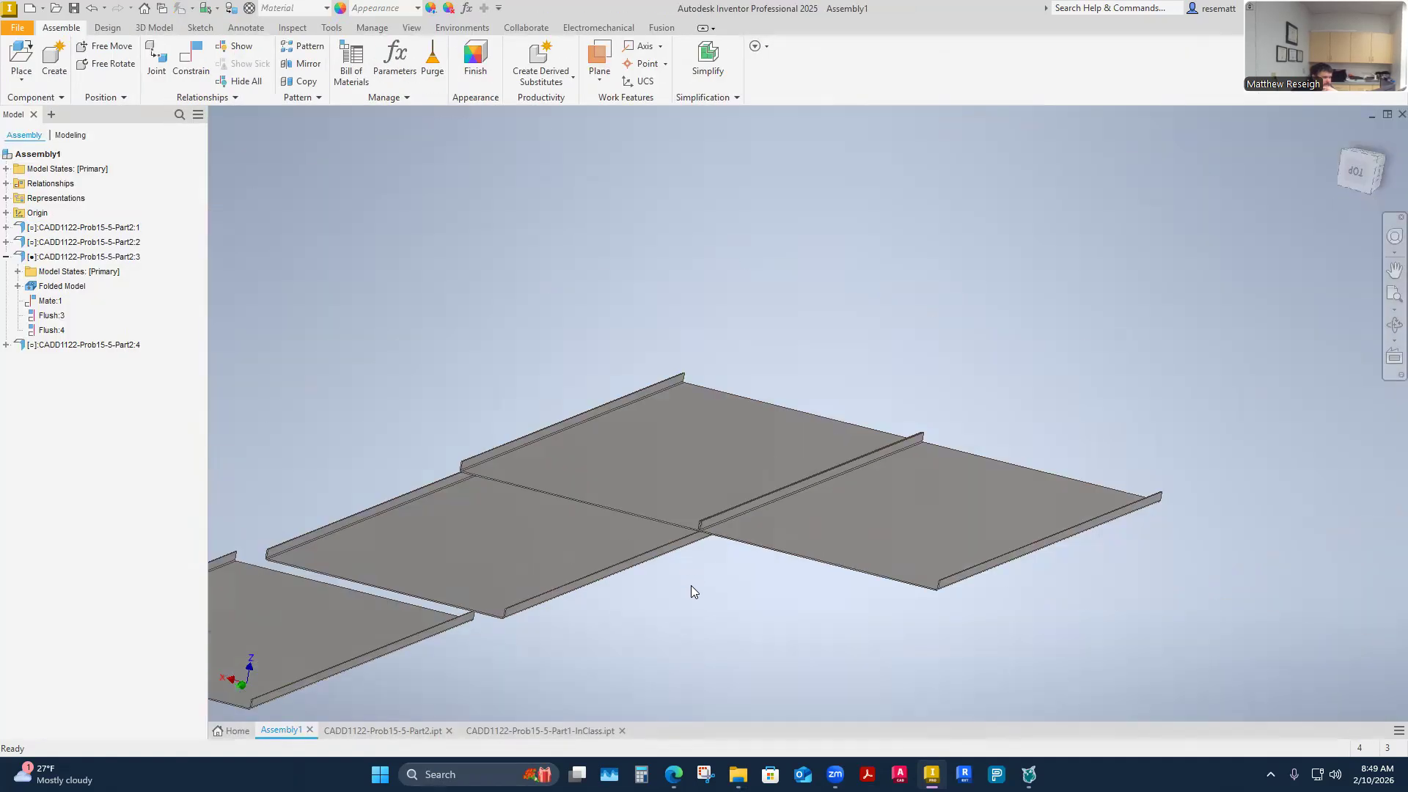
{"action": "scroll", "coordinate": [674, 600], "scroll_direction": "up", "scroll_amount": 3}
{"action": "left_click_drag", "start_coordinate": [377, 440], "coordinate": [865, 663]}
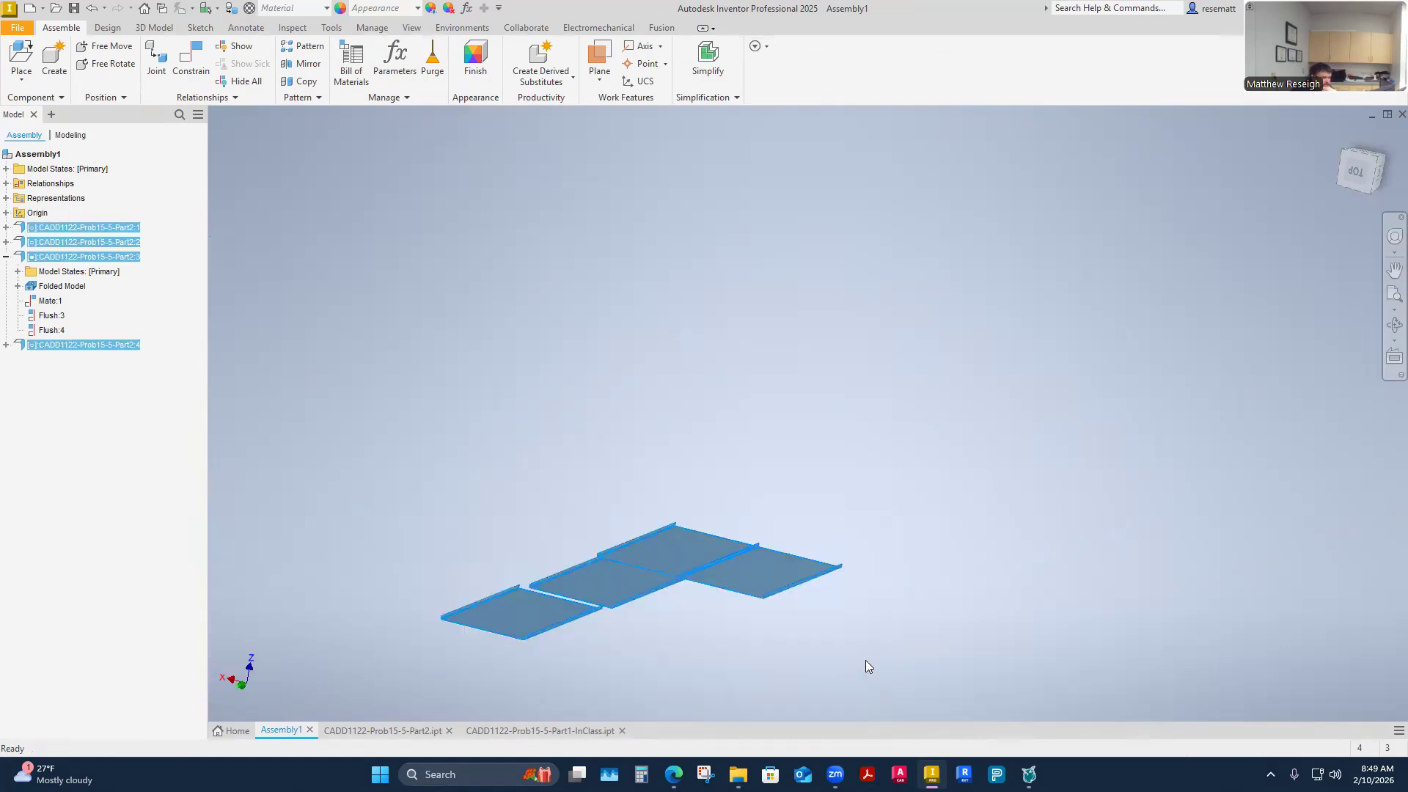
{"action": "key", "text": "Delete"}
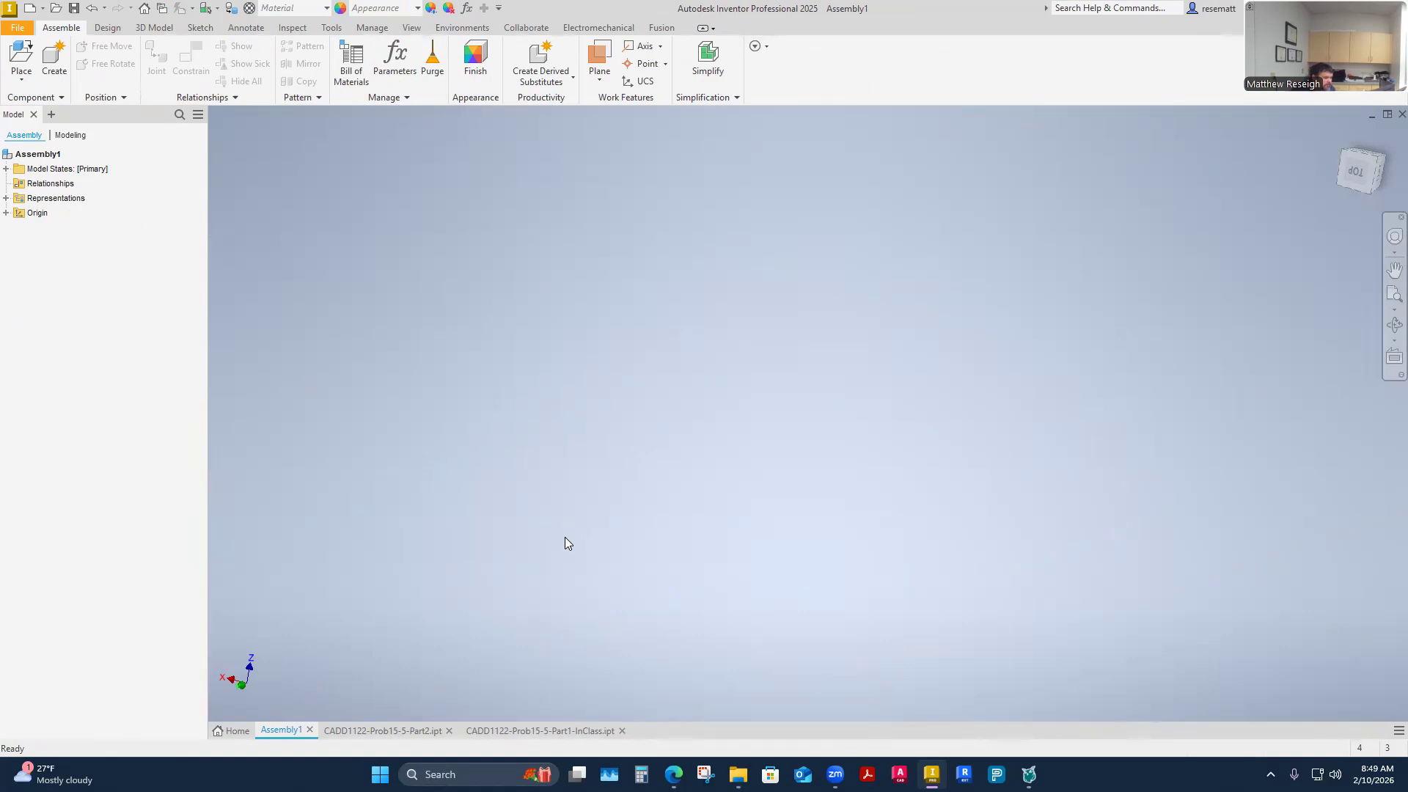
{"action": "left_click", "coordinate": [309, 729]}
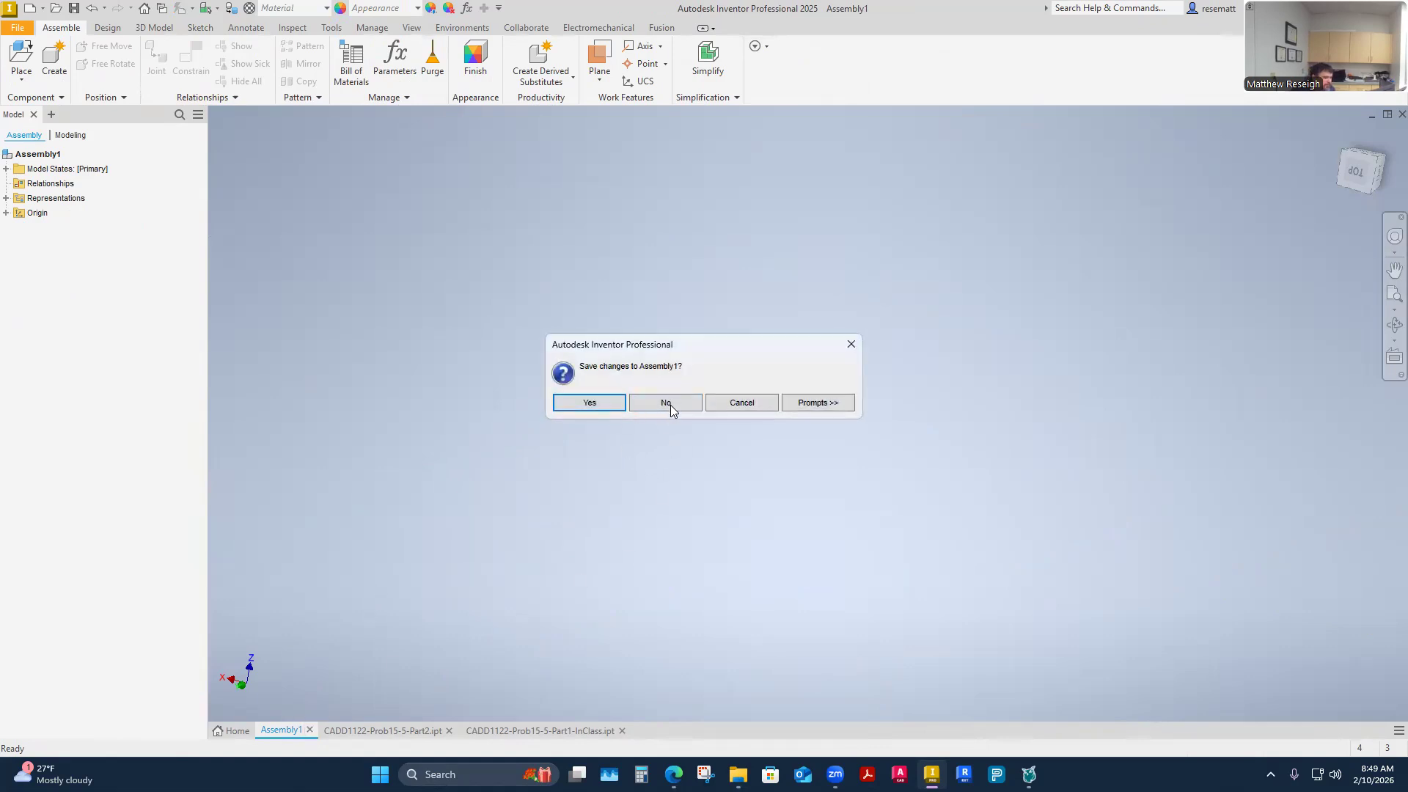
{"action": "left_click", "coordinate": [666, 403]}
Create a new assembly from the English Weldment (ANSI).iam template
{"action": "left_click", "coordinate": [137, 297]}
{"action": "left_click", "coordinate": [82, 474]}
{"action": "left_click", "coordinate": [737, 359]}
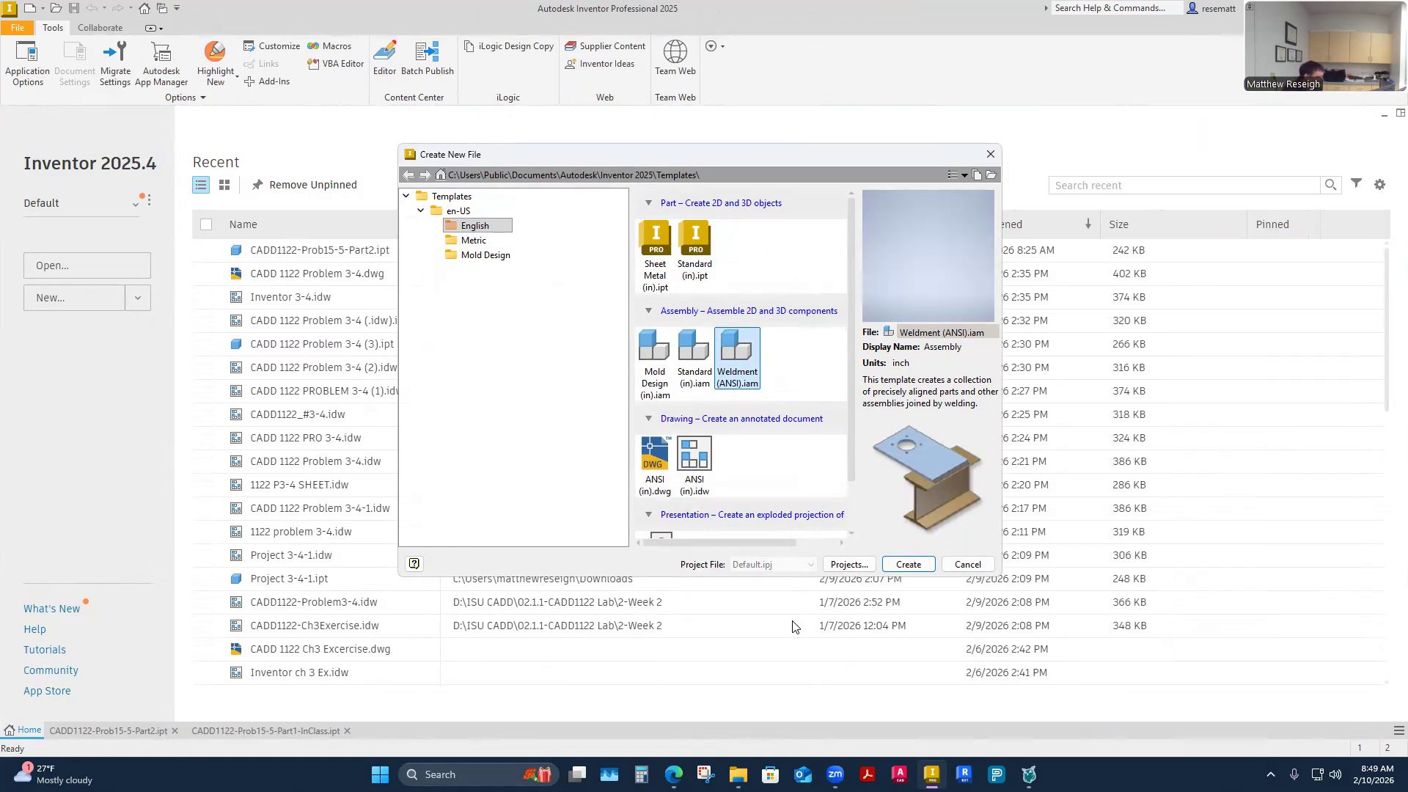
{"action": "left_click", "coordinate": [903, 566]}
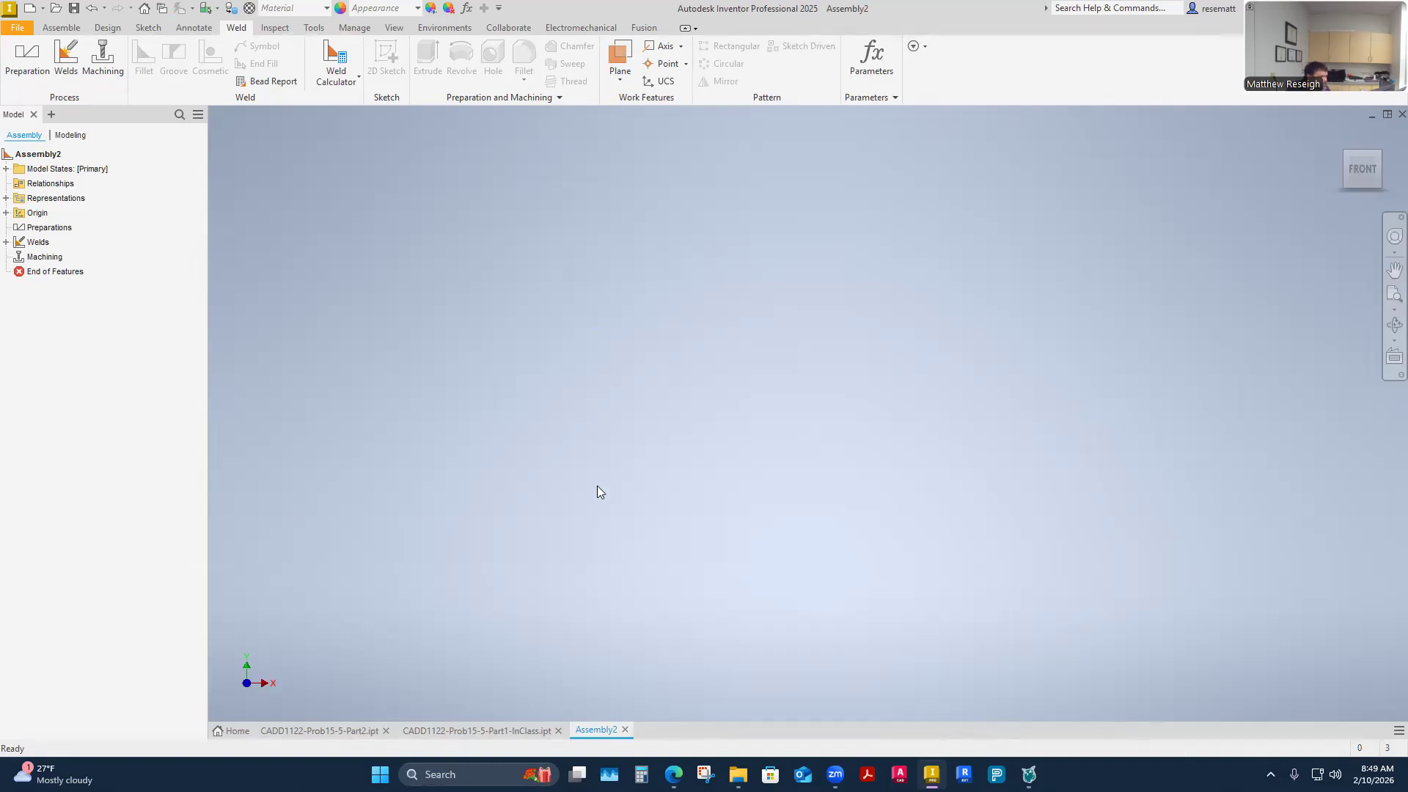
Place two instances of CADD1122-Prob15-5-Part1-InClass in the new weldment assembly
{"action": "left_click", "coordinate": [61, 27]}
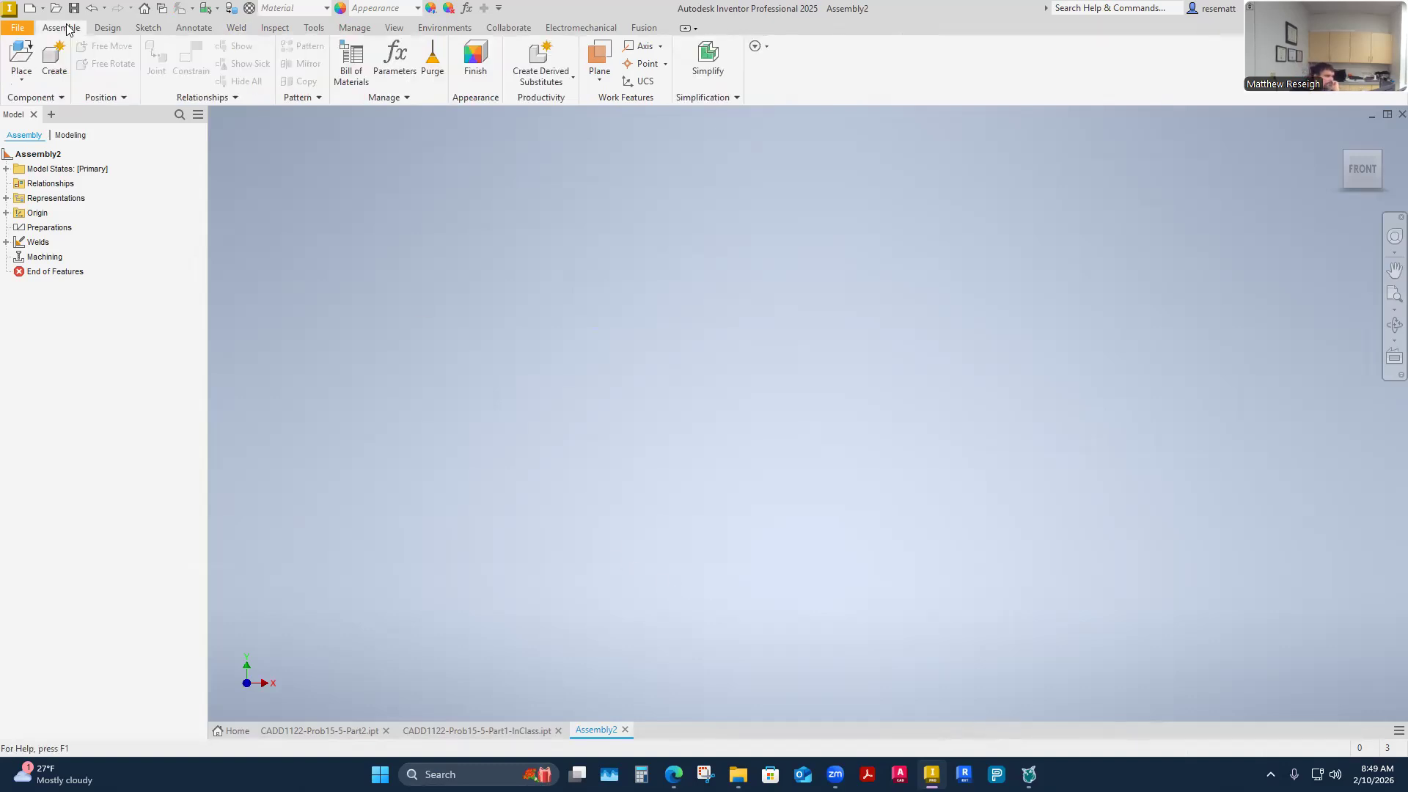
{"action": "left_click", "coordinate": [20, 80]}
{"action": "left_click", "coordinate": [55, 101]}
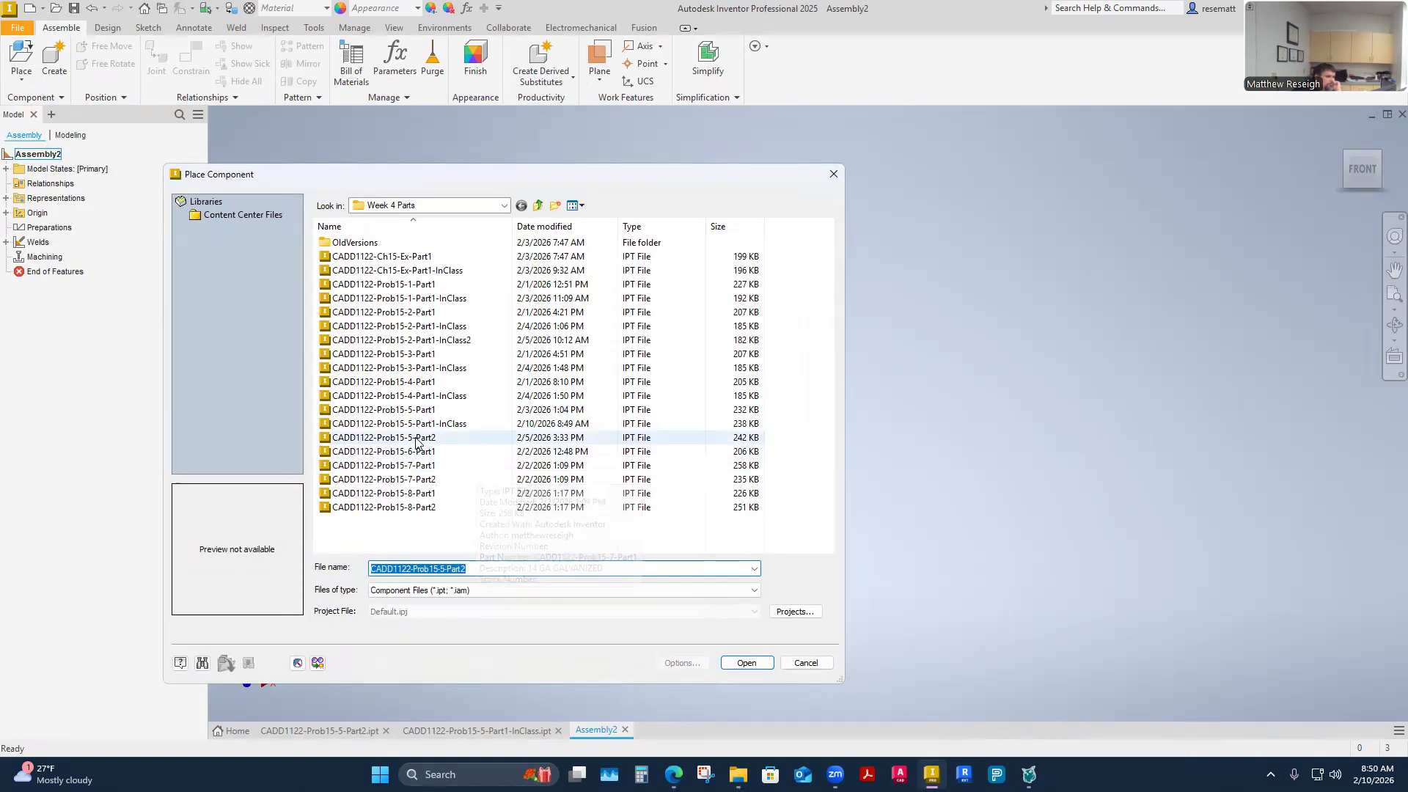
{"action": "left_click", "coordinate": [425, 424]}
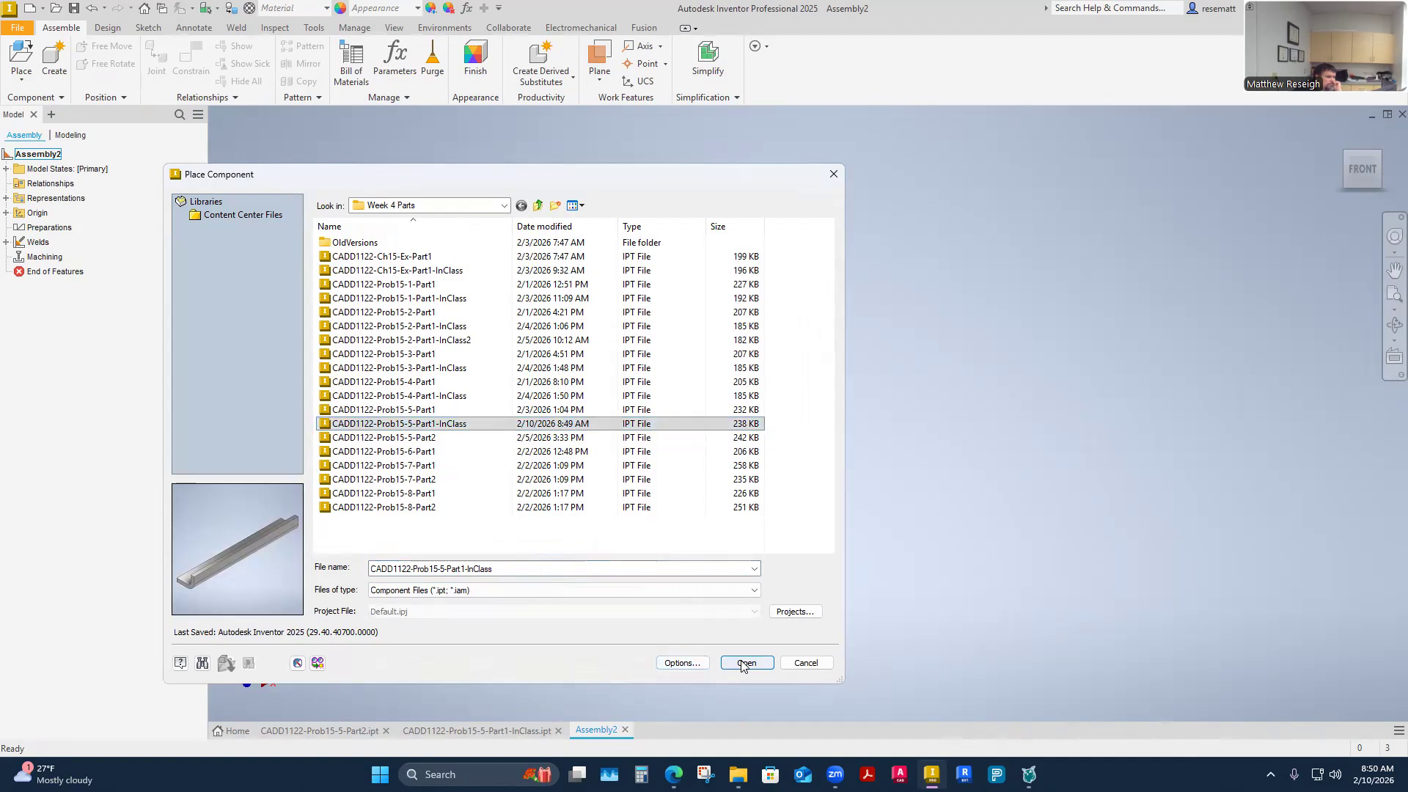
{"action": "left_click", "coordinate": [745, 663]}
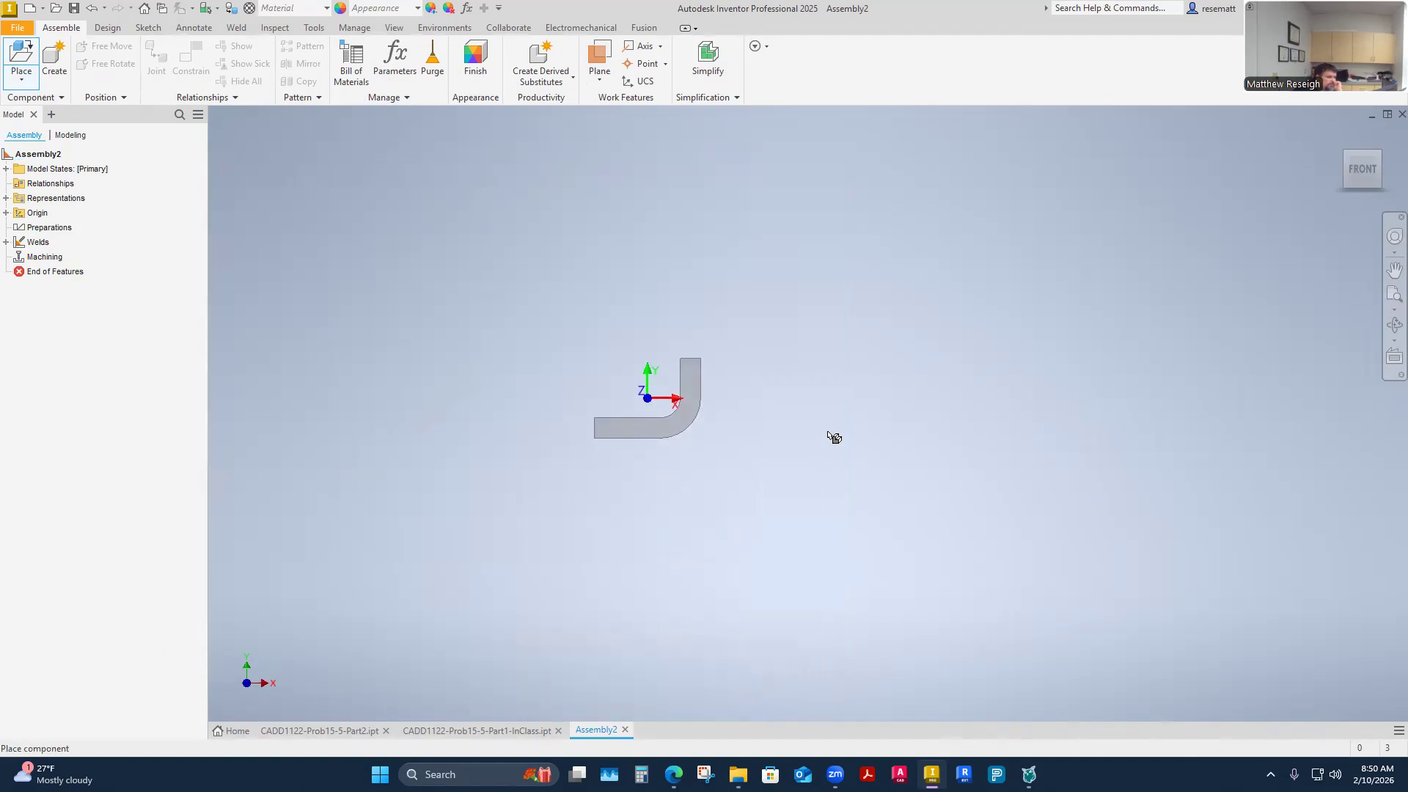
{"action": "left_click", "coordinate": [830, 434]}
{"action": "scroll", "coordinate": [793, 454], "scroll_direction": "down", "scroll_amount": 5}
{"action": "left_click", "coordinate": [855, 490]}
{"action": "right_click", "coordinate": [855, 490]}
{"action": "left_click", "coordinate": [813, 544]}
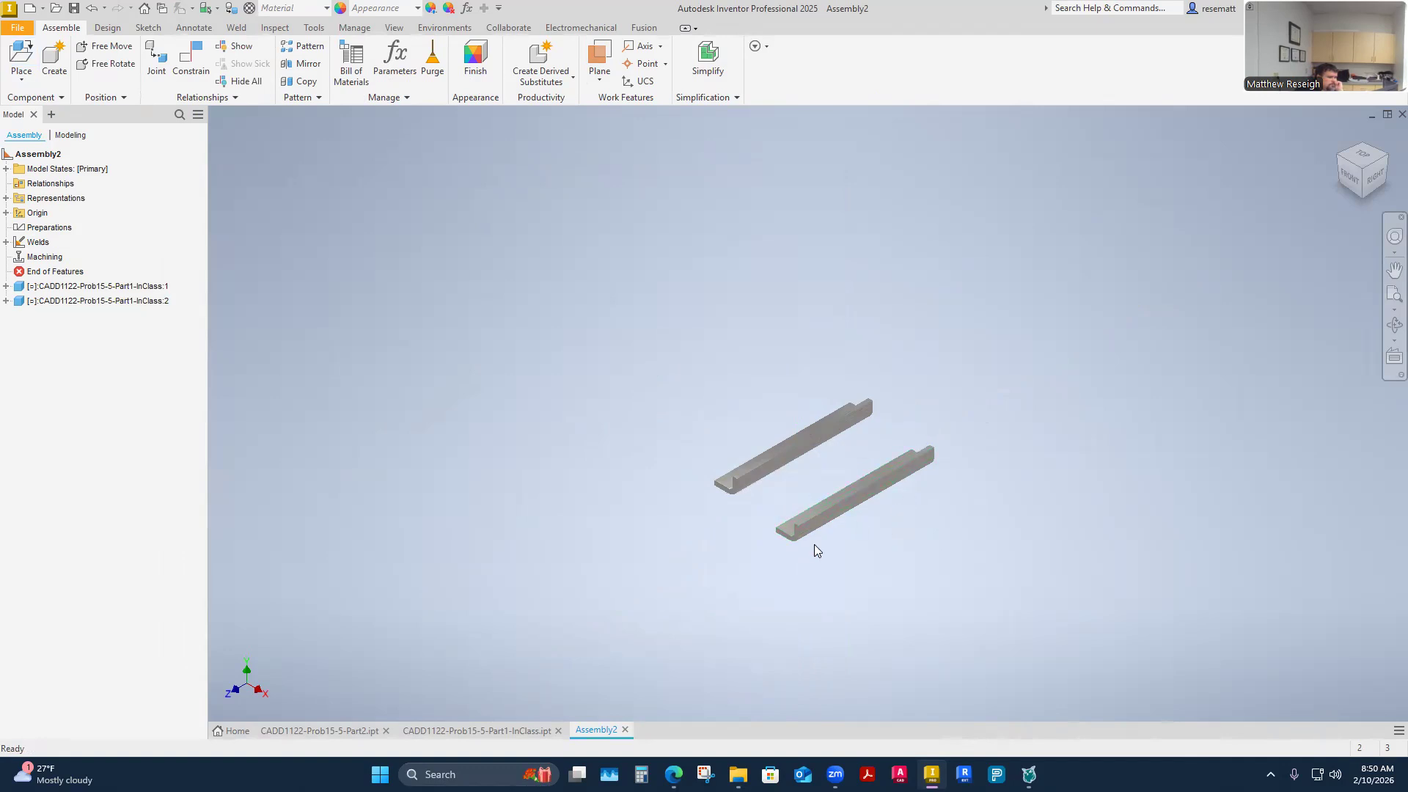
Change the assembly's visual style to shaded with visible edges
{"action": "left_click", "coordinate": [394, 28]}
{"action": "left_click", "coordinate": [302, 59]}
{"action": "left_click", "coordinate": [345, 163]}
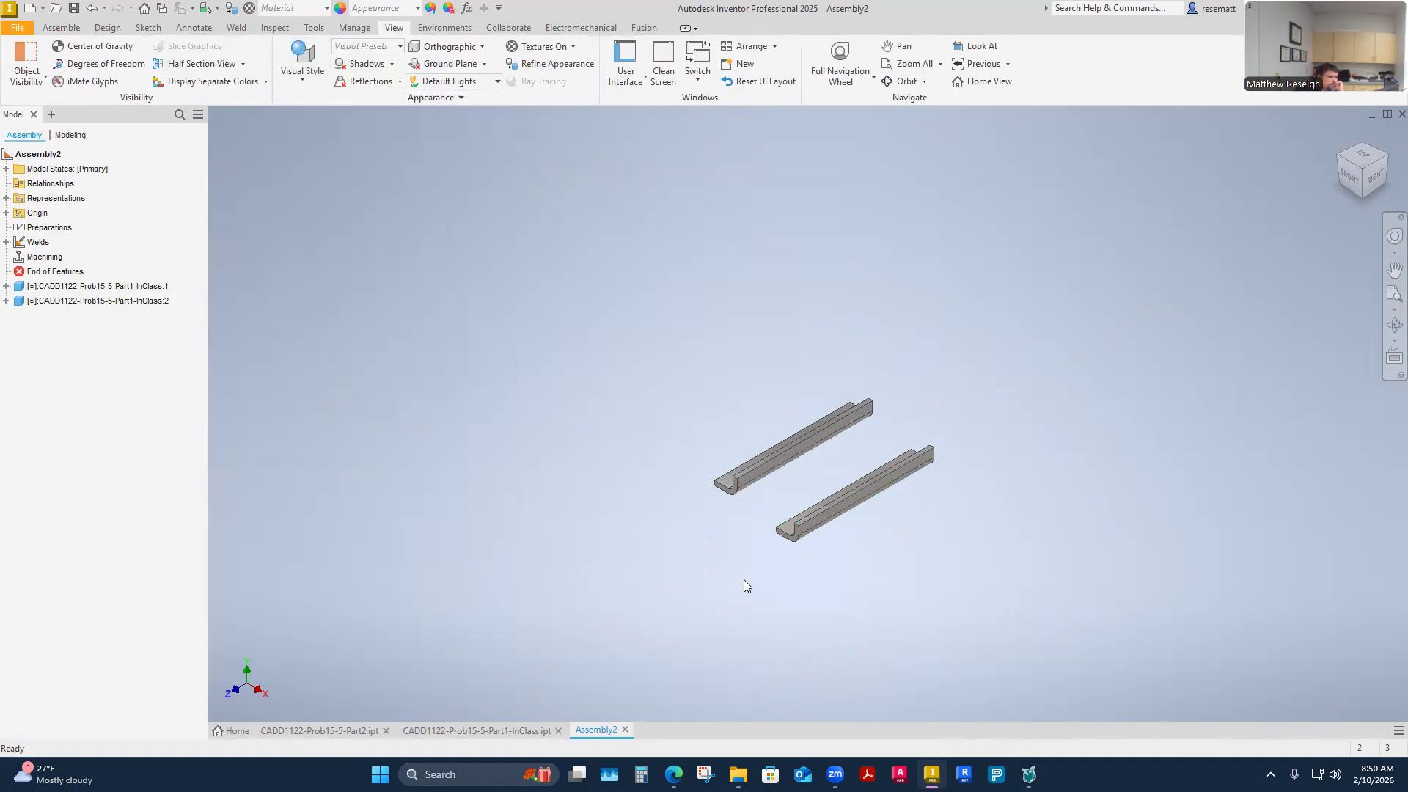
{"action": "scroll", "coordinate": [789, 519], "scroll_direction": "up", "scroll_amount": 5}
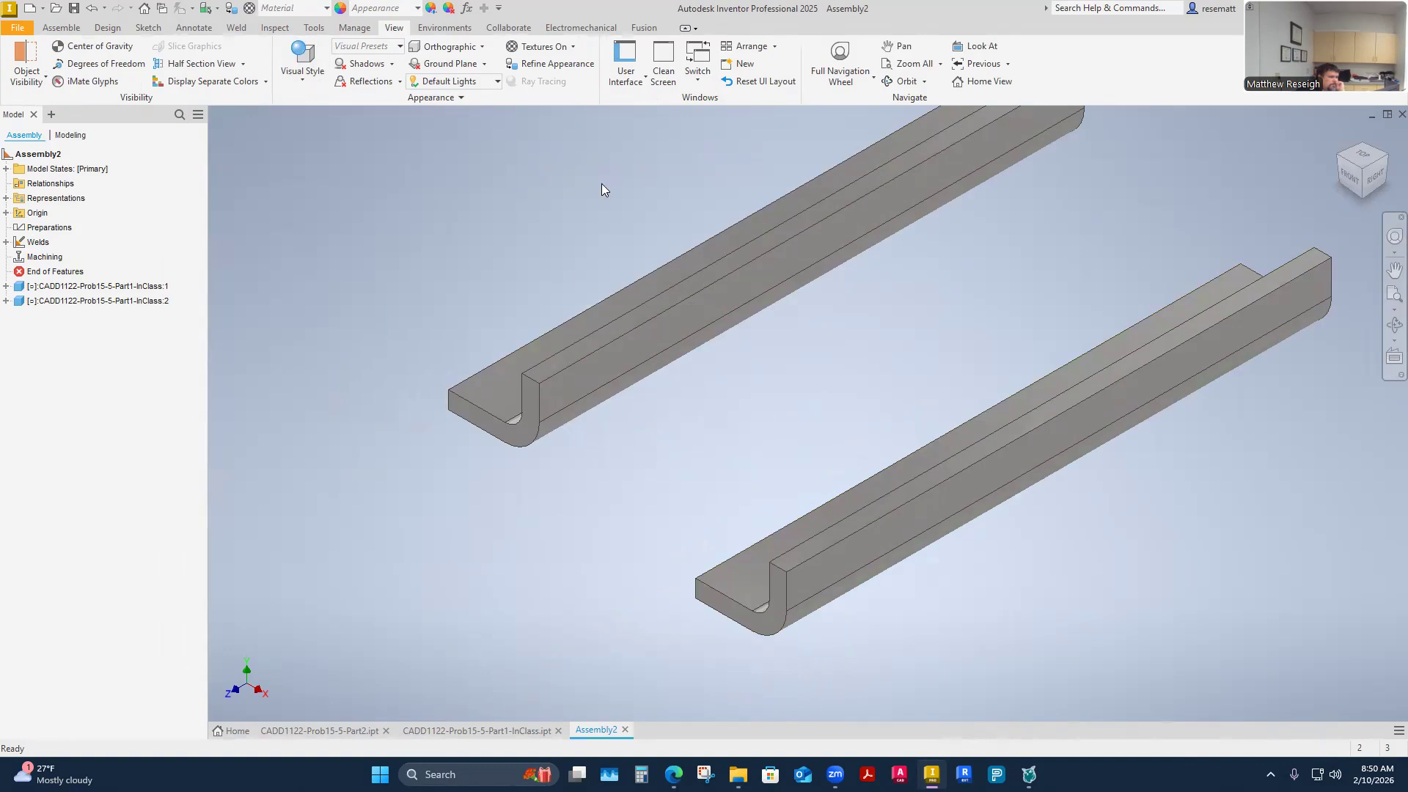
{"action": "scroll", "coordinate": [387, 253], "scroll_direction": "down", "scroll_amount": 4}
Ground the first bent plate instance at the assembly origin with Ground and Root
{"action": "left_click", "coordinate": [63, 27]}
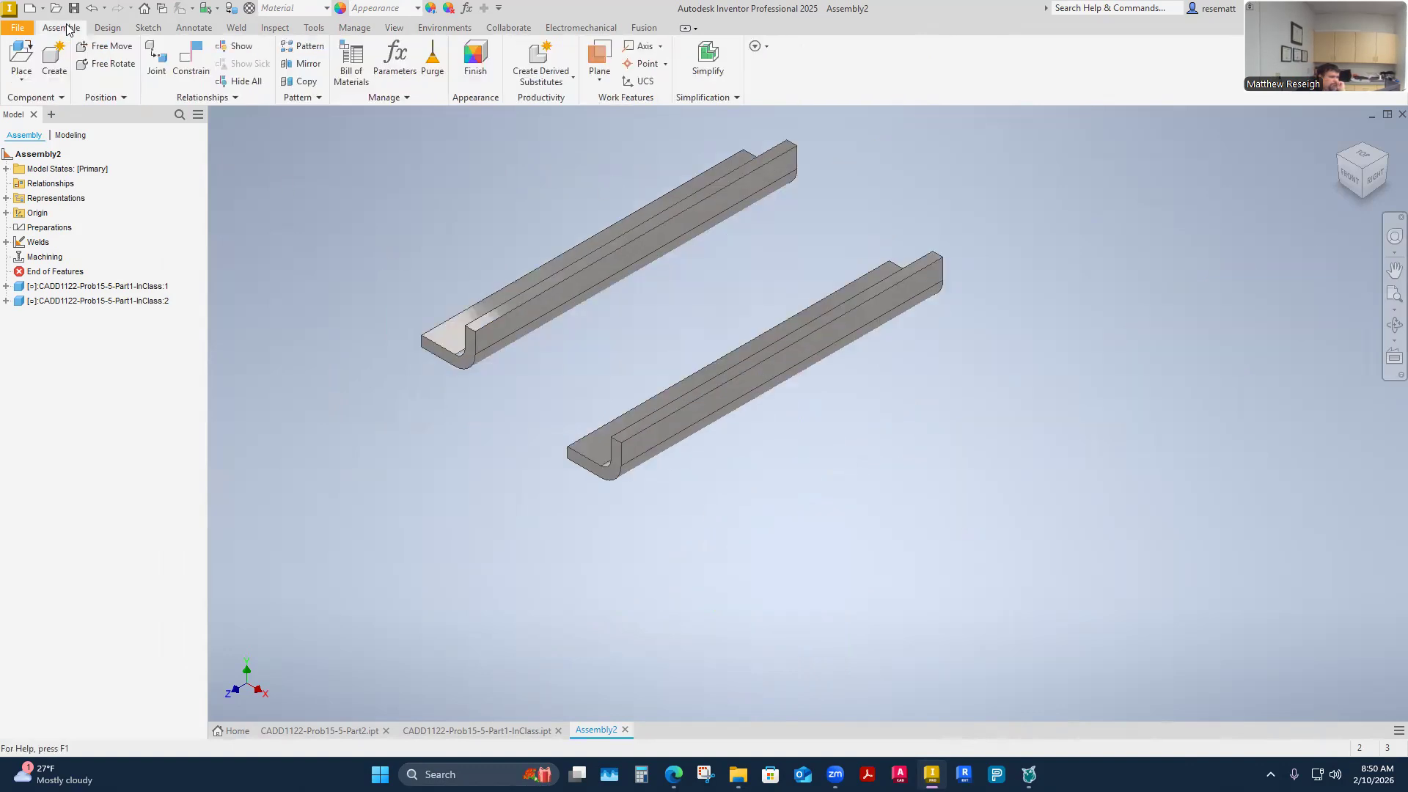
{"action": "left_click", "coordinate": [564, 79]}
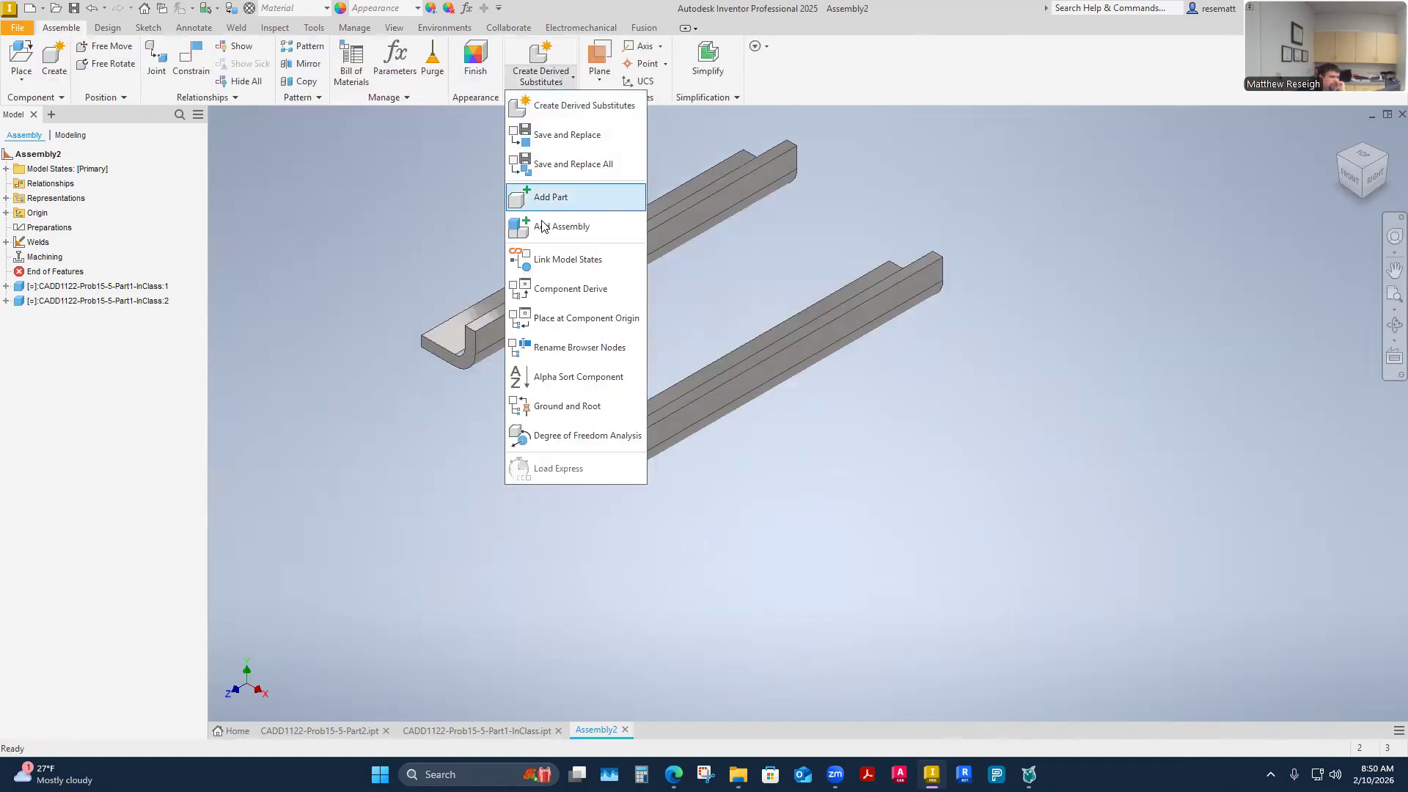
{"action": "left_click", "coordinate": [572, 407]}
{"action": "left_click", "coordinate": [487, 326]}
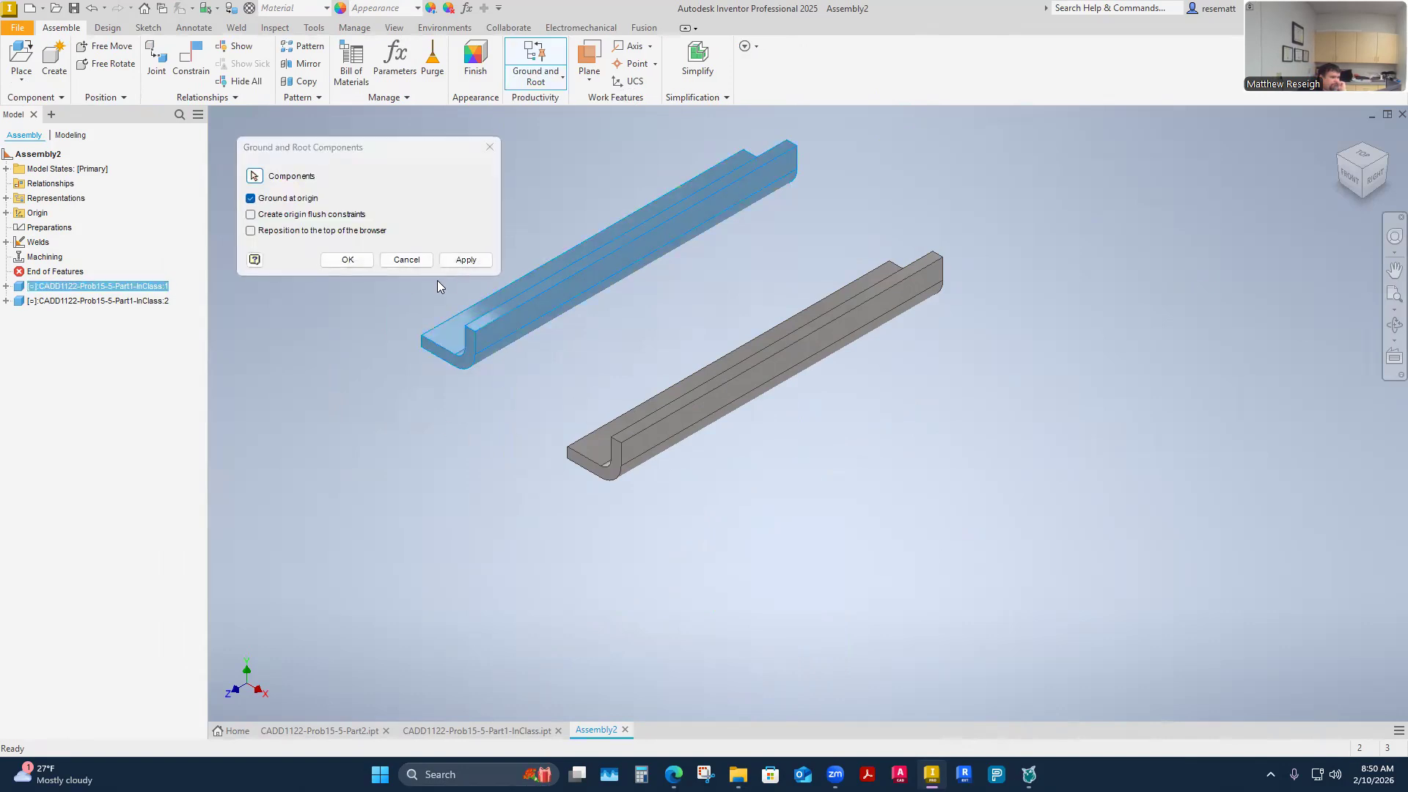
{"action": "left_click", "coordinate": [347, 261]}
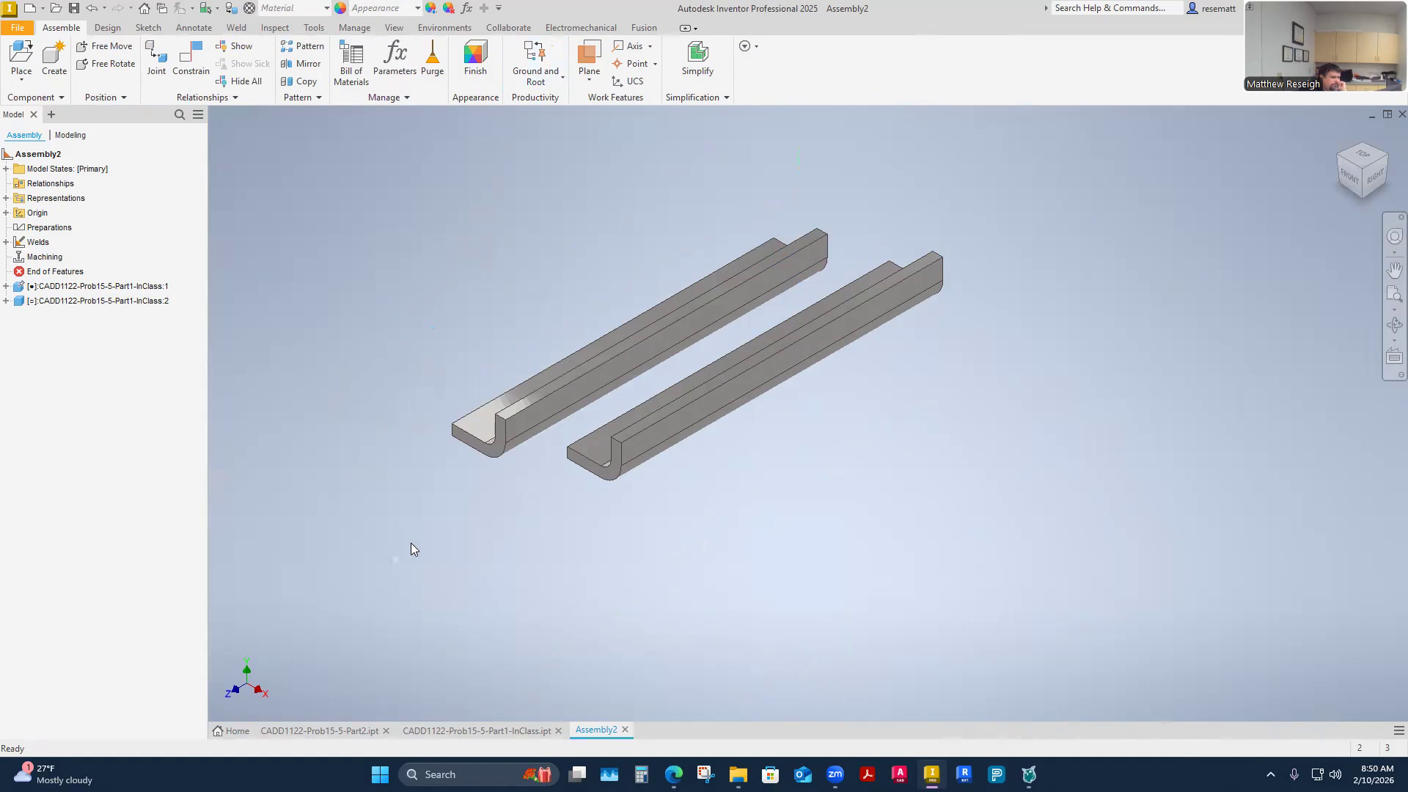
{"action": "right_click", "coordinate": [394, 533]}
{"action": "key", "text": "Escape"}
Free-rotate the second bent plate so its lower leg points away from the grounded plate
{"action": "left_click", "coordinate": [720, 393]}
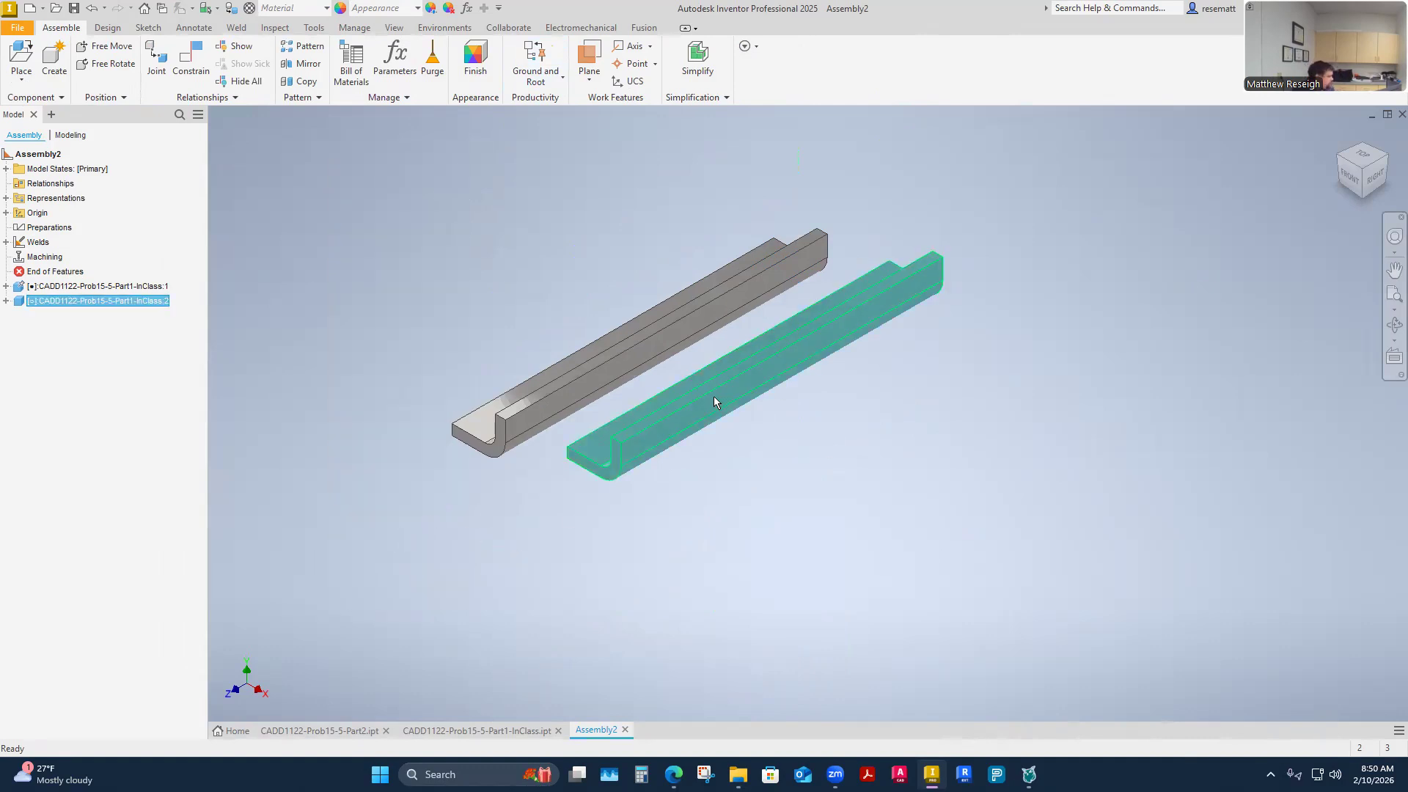
{"action": "key", "text": "g"}
{"action": "left_click_drag", "start_coordinate": [685, 438], "coordinate": [899, 412]}
{"action": "key", "text": "Escape"}
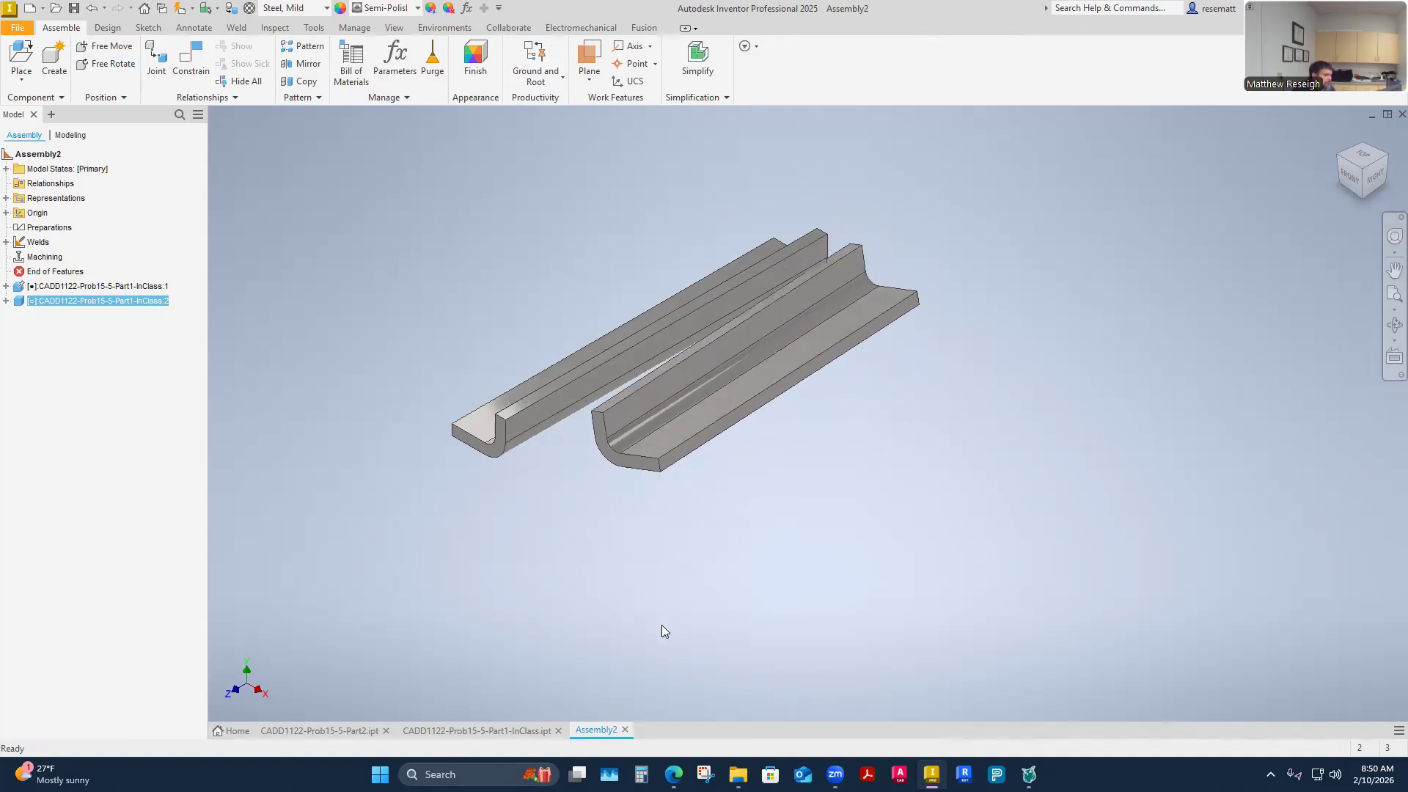
{"action": "left_click", "coordinate": [611, 628]}
Tilt the second bent plate with Free Rotate so that both of its legs open upward
{"action": "middle_click_drag", "start_coordinate": [611, 627], "coordinate": [644, 605], "text": "shift"}
{"action": "scroll", "coordinate": [644, 605], "scroll_direction": "down", "scroll_amount": 2}
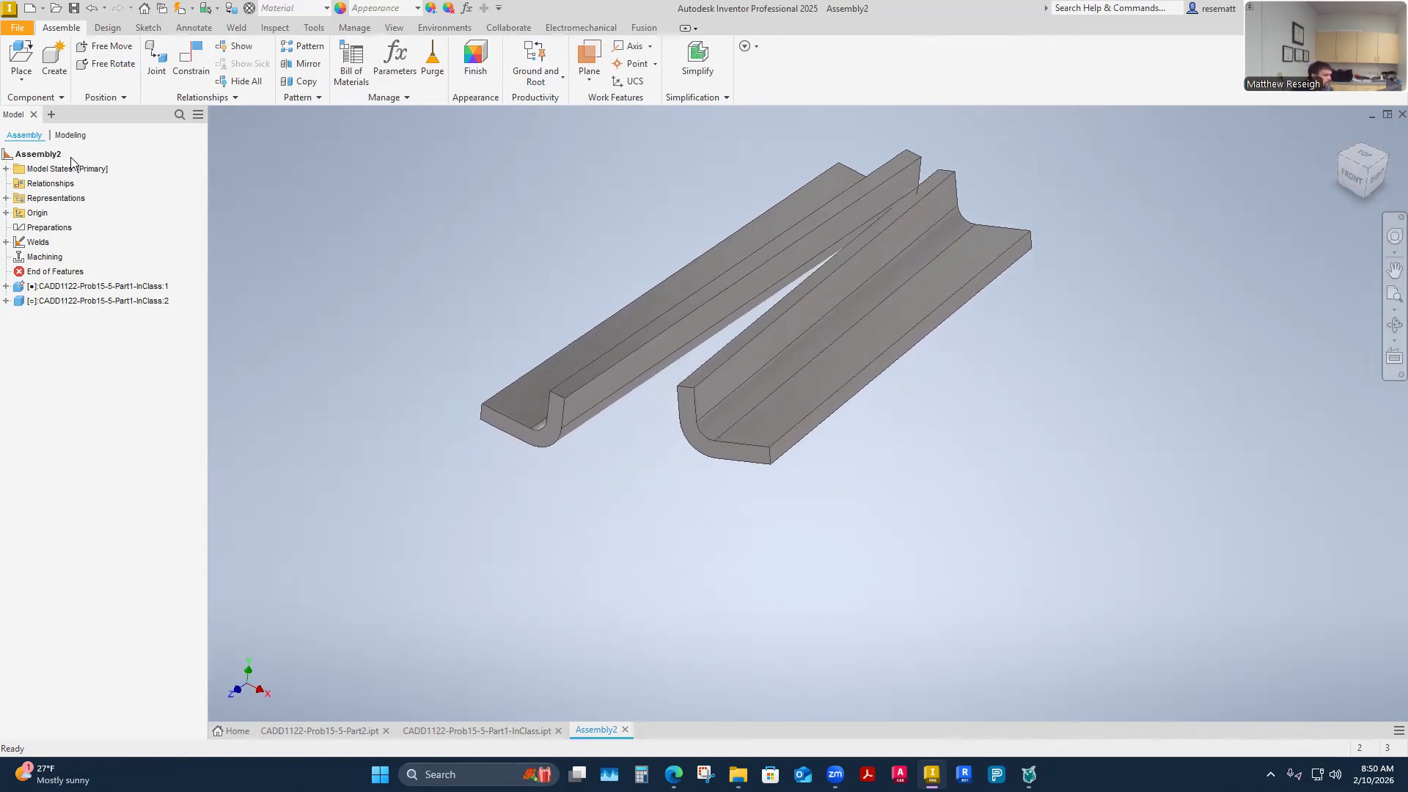
{"action": "left_click", "coordinate": [123, 50]}
{"action": "left_click", "coordinate": [106, 64]}
{"action": "left_click", "coordinate": [773, 408]}
{"action": "left_click_drag", "start_coordinate": [769, 386], "coordinate": [572, 631]}
{"action": "key", "text": "Escape"}
{"action": "key", "text": "g"}
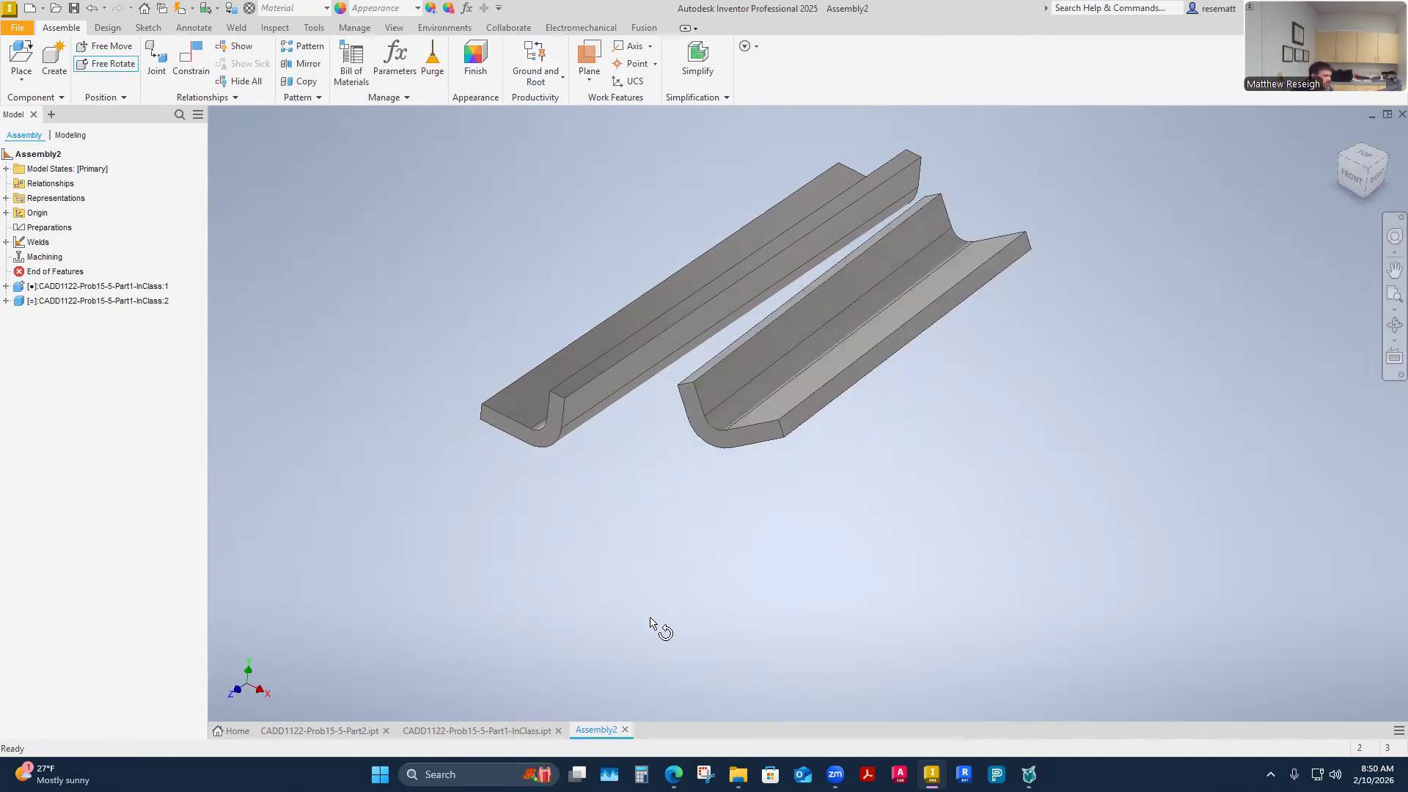
{"action": "key", "text": "Escape"}
{"action": "key", "text": "g"}
{"action": "key", "text": "Escape"}
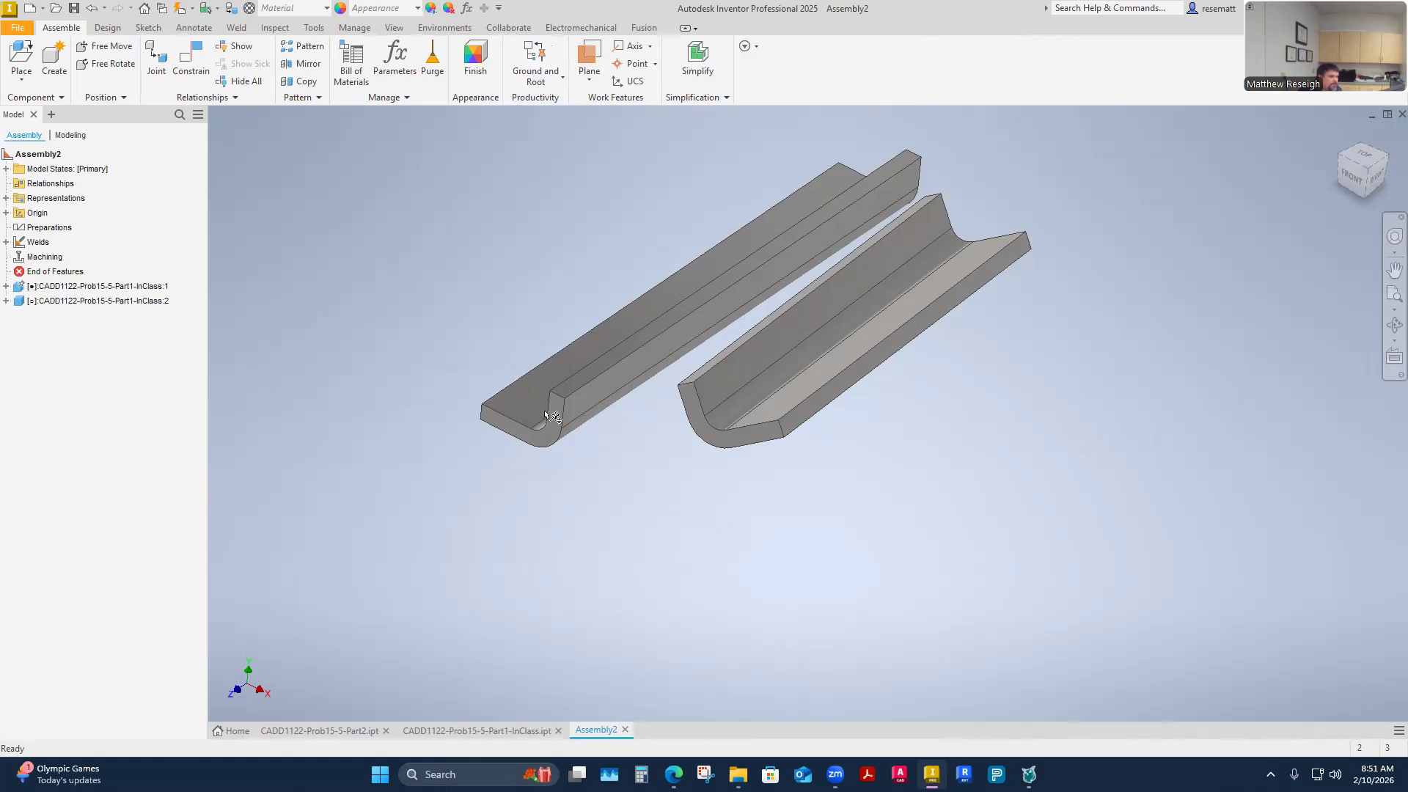
Free-rotate the second bent plate again so its rounded bend faces the grounded plate and its legs open away from it
{"action": "middle_click_drag", "start_coordinate": [531, 484], "coordinate": [801, 591], "text": "shift"}
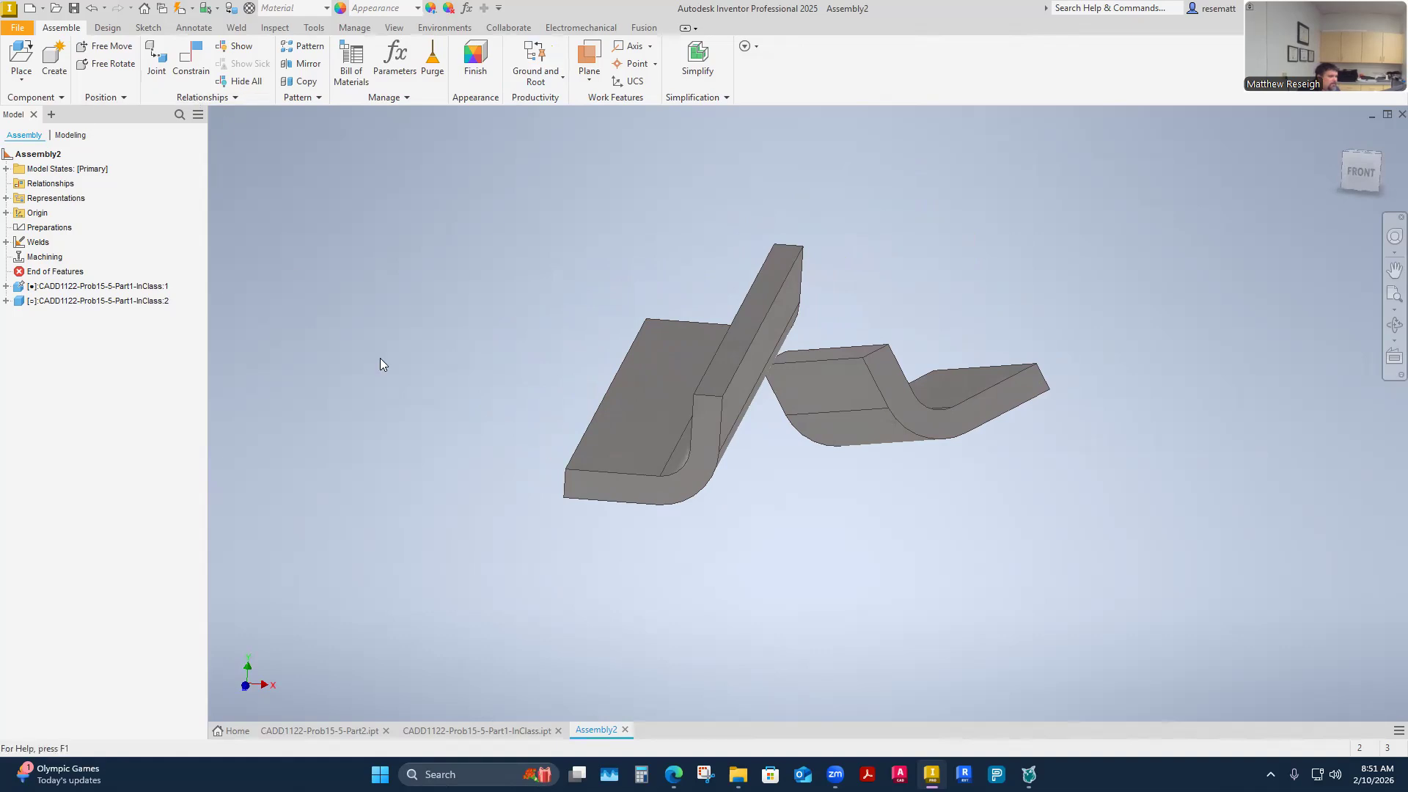
{"action": "middle_click_drag", "start_coordinate": [521, 390], "coordinate": [902, 592], "text": "shift"}
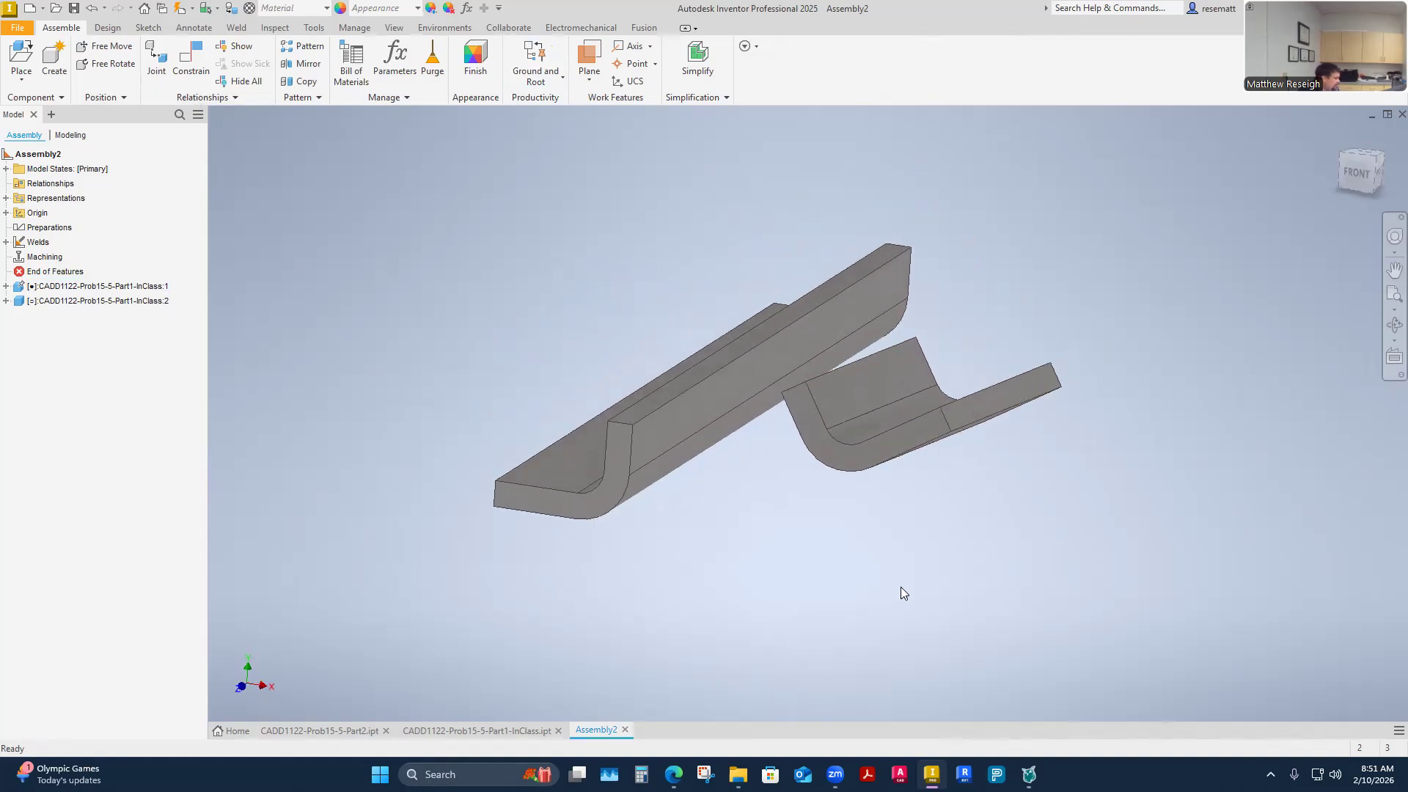
{"action": "key", "text": "g"}
{"action": "left_click", "coordinate": [843, 463]}
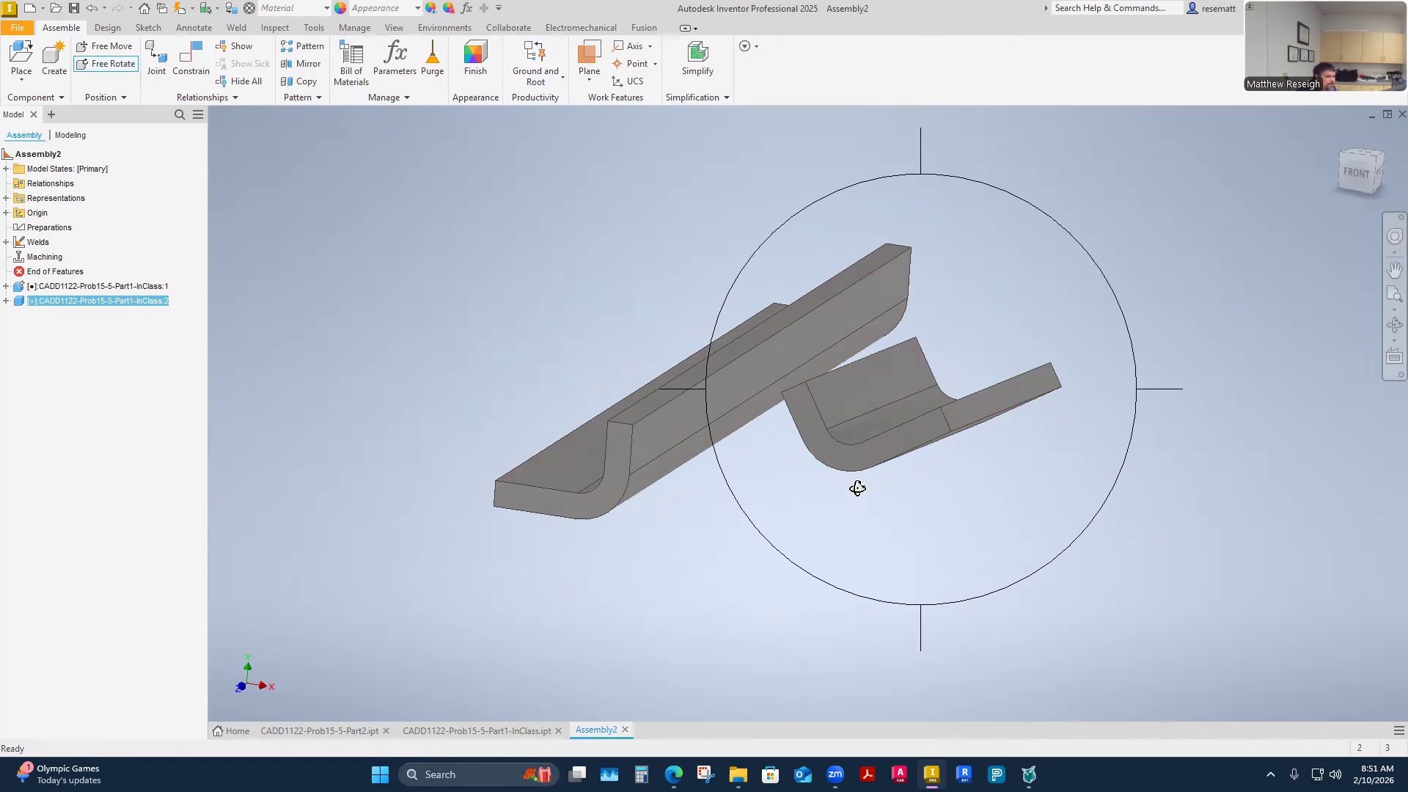
{"action": "left_click_drag", "start_coordinate": [829, 470], "coordinate": [741, 469]}
{"action": "key", "text": "Escape"}
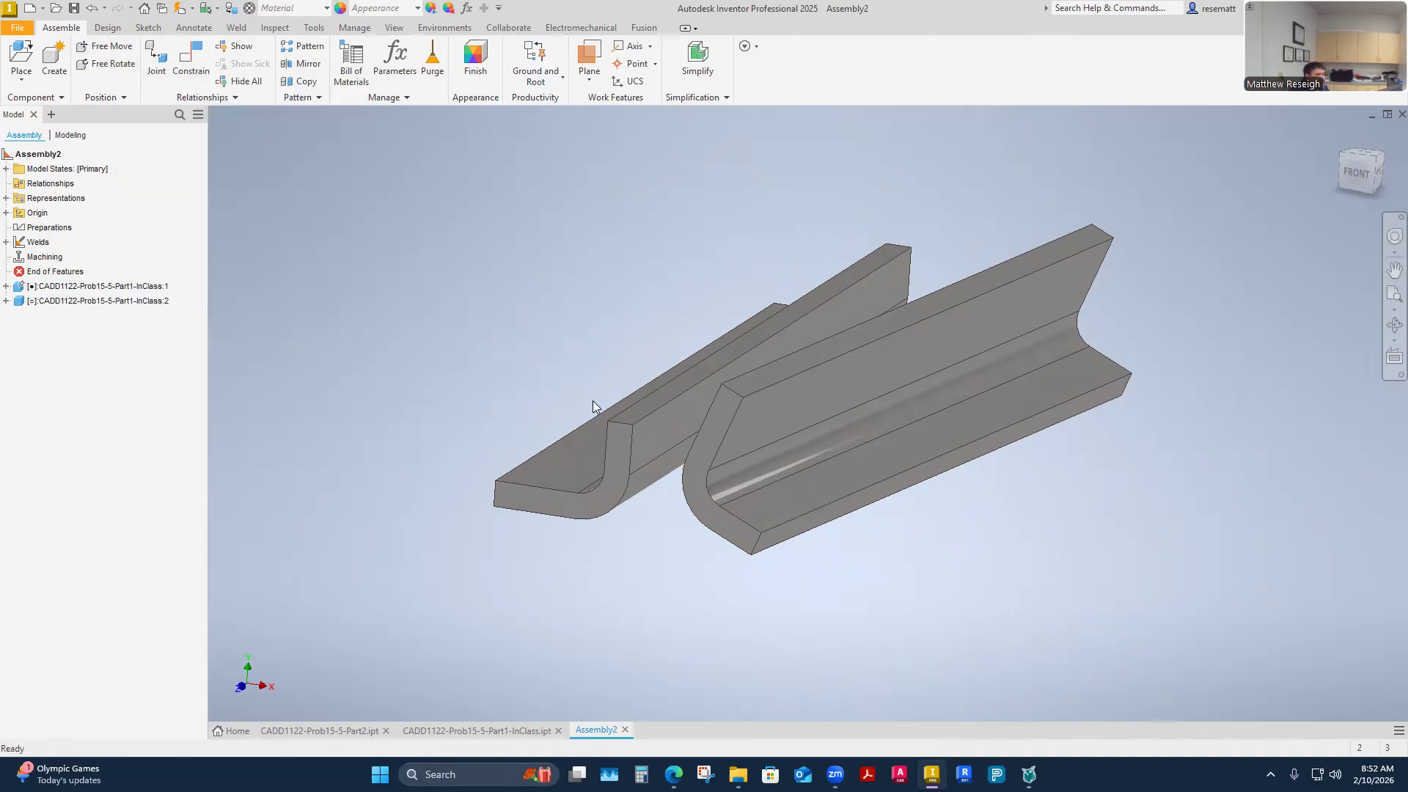
{"action": "middle_click_drag", "start_coordinate": [443, 314], "coordinate": [613, 358], "text": "shift"}
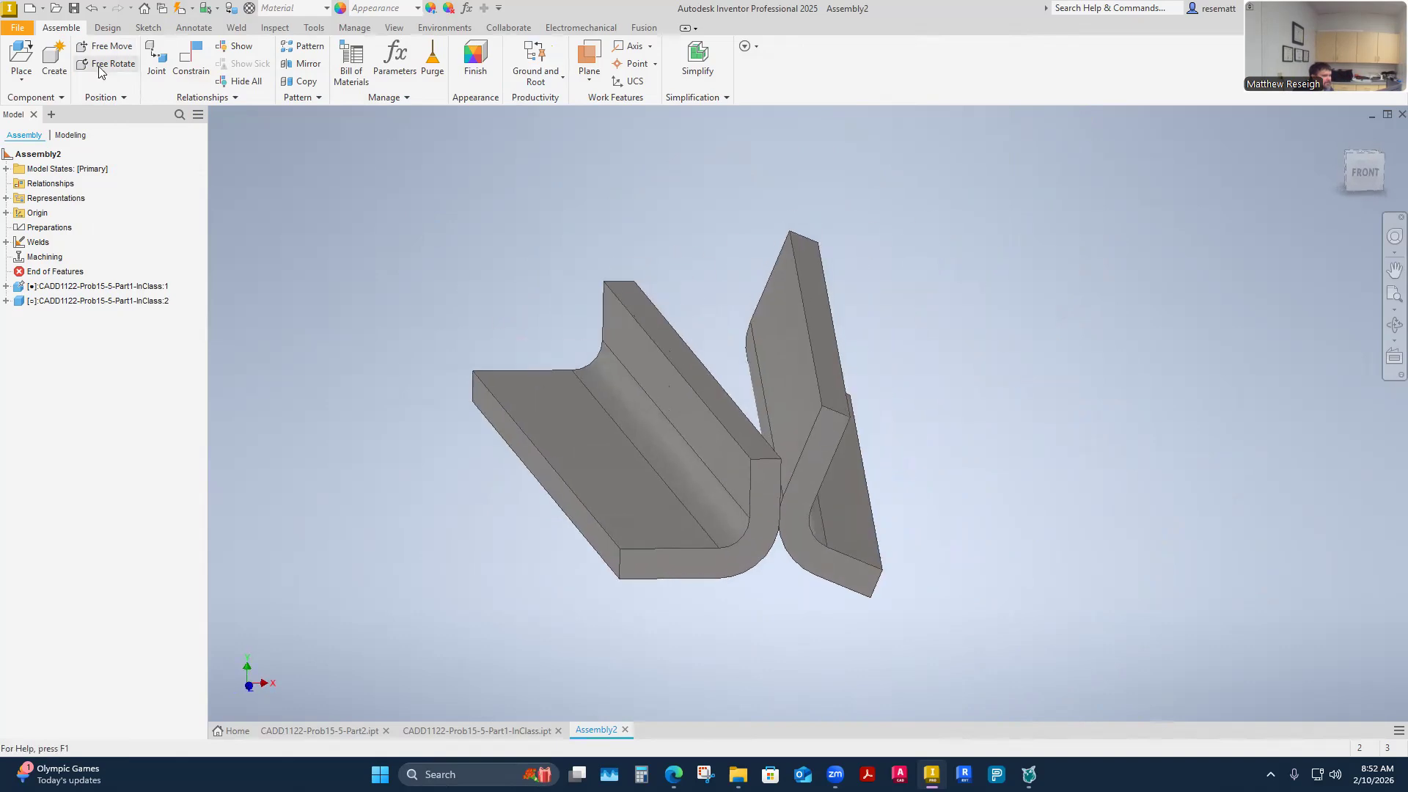
Mate the outer faces of the two bent angles' upright legs with a 0.000 in offset
{"action": "left_click", "coordinate": [190, 63]}
{"action": "middle_click_drag", "start_coordinate": [645, 411], "coordinate": [798, 433], "text": "shift"}
{"action": "scroll", "coordinate": [799, 434], "scroll_direction": "up", "scroll_amount": 4}
{"action": "left_click", "coordinate": [712, 510]}
{"action": "middle_click_drag", "start_coordinate": [712, 510], "coordinate": [838, 467], "text": "shift"}
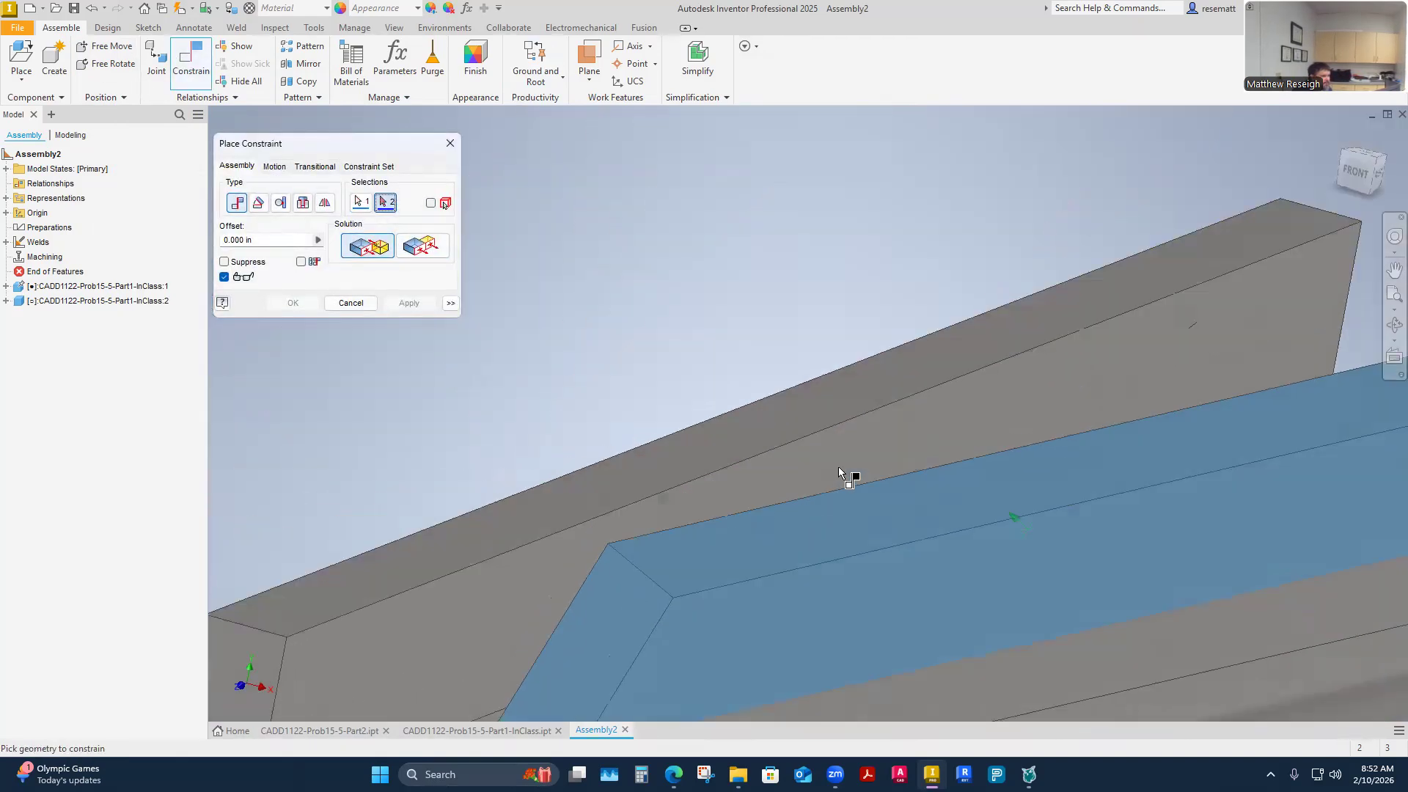
{"action": "left_click", "coordinate": [832, 496]}
{"action": "key", "text": "F6"}
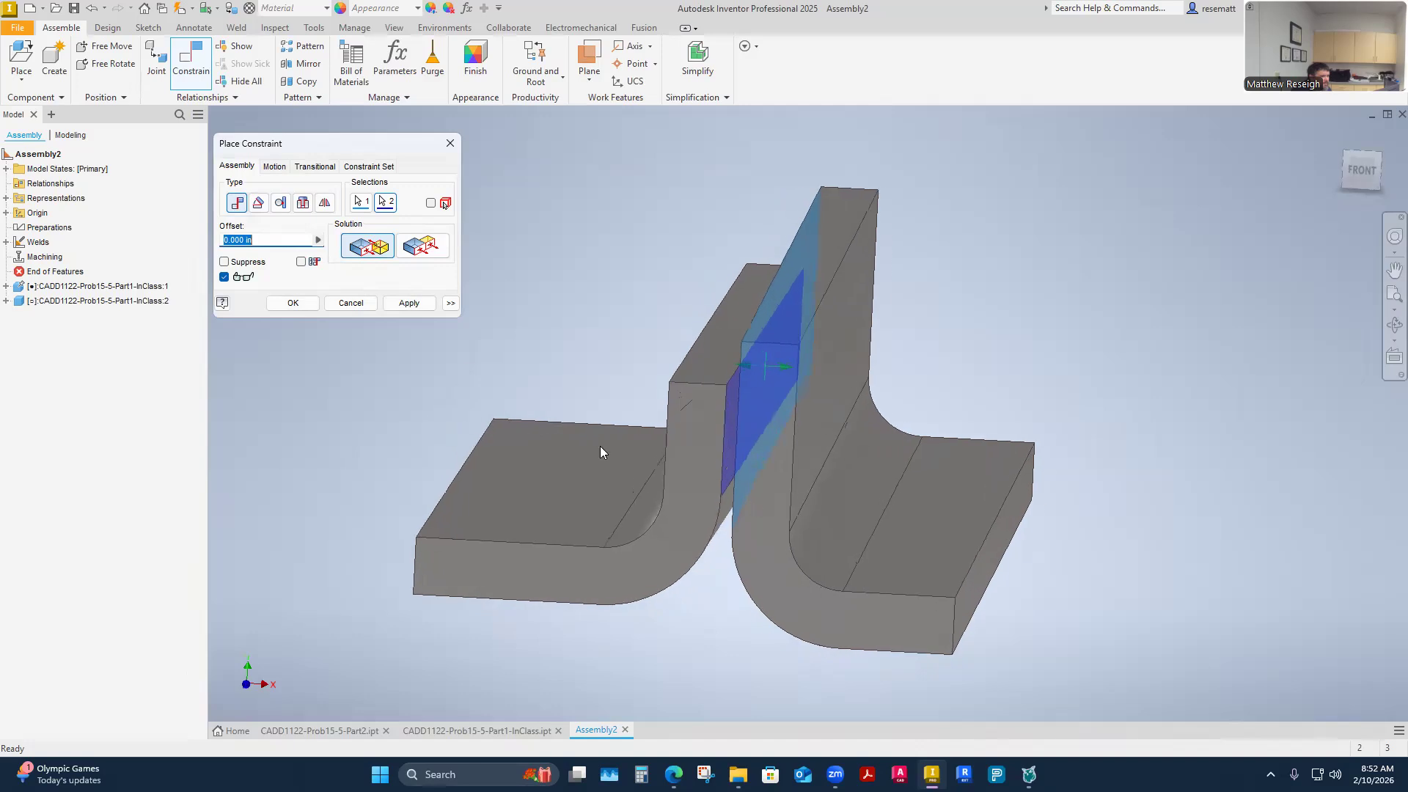
{"action": "left_click", "coordinate": [408, 303]}
Constrain the front end faces of the two angles flush with a 0.000 in offset
{"action": "scroll", "coordinate": [747, 477], "scroll_direction": "up", "scroll_amount": 4}
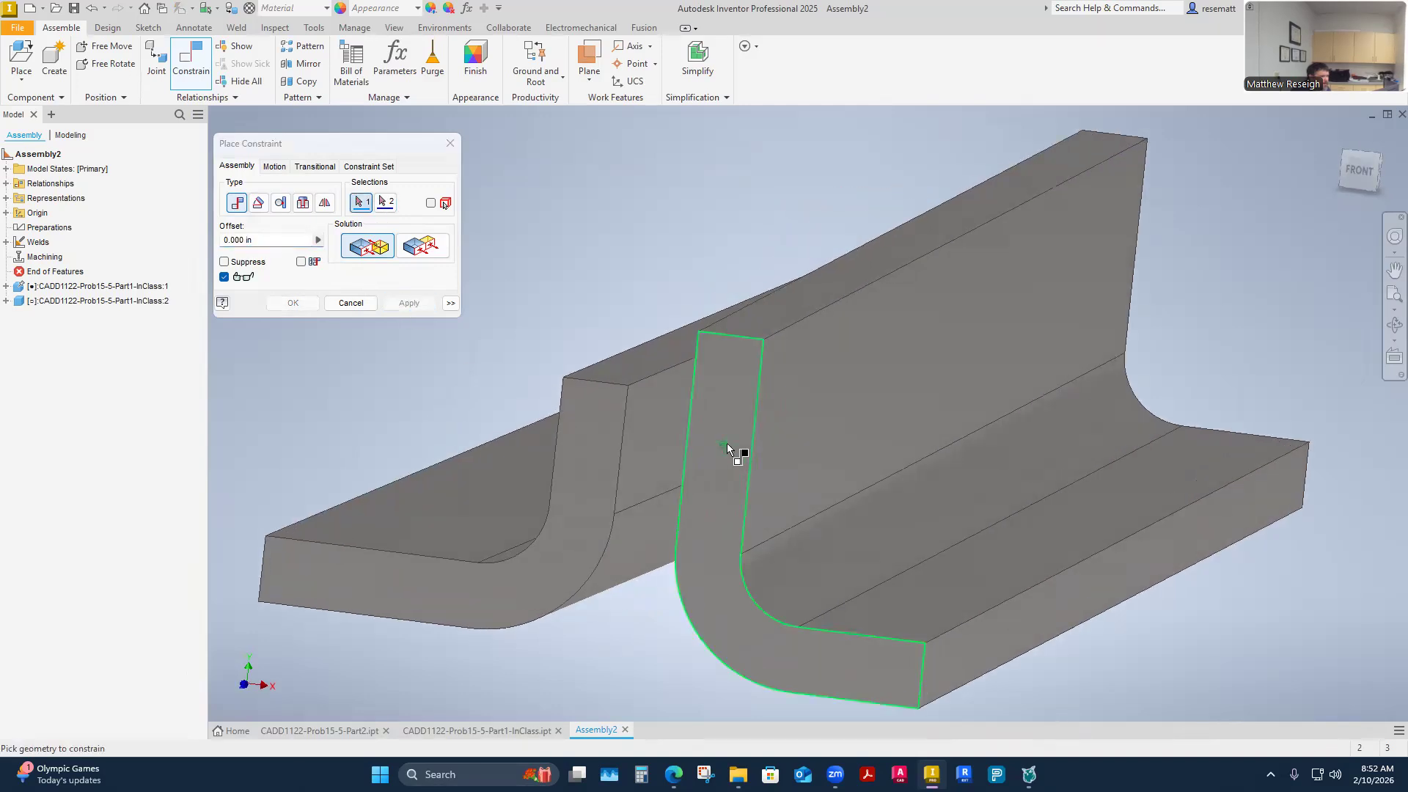
{"action": "left_click", "coordinate": [728, 442]}
{"action": "left_click", "coordinate": [593, 465]}
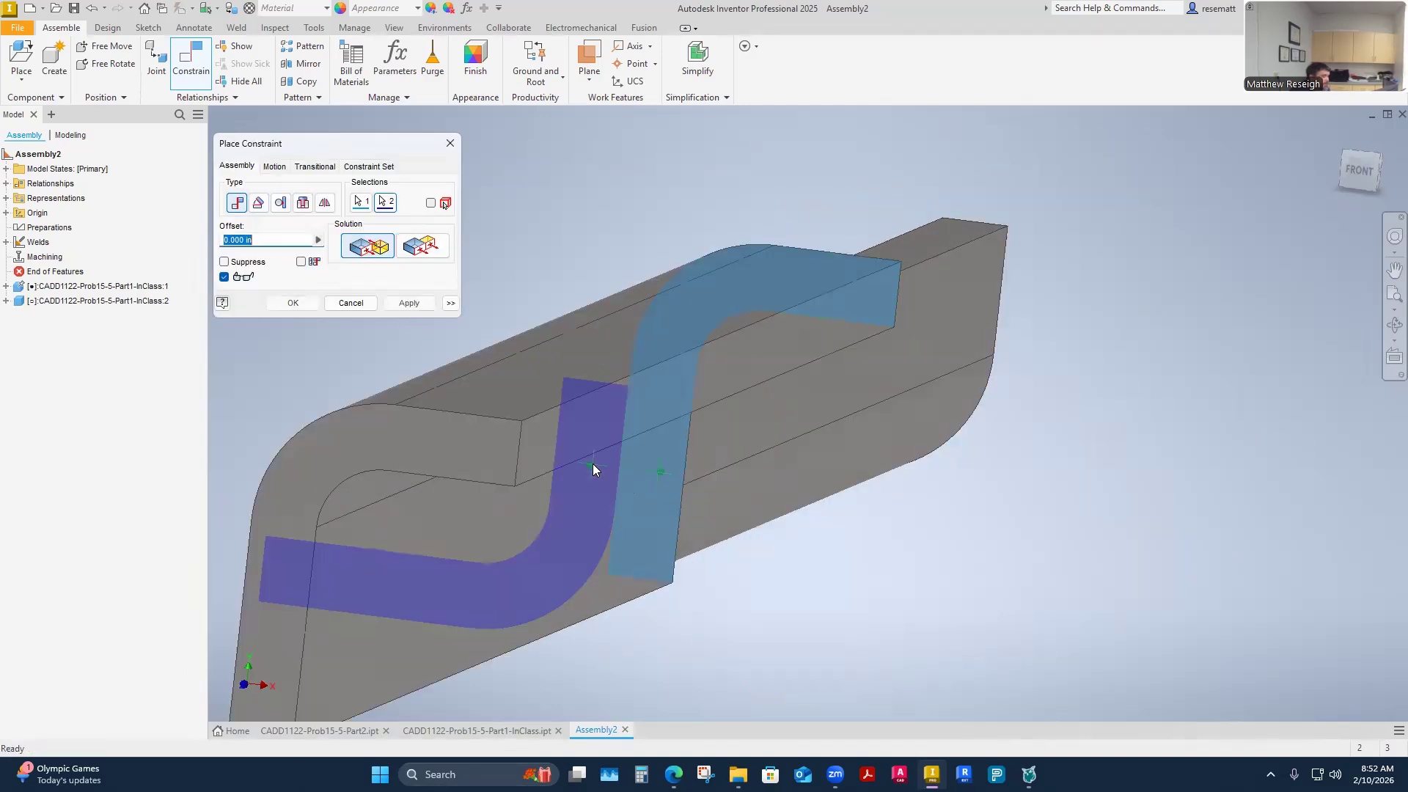
{"action": "left_click", "coordinate": [421, 245]}
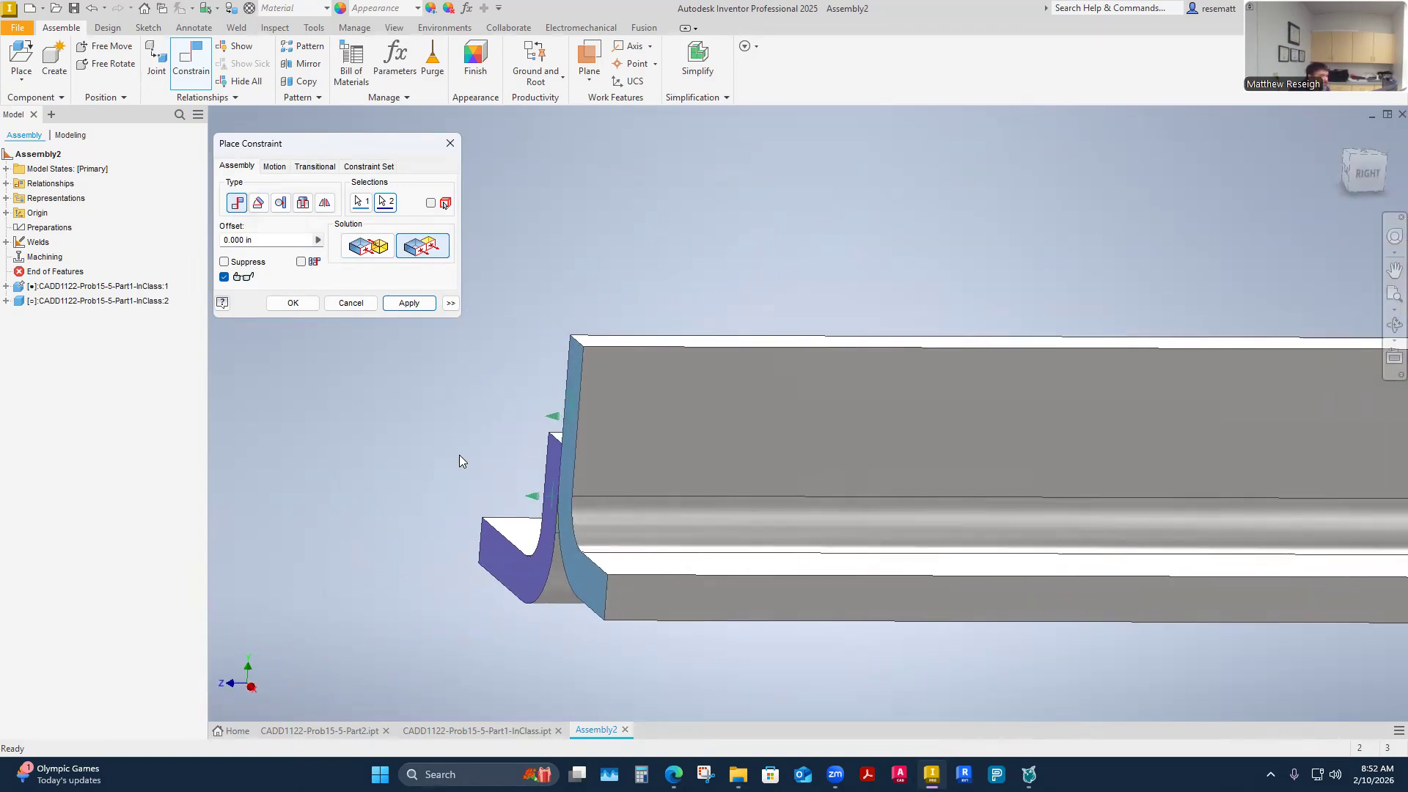
{"action": "left_click", "coordinate": [402, 304]}
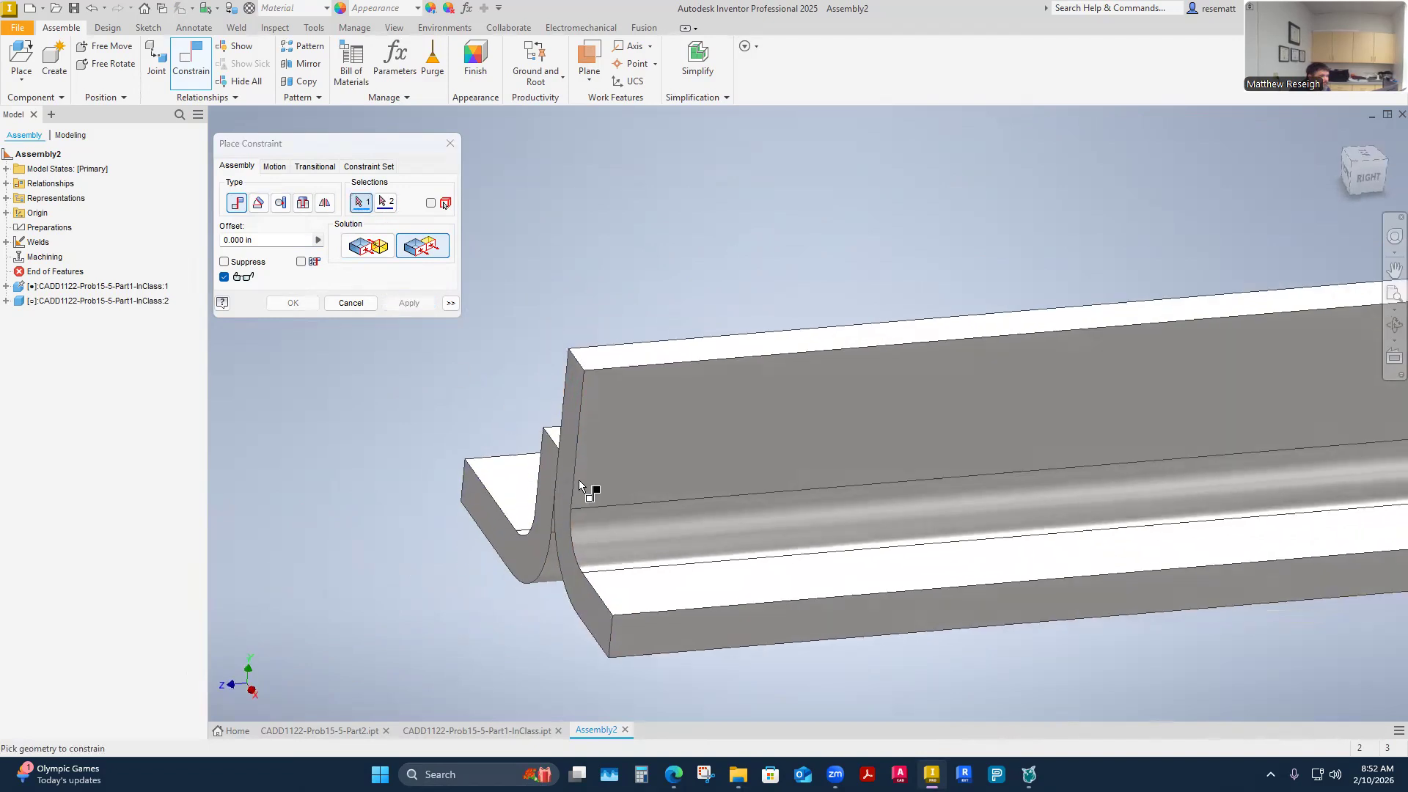
{"action": "left_click", "coordinate": [634, 393]}
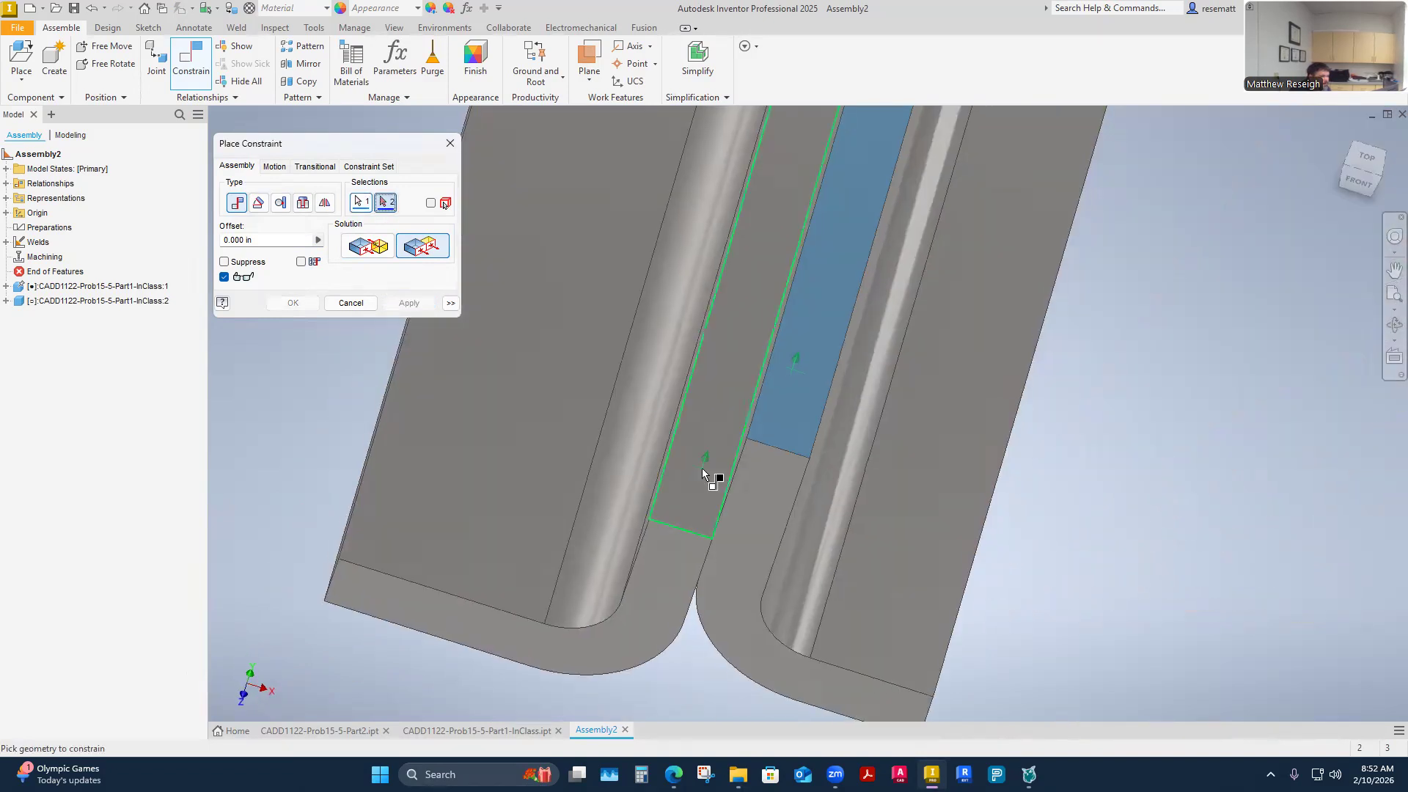
{"action": "left_click", "coordinate": [701, 470]}
{"action": "middle_click_drag", "start_coordinate": [641, 533], "coordinate": [769, 583], "text": "shift"}
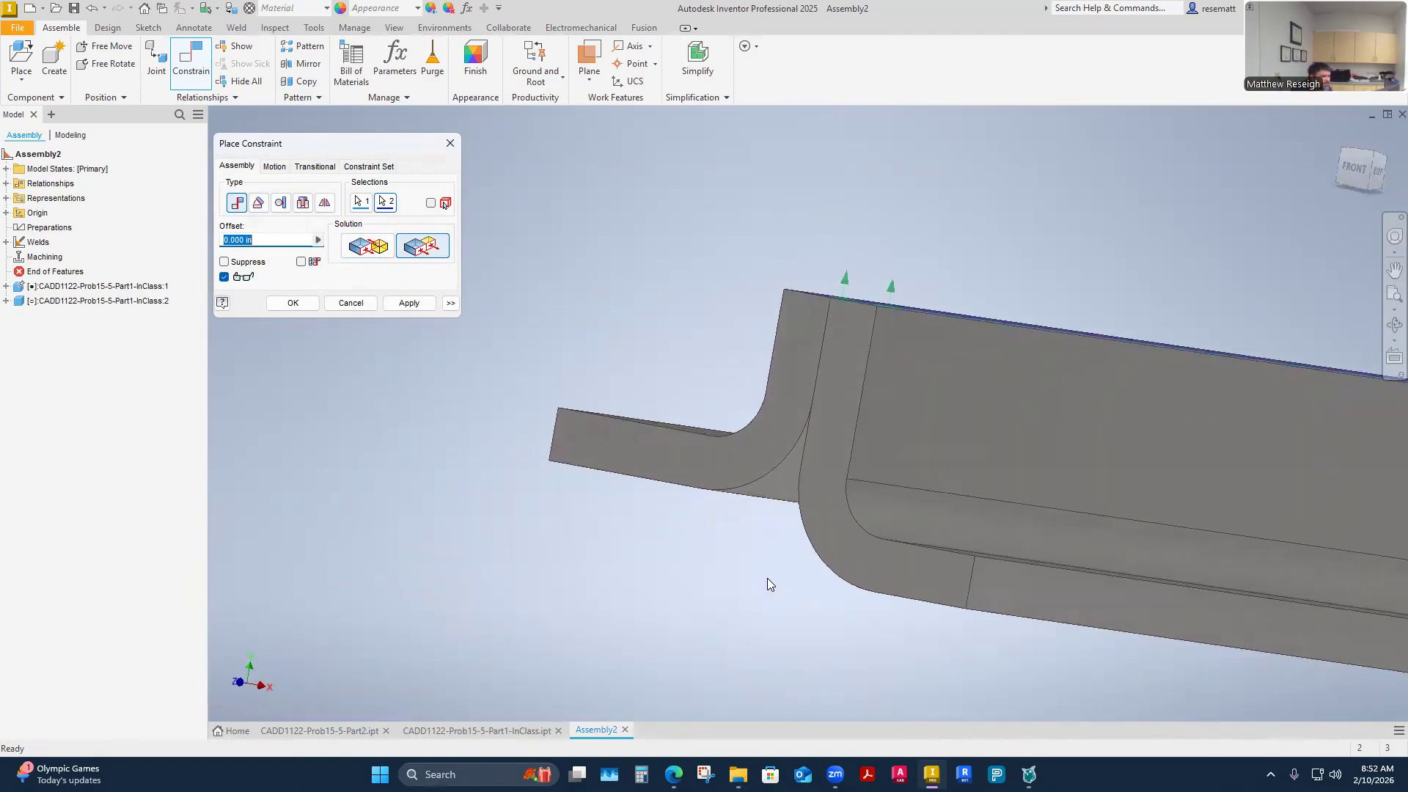
{"action": "left_click", "coordinate": [337, 307]}
Delete the mate and flush constraints between the two angles
{"action": "left_click", "coordinate": [848, 396]}
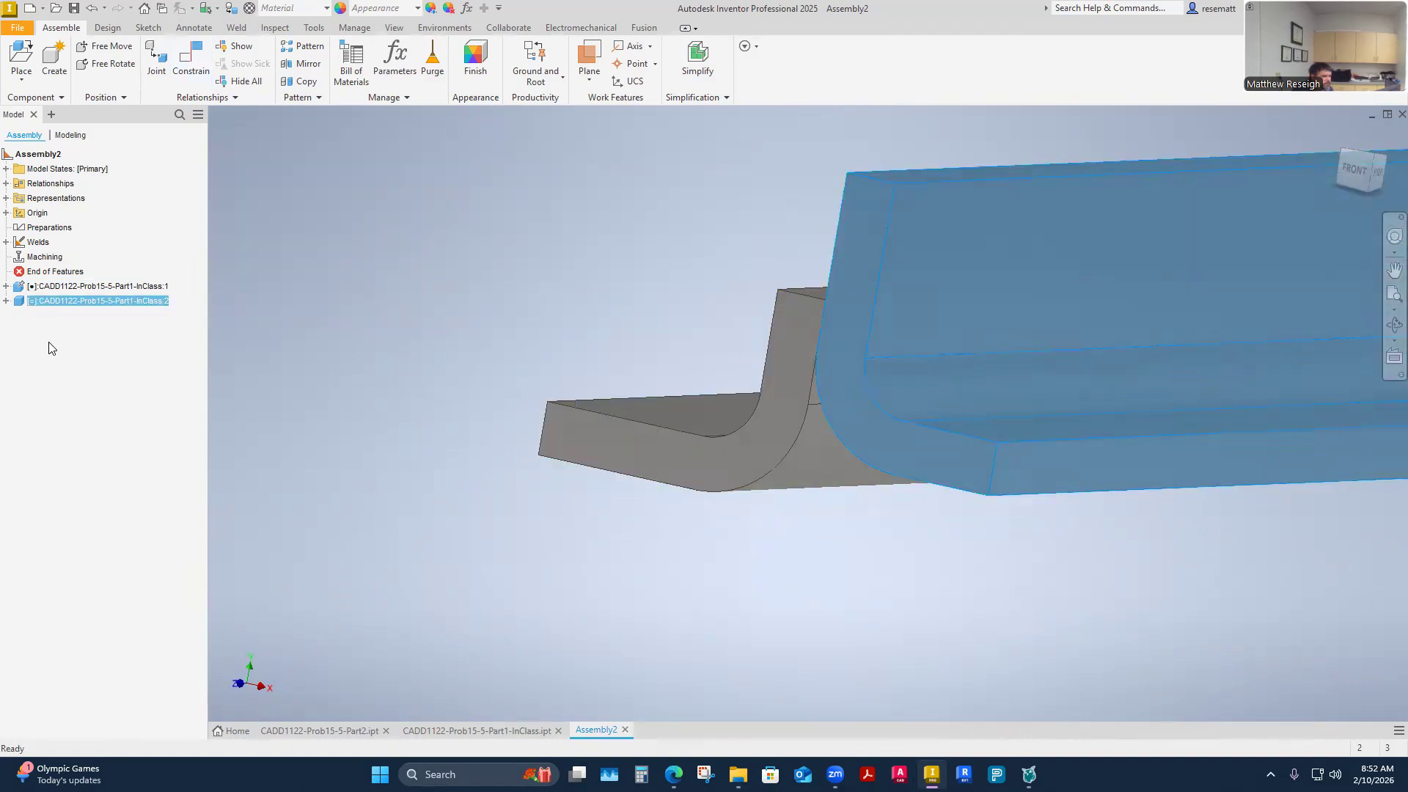
{"action": "left_click", "coordinate": [6, 300]}
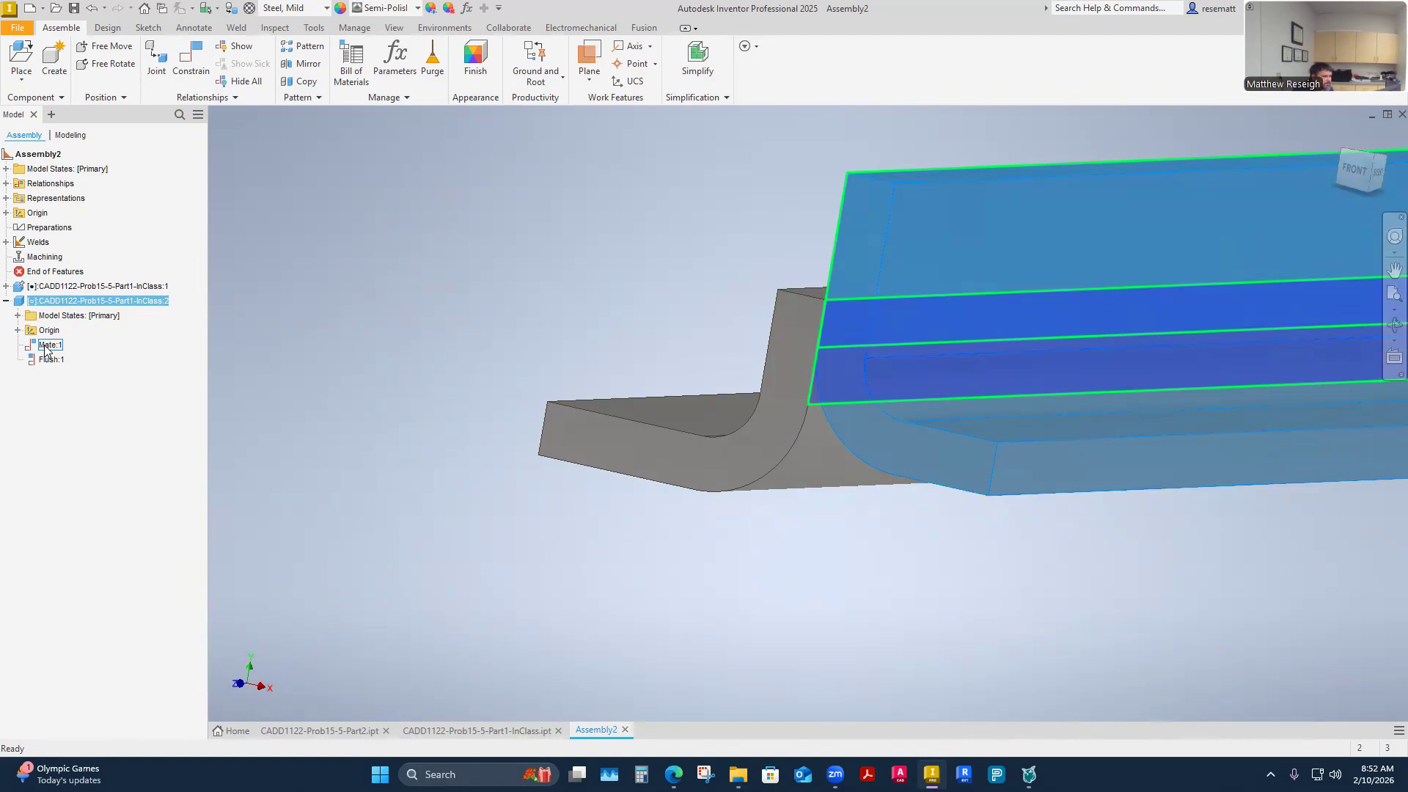
{"action": "left_click", "coordinate": [44, 349]}
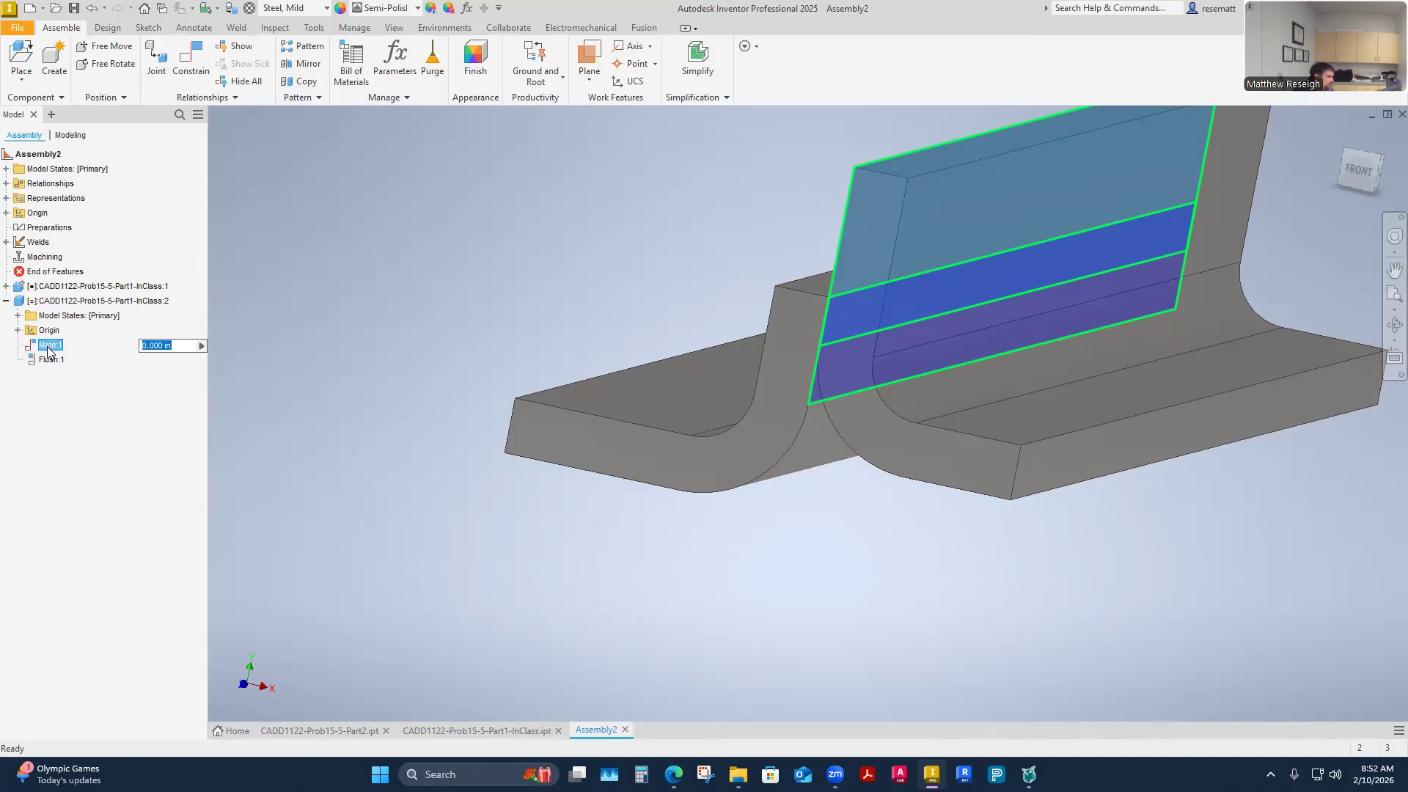
{"action": "left_click", "coordinate": [49, 360], "text": "ctrl"}
{"action": "right_click", "coordinate": [50, 360]}
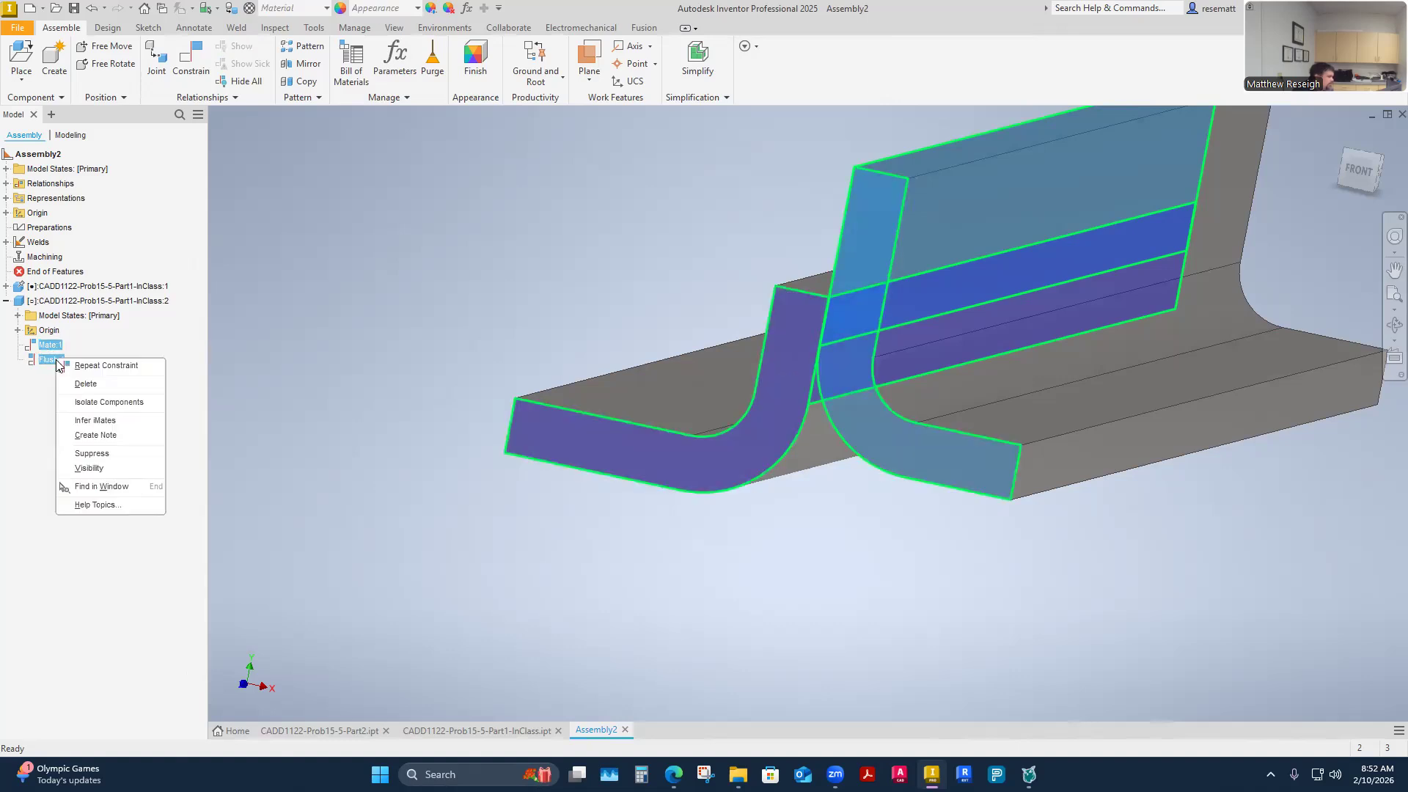
{"action": "left_click", "coordinate": [85, 383]}
Move the second angle away from the first one
{"action": "left_click_drag", "start_coordinate": [730, 507], "coordinate": [857, 196]}
{"action": "key", "text": "g"}
{"action": "key", "text": "Escape"}
Mate the outer face of the second angle's upright leg to the first angle's outer face with a 0.000 in offset
{"action": "left_click", "coordinate": [503, 266]}
{"action": "middle_click_drag", "start_coordinate": [503, 265], "coordinate": [480, 233], "text": "shift"}
{"action": "scroll", "coordinate": [777, 322], "scroll_direction": "down", "scroll_amount": 2}
{"action": "middle_click_drag", "start_coordinate": [777, 322], "coordinate": [843, 308], "text": "shift"}
{"action": "left_click", "coordinate": [842, 308]}
{"action": "middle_click_drag", "start_coordinate": [961, 454], "coordinate": [877, 494], "text": "shift"}
{"action": "scroll", "coordinate": [815, 396], "scroll_direction": "down", "scroll_amount": 1}
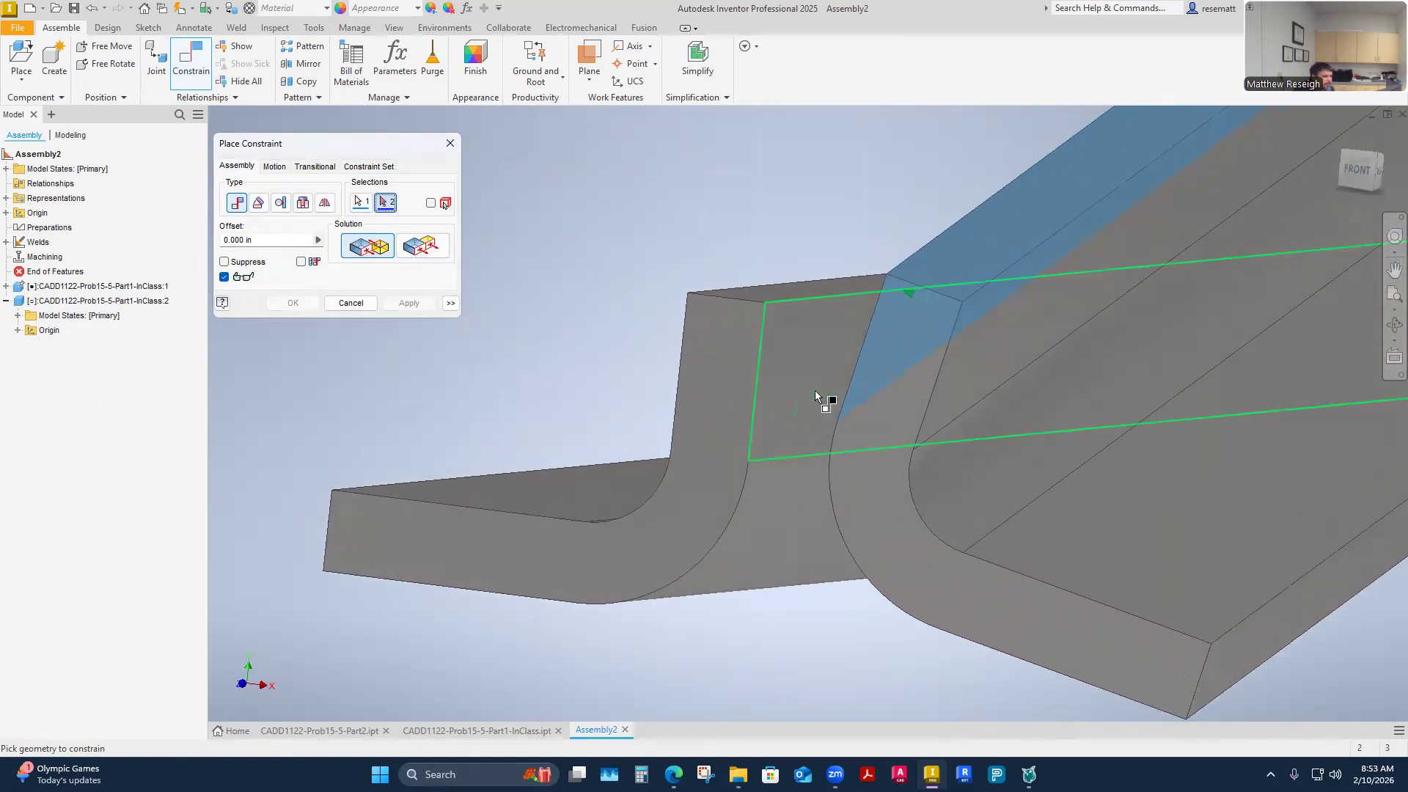
{"action": "left_click", "coordinate": [816, 392]}
{"action": "left_click", "coordinate": [413, 305]}
Make the front end faces of both angles flush with a 0.000 in offset
{"action": "middle_click_drag", "start_coordinate": [722, 448], "coordinate": [852, 480], "text": "shift"}
{"action": "left_click", "coordinate": [850, 481]}
{"action": "left_click", "coordinate": [827, 374]}
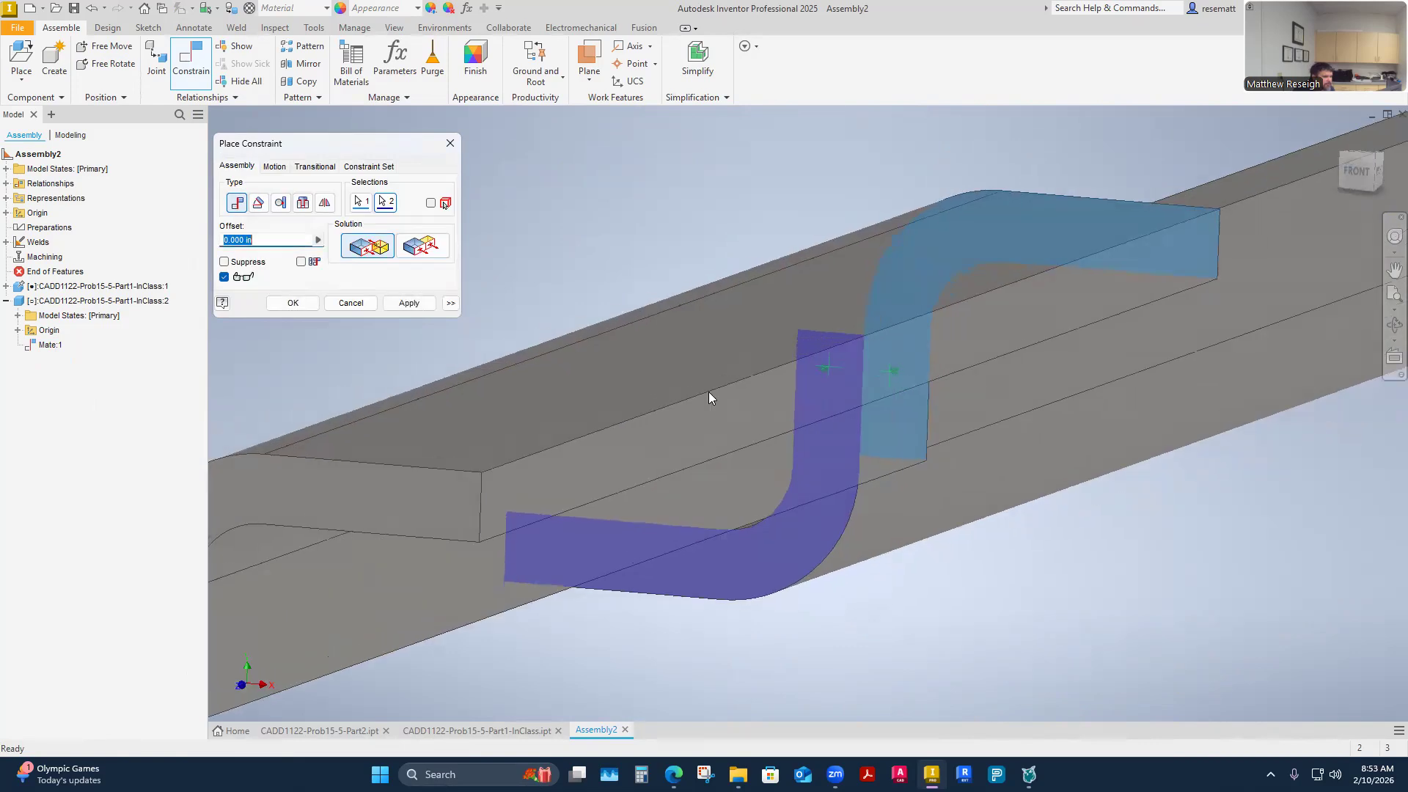
{"action": "left_click", "coordinate": [422, 246]}
{"action": "left_click", "coordinate": [411, 305]}
Make the top faces of the two upright legs flush and finish placing constraints
{"action": "middle_click_drag", "start_coordinate": [865, 258], "coordinate": [849, 327], "text": "shift"}
{"action": "left_click", "coordinate": [850, 329]}
{"action": "left_click", "coordinate": [763, 376]}
{"action": "middle_click_drag", "start_coordinate": [776, 390], "coordinate": [700, 515], "text": "shift"}
{"action": "left_click", "coordinate": [294, 304]}
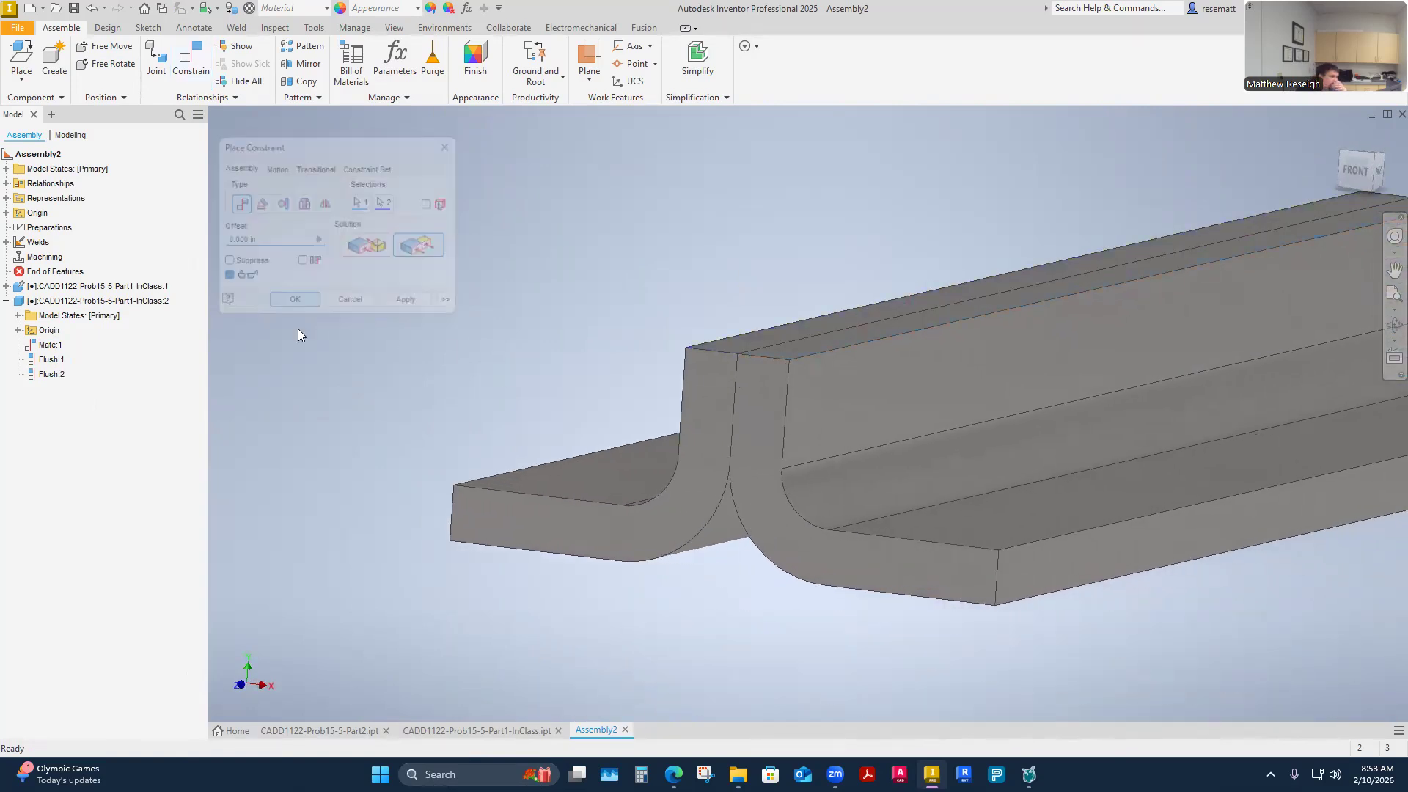
{"action": "middle_click_drag", "start_coordinate": [320, 458], "coordinate": [710, 530], "text": "shift"}
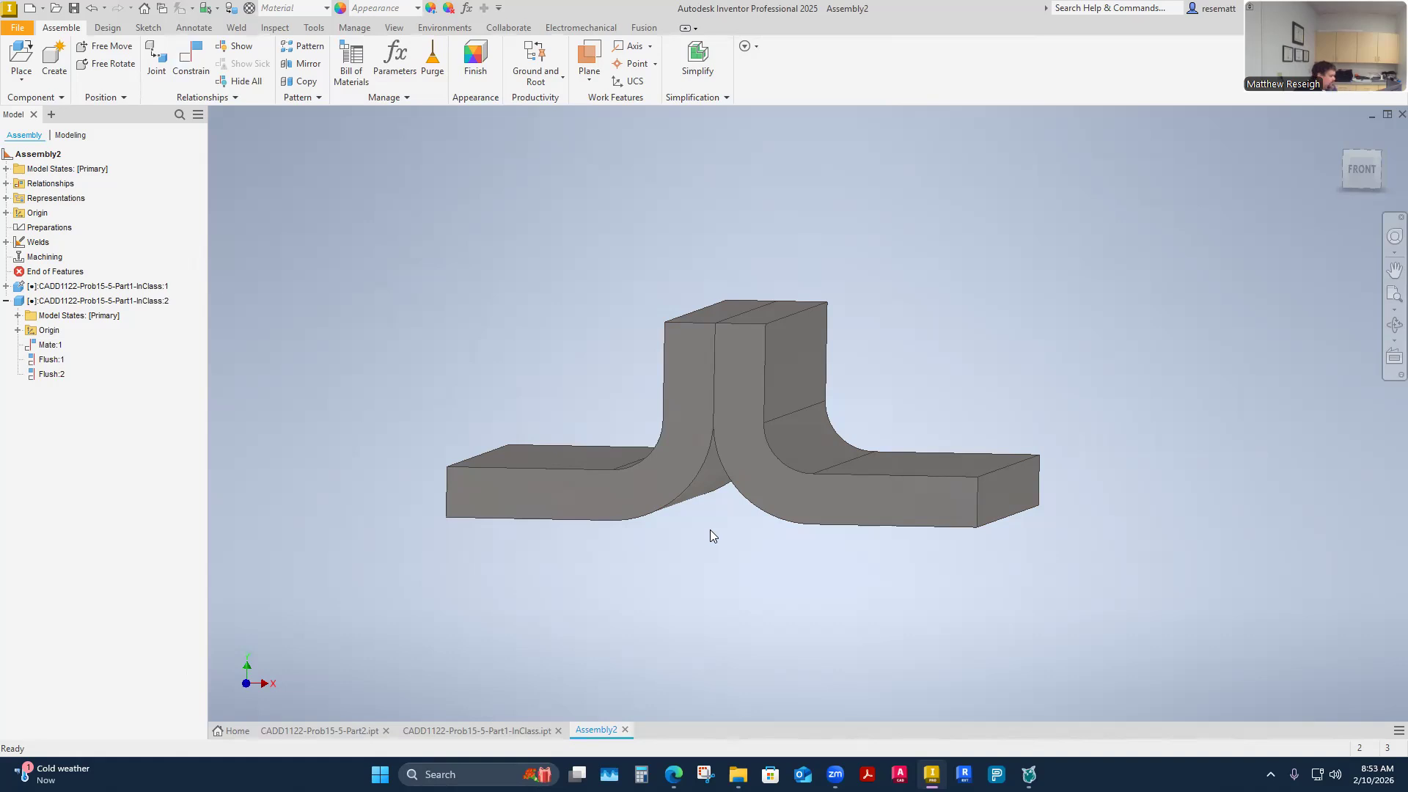
{"action": "middle_click_drag", "start_coordinate": [568, 589], "coordinate": [675, 555], "text": "shift"}
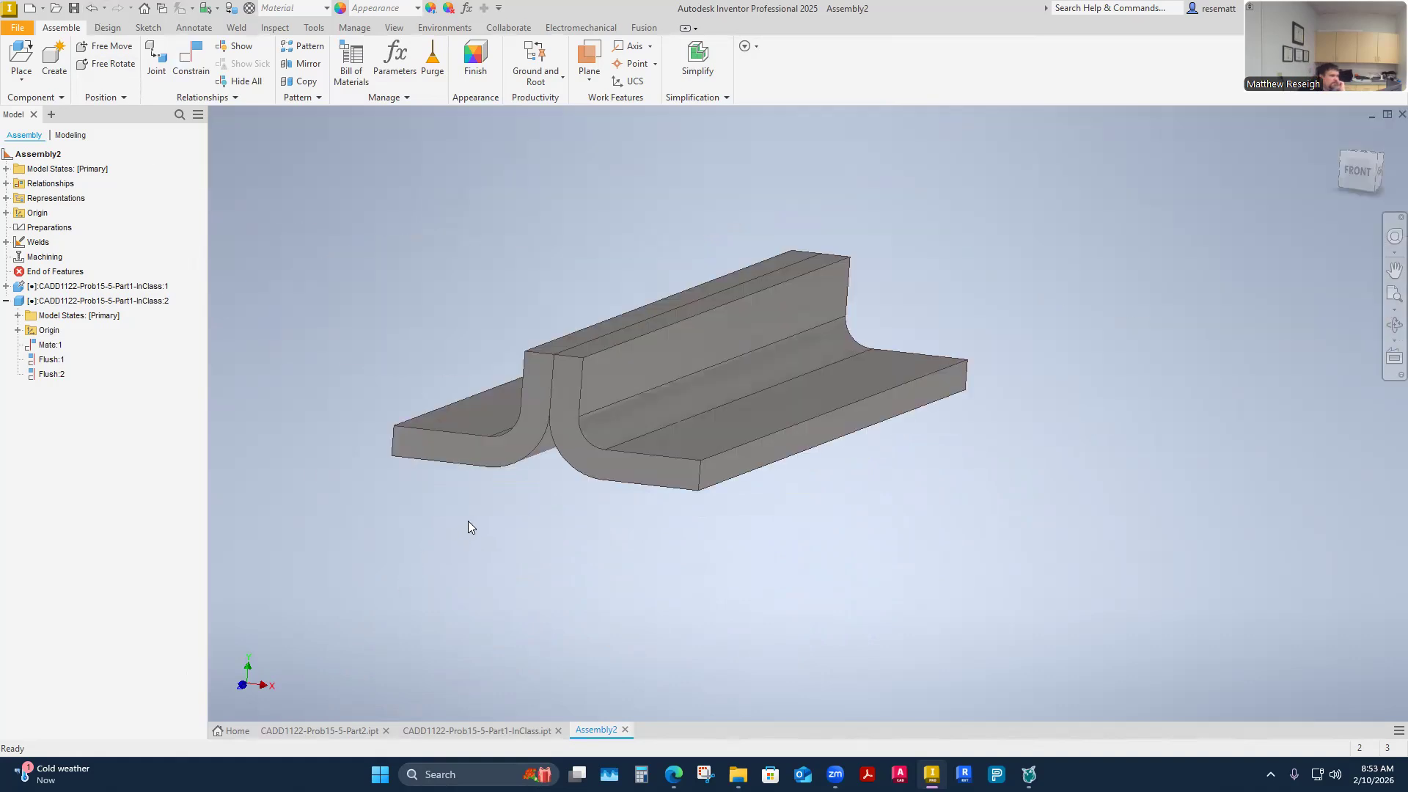
{"action": "scroll", "coordinate": [600, 528], "scroll_direction": "down", "scroll_amount": 5}
{"action": "scroll", "coordinate": [529, 552], "scroll_direction": "up", "scroll_amount": 4}
{"action": "scroll", "coordinate": [370, 525], "scroll_direction": "down", "scroll_amount": 3}
{"action": "scroll", "coordinate": [440, 538], "scroll_direction": "up", "scroll_amount": 4}
{"action": "scroll", "coordinate": [669, 566], "scroll_direction": "down", "scroll_amount": 1}
{"action": "scroll", "coordinate": [727, 569], "scroll_direction": "up", "scroll_amount": 2}
{"action": "scroll", "coordinate": [722, 566], "scroll_direction": "down", "scroll_amount": 2}
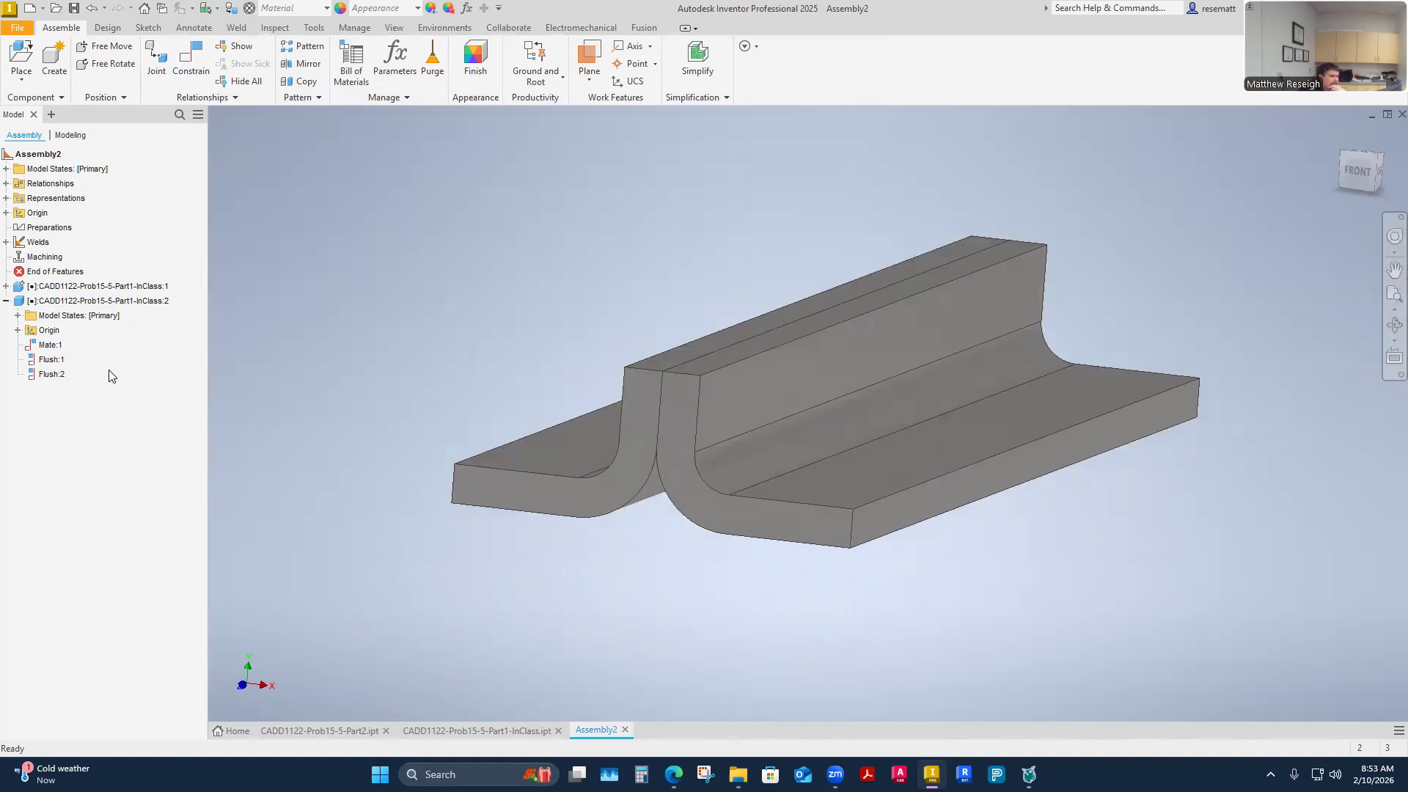
Undo the three constraints between the angles and move the second angle away from the first
{"action": "left_click", "coordinate": [92, 10]}
{"action": "left_click", "coordinate": [92, 10]}
{"action": "left_click", "coordinate": [91, 10]}
{"action": "left_click_drag", "start_coordinate": [802, 506], "coordinate": [1110, 666]}
{"action": "left_click", "coordinate": [714, 436]}
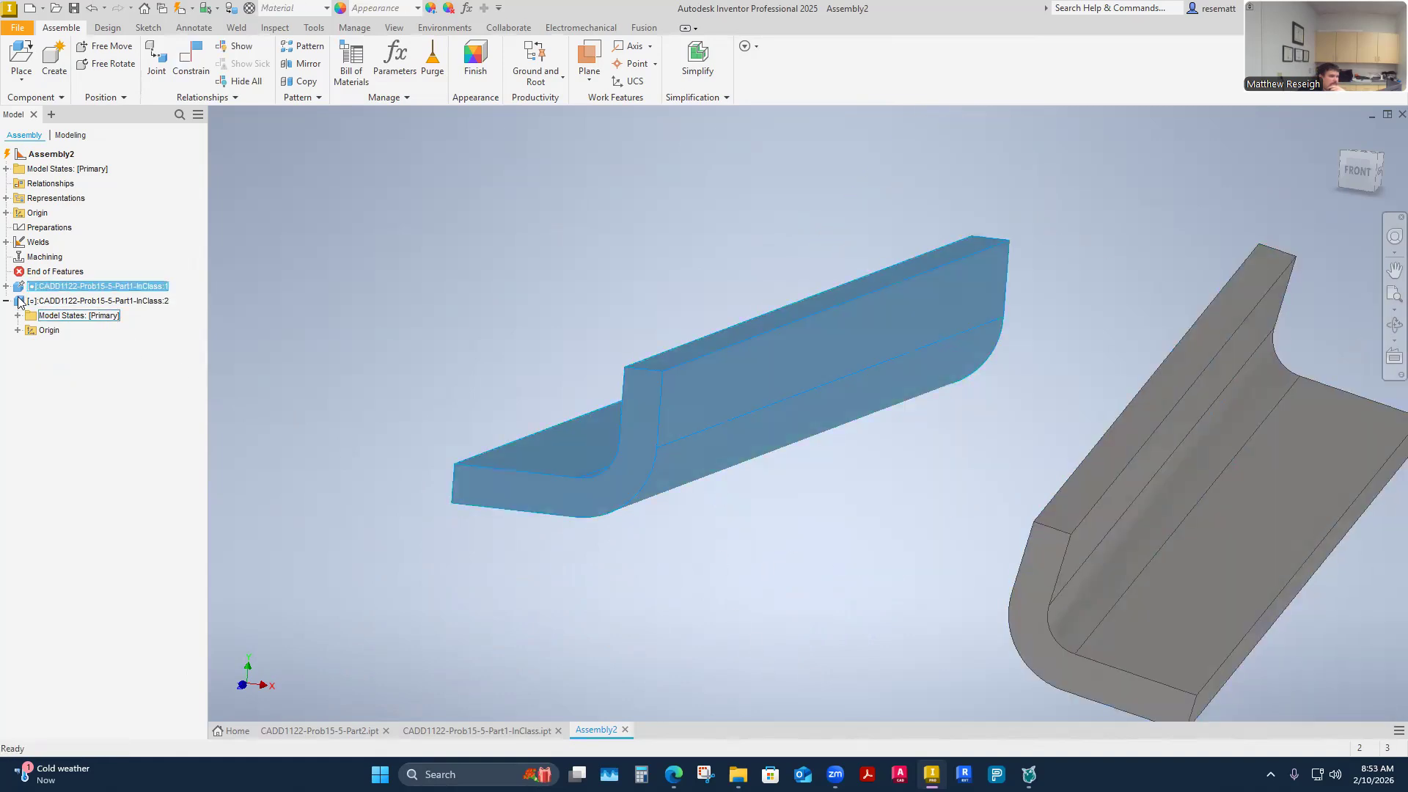
{"action": "left_click", "coordinate": [457, 592]}
Place a mate constraint with a 0.000 in offset between the outer faces of the two upright legs, comparing the flush solution first
{"action": "left_click", "coordinate": [189, 69]}
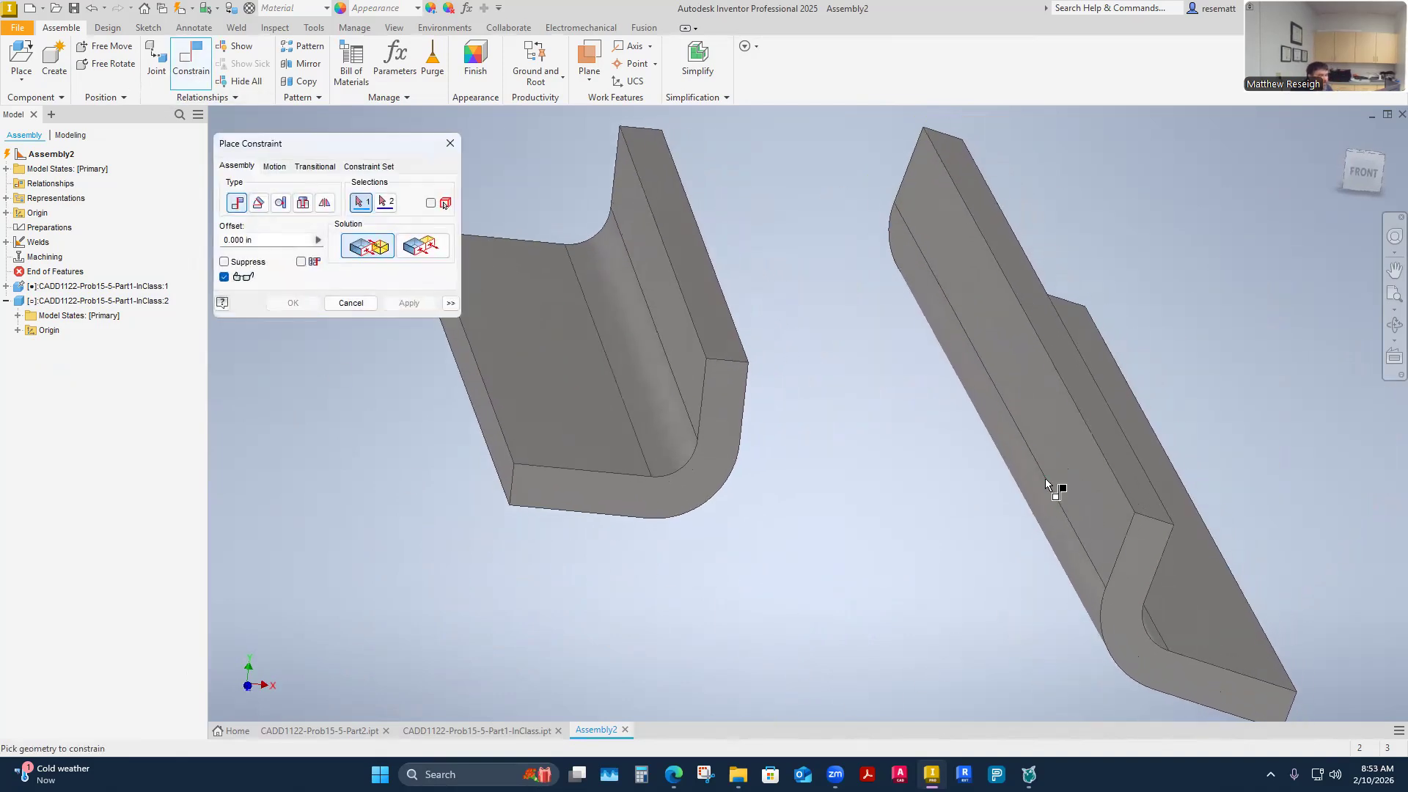
{"action": "left_click", "coordinate": [1059, 475]}
{"action": "middle_click_drag", "start_coordinate": [850, 540], "coordinate": [716, 389], "text": "shift"}
{"action": "left_click", "coordinate": [716, 389]}
{"action": "left_click", "coordinate": [421, 247]}
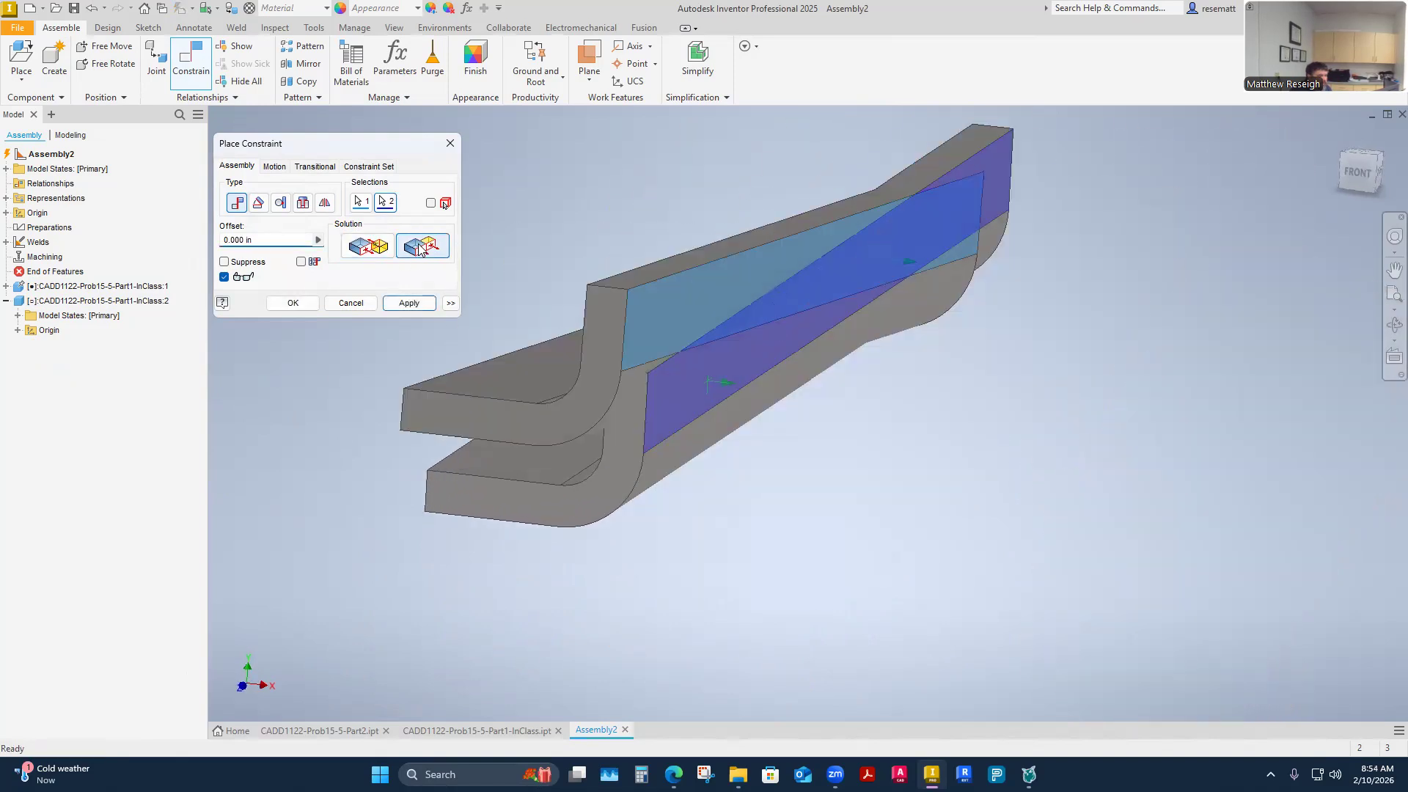
{"action": "left_click", "coordinate": [371, 247]}
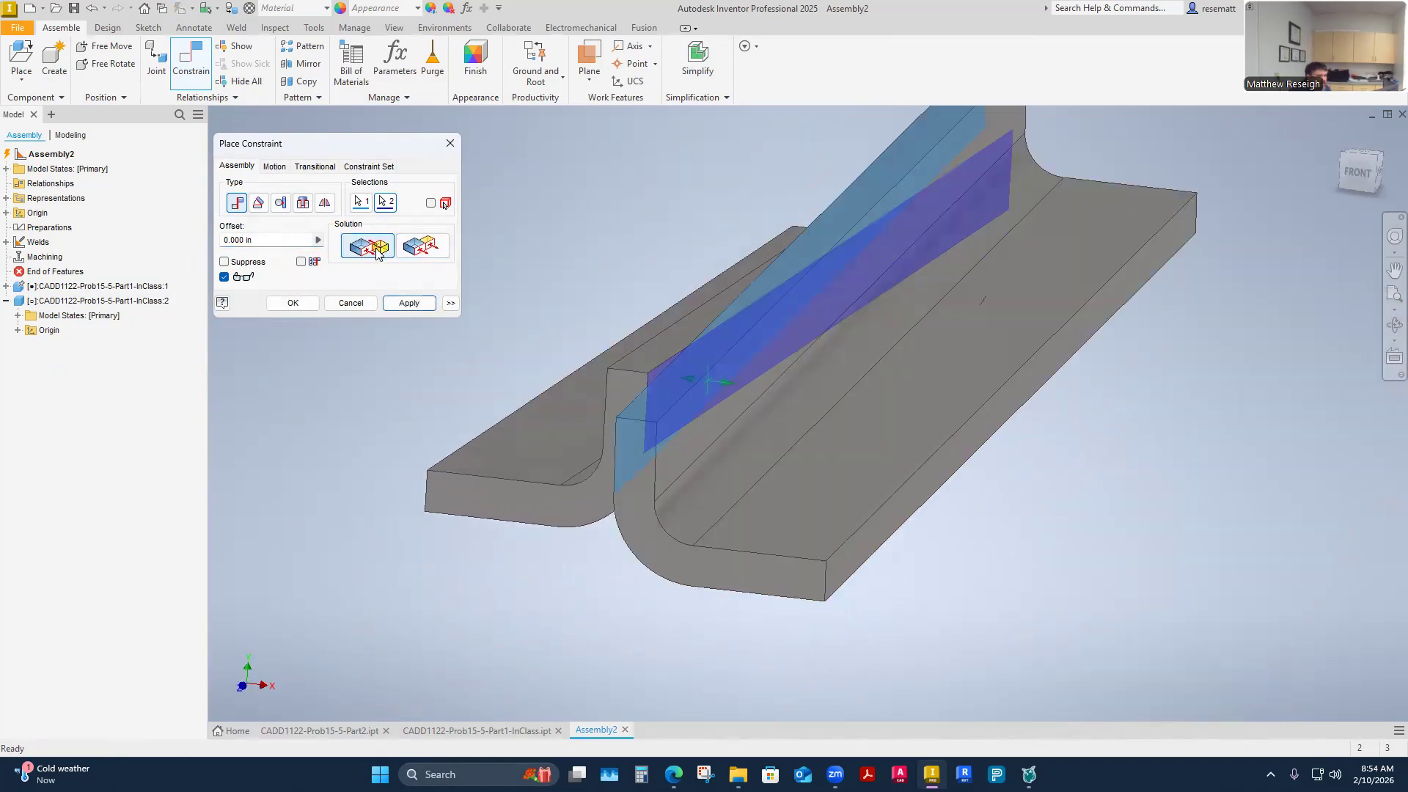
{"action": "left_click", "coordinate": [421, 247]}
{"action": "left_click", "coordinate": [371, 248]}
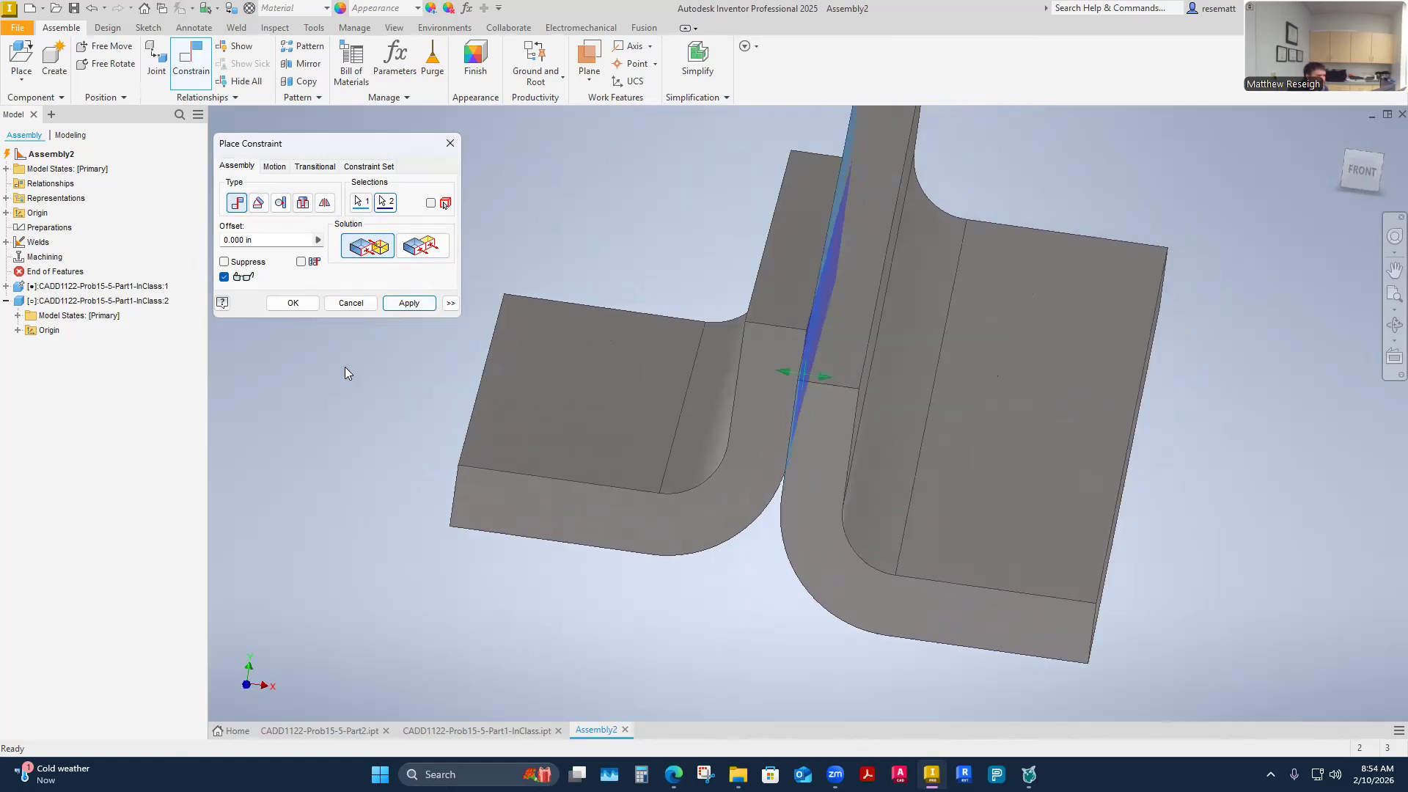
{"action": "left_click", "coordinate": [409, 303]}
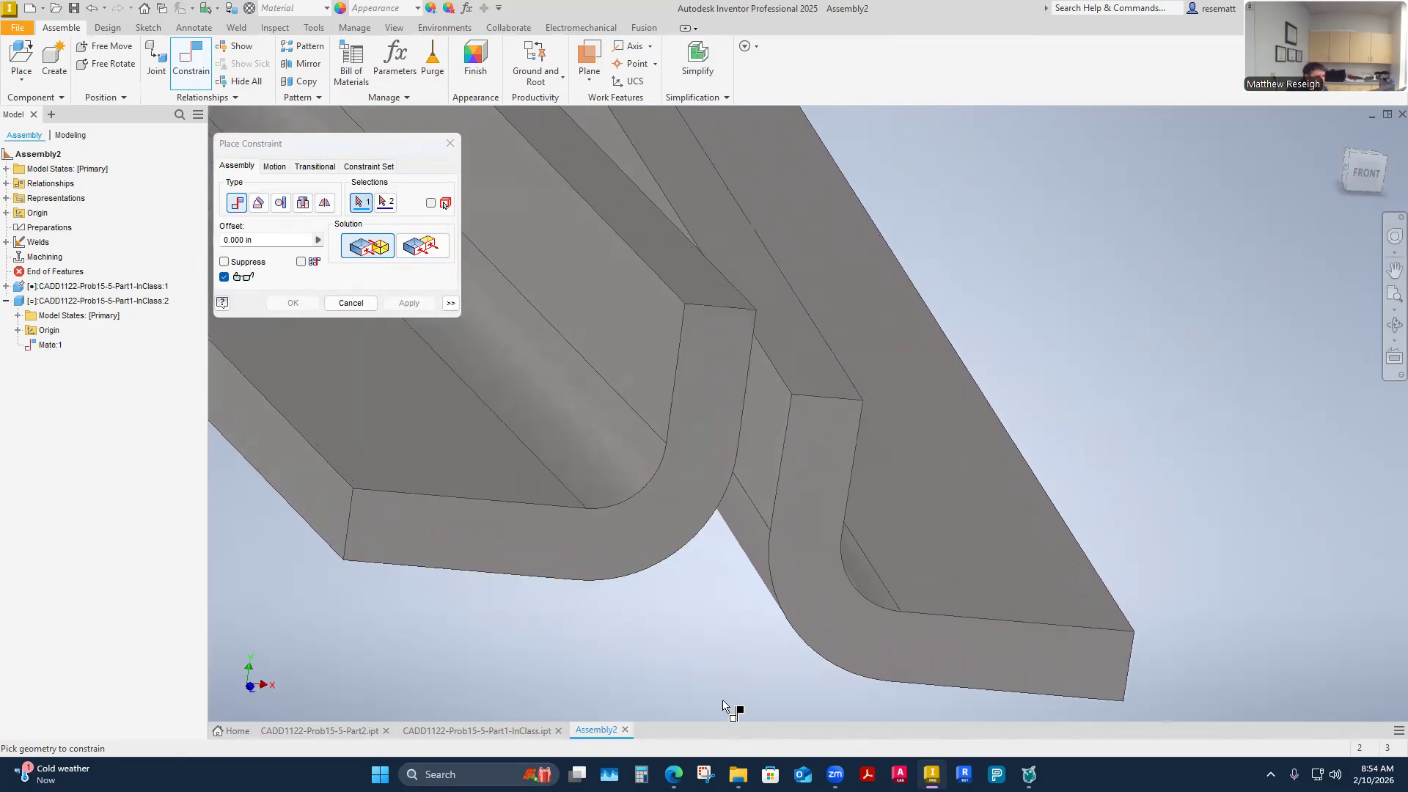
Place a flush constraint with a 0.000 in offset between the front end faces of the two angles
{"action": "left_click", "coordinate": [703, 433]}
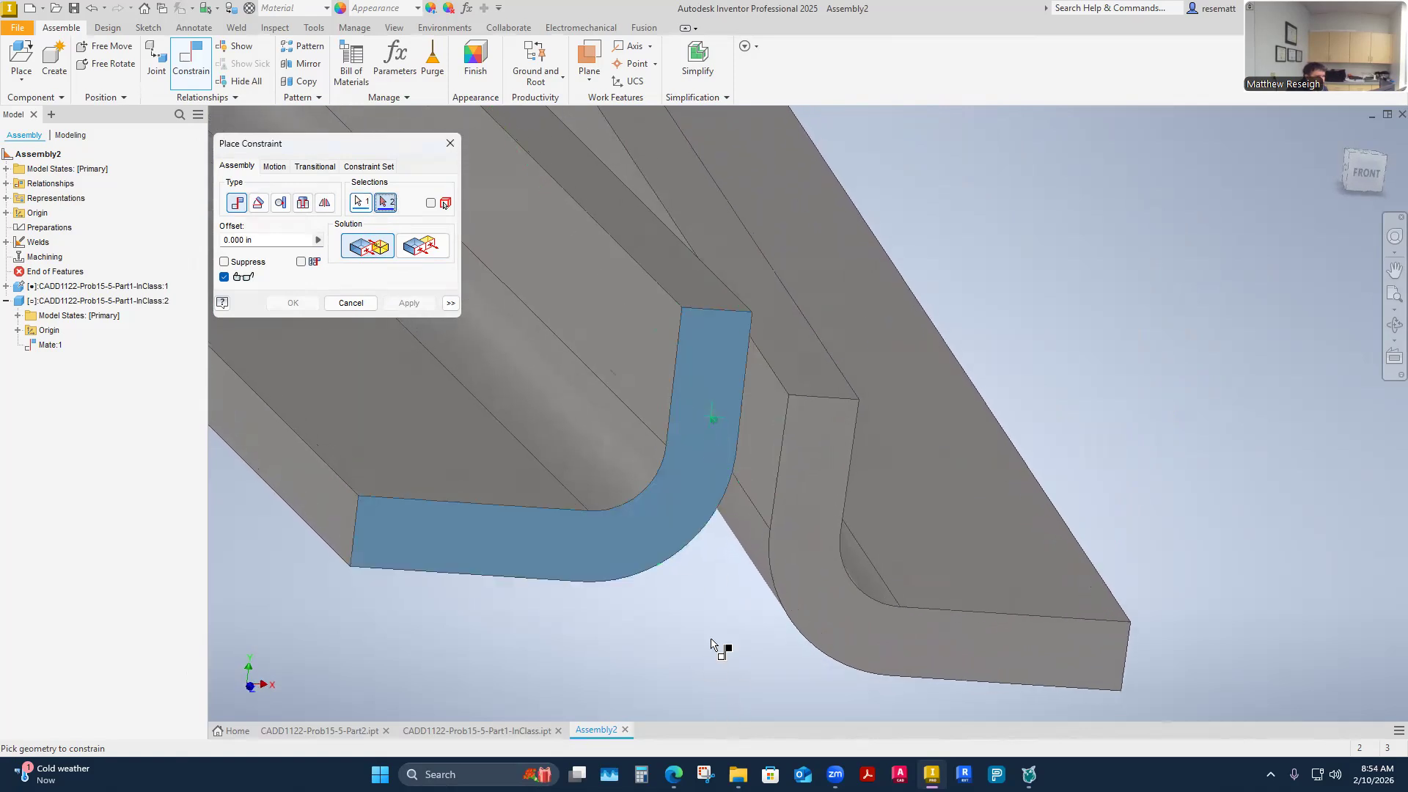
{"action": "left_click", "coordinate": [834, 501]}
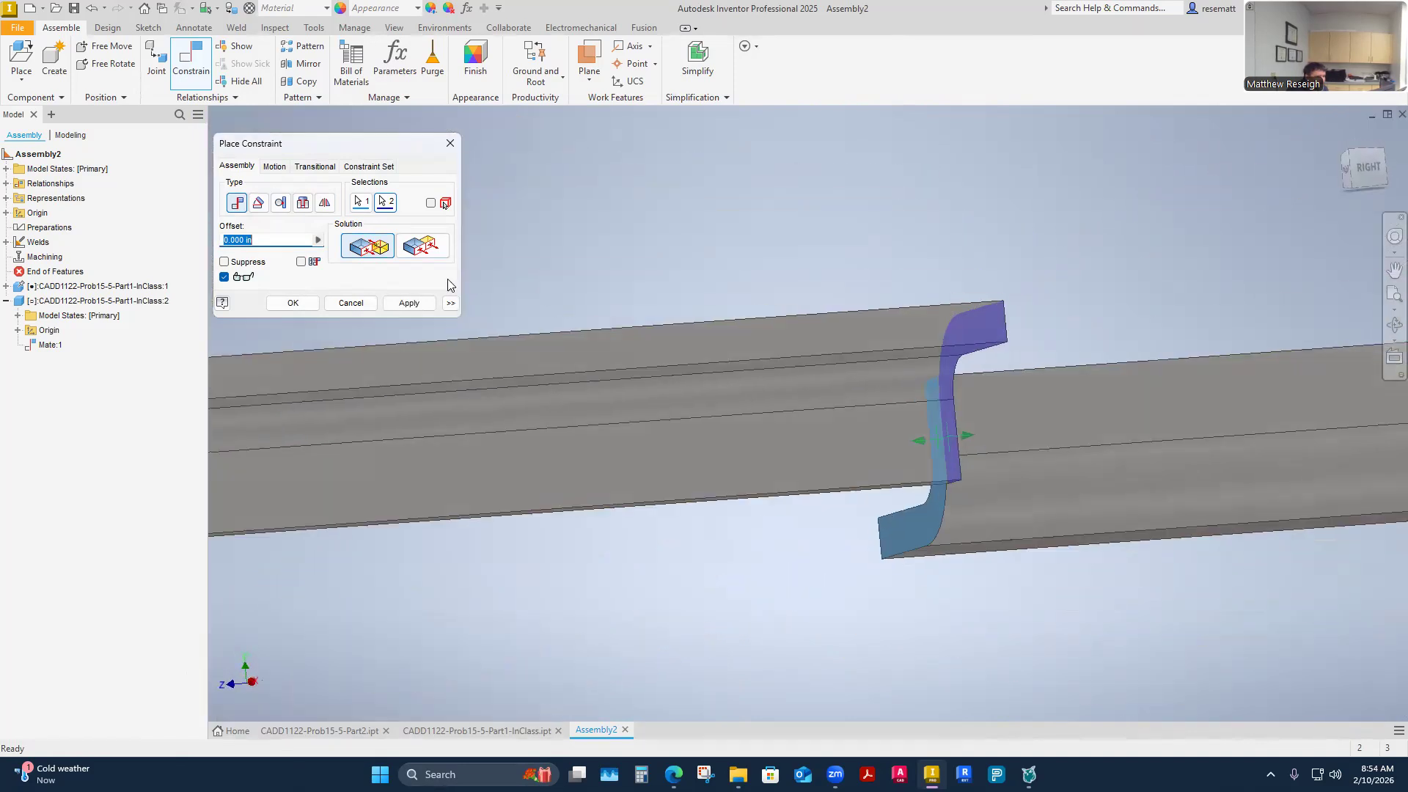
{"action": "left_click", "coordinate": [425, 252]}
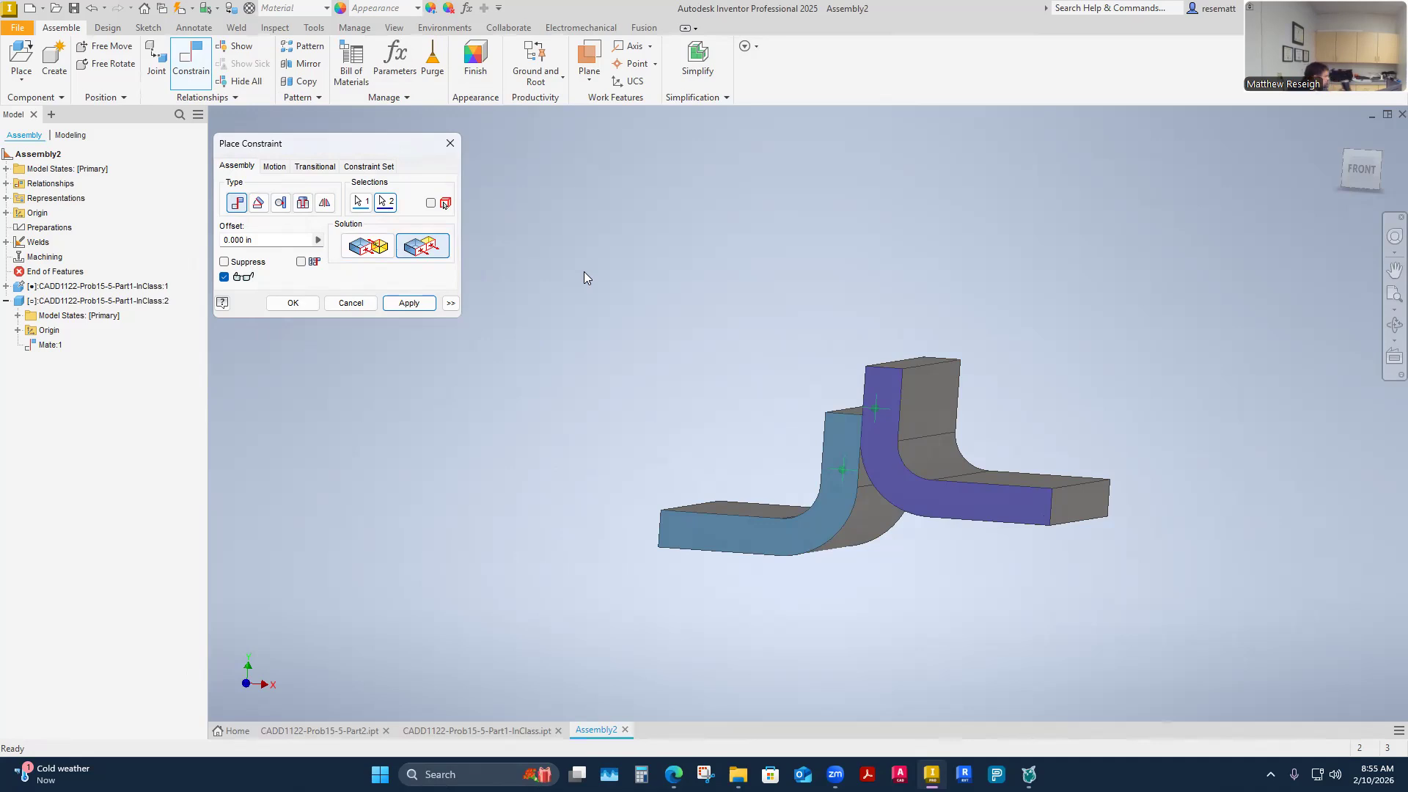
{"action": "left_click", "coordinate": [410, 306]}
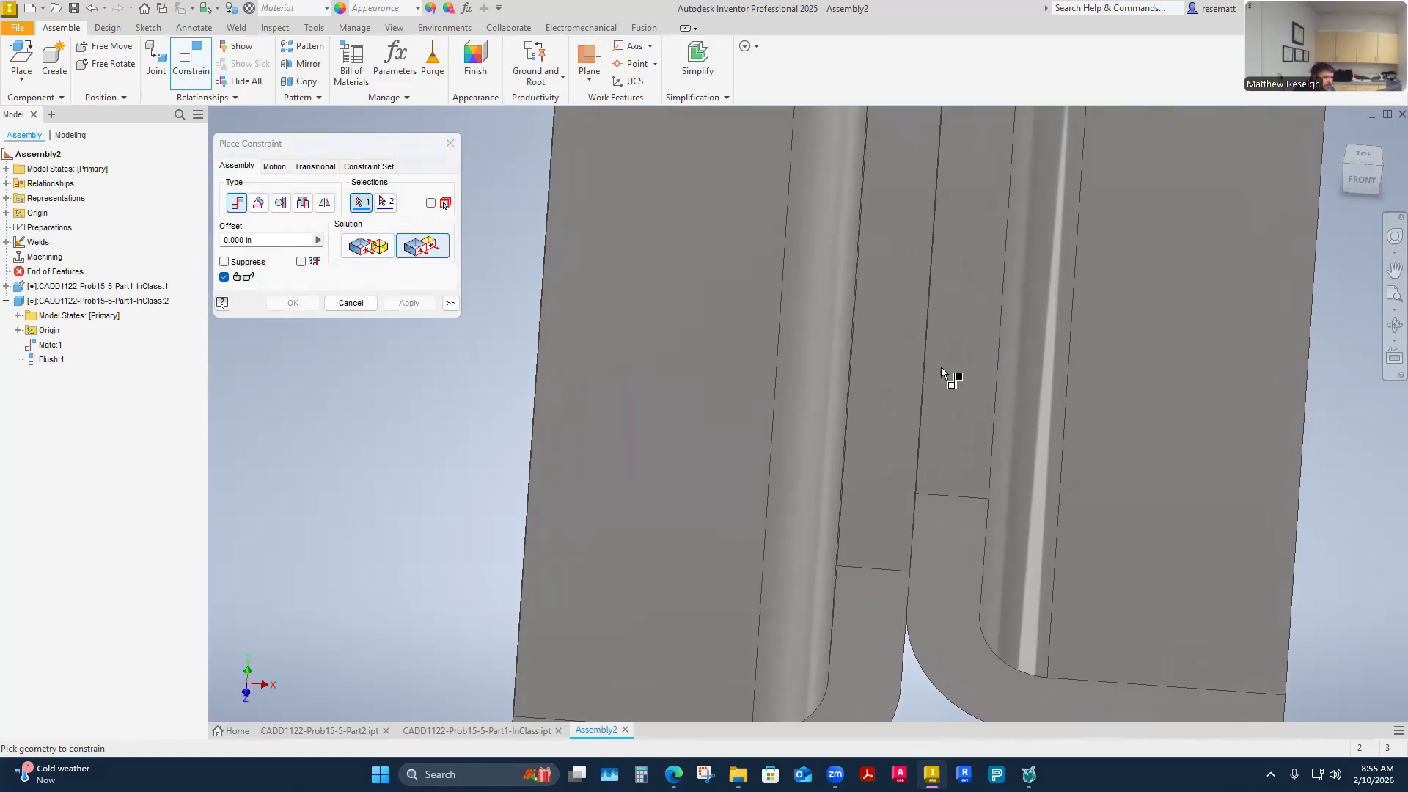
Apply a mate instead of a flush between the top faces of the upright legs and accept the conflicting relationship
{"action": "left_click", "coordinate": [951, 389]}
{"action": "left_click", "coordinate": [883, 421]}
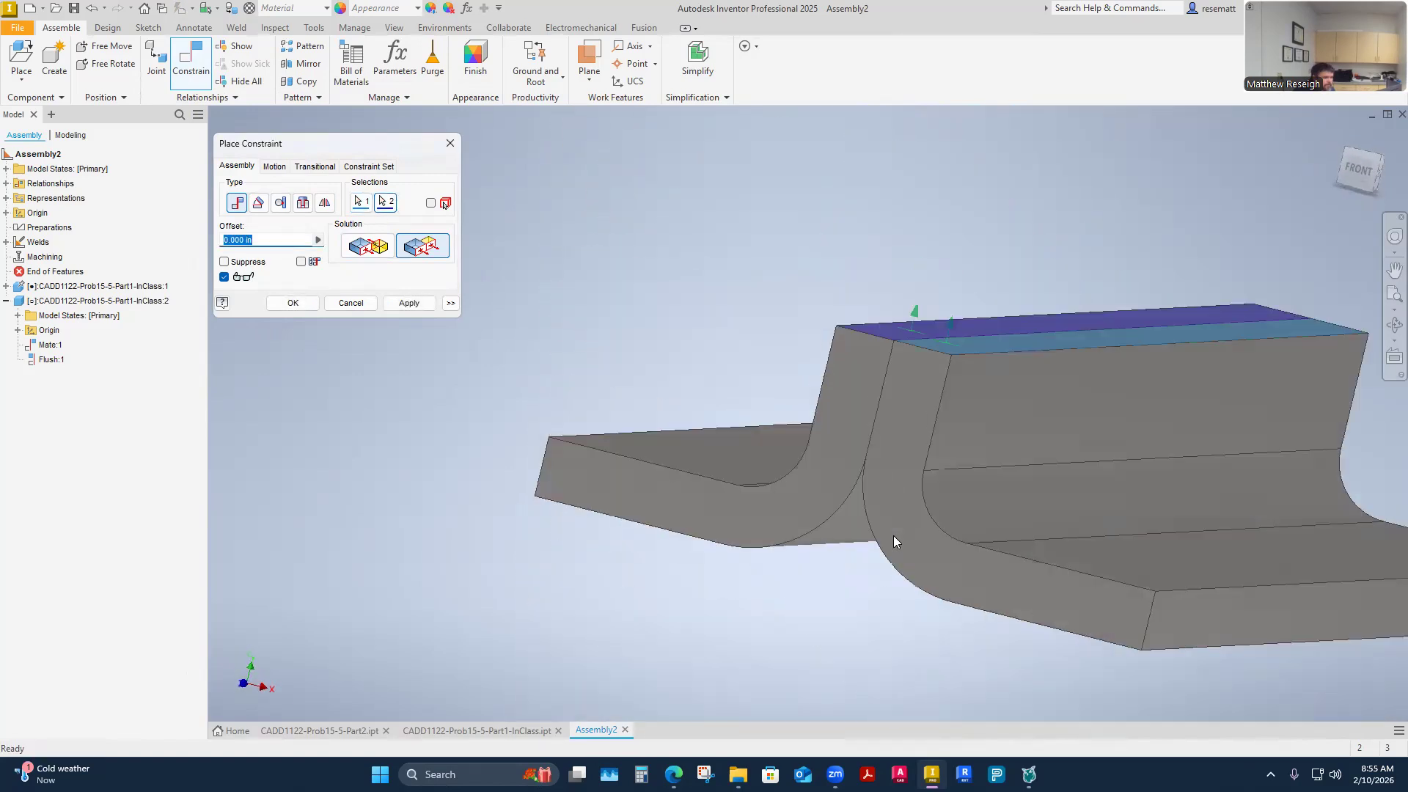
{"action": "left_click", "coordinate": [370, 247]}
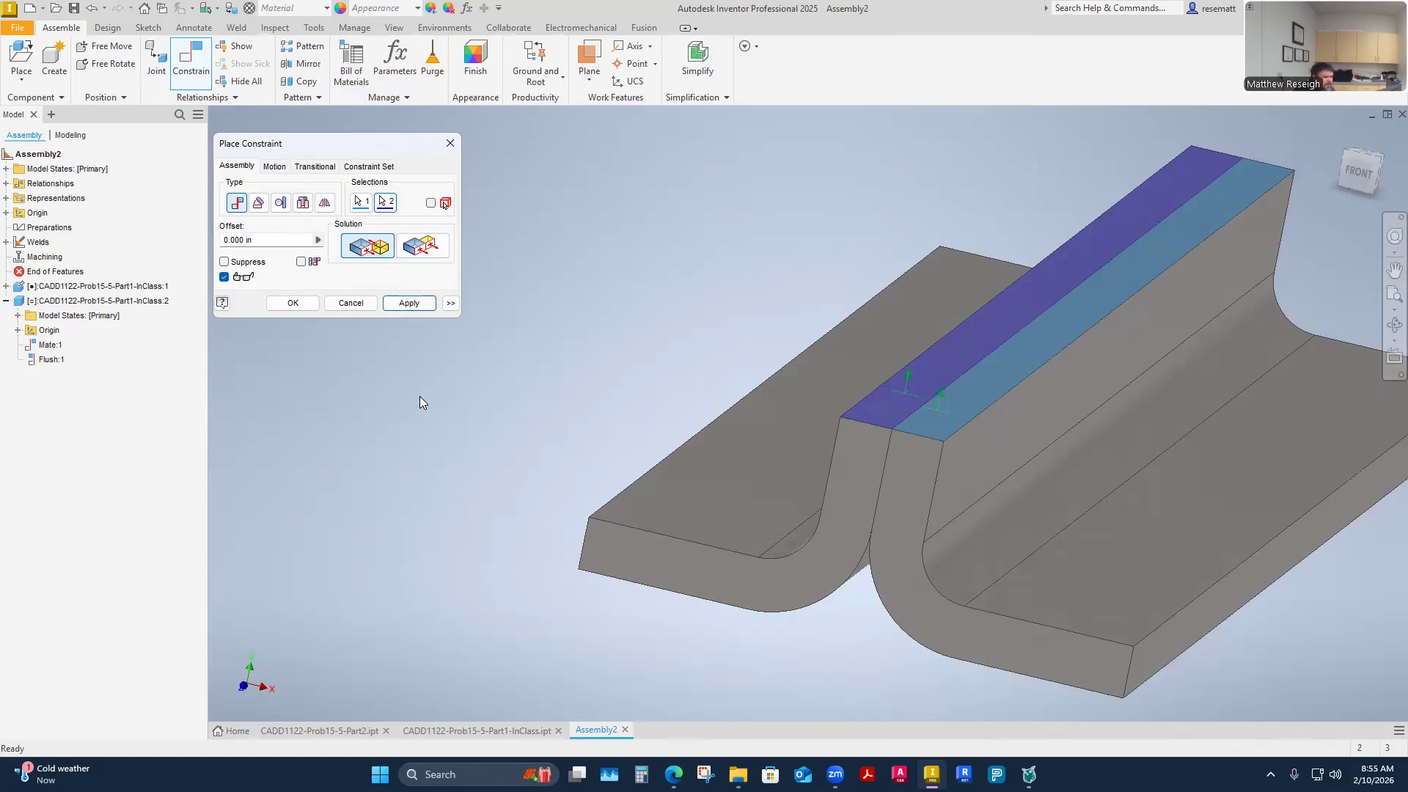
{"action": "left_click", "coordinate": [411, 303]}
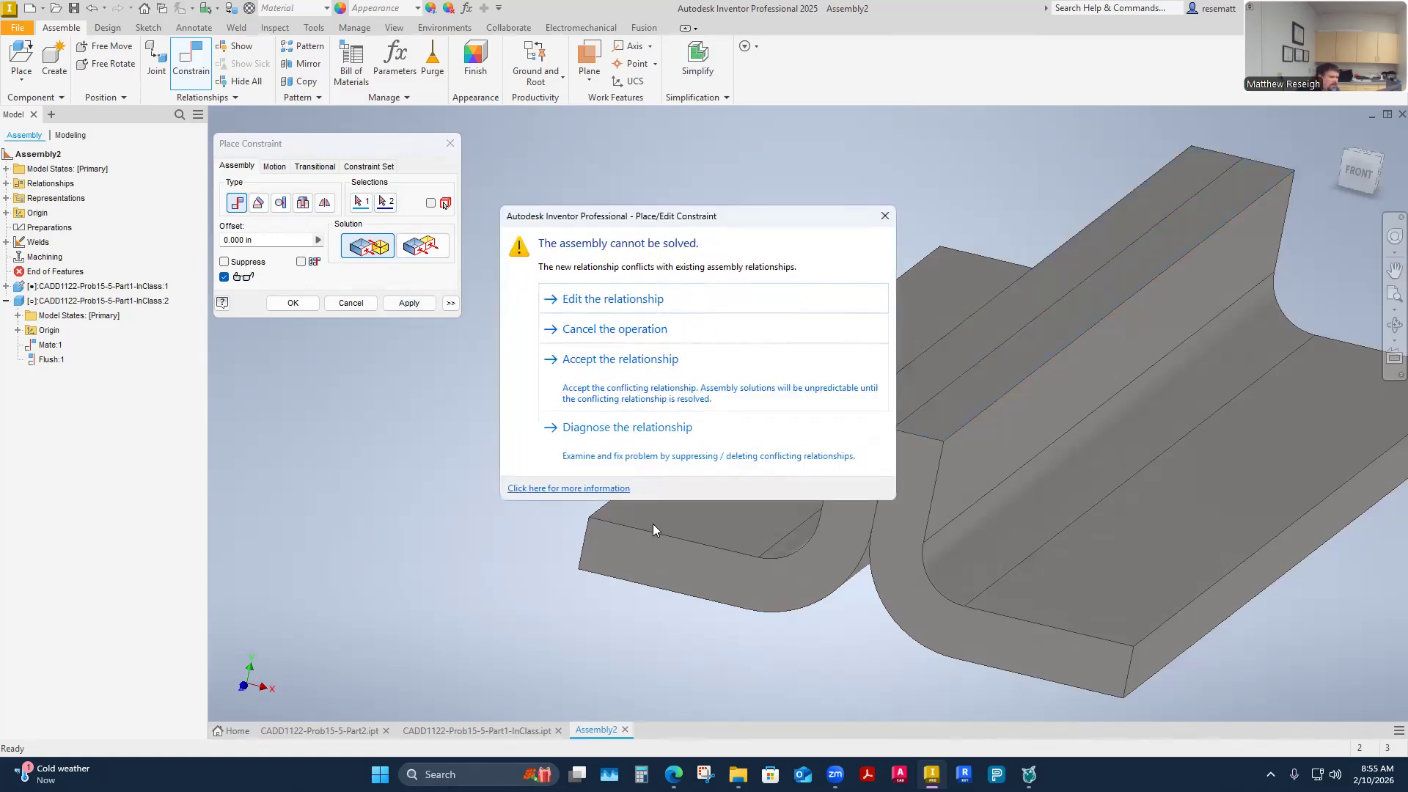
{"action": "left_click", "coordinate": [619, 378]}
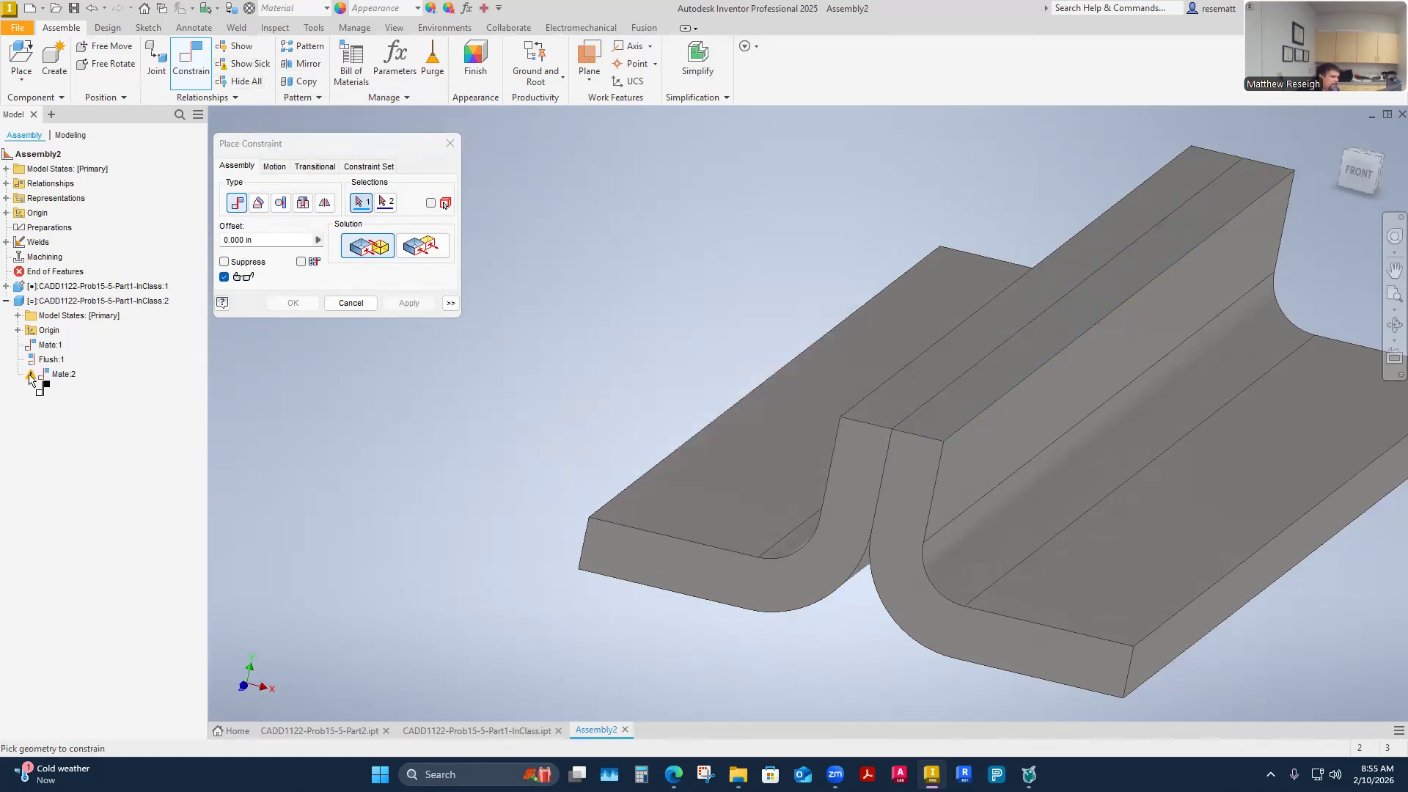
Leave the Constrain command and try moving the second angle to test the constraints
{"action": "middle_click_drag", "start_coordinate": [842, 444], "coordinate": [752, 339], "text": "shift"}
{"action": "key", "text": "Escape"}
{"action": "left_click", "coordinate": [948, 544]}
{"action": "left_click", "coordinate": [871, 475]}
{"action": "left_click_drag", "start_coordinate": [940, 522], "coordinate": [994, 543]}
{"action": "left_click", "coordinate": [533, 378]}
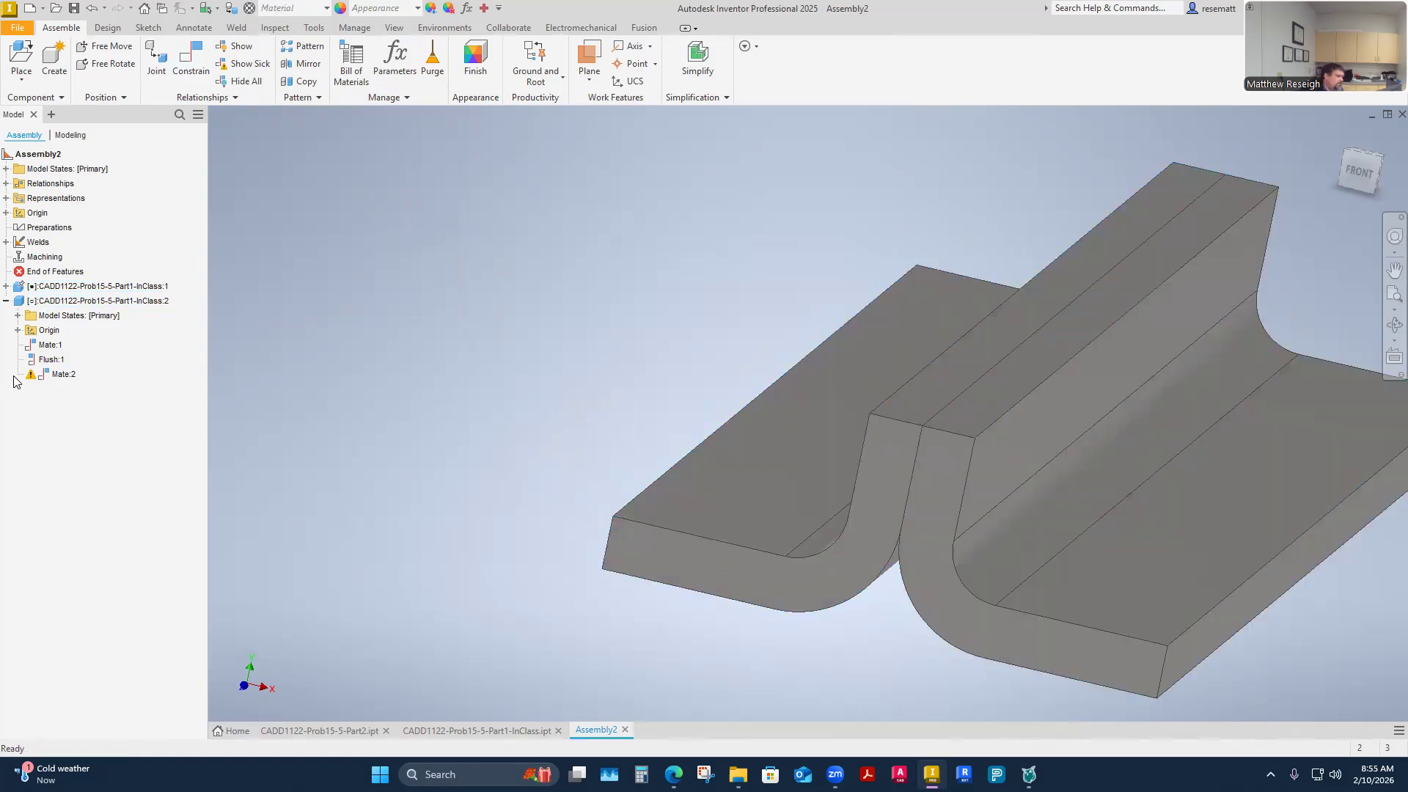
Show the sick relationships and examine the flagged constraint's symbol on the top faces of the upright legs
{"action": "left_click", "coordinate": [237, 67]}
{"action": "middle_click_drag", "start_coordinate": [448, 507], "coordinate": [583, 502], "text": "shift"}
{"action": "mouse_move", "coordinate": [947, 378]}
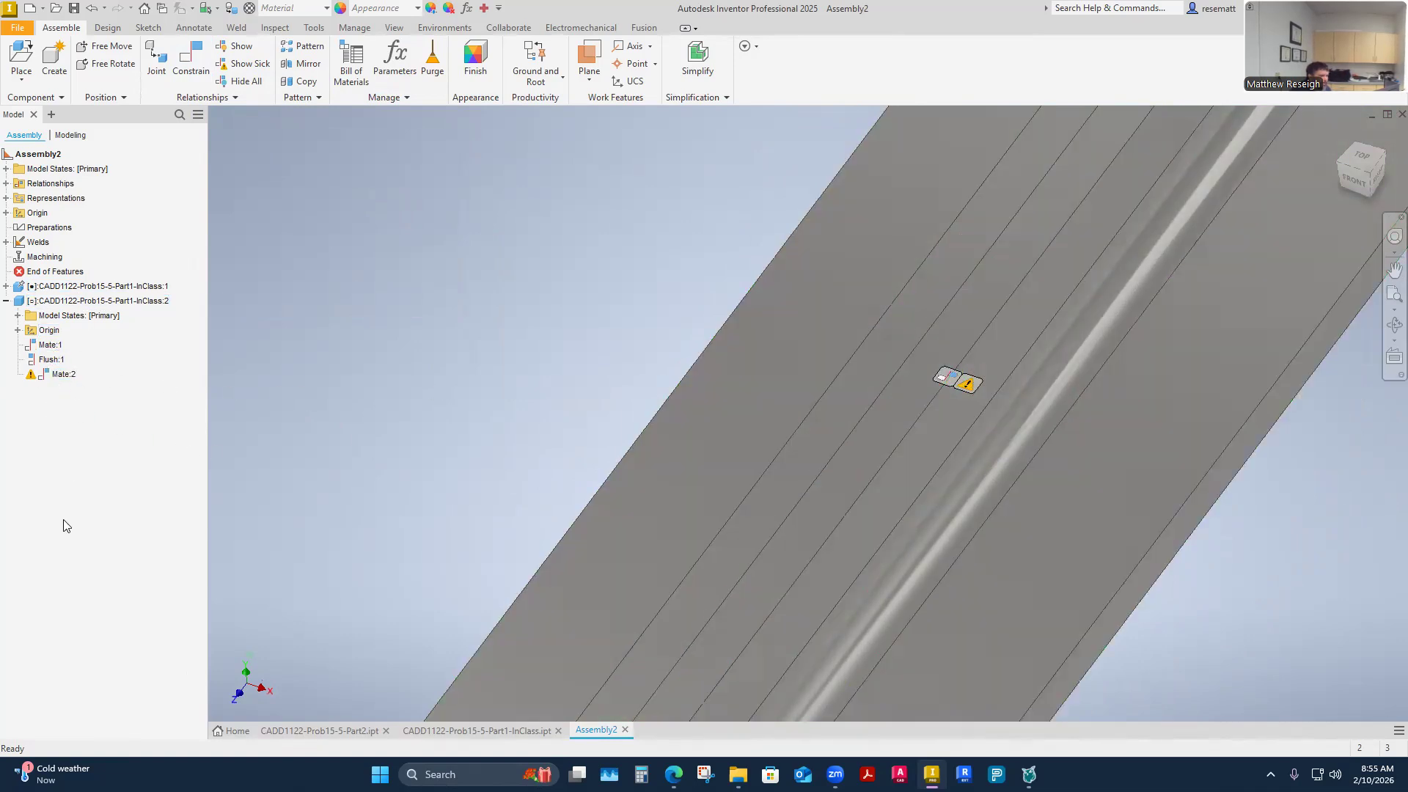
{"action": "middle_click_drag", "start_coordinate": [637, 347], "coordinate": [886, 449], "text": "shift"}
{"action": "middle_click_drag", "start_coordinate": [555, 314], "coordinate": [638, 330], "text": "shift"}
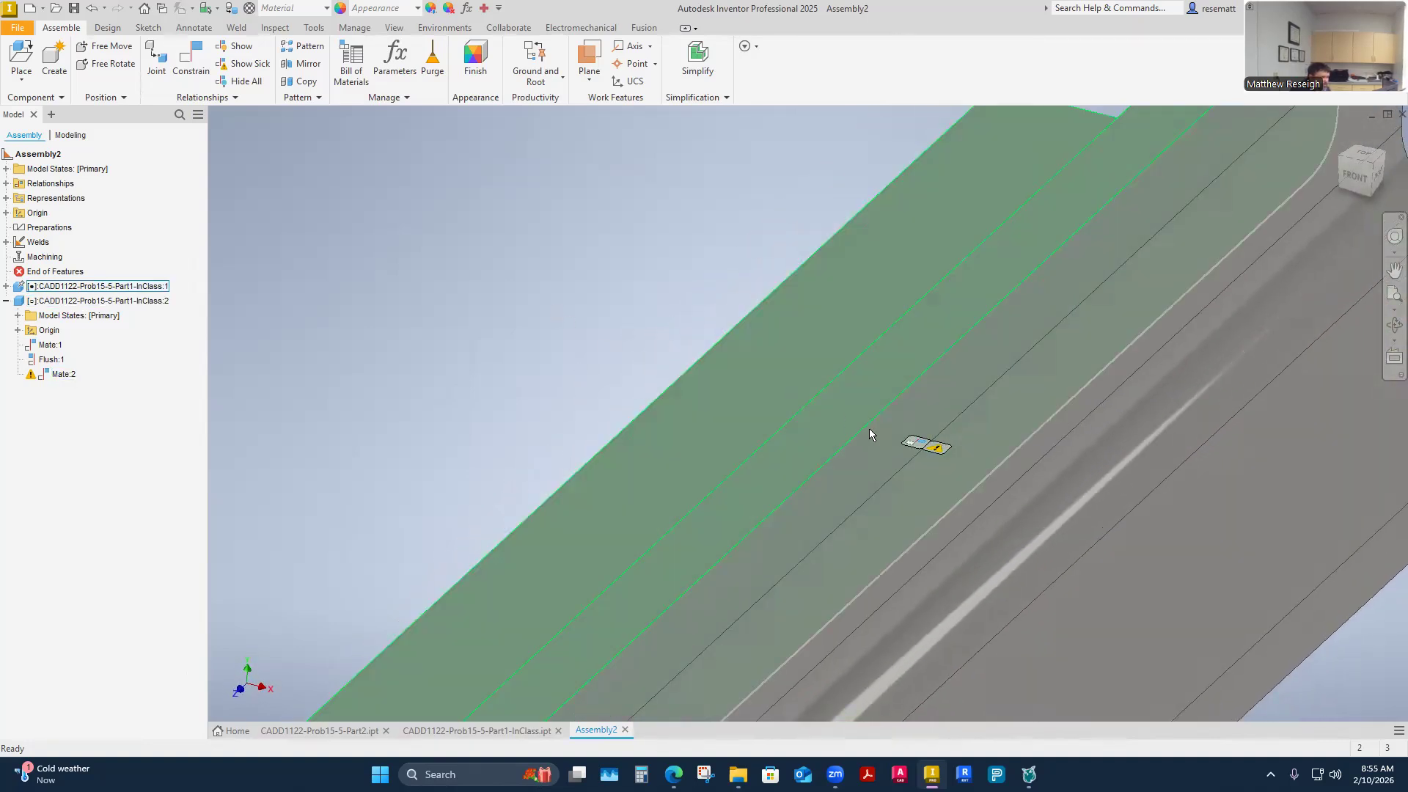
Edit the flagged mate between the top faces of the upright legs, changing its solution to Flush with a 0.000 in offset
{"action": "right_click", "coordinate": [915, 442]}
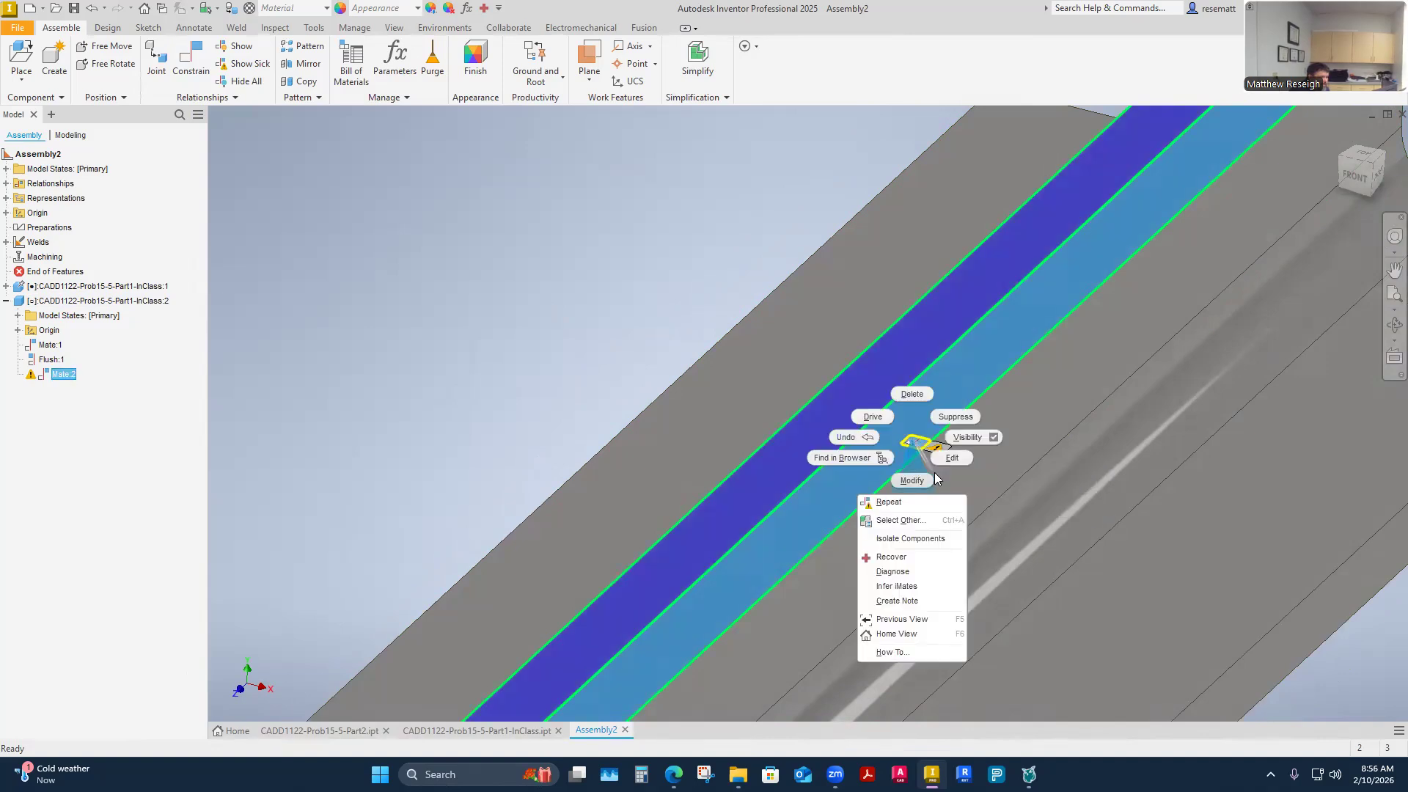
{"action": "left_click", "coordinate": [952, 458]}
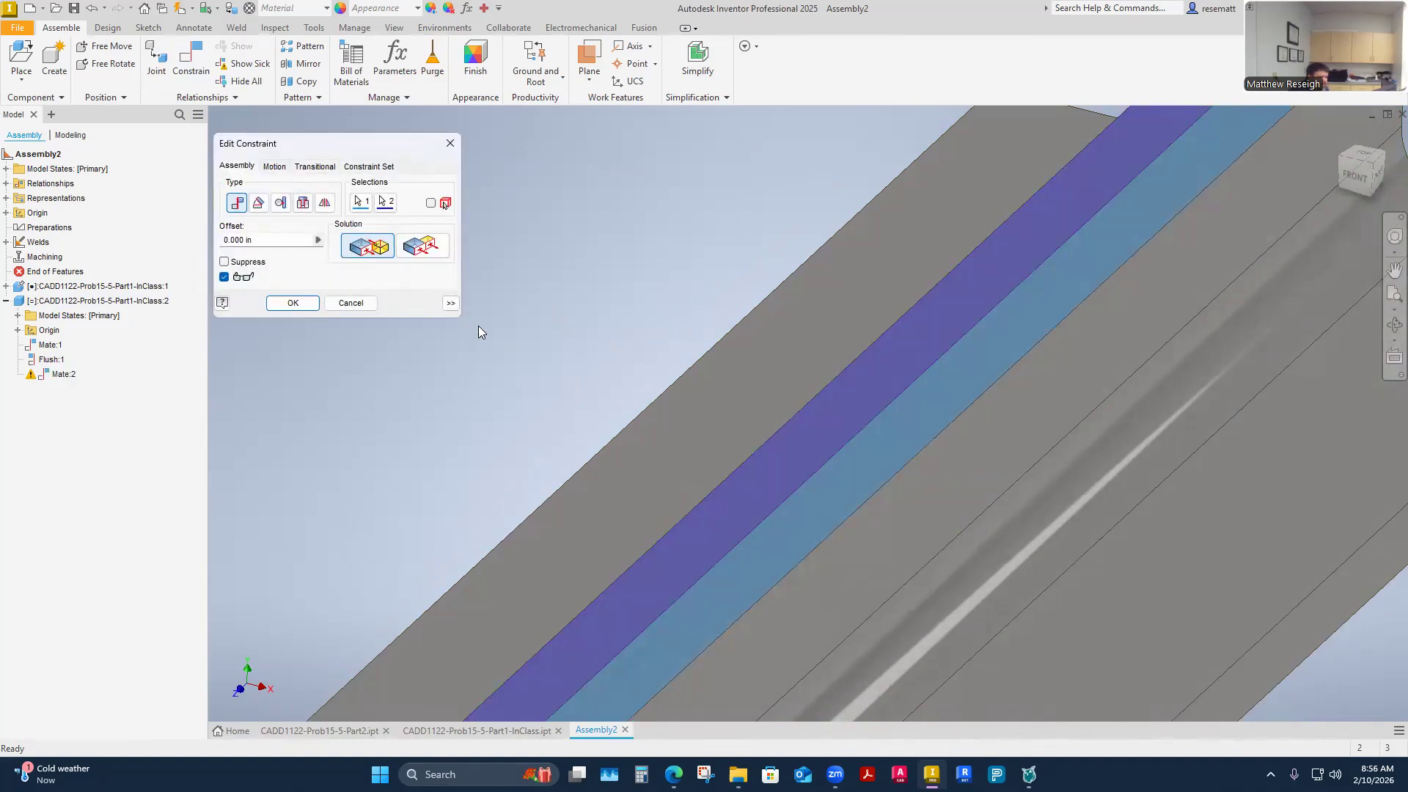
{"action": "scroll", "coordinate": [538, 346], "scroll_direction": "down", "scroll_amount": 5}
{"action": "left_click", "coordinate": [421, 245]}
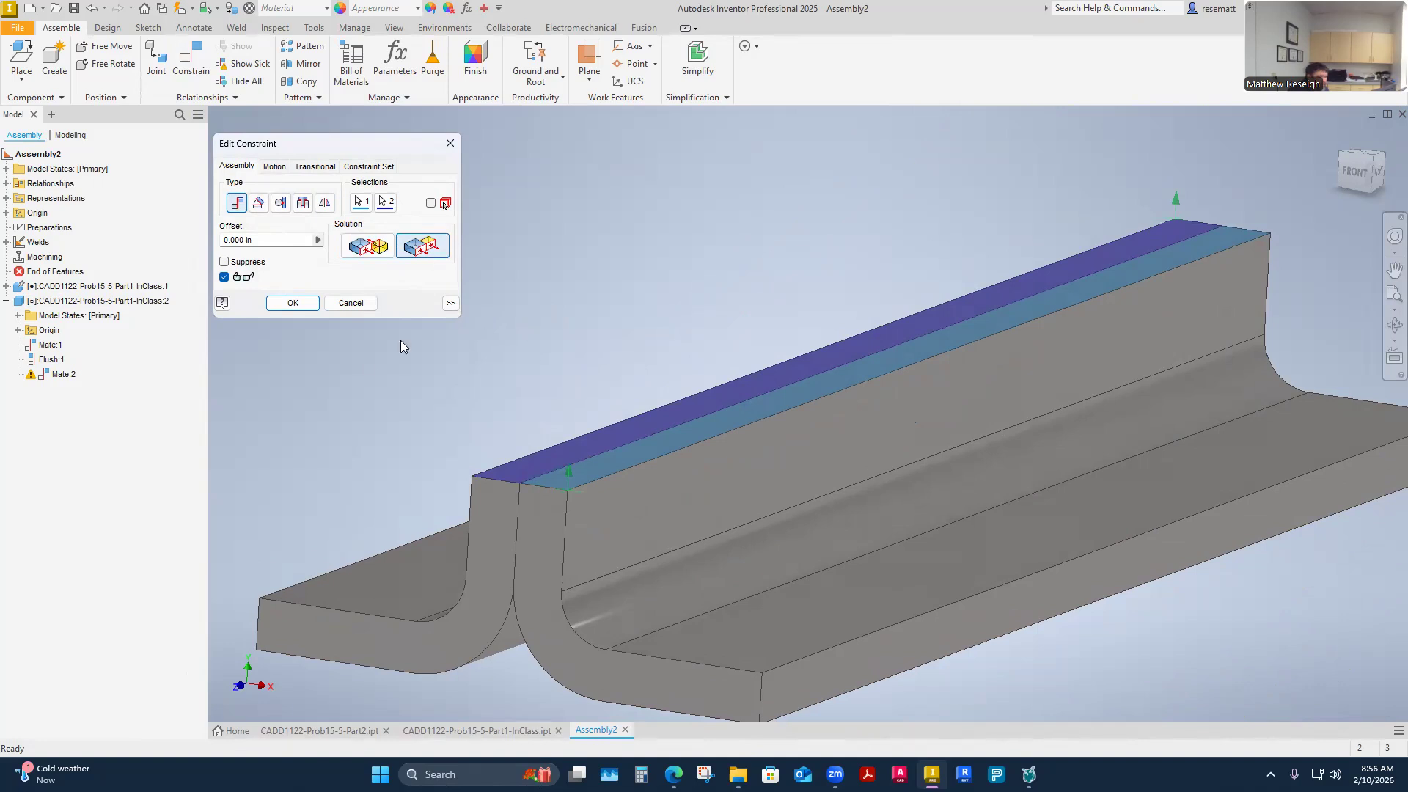
{"action": "left_click", "coordinate": [292, 300]}
Check the corrected flush constraint, hide all relationship symbols and return to the home view
{"action": "middle_click_drag", "start_coordinate": [430, 327], "coordinate": [469, 359], "text": "shift"}
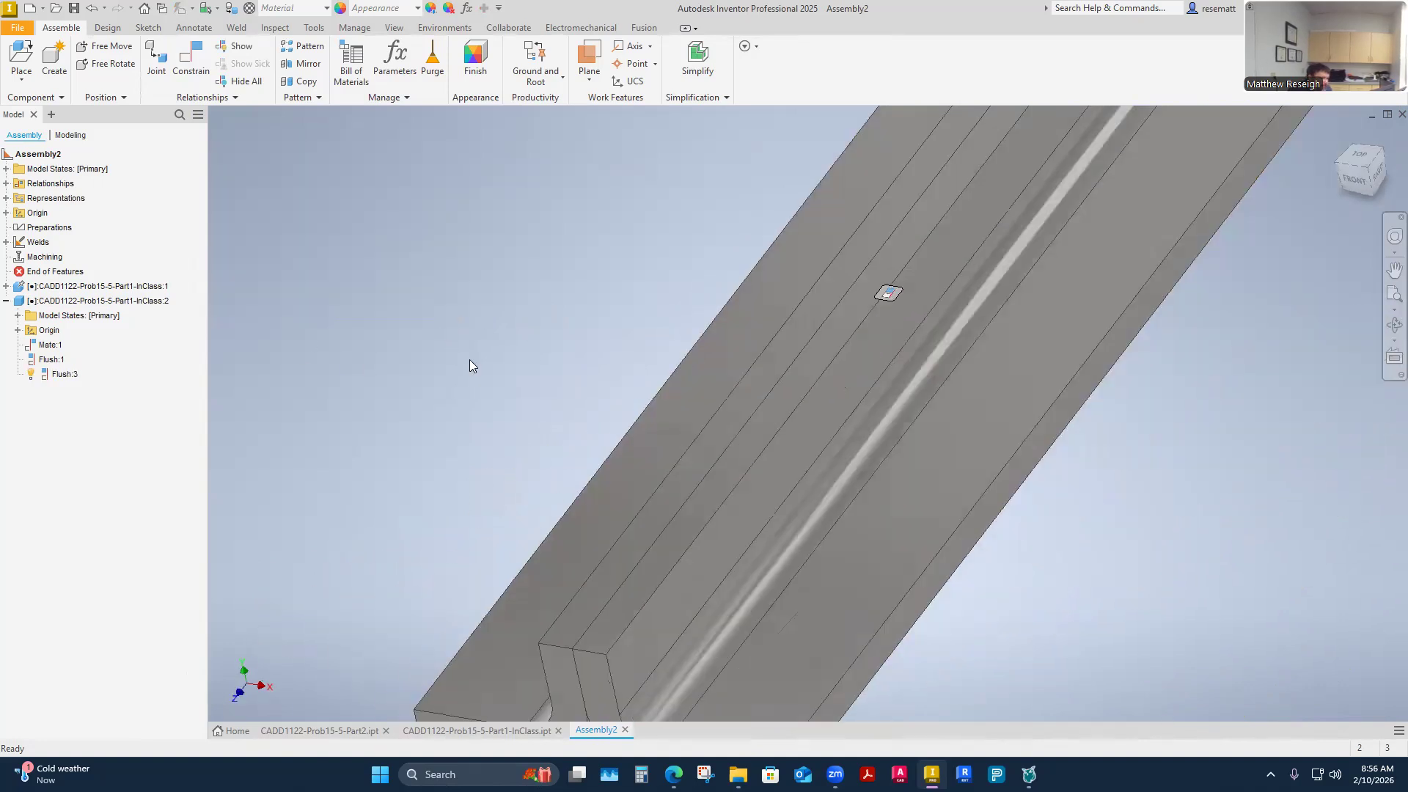
{"action": "left_click", "coordinate": [64, 373]}
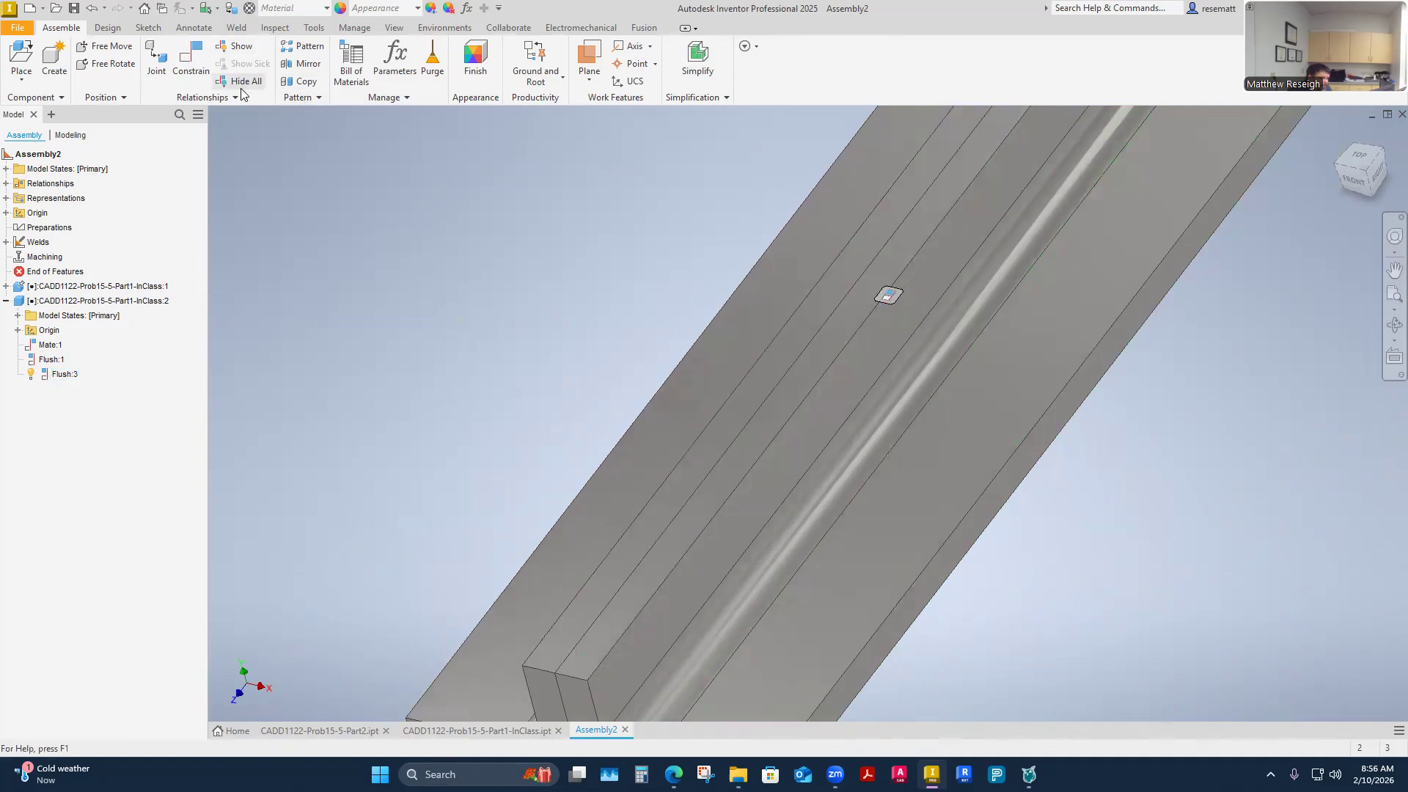
{"action": "key", "text": "F6"}
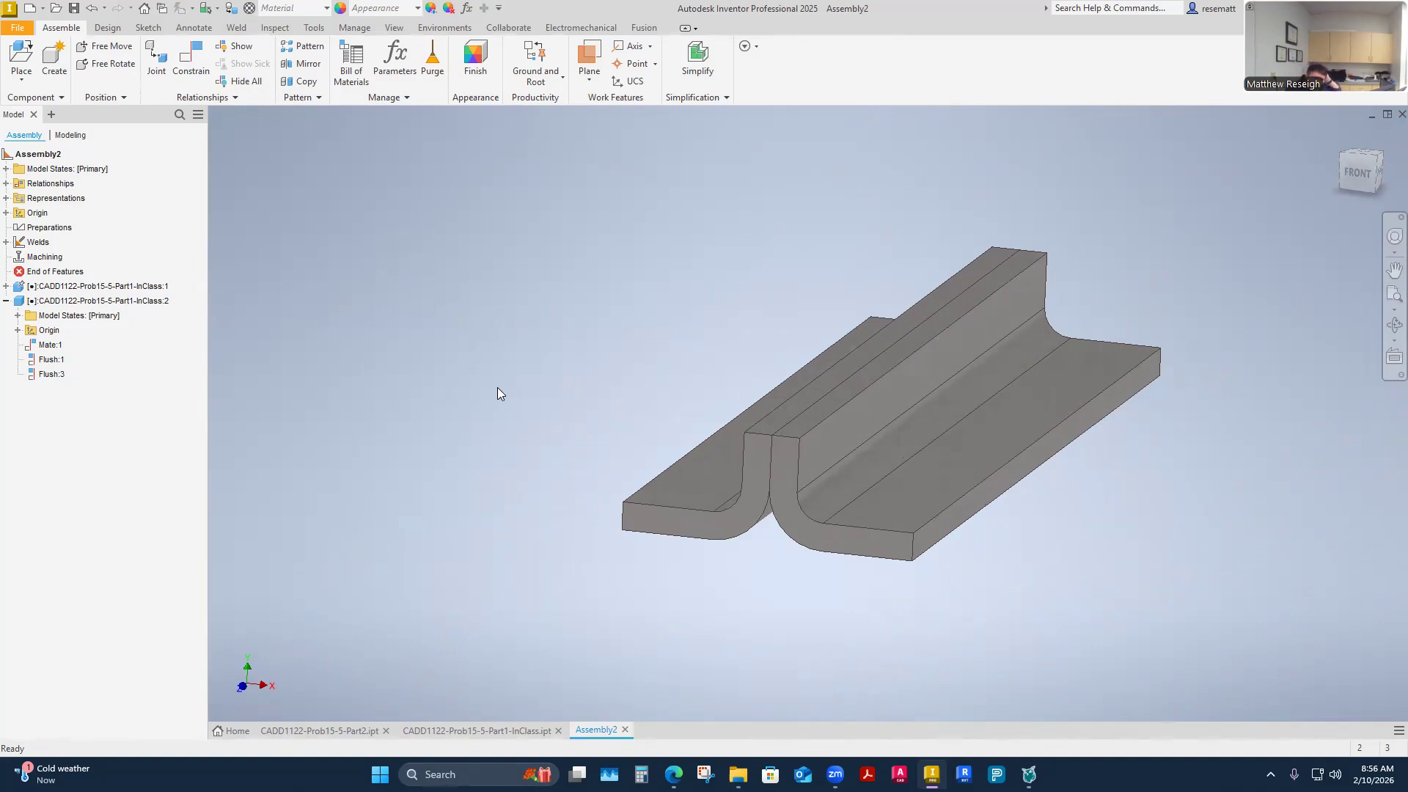
Examine the front end profile of the back-to-back angles and bring up the weld tools
{"action": "middle_click_drag", "start_coordinate": [547, 381], "coordinate": [463, 574], "text": "shift"}
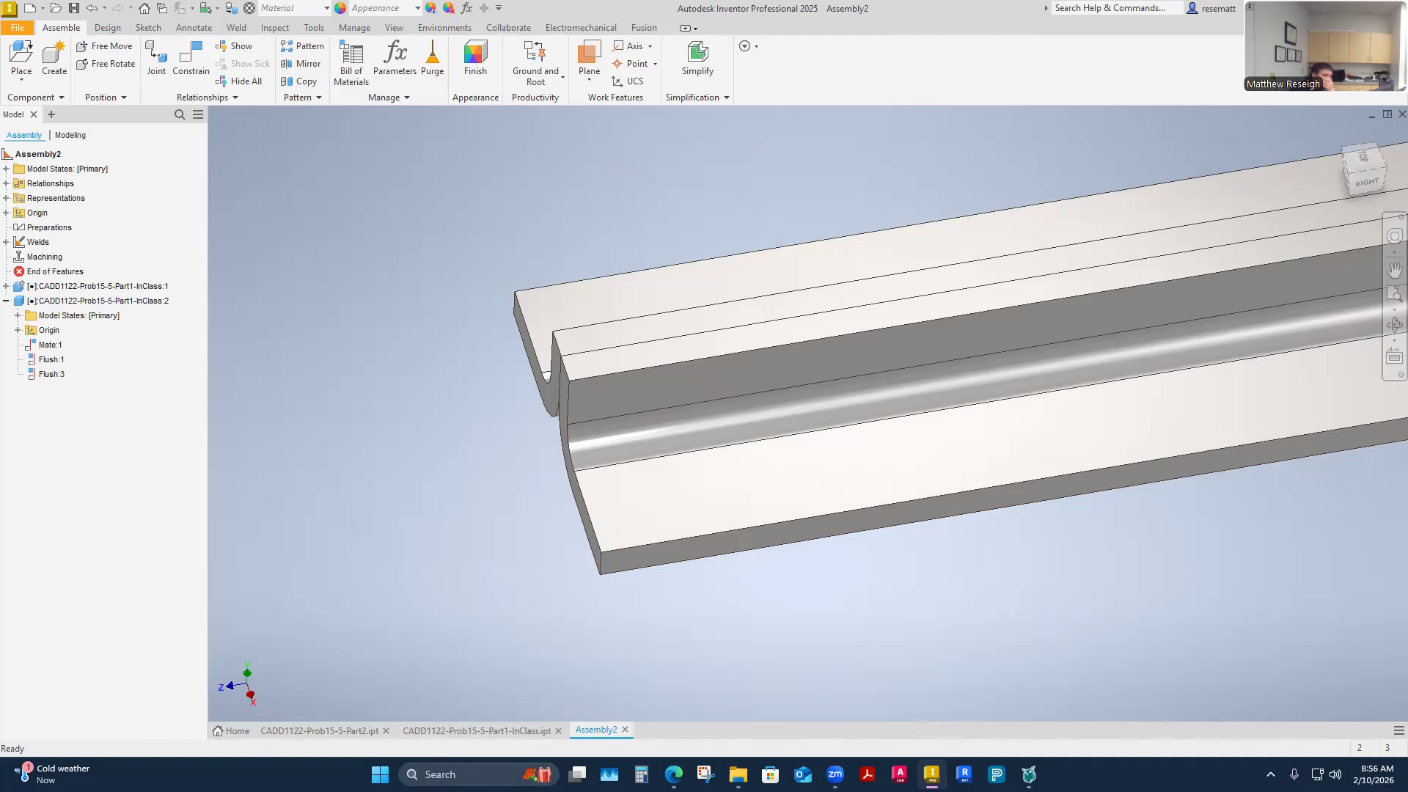
{"action": "middle_click_drag", "start_coordinate": [372, 547], "coordinate": [381, 543], "text": "shift"}
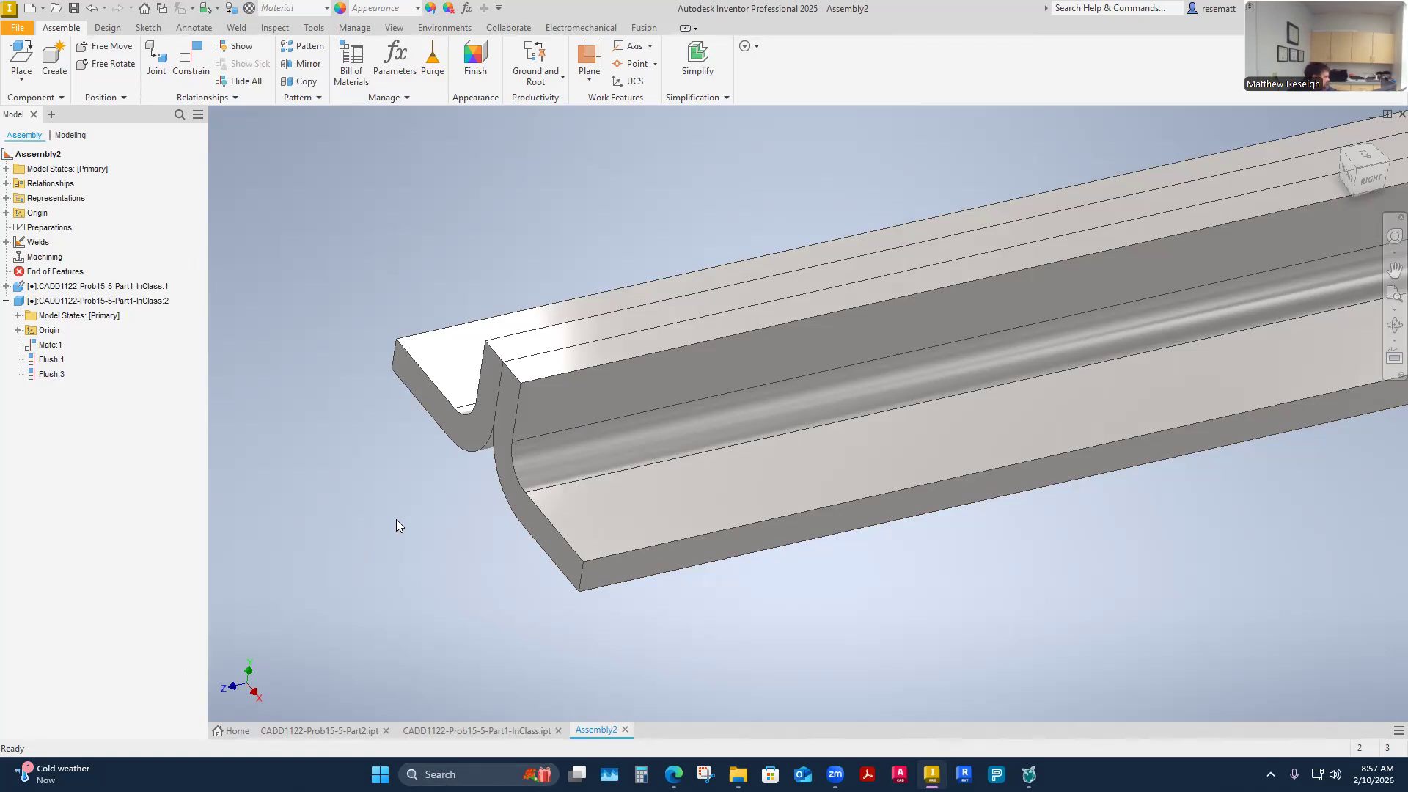
{"action": "middle_click_drag", "start_coordinate": [396, 519], "coordinate": [689, 414], "text": "shift"}
{"action": "scroll", "coordinate": [711, 539], "scroll_direction": "down", "scroll_amount": 3}
{"action": "middle_click_drag", "start_coordinate": [778, 527], "coordinate": [595, 551], "text": "shift"}
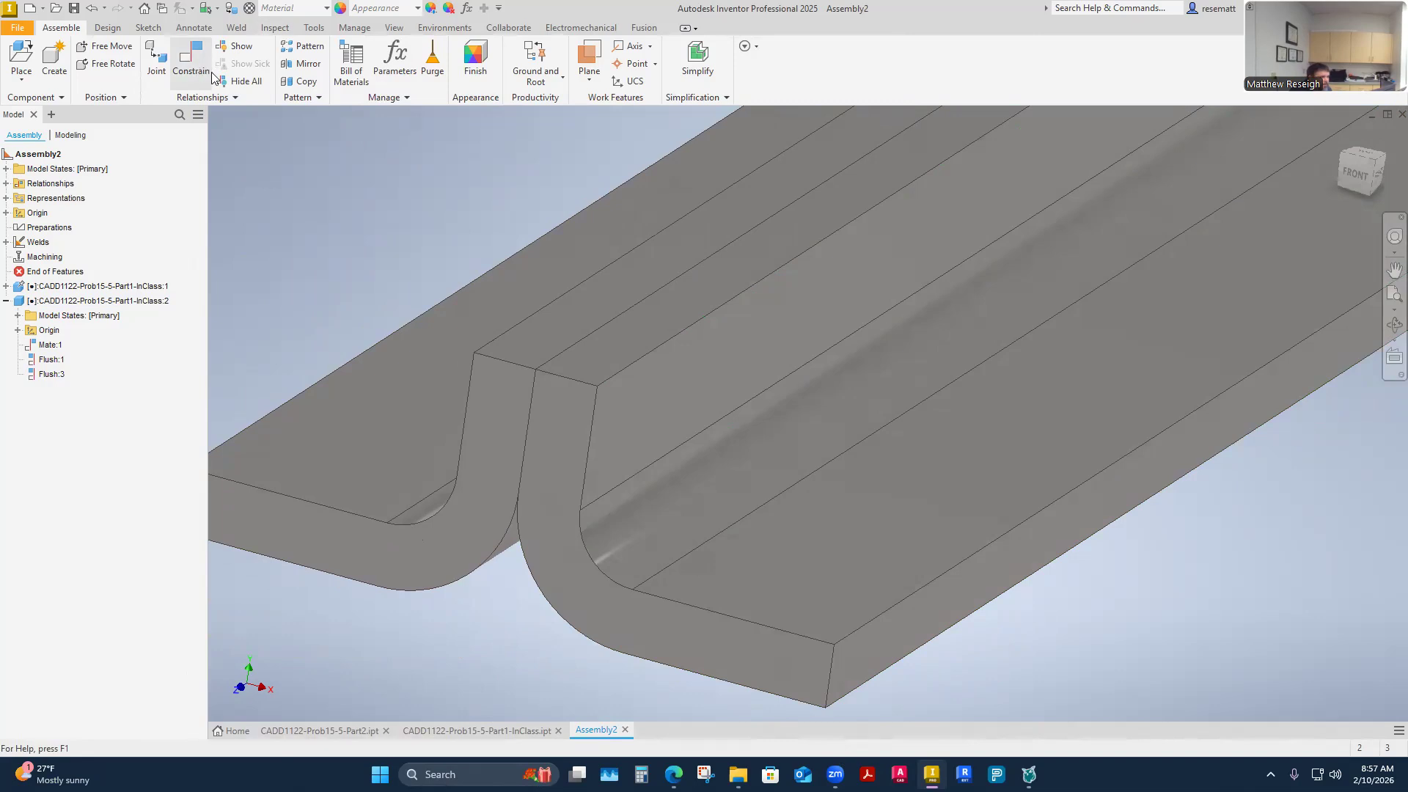
{"action": "left_click", "coordinate": [236, 27]}
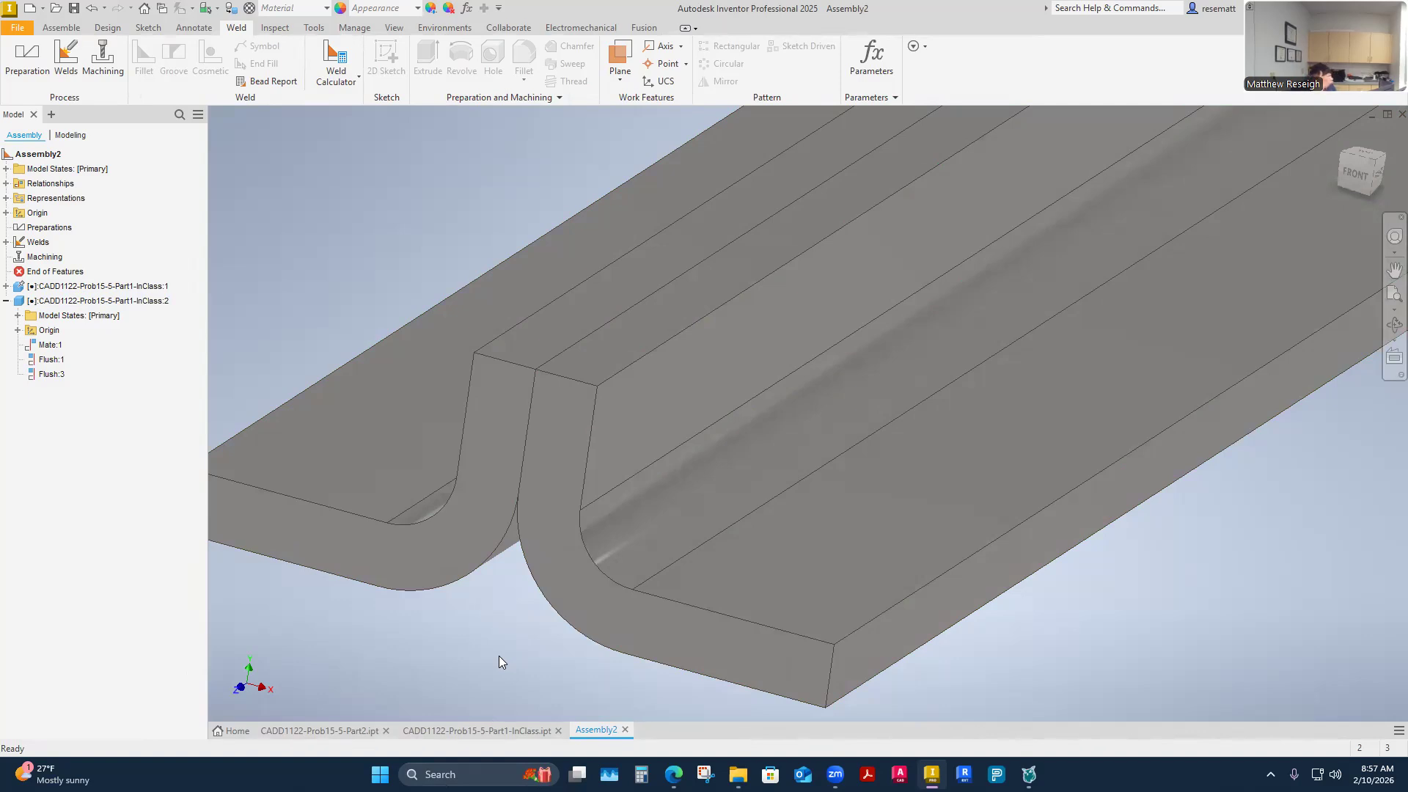
{"action": "middle_click_drag", "start_coordinate": [481, 663], "coordinate": [671, 705], "text": "shift"}
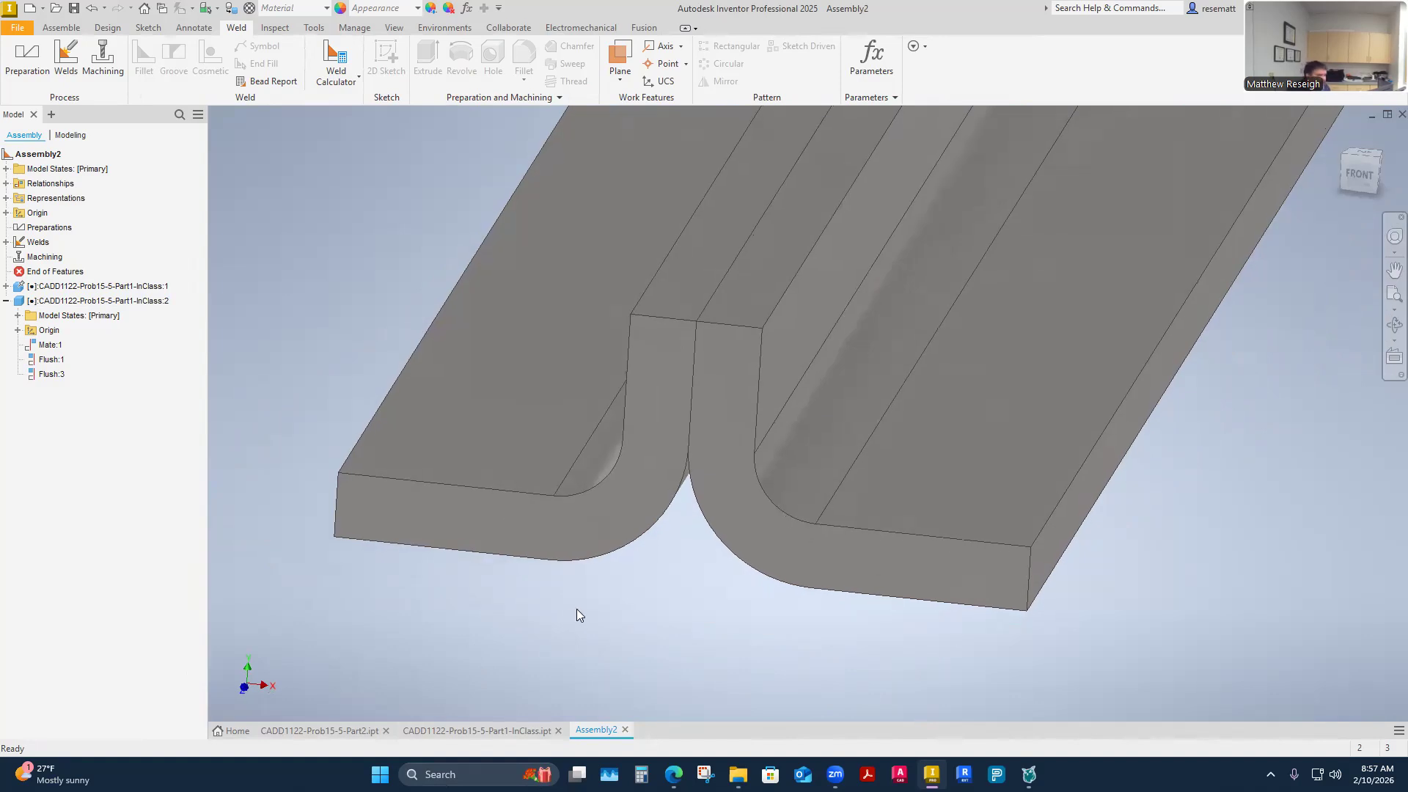
Switch to the CADD 1122 Prob 15-5 assignment page in the browser and examine the weld symbol on the enlarged completed drawing
{"action": "mouse_move", "coordinate": [673, 774]}
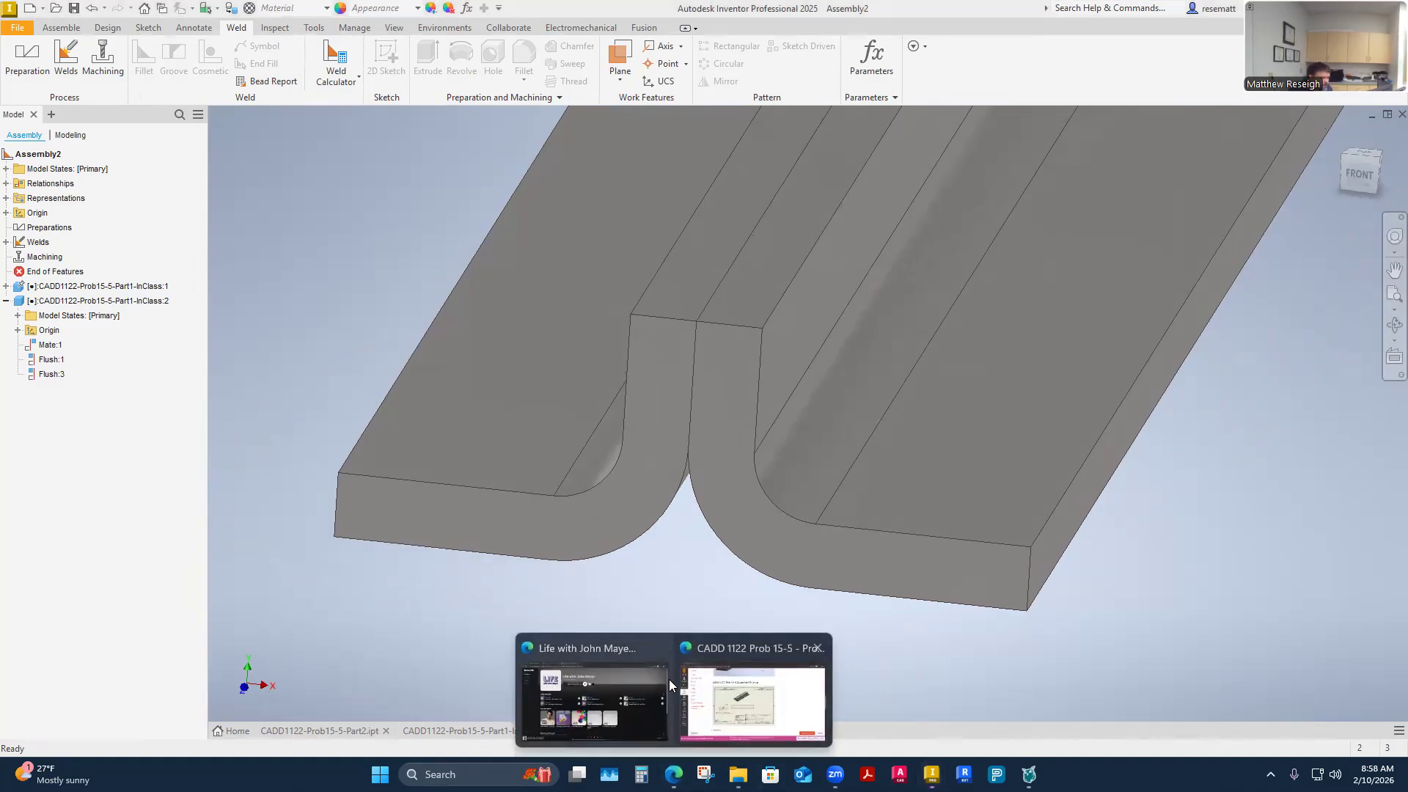
{"action": "left_click", "coordinate": [730, 700]}
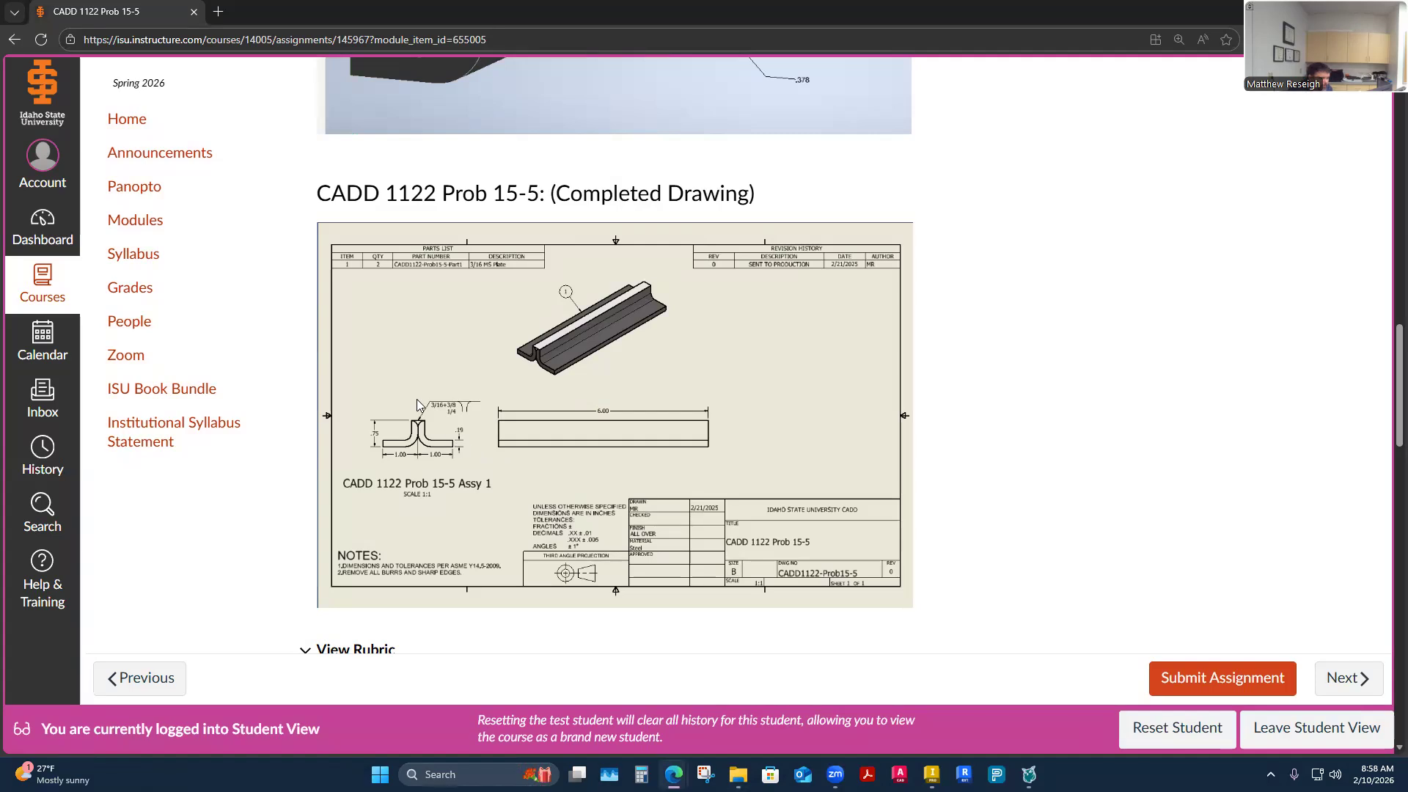
{"action": "scroll", "coordinate": [415, 394], "scroll_direction": "up", "scroll_amount": 4, "text": "ctrl"}
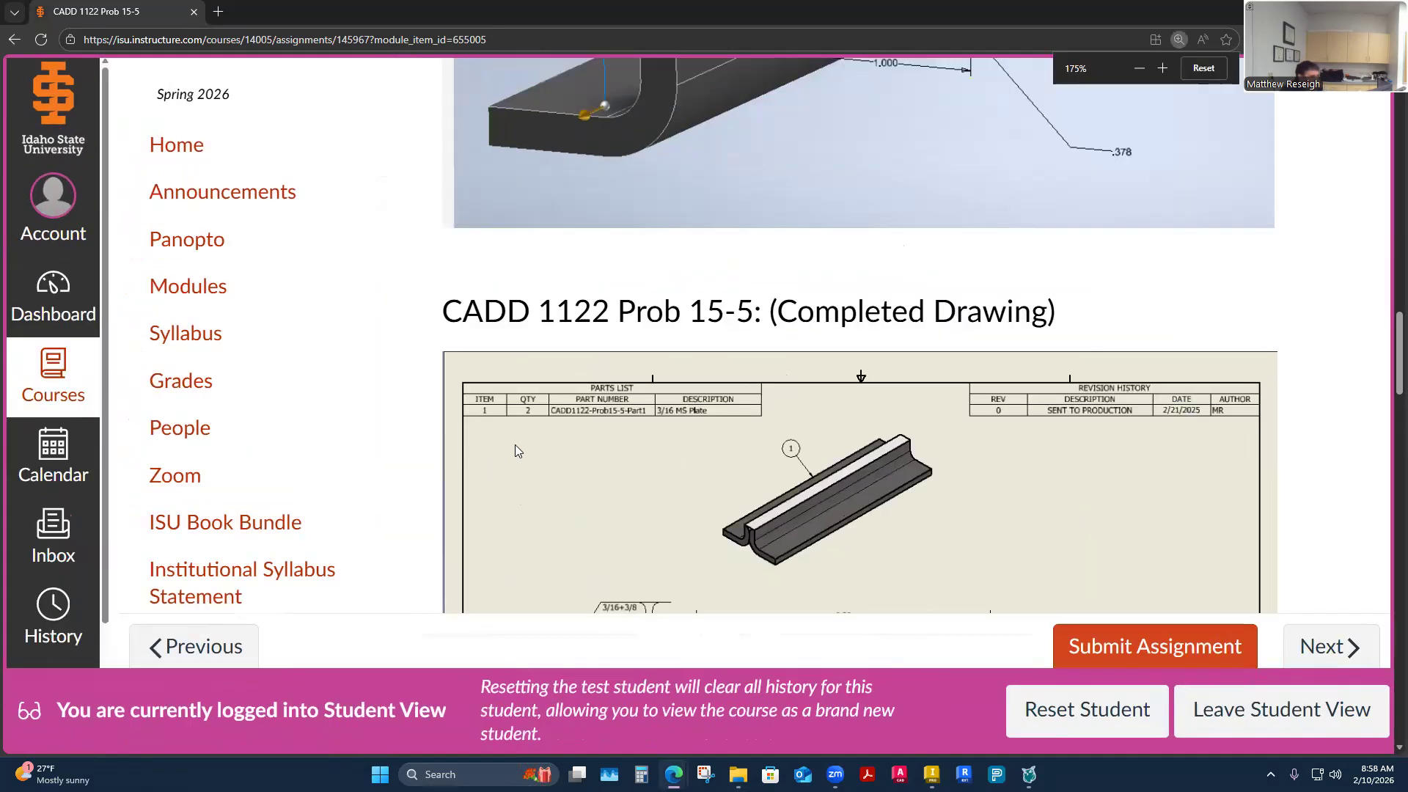
{"action": "scroll", "coordinate": [535, 454], "scroll_direction": "down", "scroll_amount": 3}
{"action": "scroll", "coordinate": [538, 432], "scroll_direction": "up", "scroll_amount": 1, "text": "ctrl"}
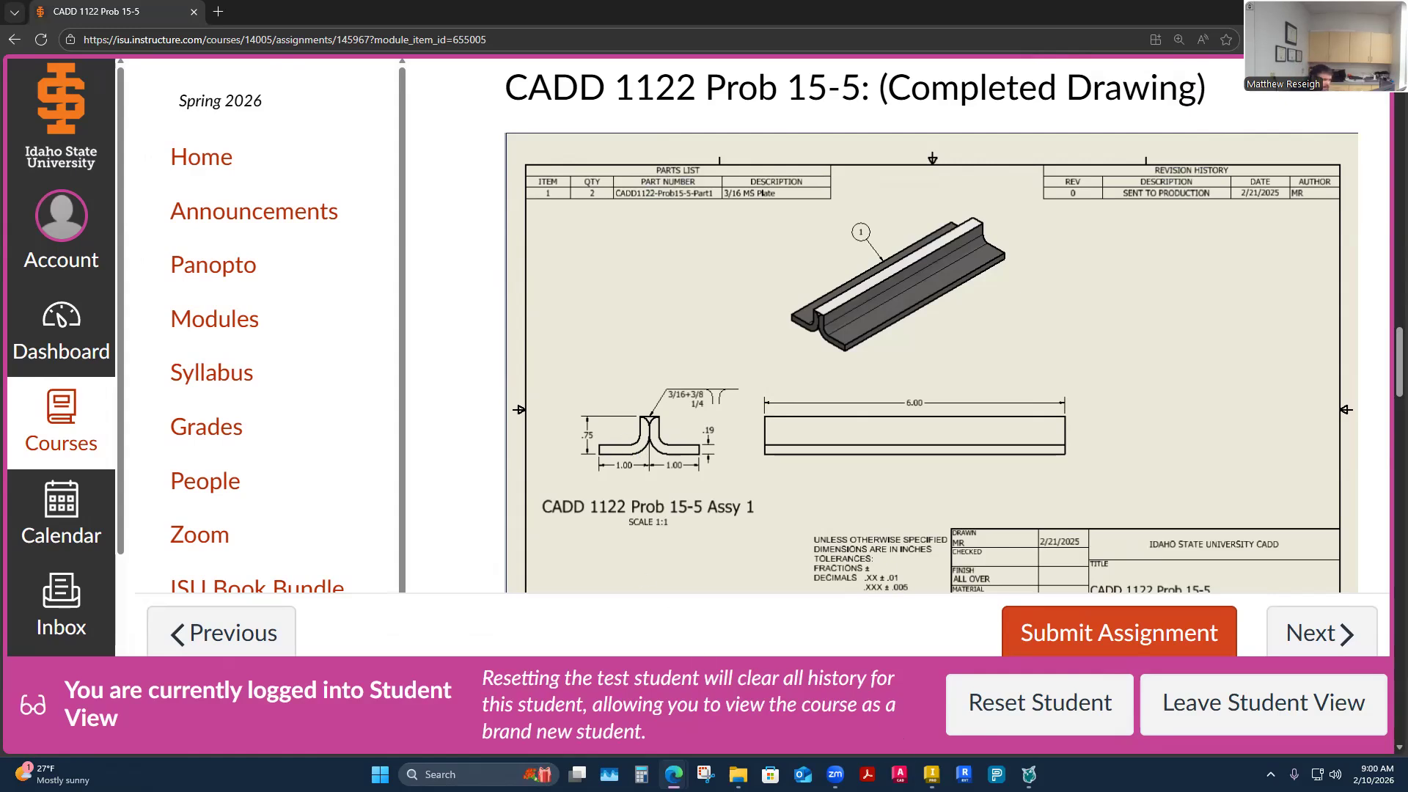
Switch back to Inventor and measure between one angle's horizontal leg top face and its inner bend edge, and end the measurement
{"action": "left_click", "coordinate": [931, 774]}
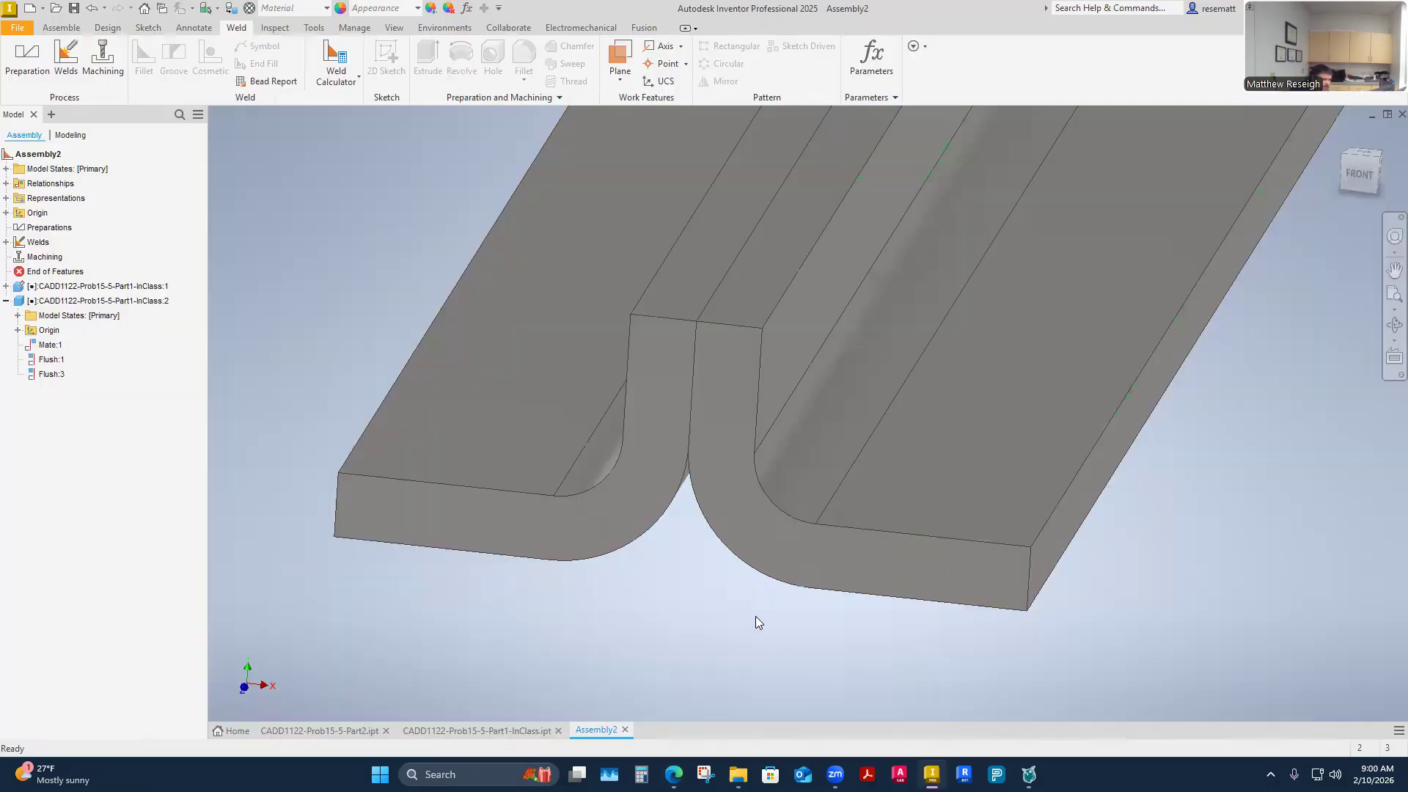
{"action": "right_click", "coordinate": [680, 616]}
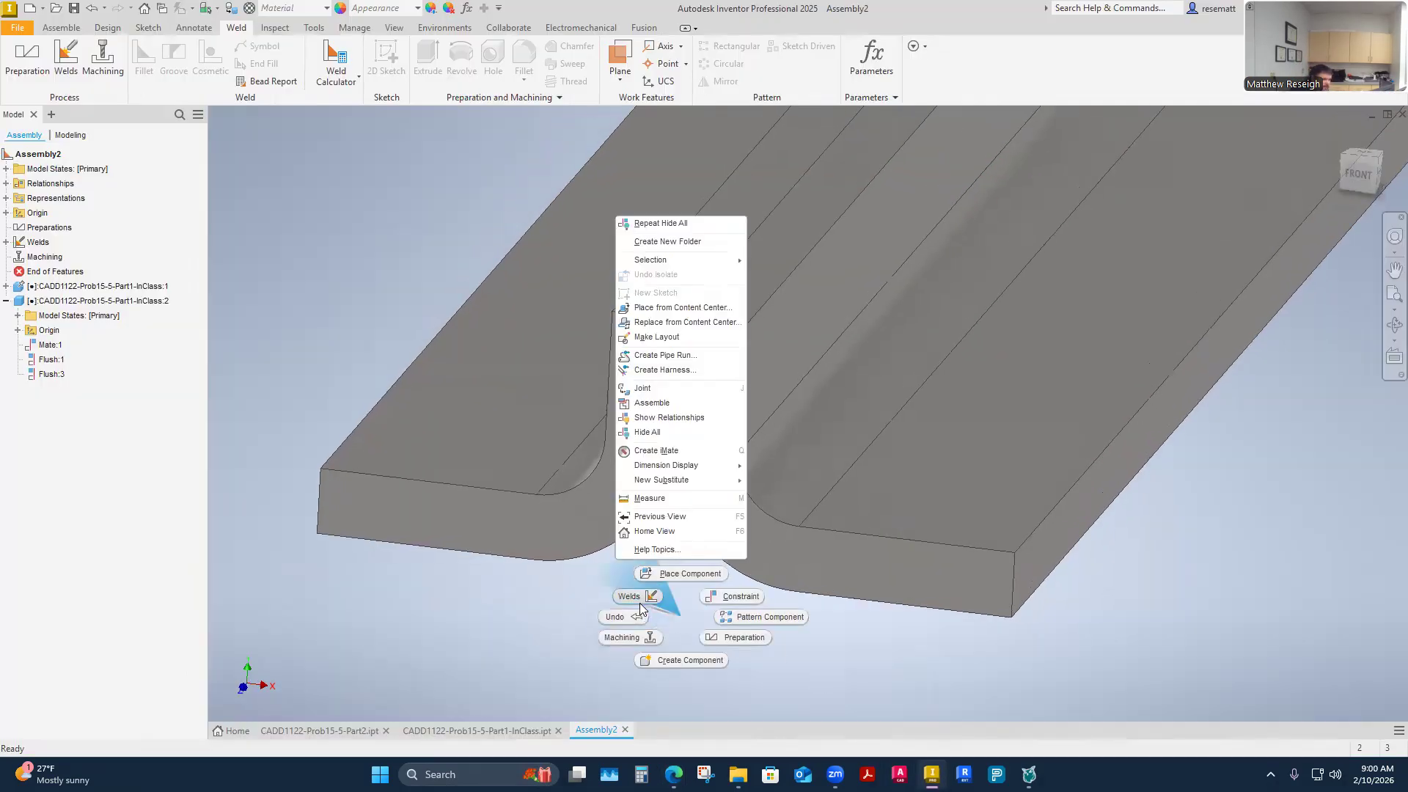
{"action": "left_click", "coordinate": [649, 499]}
{"action": "left_click", "coordinate": [900, 529]}
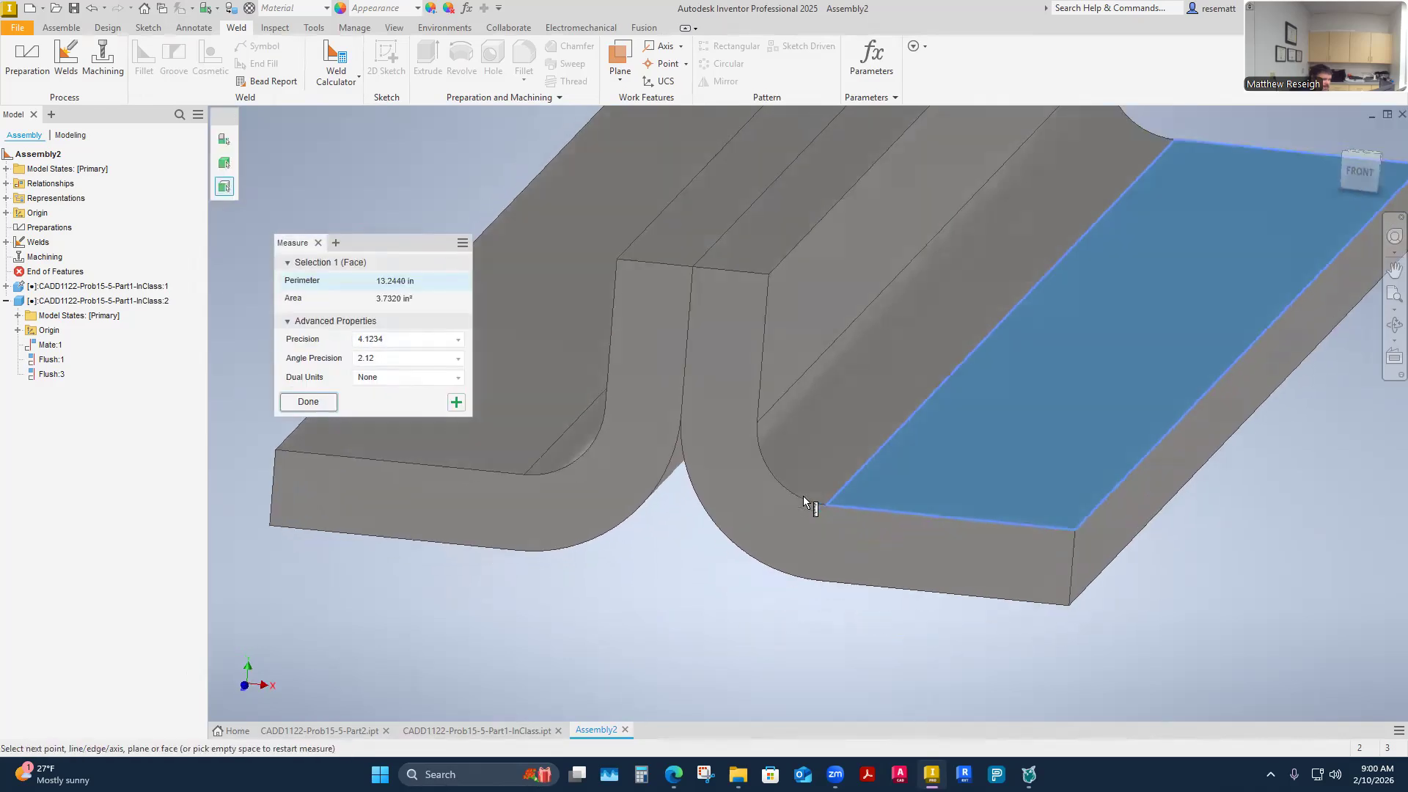
{"action": "left_click", "coordinate": [784, 479]}
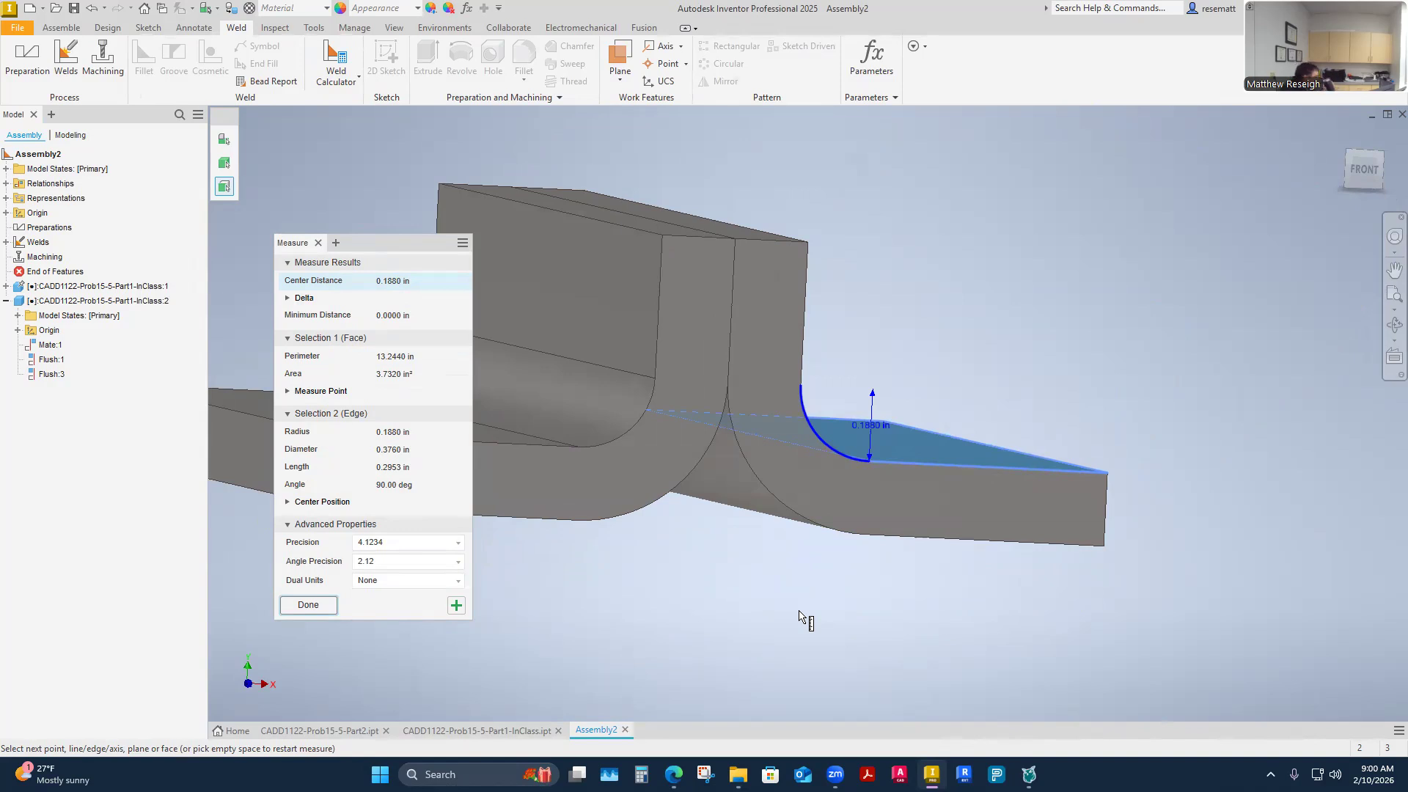
{"action": "left_click", "coordinate": [758, 620]}
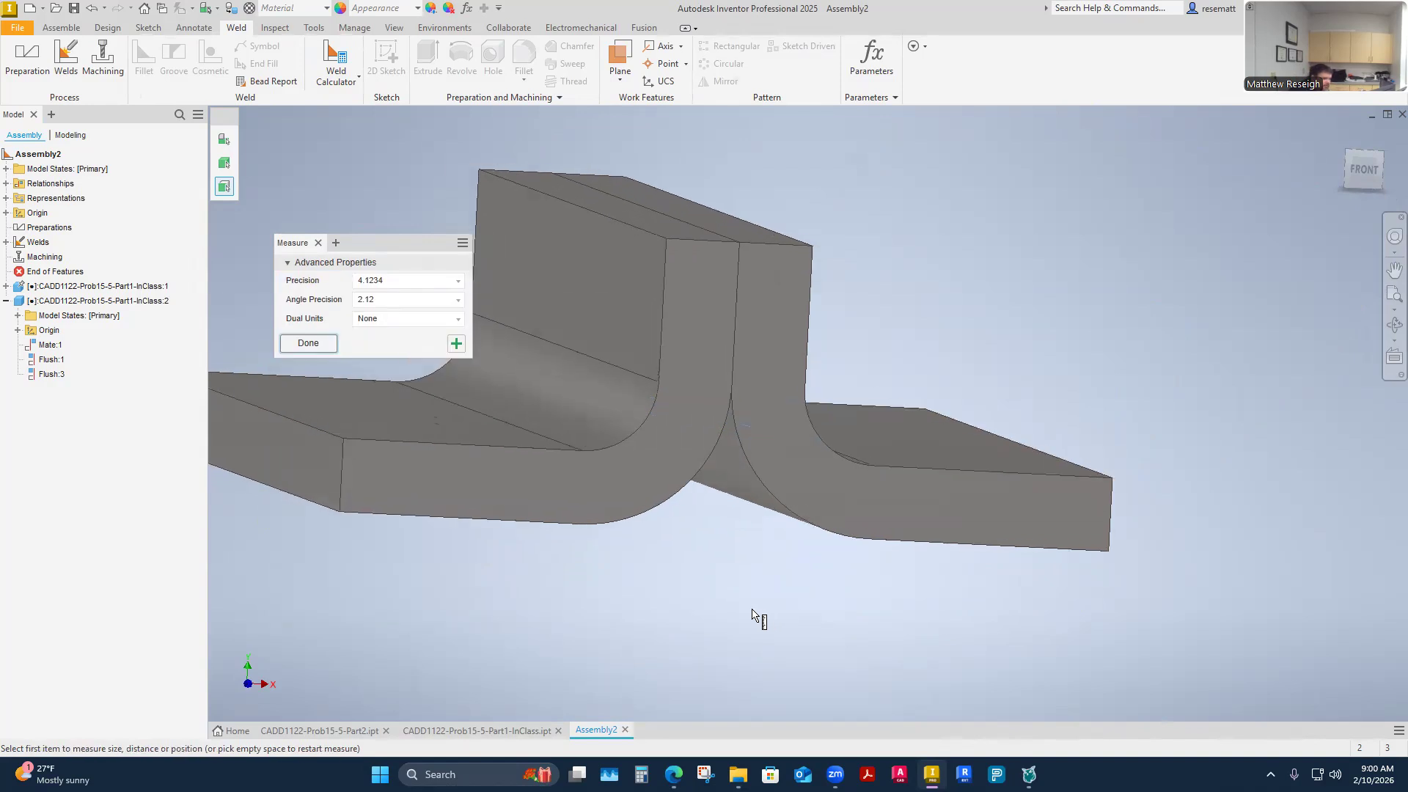
{"action": "right_click", "coordinate": [711, 592]}
{"action": "left_click", "coordinate": [759, 594]}
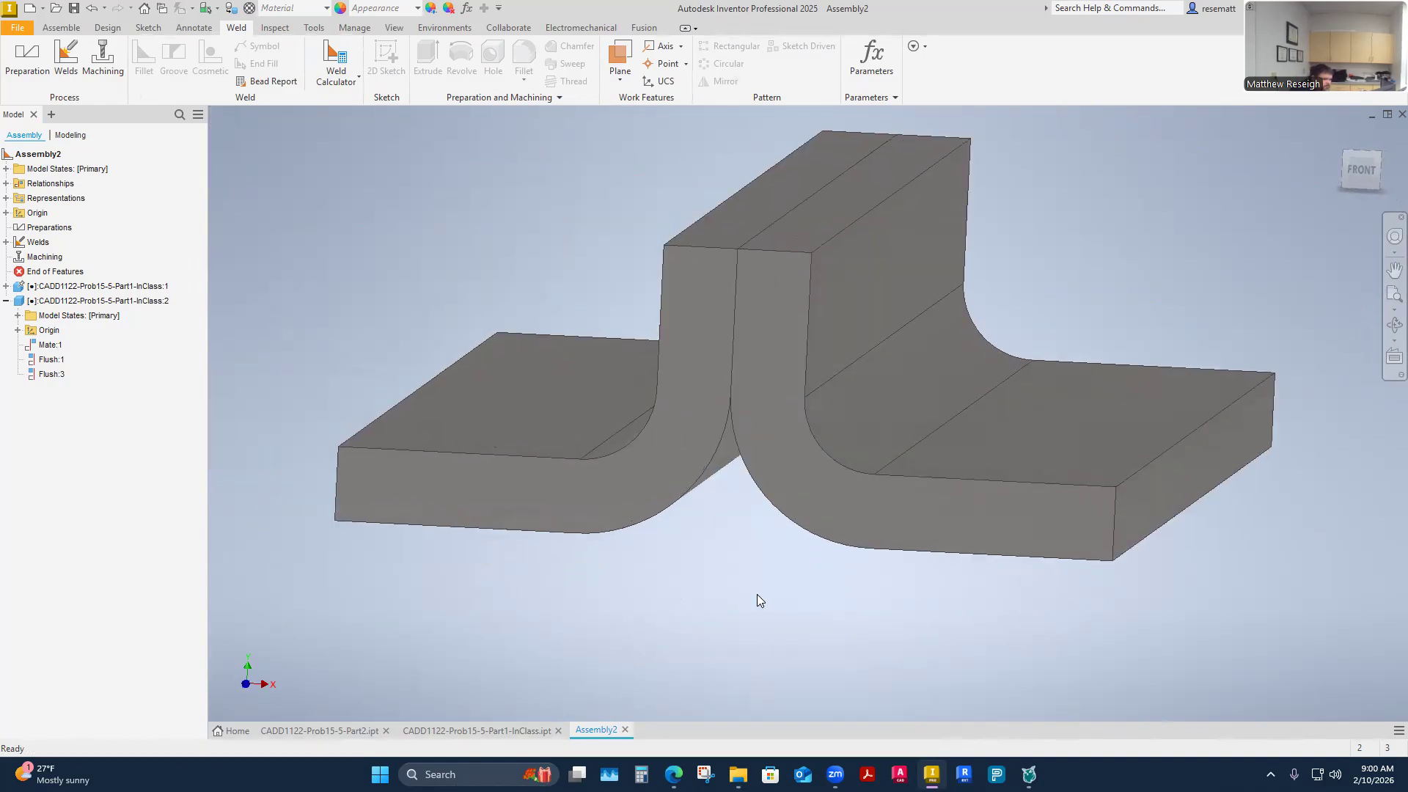
Measure the distance from the second angle's upright leg top face to its inner bend edge
{"action": "right_click", "coordinate": [757, 595]}
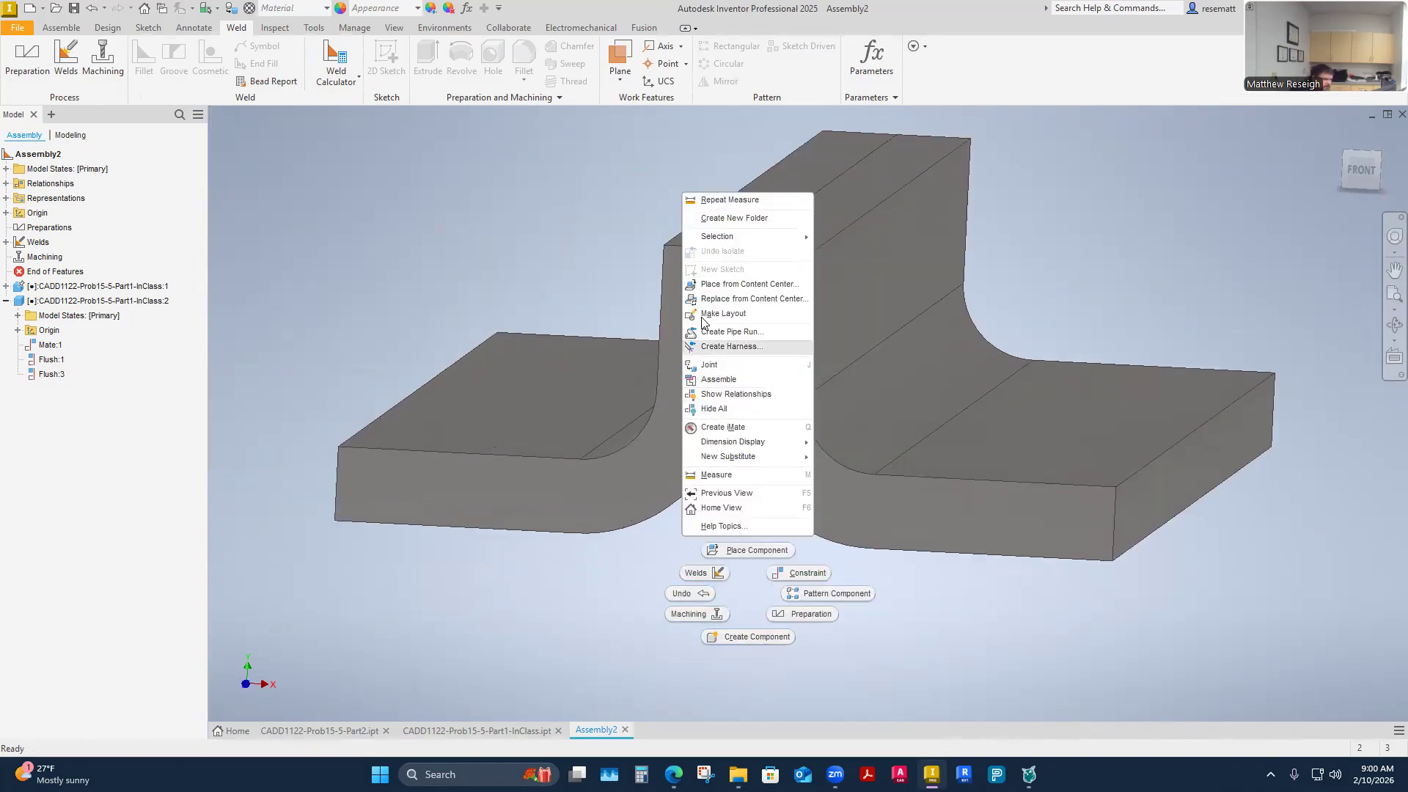
{"action": "left_click", "coordinate": [717, 475]}
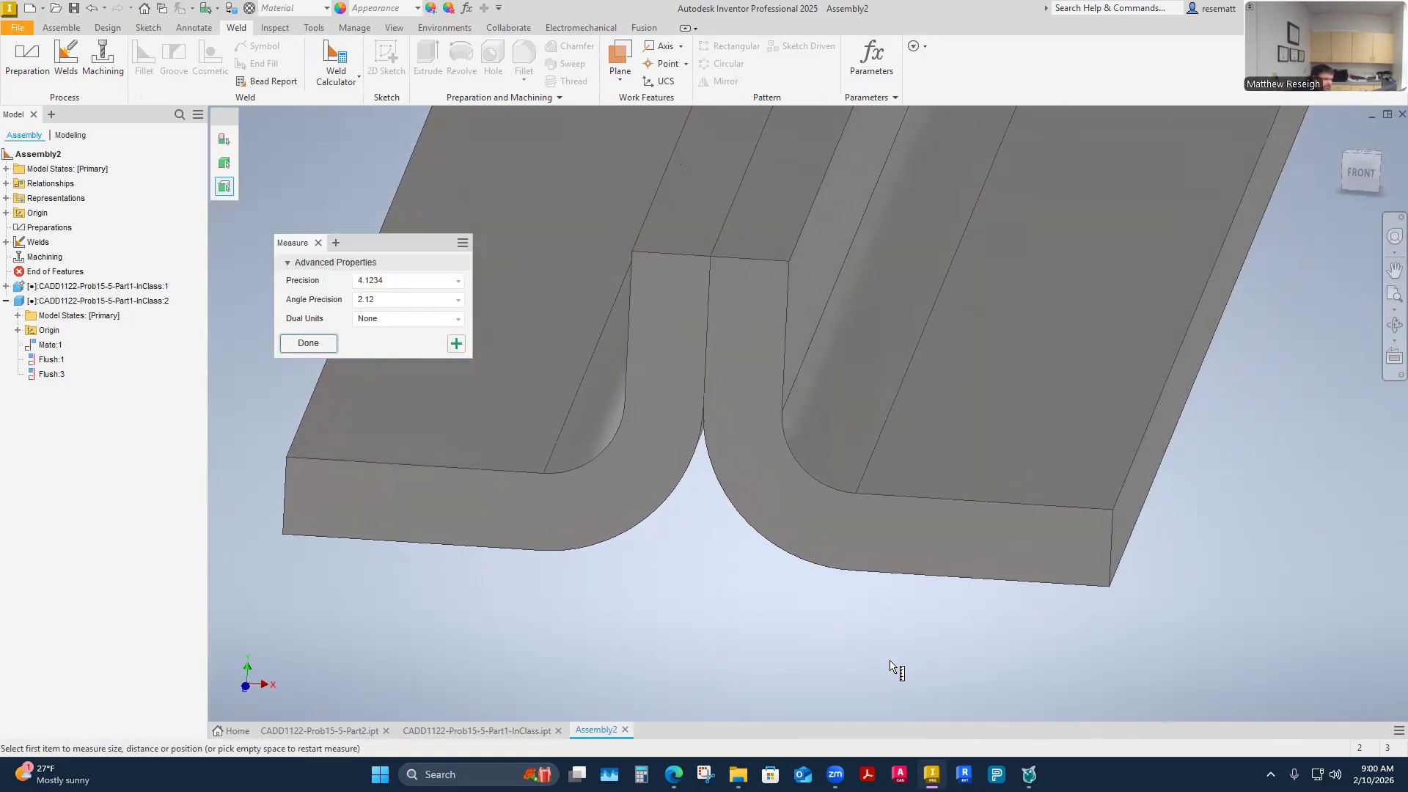
{"action": "left_click", "coordinate": [747, 238]}
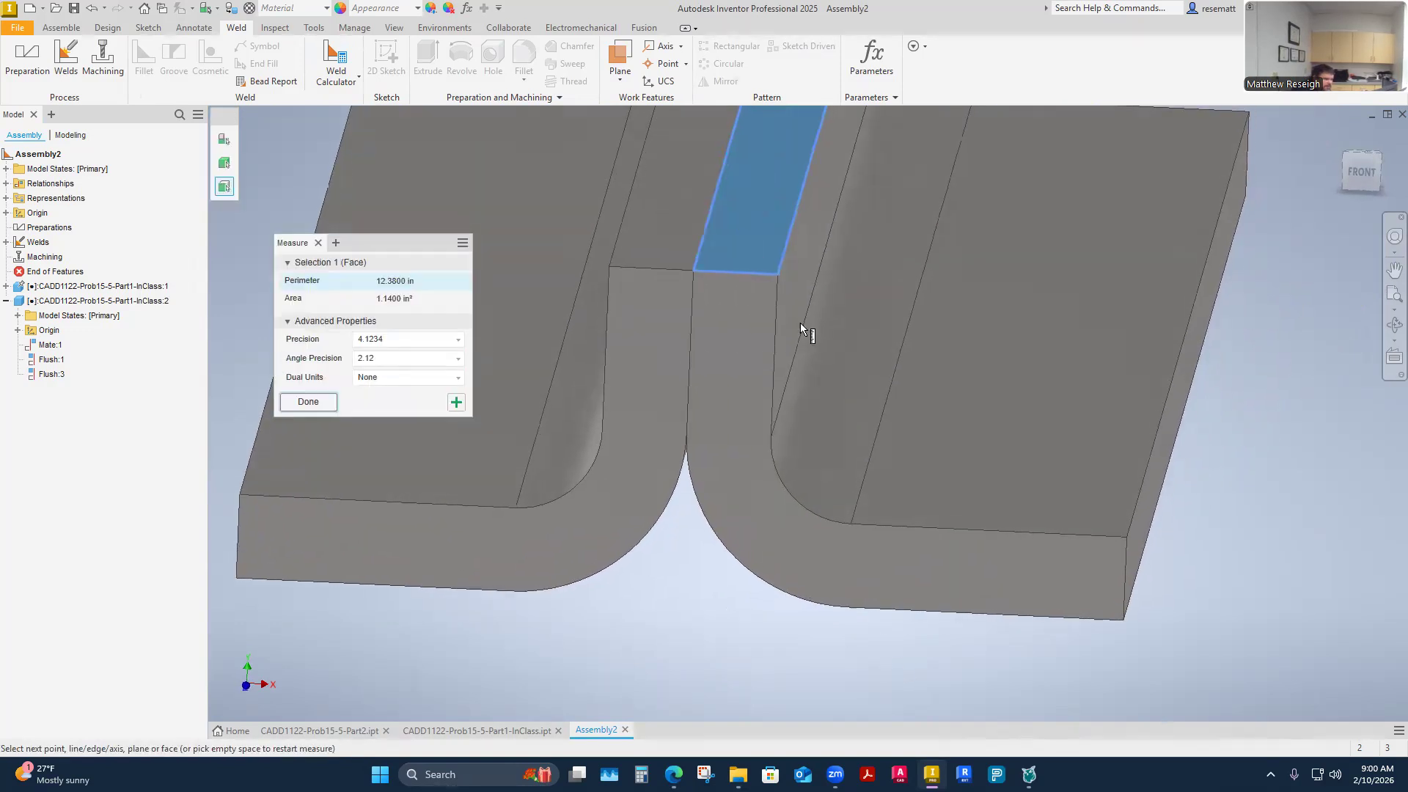
{"action": "left_click", "coordinate": [786, 496]}
{"action": "middle_click_drag", "start_coordinate": [801, 591], "coordinate": [709, 618], "text": "shift"}
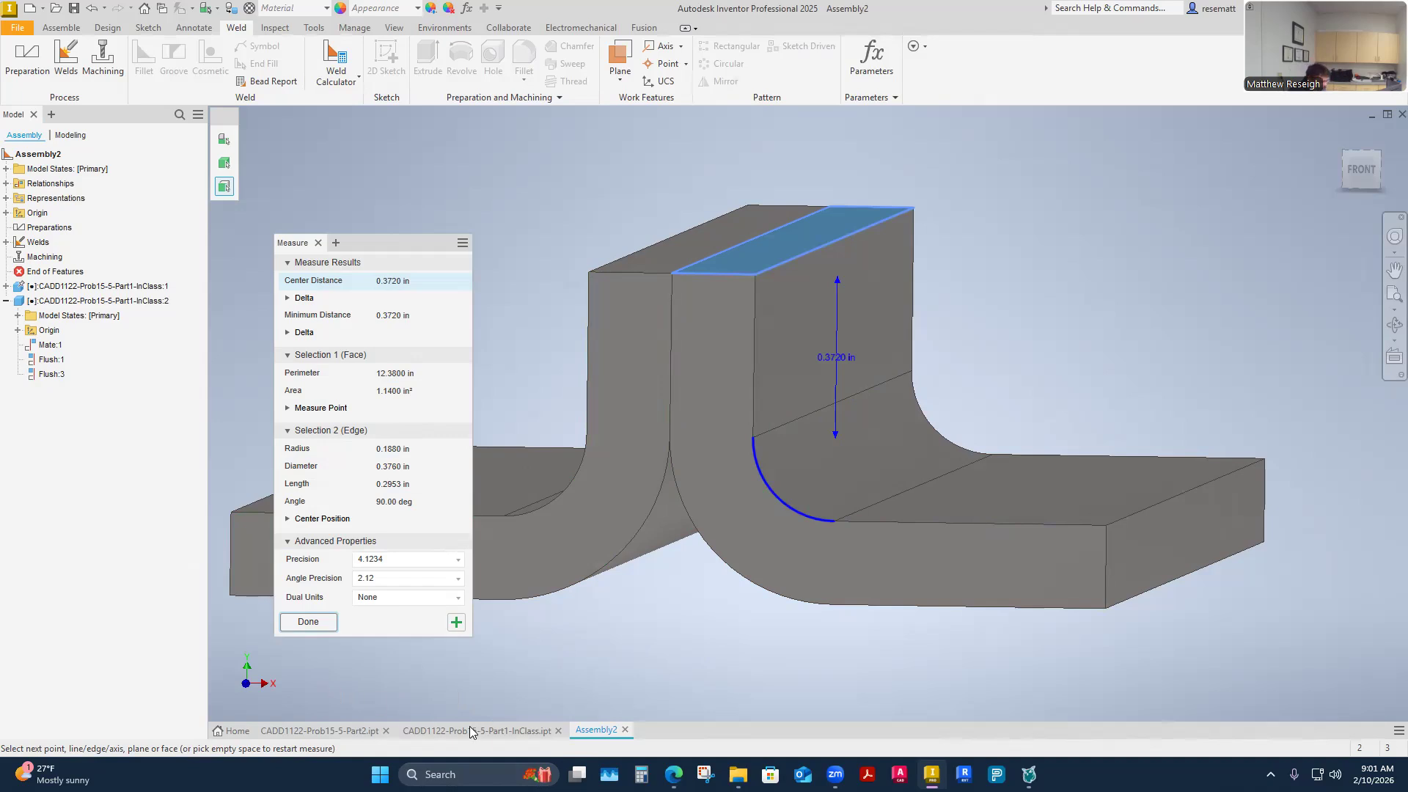
Check the weld symbol on the completed drawing in the browser again, return to Inventor and end the measurement
{"action": "mouse_move", "coordinate": [673, 774]}
{"action": "left_click", "coordinate": [729, 723]}
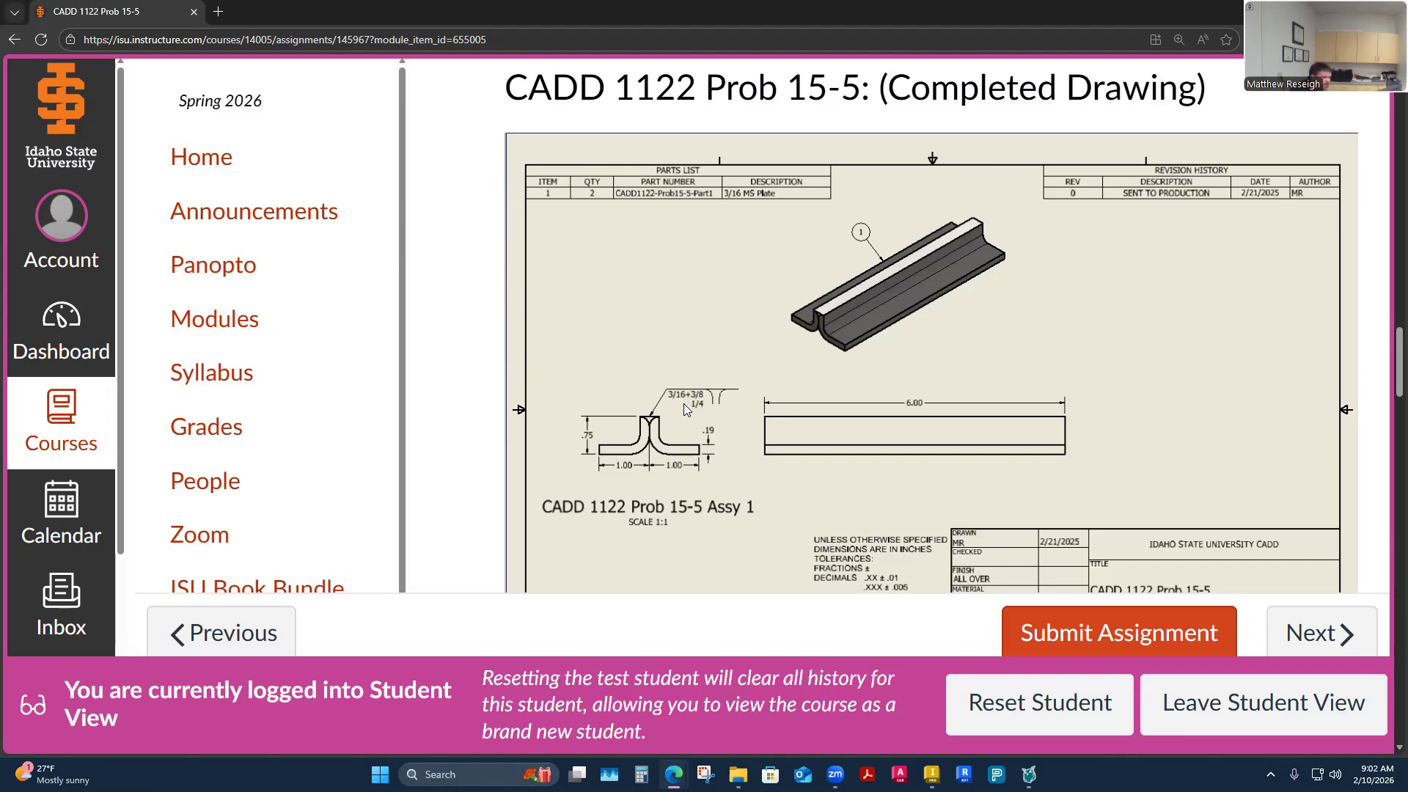
{"action": "left_click", "coordinate": [931, 774]}
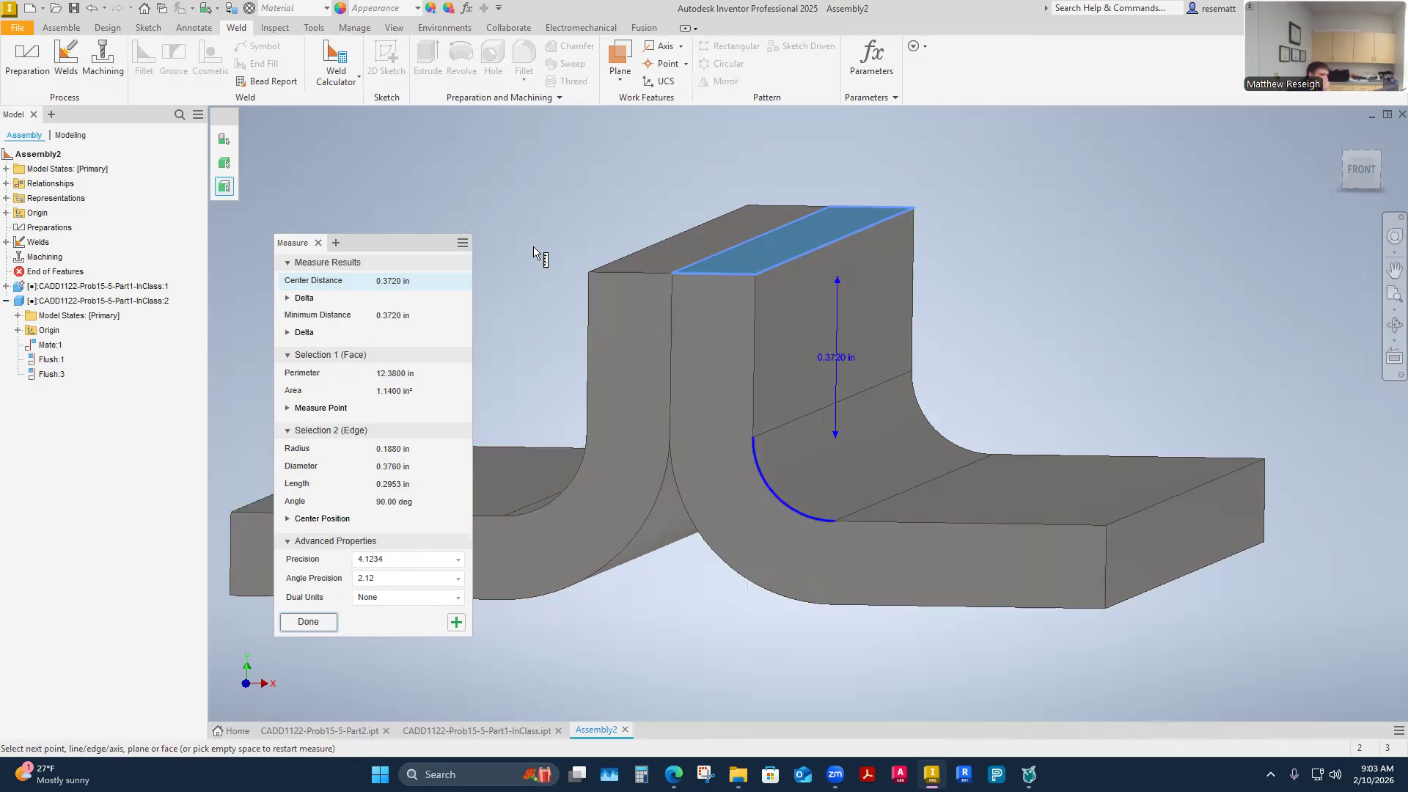
{"action": "key", "text": "Escape"}
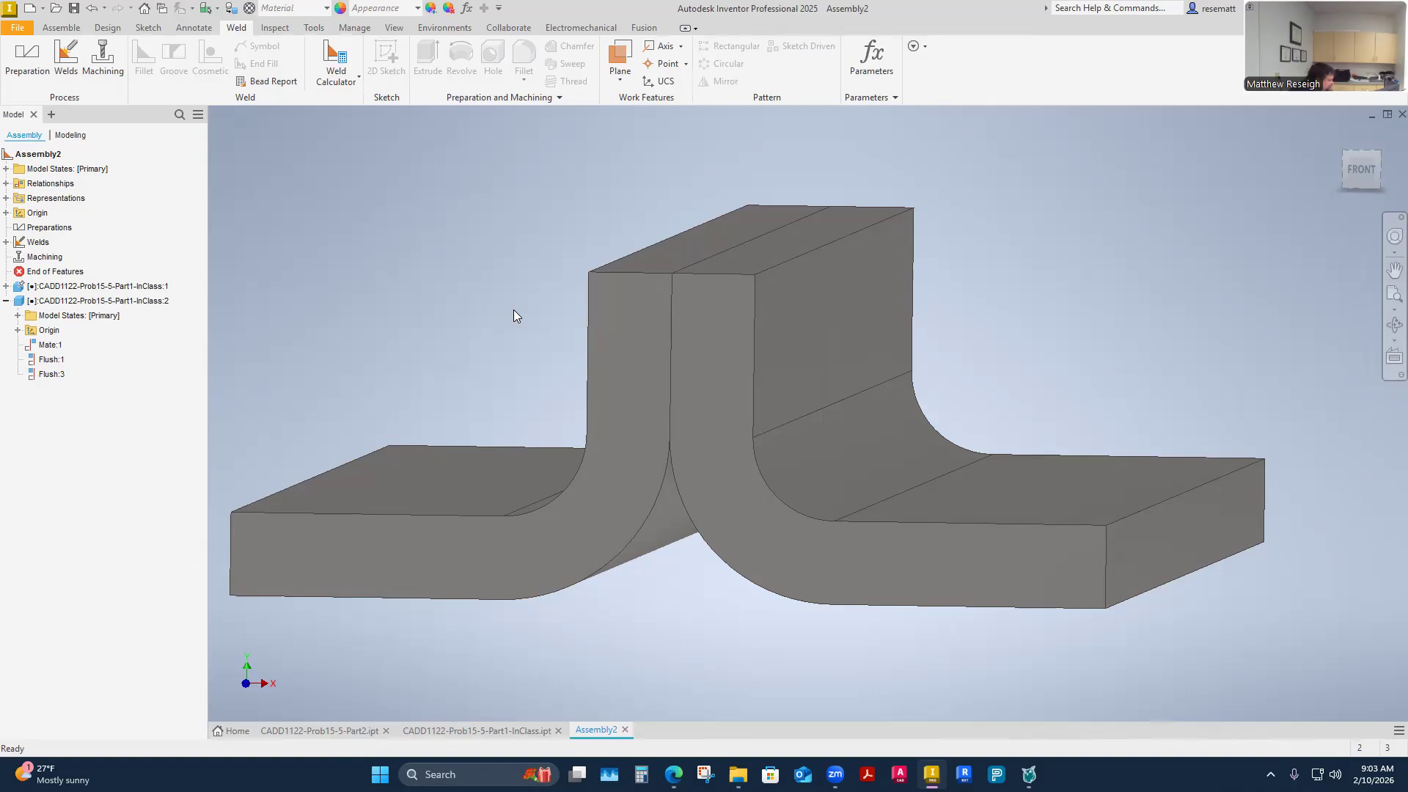
{"action": "middle_click_drag", "start_coordinate": [514, 312], "coordinate": [495, 345], "text": "shift"}
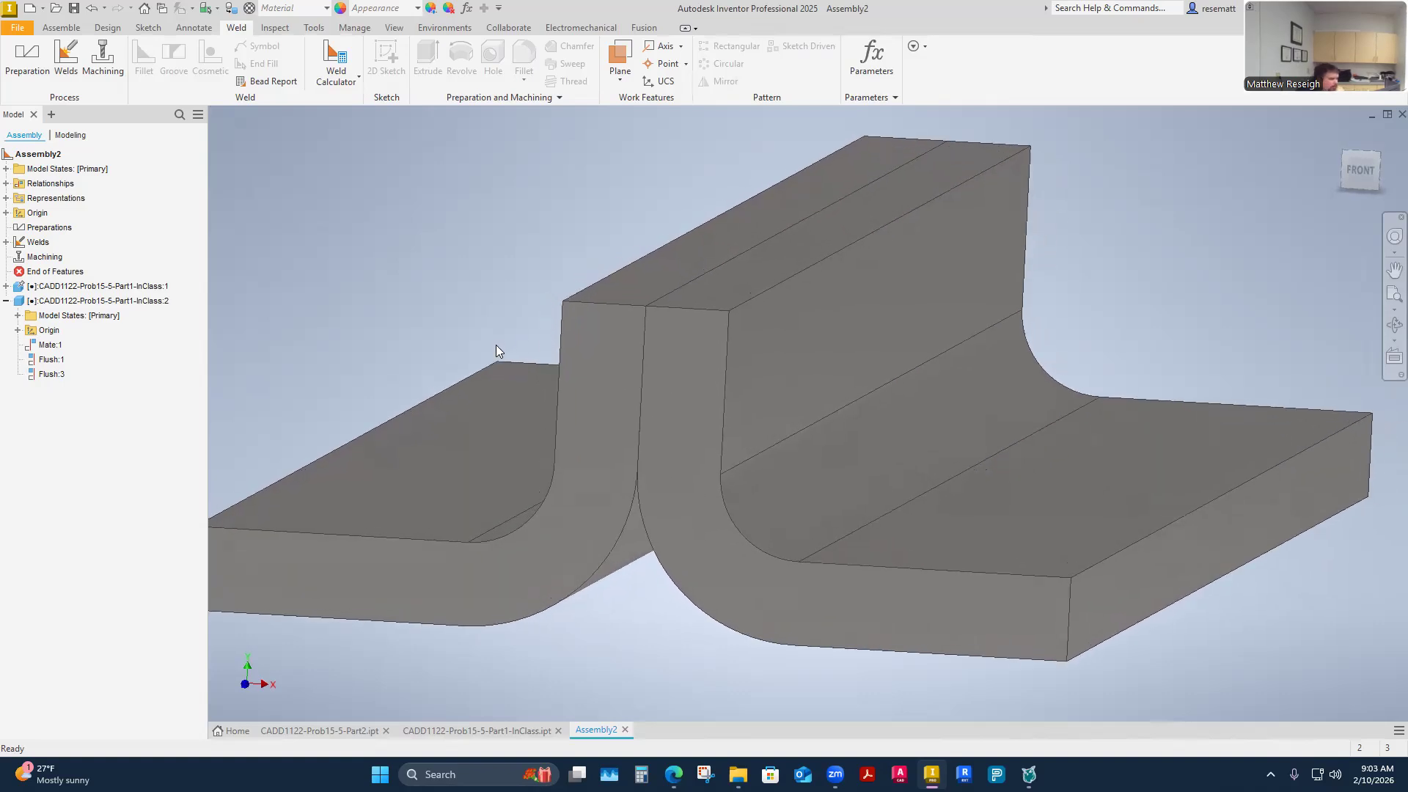
{"action": "middle_click_drag", "start_coordinate": [495, 344], "coordinate": [510, 269], "text": "shift"}
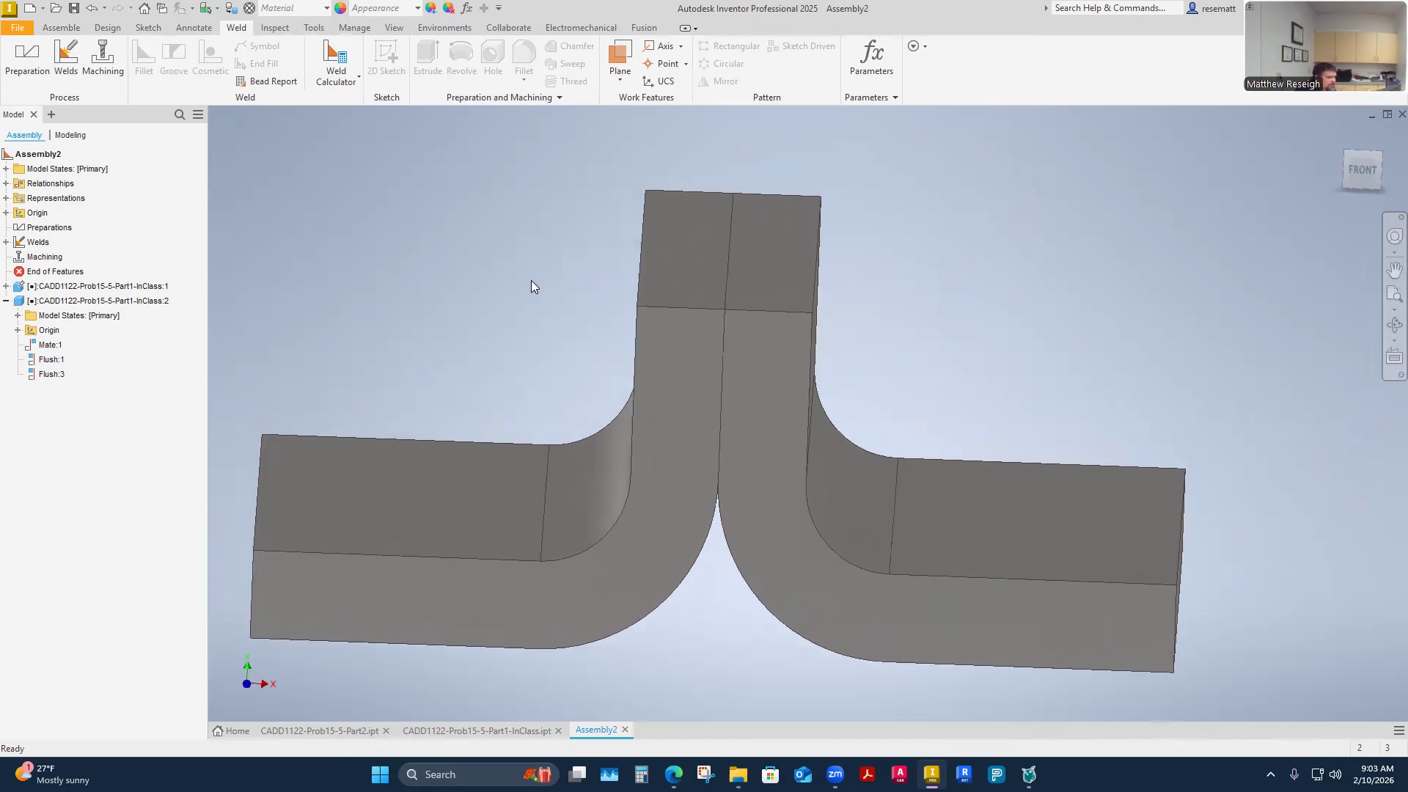
{"action": "middle_click_drag", "start_coordinate": [487, 213], "coordinate": [471, 296], "text": "shift"}
{"action": "right_click", "coordinate": [436, 306]}
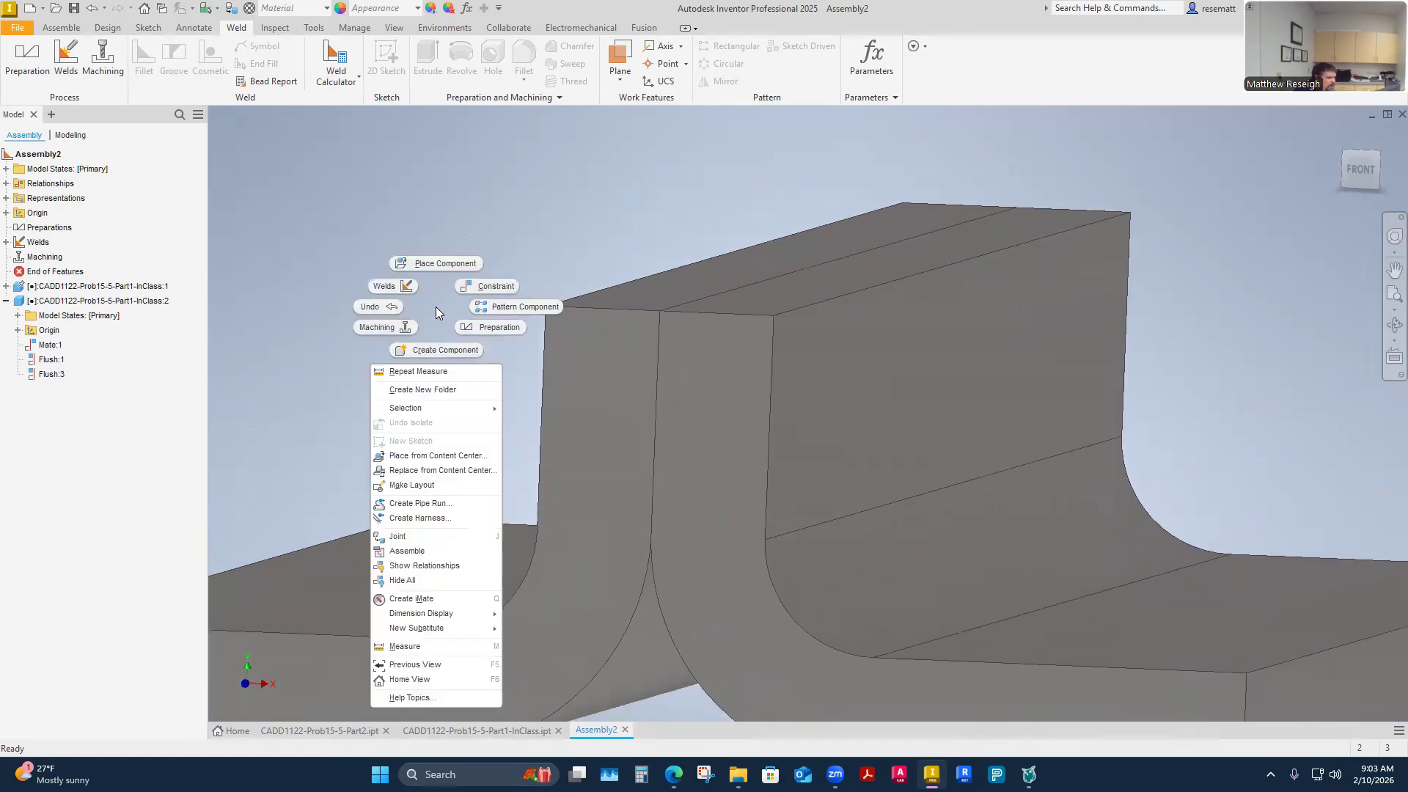
{"action": "left_click", "coordinate": [284, 252]}
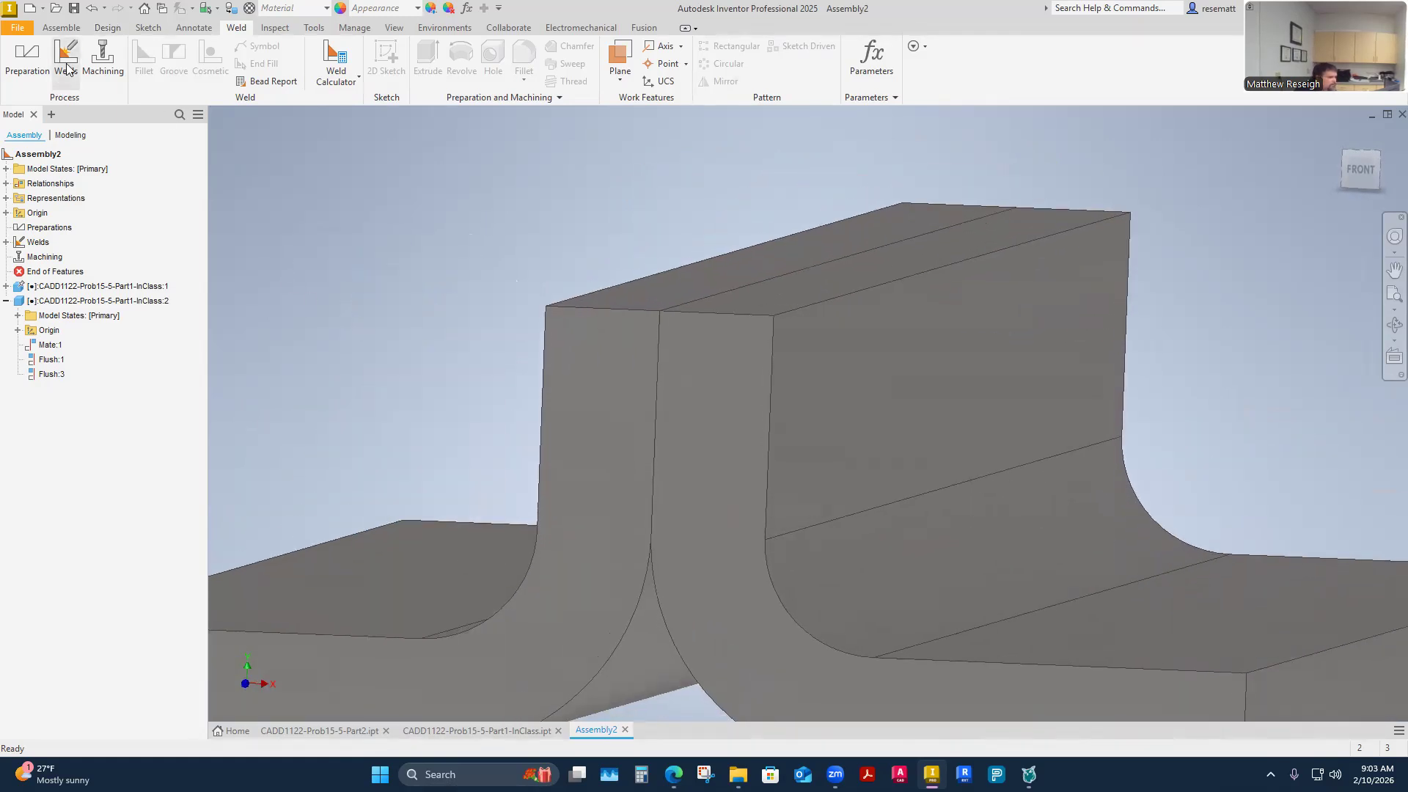
Look into the weldment's Welds group and activate the Preparation environment for the assembly
{"action": "left_click", "coordinate": [72, 62]}
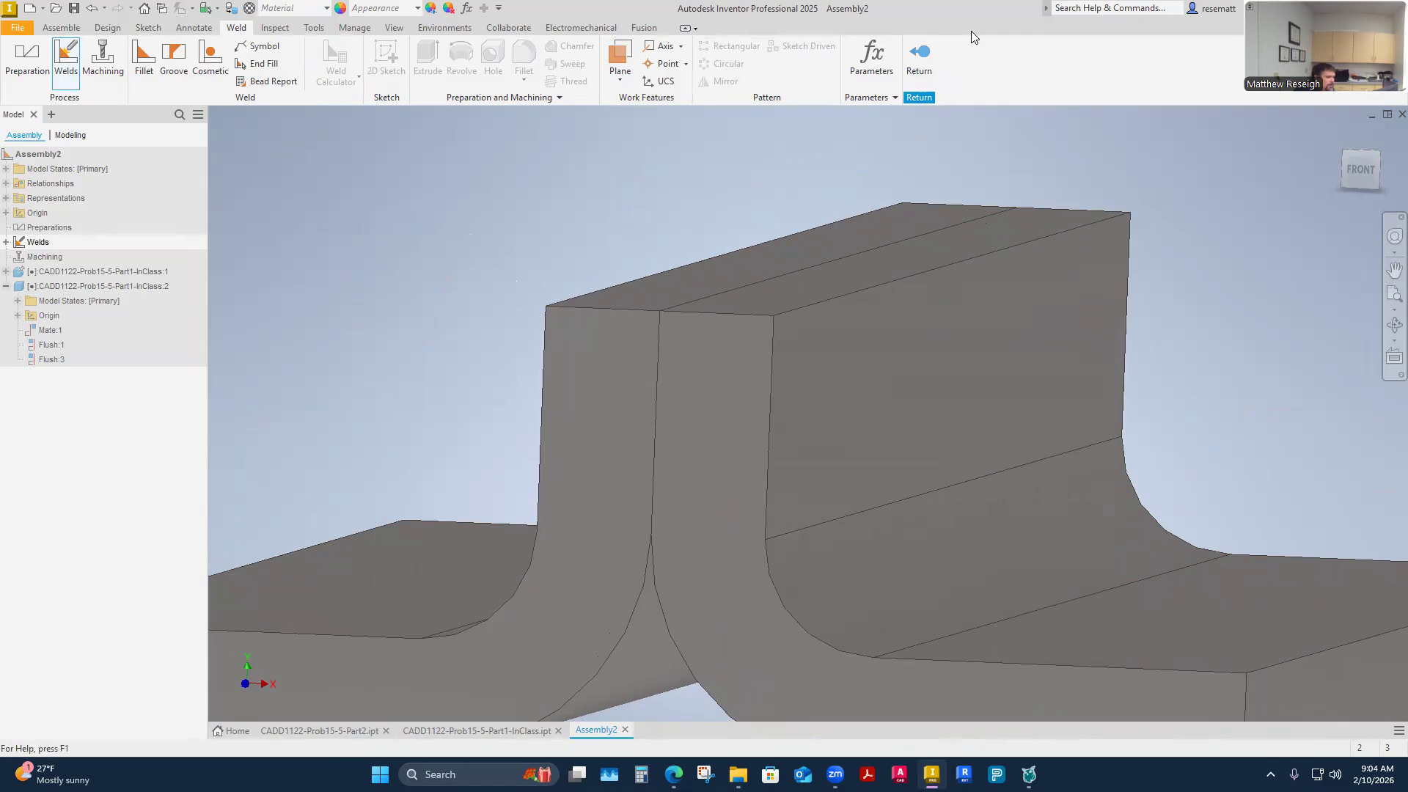
{"action": "left_click", "coordinate": [918, 58]}
{"action": "left_click", "coordinate": [5, 242]}
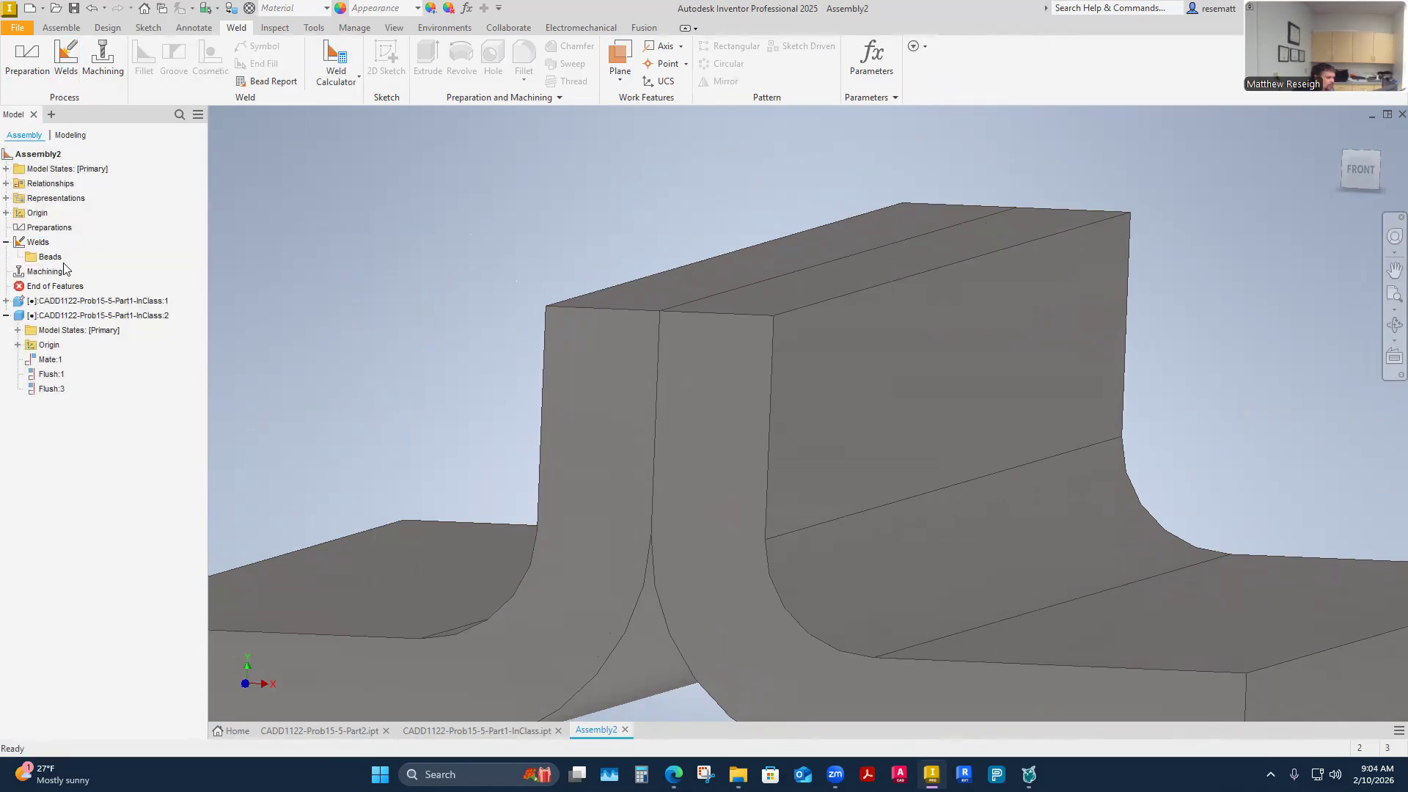
{"action": "left_click", "coordinate": [27, 58]}
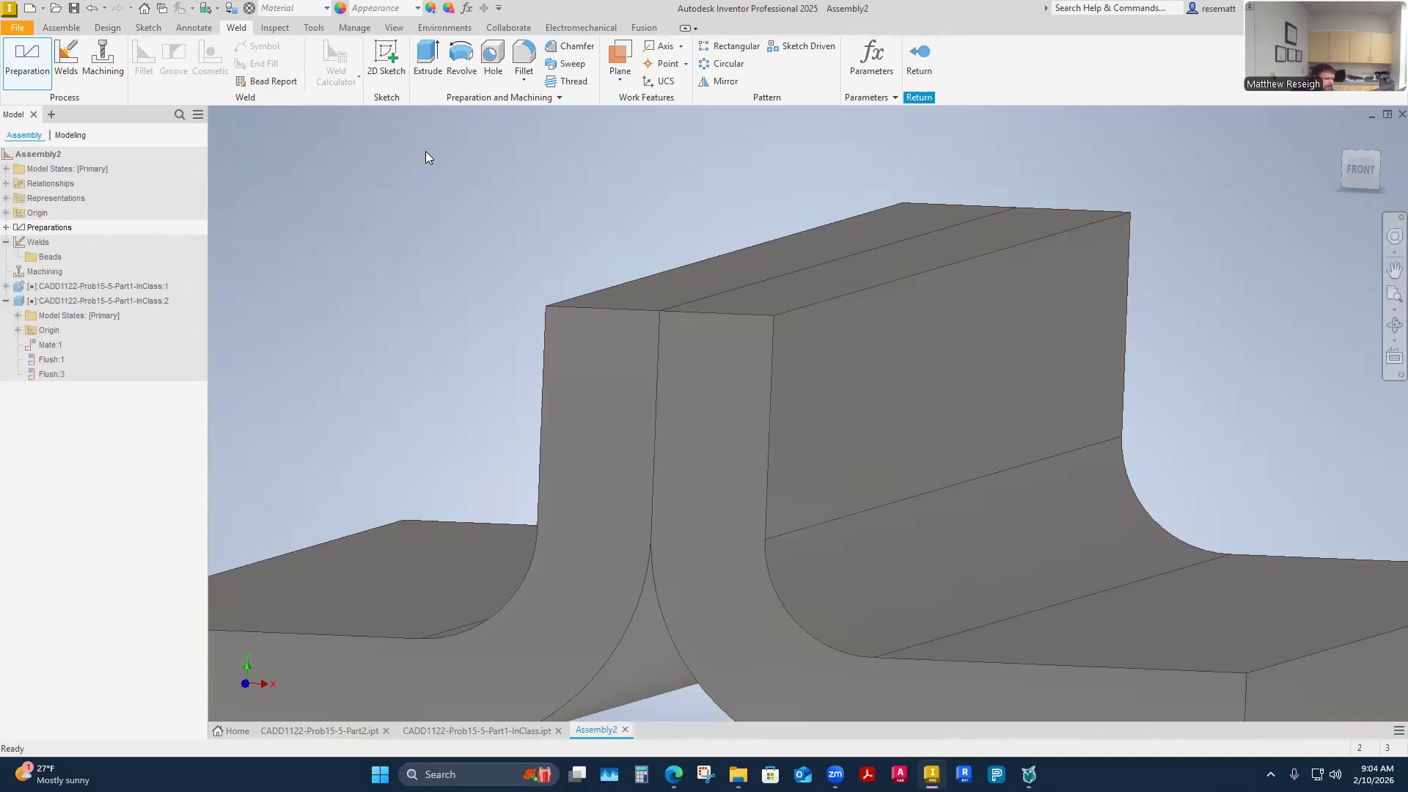
Start a 2D sketch on the front end face of the second angle's upright leg
{"action": "left_click", "coordinate": [388, 63]}
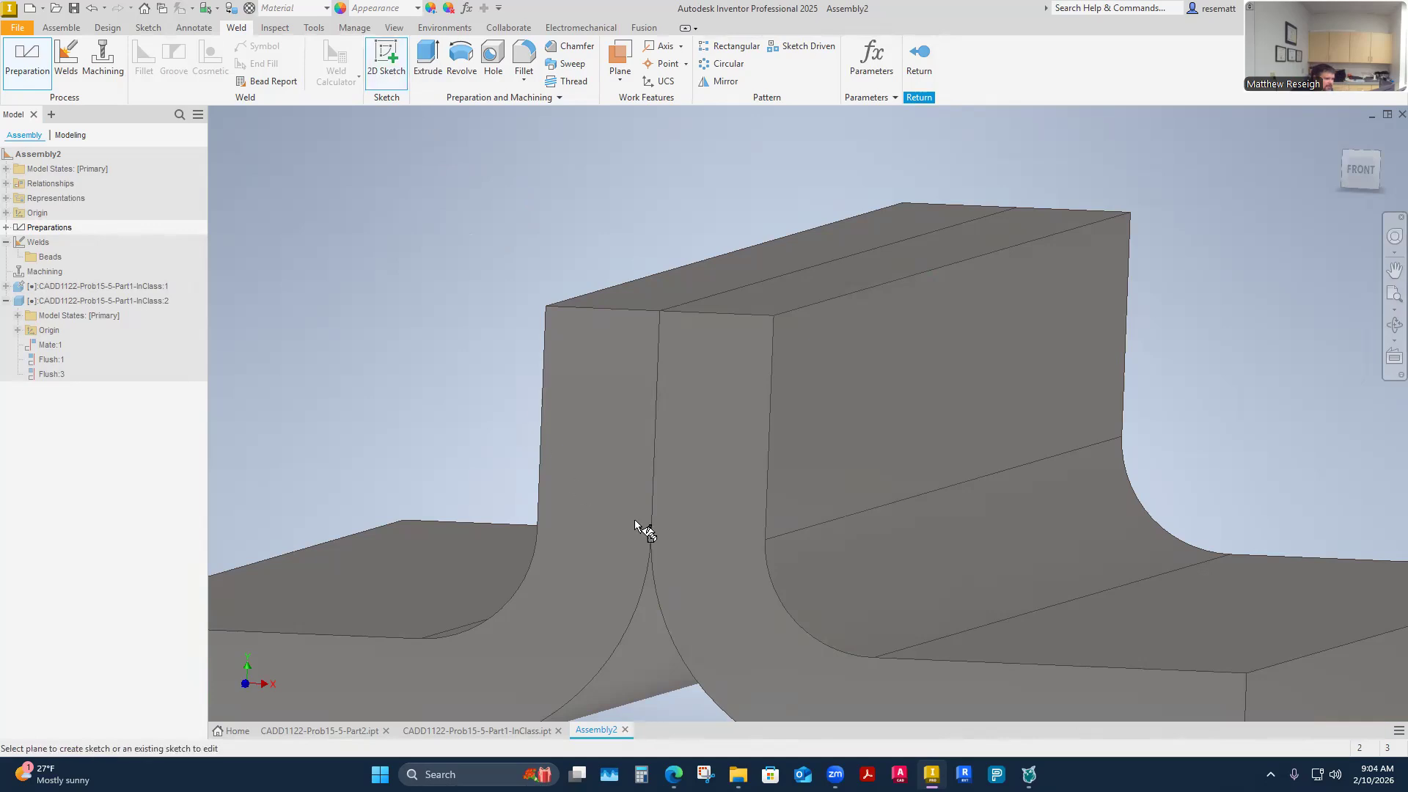
{"action": "left_click", "coordinate": [701, 407]}
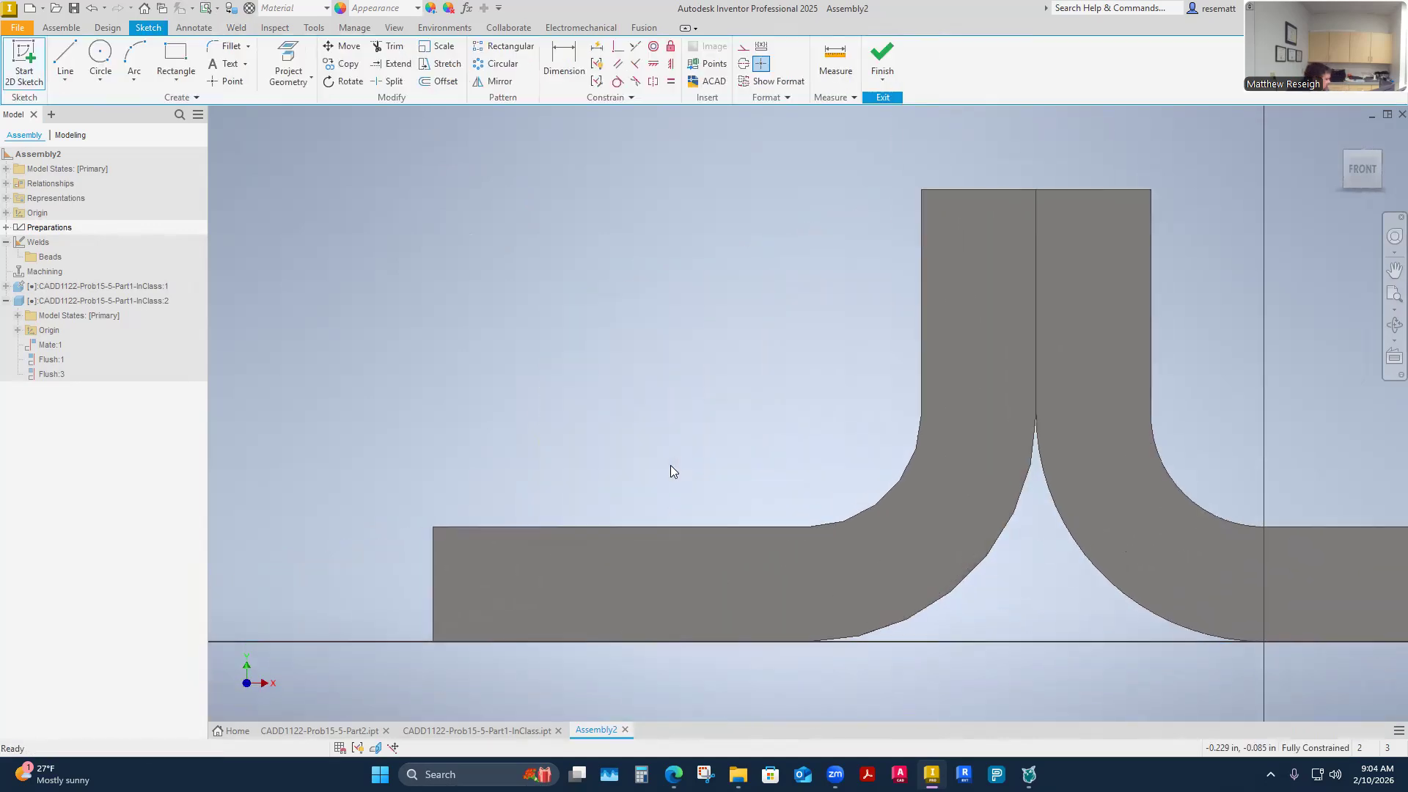
{"action": "mouse_move", "coordinate": [634, 447]}
{"action": "middle_mouse_down", "text": "shift"}
{"action": "mouse_move", "coordinate": [765, 404]}
{"action": "mouse_move", "coordinate": [583, 326]}
{"action": "mouse_move", "coordinate": [506, 264]}
{"action": "middle_mouse_up", "text": "shift"}
Project the top end edges of both upright legs and the vertical seam edge between them into the sketch
{"action": "left_click", "coordinate": [297, 79]}
{"action": "left_click", "coordinate": [314, 103]}
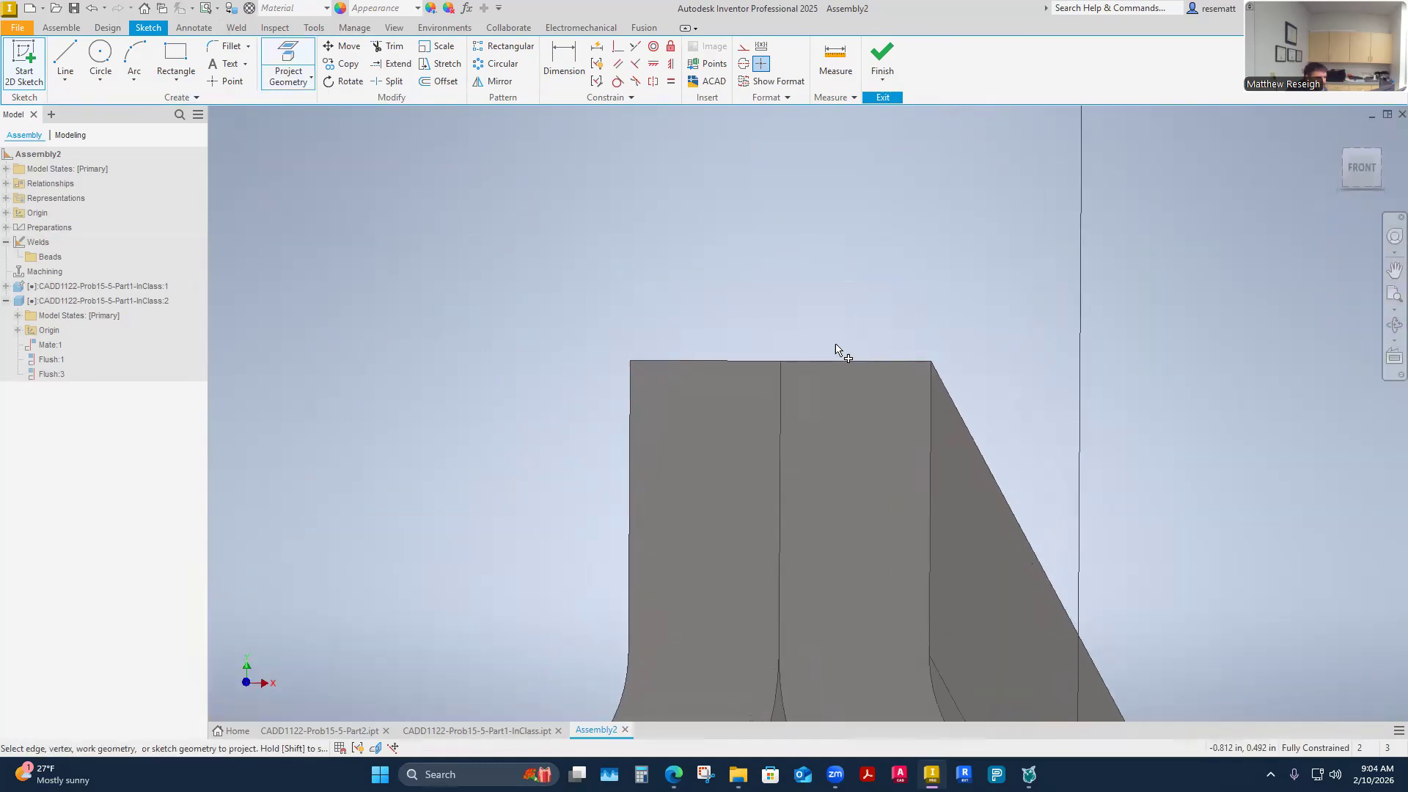
{"action": "left_click", "coordinate": [834, 359]}
{"action": "middle_click_drag", "start_coordinate": [851, 402], "coordinate": [796, 407], "text": "shift"}
{"action": "left_click", "coordinate": [794, 408]}
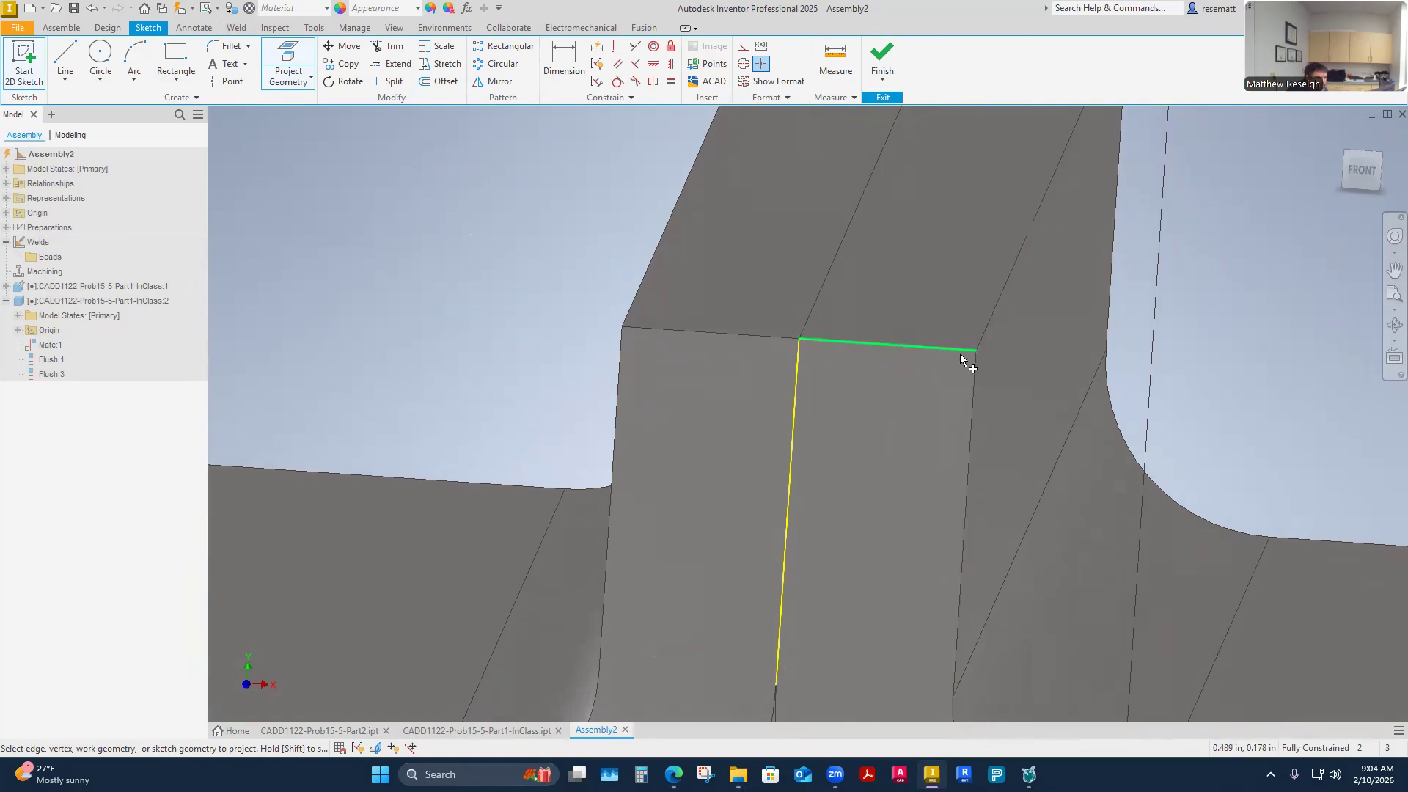
{"action": "middle_click_drag", "start_coordinate": [873, 371], "coordinate": [644, 285], "text": "shift"}
{"action": "left_click", "coordinate": [737, 333]}
{"action": "middle_click_drag", "start_coordinate": [736, 333], "coordinate": [491, 245], "text": "shift"}
{"action": "right_click", "coordinate": [491, 245]}
{"action": "left_click", "coordinate": [553, 245]}
Finish the preparation sketch containing the projected edges
{"action": "key", "text": "F5"}
{"action": "key", "text": "F5"}
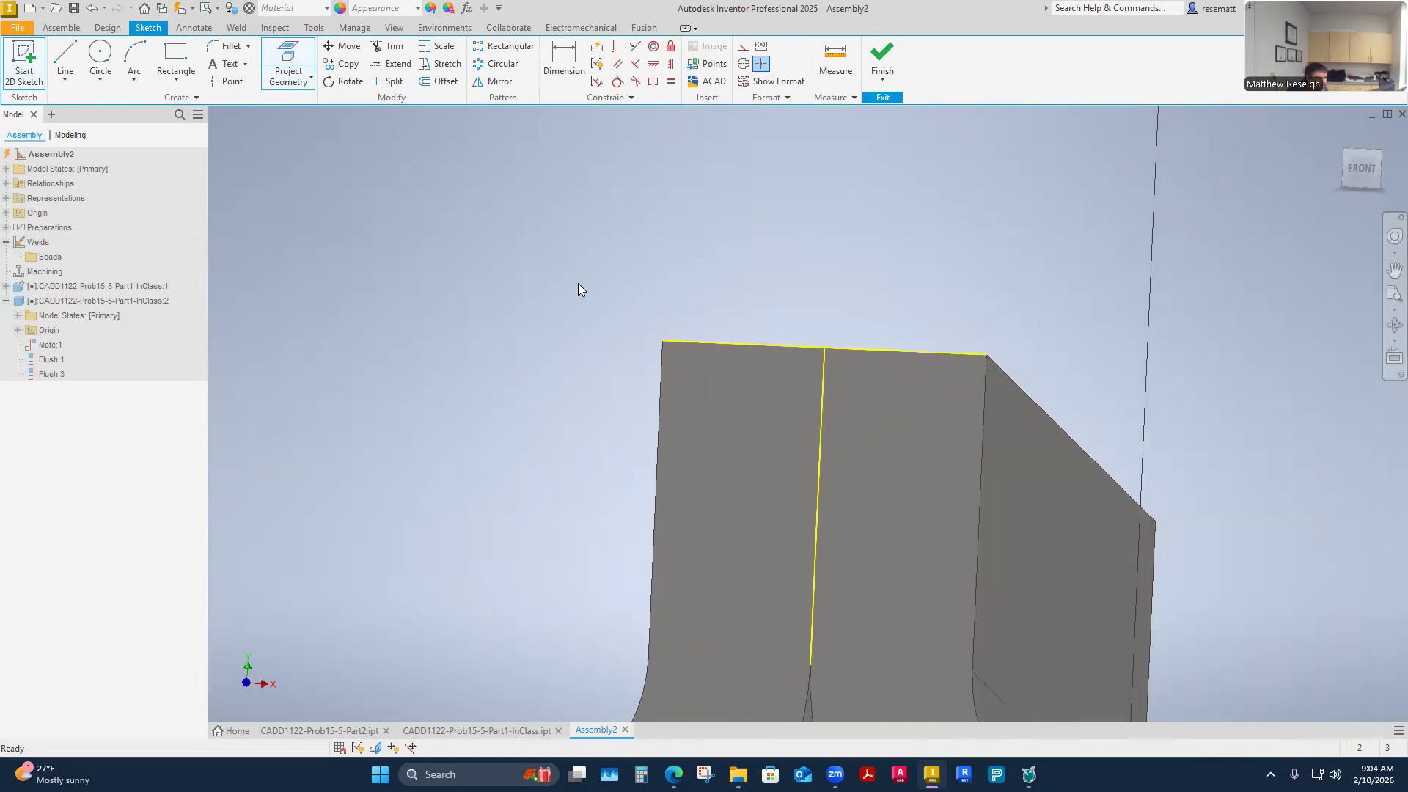
{"action": "key", "text": "F5"}
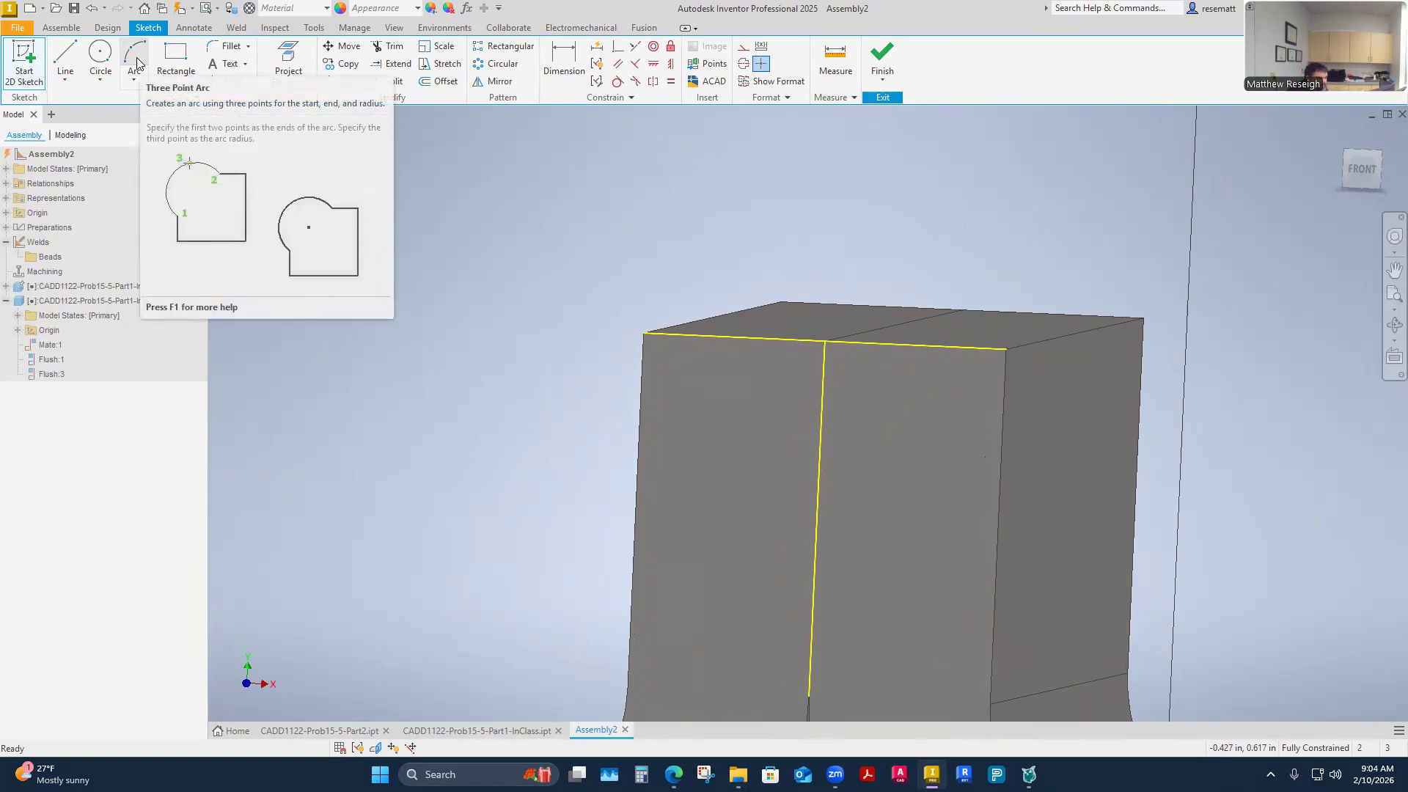
{"action": "key", "text": "F5"}
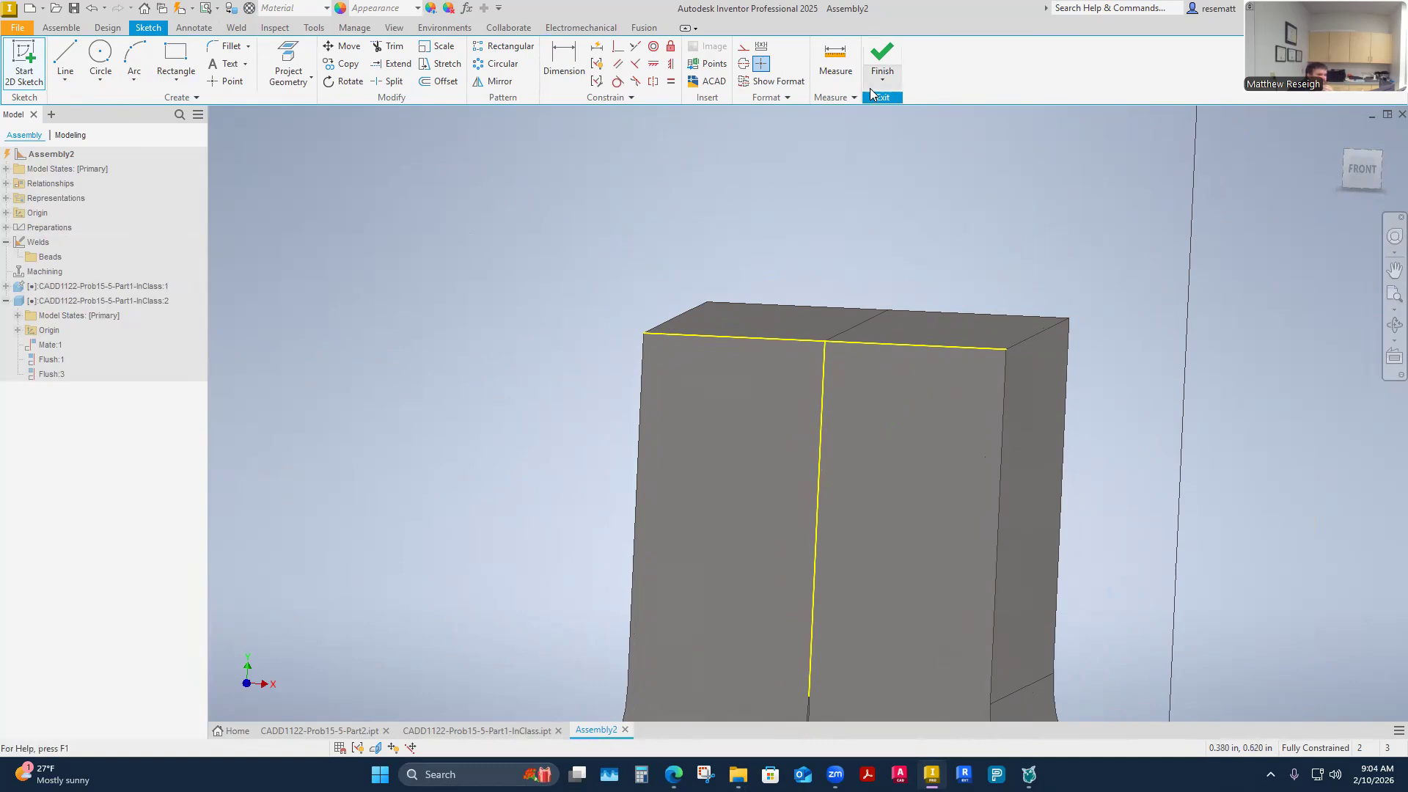
{"action": "middle_click_drag", "start_coordinate": [787, 220], "coordinate": [732, 223], "text": "shift"}
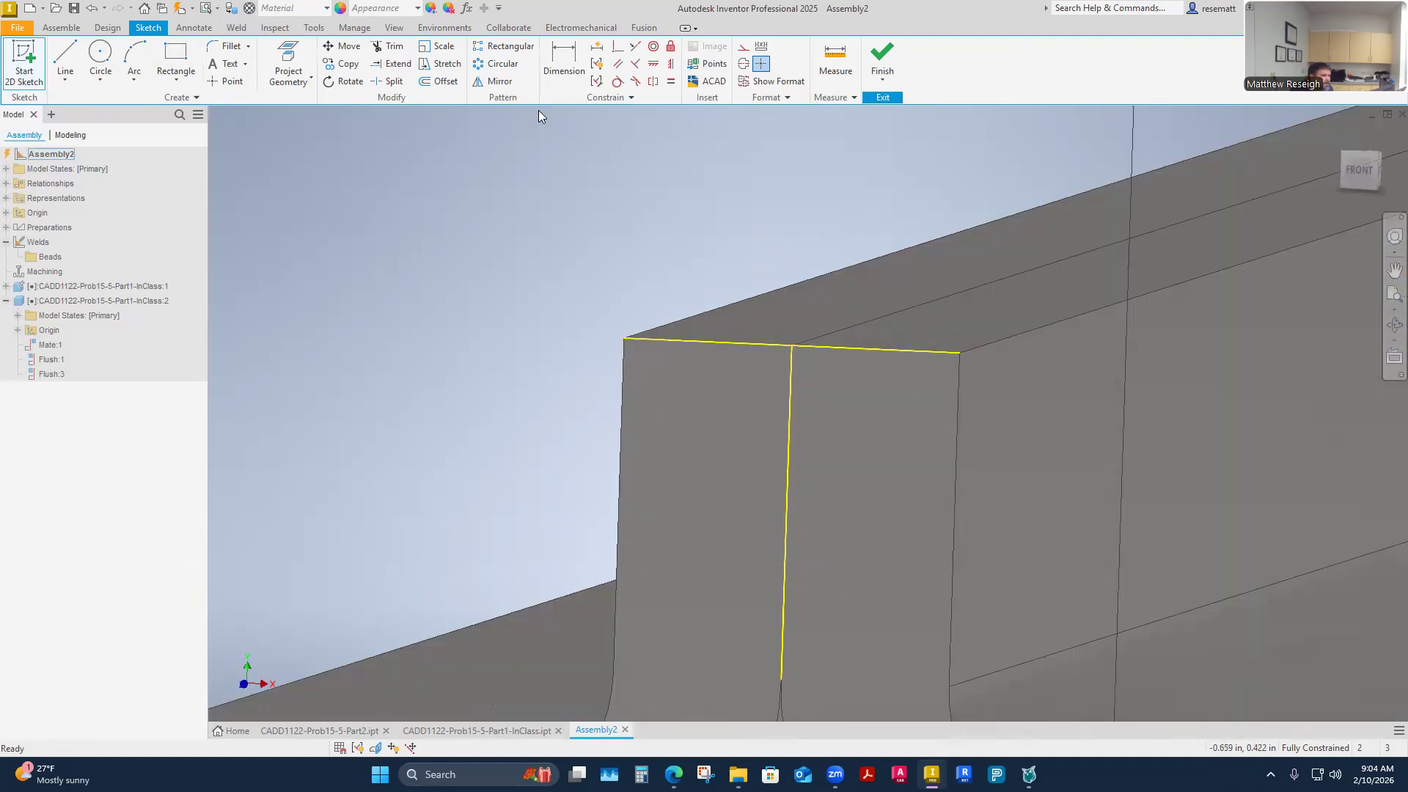
{"action": "left_click", "coordinate": [883, 55]}
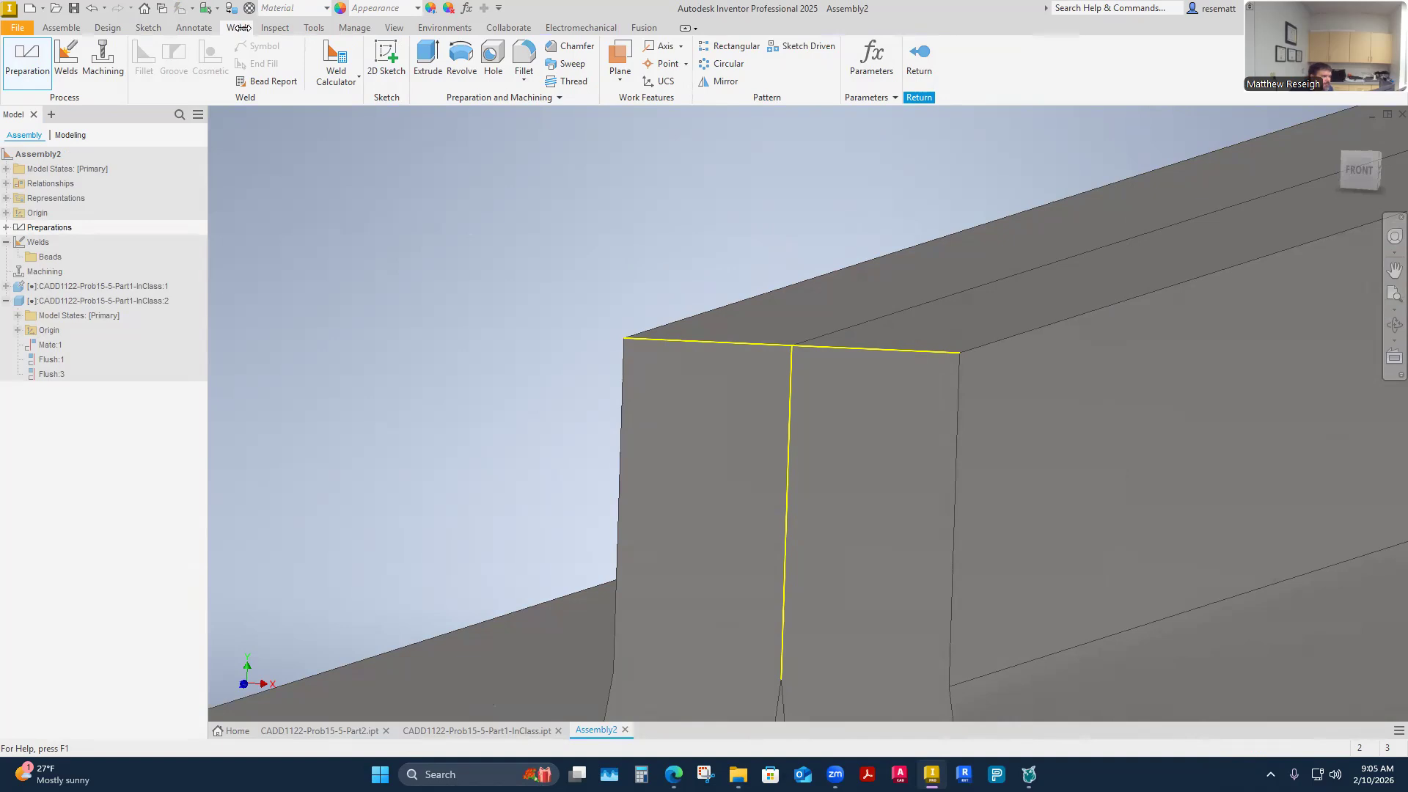
Look up the Weldment (ANSI).iam template among the English new-file templates and cancel without creating a file
{"action": "left_click", "coordinate": [233, 731]}
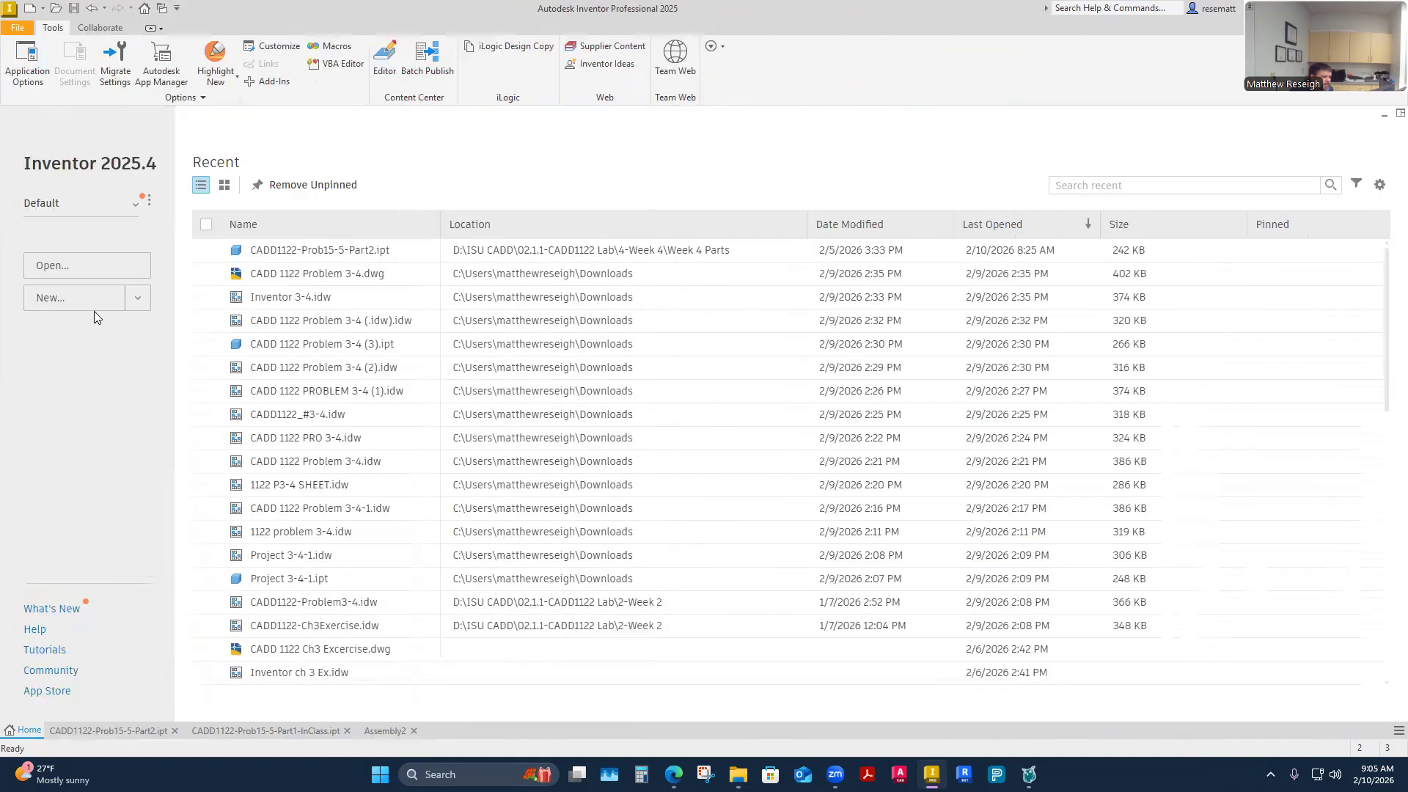
{"action": "left_click", "coordinate": [137, 297]}
{"action": "left_click", "coordinate": [81, 470]}
{"action": "left_click", "coordinate": [742, 376]}
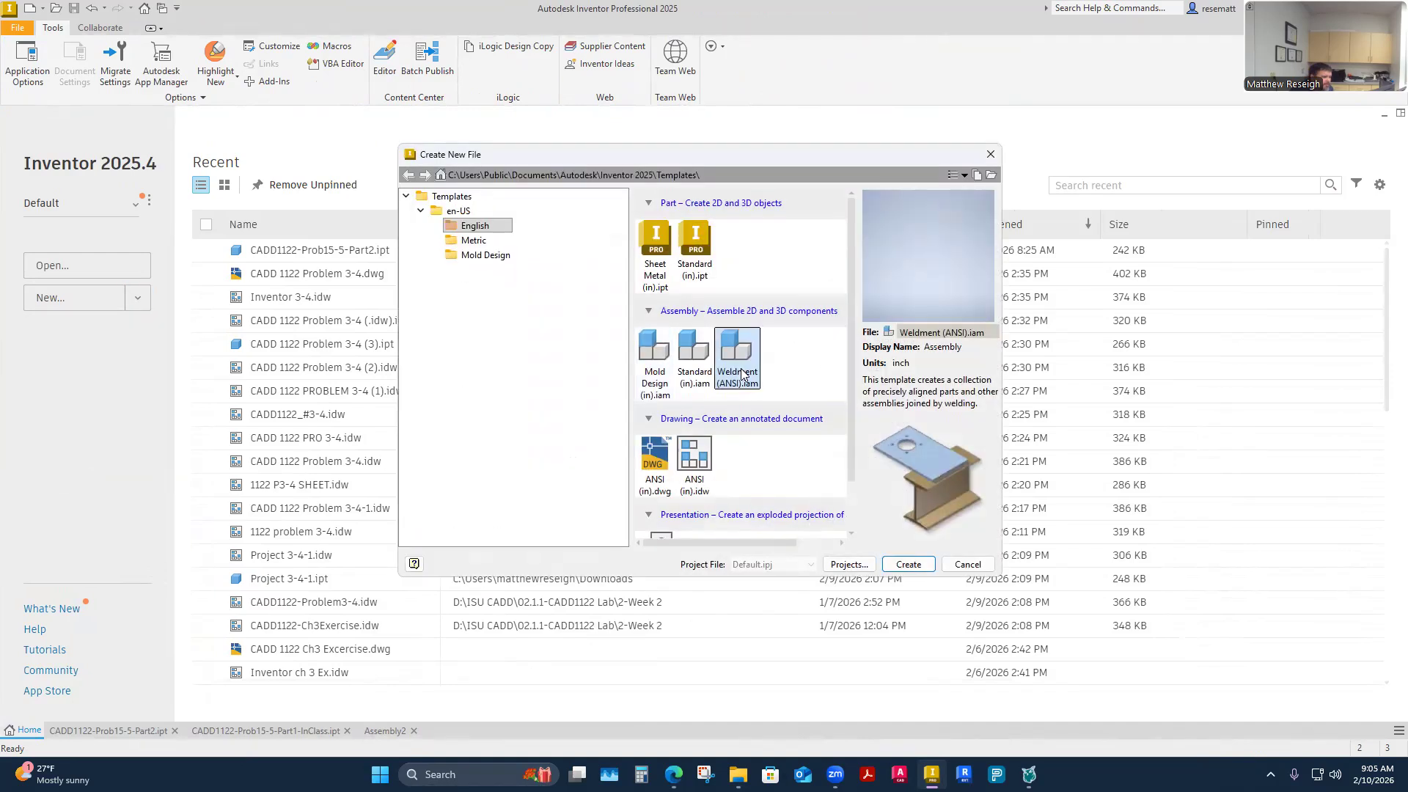
{"action": "left_click", "coordinate": [968, 565]}
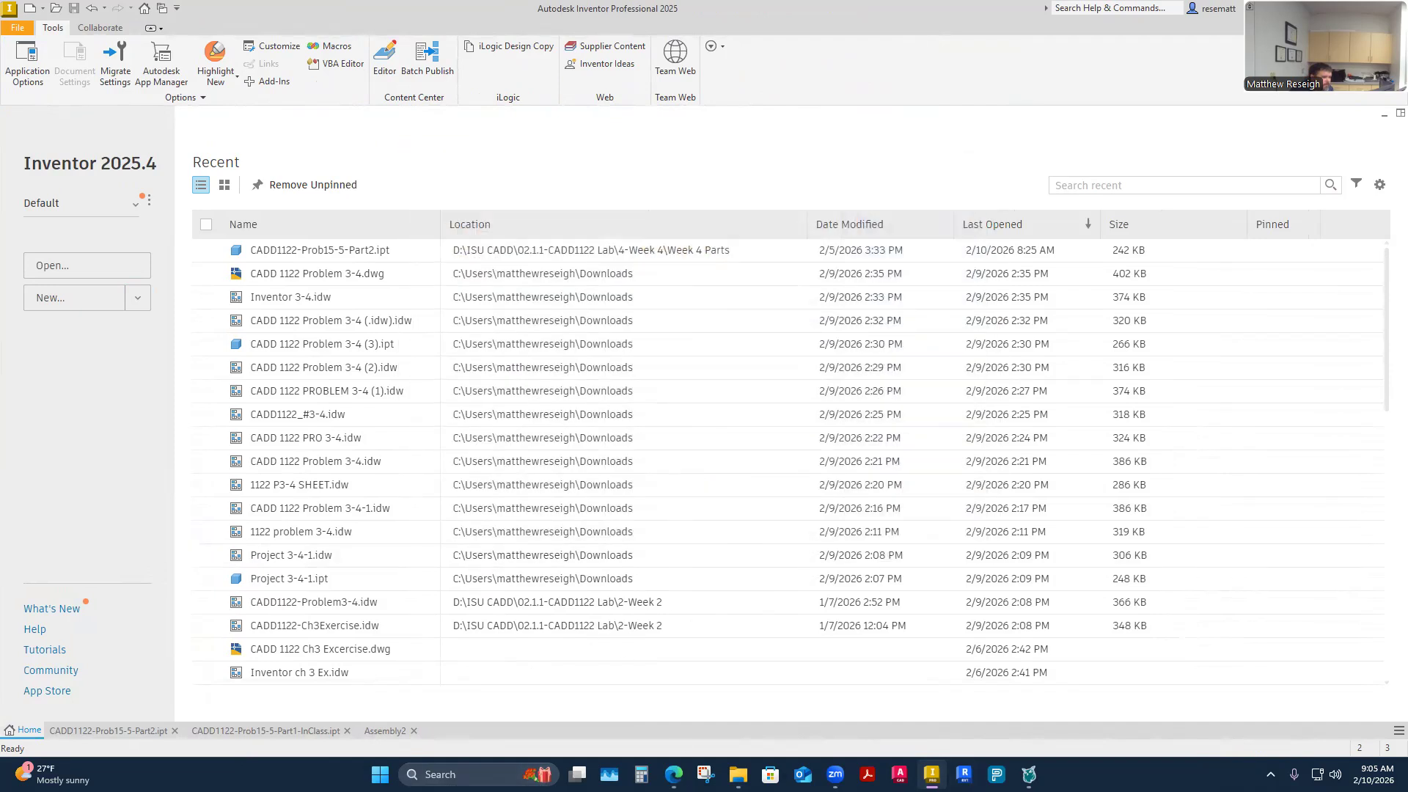
Check the completed drawing in the browser, then return to Inventor and reopen Assembly2
{"action": "left_click", "coordinate": [673, 774]}
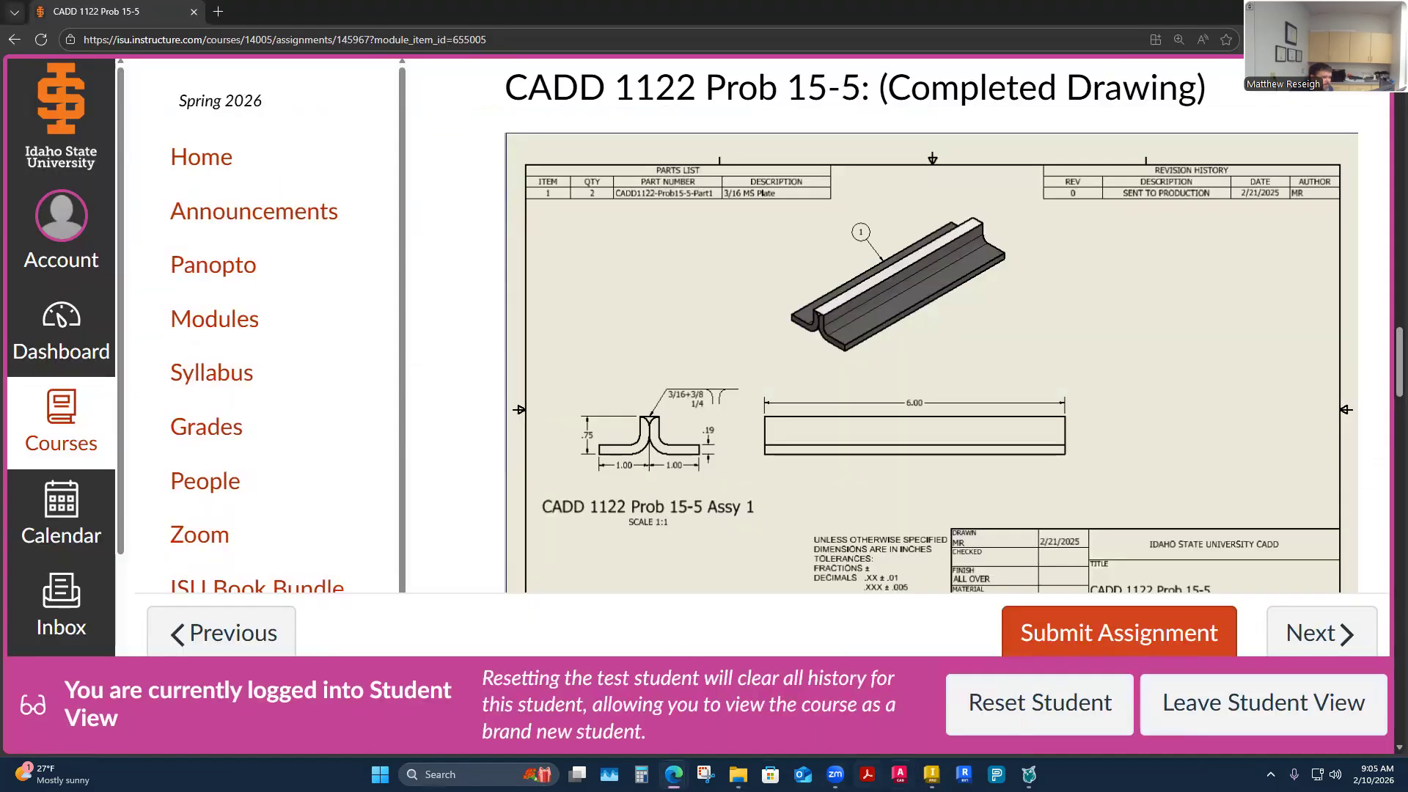
{"action": "left_click", "coordinate": [931, 774]}
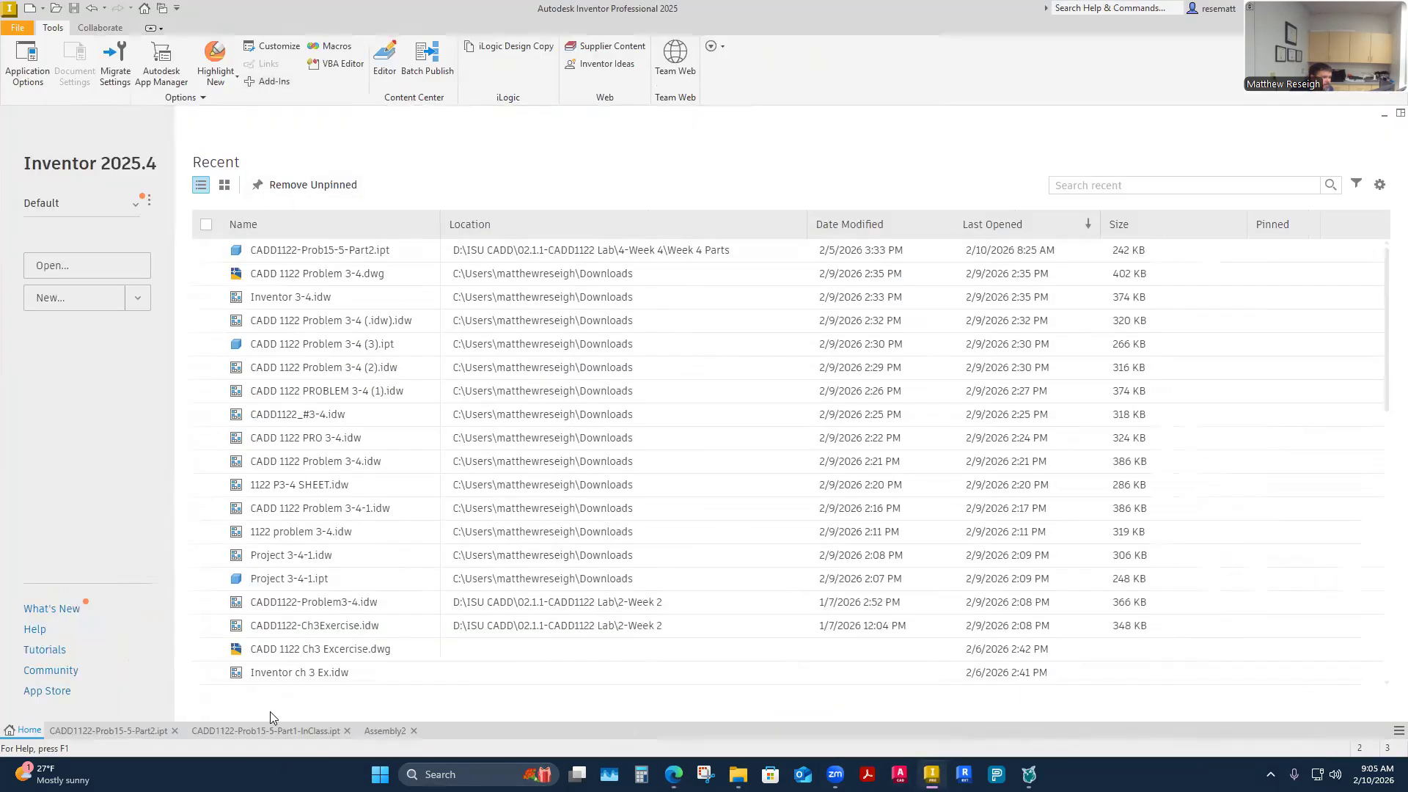
{"action": "left_click", "coordinate": [388, 730]}
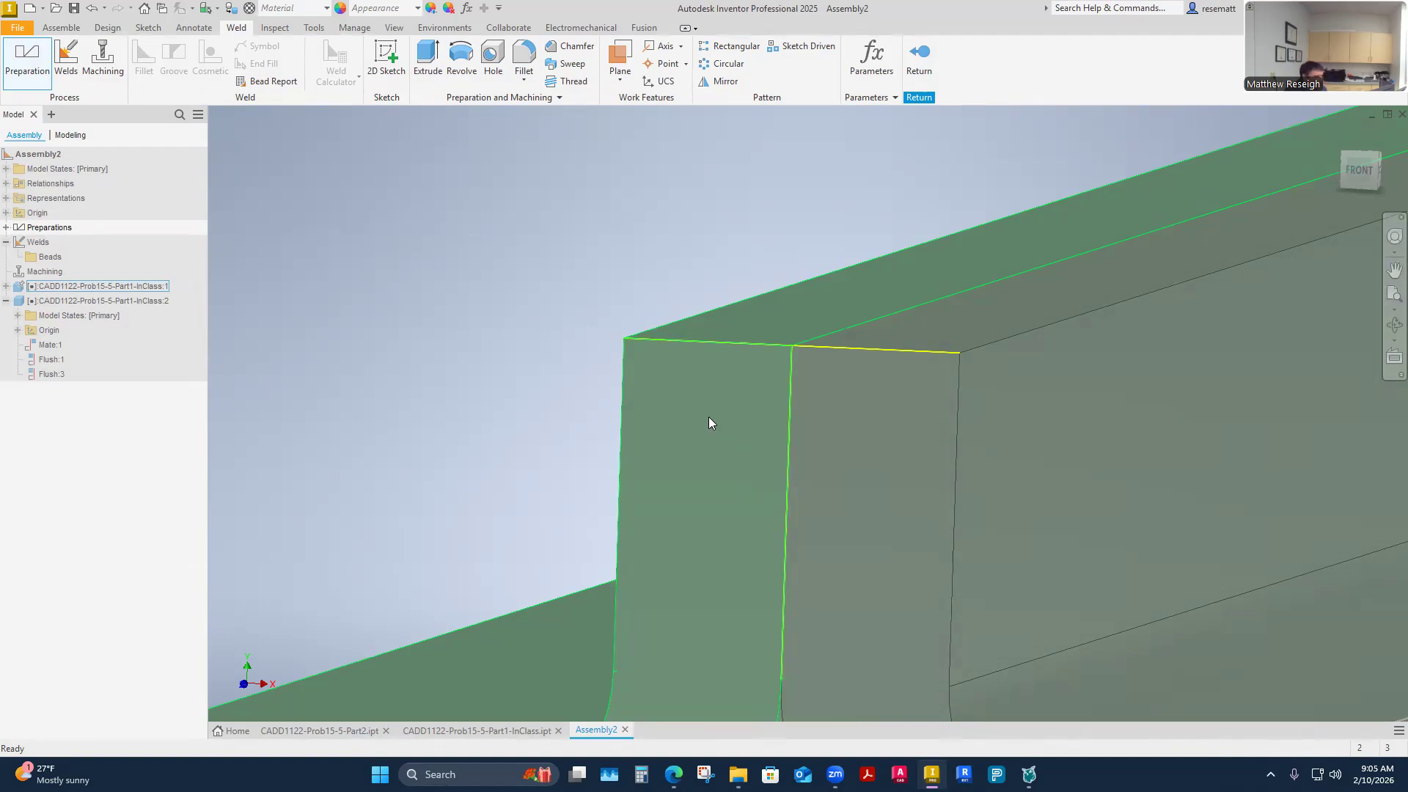
Examine the back-to-back angles from both ends and inspect the contents of the weldment's Preparations and Welds groups
{"action": "scroll", "coordinate": [479, 348], "scroll_direction": "up", "scroll_amount": 5}
{"action": "middle_click_drag", "start_coordinate": [480, 347], "coordinate": [689, 526], "text": "shift"}
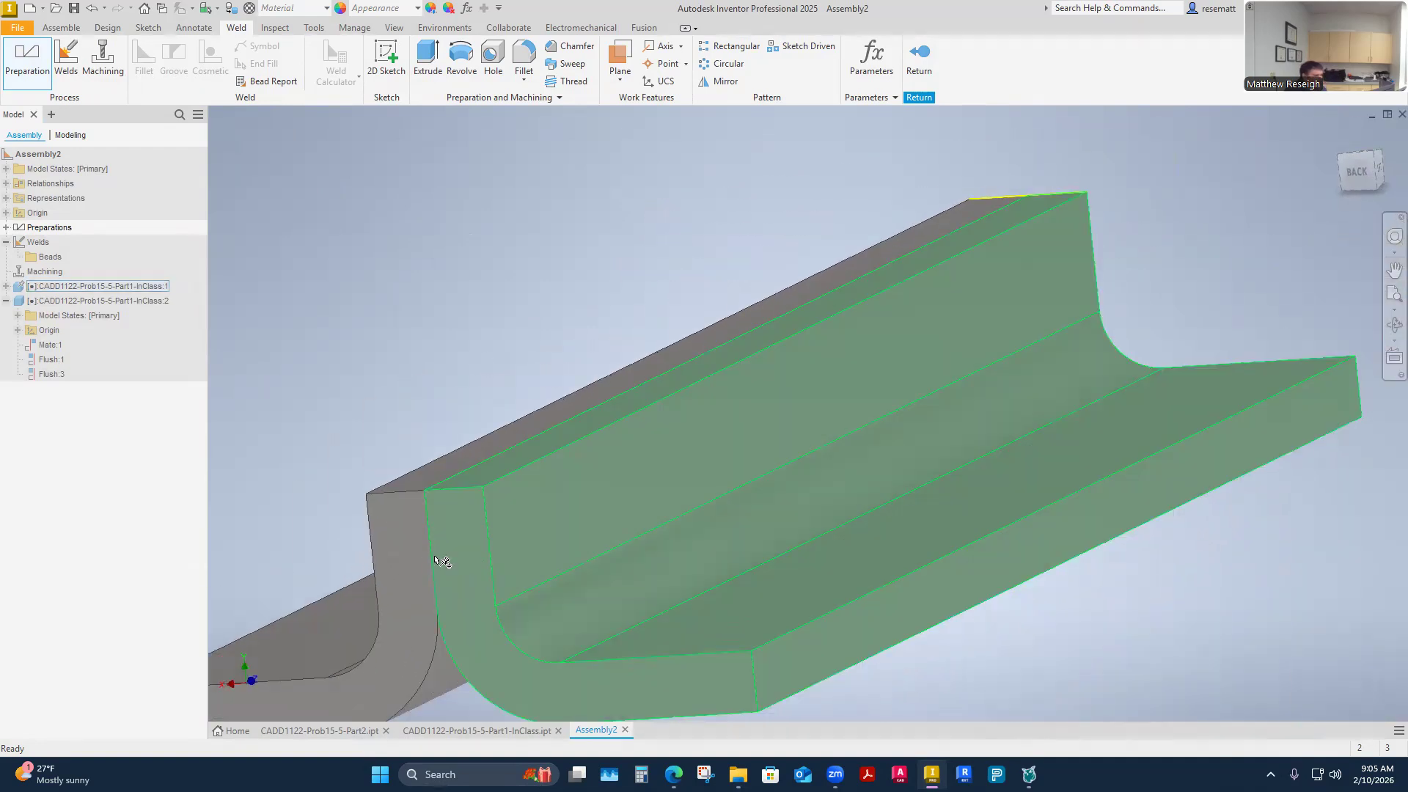
{"action": "middle_click_drag", "start_coordinate": [419, 553], "coordinate": [535, 353], "text": "shift"}
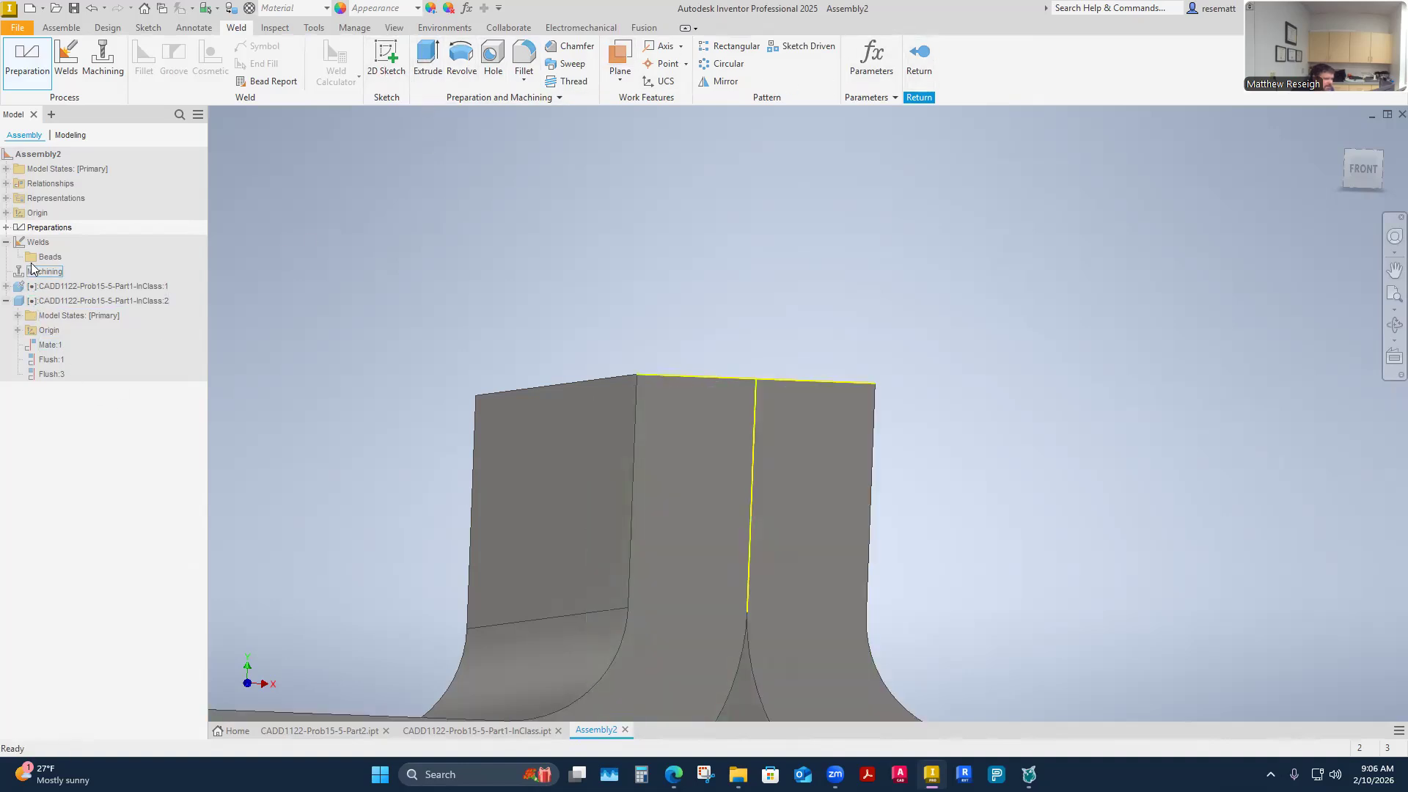
{"action": "left_click", "coordinate": [6, 227]}
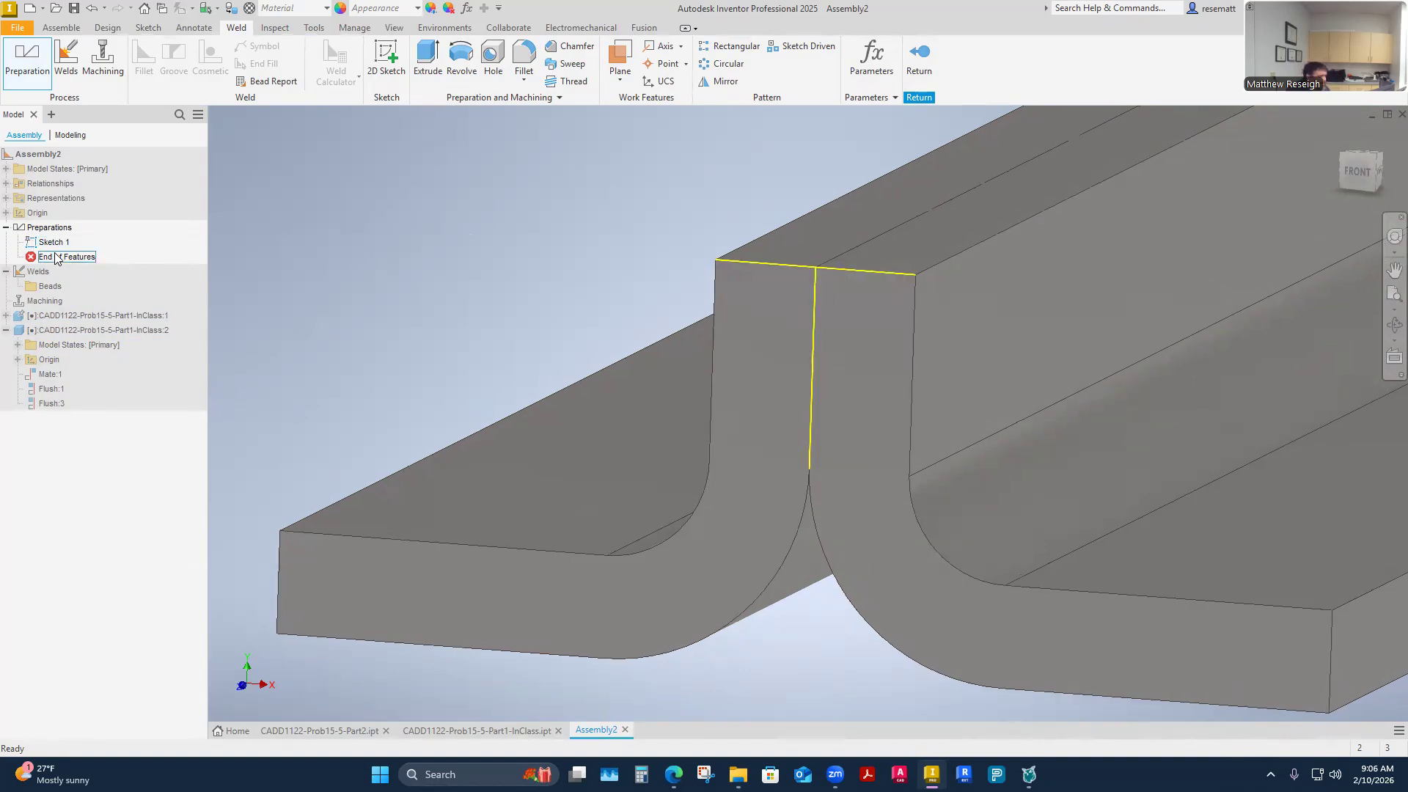
{"action": "left_click", "coordinate": [5, 228]}
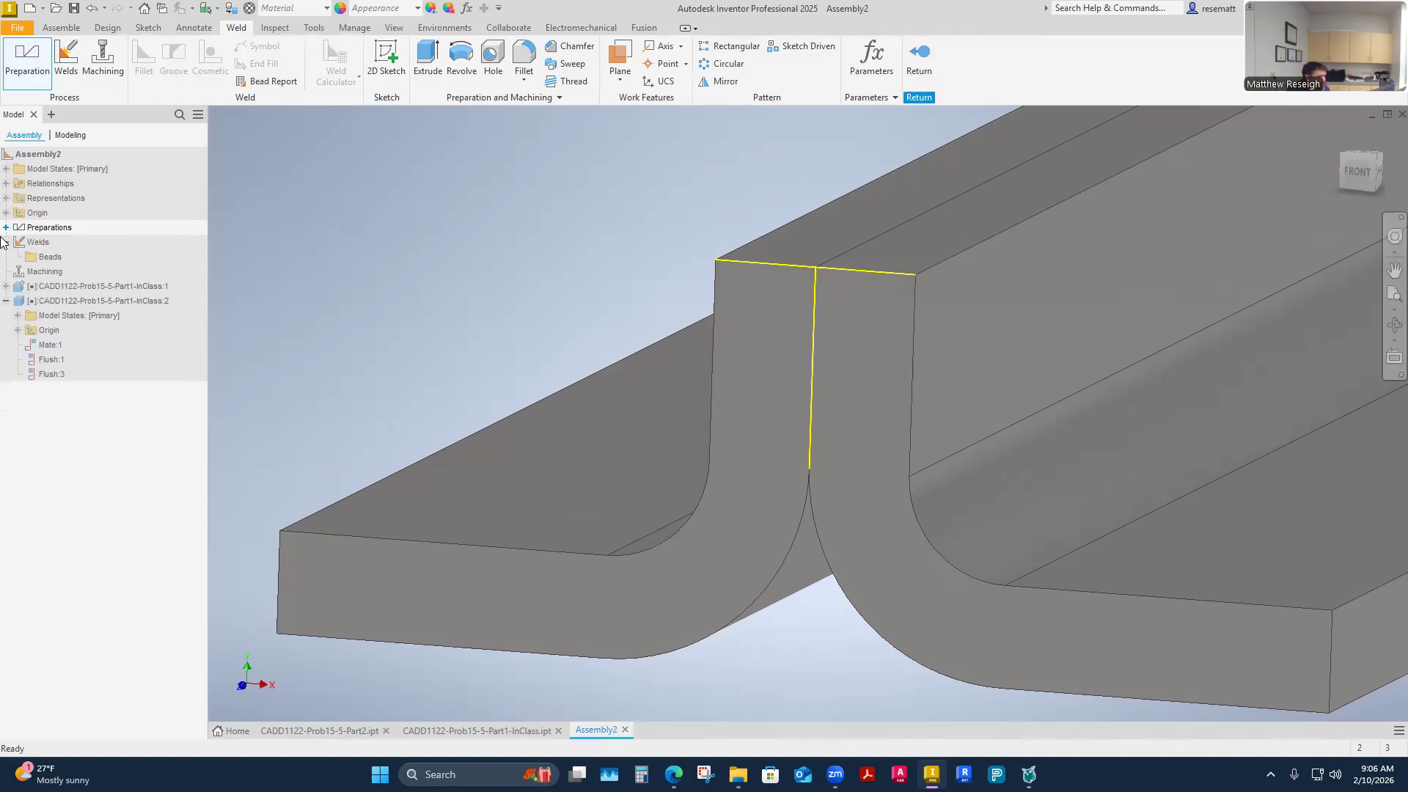
{"action": "left_click", "coordinate": [6, 242]}
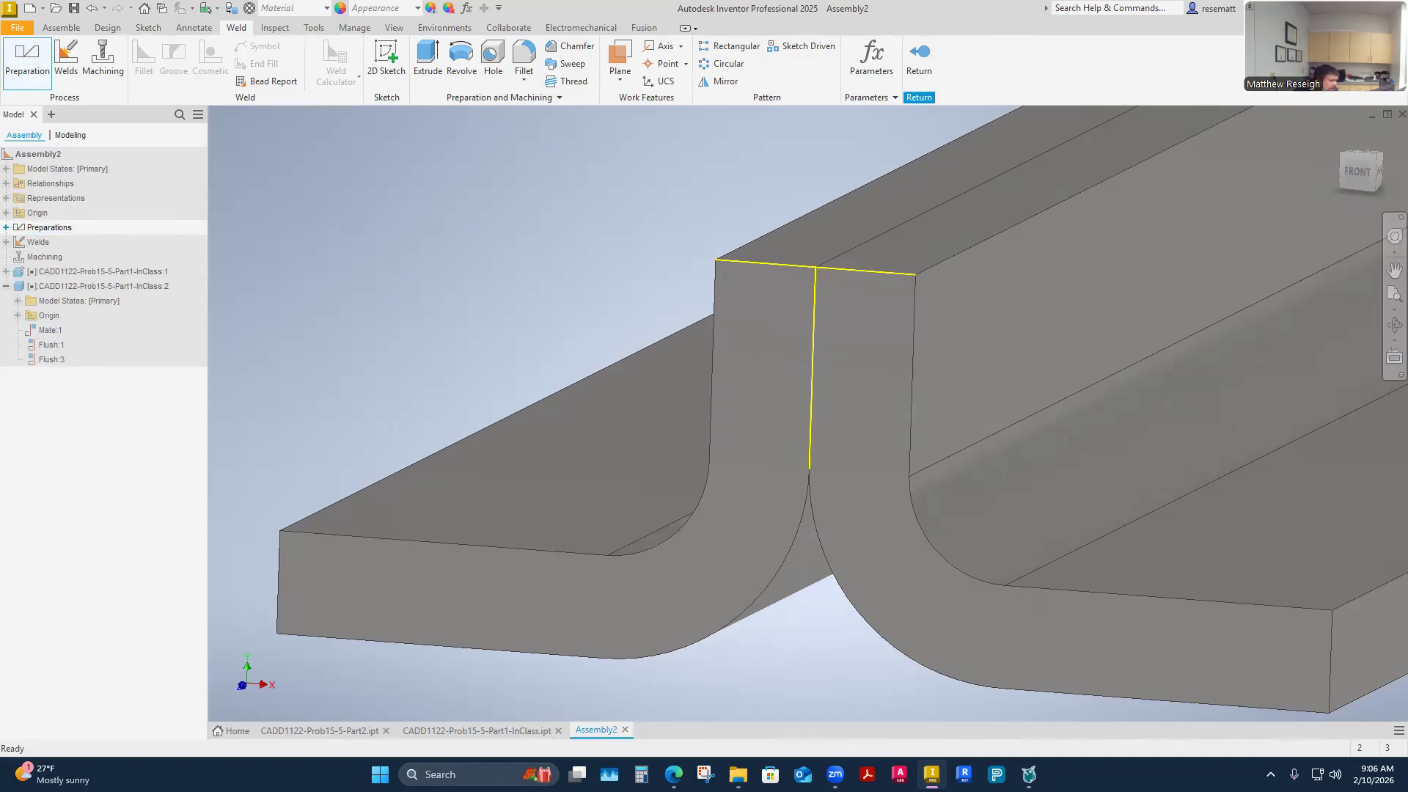
{"action": "left_click", "coordinate": [6, 228]}
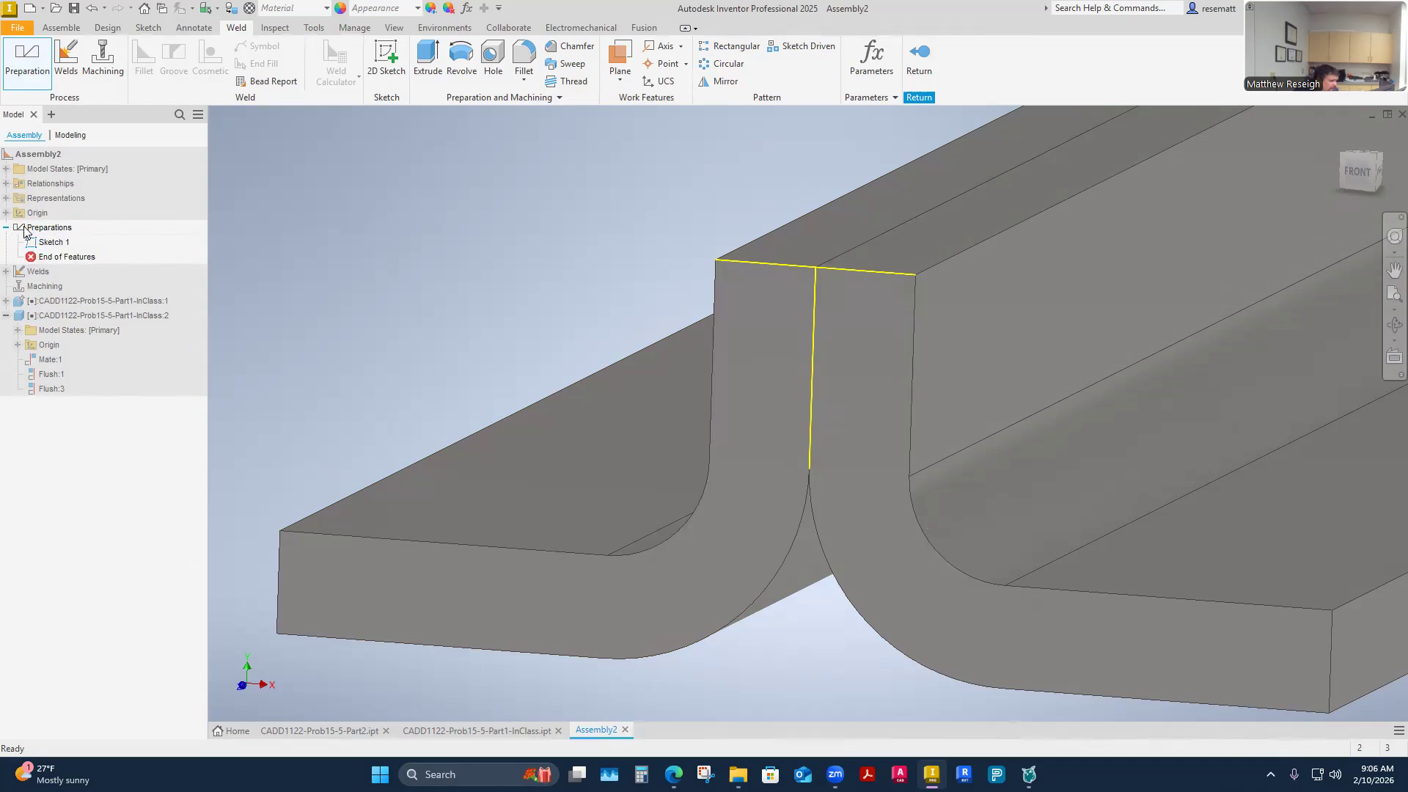
{"action": "left_click", "coordinate": [6, 272]}
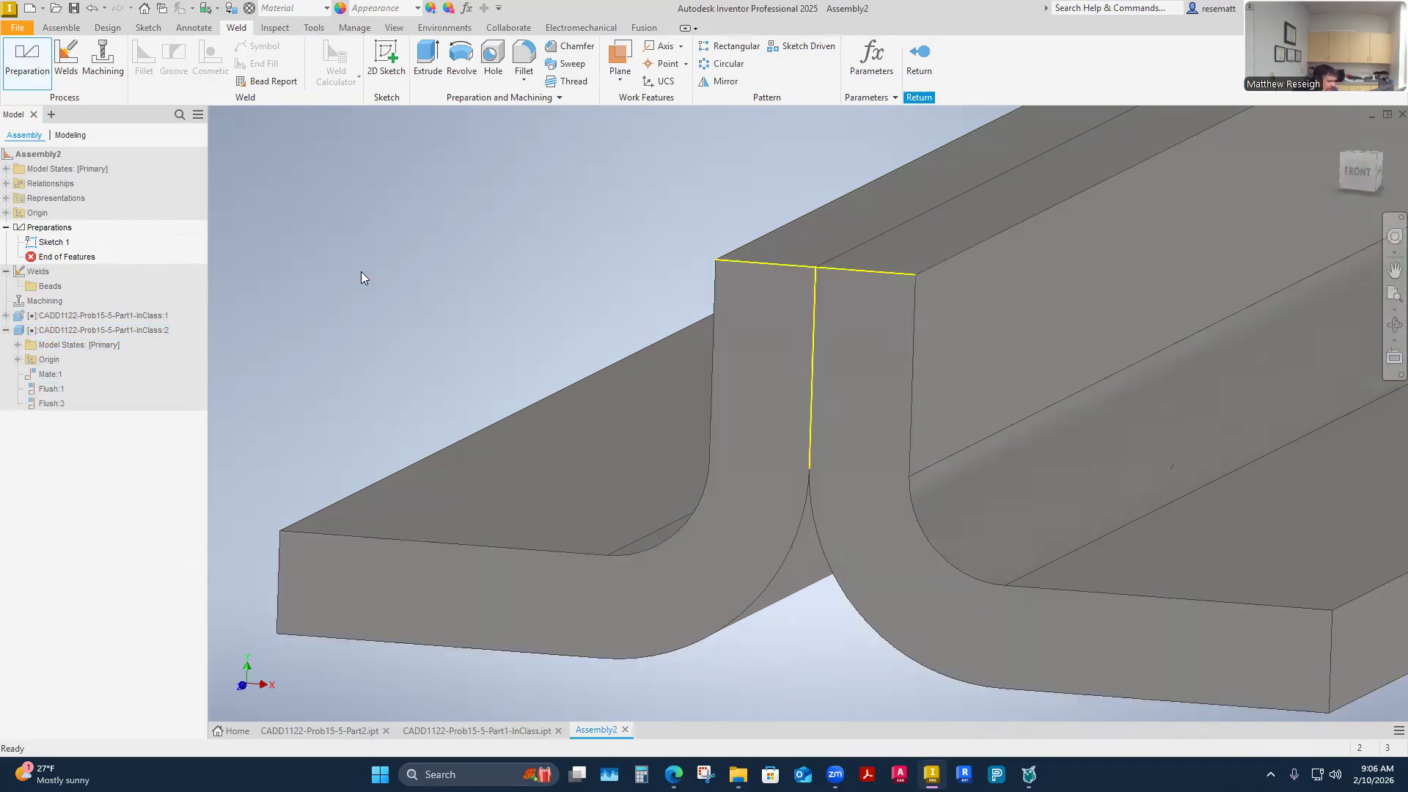
Reopen Sketch 1 in the Preparations group for editing
{"action": "left_click", "coordinate": [52, 243]}
{"action": "right_click", "coordinate": [59, 244]}
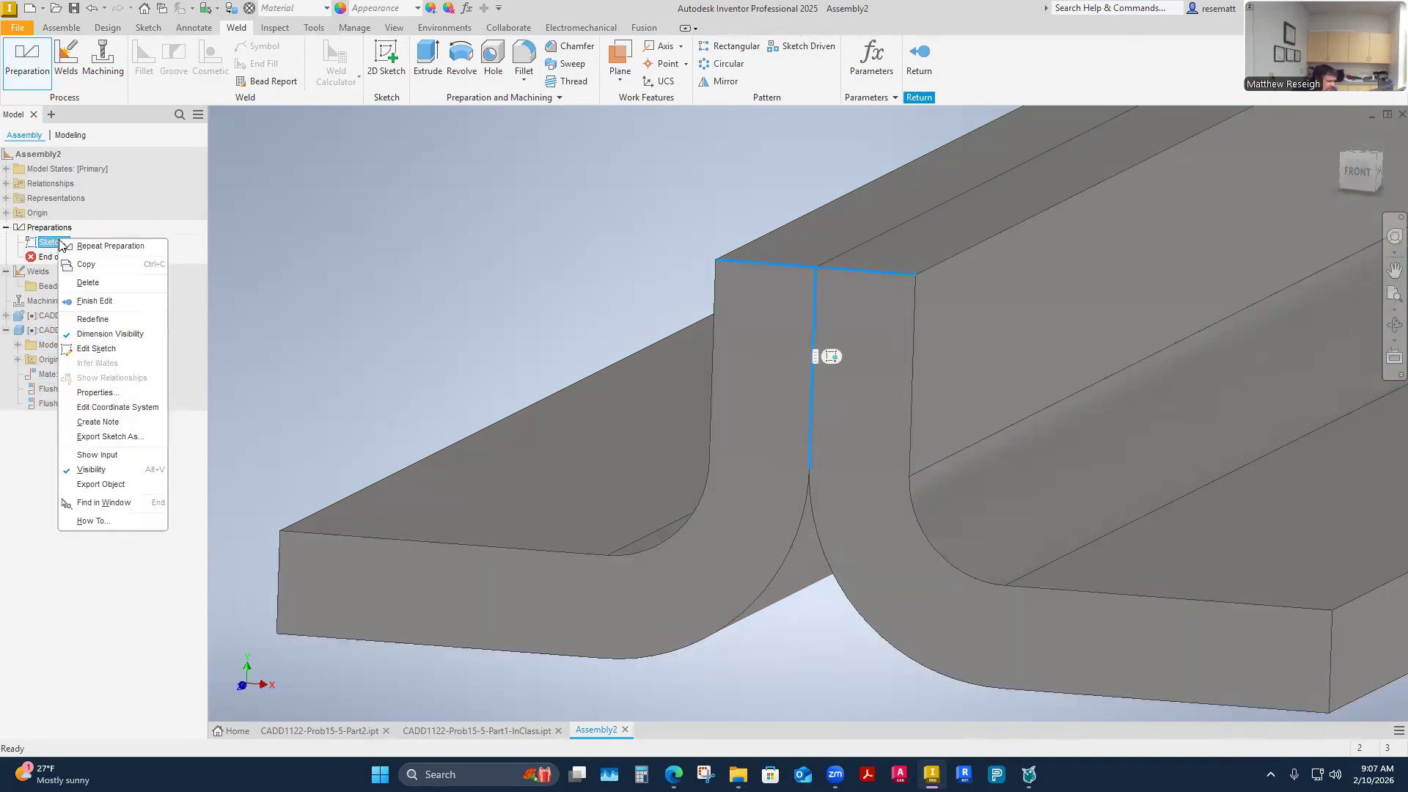
{"action": "left_click", "coordinate": [390, 244]}
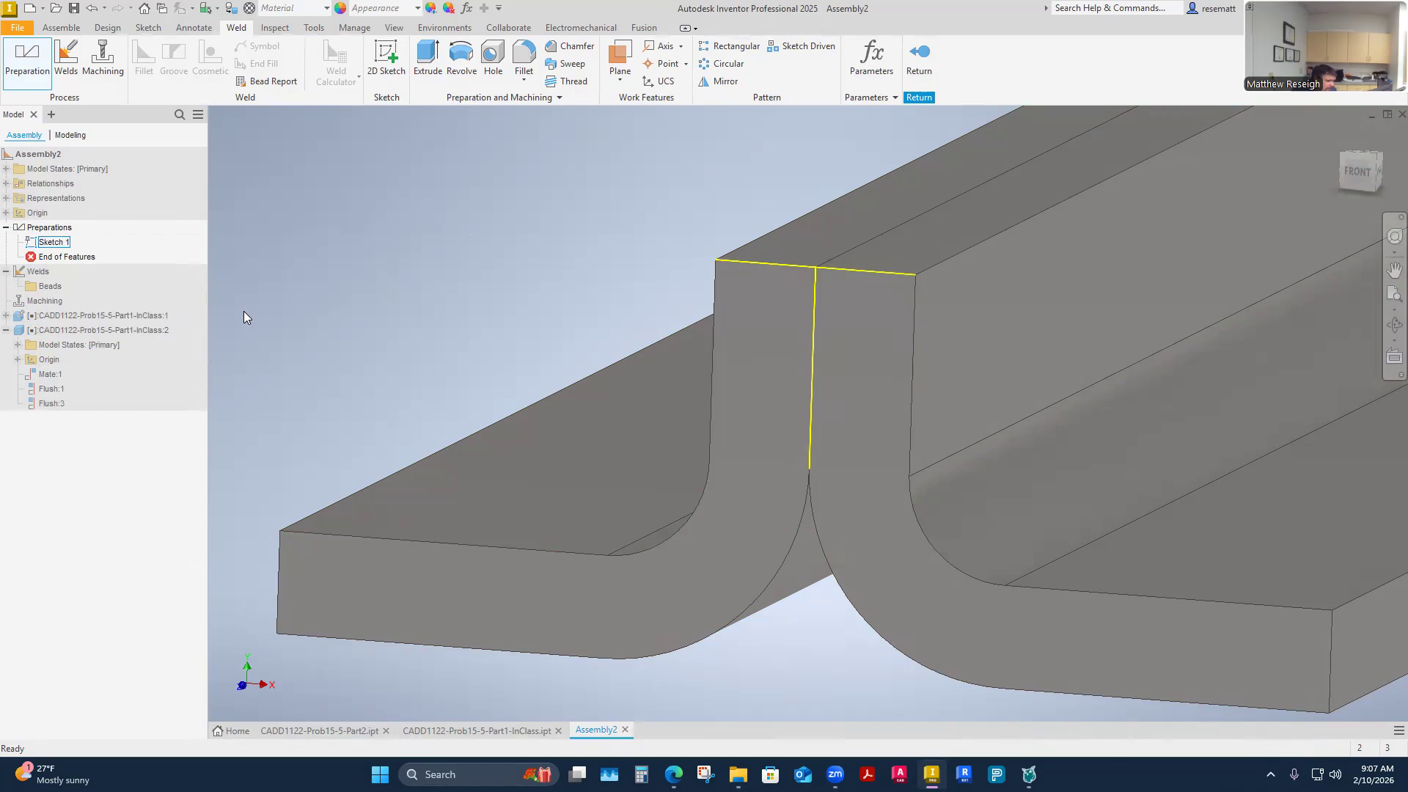
{"action": "right_click", "coordinate": [53, 242]}
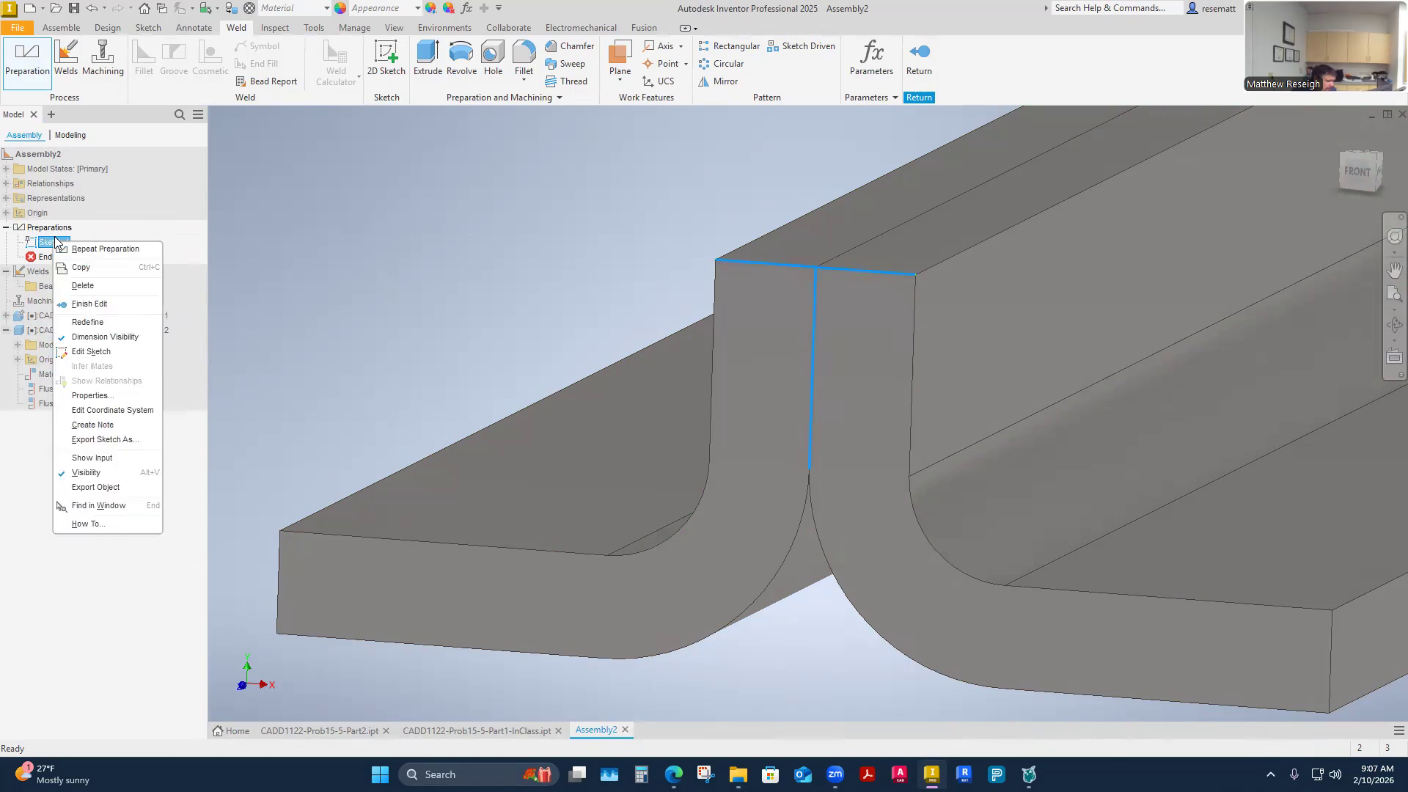
{"action": "left_click", "coordinate": [88, 351]}
{"action": "middle_click_drag", "start_coordinate": [381, 312], "coordinate": [349, 218], "text": "shift"}
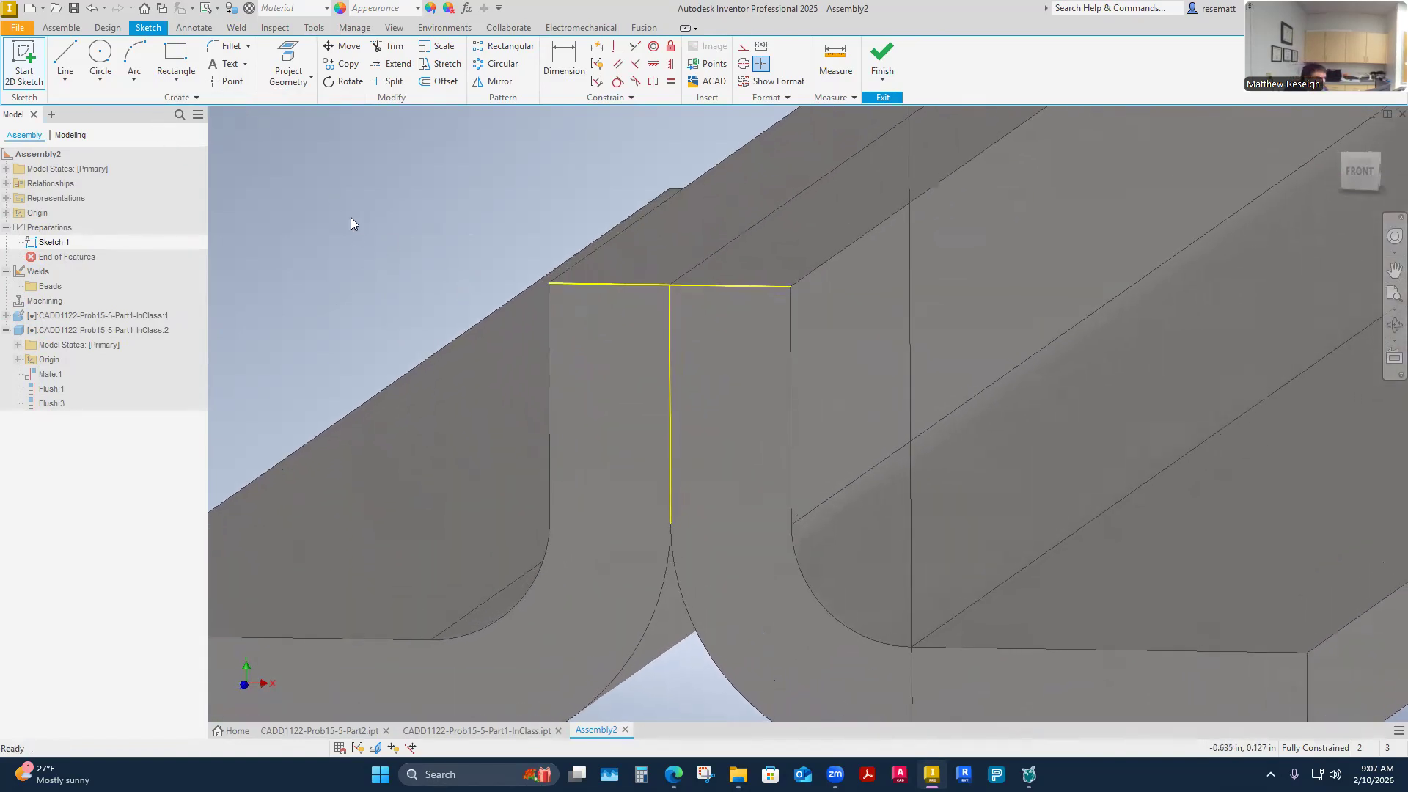
{"action": "middle_click_drag", "start_coordinate": [305, 127], "coordinate": [290, 123], "text": "shift"}
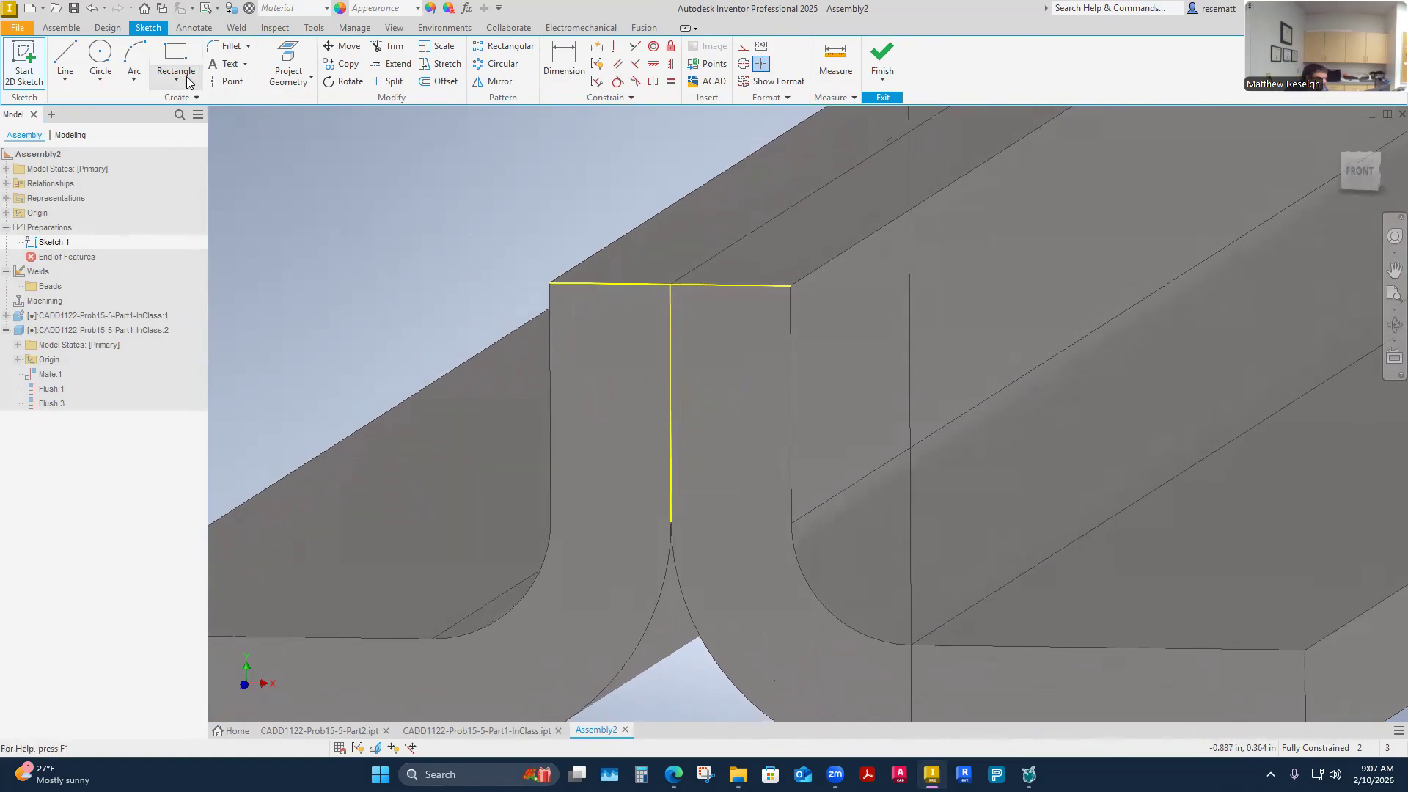
Sketch a three-point arc of 0.25 in radius from the seam to the right leg's outer top corner, and move its lower end up the seam
{"action": "left_click", "coordinate": [136, 59]}
{"action": "scroll", "coordinate": [660, 403], "scroll_direction": "down", "scroll_amount": 2}
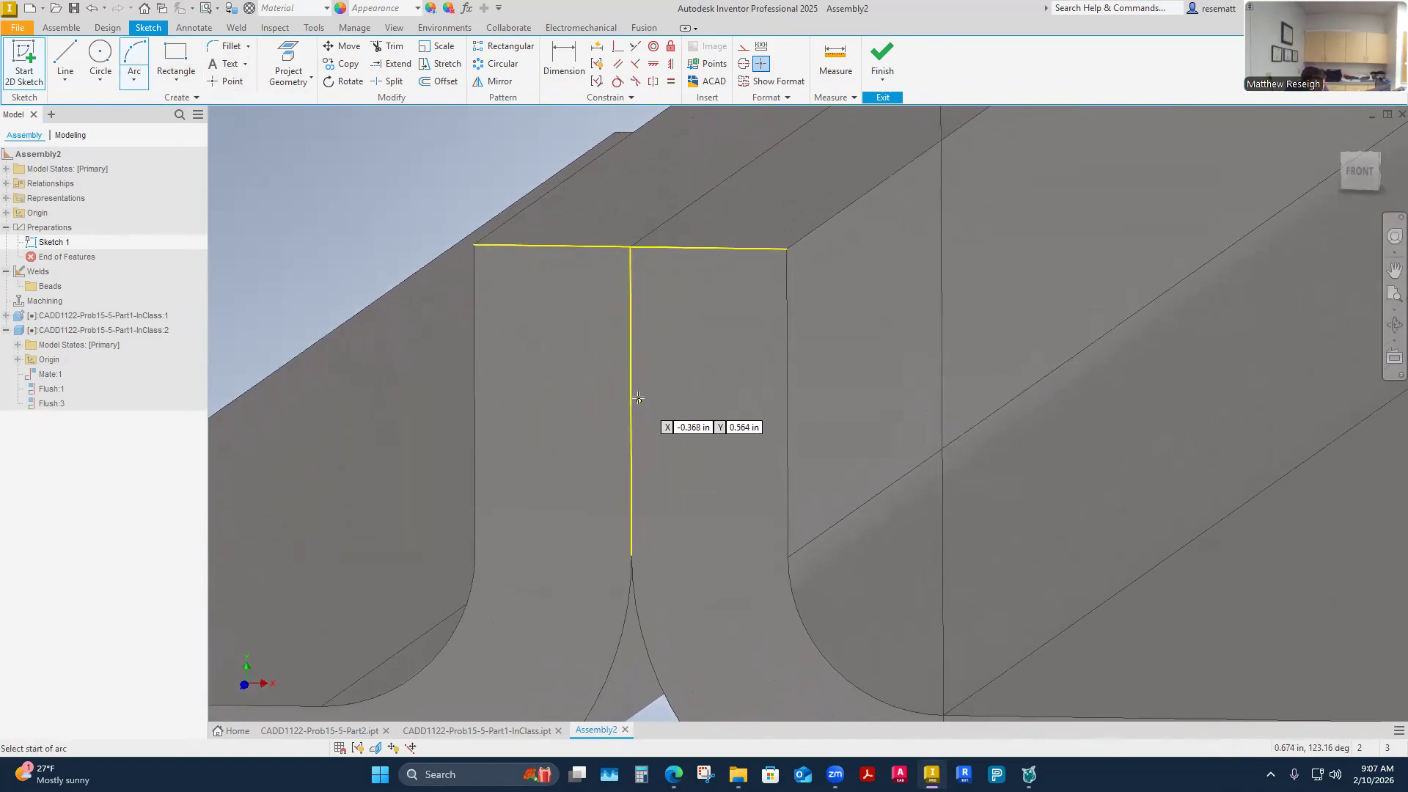
{"action": "left_click", "coordinate": [630, 422]}
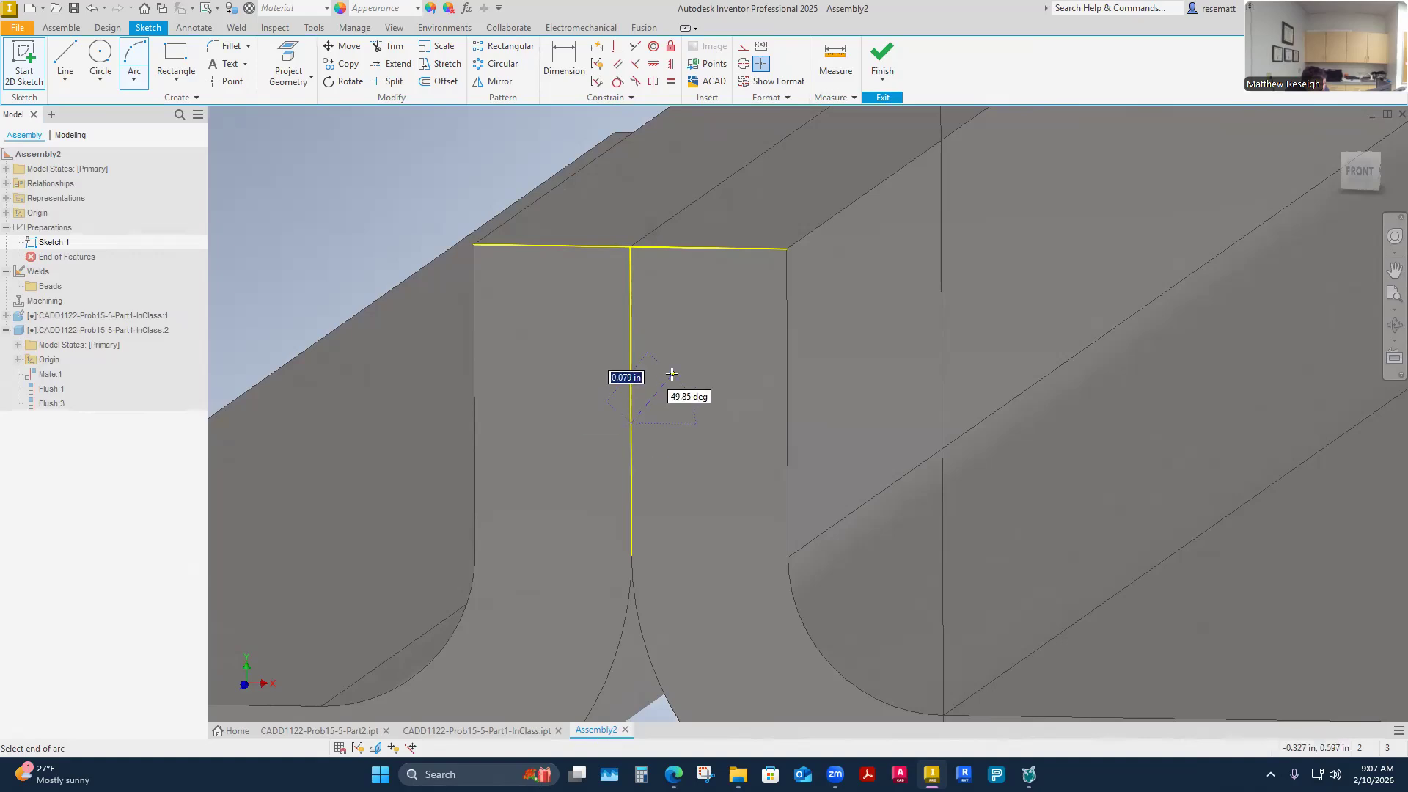
{"action": "left_click", "coordinate": [784, 249]}
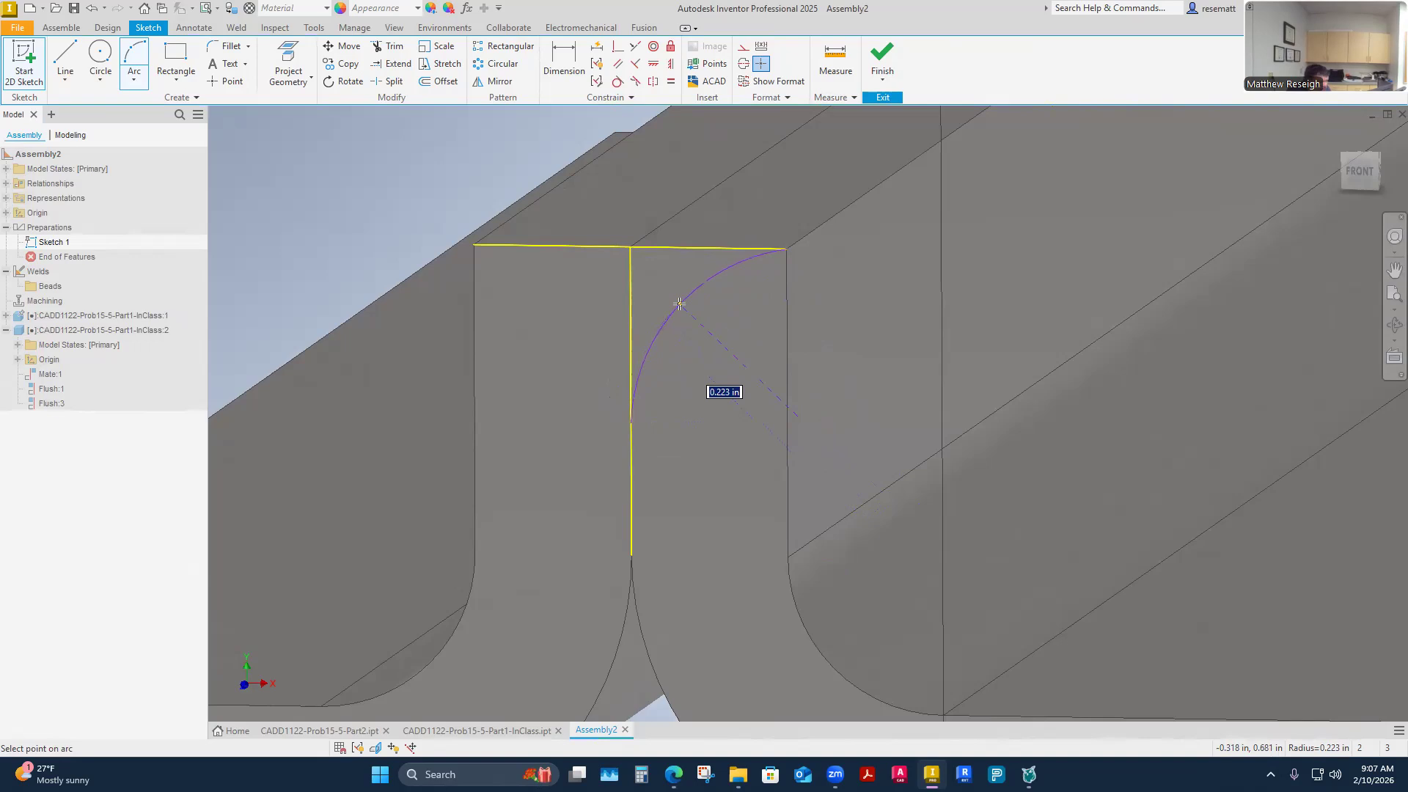
{"action": "type", "text": ".25"}
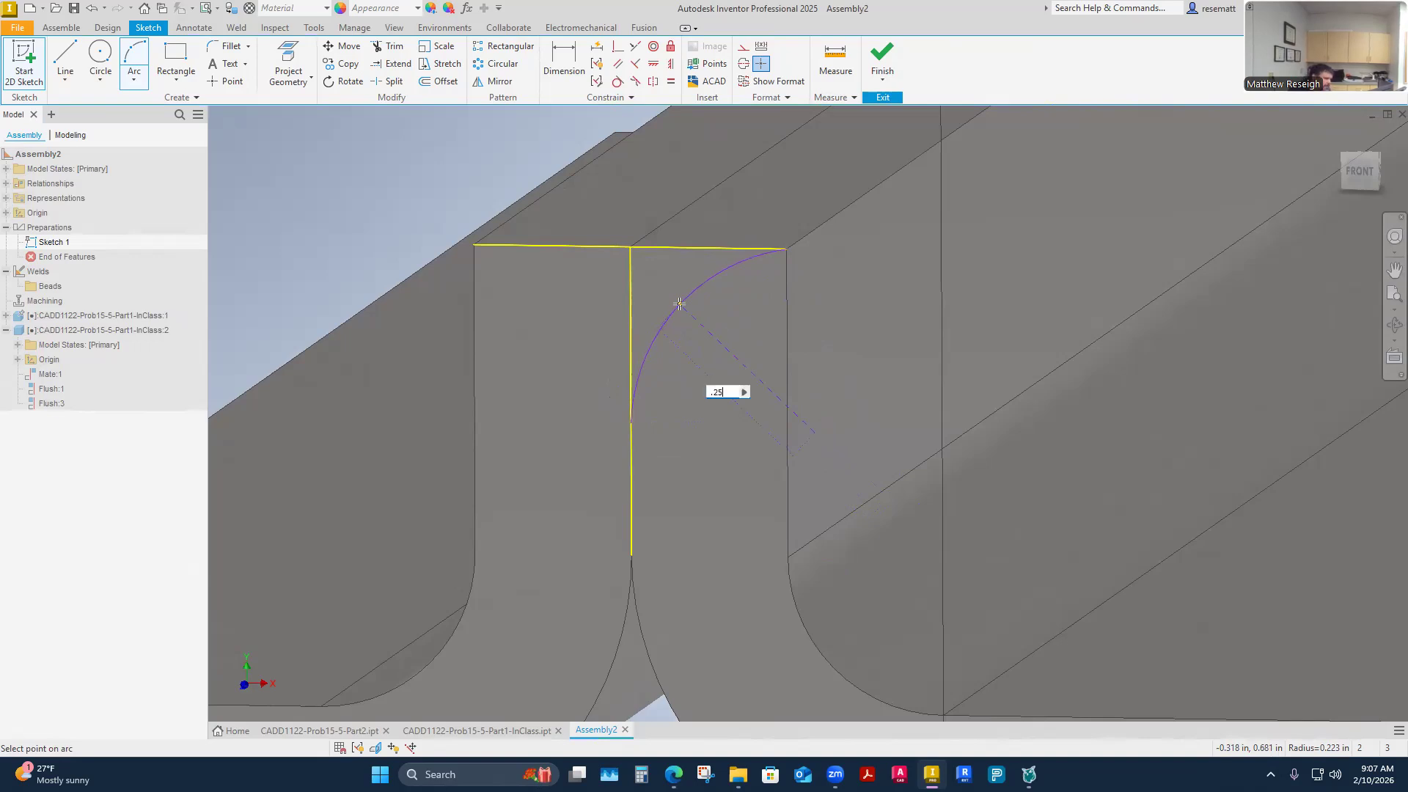
{"action": "key", "text": "Return"}
{"action": "middle_click_drag", "start_coordinate": [678, 304], "coordinate": [888, 427], "text": "shift"}
{"action": "key", "text": "Escape"}
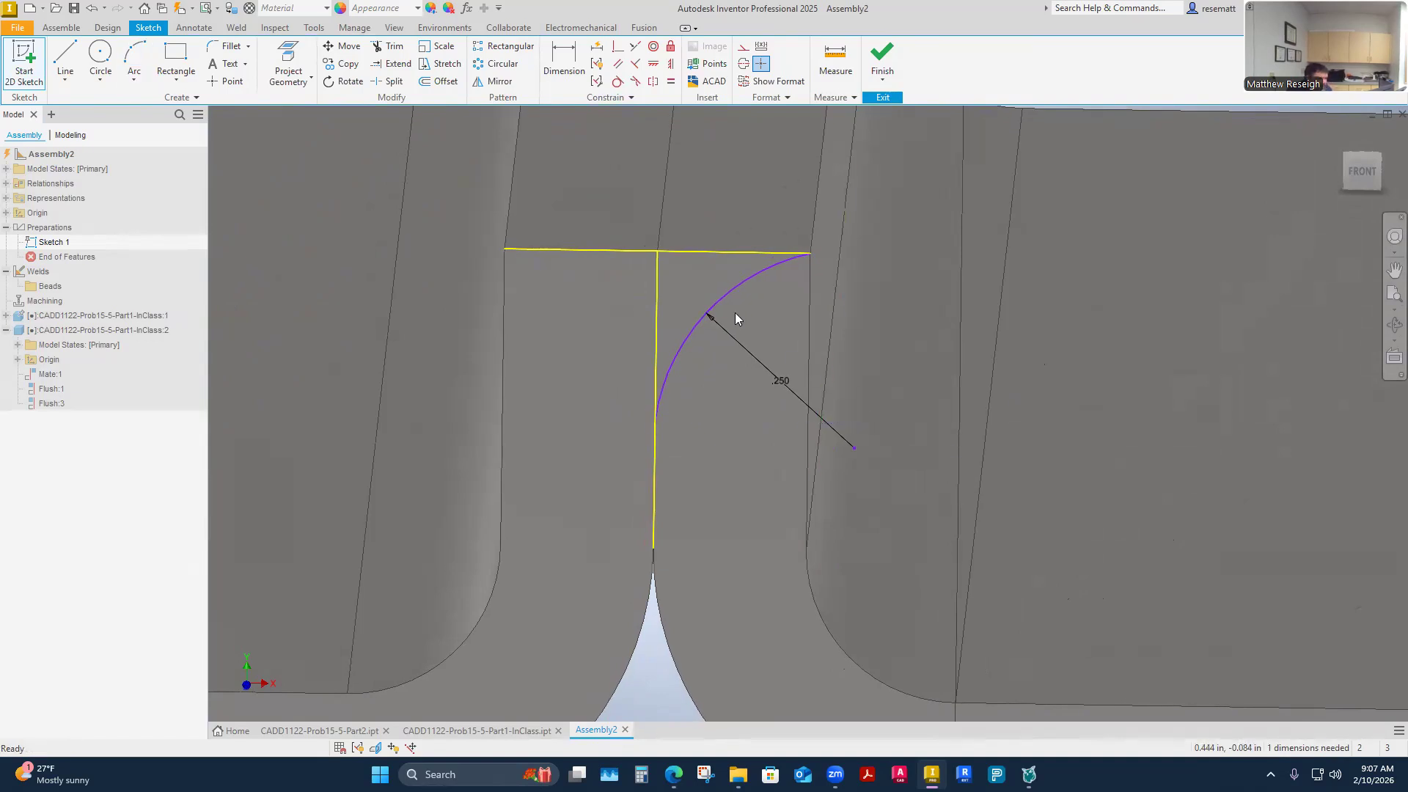
{"action": "left_click", "coordinate": [721, 299]}
{"action": "left_click_drag", "start_coordinate": [854, 447], "coordinate": [856, 388]}
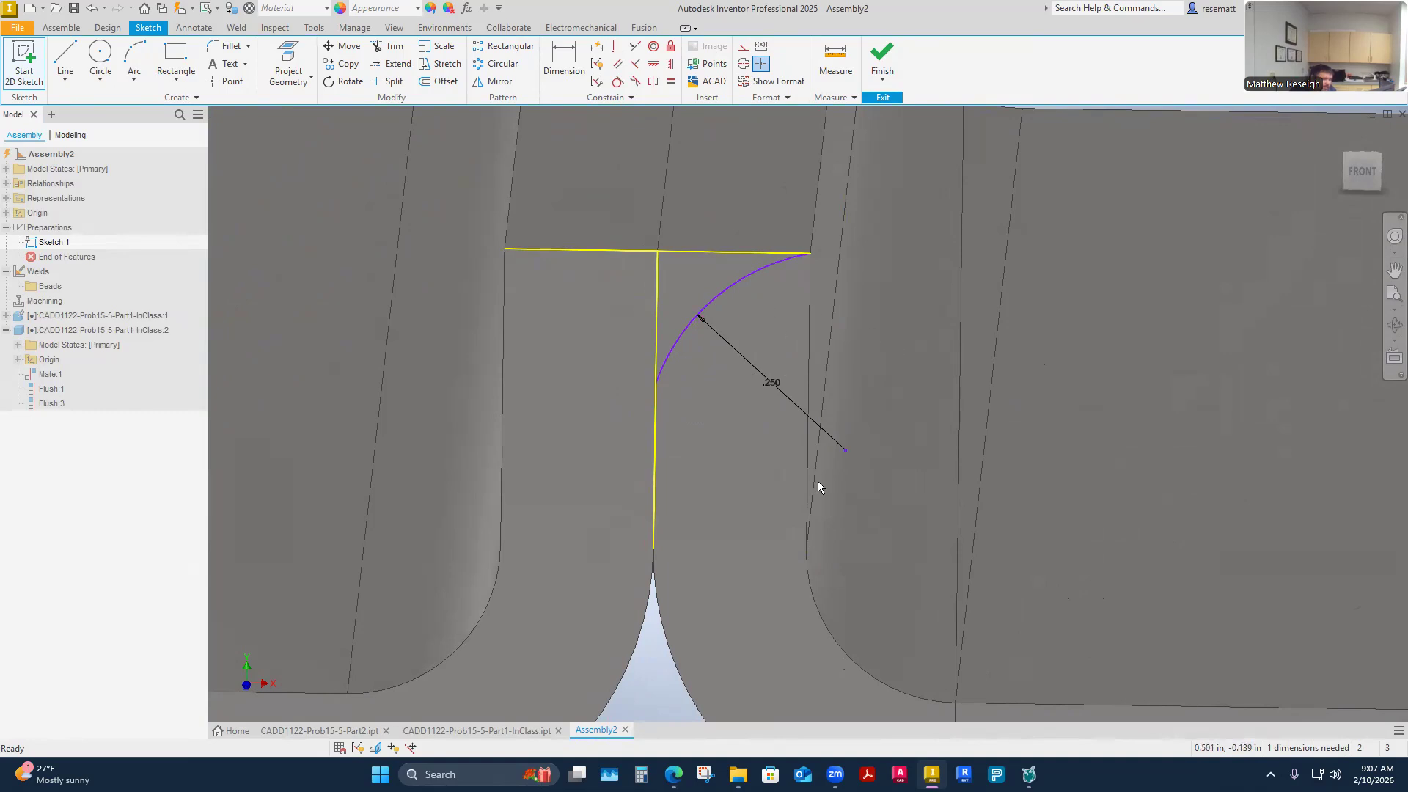
Switch to the browser and check the weld symbol on the completed Prob 15-5 drawing
{"action": "mouse_move", "coordinate": [673, 774]}
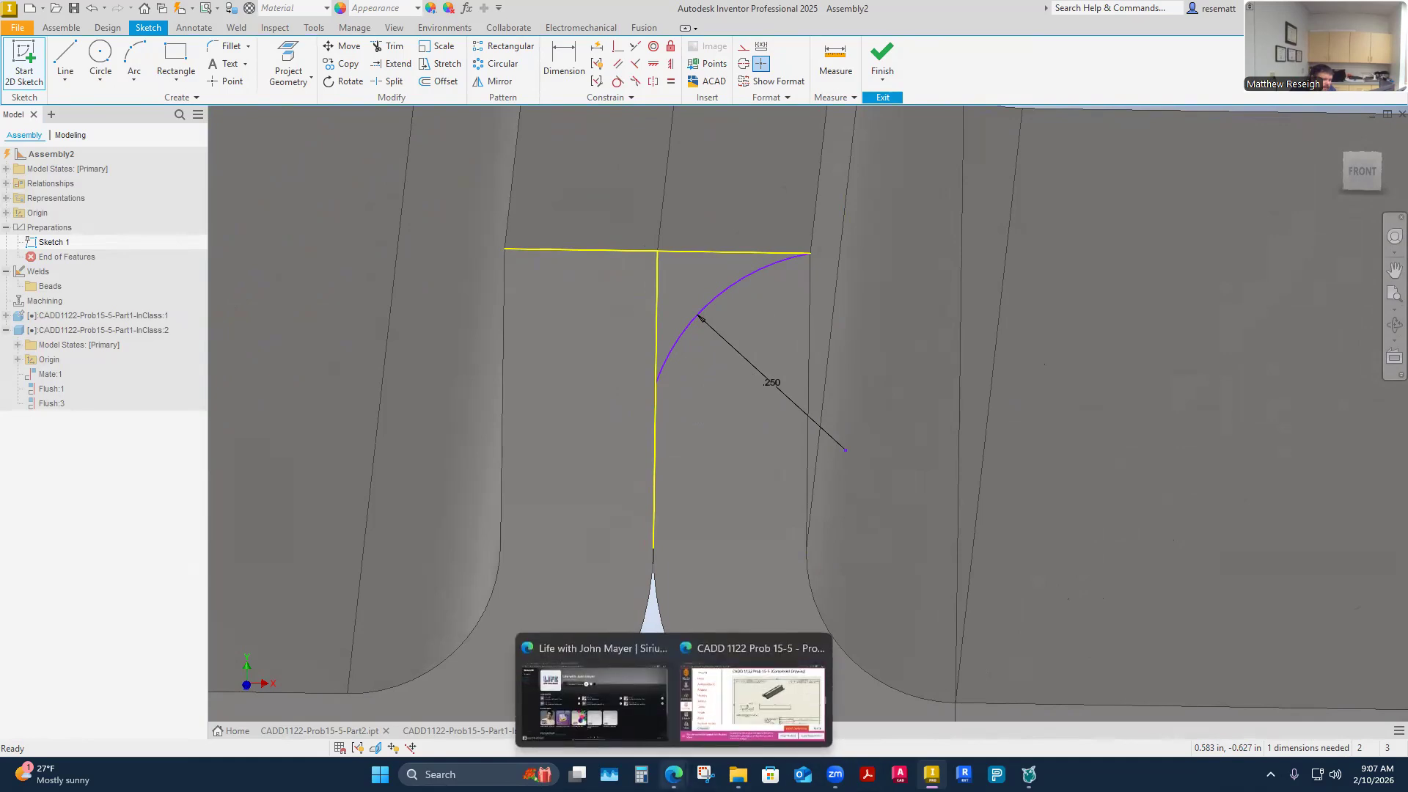
{"action": "left_click", "coordinate": [754, 679]}
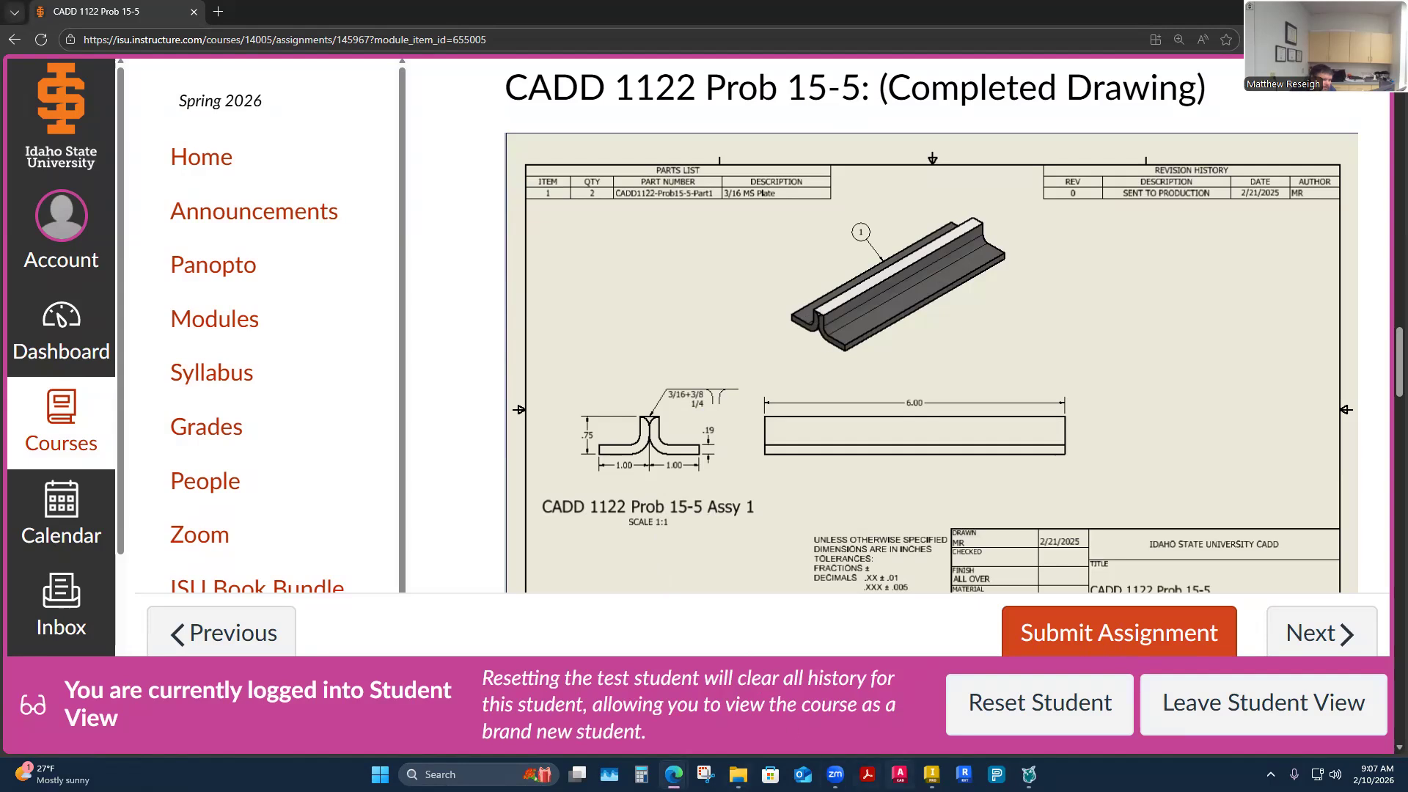
Switch back to Inventor and dimension the vertical depth from the right leg's top edge to the arc's lower end at 0.25 in
{"action": "left_click", "coordinate": [931, 774]}
{"action": "key", "text": "d"}
{"action": "left_click", "coordinate": [656, 381]}
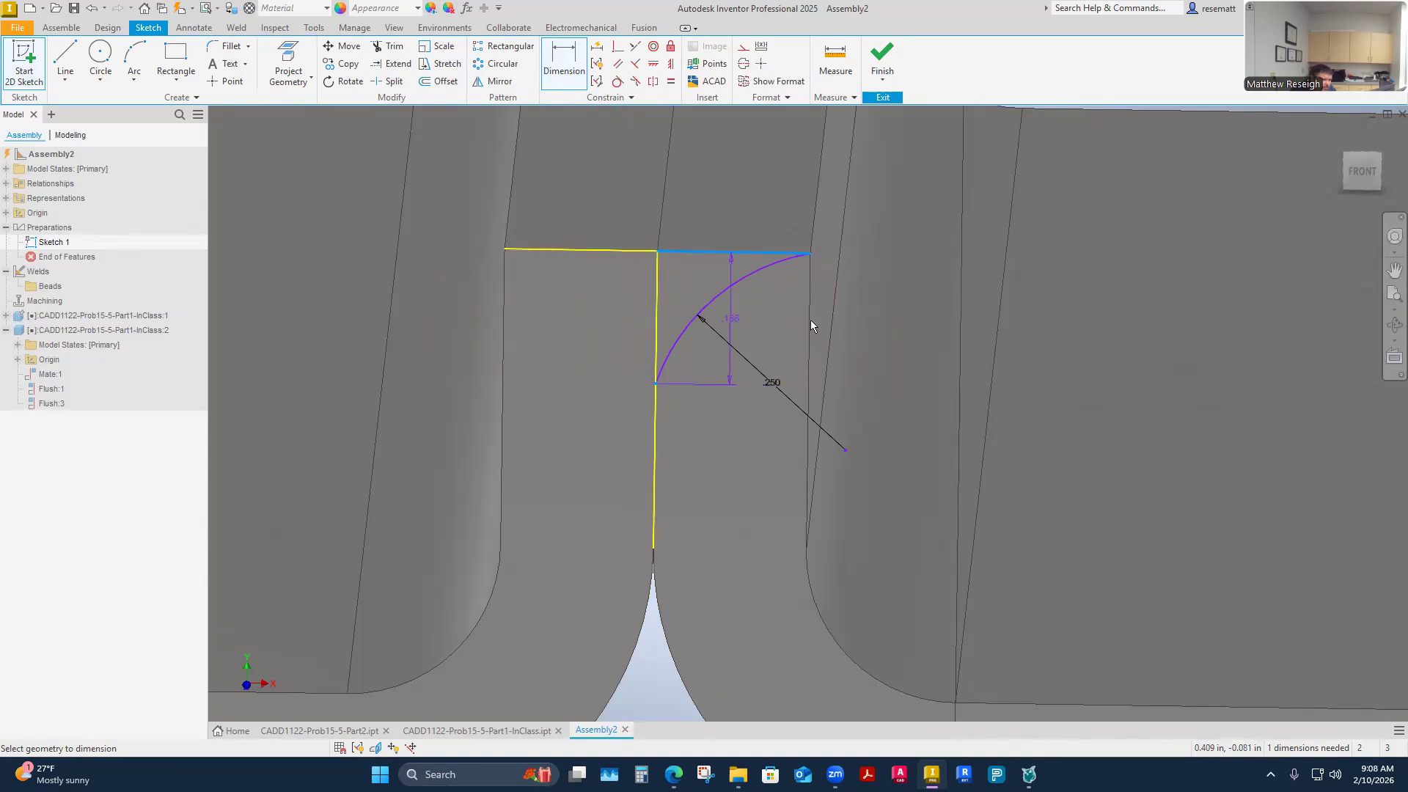
{"action": "left_click", "coordinate": [871, 320]}
{"action": "type", "text": ".25"}
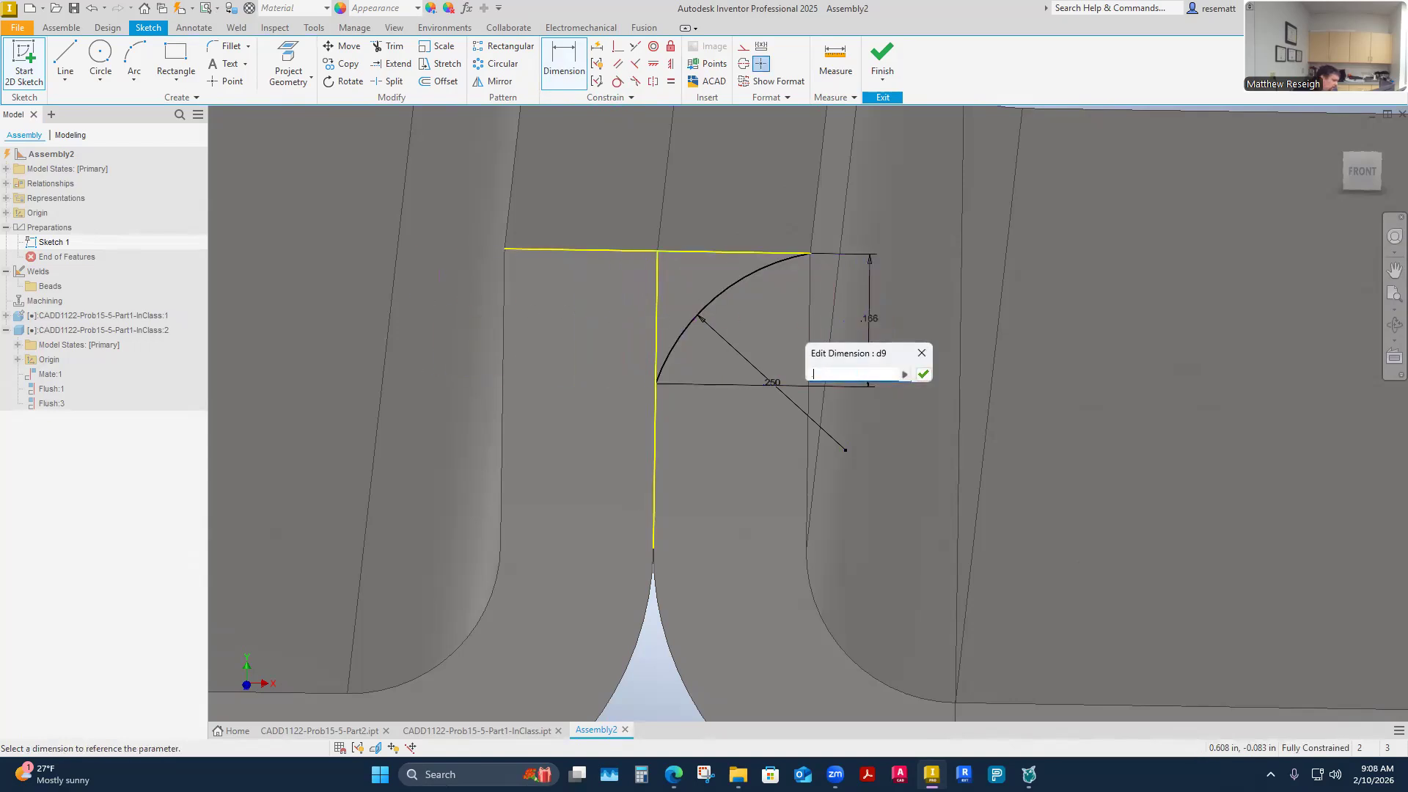
{"action": "key", "text": "Return"}
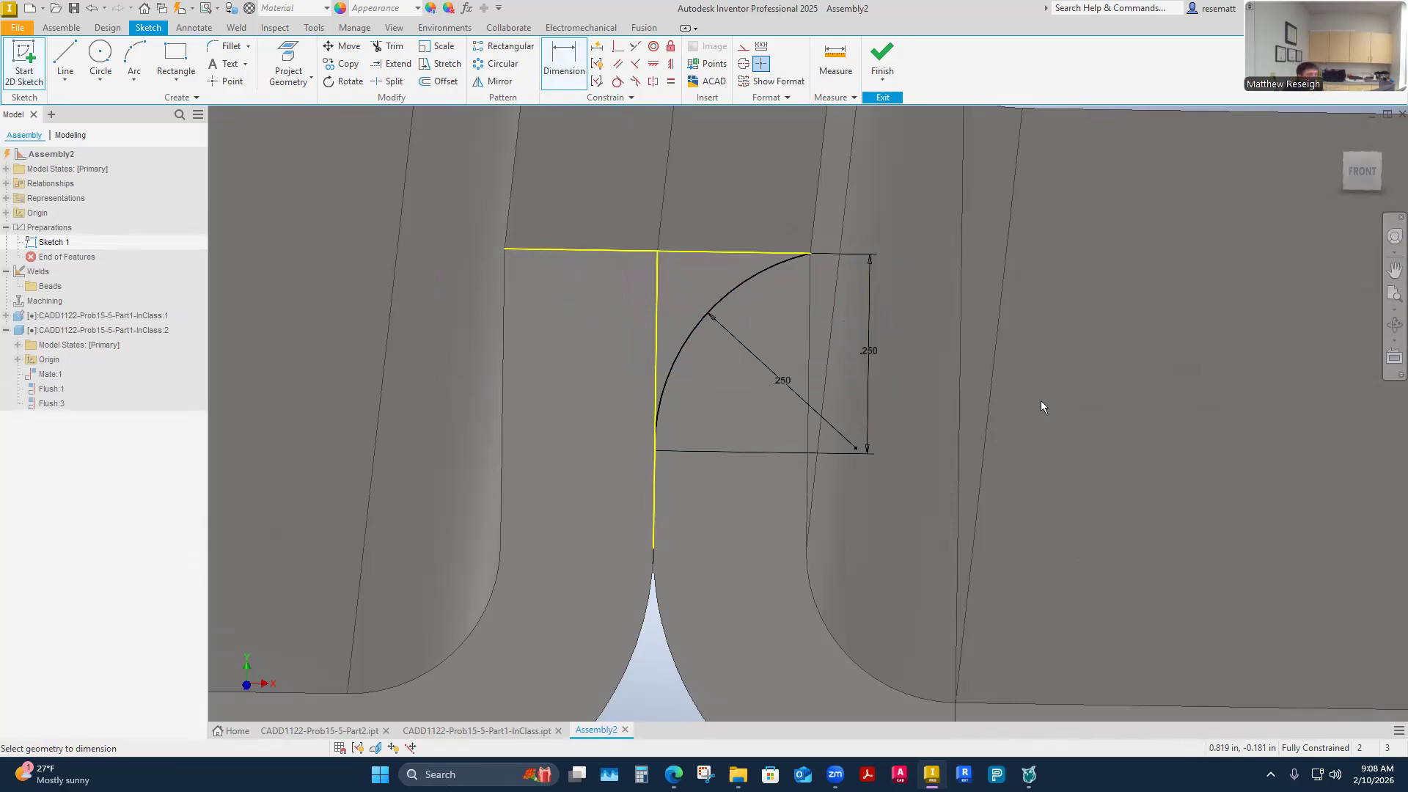
{"action": "scroll", "coordinate": [917, 345], "scroll_direction": "up", "scroll_amount": 2}
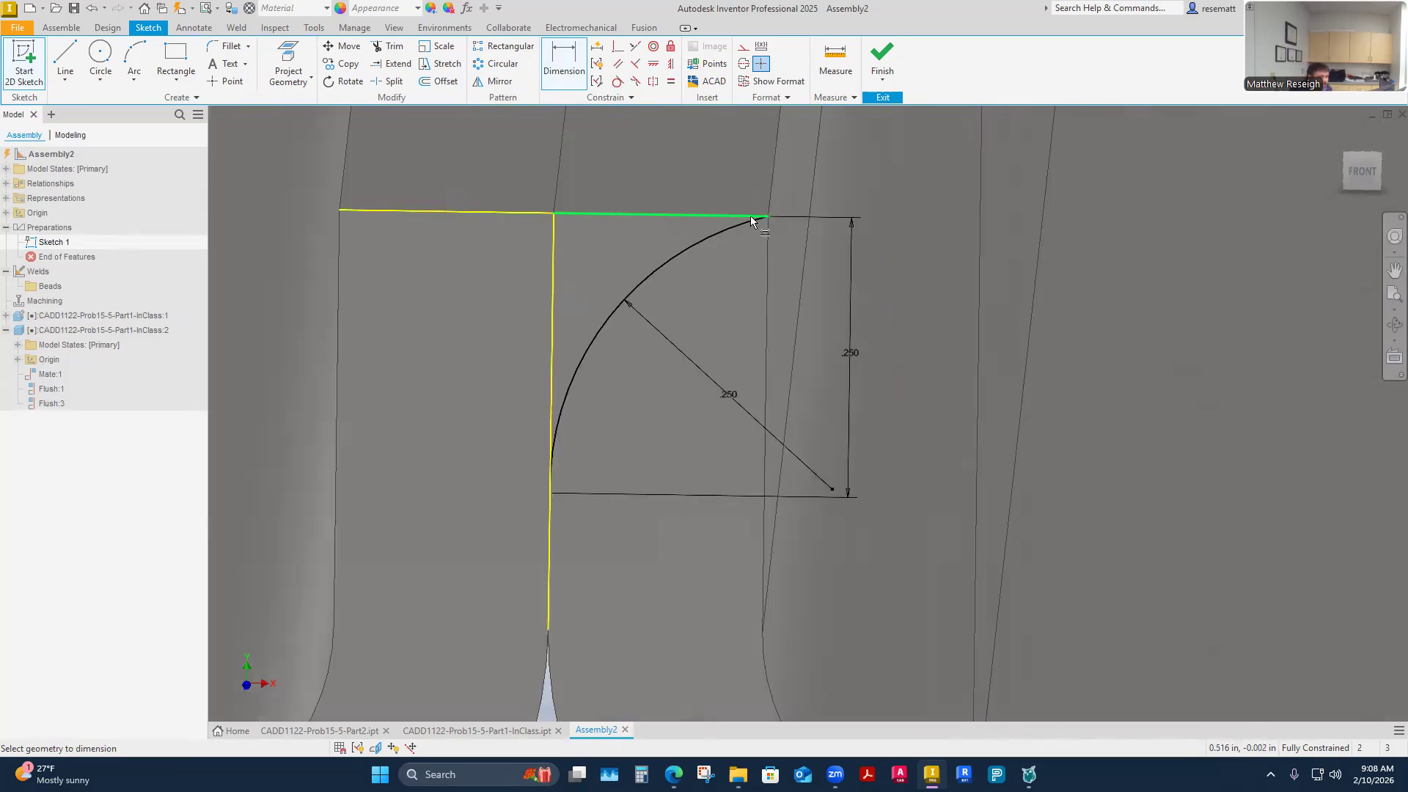
{"action": "key", "text": "Escape"}
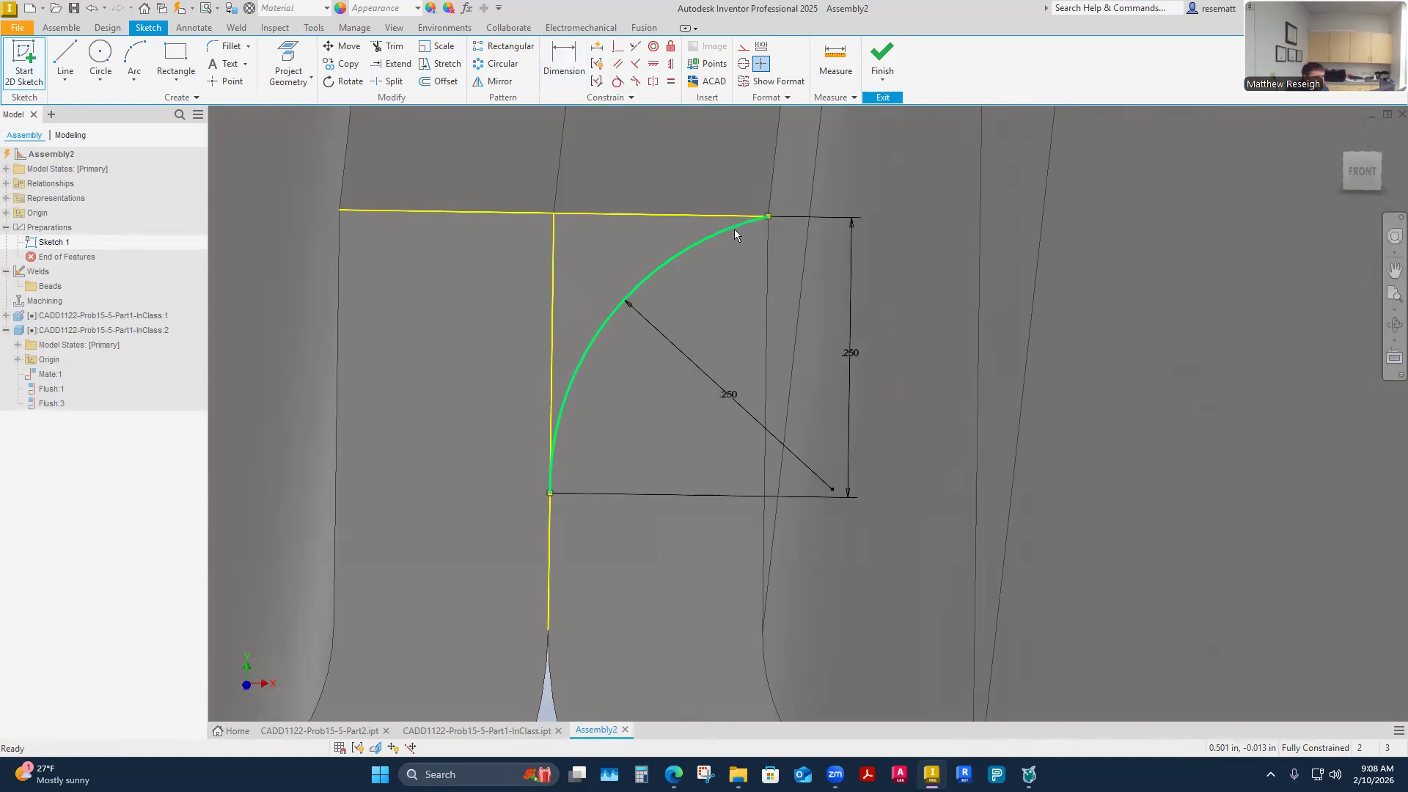
{"action": "left_click", "coordinate": [760, 219]}
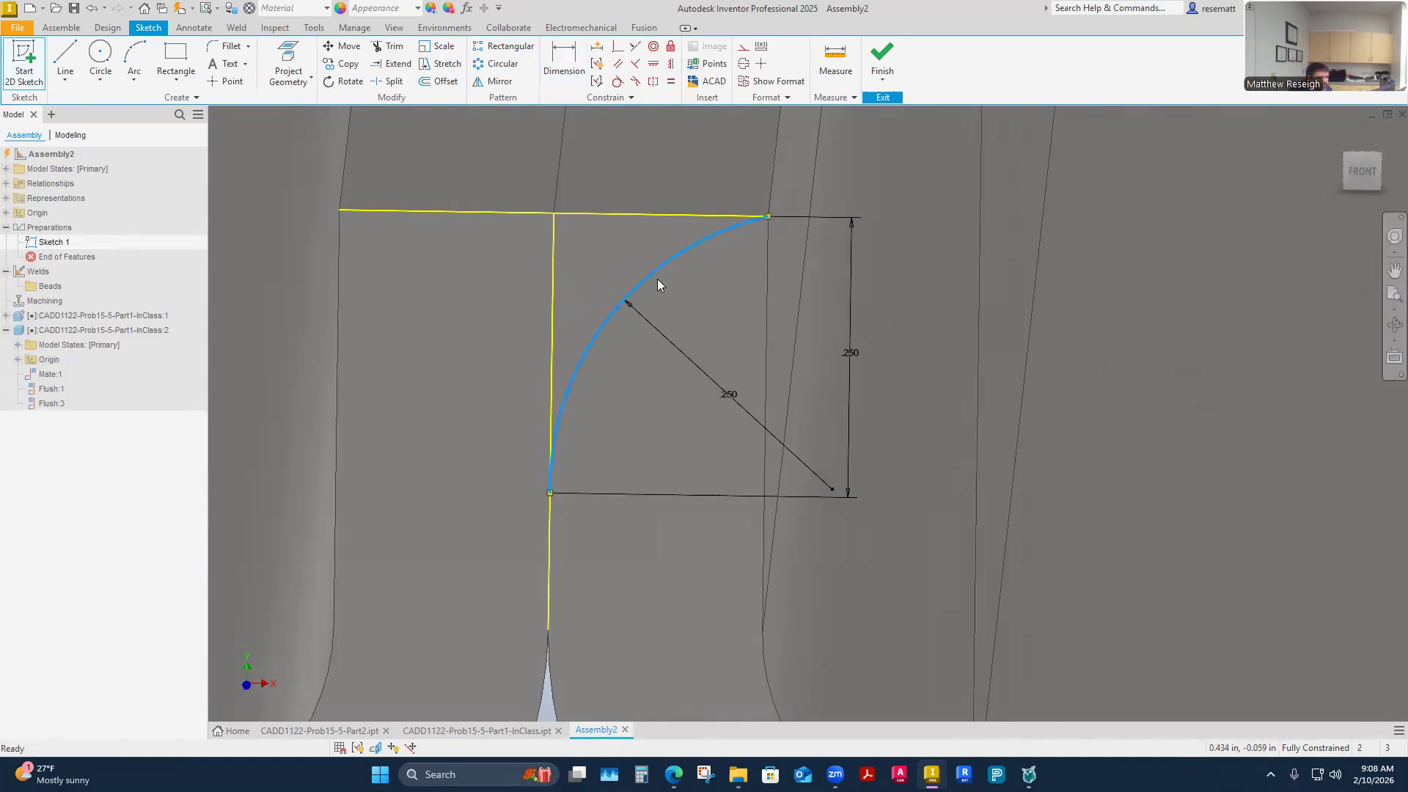
Undo the depth dimension and the groove arc in the preparation sketch
{"action": "left_click", "coordinate": [94, 10]}
{"action": "left_click", "coordinate": [95, 11]}
{"action": "left_click", "coordinate": [94, 10]}
{"action": "left_click", "coordinate": [94, 10]}
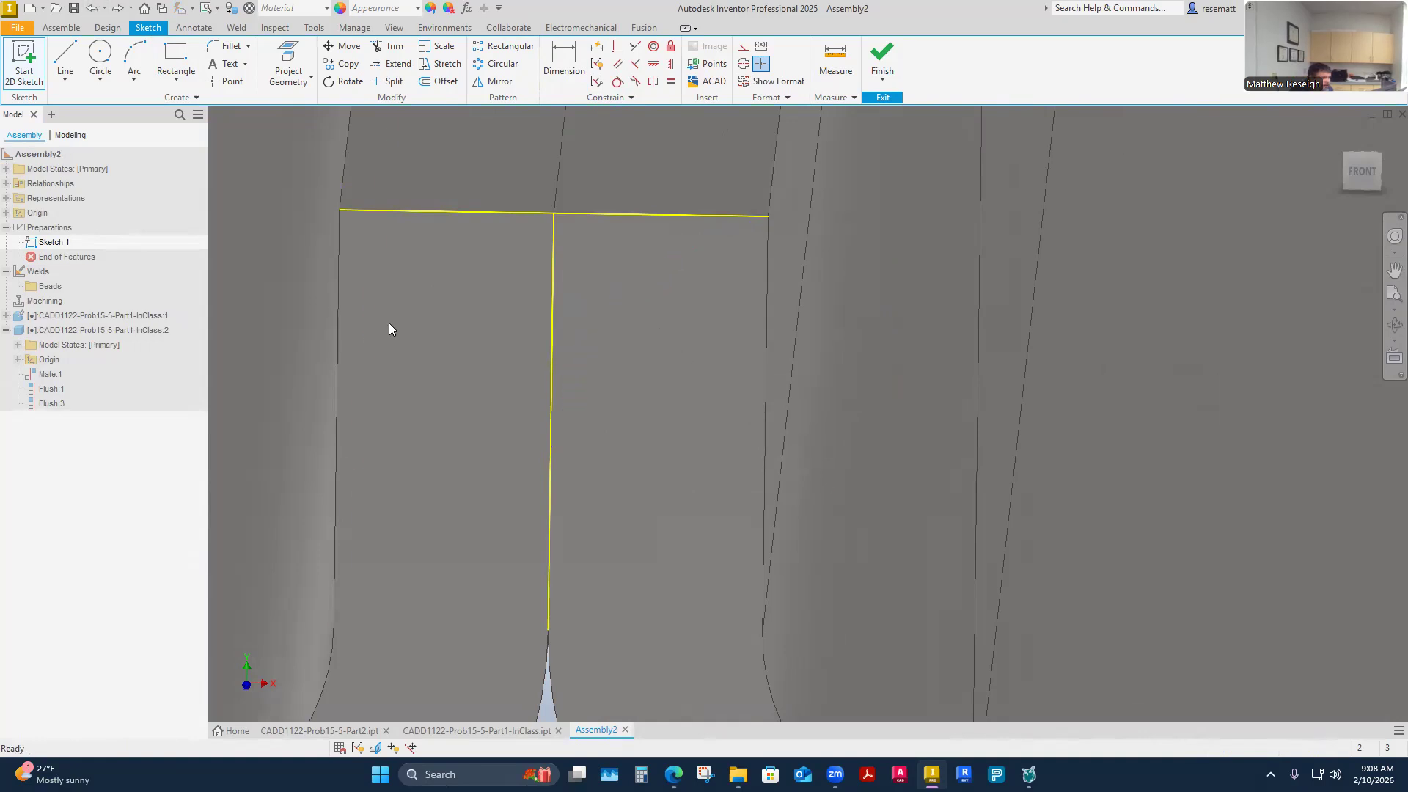
Sketch a three-point arc of 0.25 in radius from the seam to the right leg's outer top corner
{"action": "left_click", "coordinate": [133, 82]}
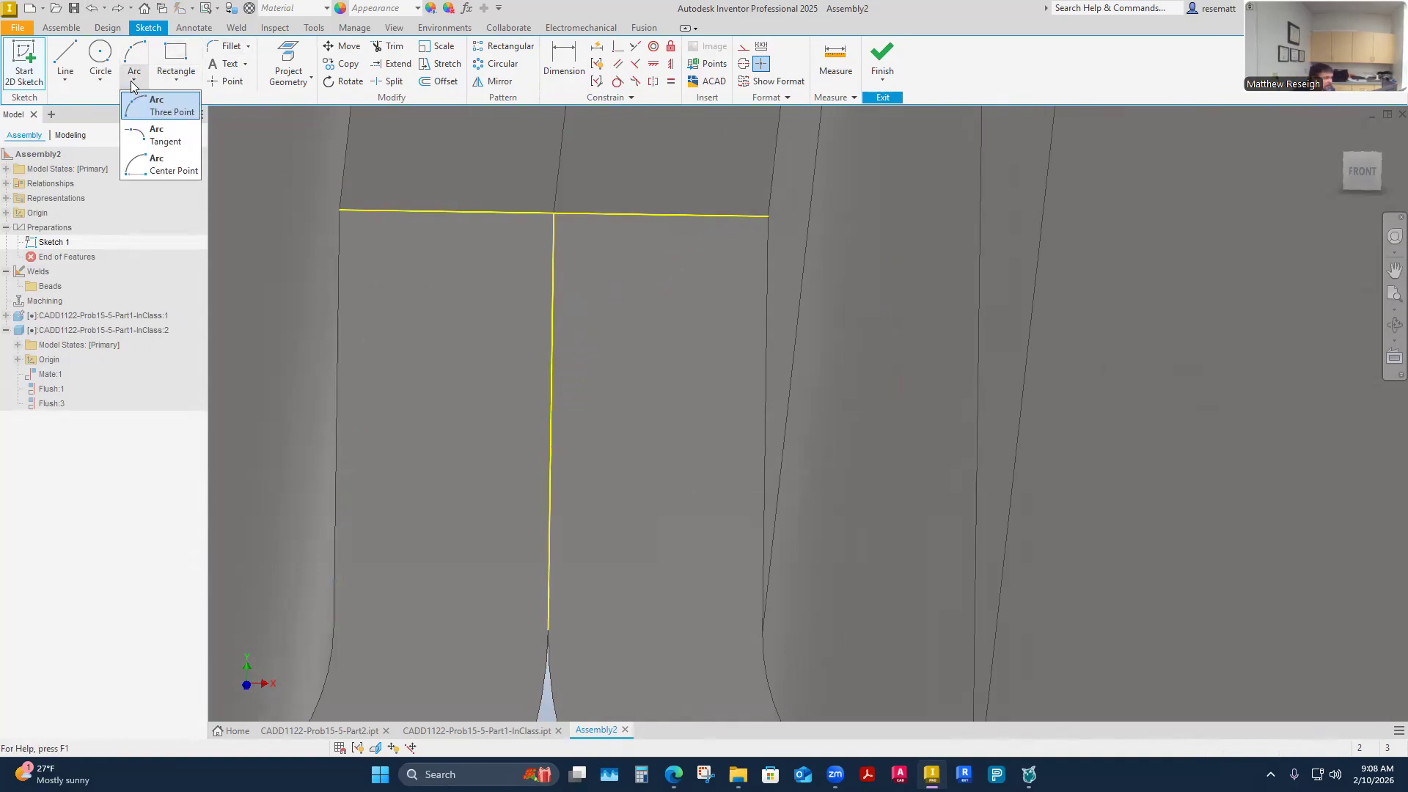
{"action": "left_click", "coordinate": [164, 108]}
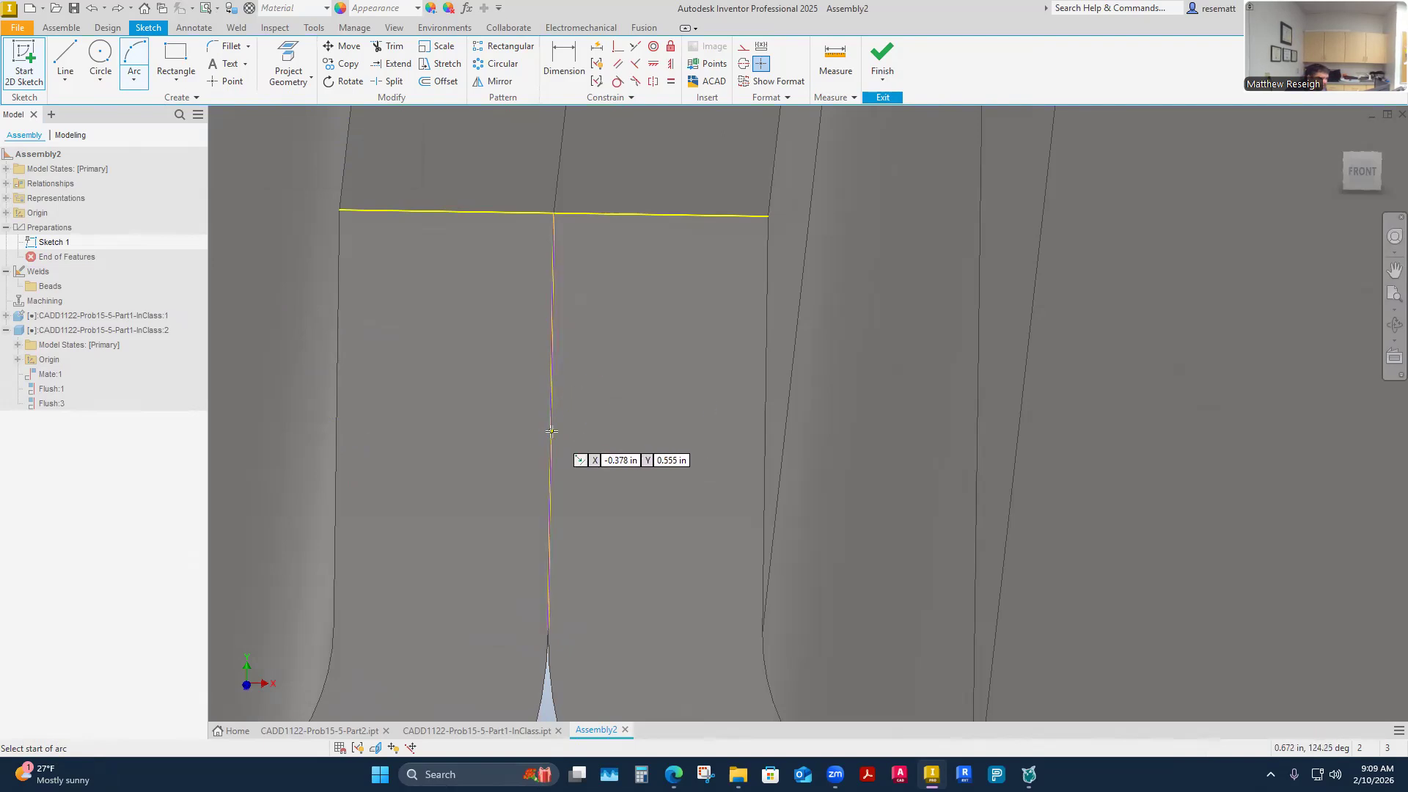
{"action": "left_click", "coordinate": [551, 470]}
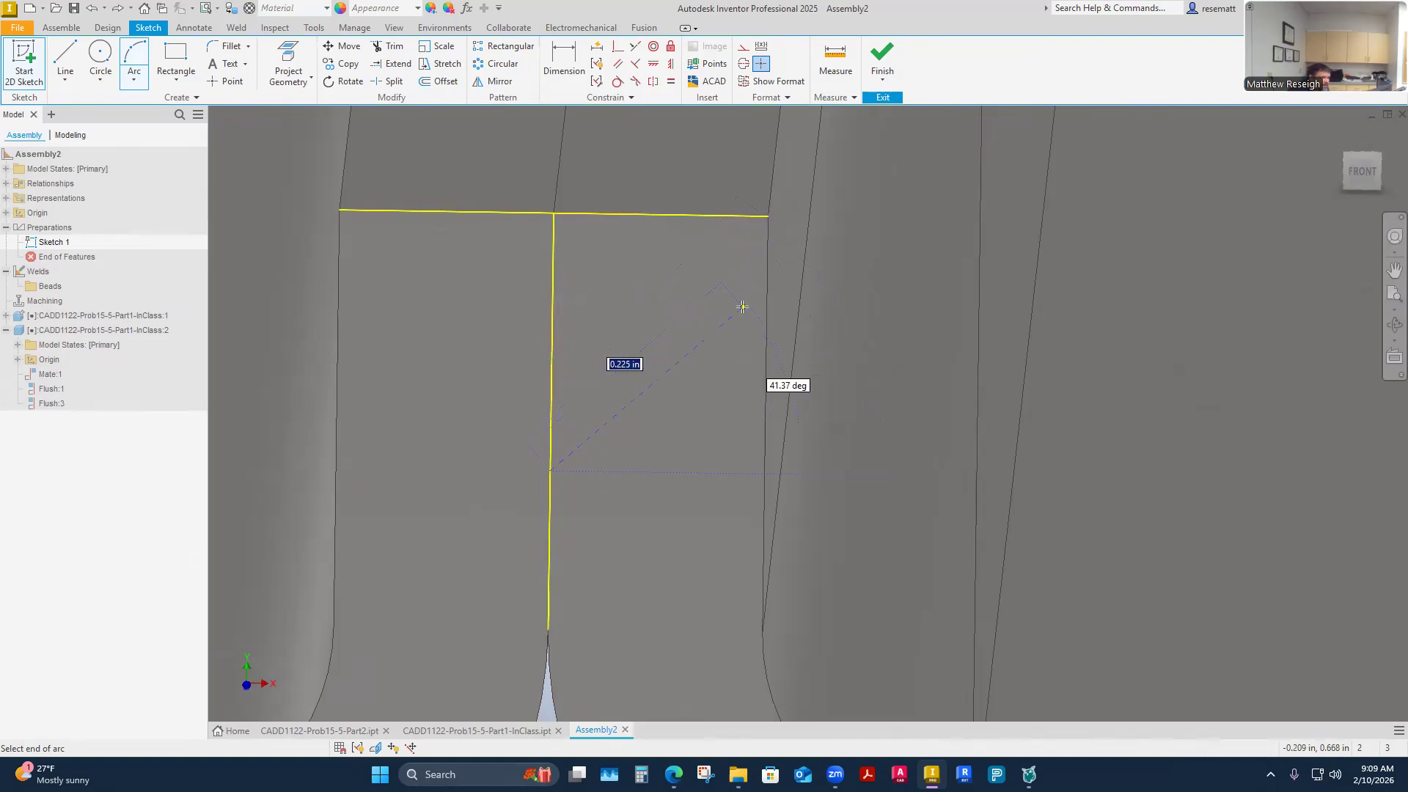
{"action": "left_click", "coordinate": [766, 216]}
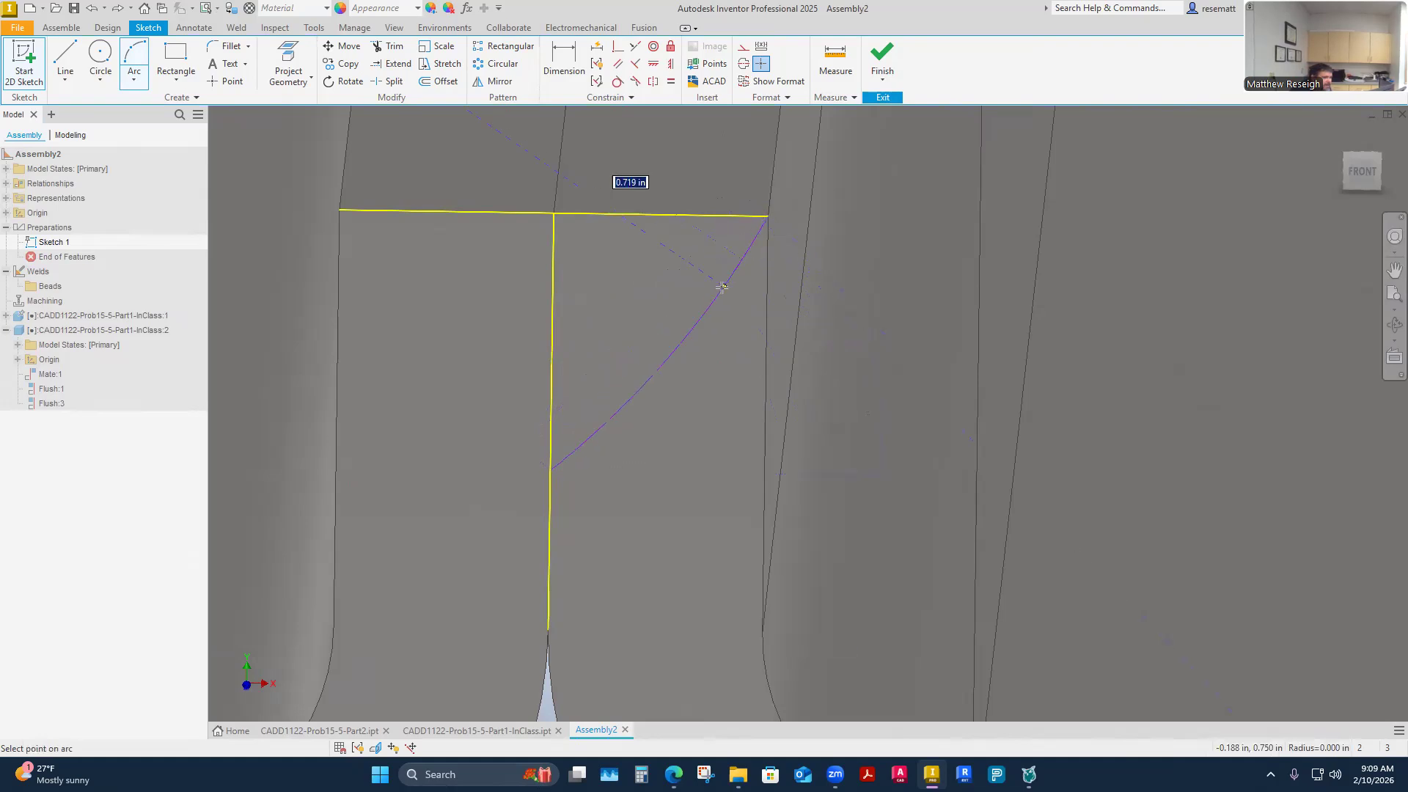
{"action": "type", "text": ".2"}
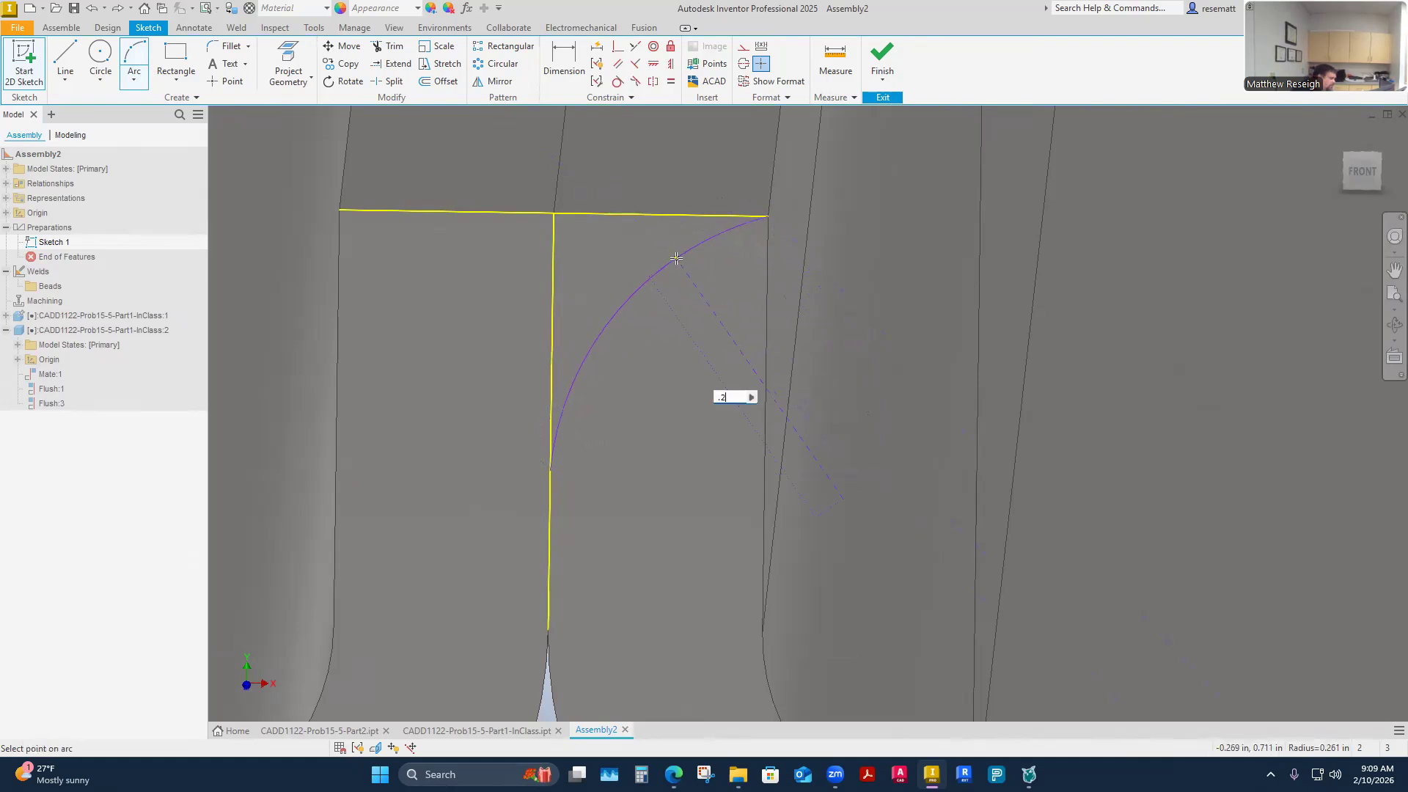
{"action": "type", "text": "5"}
{"action": "key", "text": "Return"}
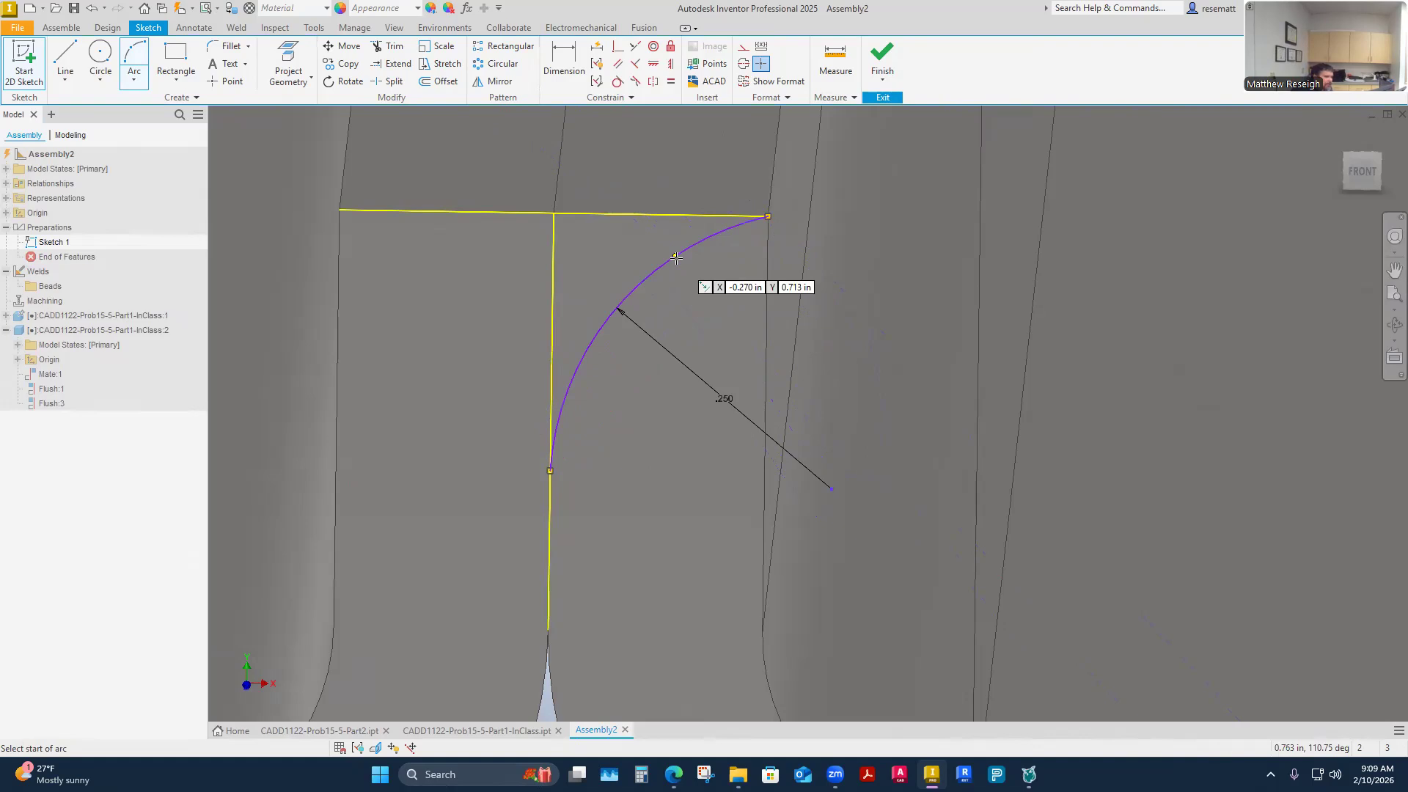
Dimension the depth from the right leg's top edge to the arc's lower end on the seam at 0.25 in
{"action": "left_click", "coordinate": [564, 58]}
{"action": "left_click", "coordinate": [588, 213]}
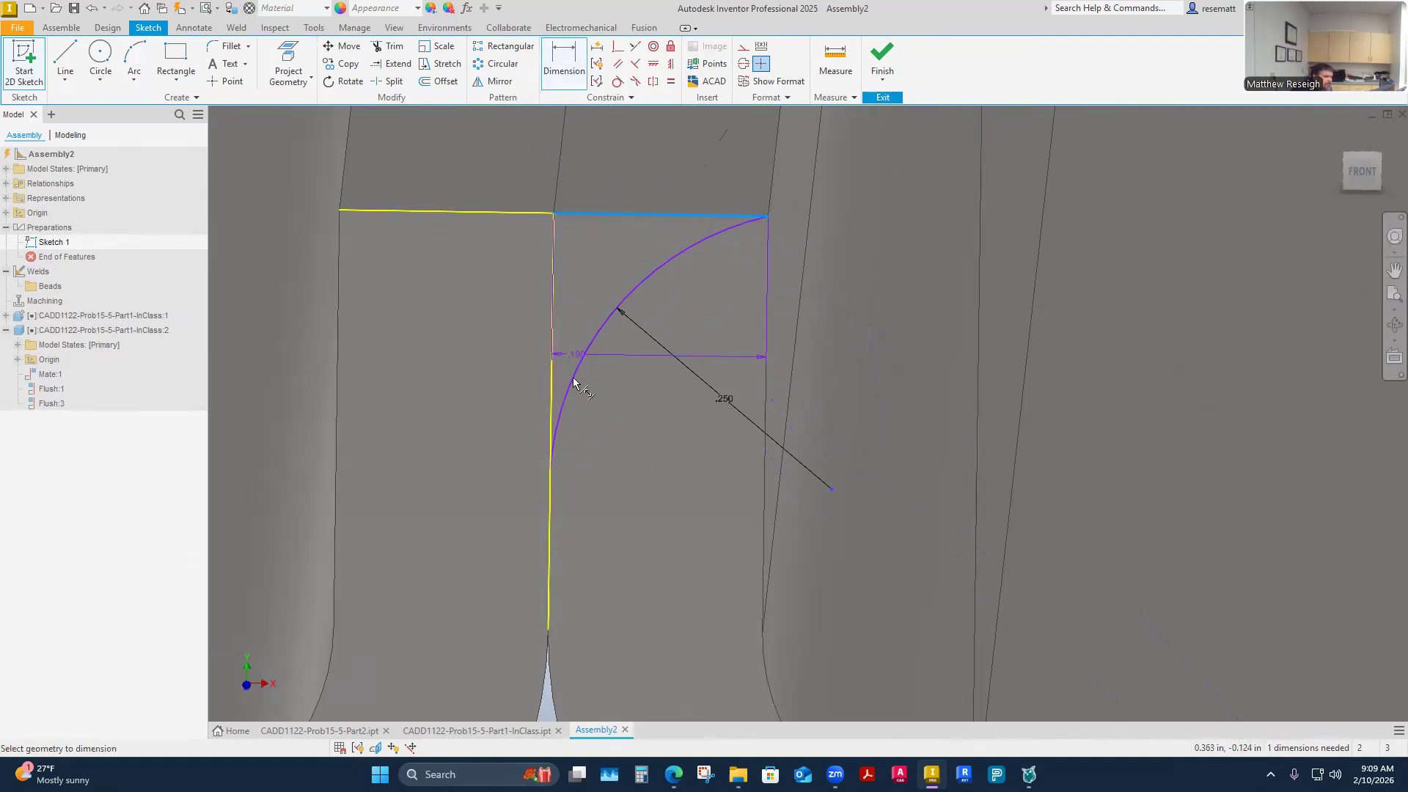
{"action": "left_click", "coordinate": [550, 472]}
{"action": "left_click", "coordinate": [848, 355]}
{"action": "type", "text": ".25"}
{"action": "key", "text": "Return"}
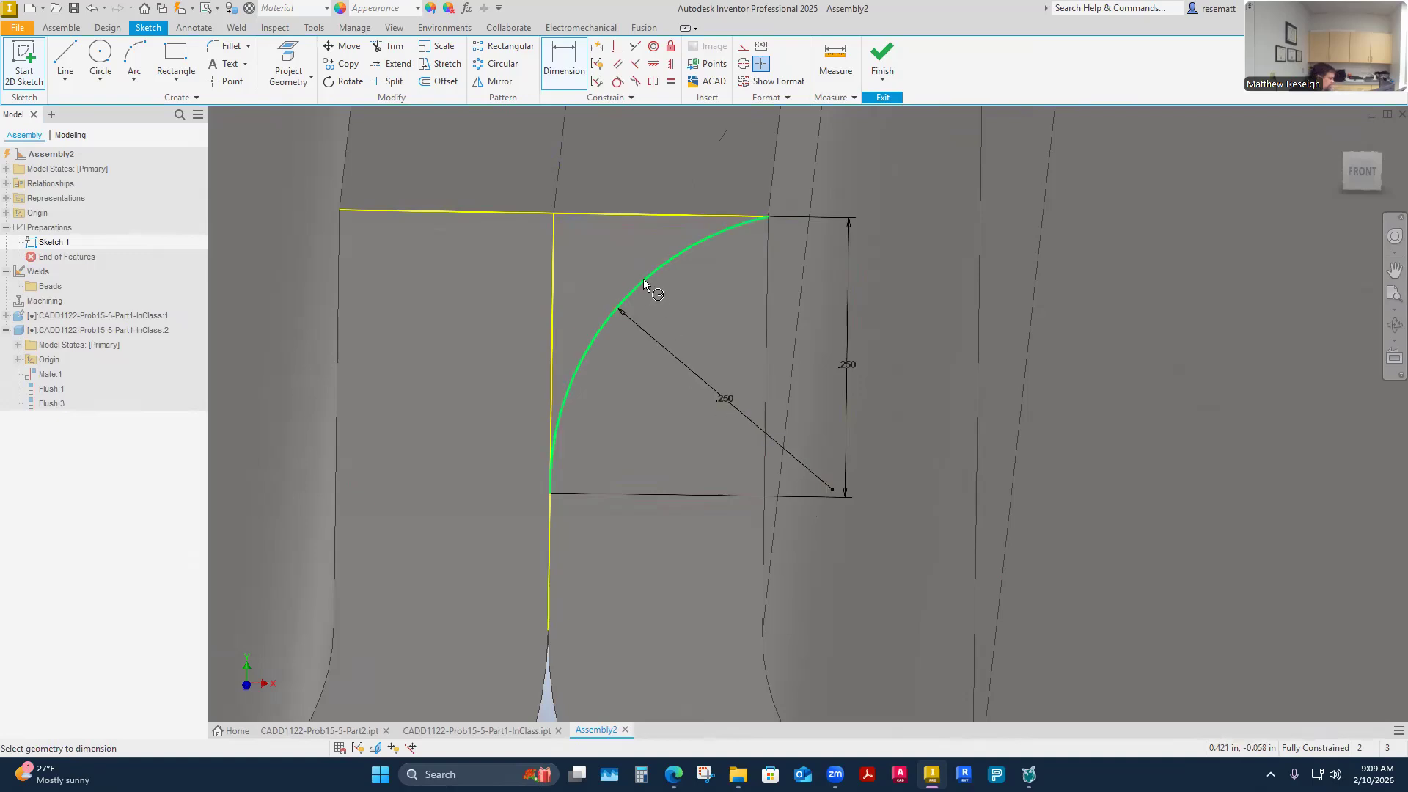
{"action": "key", "text": "Escape"}
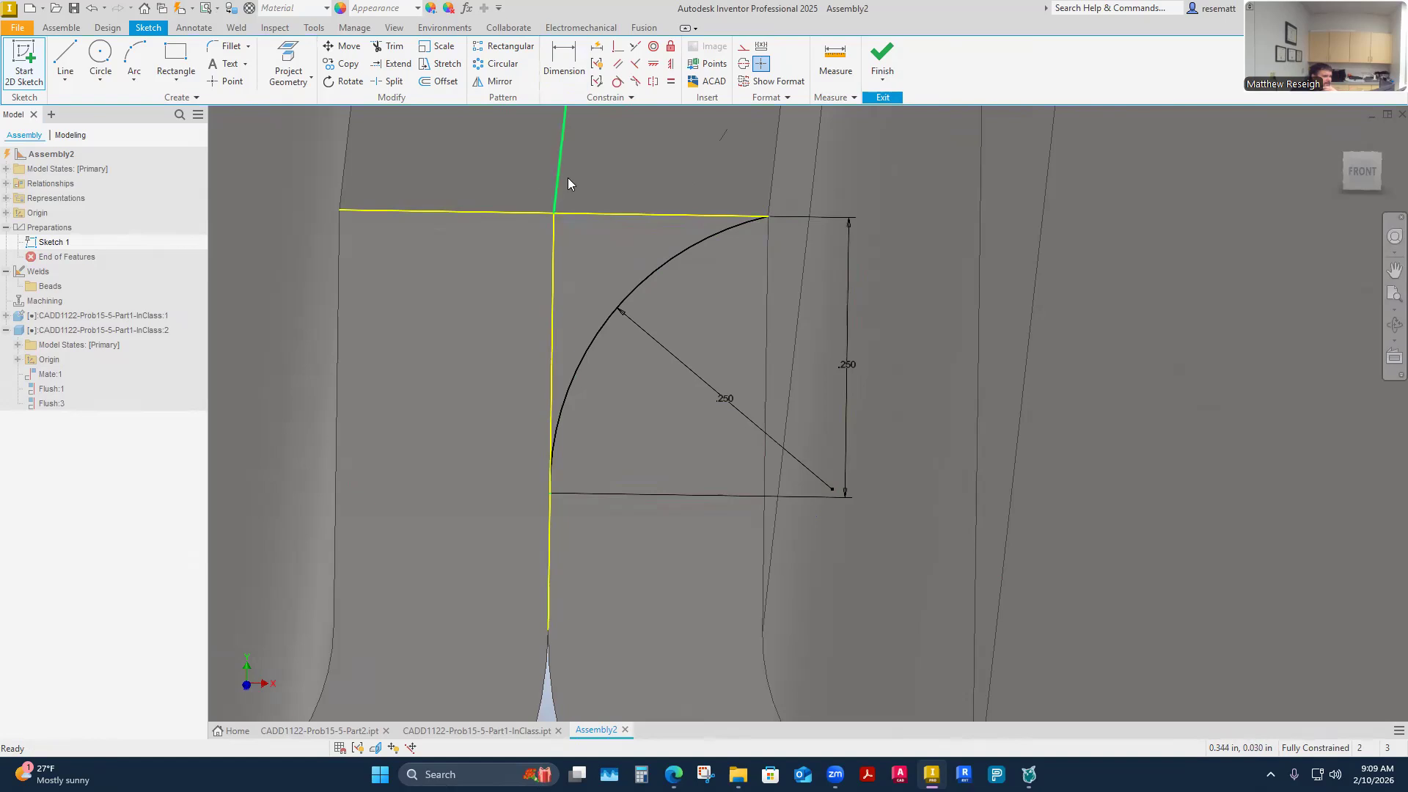
Mirror the groove arc about the vertical seam line onto the left leg
{"action": "scroll", "coordinate": [616, 323], "scroll_direction": "up", "scroll_amount": 5}
{"action": "scroll", "coordinate": [615, 323], "scroll_direction": "down", "scroll_amount": 5}
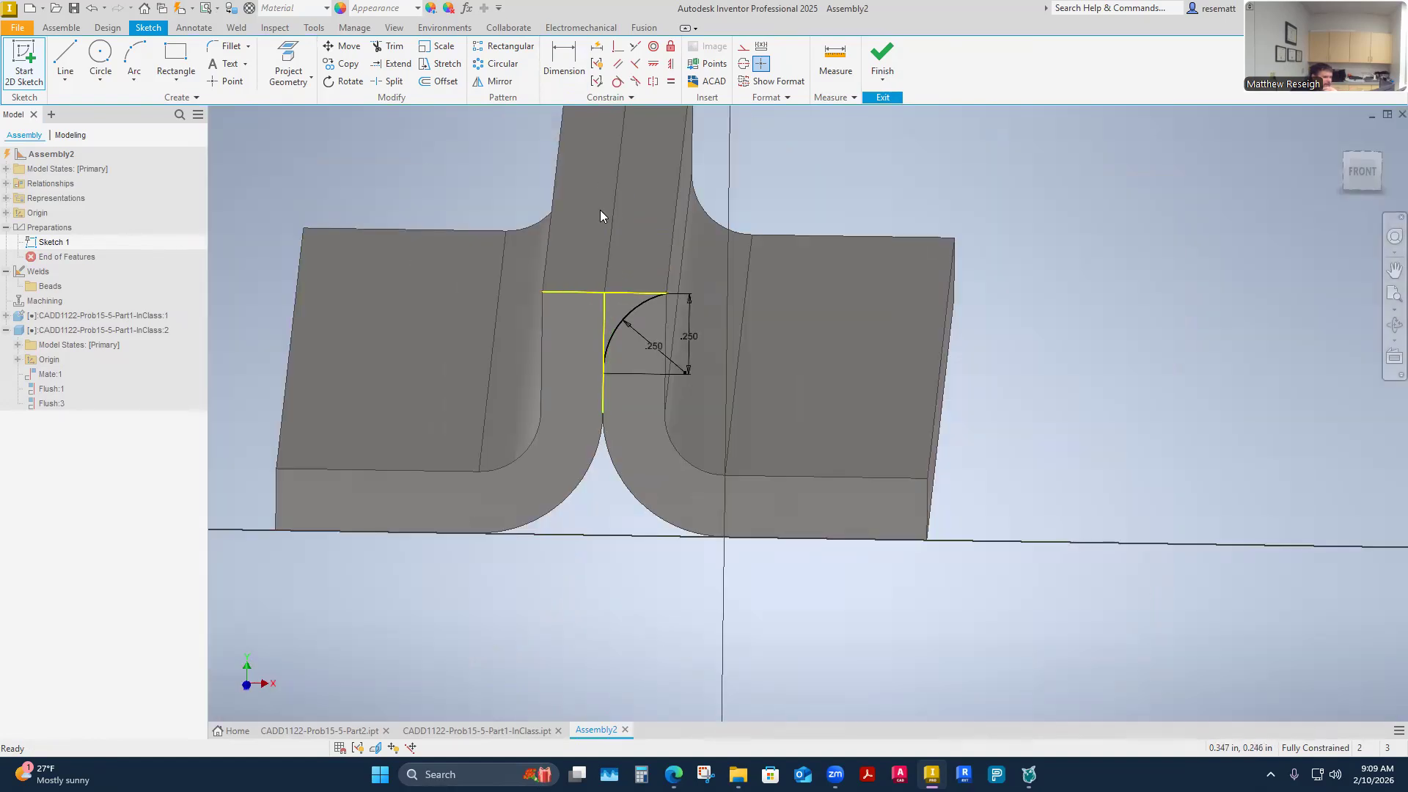
{"action": "scroll", "coordinate": [614, 292], "scroll_direction": "up", "scroll_amount": 4}
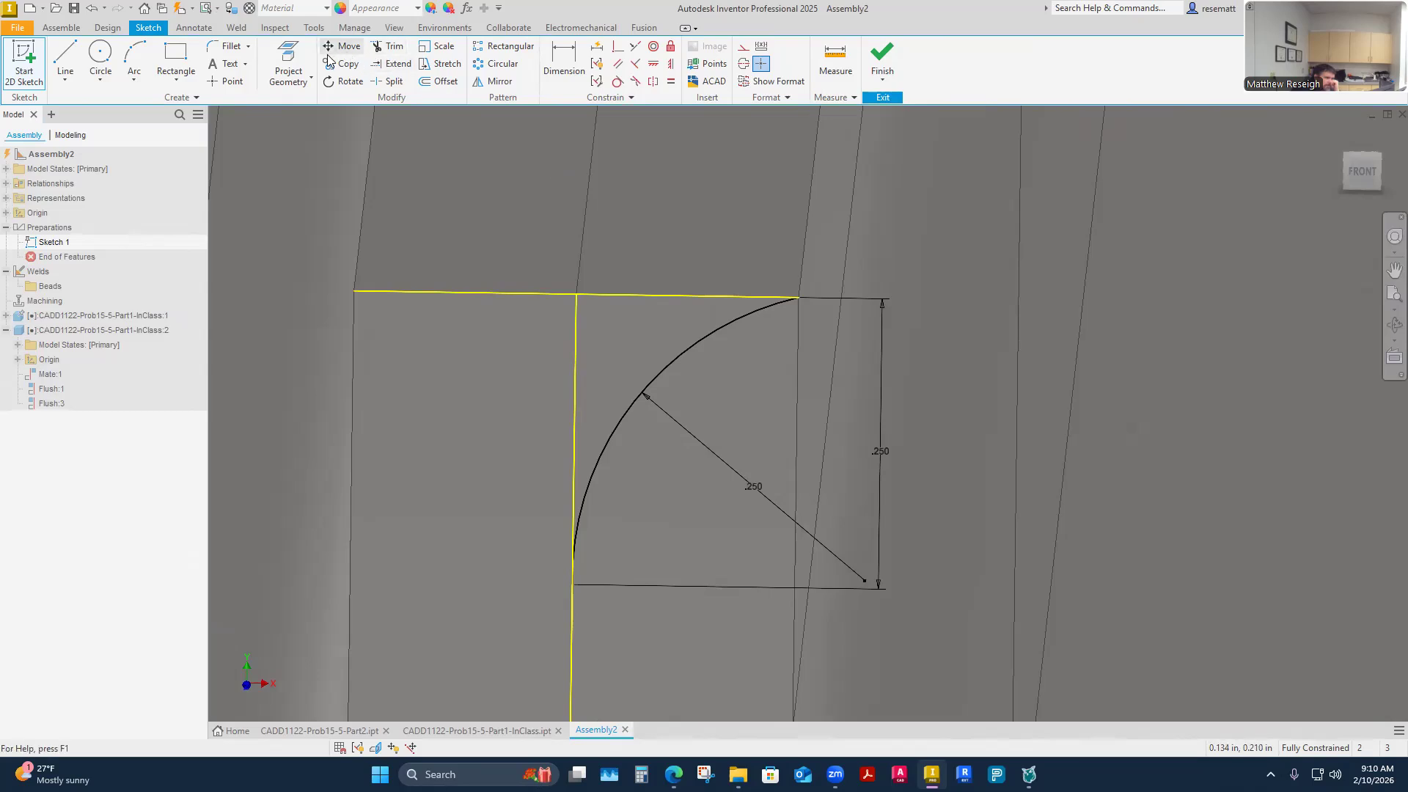
{"action": "left_click", "coordinate": [496, 81]}
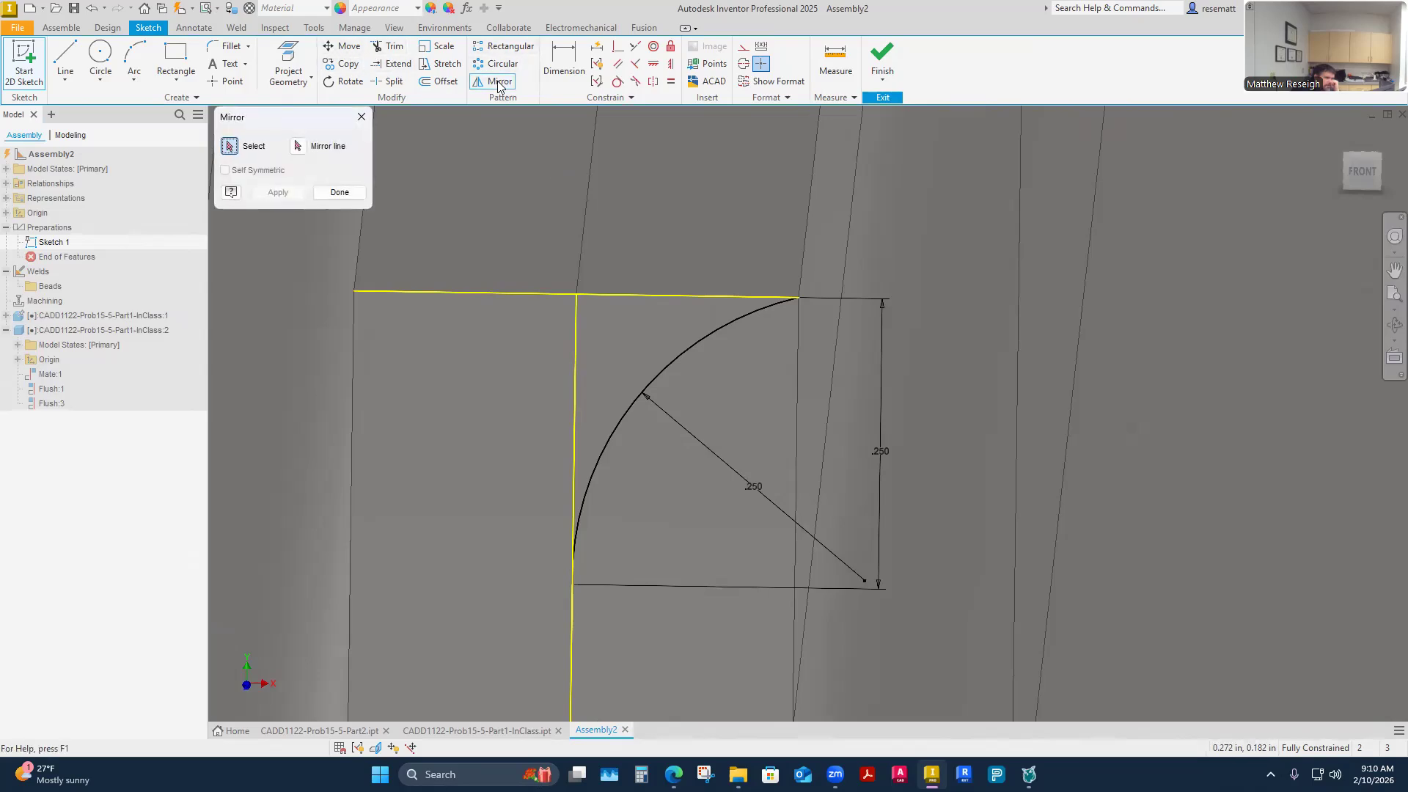
{"action": "left_click", "coordinate": [676, 362]}
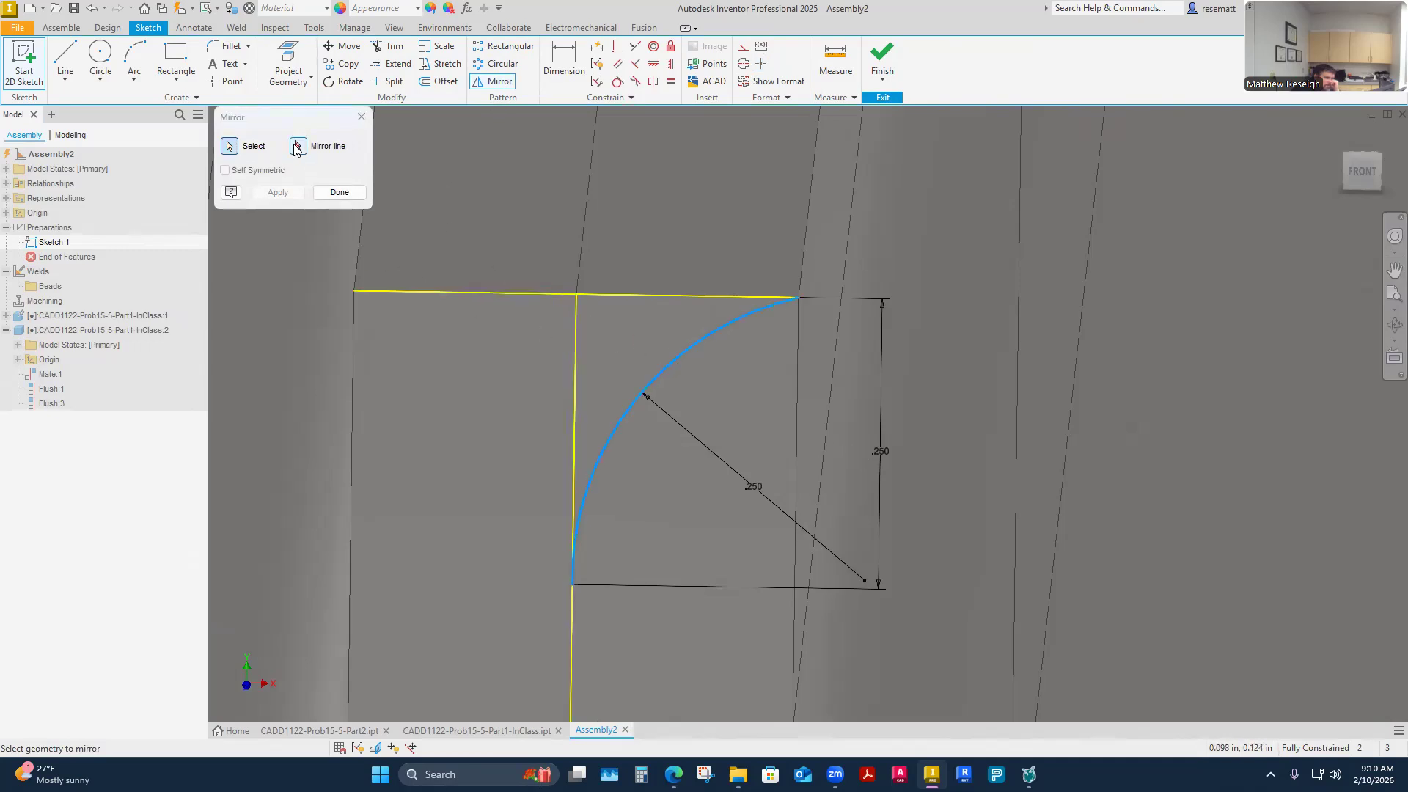
{"action": "left_click", "coordinate": [294, 144]}
{"action": "left_click", "coordinate": [575, 354]}
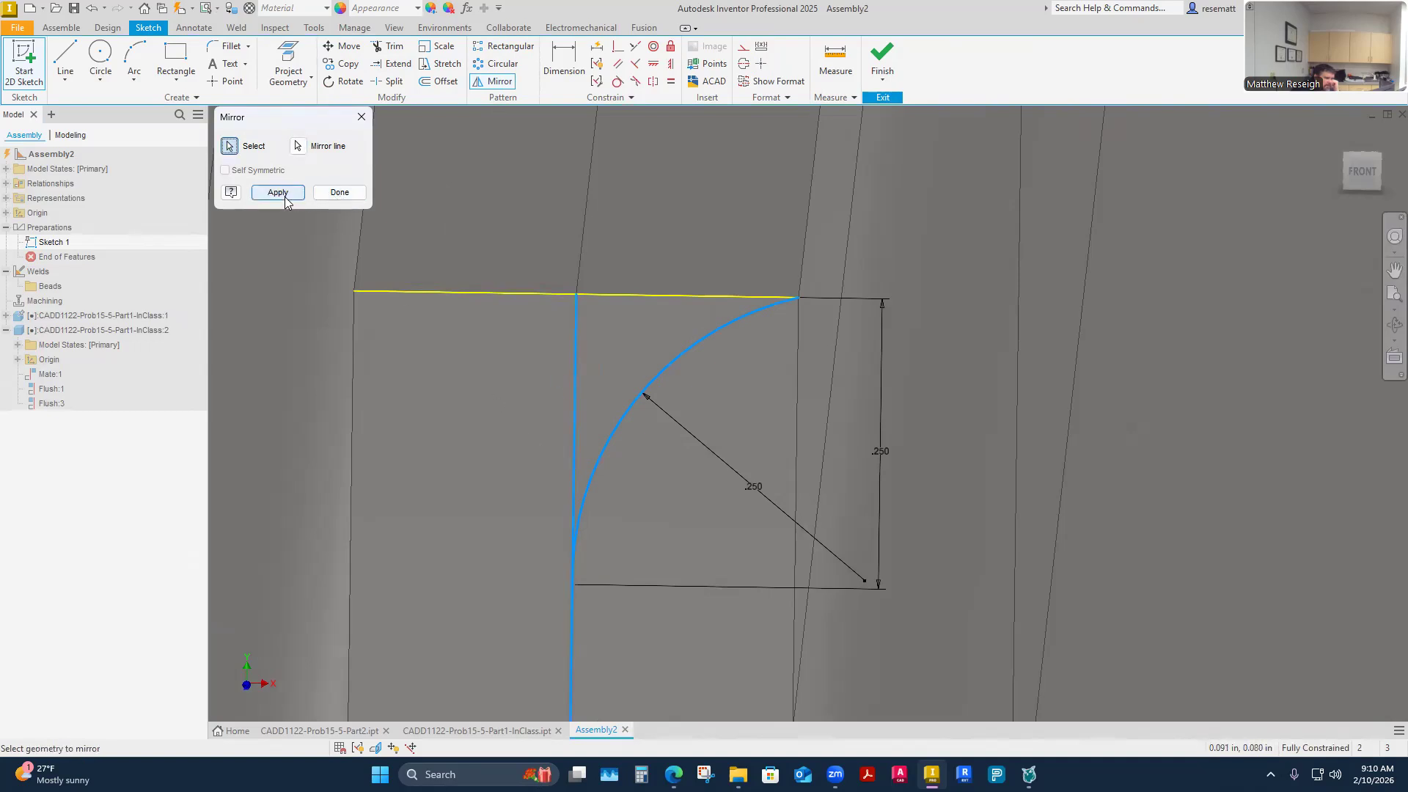
{"action": "left_click", "coordinate": [285, 195]}
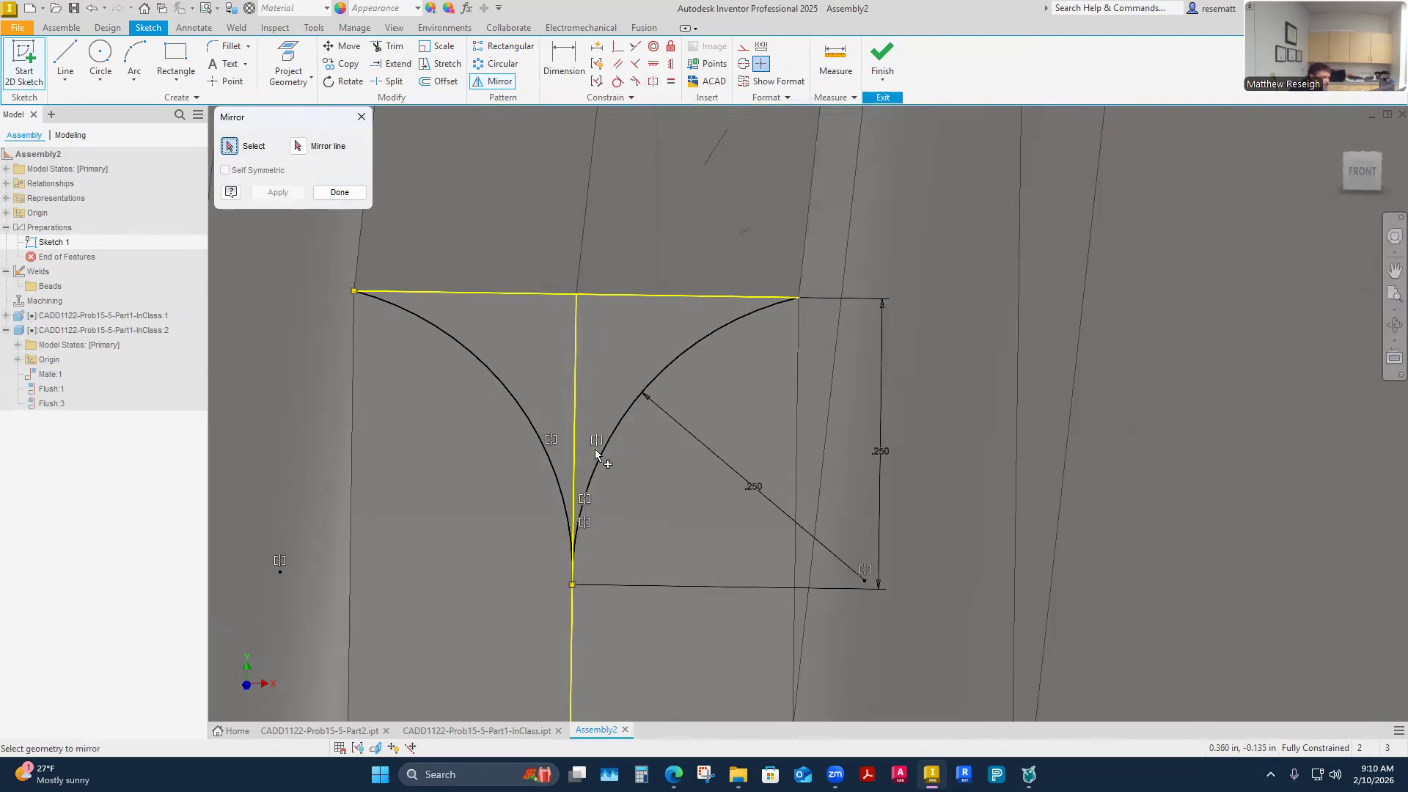
{"action": "left_click", "coordinate": [338, 192]}
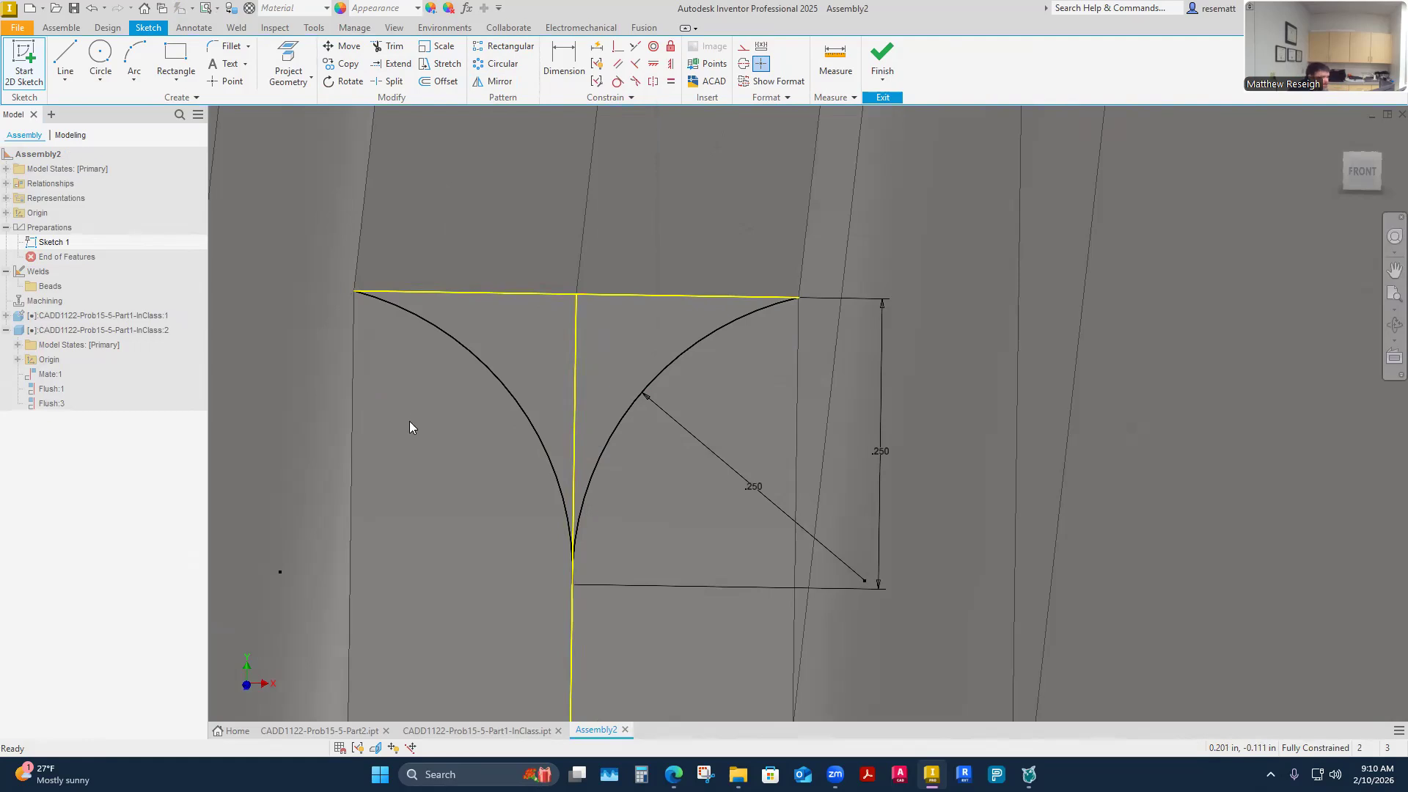
Finish the groove profile sketch and activate the weldment's Preparation process
{"action": "middle_click_drag", "start_coordinate": [409, 420], "coordinate": [413, 425], "text": "shift"}
{"action": "scroll", "coordinate": [414, 425], "scroll_direction": "down", "scroll_amount": 5}
{"action": "scroll", "coordinate": [415, 427], "scroll_direction": "down", "scroll_amount": 2}
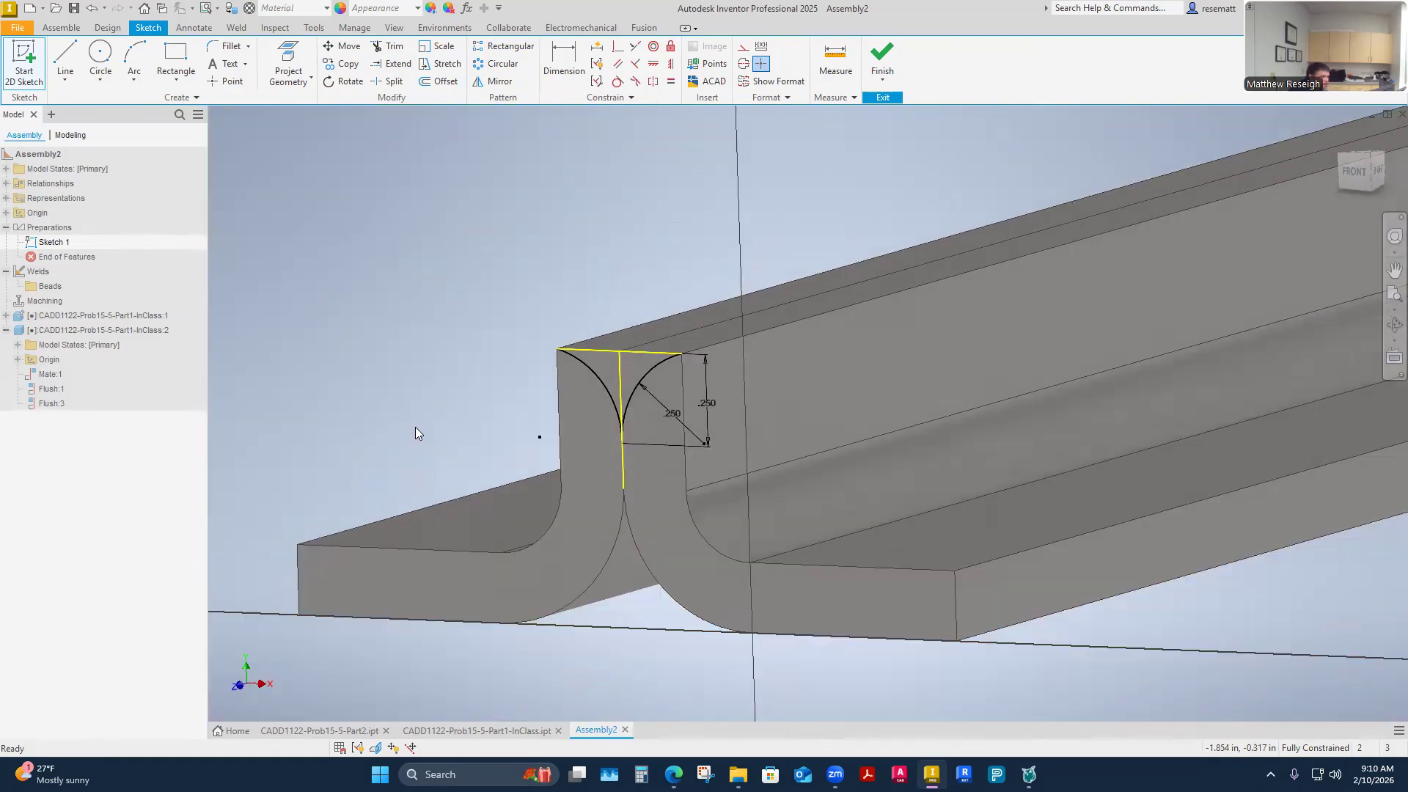
{"action": "left_click", "coordinate": [877, 62]}
{"action": "left_click", "coordinate": [28, 63]}
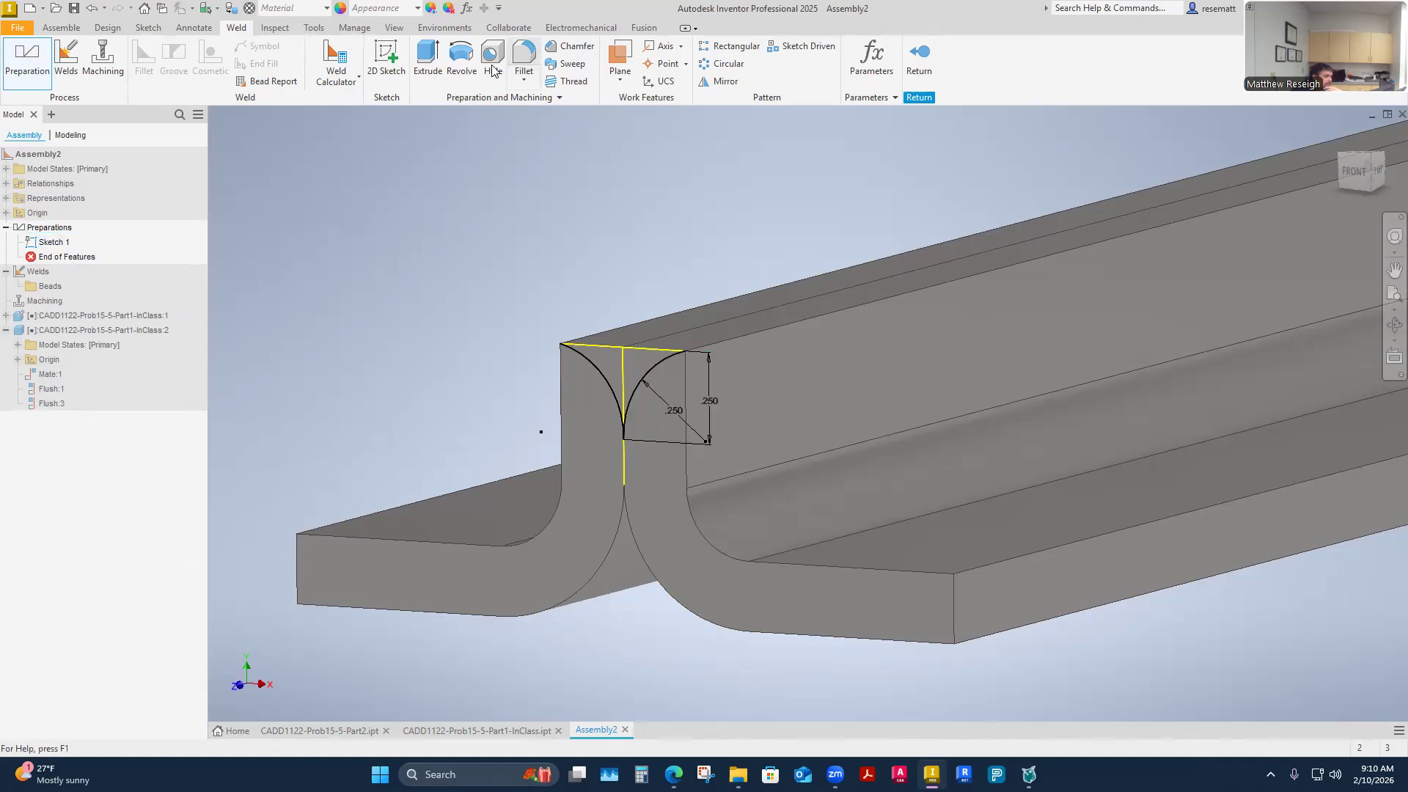
Extrude-cut both regions between the arcs and the top edge through all, along the full 6 in length of the angles
{"action": "left_click", "coordinate": [432, 70]}
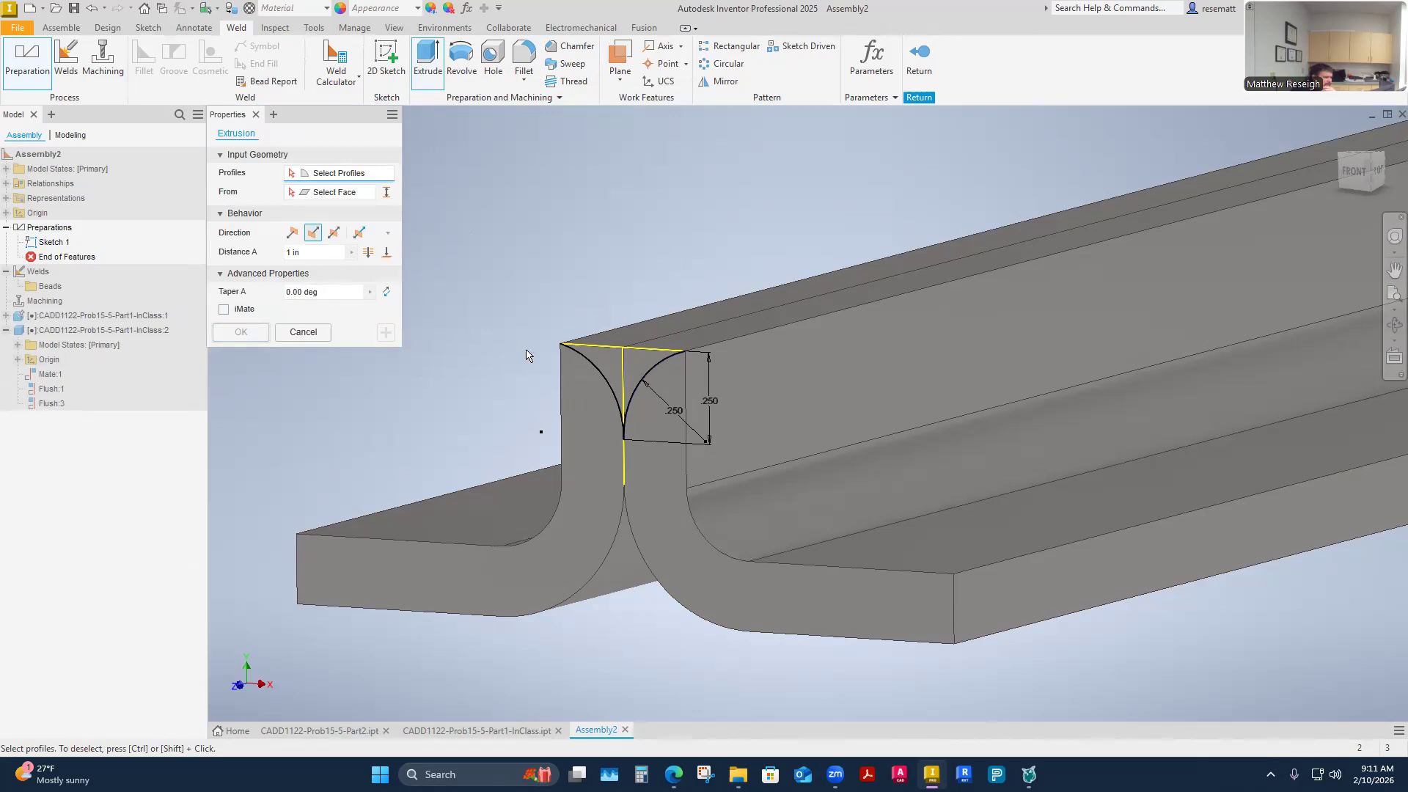
{"action": "left_click", "coordinate": [631, 359]}
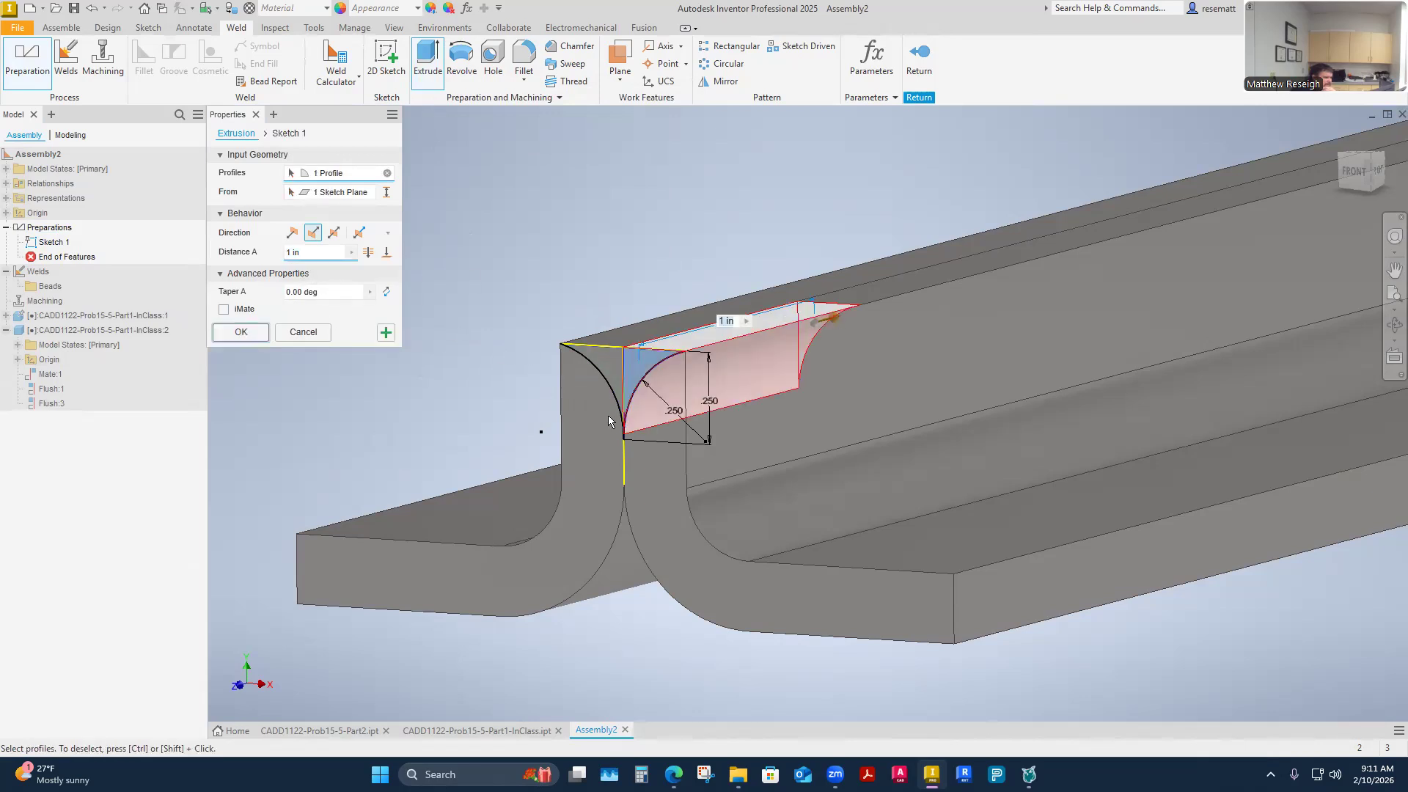
{"action": "left_click", "coordinate": [609, 365]}
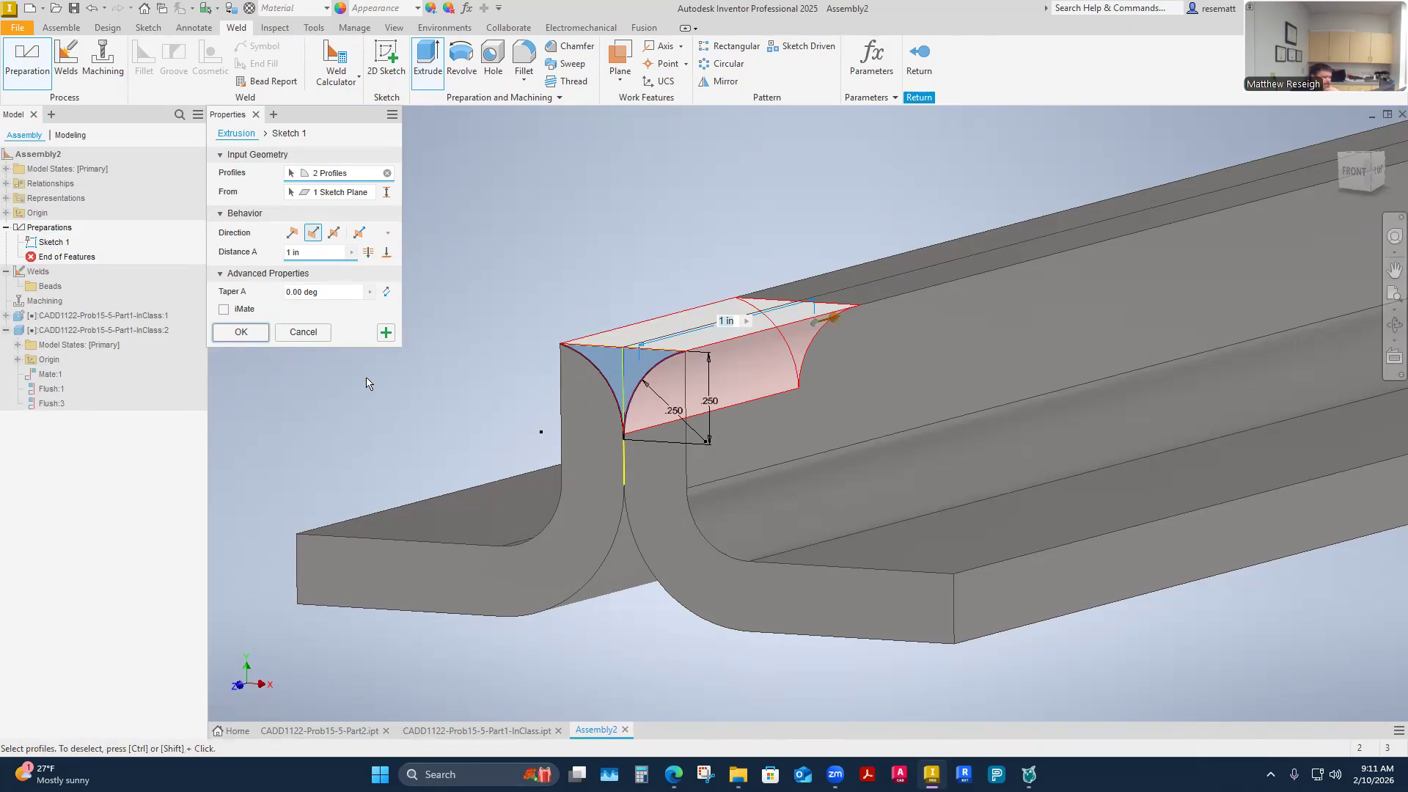
{"action": "middle_click_drag", "start_coordinate": [367, 382], "coordinate": [431, 350], "text": "shift"}
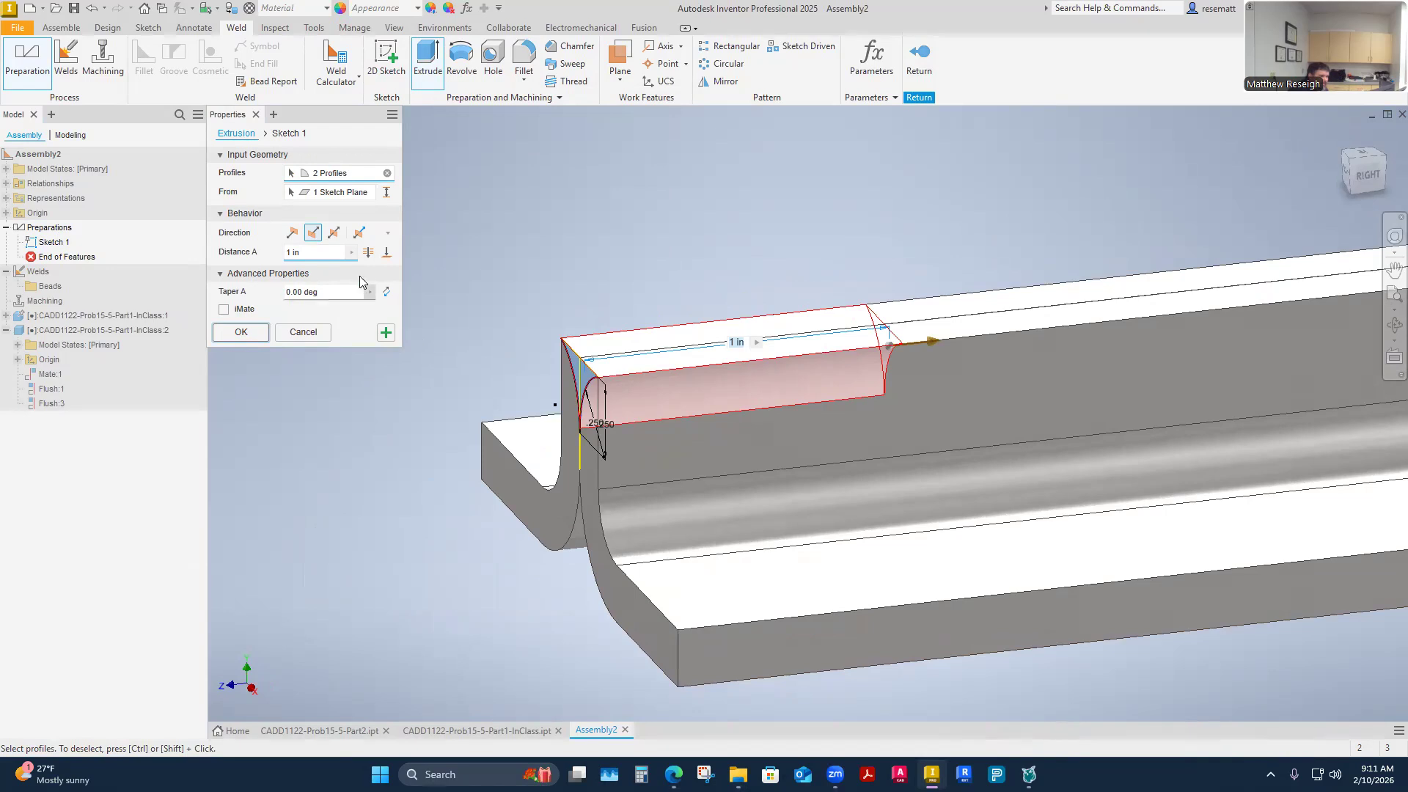
{"action": "middle_click_drag", "start_coordinate": [488, 442], "coordinate": [605, 441], "text": "shift"}
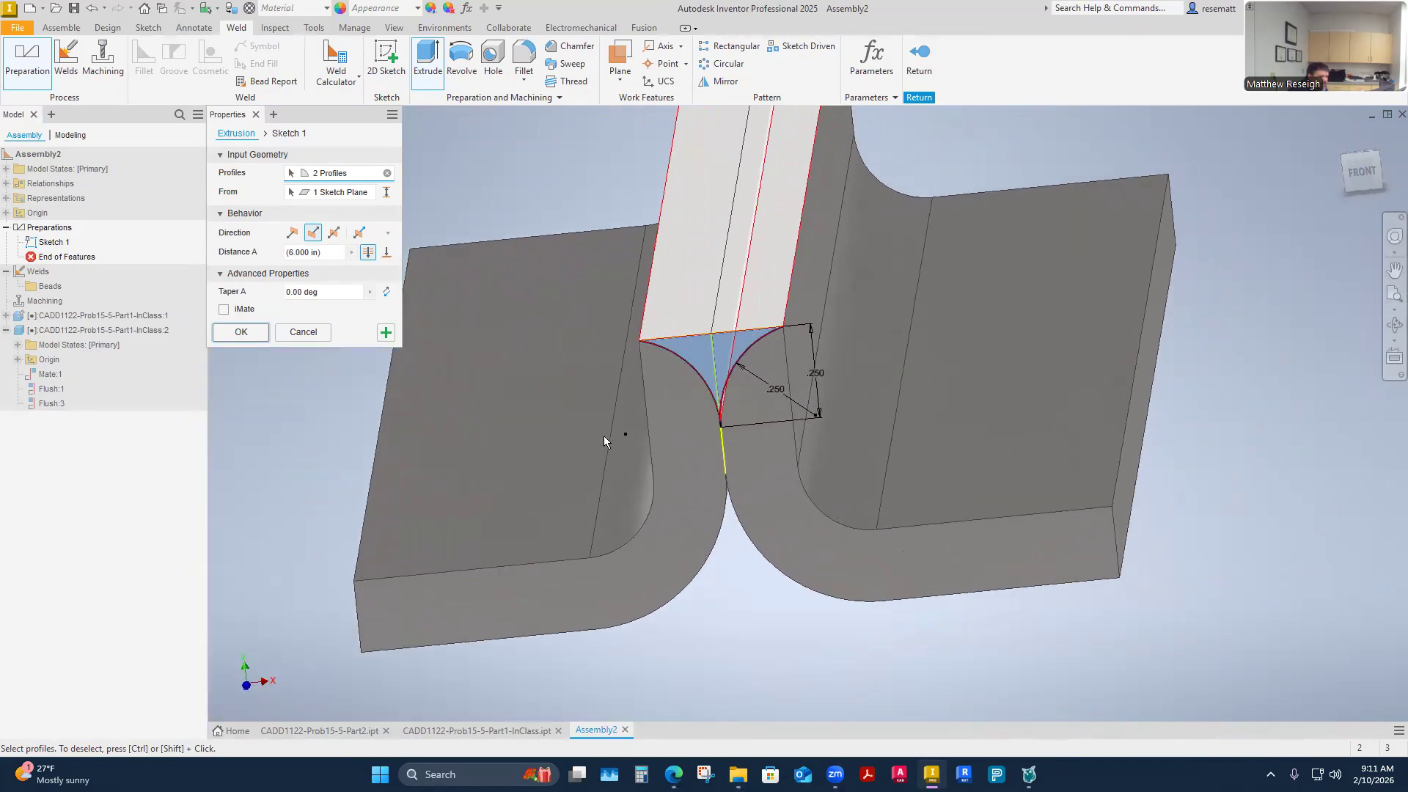
{"action": "left_click", "coordinate": [240, 332]}
{"action": "key", "text": "F6"}
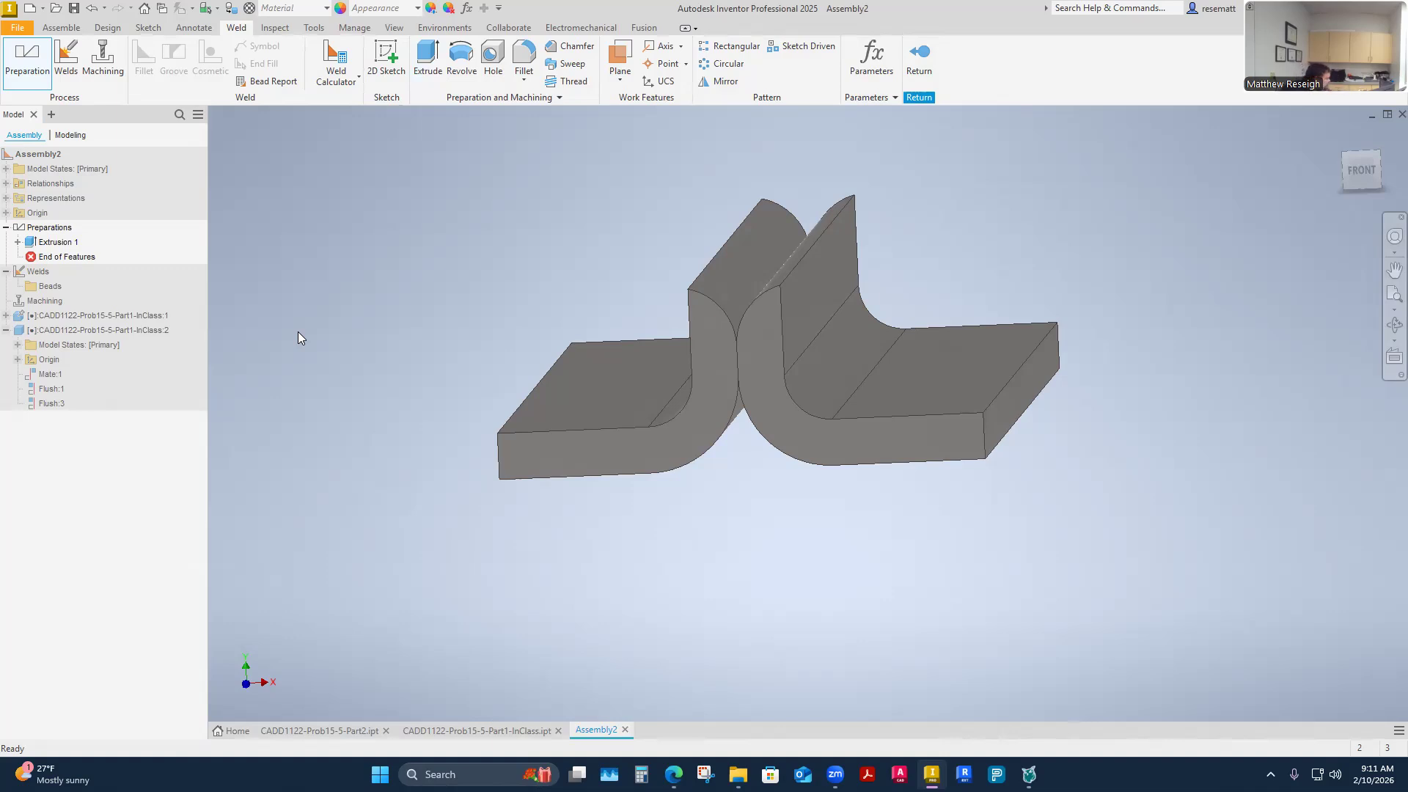
Activate the weldment's Welds process and start a Groove weld
{"action": "middle_click_drag", "start_coordinate": [331, 394], "coordinate": [435, 403], "text": "shift"}
{"action": "middle_click_drag", "start_coordinate": [395, 337], "coordinate": [368, 346], "text": "shift"}
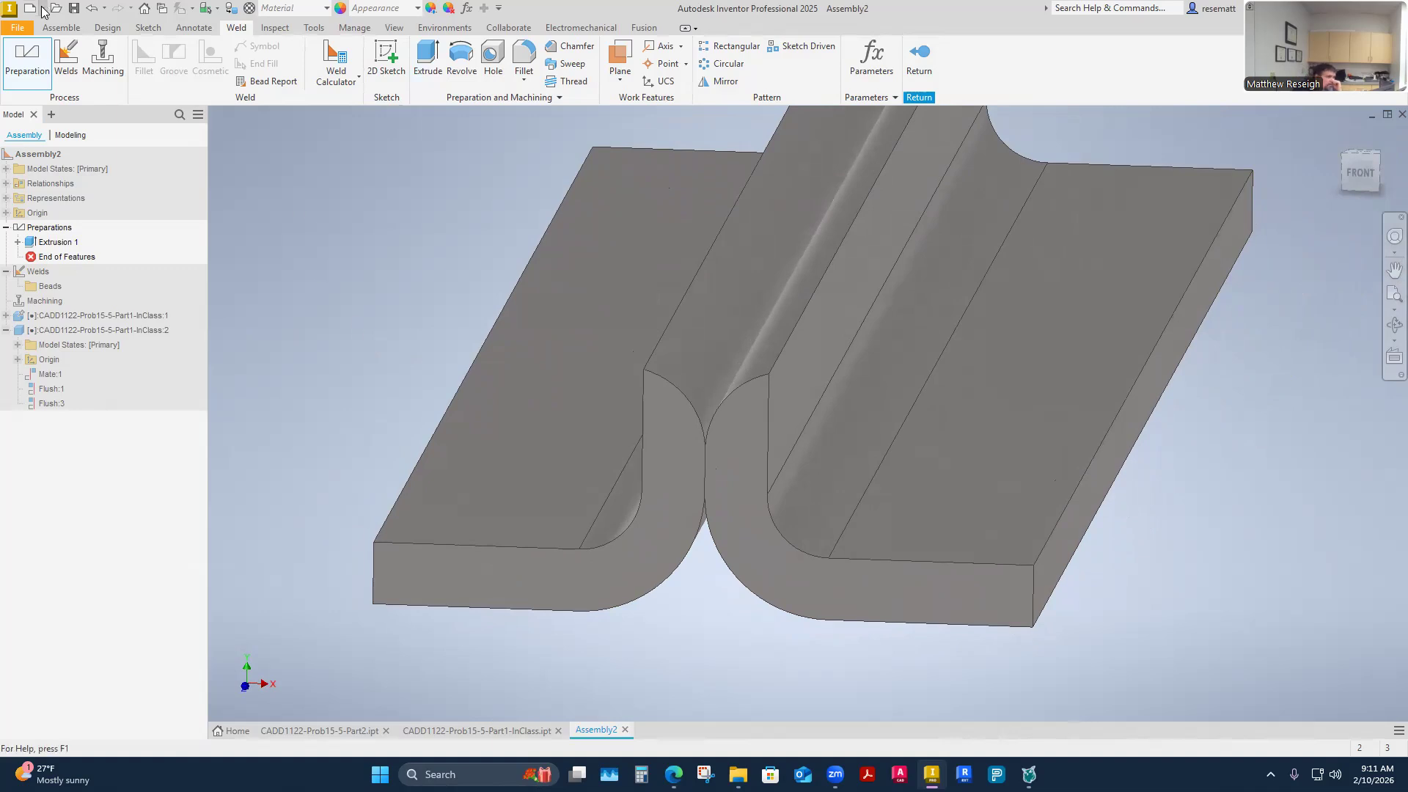
{"action": "left_click", "coordinate": [61, 60]}
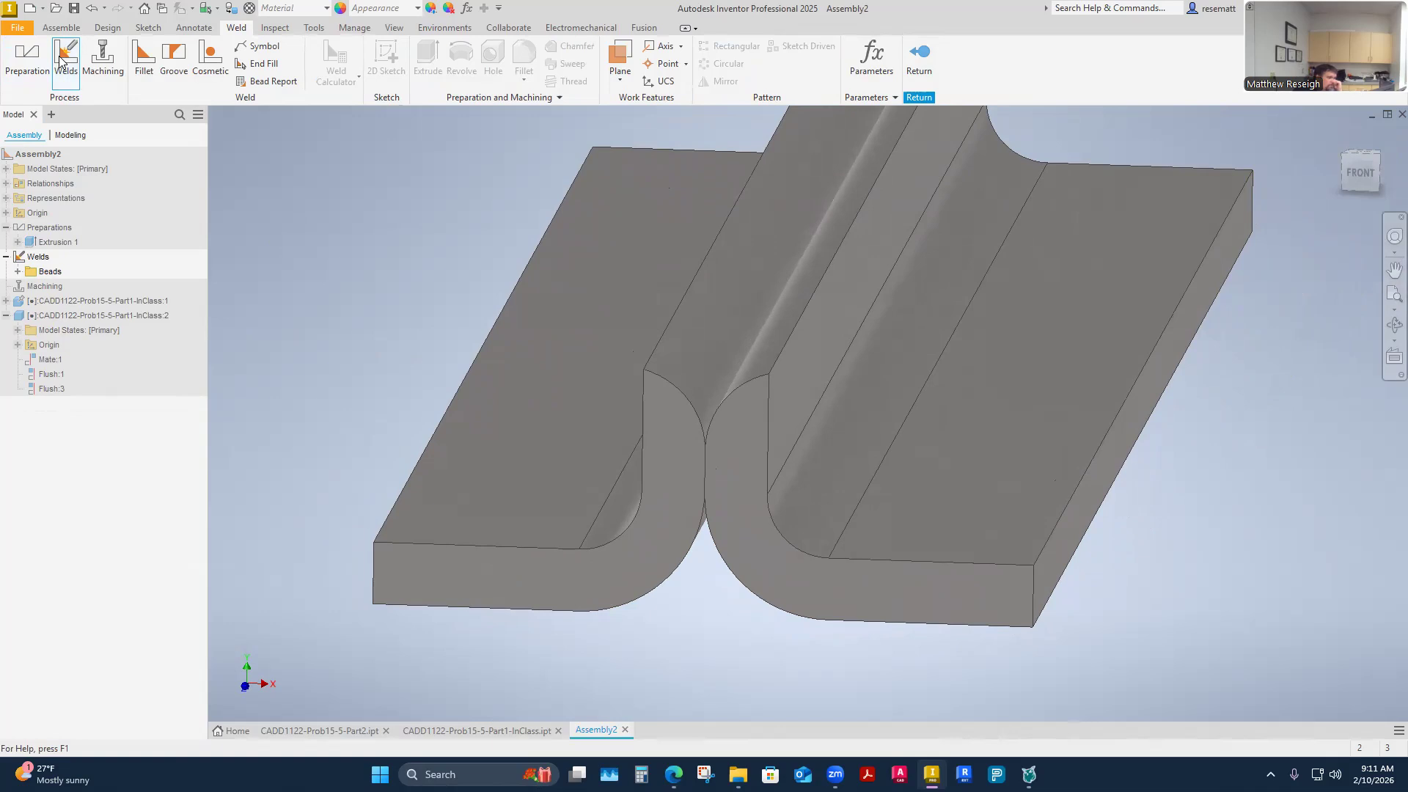
{"action": "left_click", "coordinate": [176, 63]}
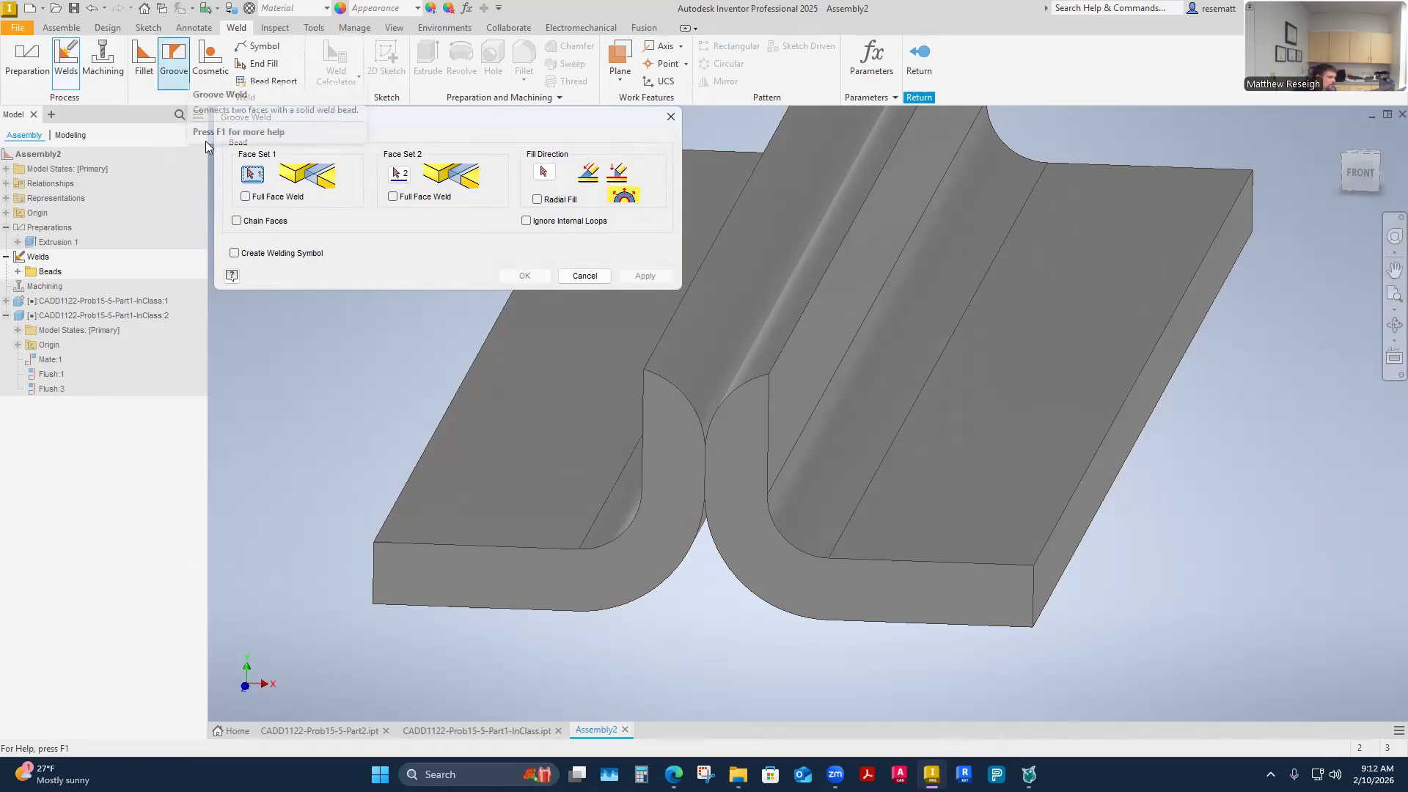
{"action": "left_click", "coordinate": [721, 366]}
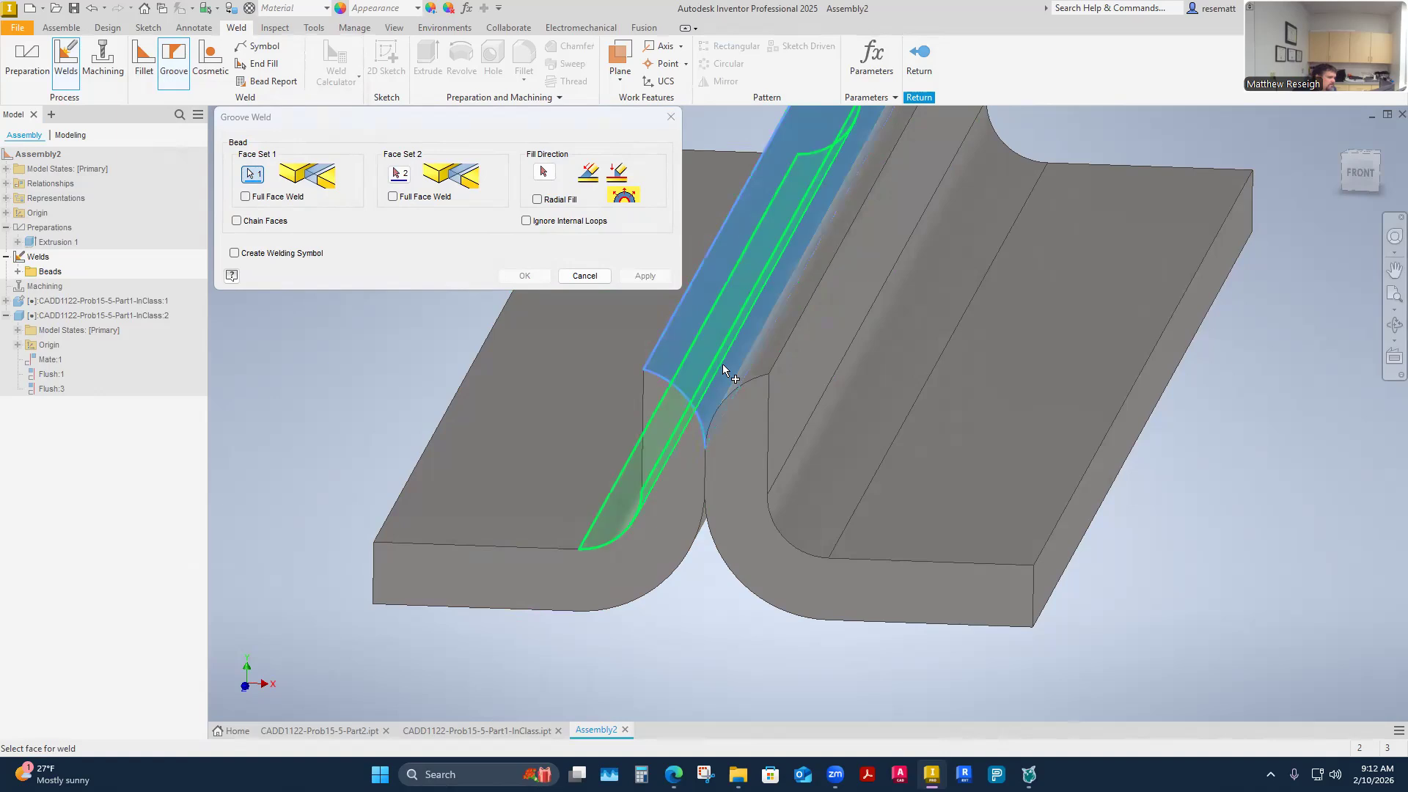
{"action": "left_click", "coordinate": [398, 176]}
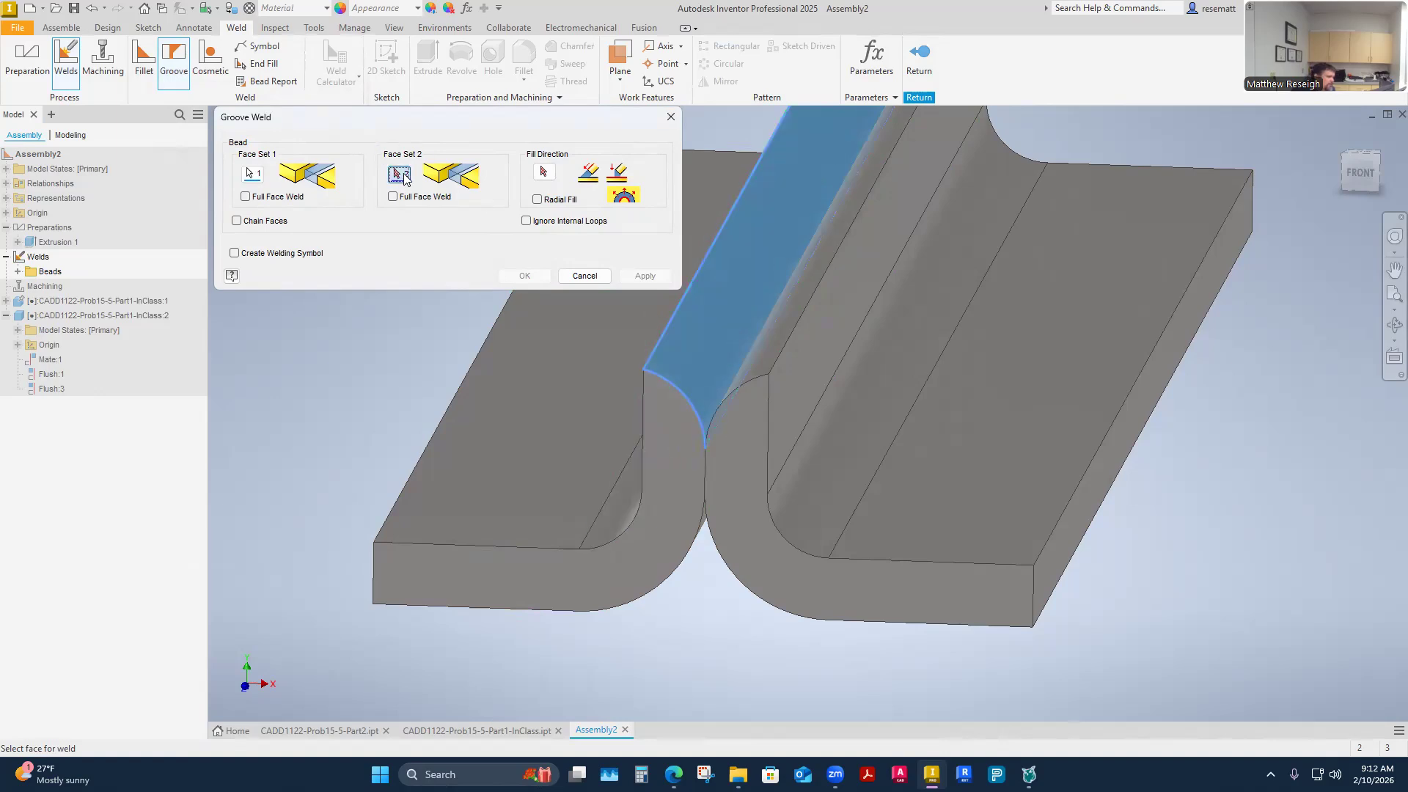
{"action": "left_click", "coordinate": [251, 174]}
{"action": "middle_click_drag", "start_coordinate": [297, 344], "coordinate": [308, 235], "text": "shift"}
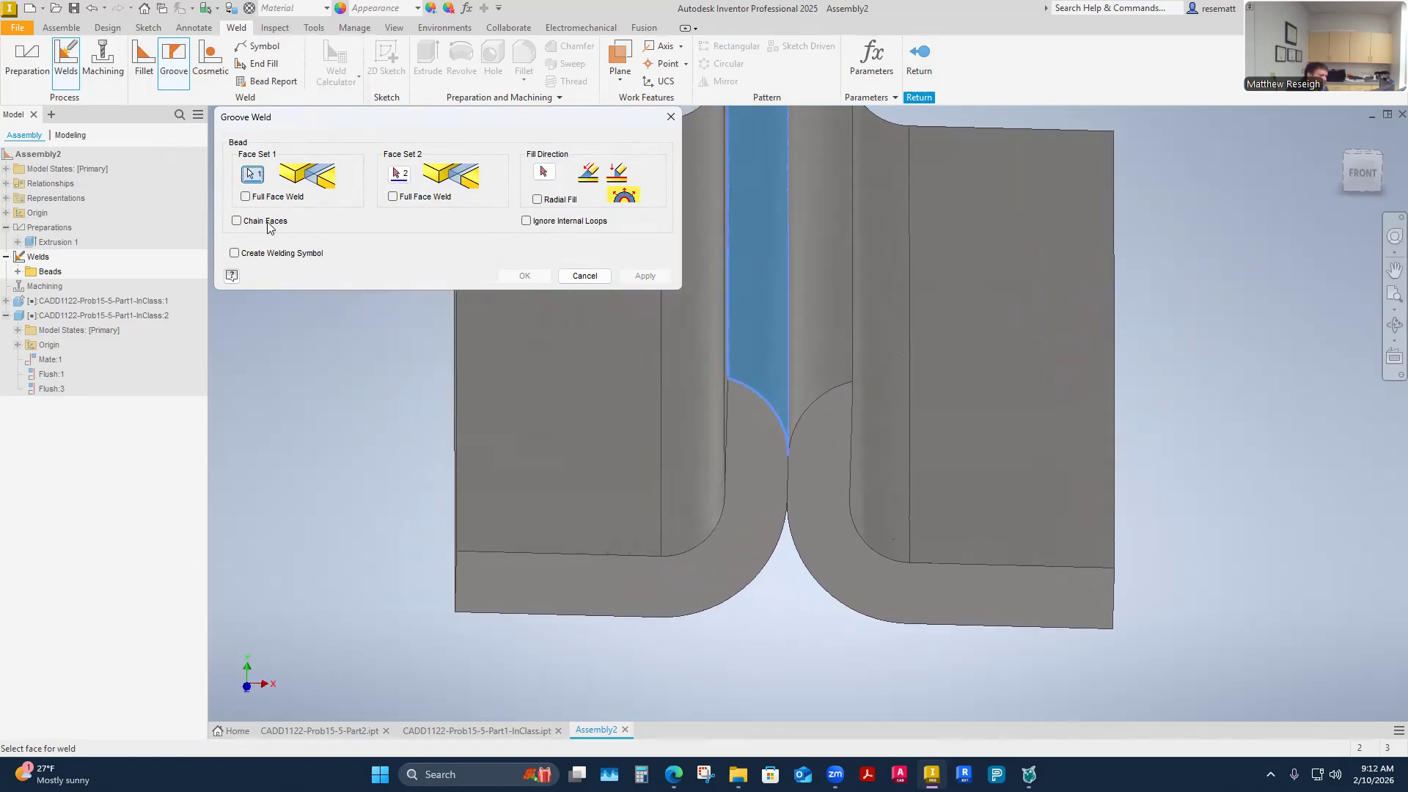
{"action": "left_click", "coordinate": [815, 371]}
{"action": "middle_click_drag", "start_coordinate": [815, 370], "coordinate": [612, 688], "text": "shift"}
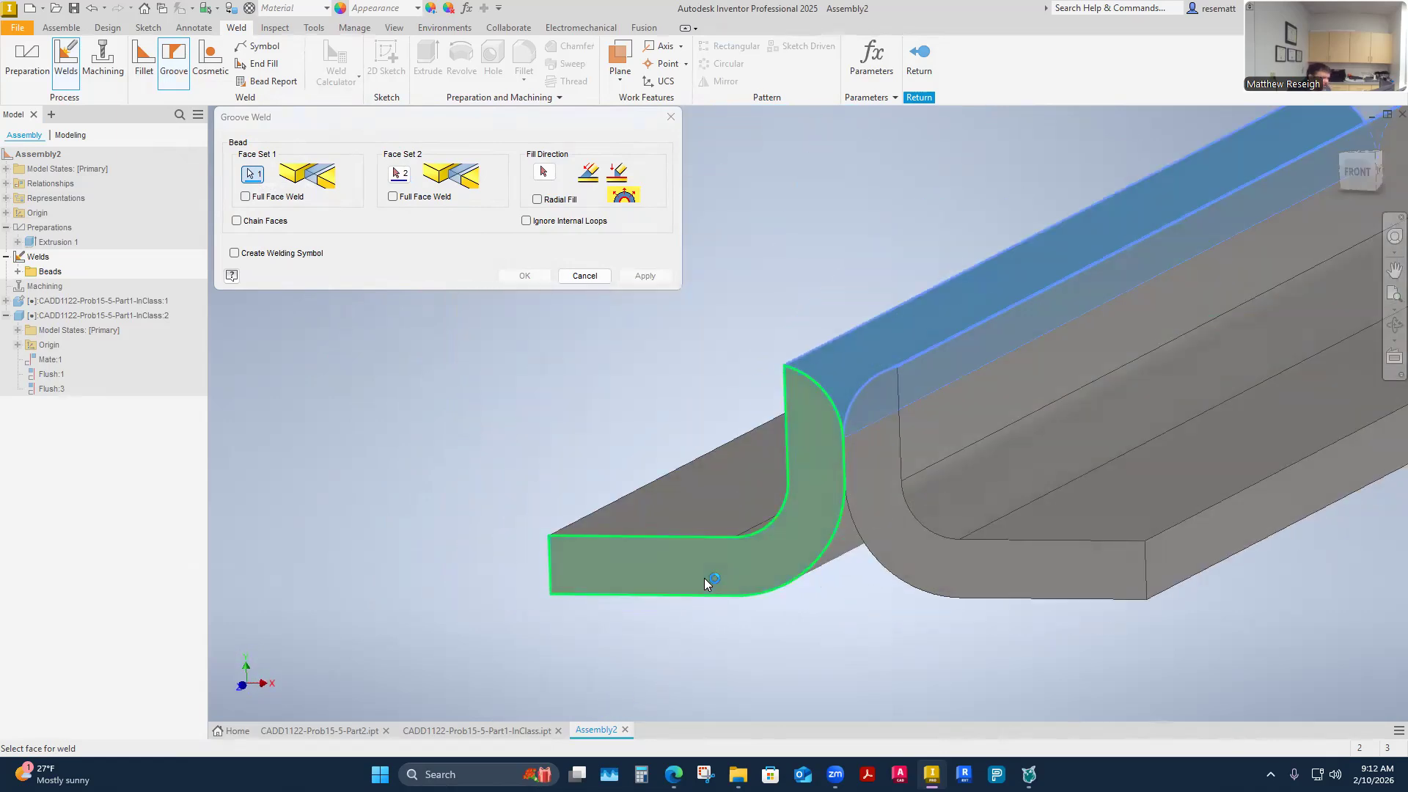
{"action": "middle_click_drag", "start_coordinate": [651, 688], "coordinate": [803, 431], "text": "shift"}
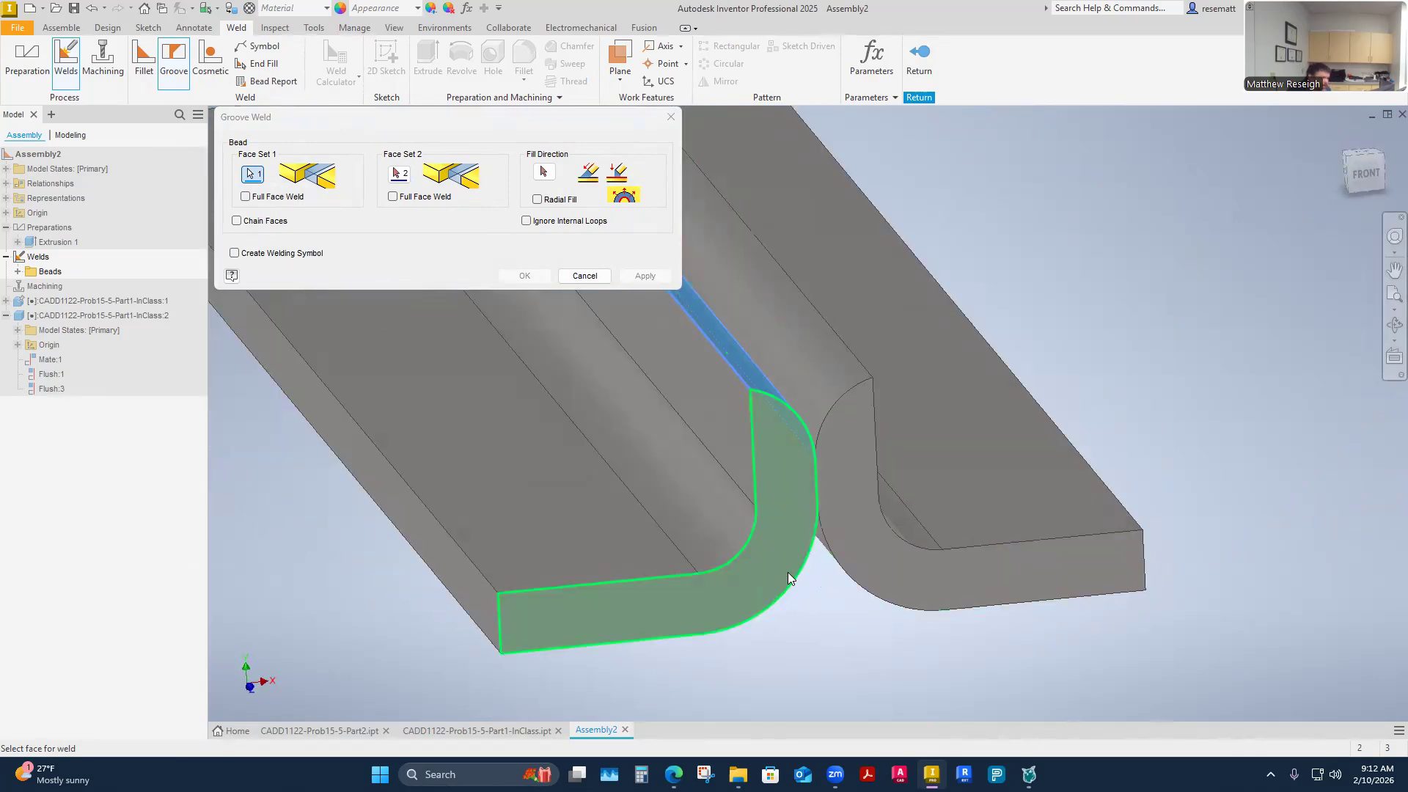
{"action": "middle_click_drag", "start_coordinate": [789, 642], "coordinate": [805, 652], "text": "shift"}
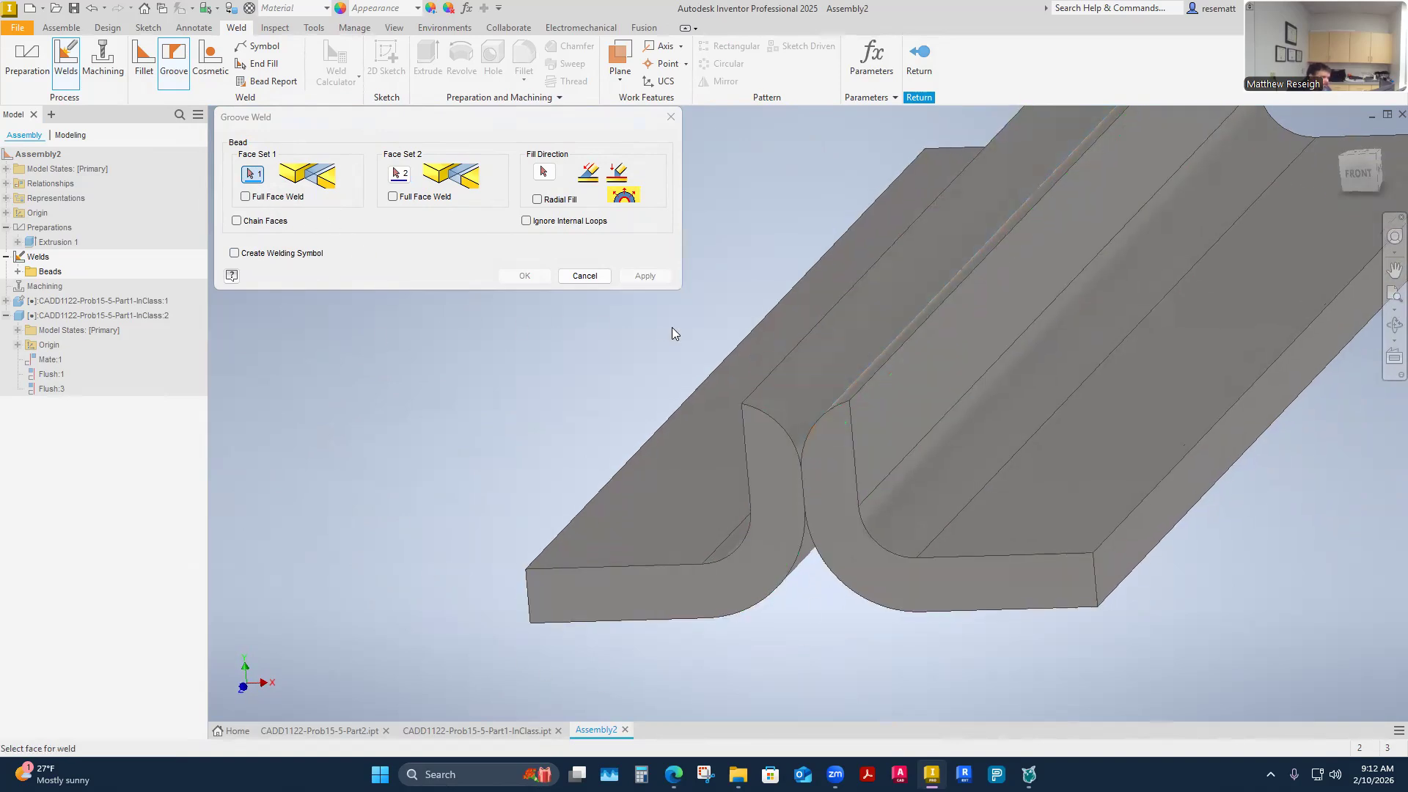
Assign the left angle's curved groove face to Face Set 1 and the right angle's curved groove face to Face Set 2
{"action": "left_click", "coordinate": [801, 407]}
{"action": "middle_click_drag", "start_coordinate": [862, 614], "coordinate": [864, 604], "text": "shift"}
{"action": "left_click", "coordinate": [408, 181]}
{"action": "middle_click_drag", "start_coordinate": [595, 403], "coordinate": [829, 385], "text": "shift"}
{"action": "left_click", "coordinate": [828, 386]}
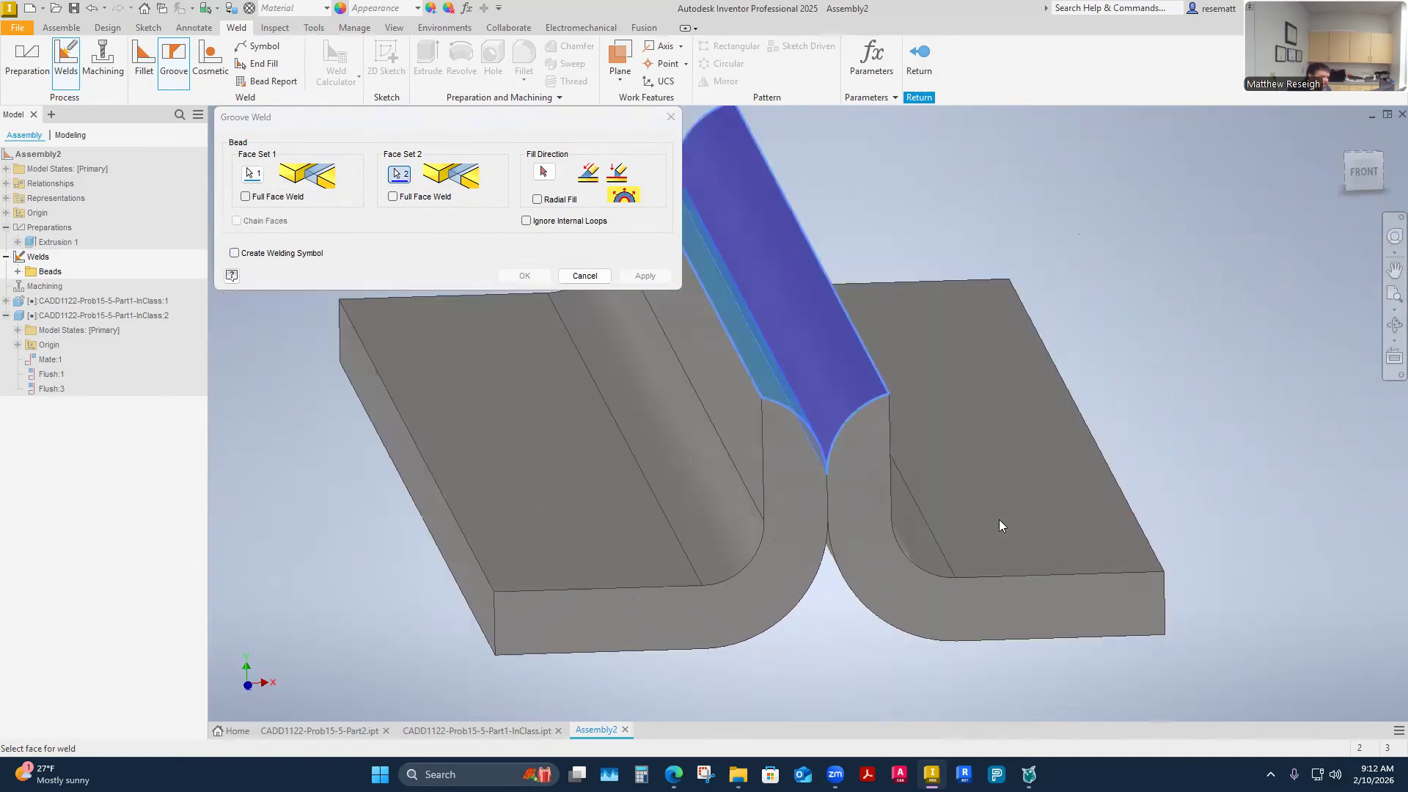
Enable Full Face Weld for both face sets and create the groove weld
{"action": "middle_click_drag", "start_coordinate": [998, 519], "coordinate": [990, 597], "text": "shift"}
{"action": "left_click", "coordinate": [393, 197]}
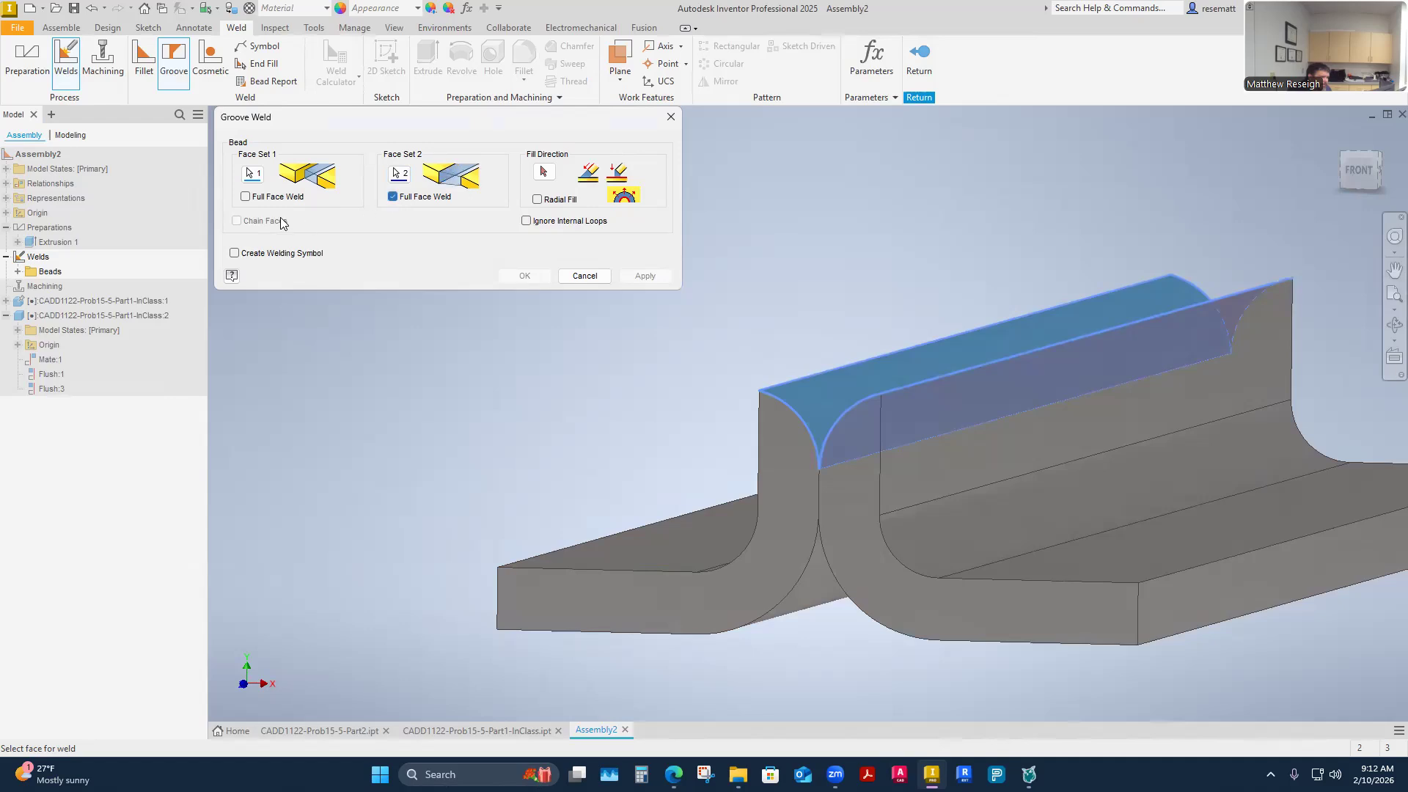
{"action": "left_click", "coordinate": [246, 196]}
{"action": "middle_click_drag", "start_coordinate": [424, 343], "coordinate": [483, 391], "text": "shift"}
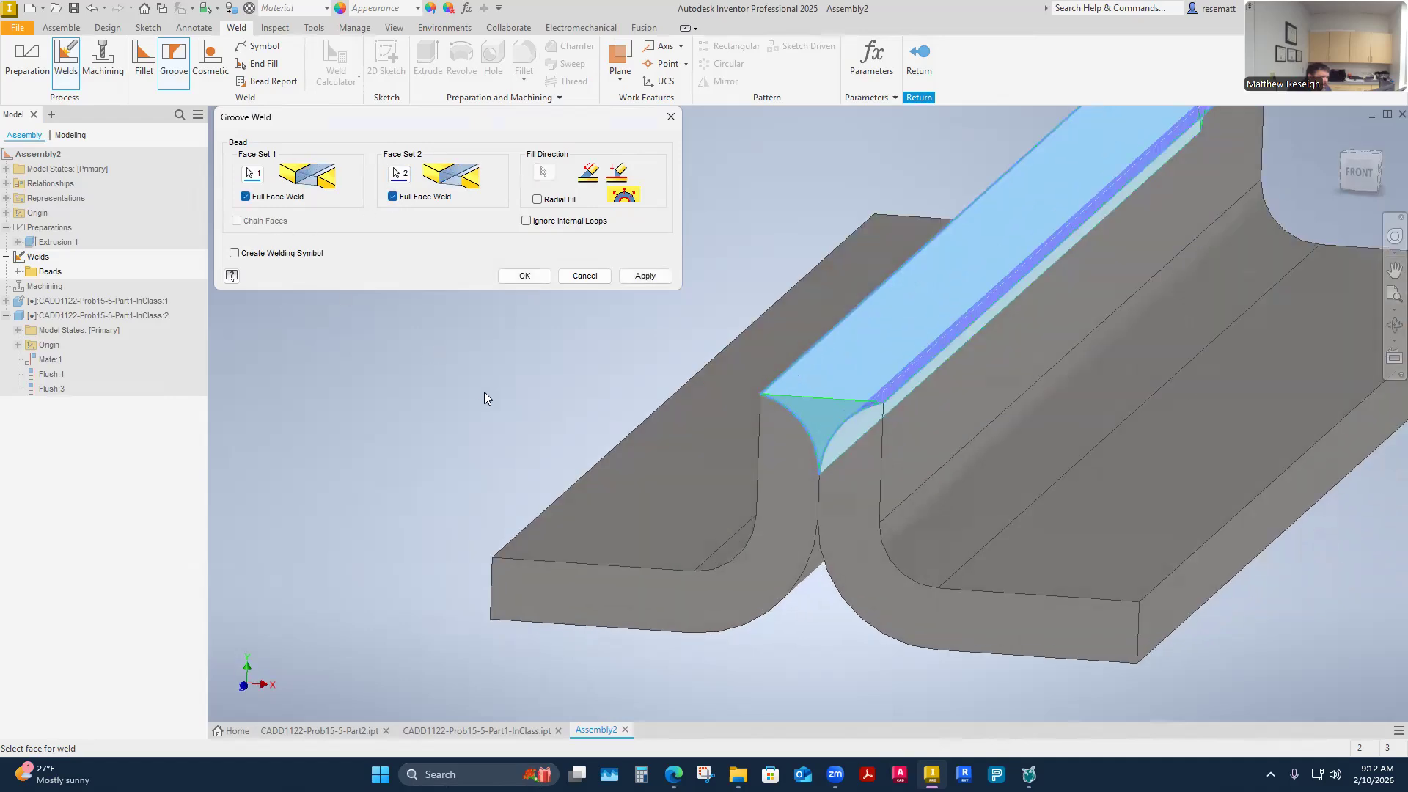
{"action": "mouse_move", "coordinate": [483, 392]}
{"action": "middle_mouse_down", "text": "shift"}
{"action": "mouse_move", "coordinate": [447, 412]}
{"action": "mouse_move", "coordinate": [488, 450]}
{"action": "mouse_move", "coordinate": [484, 391]}
{"action": "middle_mouse_up", "text": "shift"}
{"action": "middle_click_drag", "start_coordinate": [453, 445], "coordinate": [439, 436], "text": "shift"}
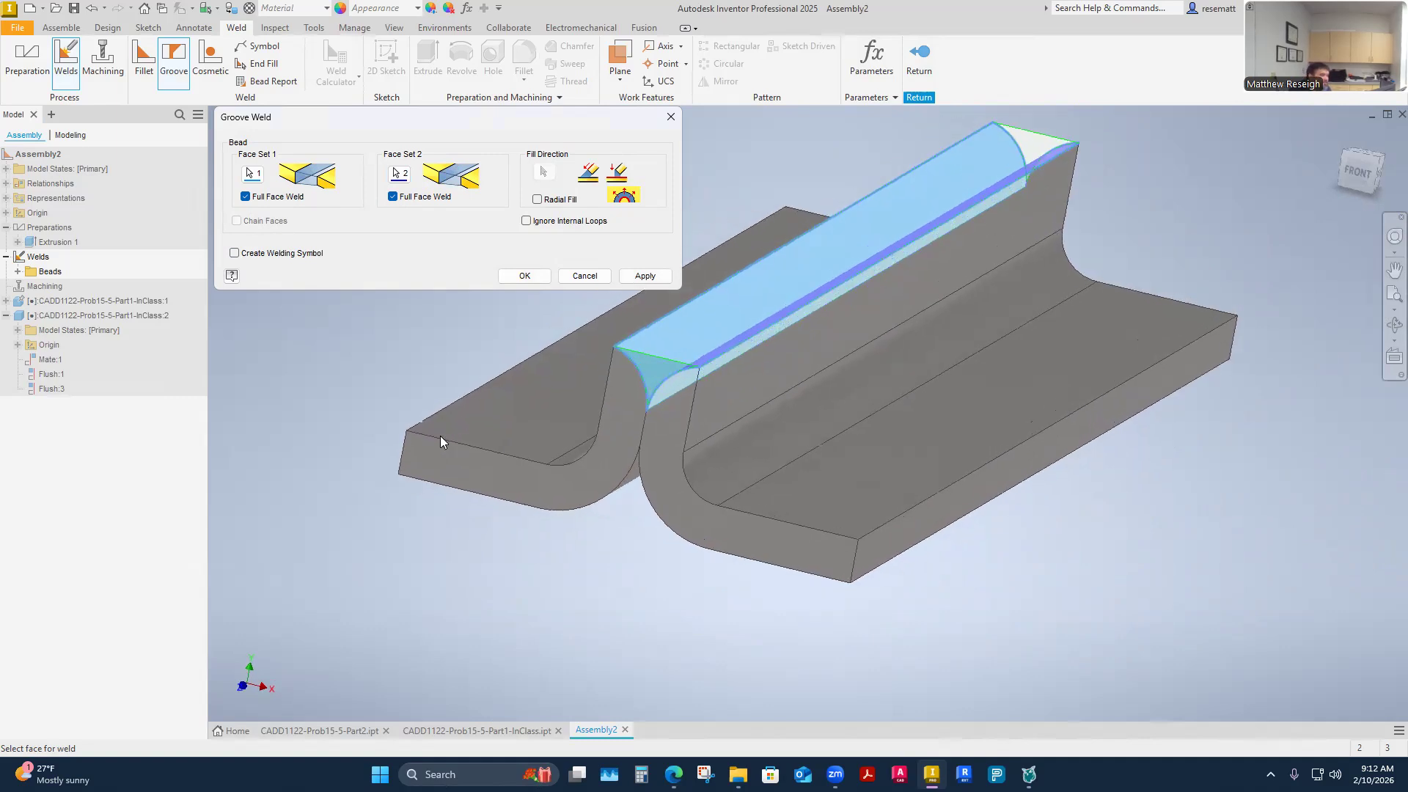
{"action": "left_click", "coordinate": [527, 279]}
Inspect the groove weld bead along the two angles and exit the Welds process
{"action": "middle_click_drag", "start_coordinate": [662, 527], "coordinate": [754, 593], "text": "shift"}
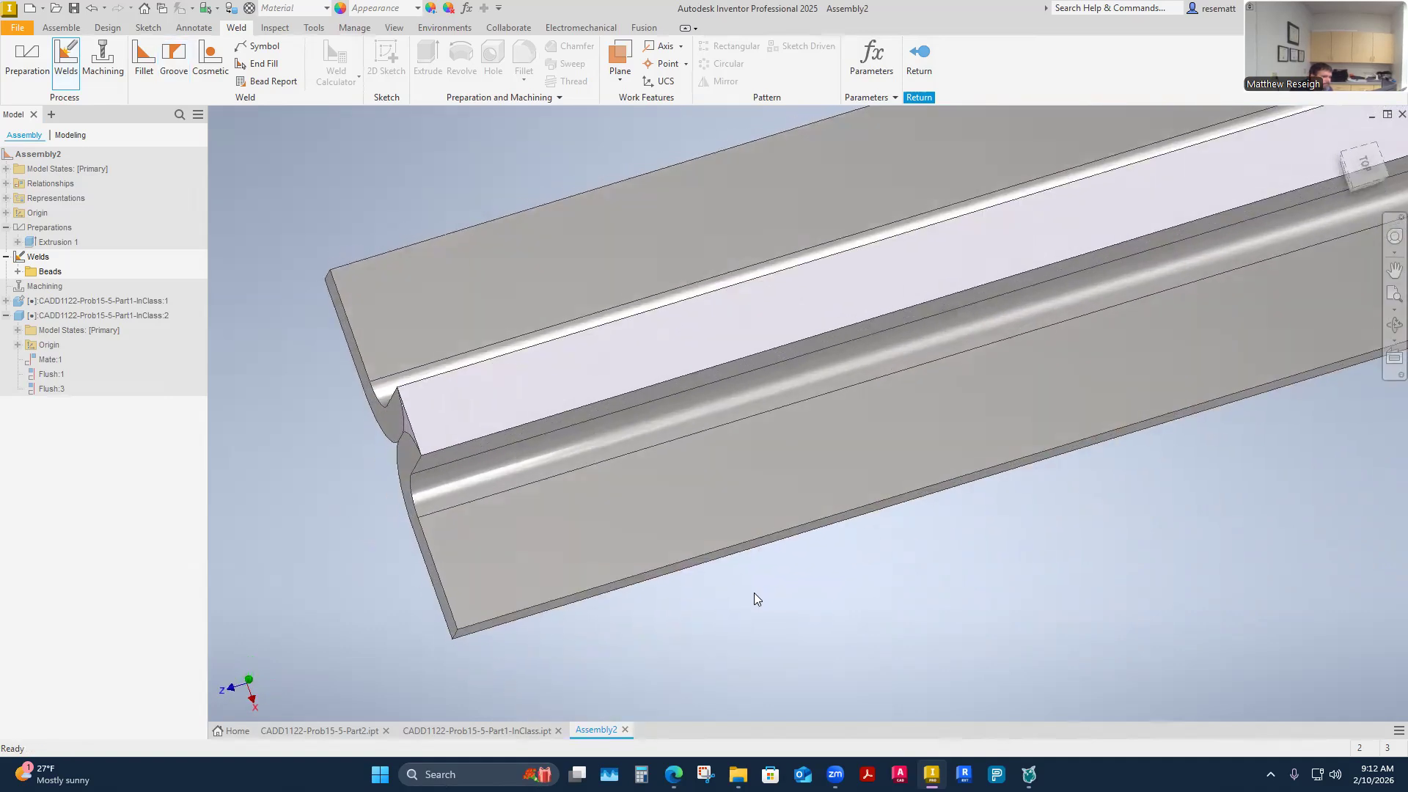
{"action": "left_click", "coordinate": [597, 384]}
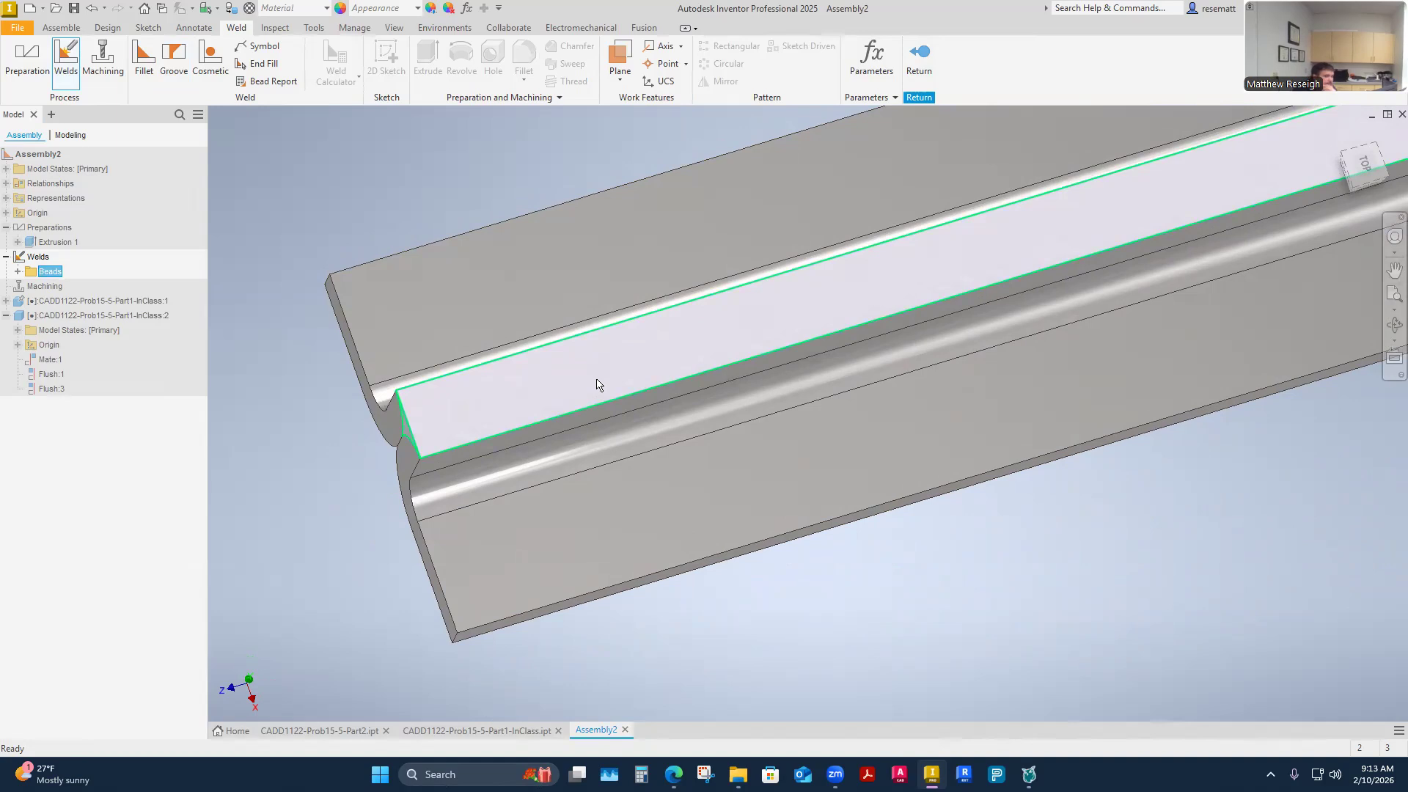
{"action": "left_click", "coordinate": [316, 522]}
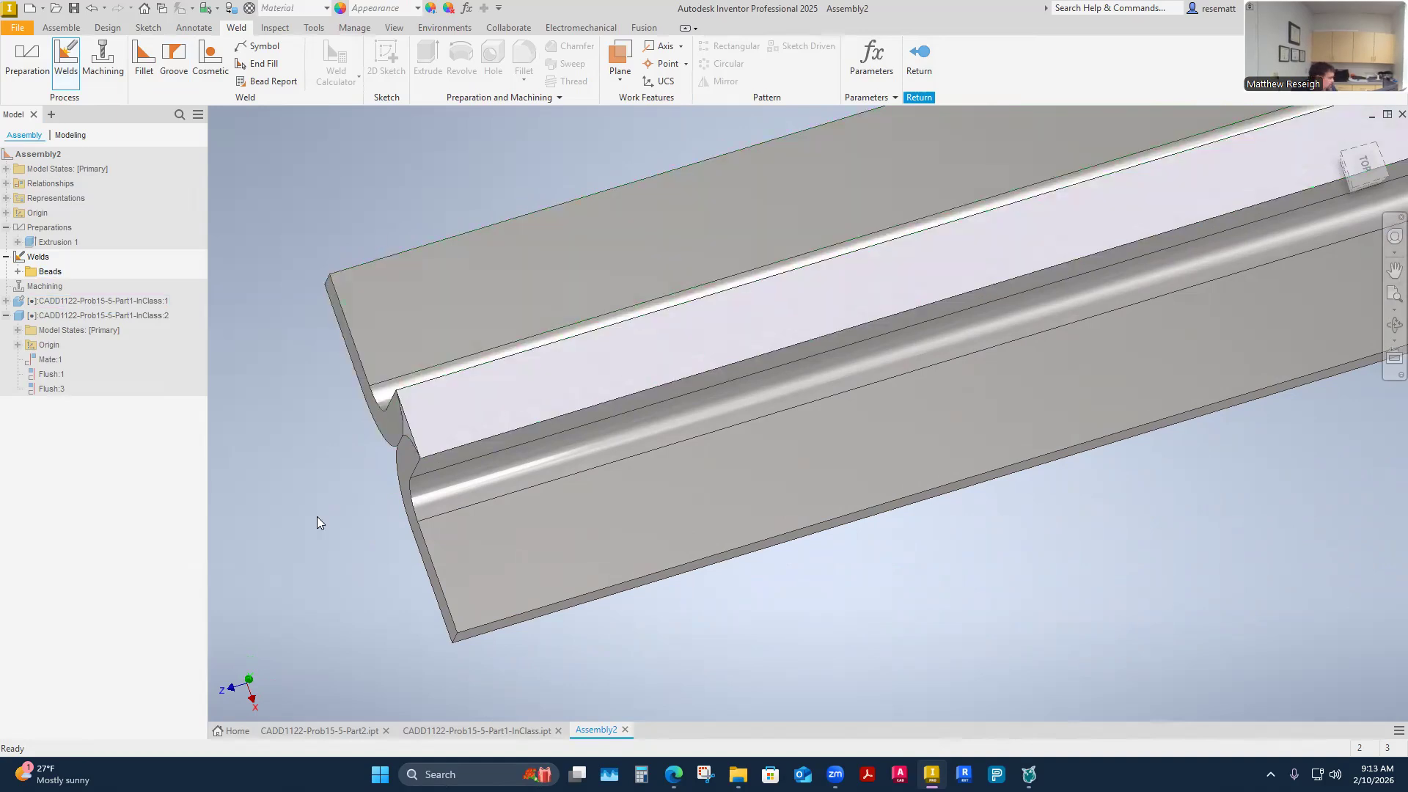
{"action": "middle_click_drag", "start_coordinate": [334, 577], "coordinate": [442, 586], "text": "shift"}
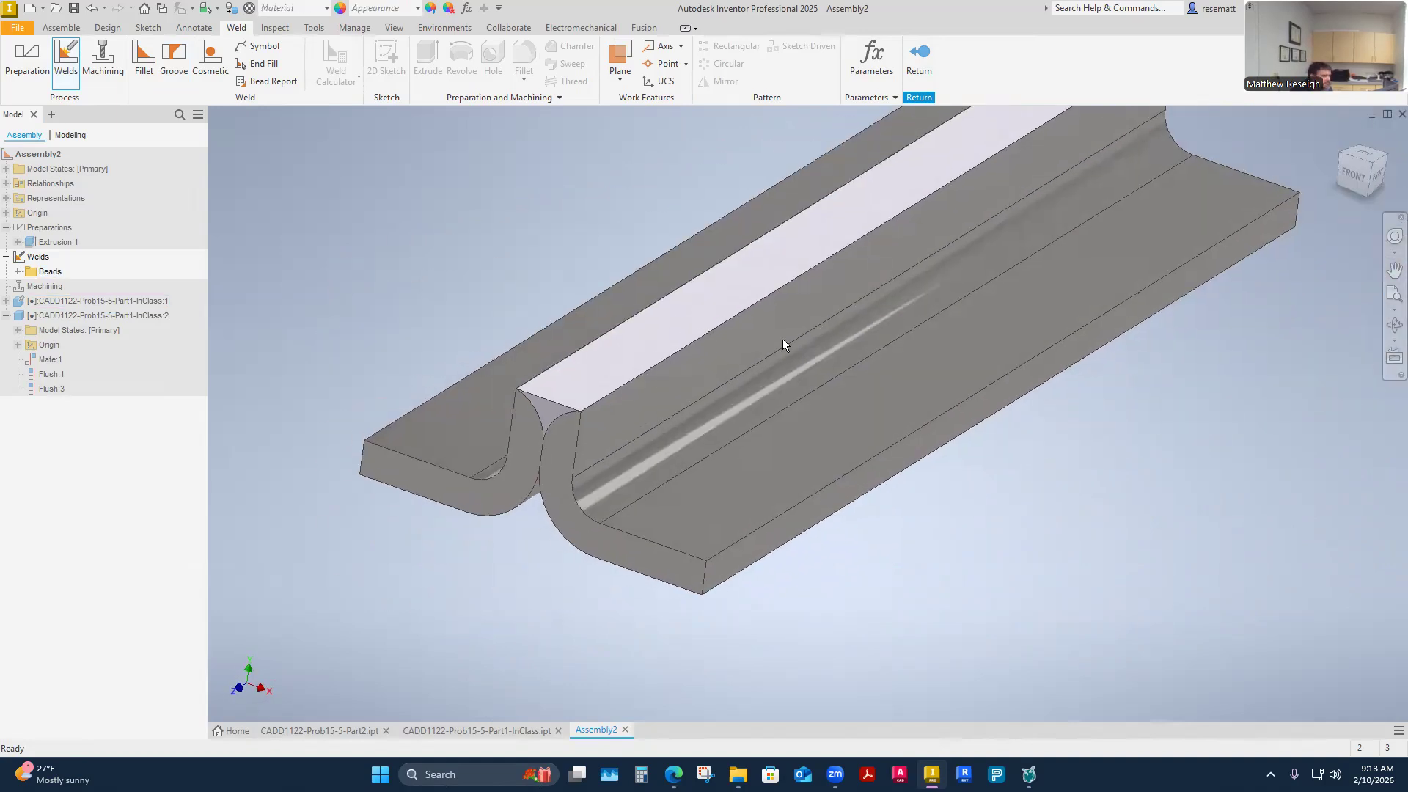
{"action": "left_click", "coordinate": [921, 56]}
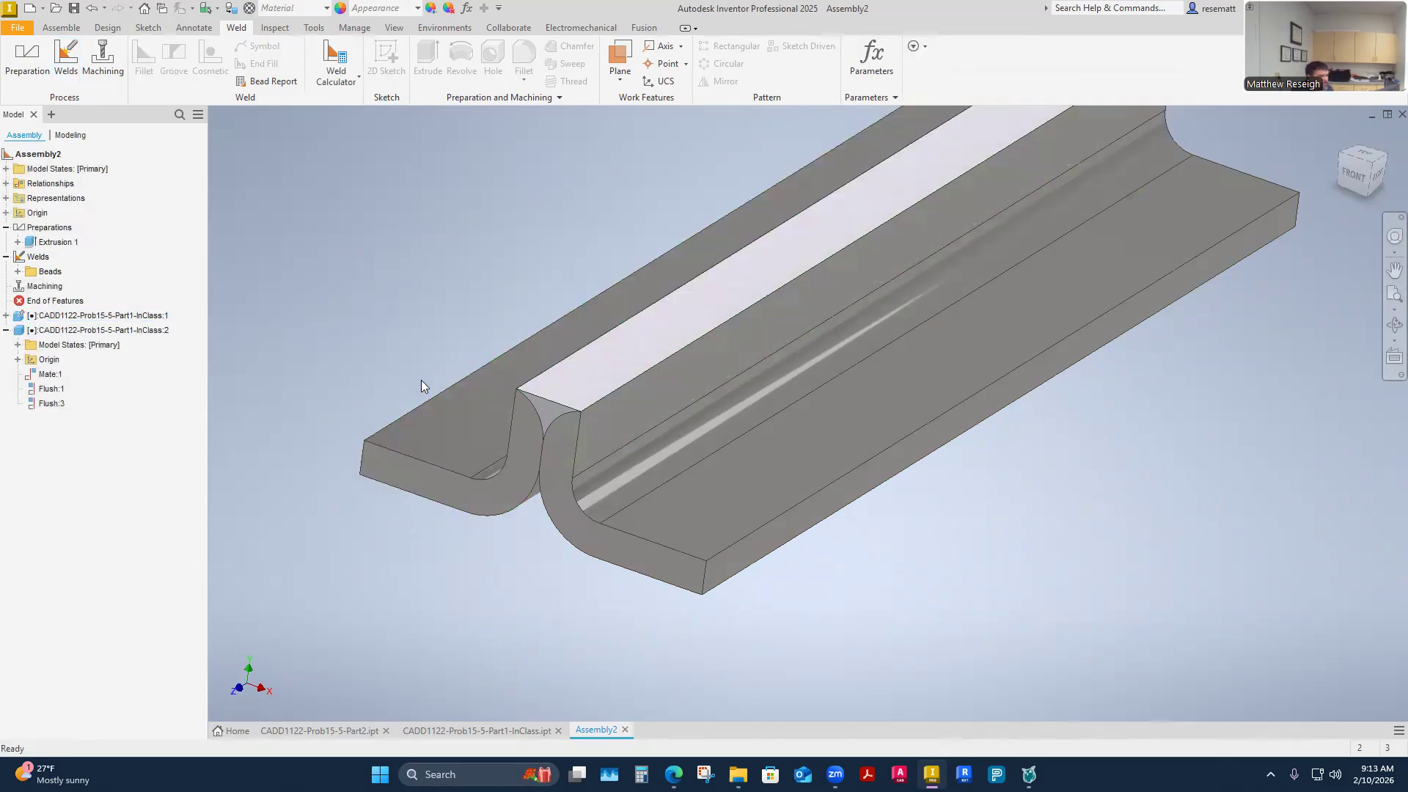
Set the groove weld bead's material to Steel, Mild, Welded
{"action": "middle_click_drag", "start_coordinate": [387, 281], "coordinate": [270, 392], "text": "shift"}
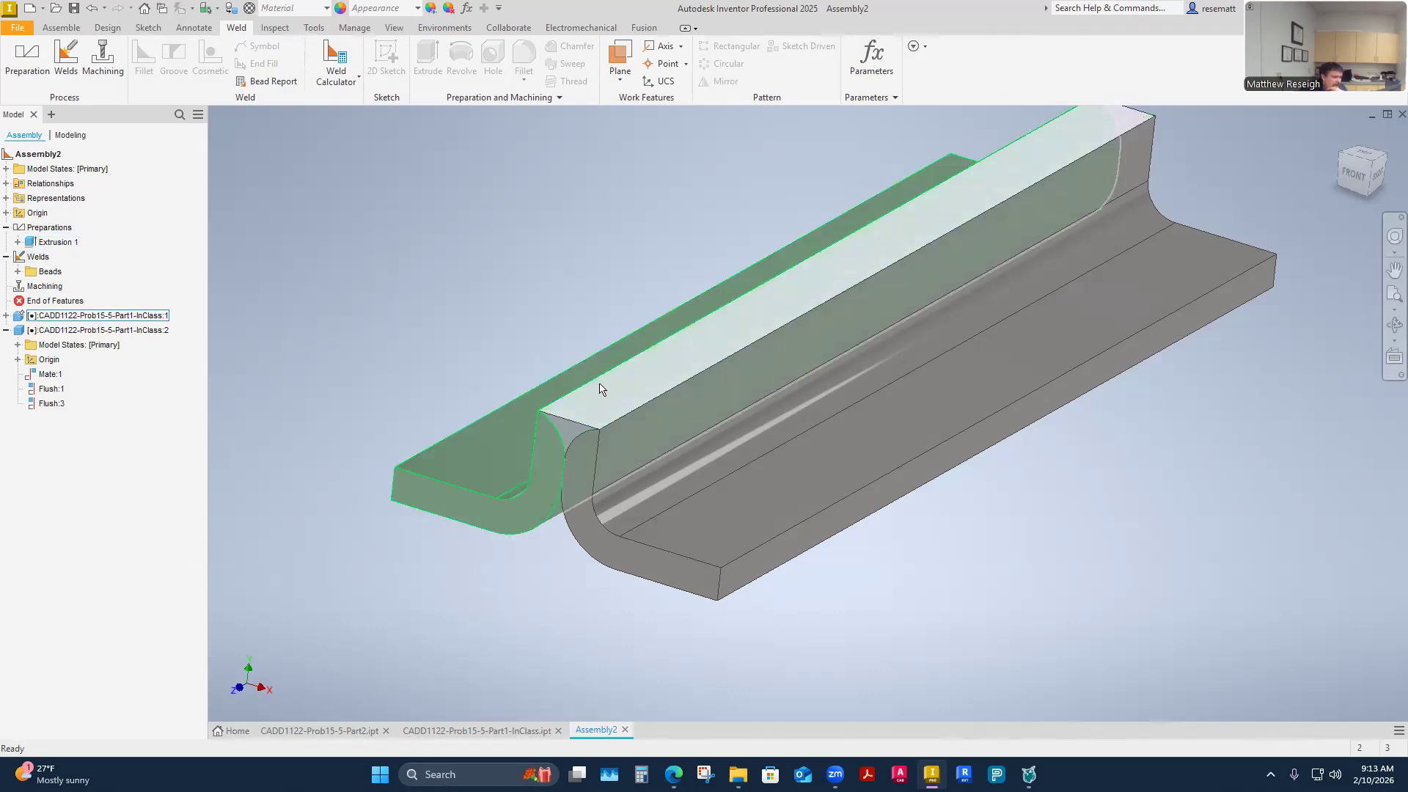
{"action": "left_click", "coordinate": [594, 416]}
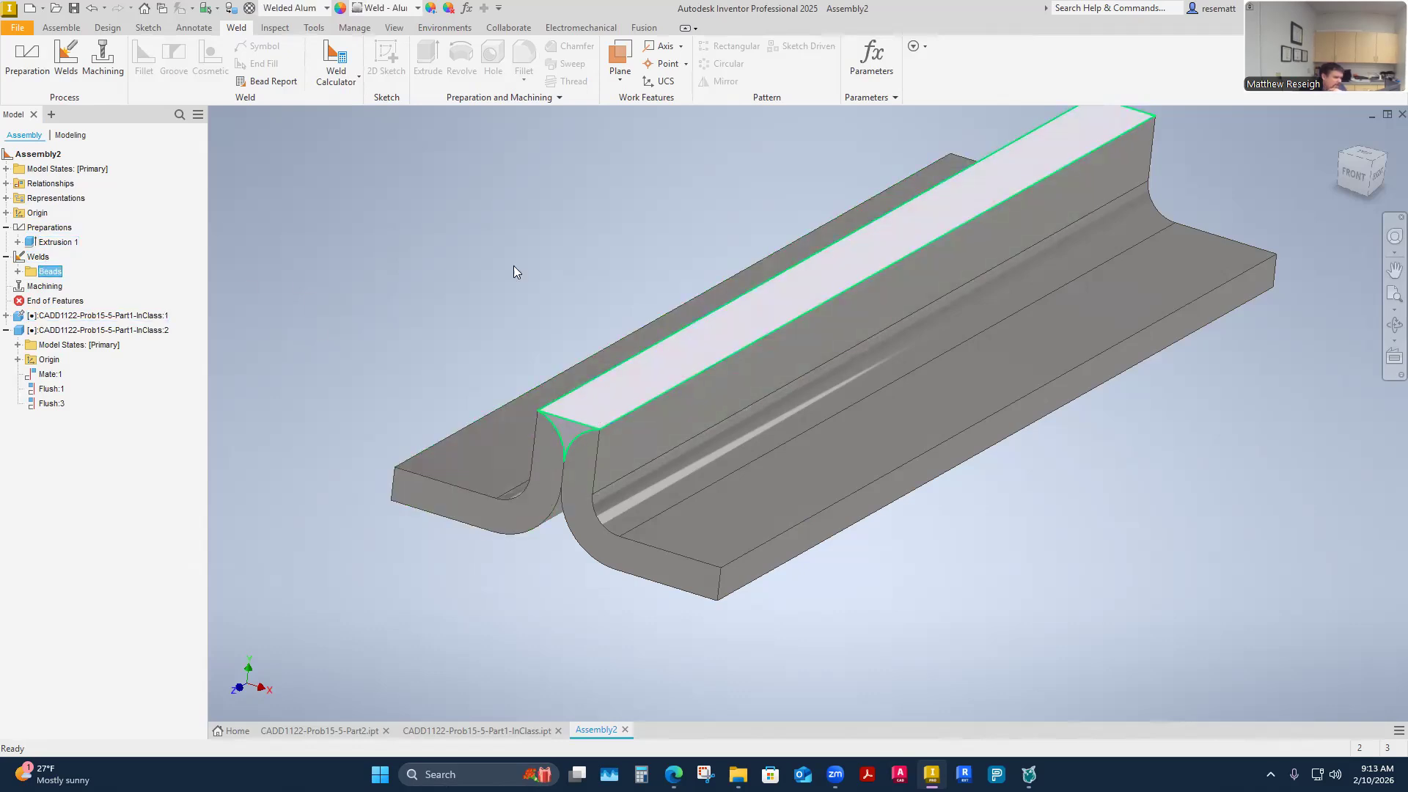
{"action": "left_click", "coordinate": [325, 10]}
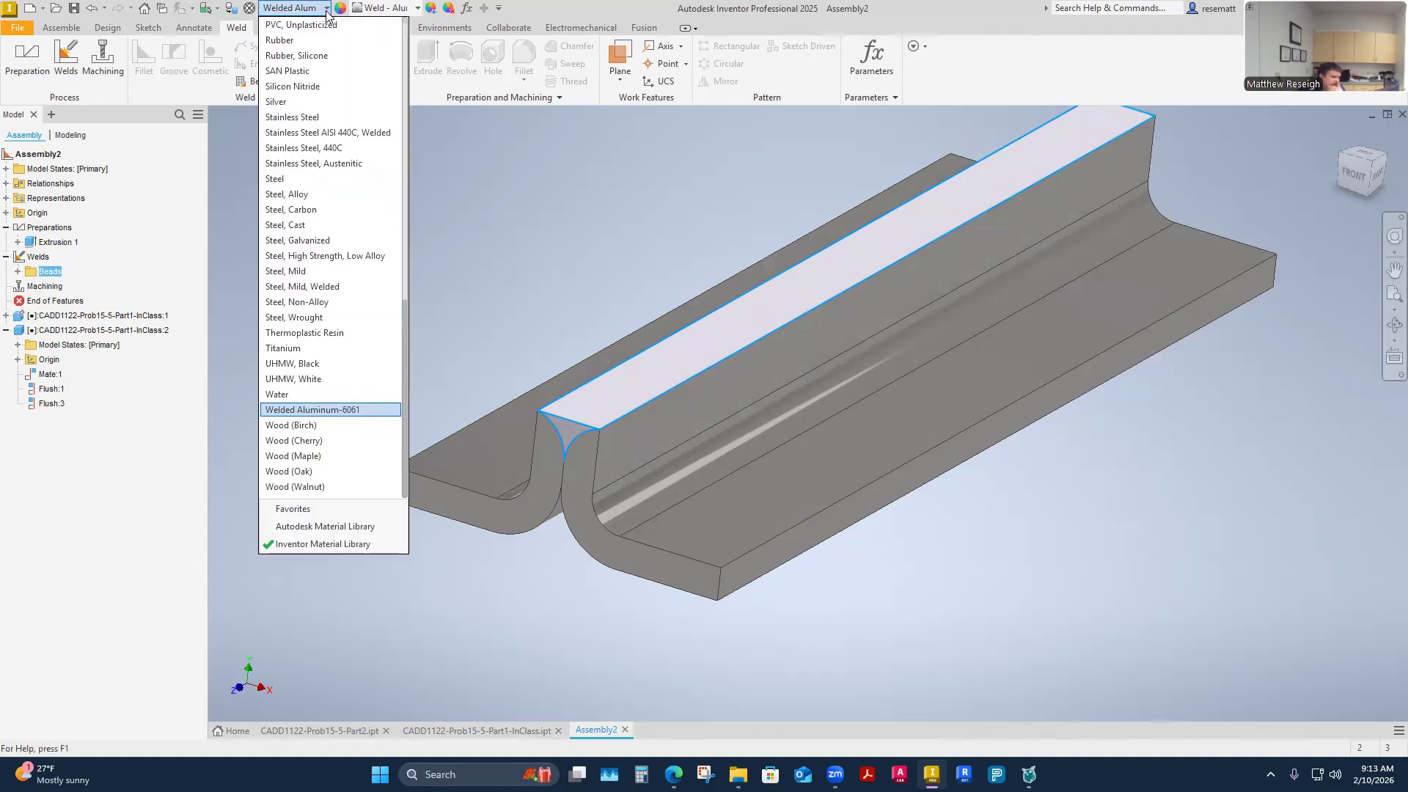
{"action": "left_click", "coordinate": [297, 287]}
{"action": "middle_click_drag", "start_coordinate": [481, 327], "coordinate": [465, 455], "text": "shift"}
{"action": "left_click", "coordinate": [560, 576]}
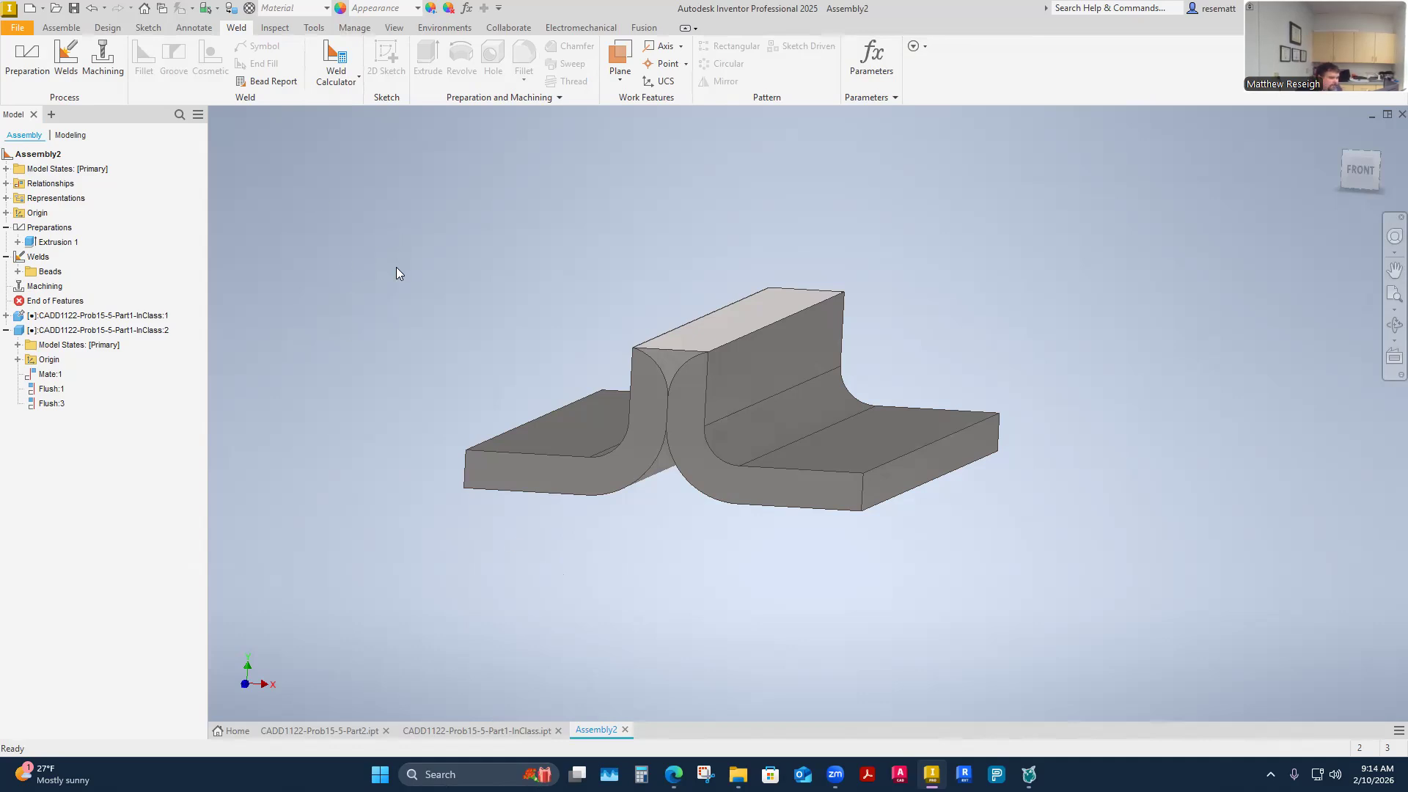
Update and check the weldment's physical properties, including mass, area and volume, in its iProperties
{"action": "left_click", "coordinate": [17, 27]}
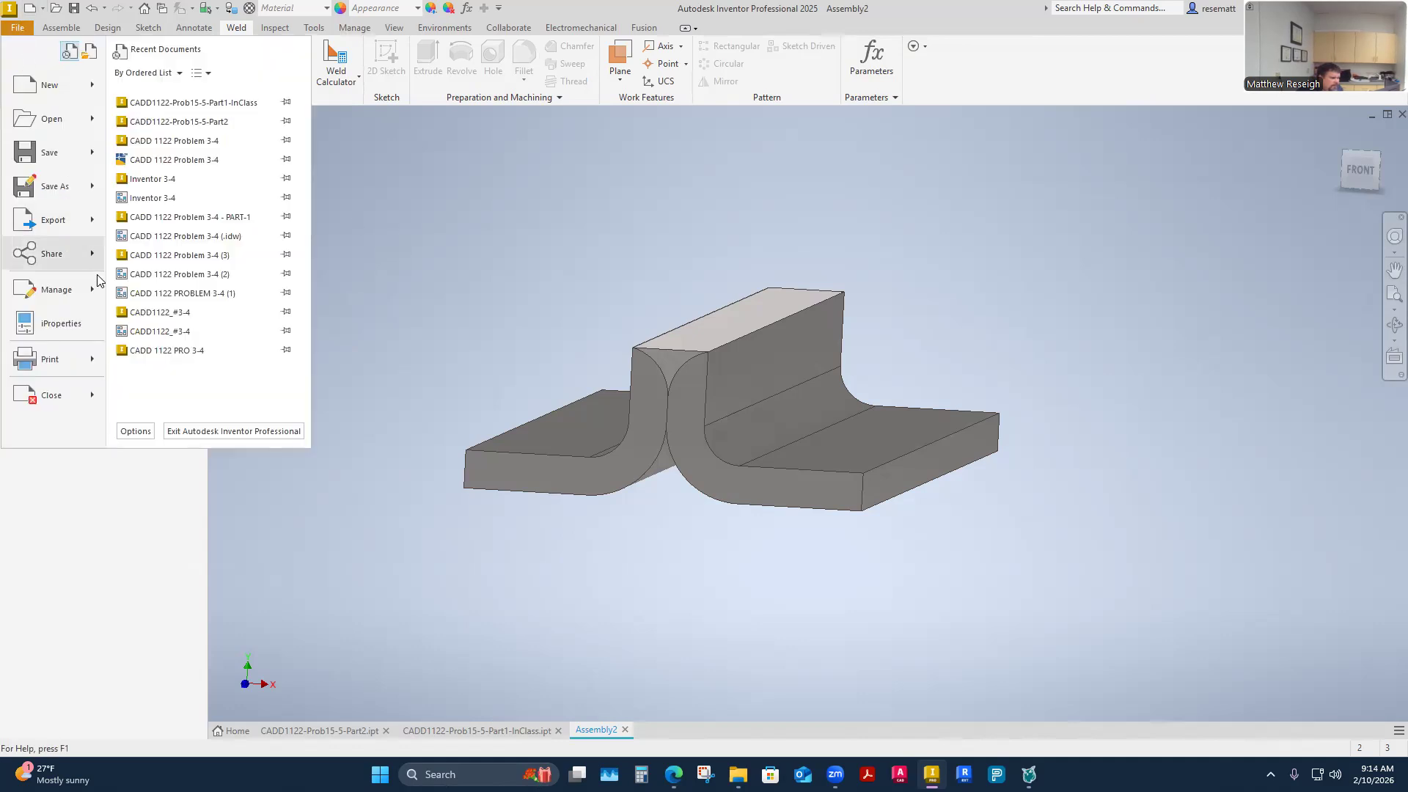
{"action": "left_click", "coordinate": [85, 328]}
{"action": "left_click", "coordinate": [300, 166]}
{"action": "left_click", "coordinate": [342, 165]}
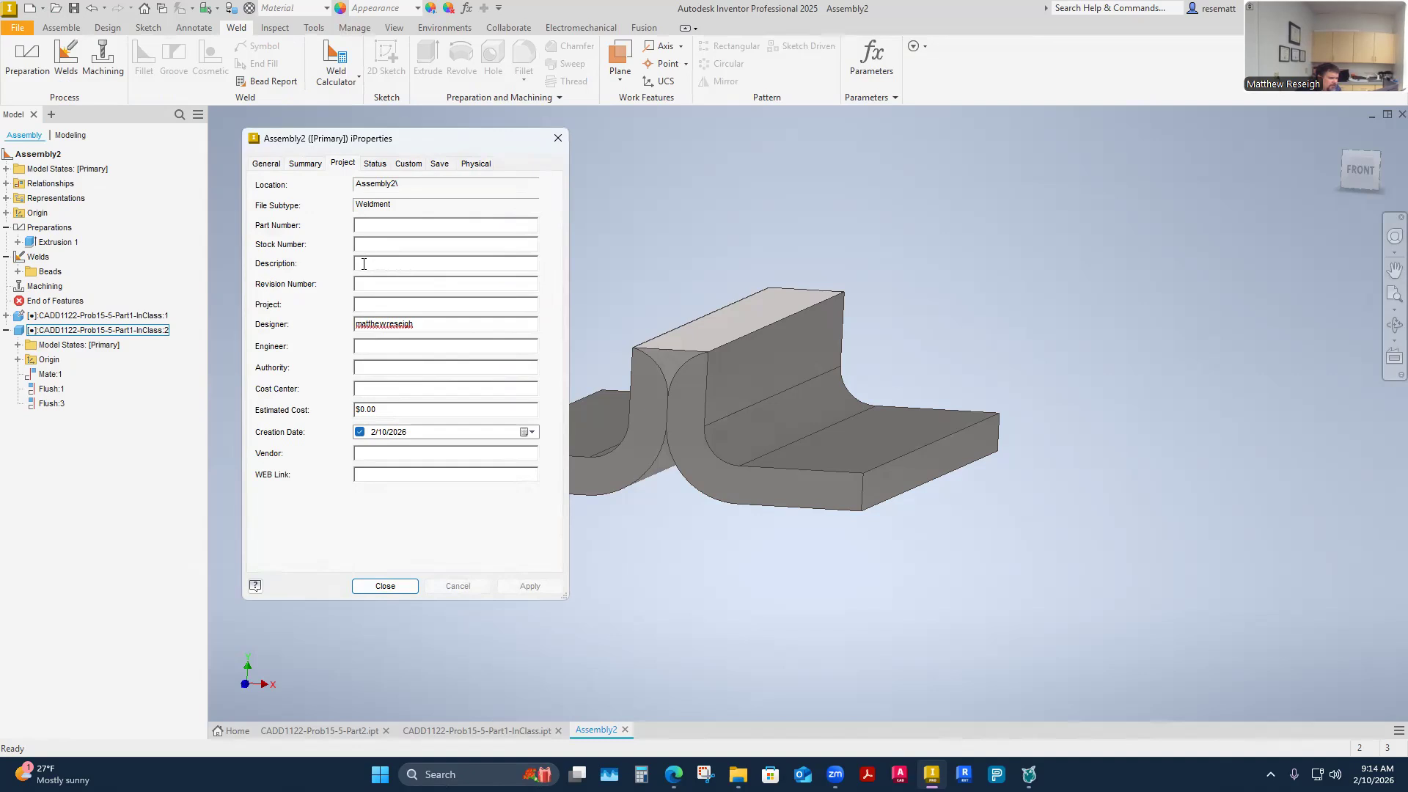
{"action": "left_click", "coordinate": [475, 162]}
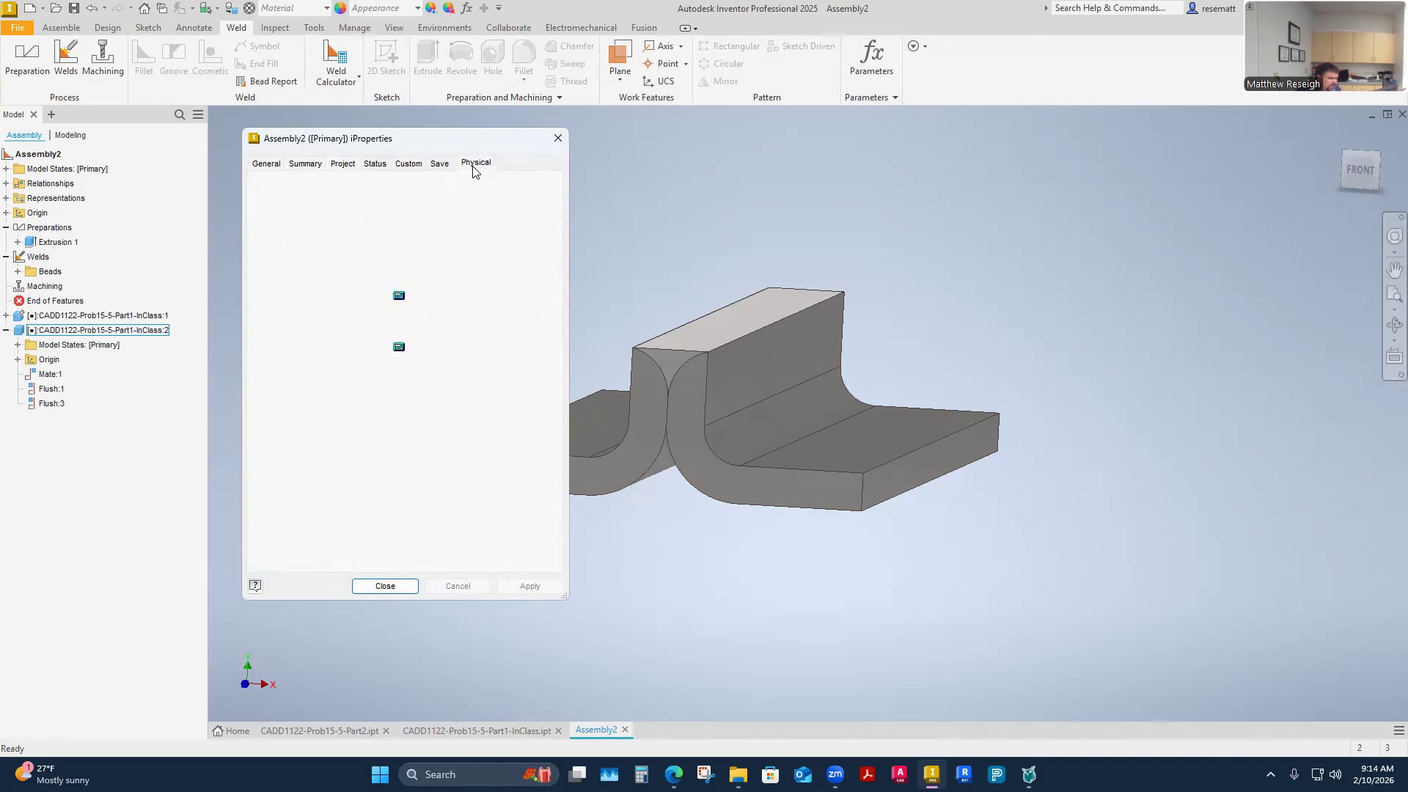
{"action": "left_click", "coordinate": [513, 200]}
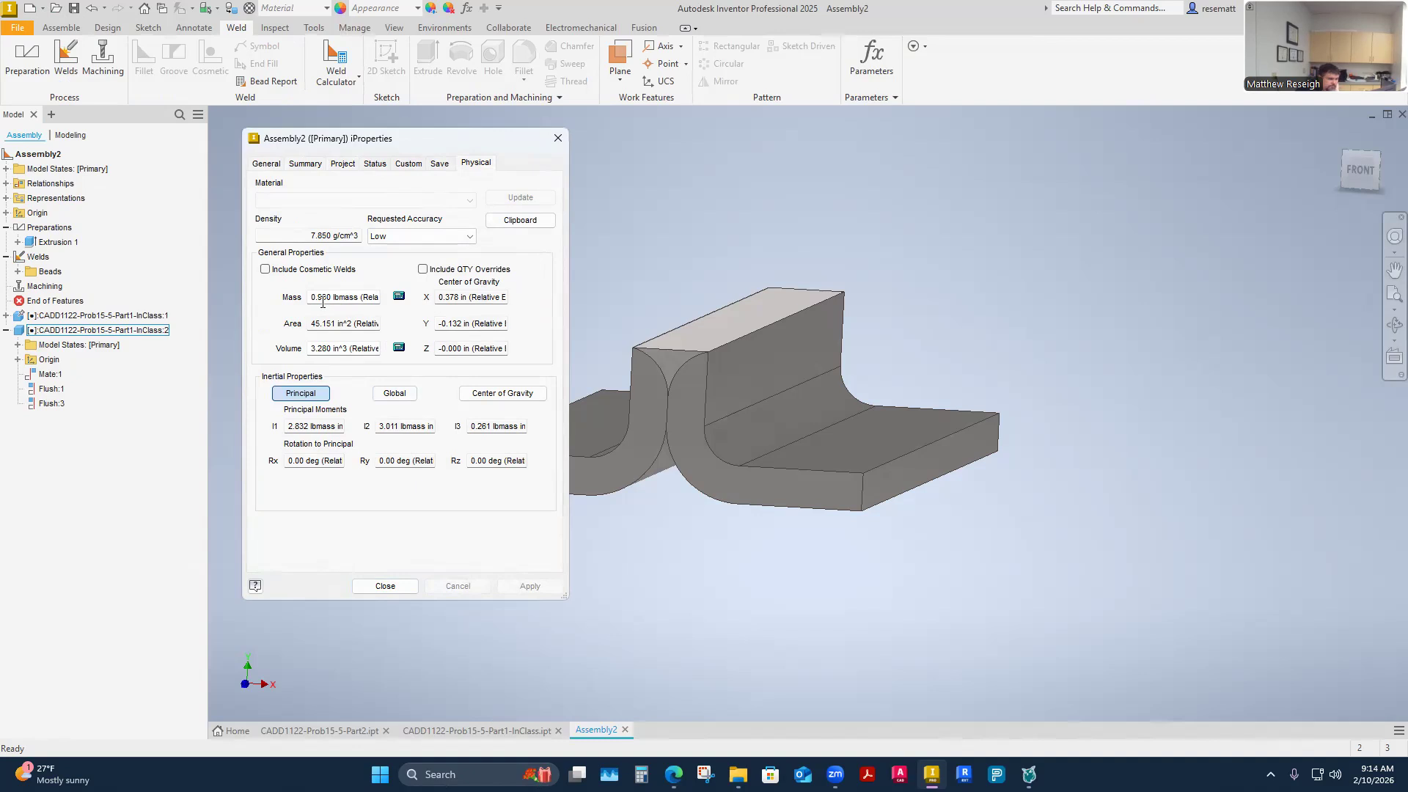
{"action": "left_click", "coordinate": [385, 587]}
{"action": "middle_click_drag", "start_coordinate": [513, 578], "coordinate": [313, 675], "text": "shift"}
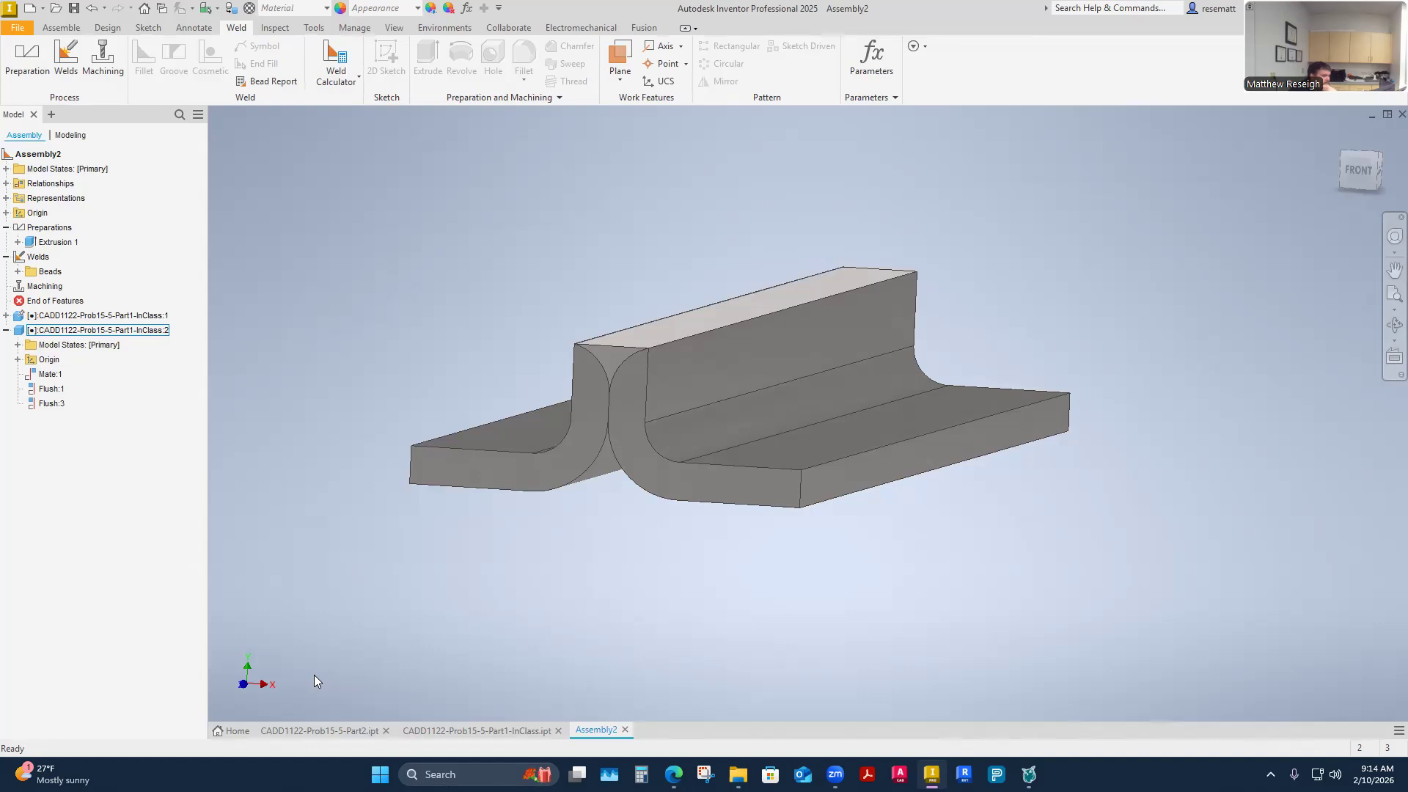
Open the drawing template Inventor-Inch-Template-ISU-BSIZE from the 0-General folder
{"action": "left_click", "coordinate": [217, 732]}
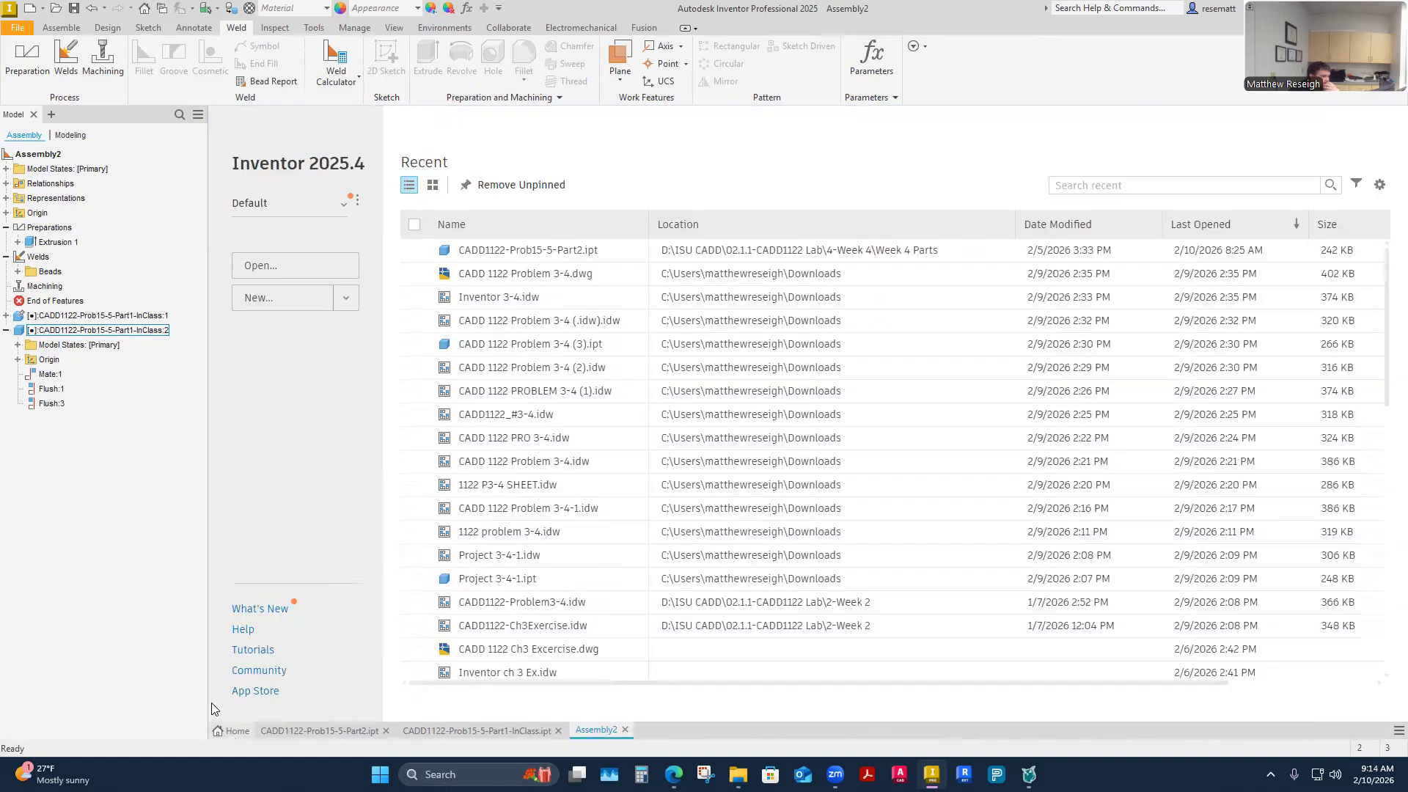
{"action": "left_click", "coordinate": [86, 267]}
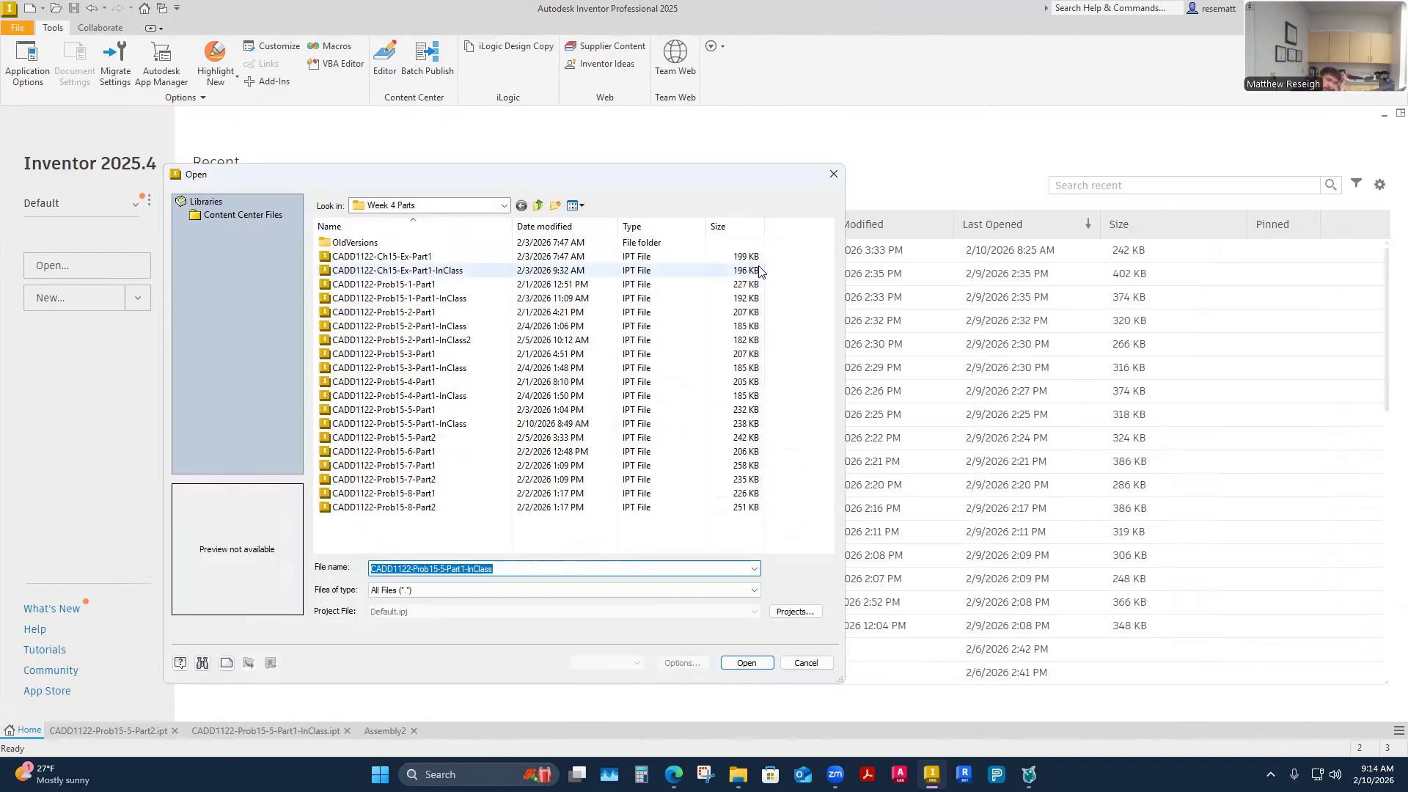
{"action": "left_click", "coordinate": [537, 205]}
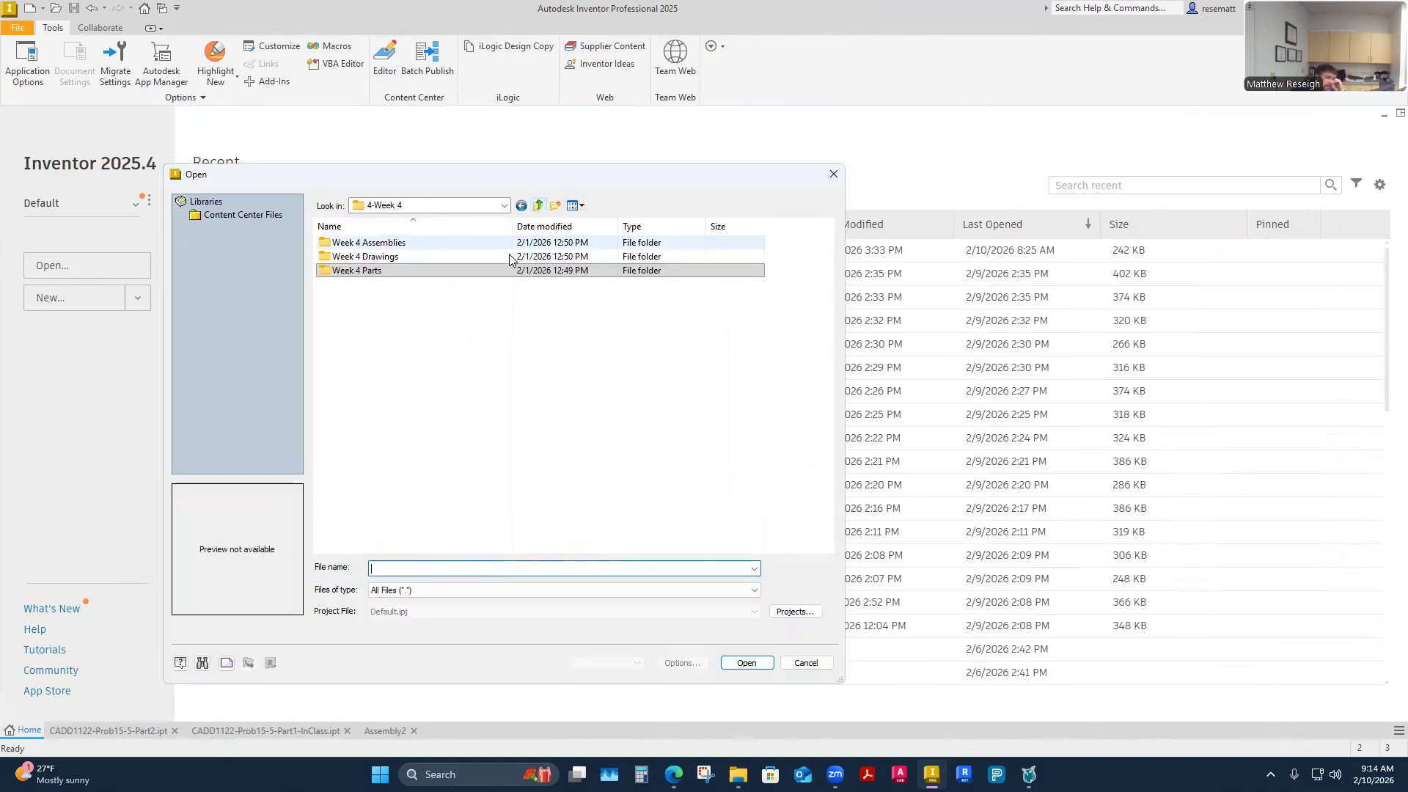
{"action": "left_click", "coordinate": [538, 205]}
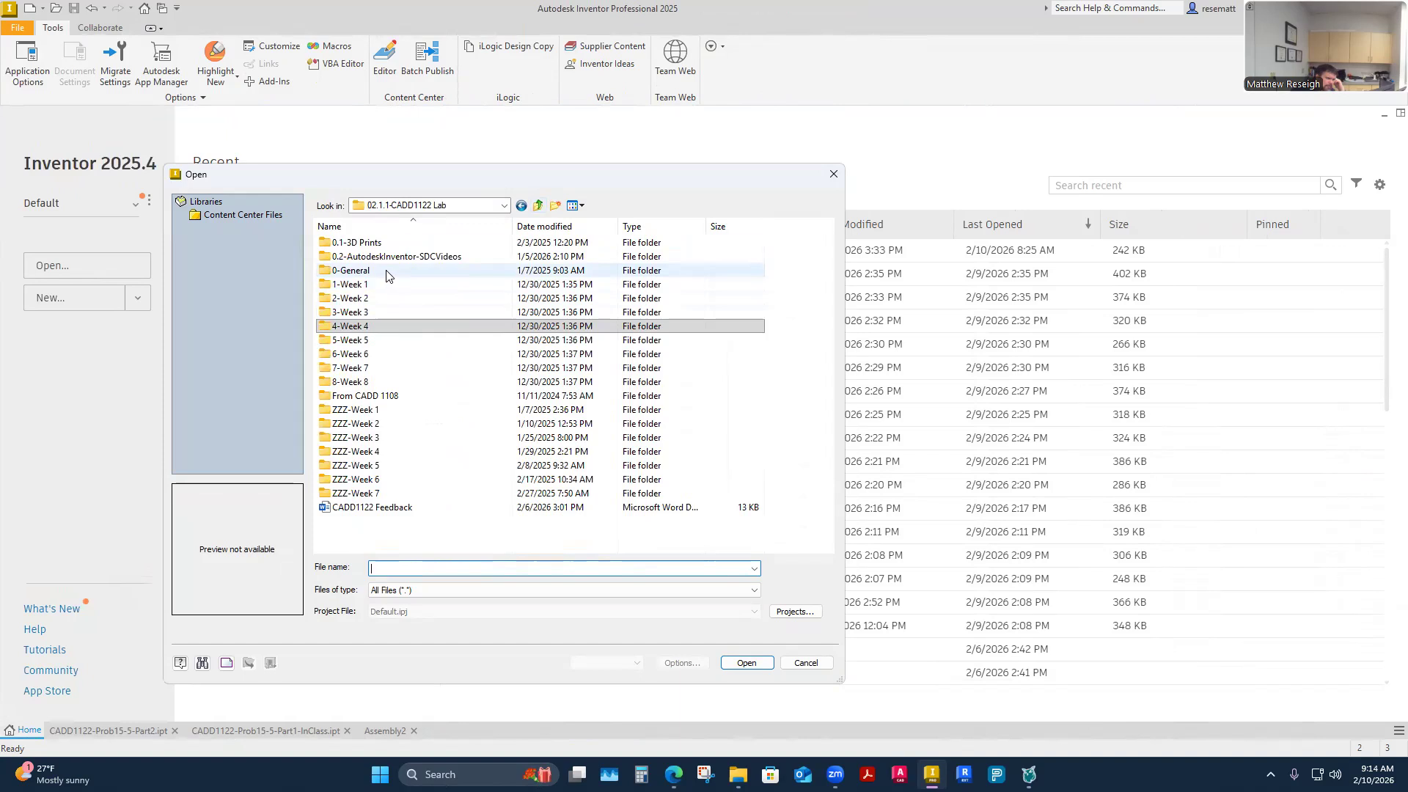
{"action": "double_click", "coordinate": [394, 271]}
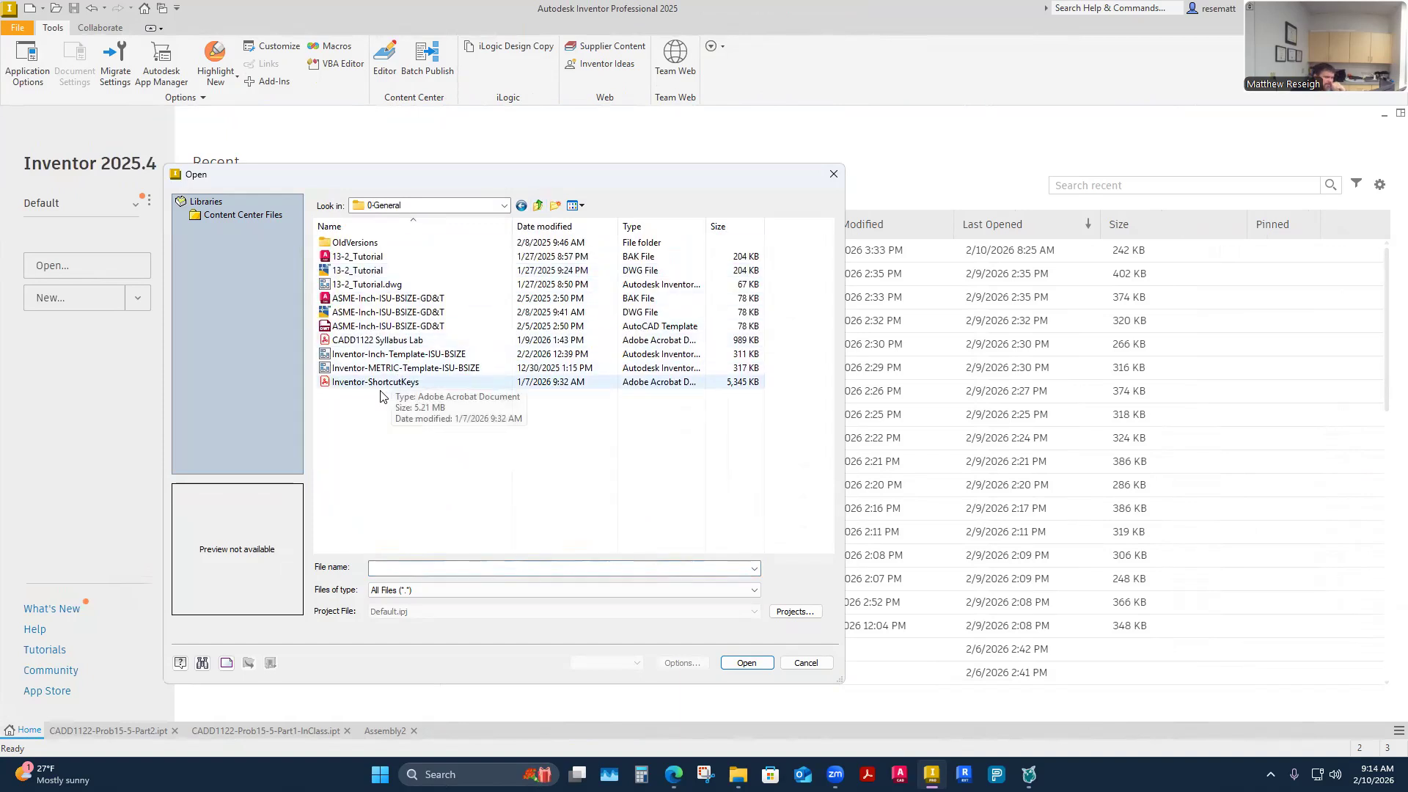
{"action": "left_click", "coordinate": [384, 354]}
{"action": "left_click", "coordinate": [745, 663]}
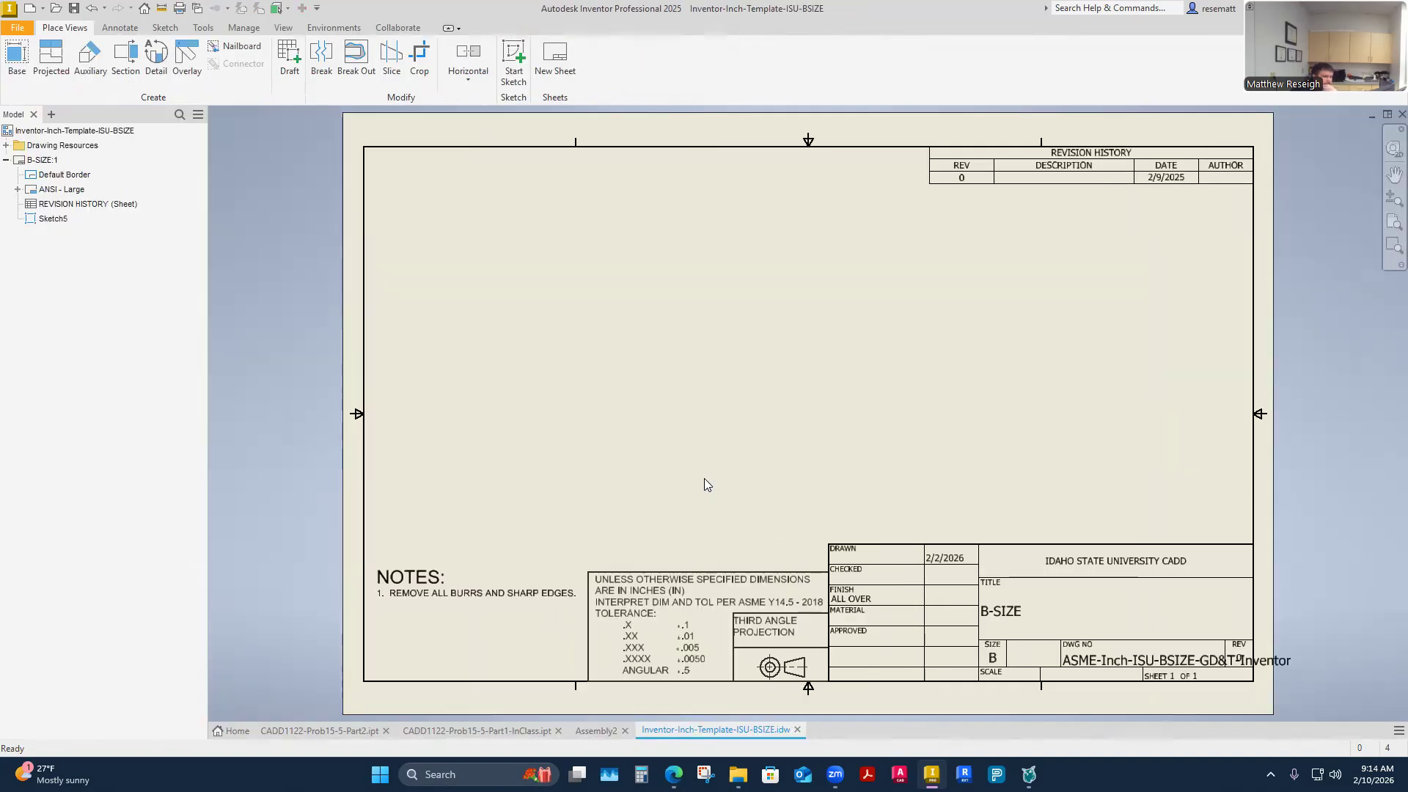
Save the weldment assembly as CADD1122-Prob15-5-Assy1-InClass in the Week 4 Assemblies folder
{"action": "left_click", "coordinate": [602, 733]}
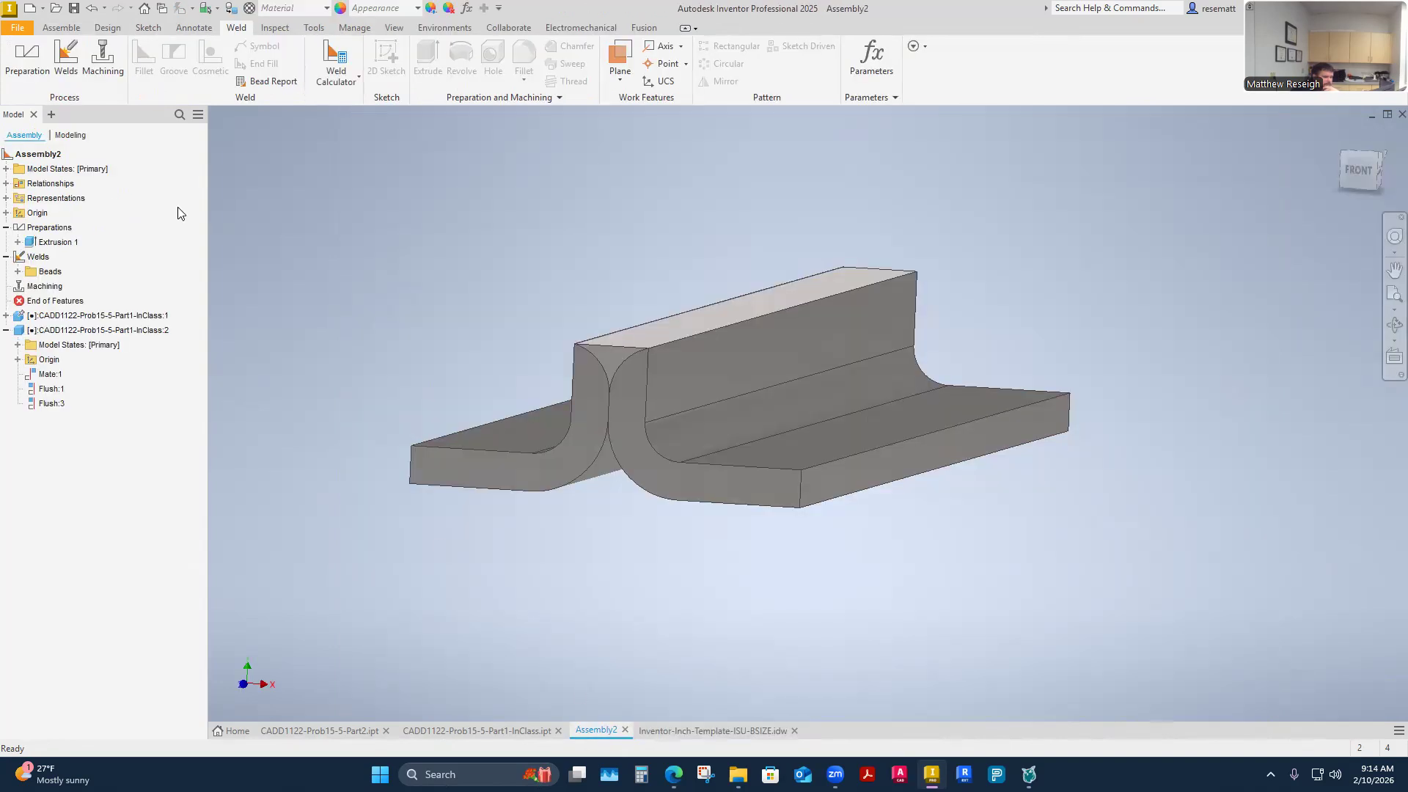
{"action": "left_click", "coordinate": [74, 10]}
{"action": "left_click", "coordinate": [539, 206]}
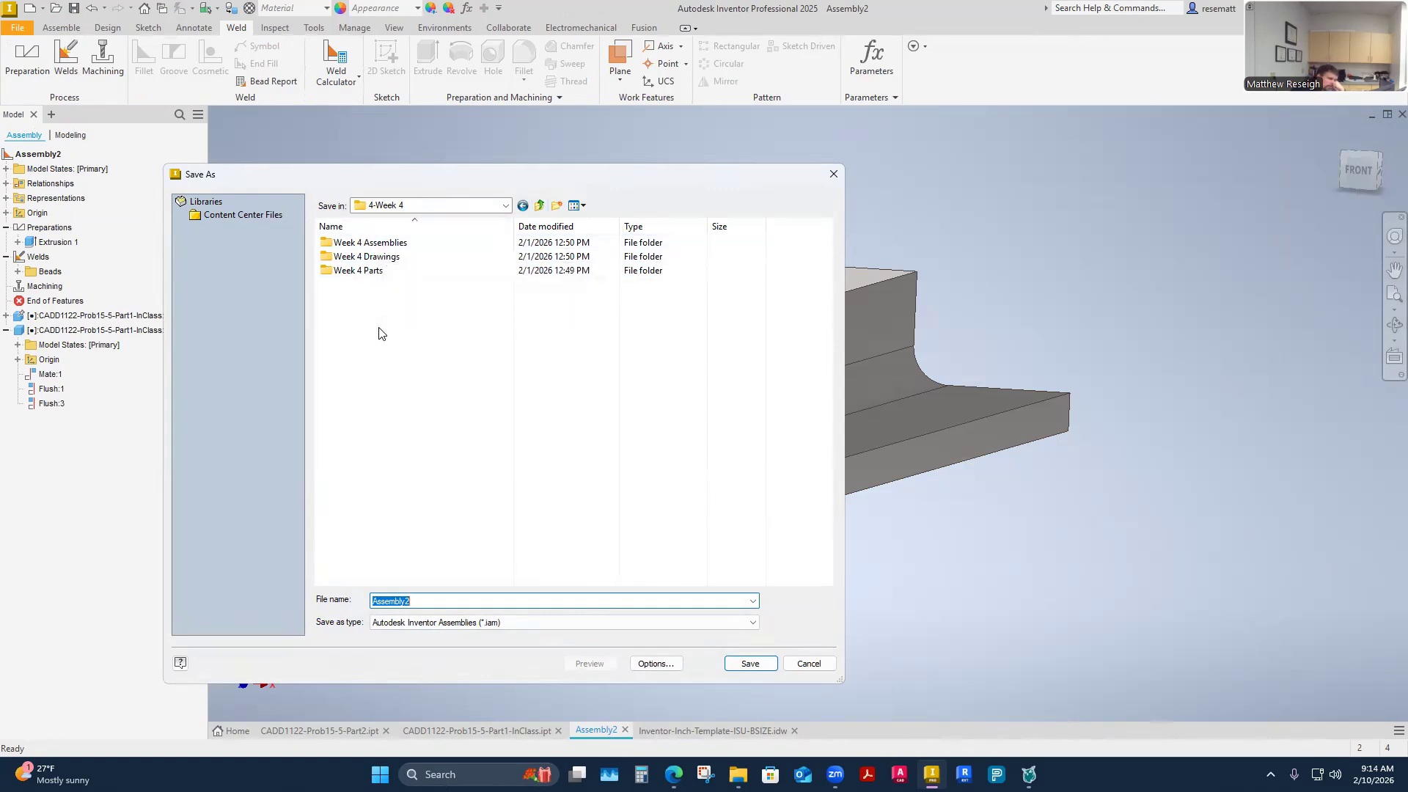
{"action": "double_click", "coordinate": [370, 243]}
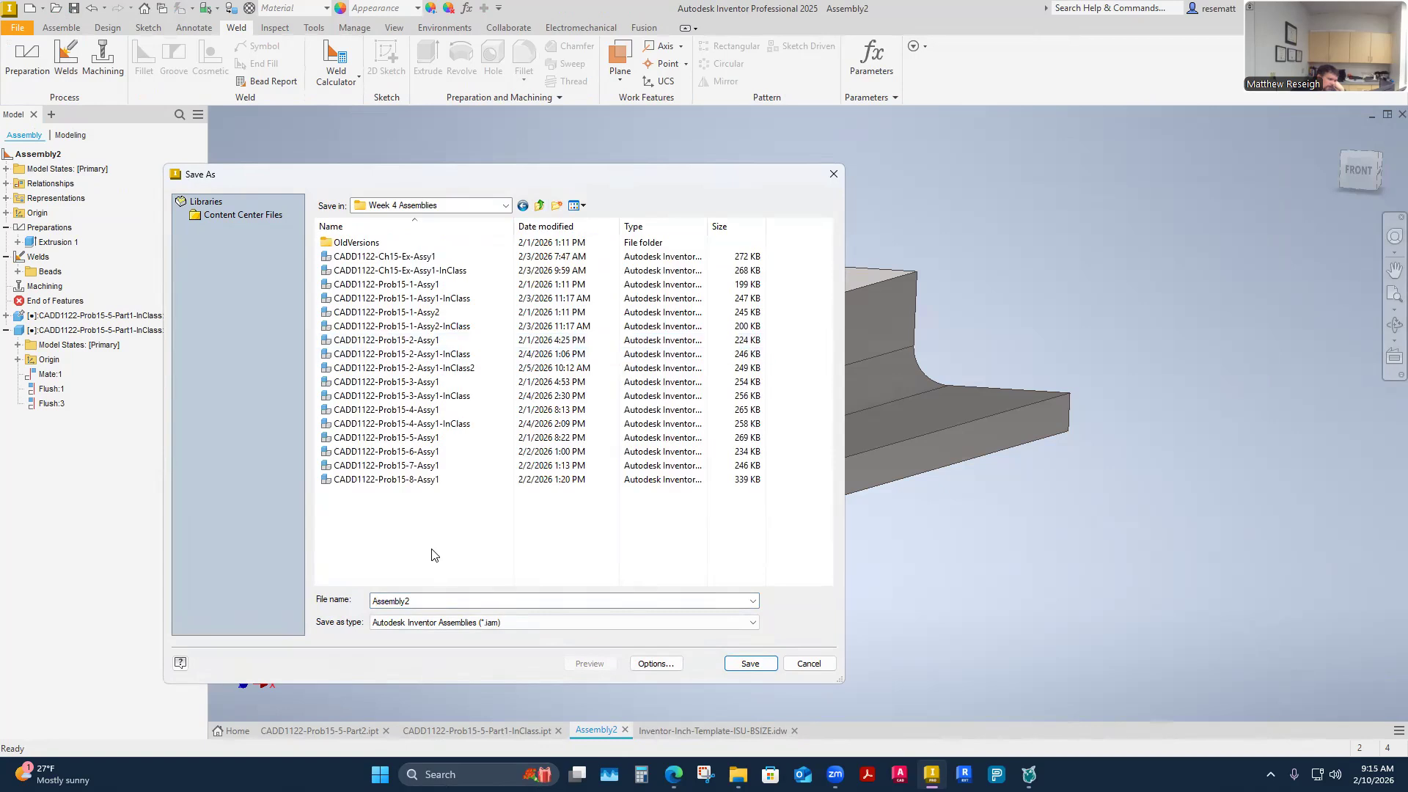
{"action": "left_click", "coordinate": [425, 438]}
{"action": "left_click", "coordinate": [485, 601]}
{"action": "left_click", "coordinate": [486, 600]}
{"action": "type", "text": "-InClass"}
{"action": "left_click", "coordinate": [770, 664]}
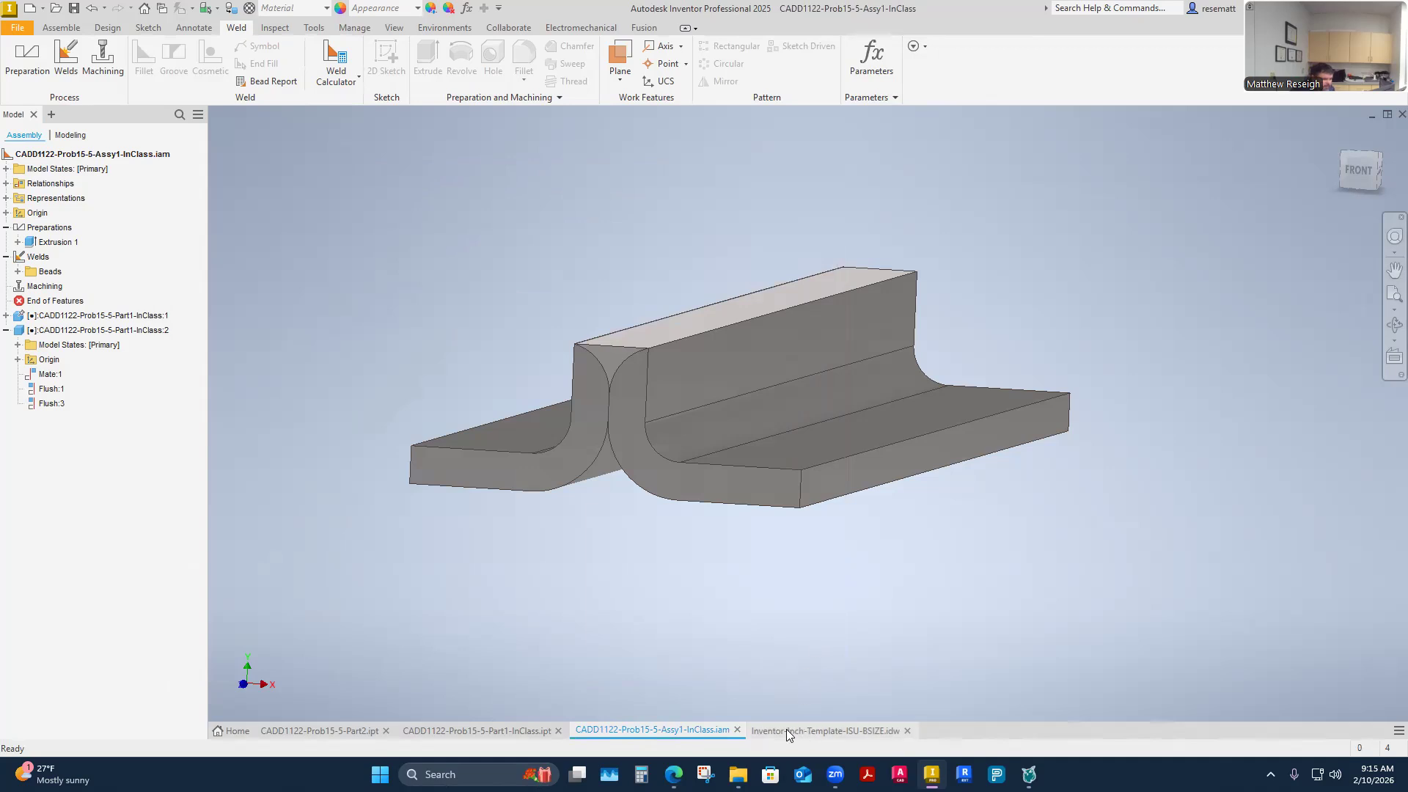
Save a copy of the B-size template drawing as CADD1122-Prob15-5-InClass in the Week 4 Drawings folder of 4-Week 4
{"action": "left_click", "coordinate": [786, 730]}
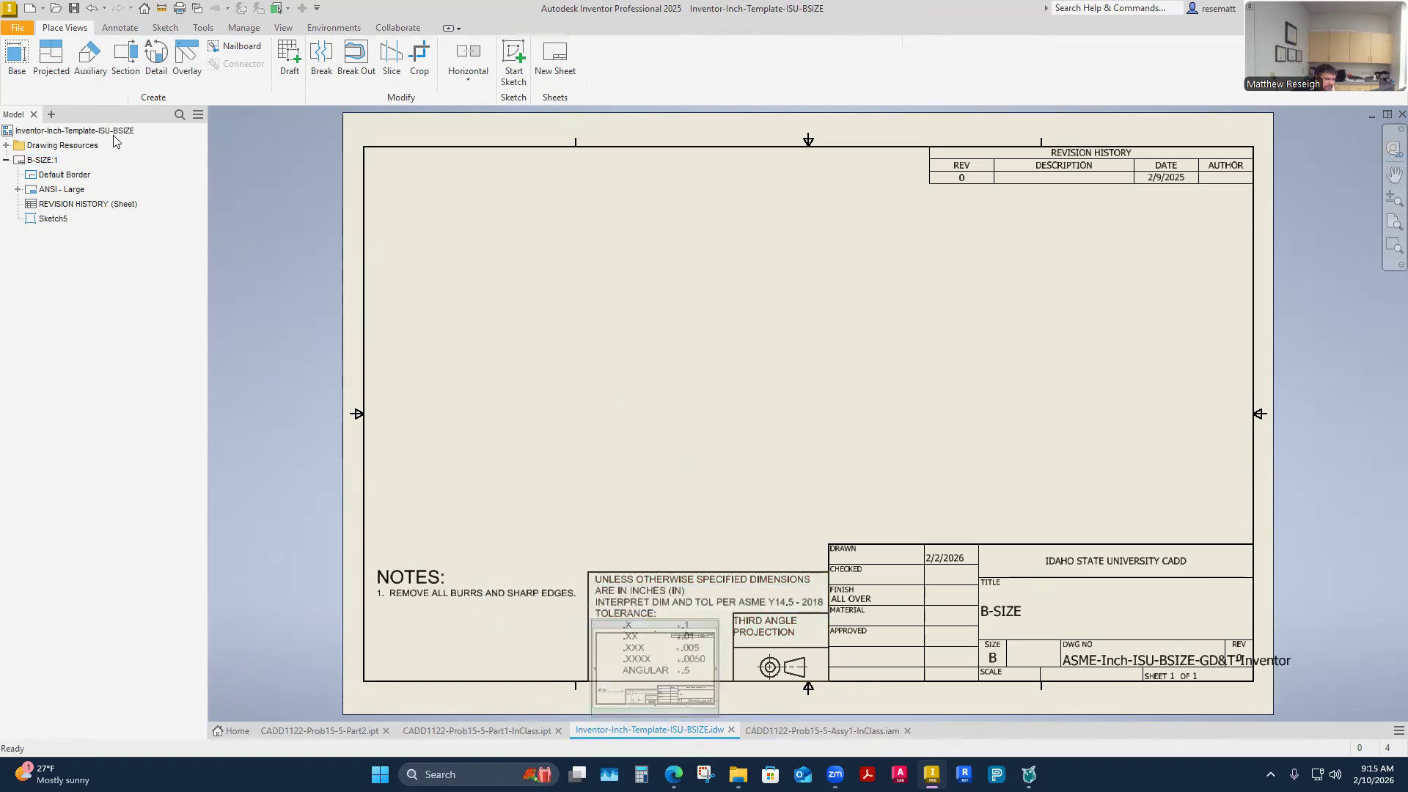
{"action": "left_click", "coordinate": [11, 29]}
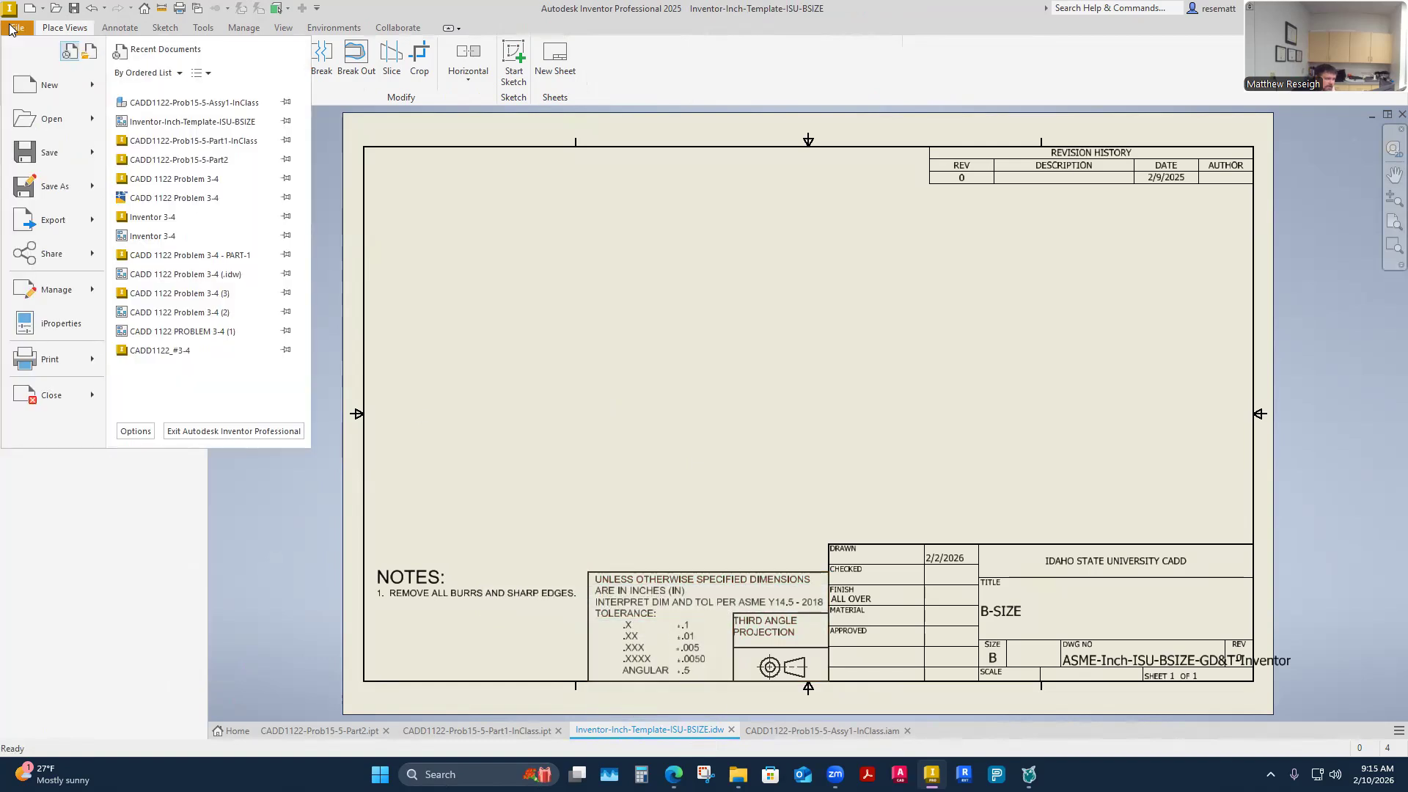
{"action": "left_click", "coordinate": [62, 189]}
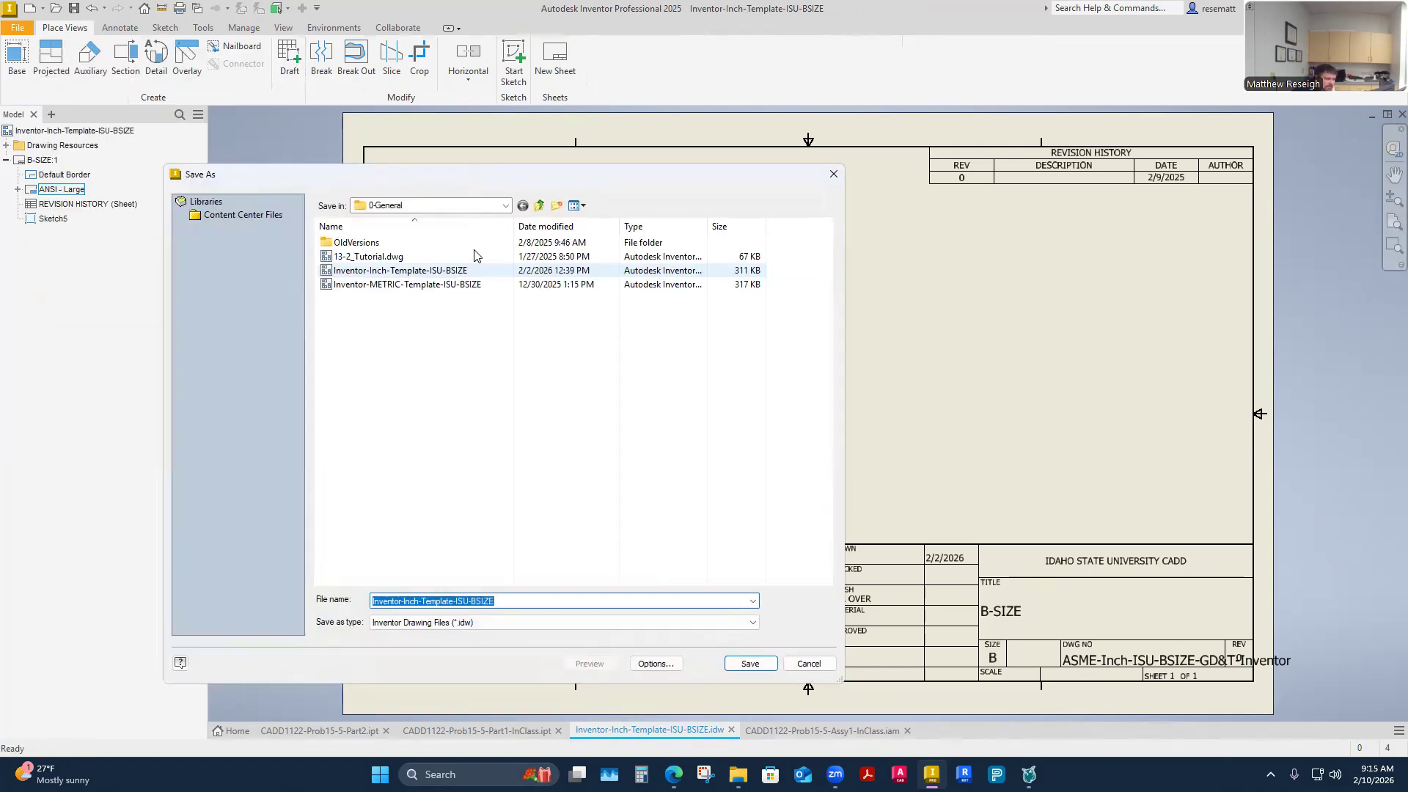
{"action": "left_click", "coordinate": [541, 206]}
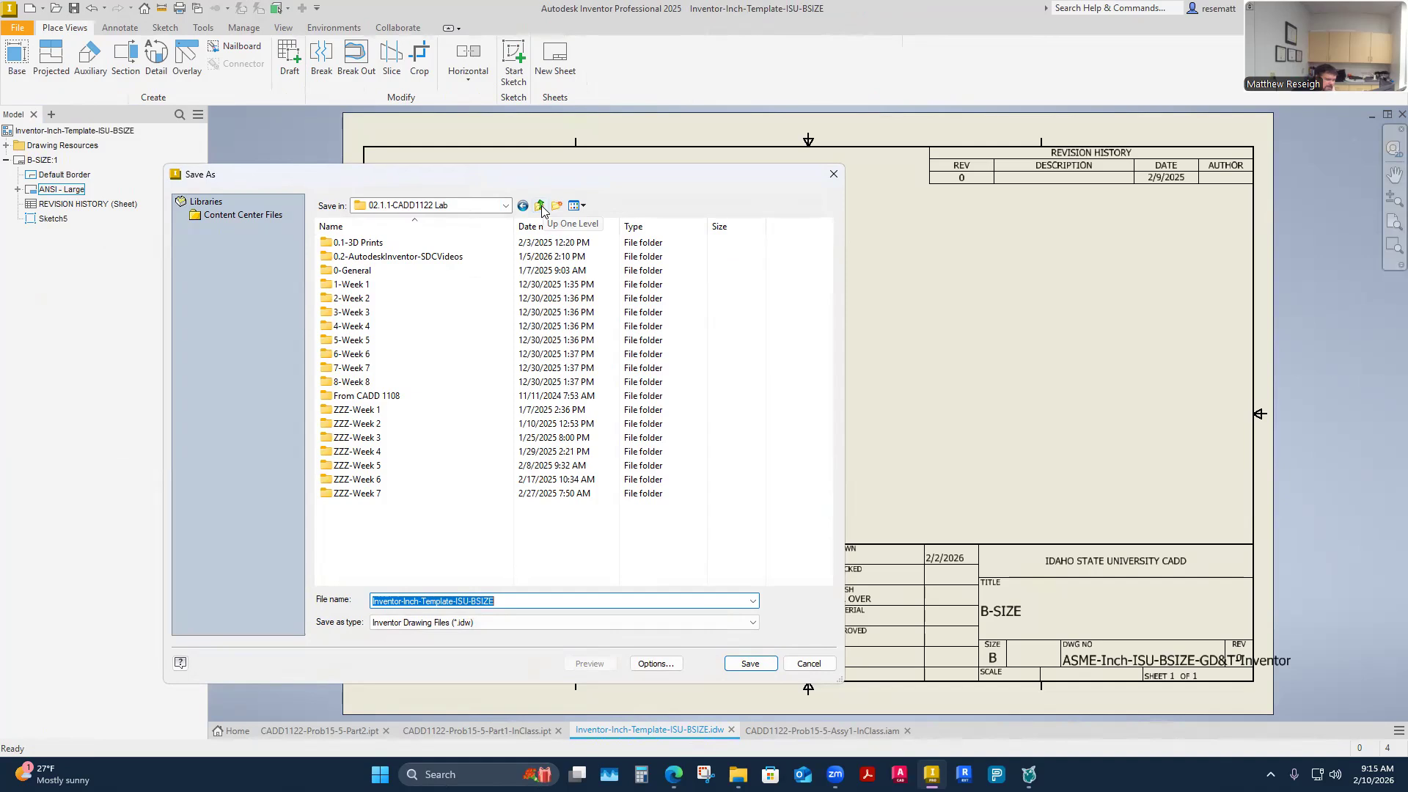
{"action": "double_click", "coordinate": [377, 327]}
{"action": "double_click", "coordinate": [375, 258]}
{"action": "left_click", "coordinate": [397, 354]}
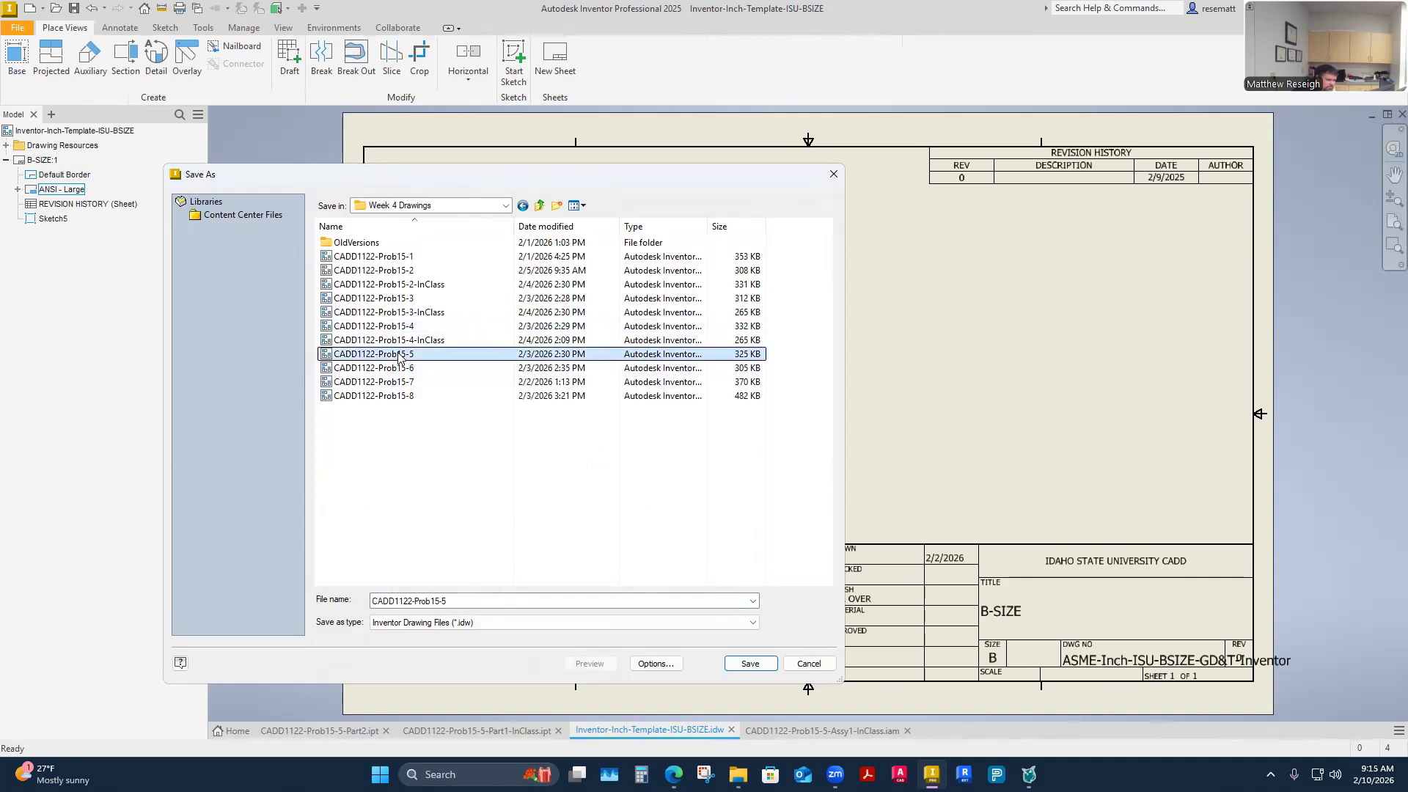
{"action": "left_click", "coordinate": [452, 601]}
{"action": "left_click", "coordinate": [453, 601]}
{"action": "type", "text": "-In"}
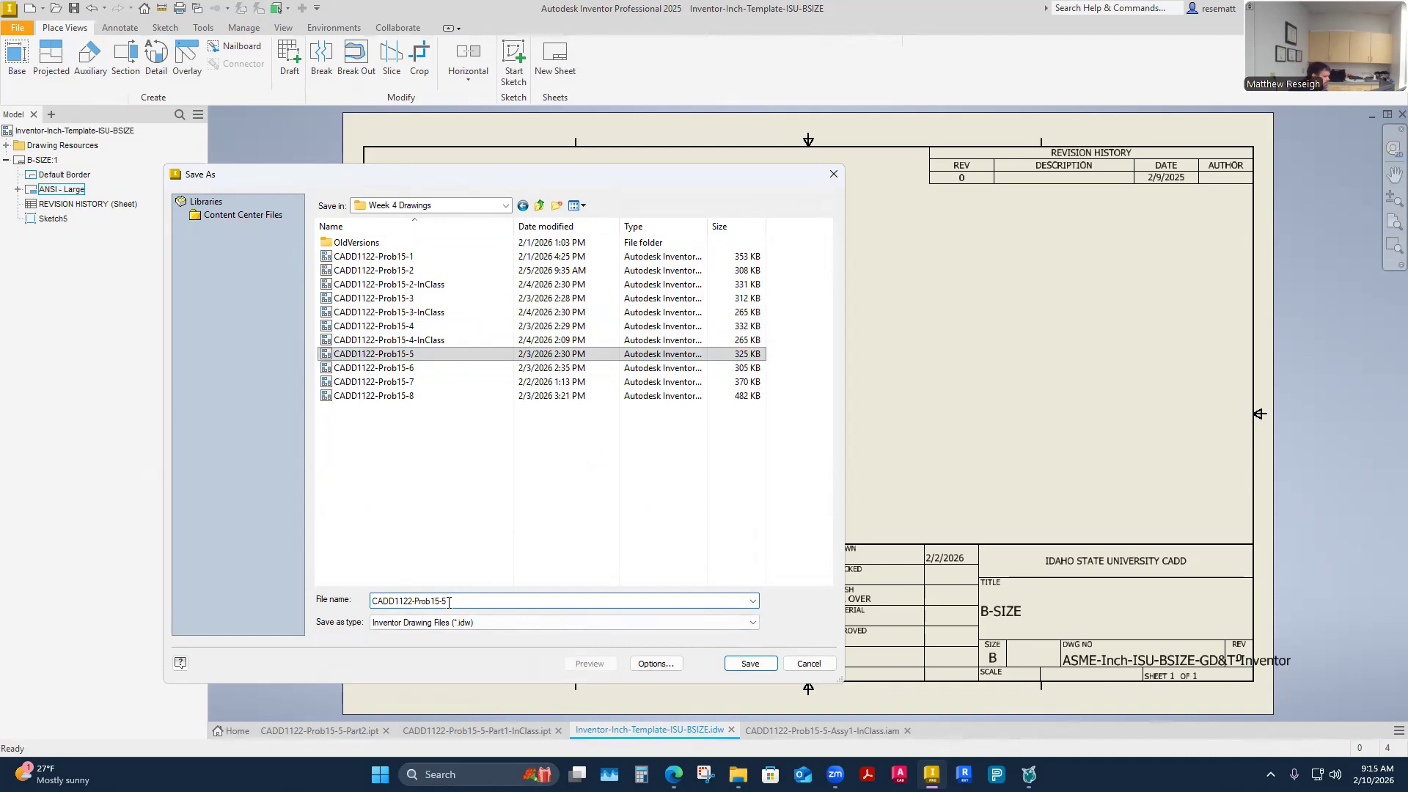
{"action": "type", "text": "Class"}
{"action": "left_click", "coordinate": [746, 663]}
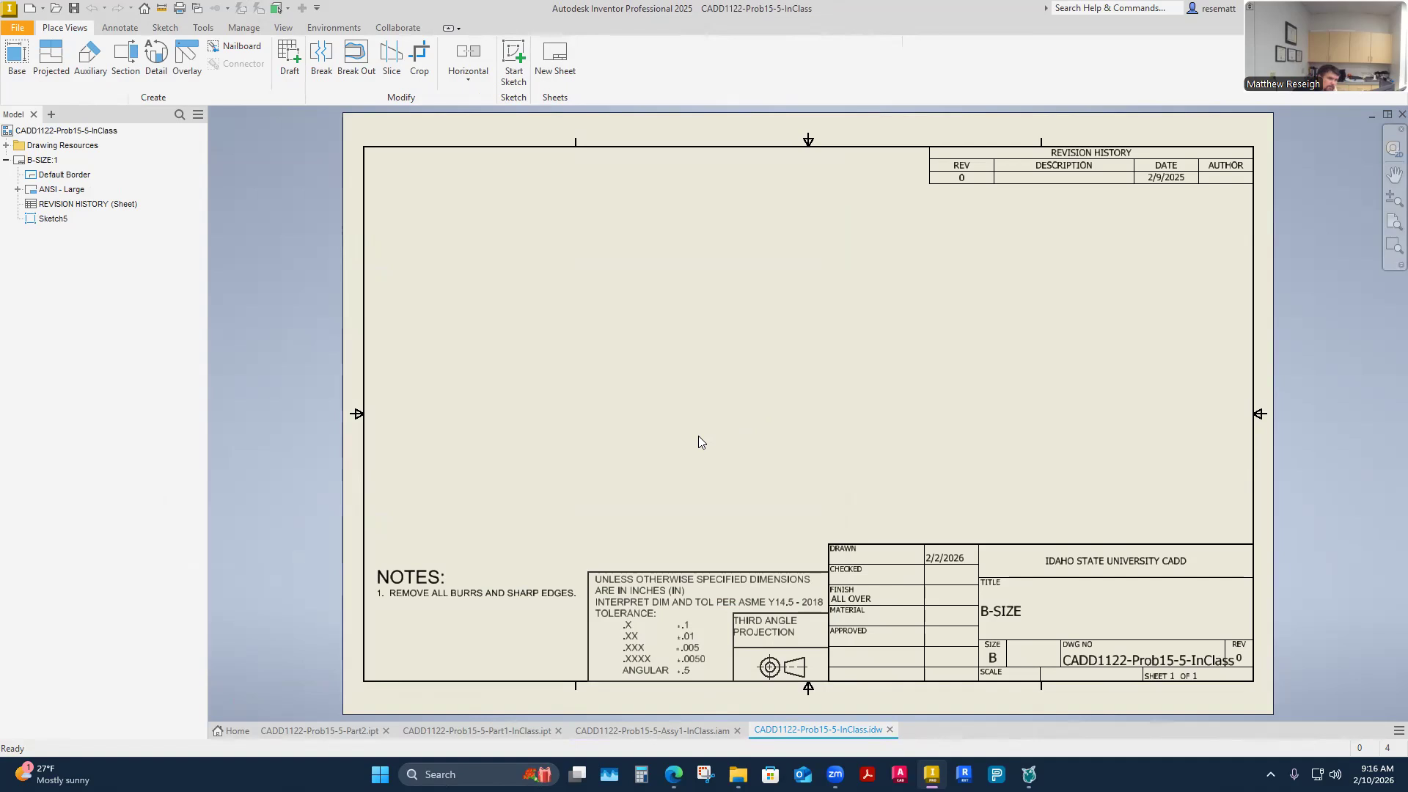
Place a 1:1 front base view of the weldment with hidden lines and a visible label, plus projected side and isometric views
{"action": "right_click", "coordinate": [607, 405]}
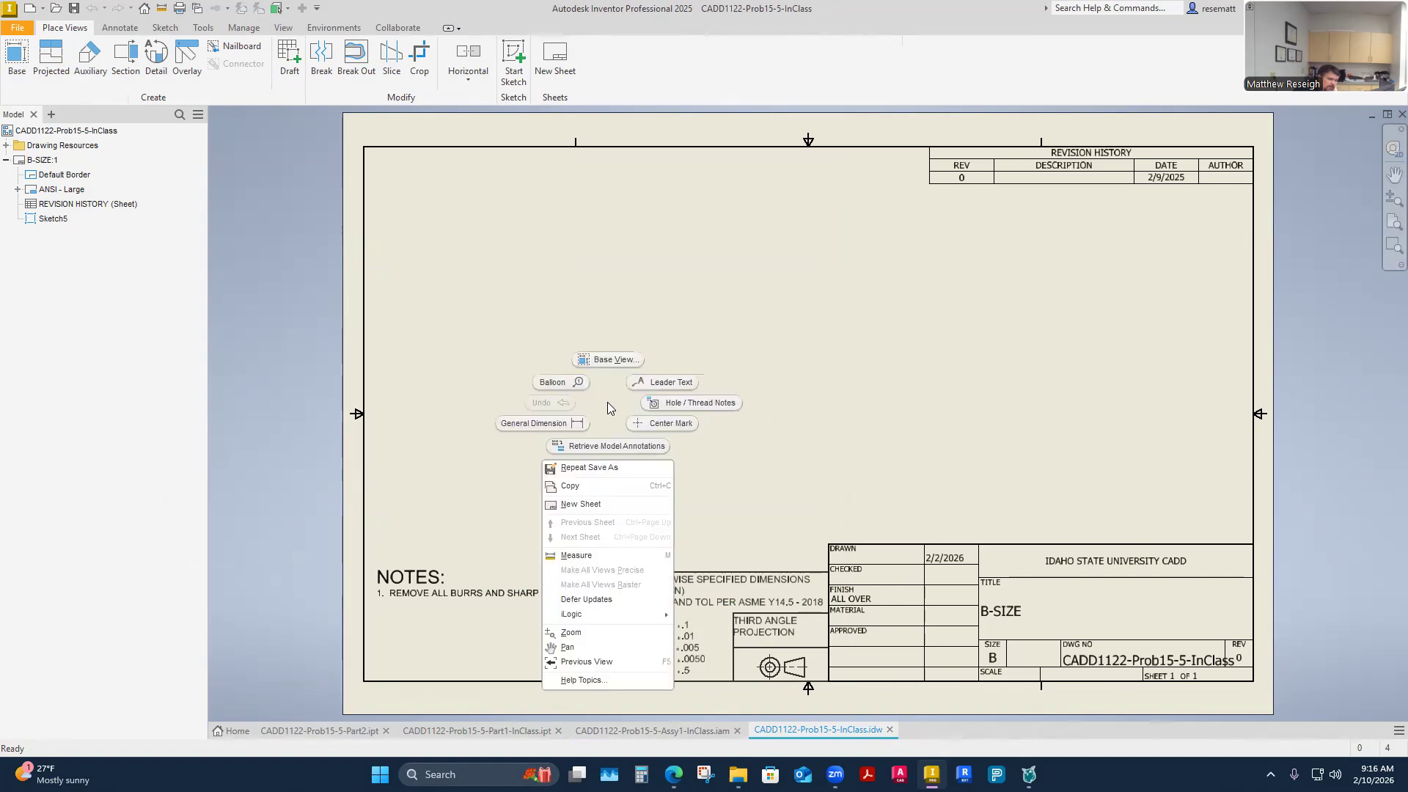
{"action": "left_click", "coordinate": [608, 362]}
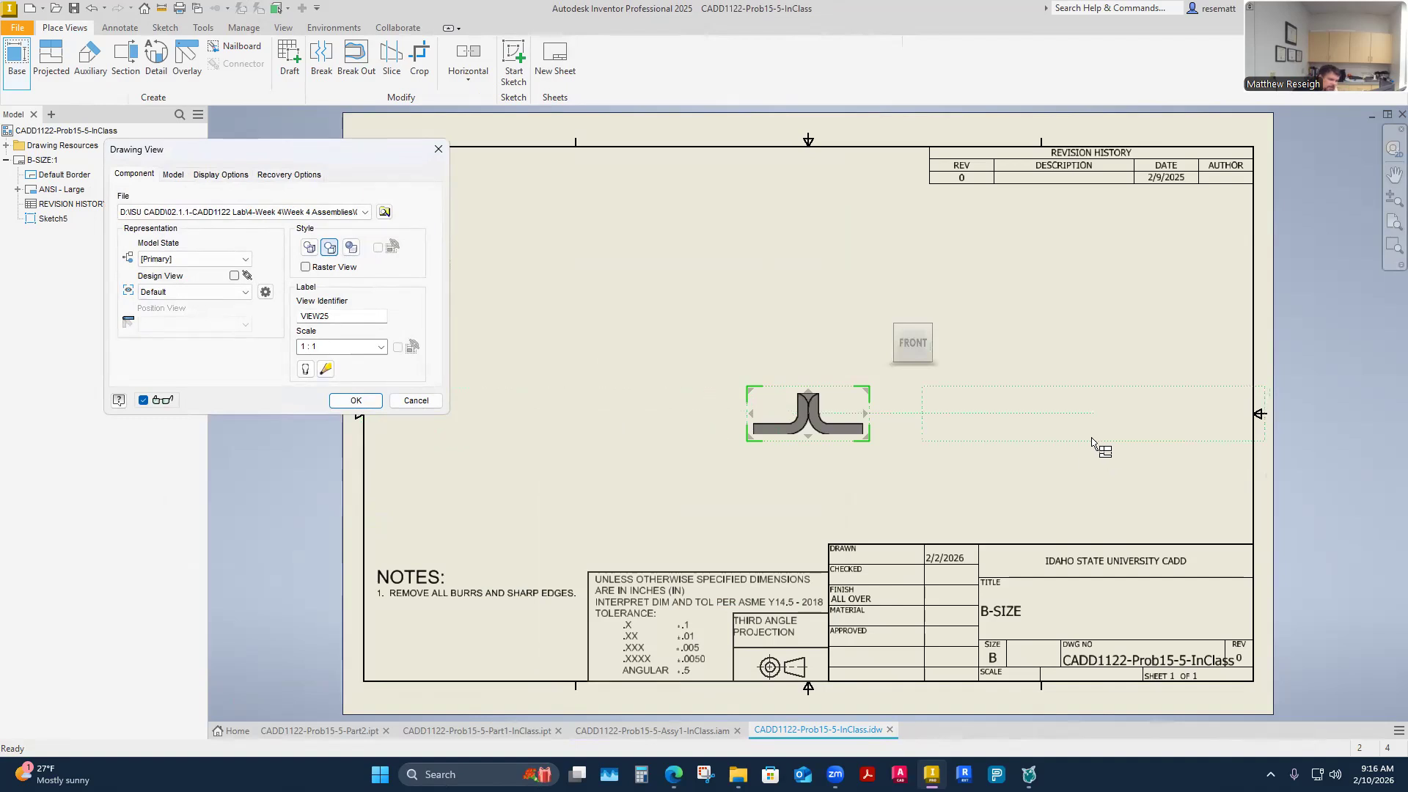
{"action": "left_click", "coordinate": [1072, 424]}
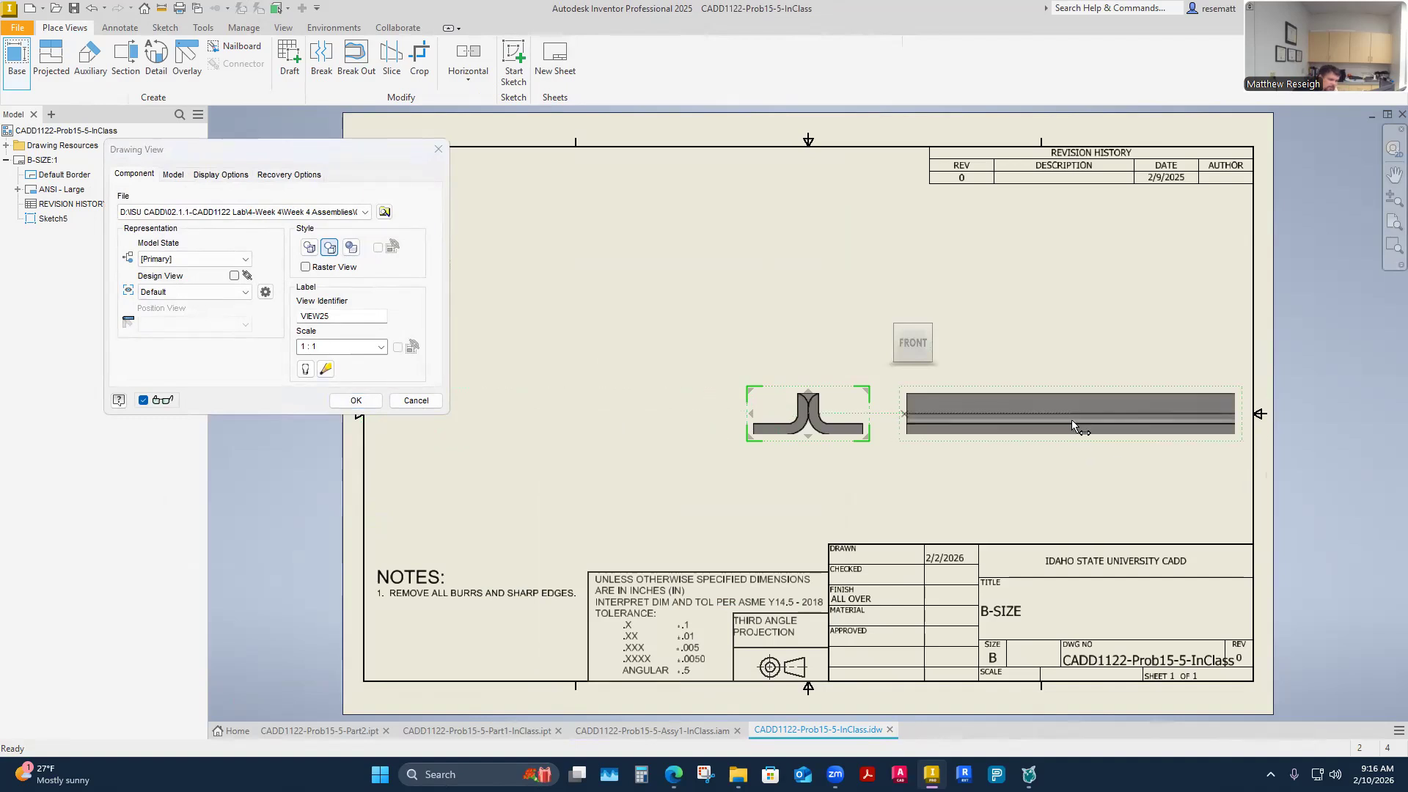
{"action": "left_click", "coordinate": [1090, 253]}
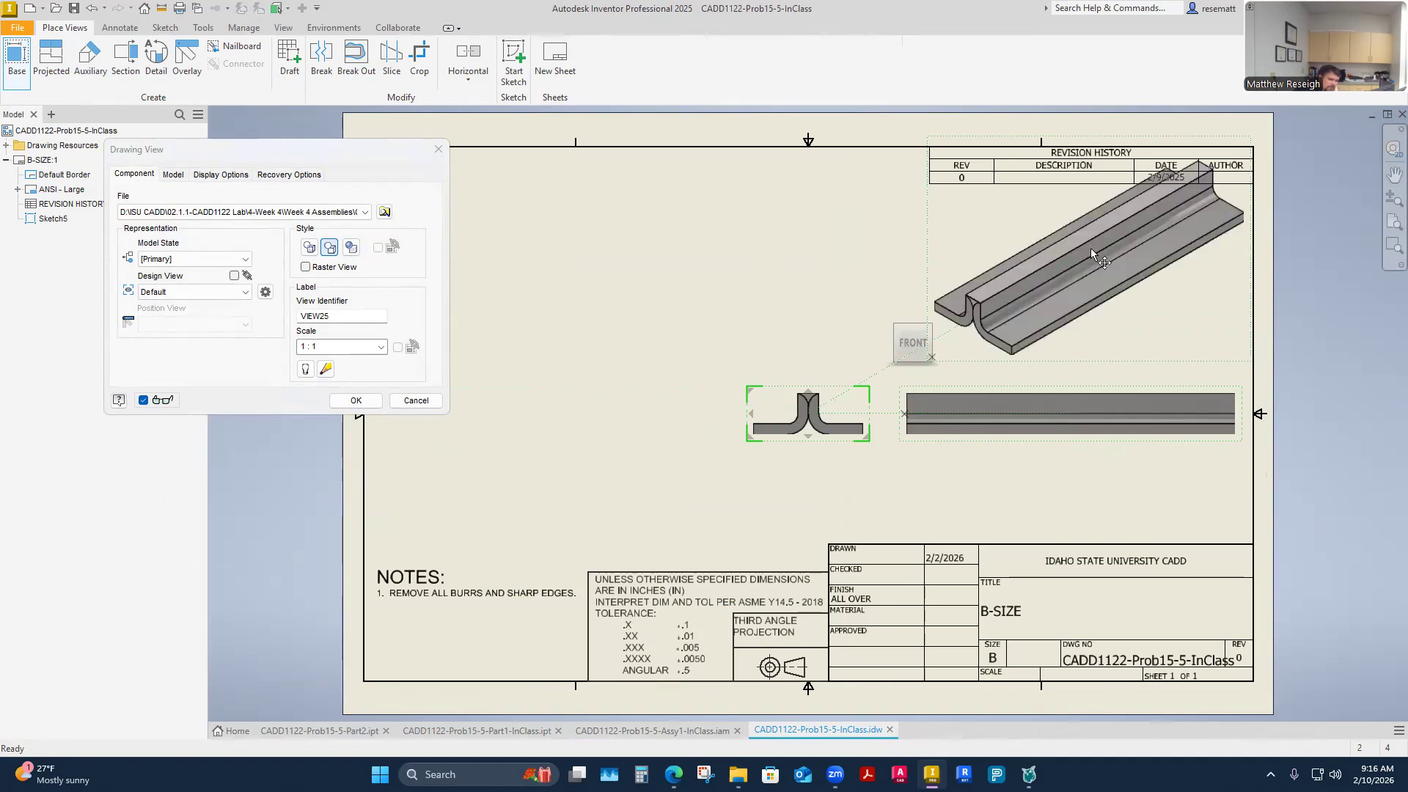
{"action": "left_click", "coordinate": [305, 369]}
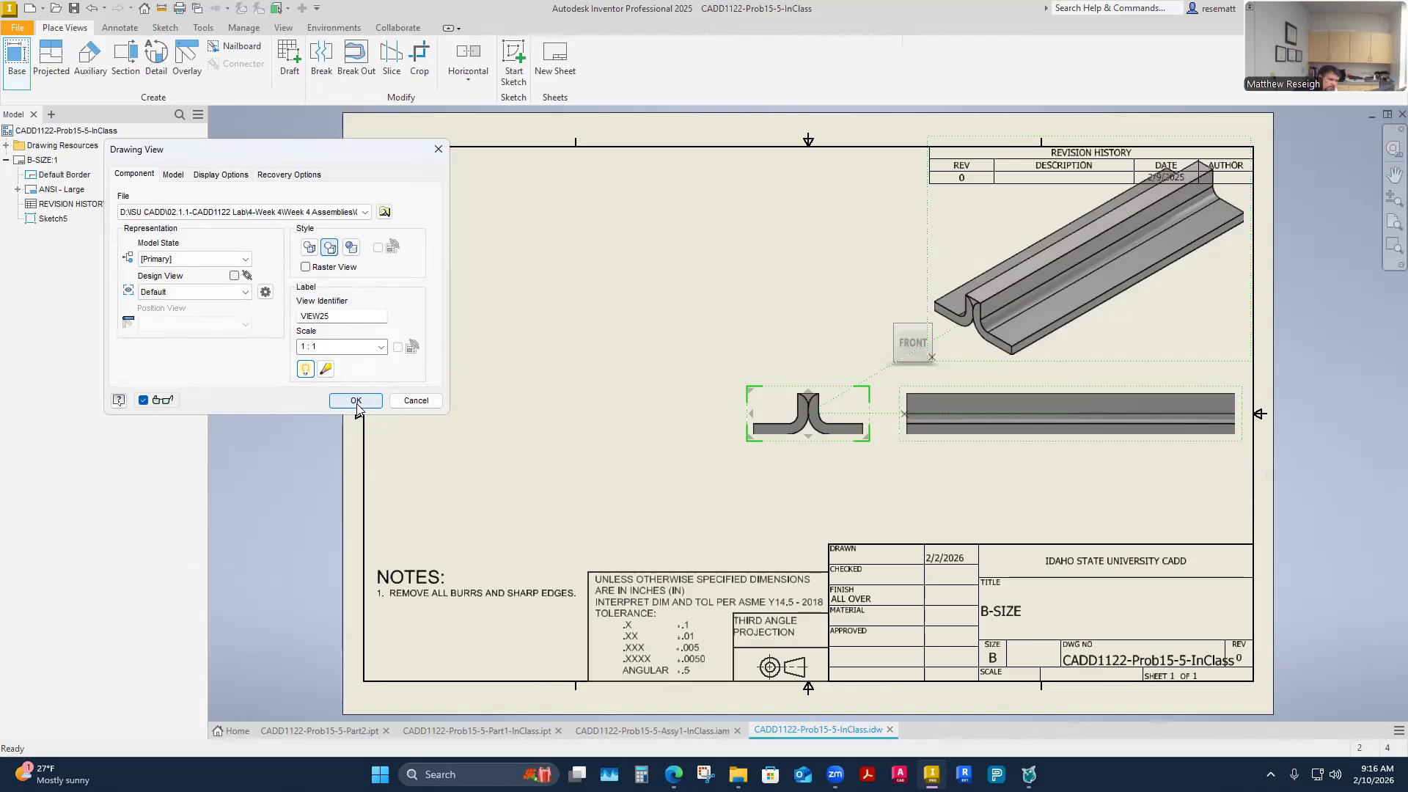
{"action": "left_click", "coordinate": [309, 248]}
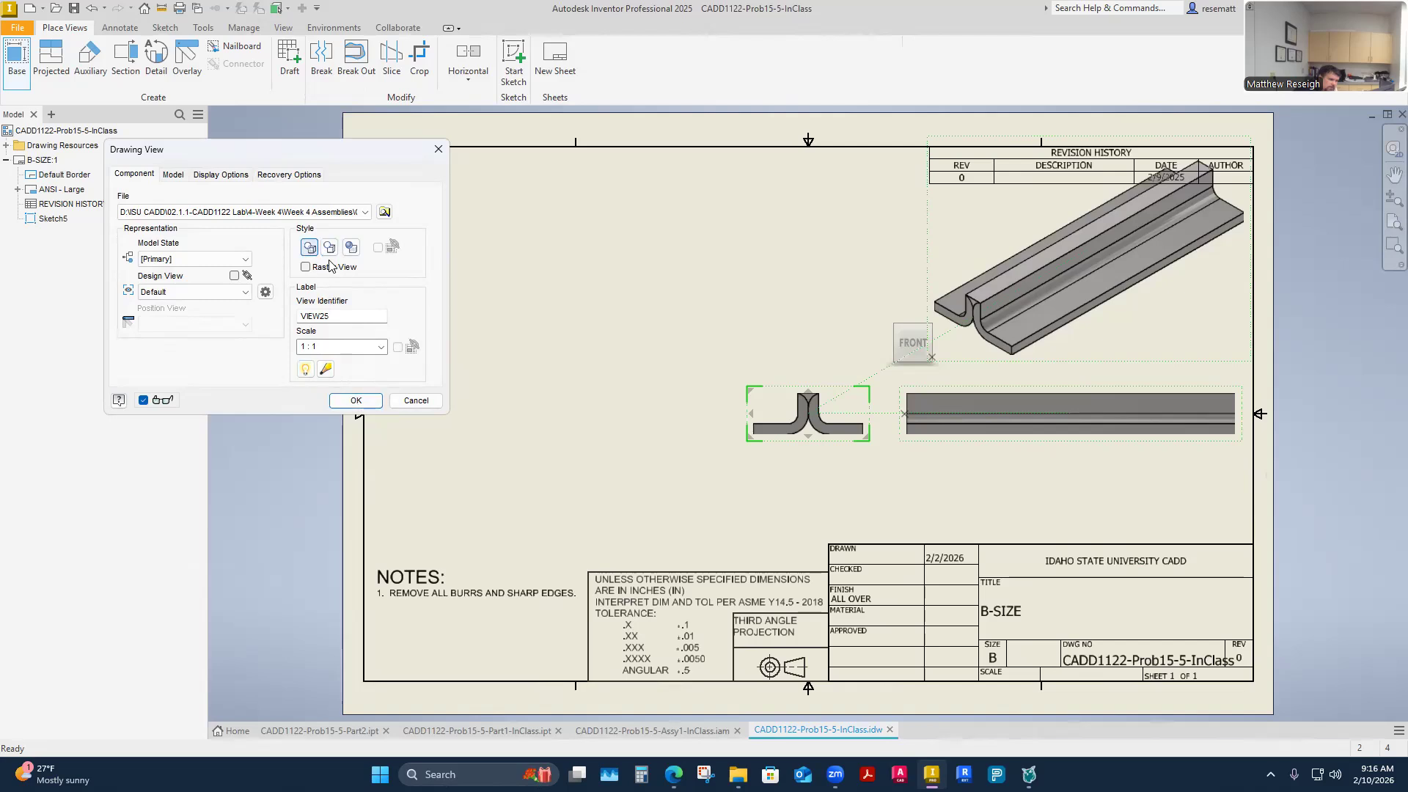
{"action": "left_click", "coordinate": [352, 399]}
Move the front view toward the sheet's left border above the notes and bring the projected side view closer to it
{"action": "left_click_drag", "start_coordinate": [873, 455], "coordinate": [575, 452]}
{"action": "left_click_drag", "start_coordinate": [979, 456], "coordinate": [711, 487]}
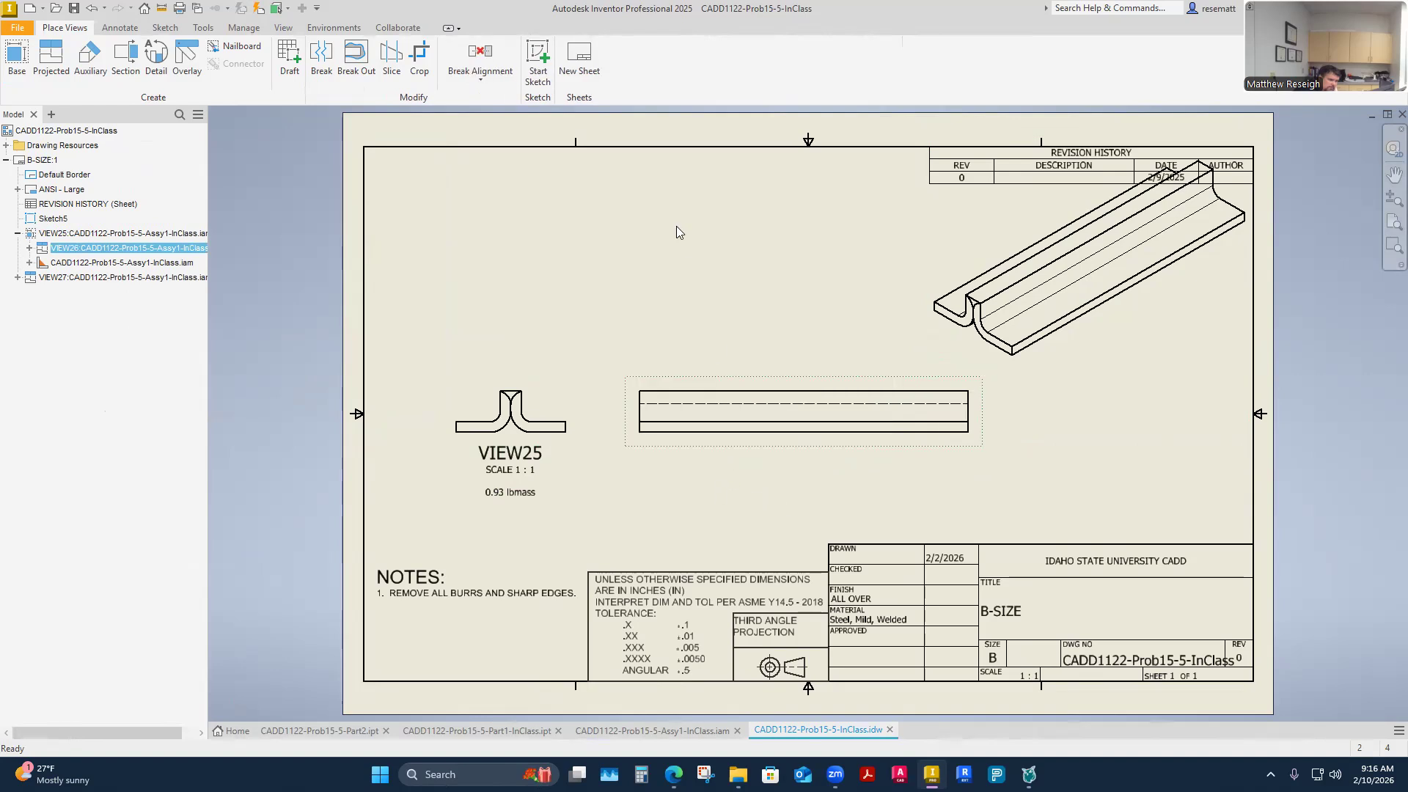
{"action": "left_click_drag", "start_coordinate": [578, 409], "coordinate": [533, 418]}
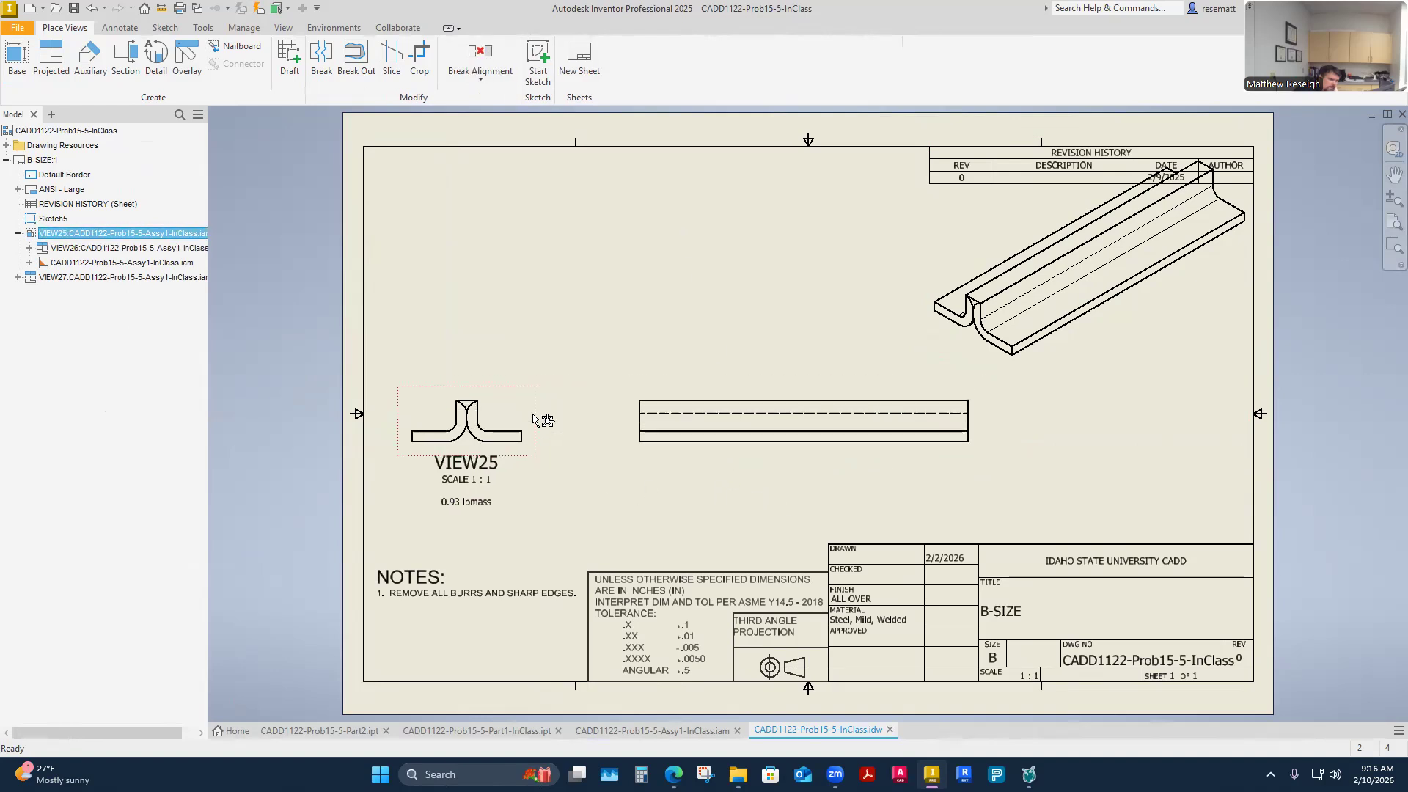
{"action": "left_click_drag", "start_coordinate": [732, 455], "coordinate": [696, 463]}
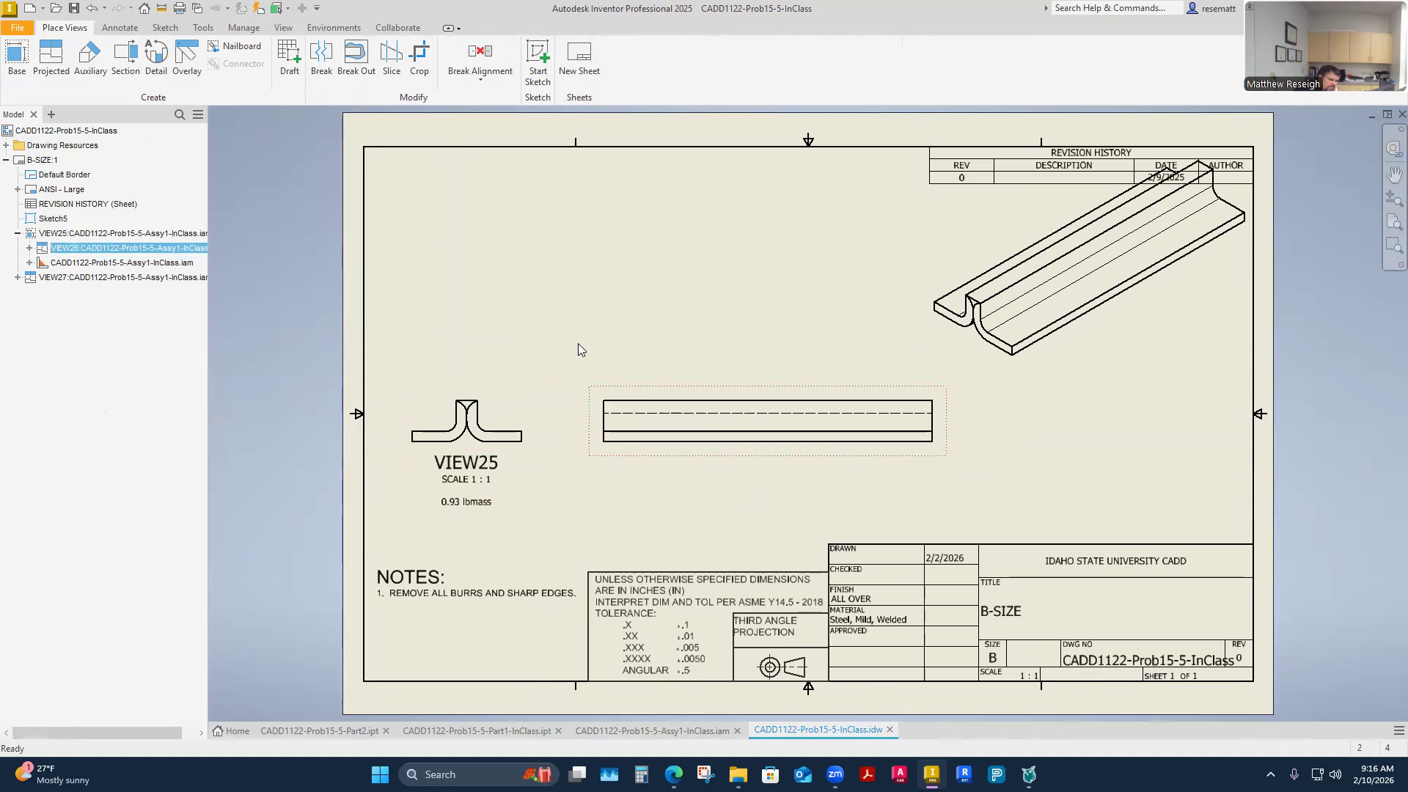
{"action": "left_click_drag", "start_coordinate": [528, 387], "coordinate": [545, 378]}
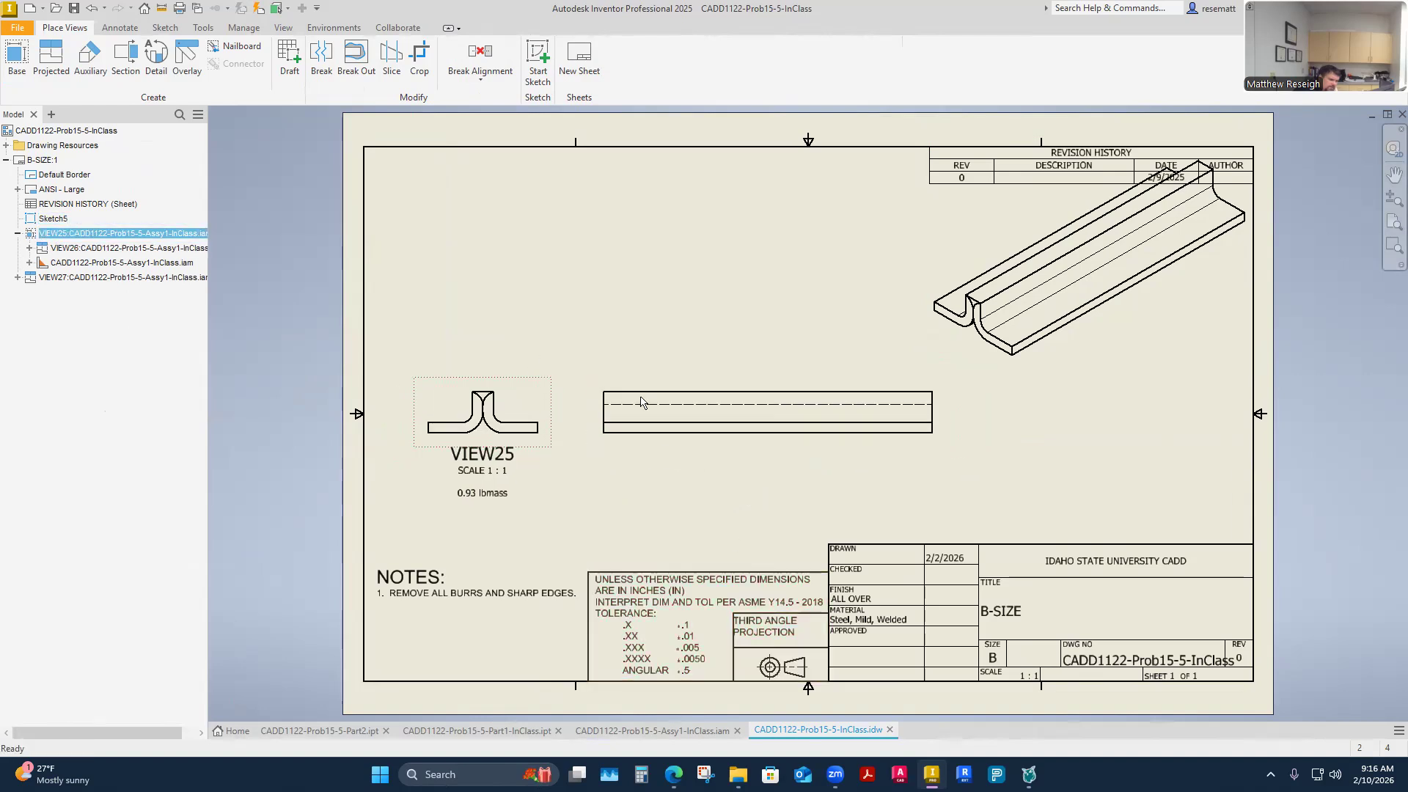
{"action": "left_click_drag", "start_coordinate": [549, 442], "coordinate": [547, 477]}
Move the isometric view clear of the revision table, above the side view, and lower the front view slightly
{"action": "left_click_drag", "start_coordinate": [1090, 367], "coordinate": [940, 401]}
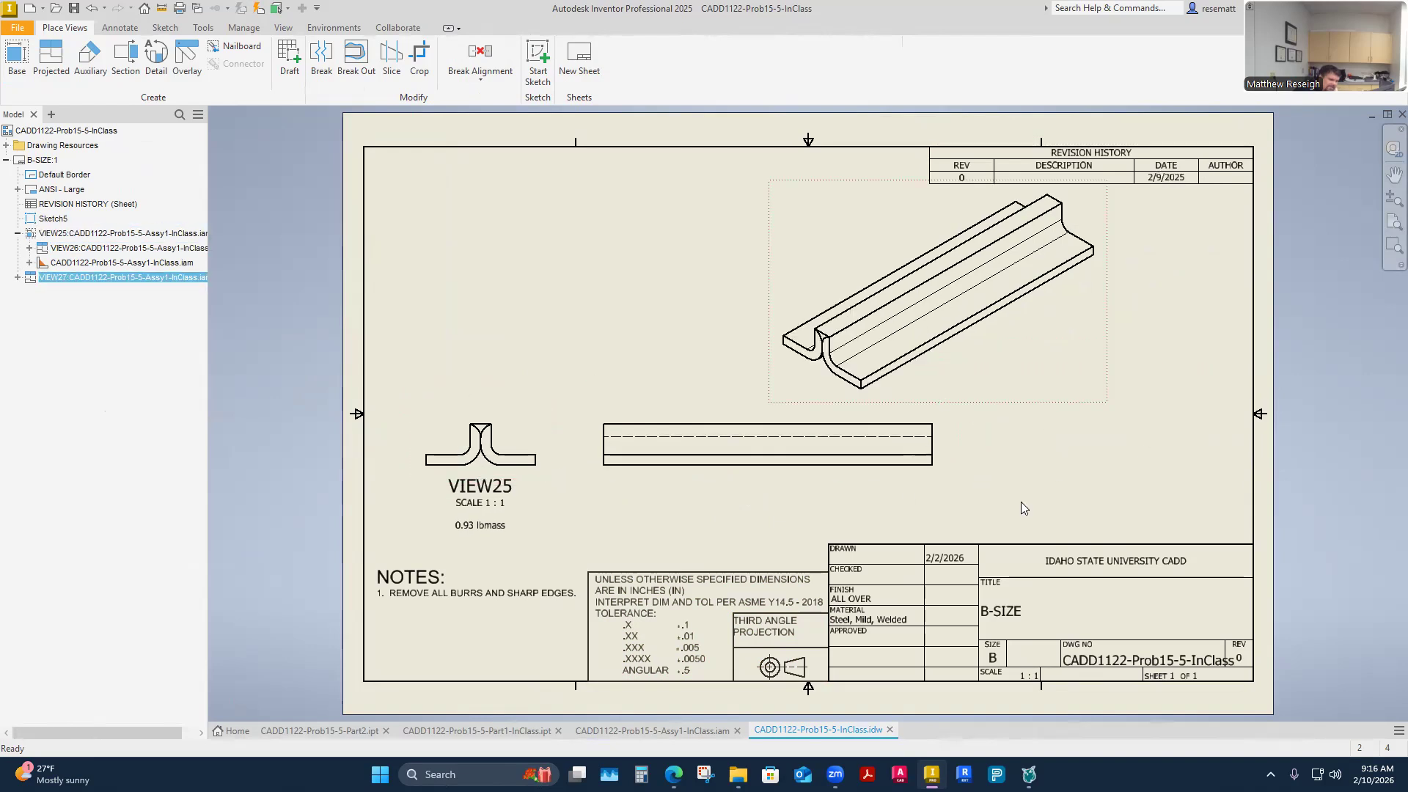
{"action": "left_click", "coordinate": [542, 450]}
{"action": "left_click_drag", "start_coordinate": [542, 450], "coordinate": [545, 460]}
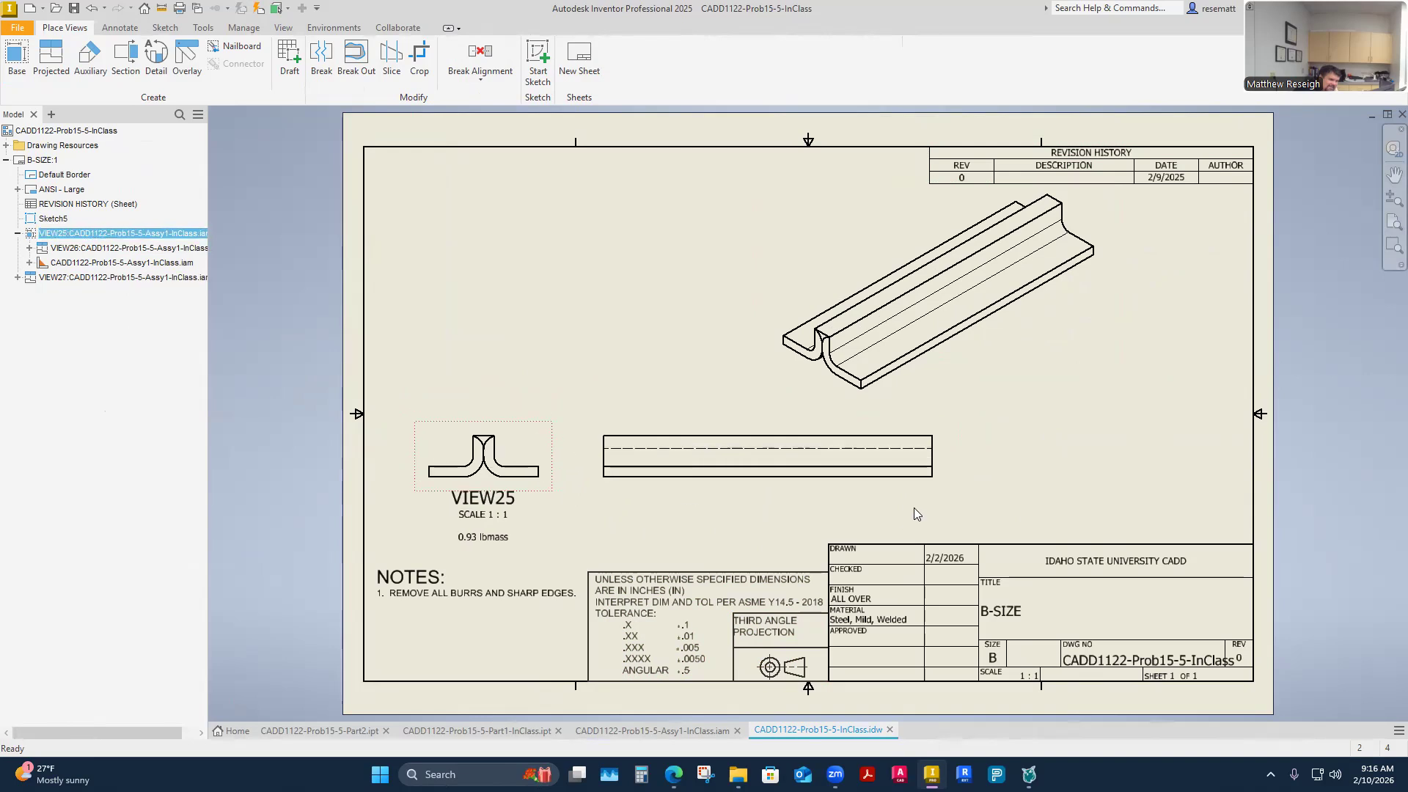
{"action": "left_click_drag", "start_coordinate": [1013, 409], "coordinate": [1014, 425]}
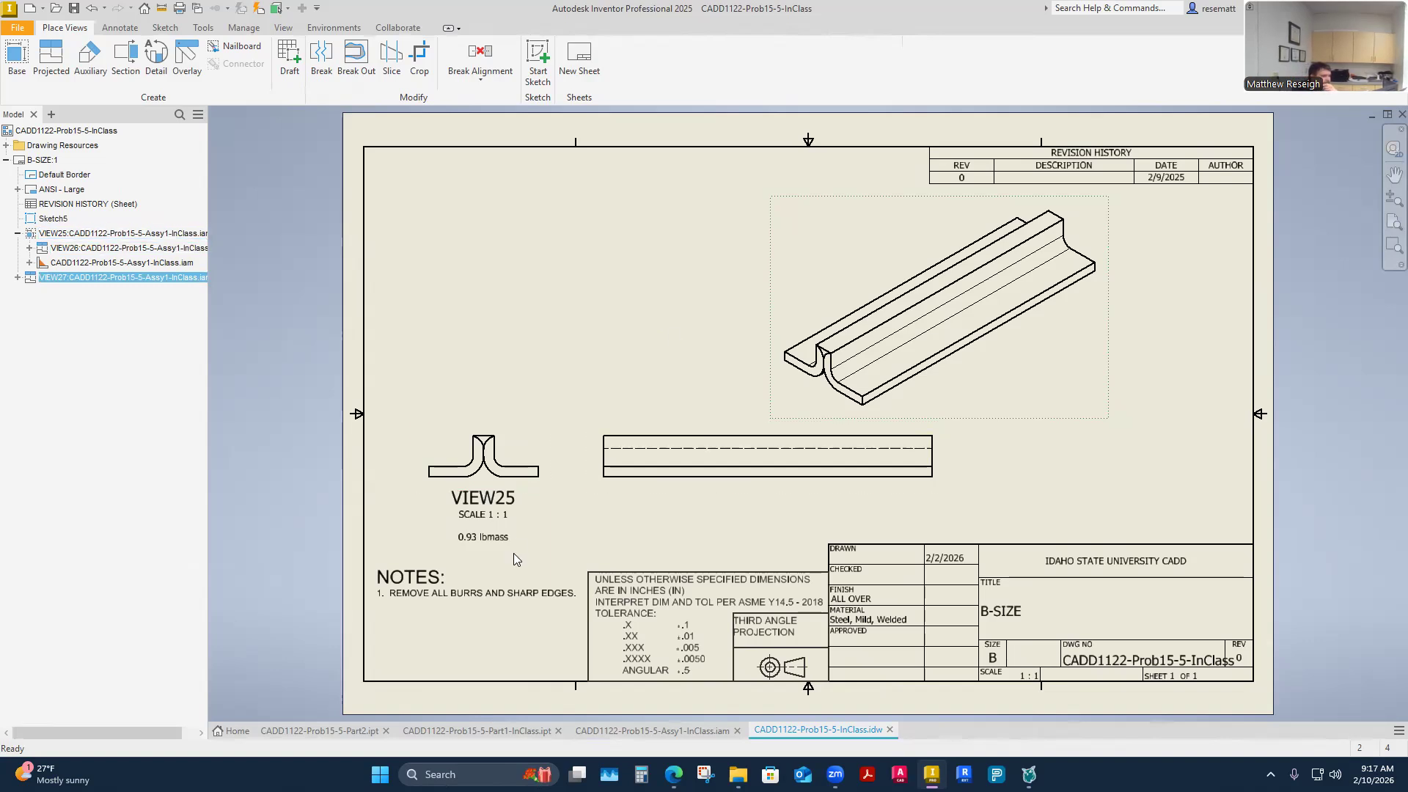
{"action": "right_click", "coordinate": [522, 440]}
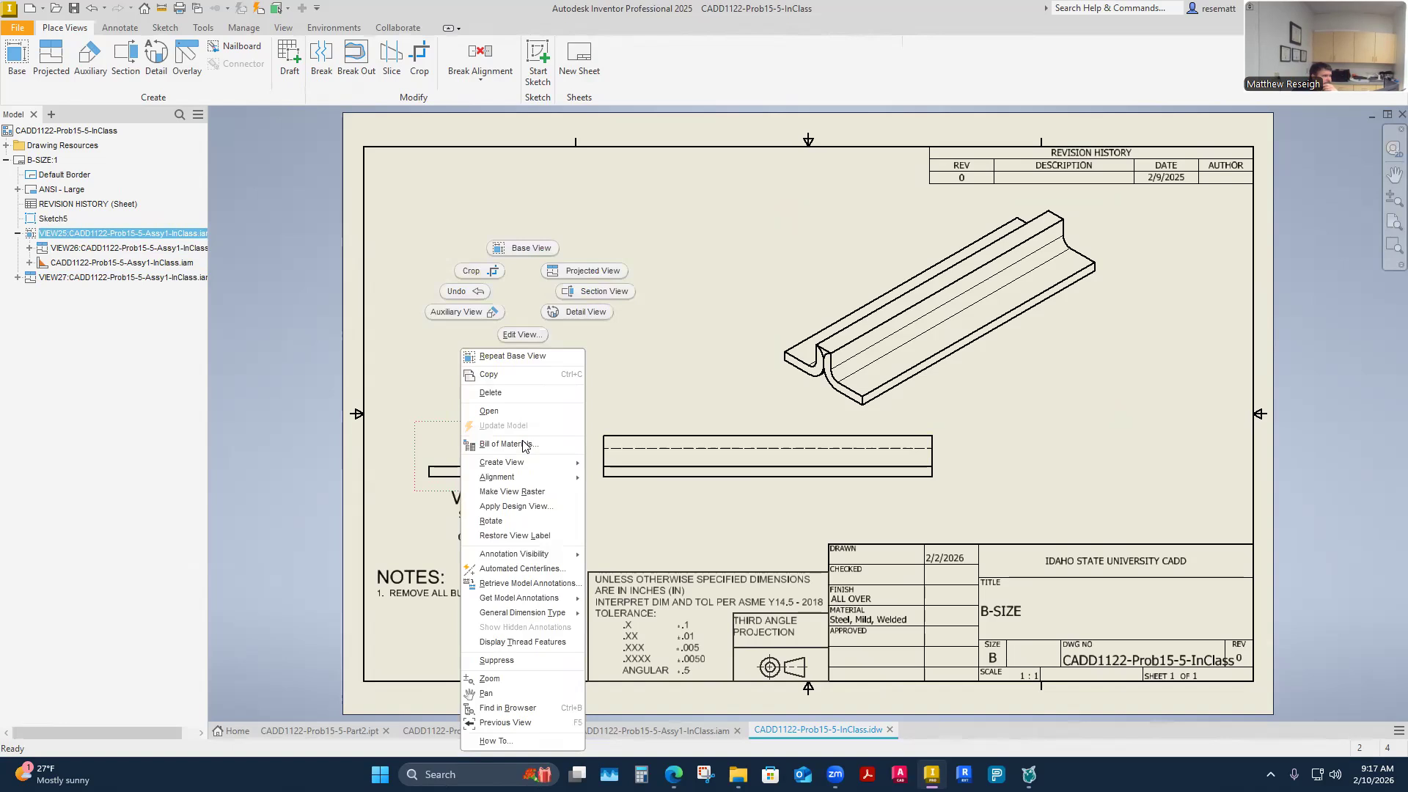
{"action": "left_click", "coordinate": [398, 487]}
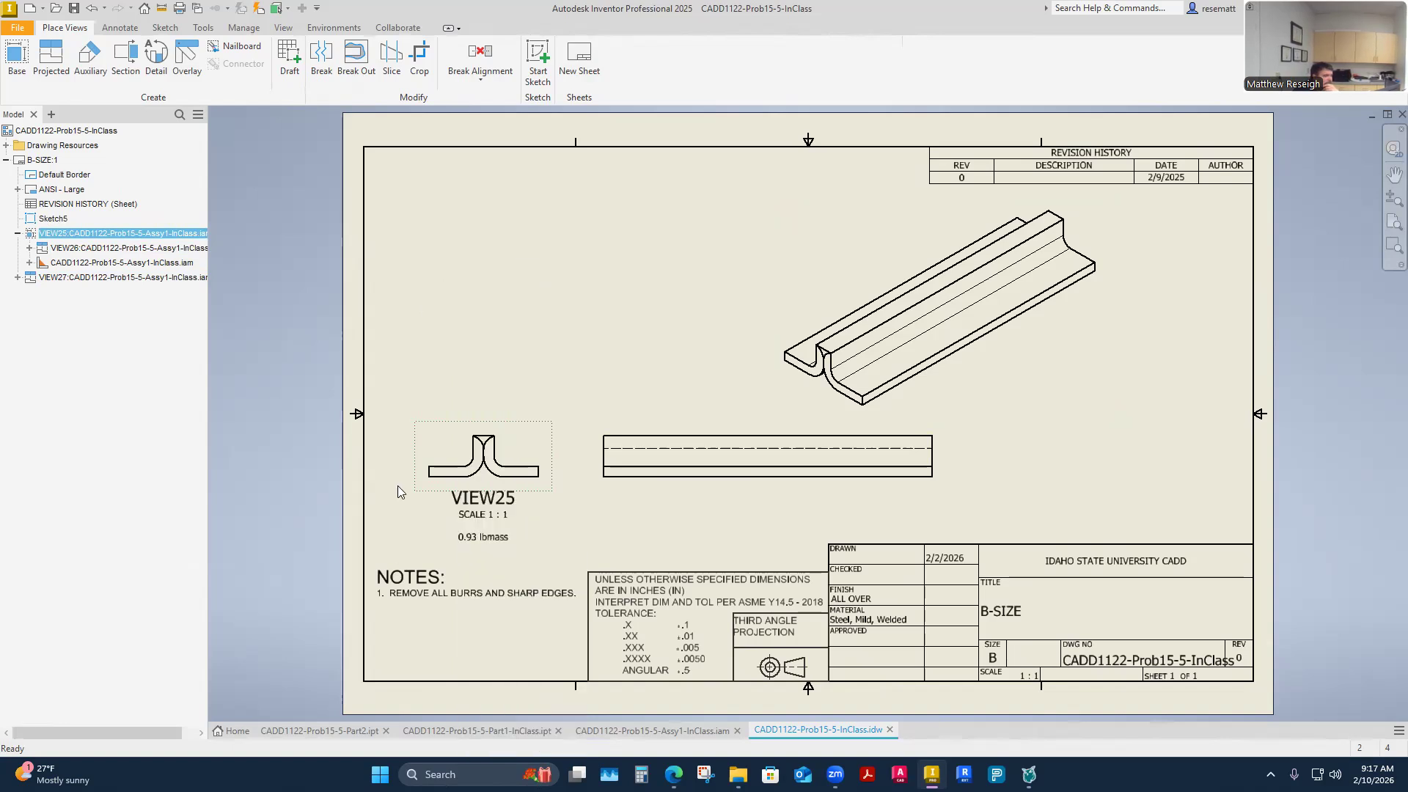
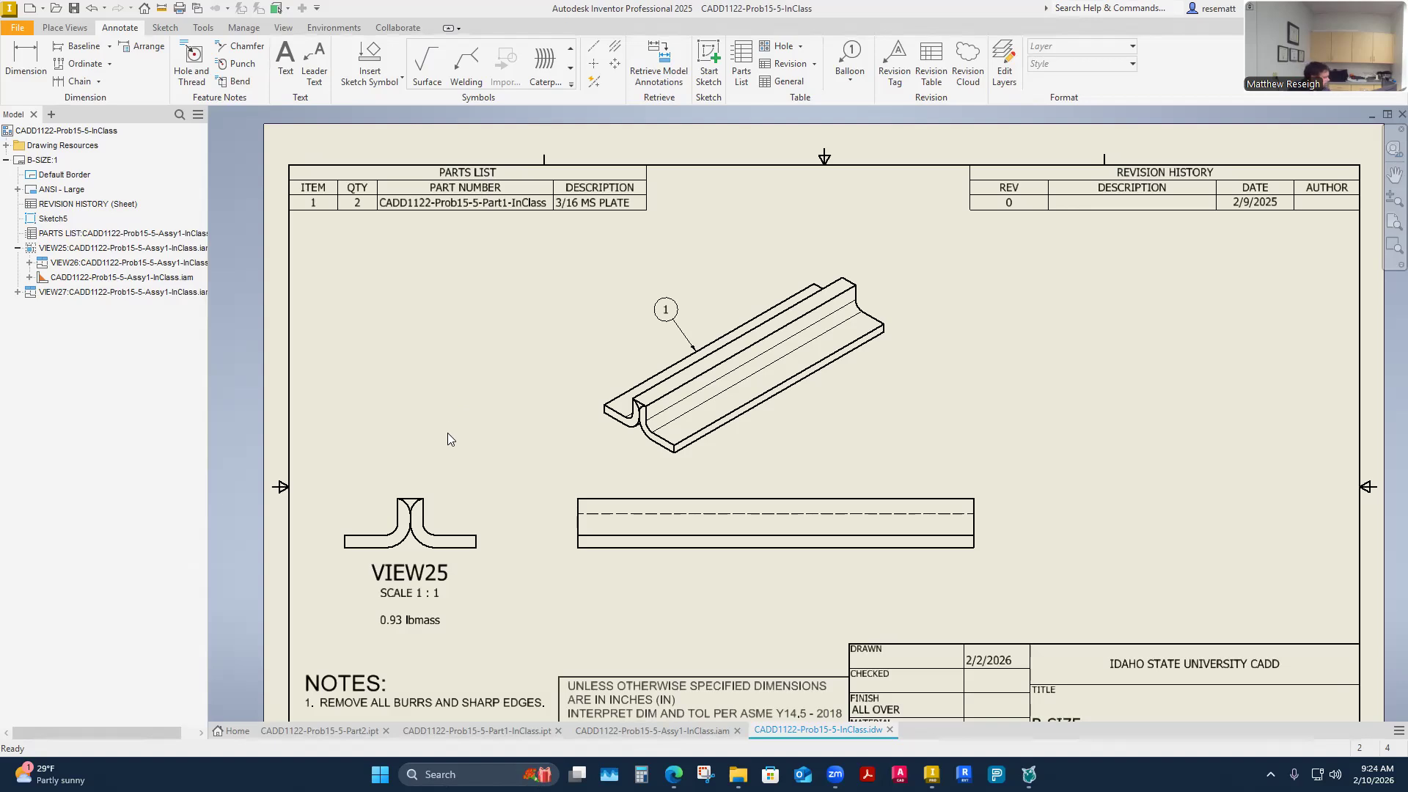
Examine the sheet layout, the parts list and the item balloon on the isometric view
{"action": "scroll", "coordinate": [484, 457], "scroll_direction": "down", "scroll_amount": 2}
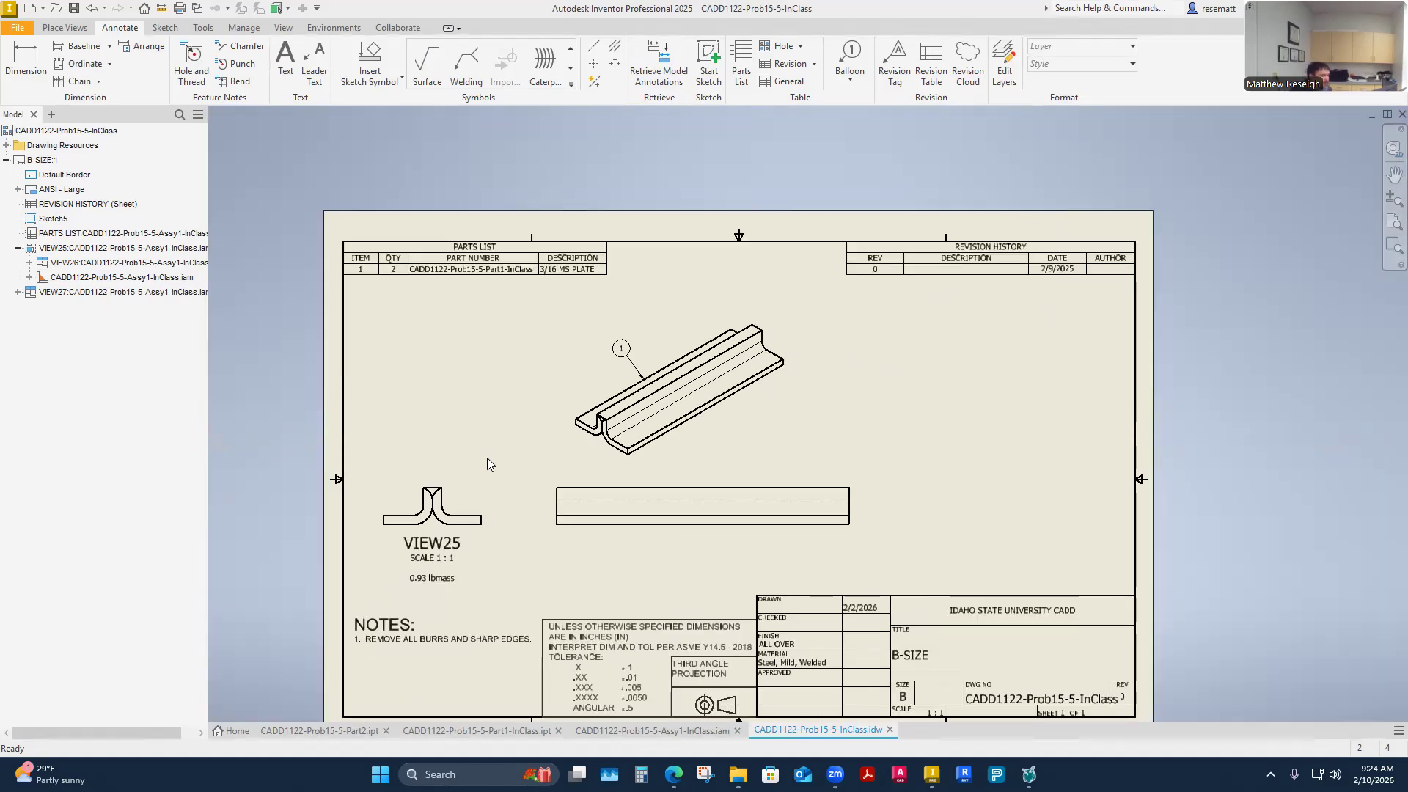
{"action": "scroll", "coordinate": [623, 350], "scroll_direction": "up", "scroll_amount": 8}
{"action": "scroll", "coordinate": [673, 412], "scroll_direction": "down", "scroll_amount": 6}
{"action": "scroll", "coordinate": [661, 421], "scroll_direction": "up", "scroll_amount": 4}
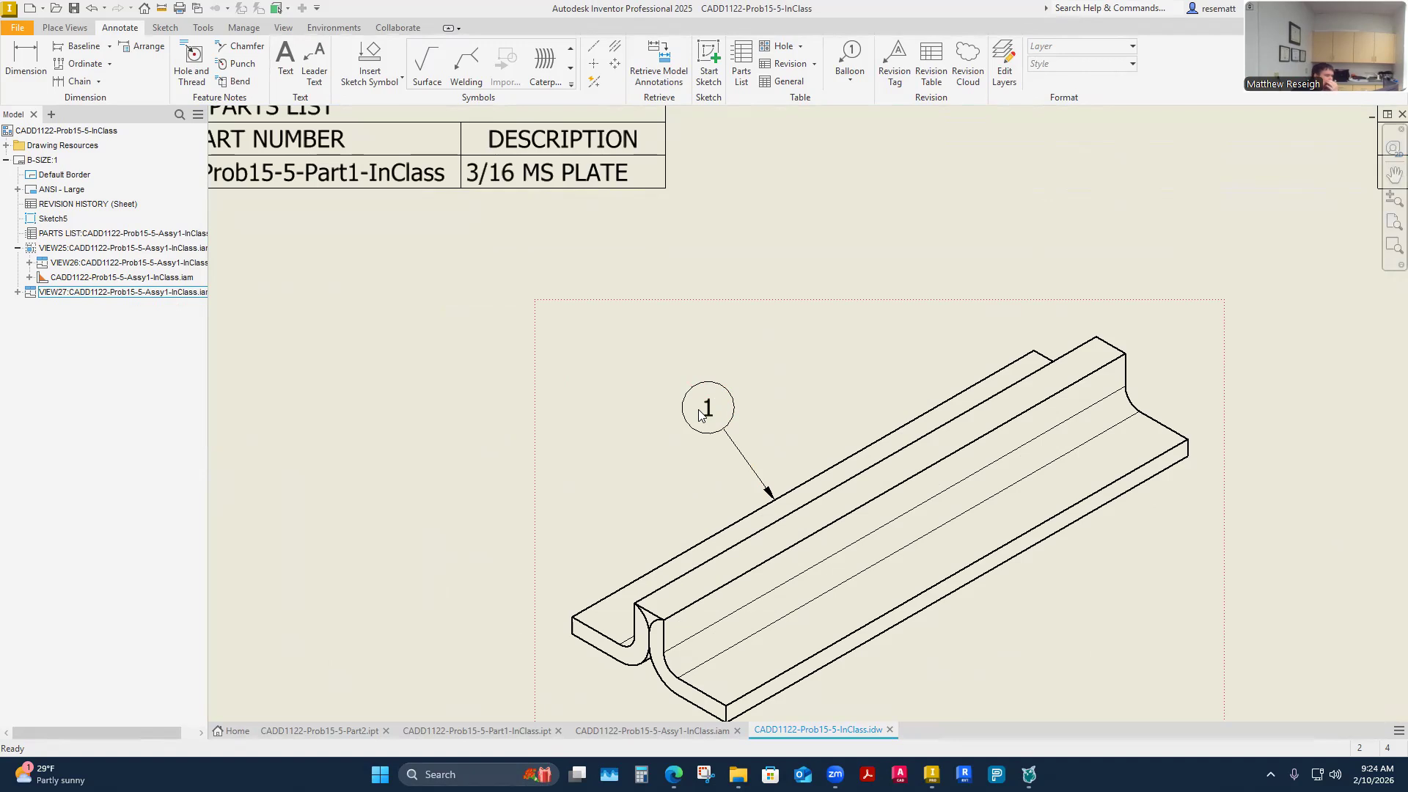
{"action": "scroll", "coordinate": [698, 409], "scroll_direction": "up", "scroll_amount": 2}
{"action": "scroll", "coordinate": [695, 472], "scroll_direction": "down", "scroll_amount": 3}
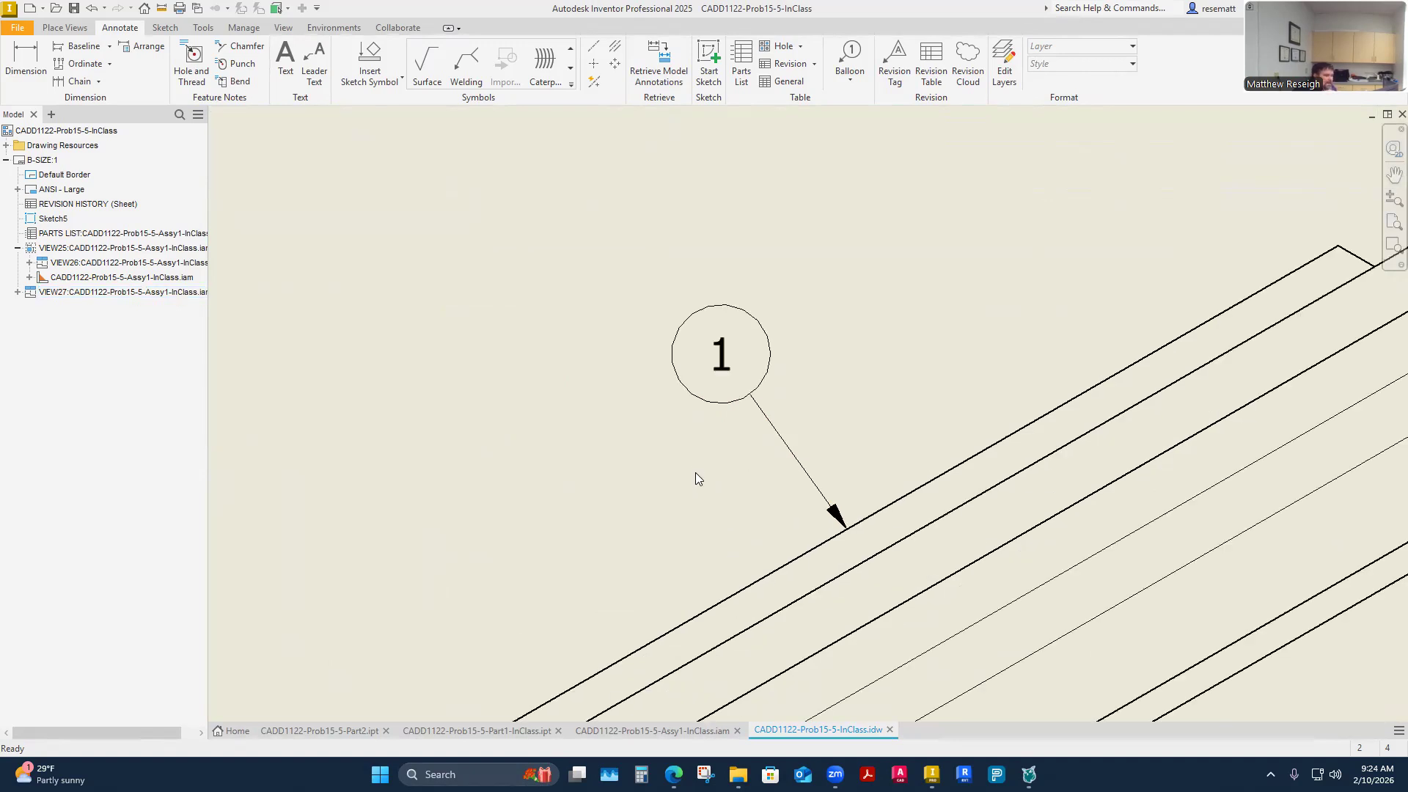
{"action": "scroll", "coordinate": [696, 475], "scroll_direction": "up", "scroll_amount": 3}
{"action": "scroll", "coordinate": [701, 481], "scroll_direction": "up", "scroll_amount": 3}
{"action": "scroll", "coordinate": [573, 424], "scroll_direction": "down", "scroll_amount": 3}
Override the quantity of item 1 in the parts list with 3 and apply it
{"action": "left_click", "coordinate": [545, 350]}
{"action": "double_click", "coordinate": [545, 350]}
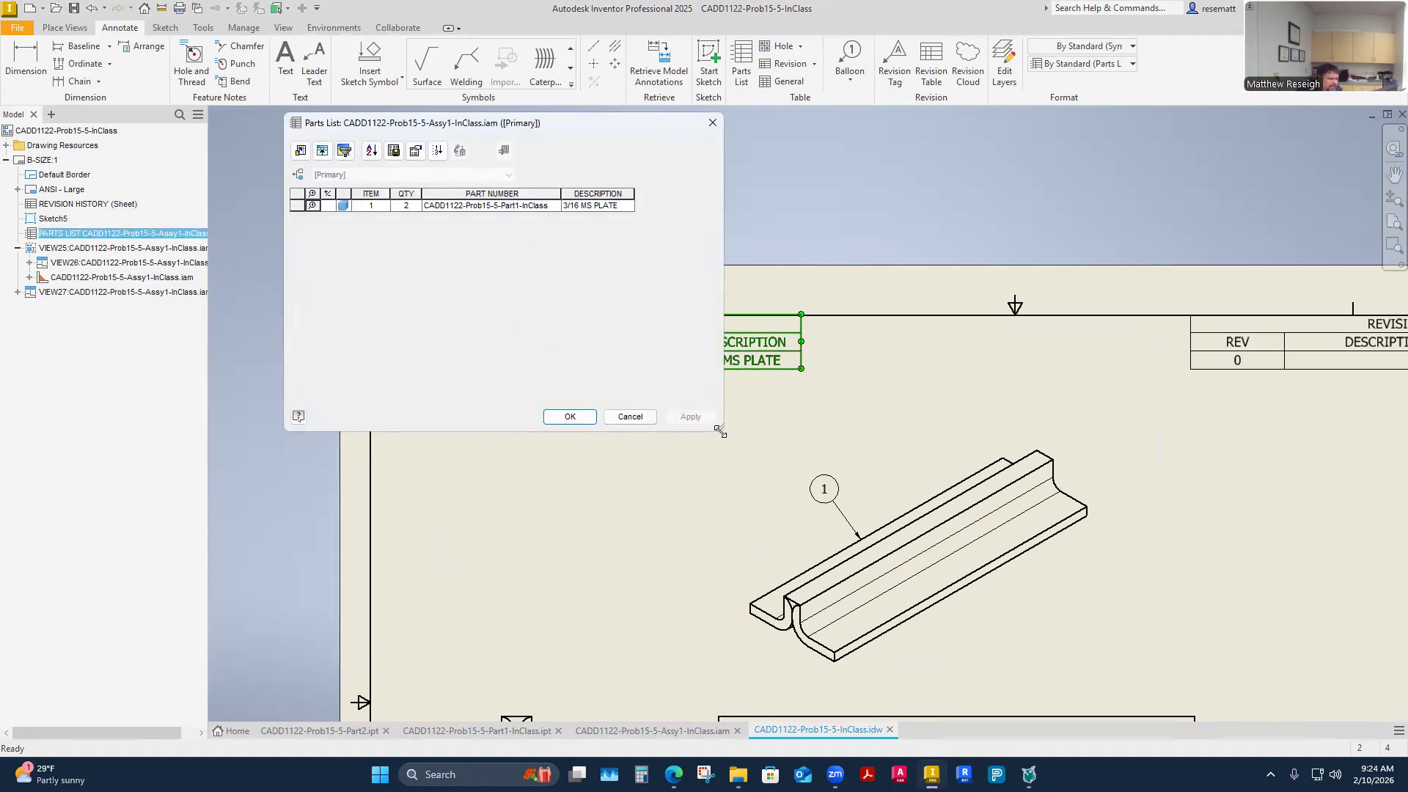
{"action": "left_click_drag", "start_coordinate": [719, 431], "coordinate": [794, 492]}
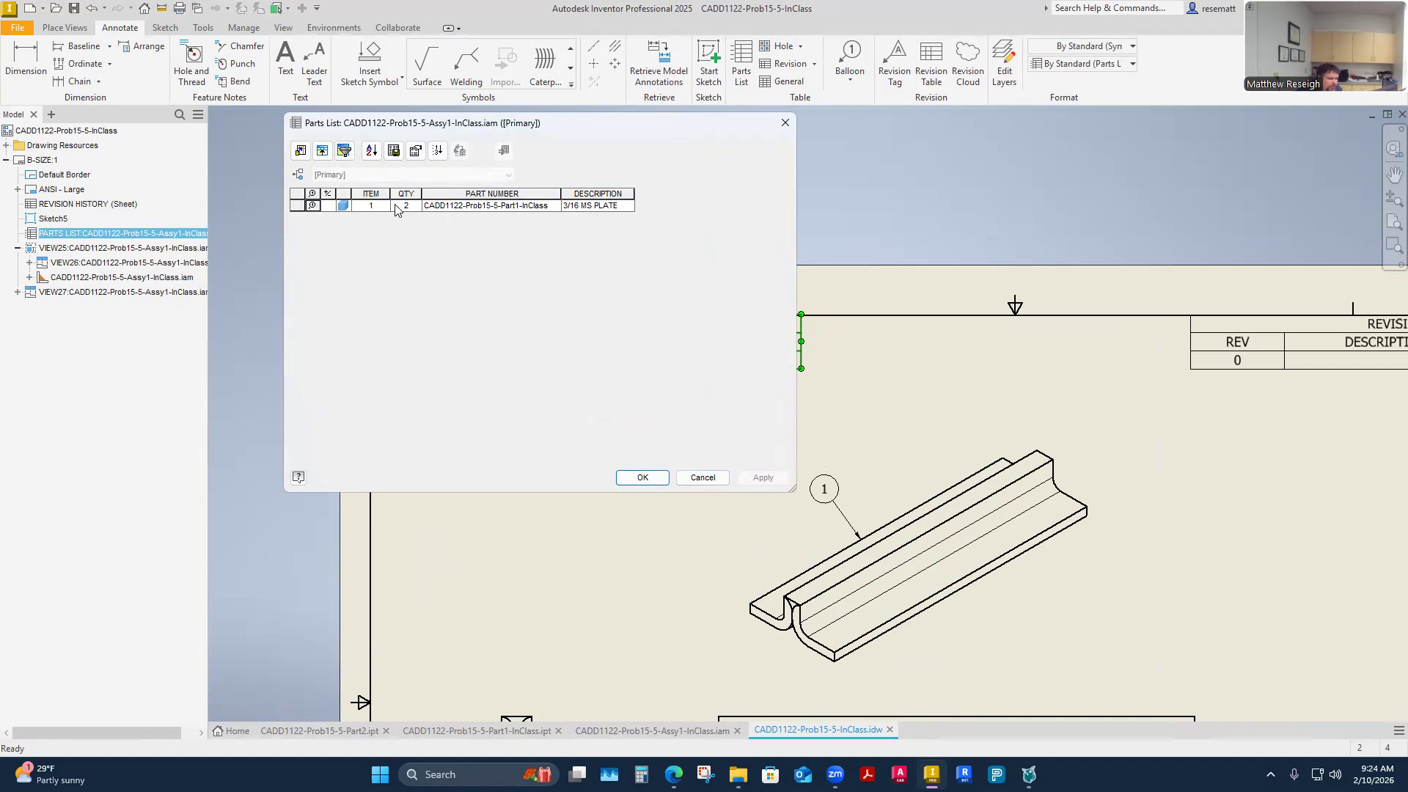
{"action": "left_click", "coordinate": [501, 205]}
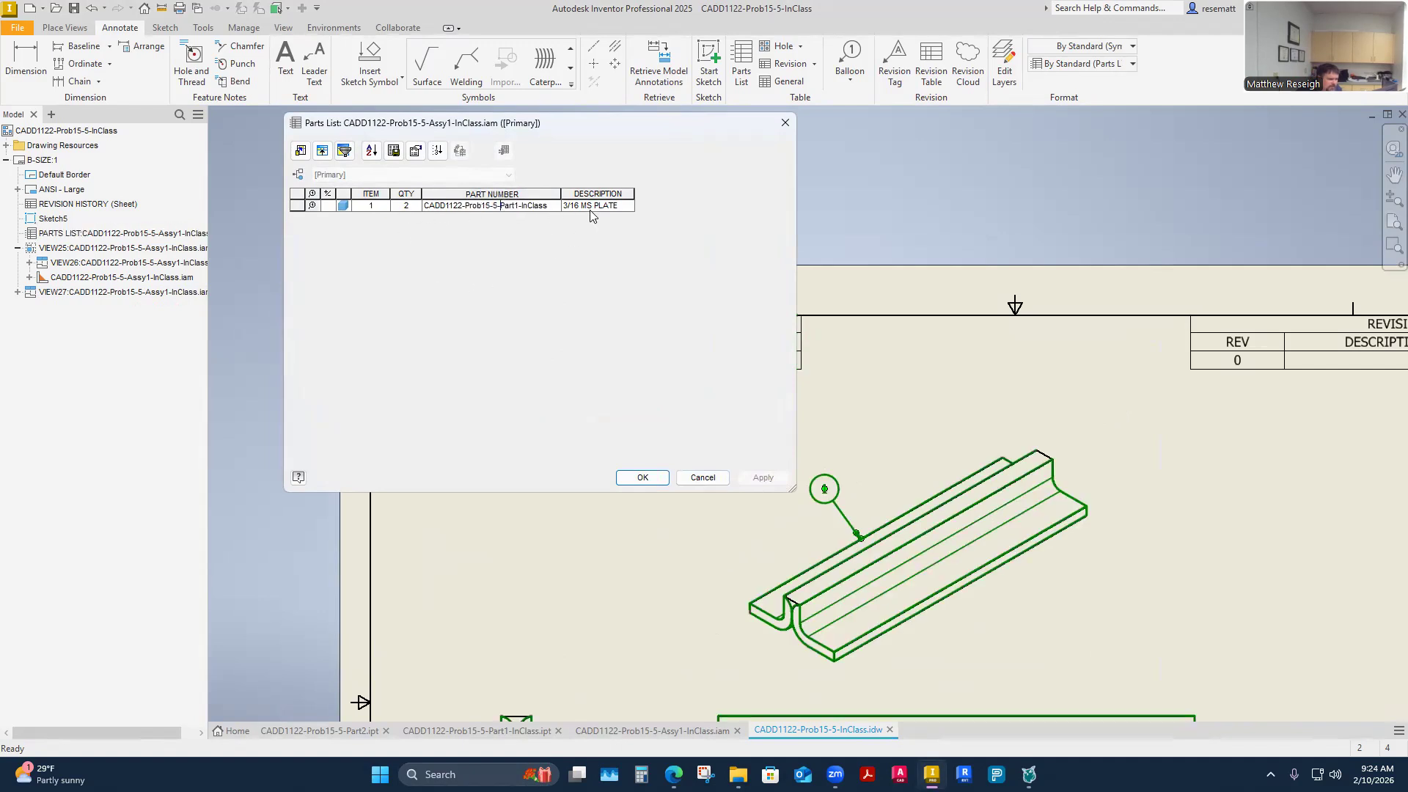
{"action": "left_click", "coordinate": [400, 195]}
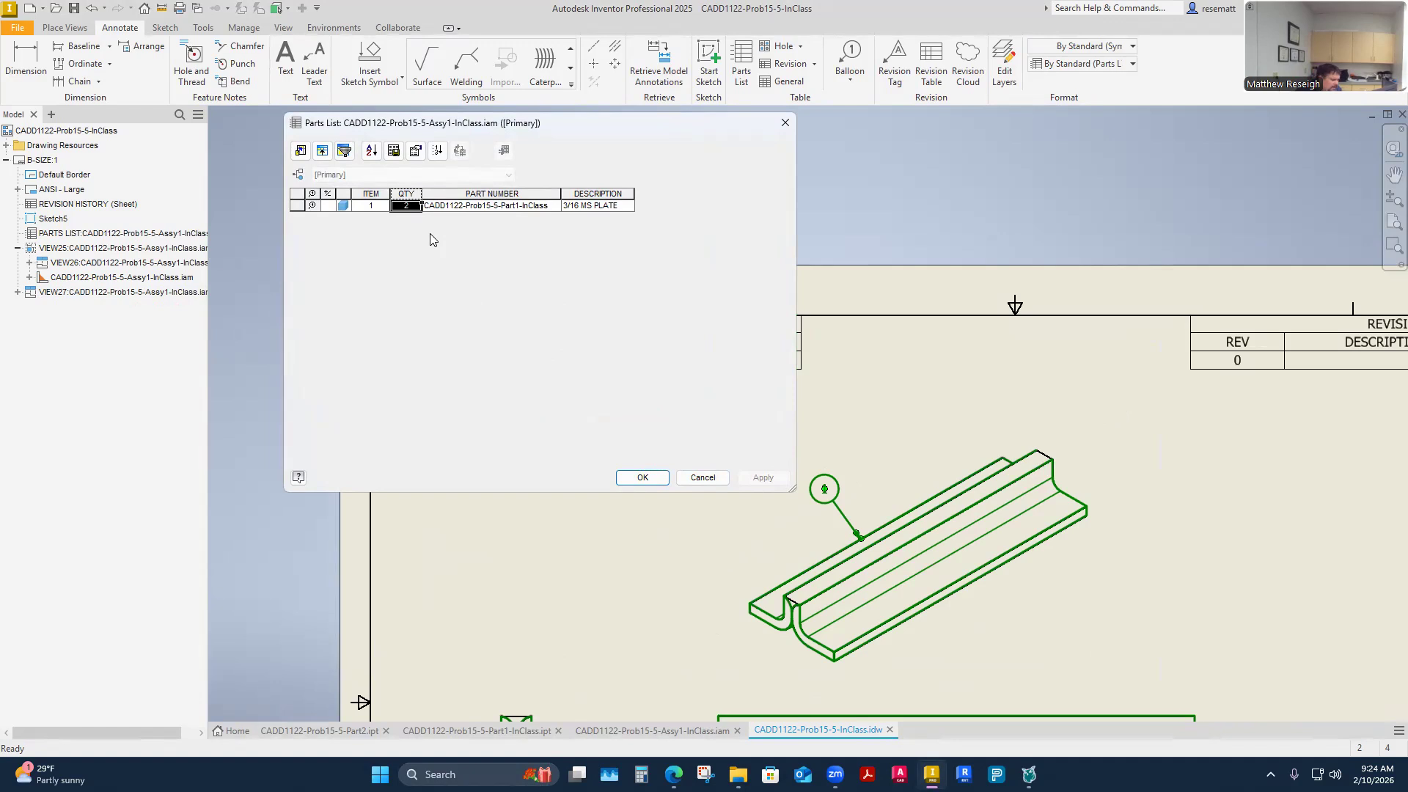
{"action": "left_click", "coordinate": [409, 206]}
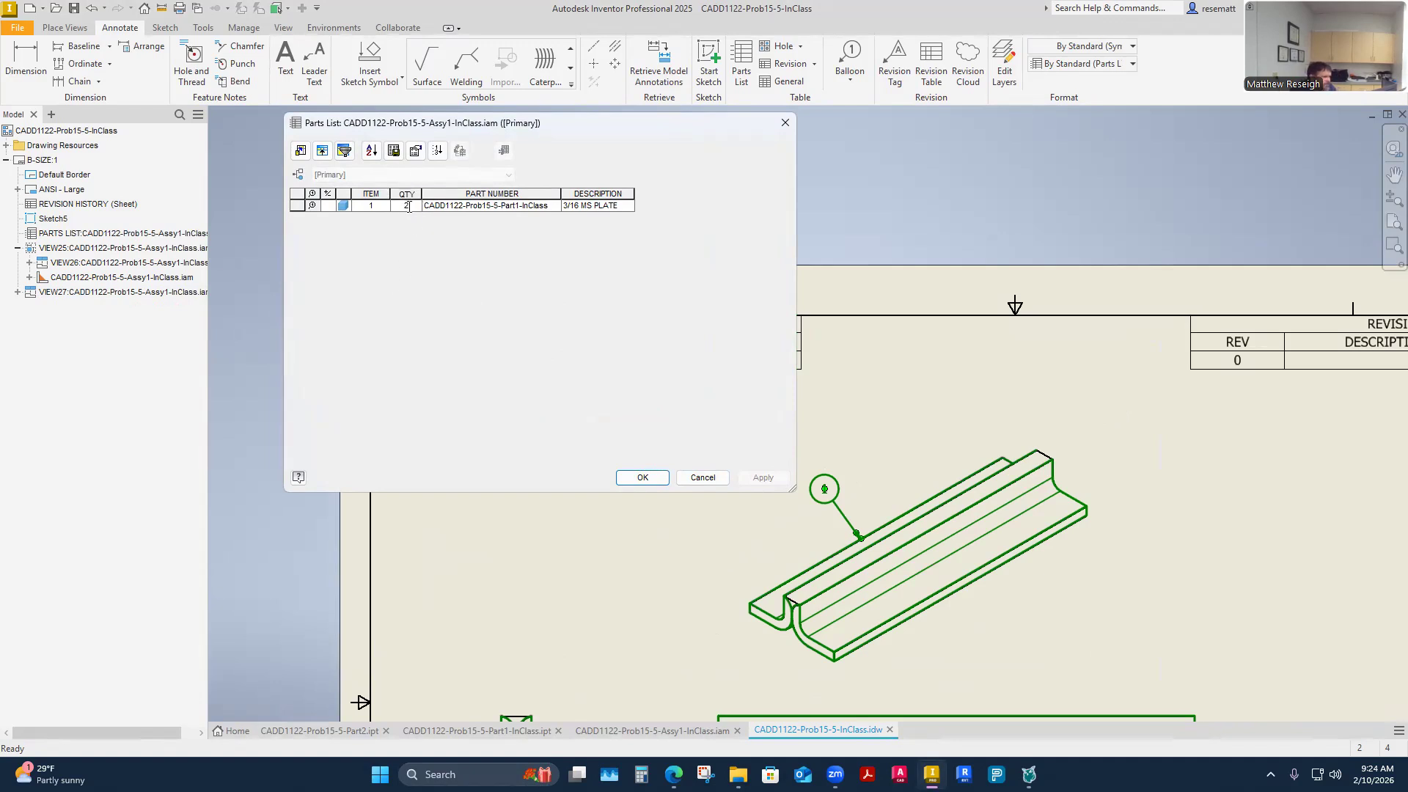
{"action": "left_click_drag", "start_coordinate": [415, 206], "coordinate": [394, 207]}
{"action": "type", "text": "3"}
{"action": "left_click", "coordinate": [759, 478]}
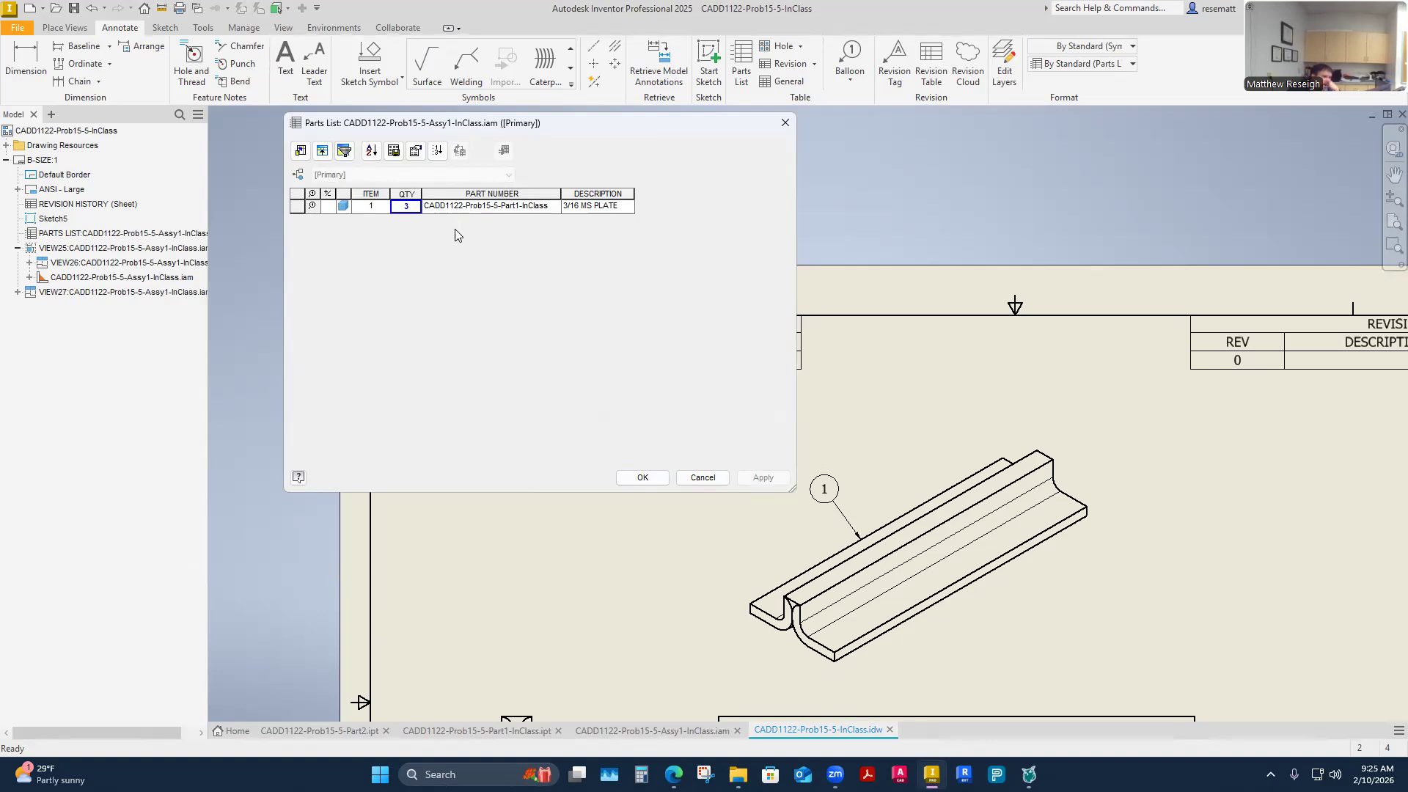
Try to set the quantity of item 1 in the parts list back to 2
{"action": "left_click", "coordinate": [412, 206]}
{"action": "double_click", "coordinate": [412, 206]}
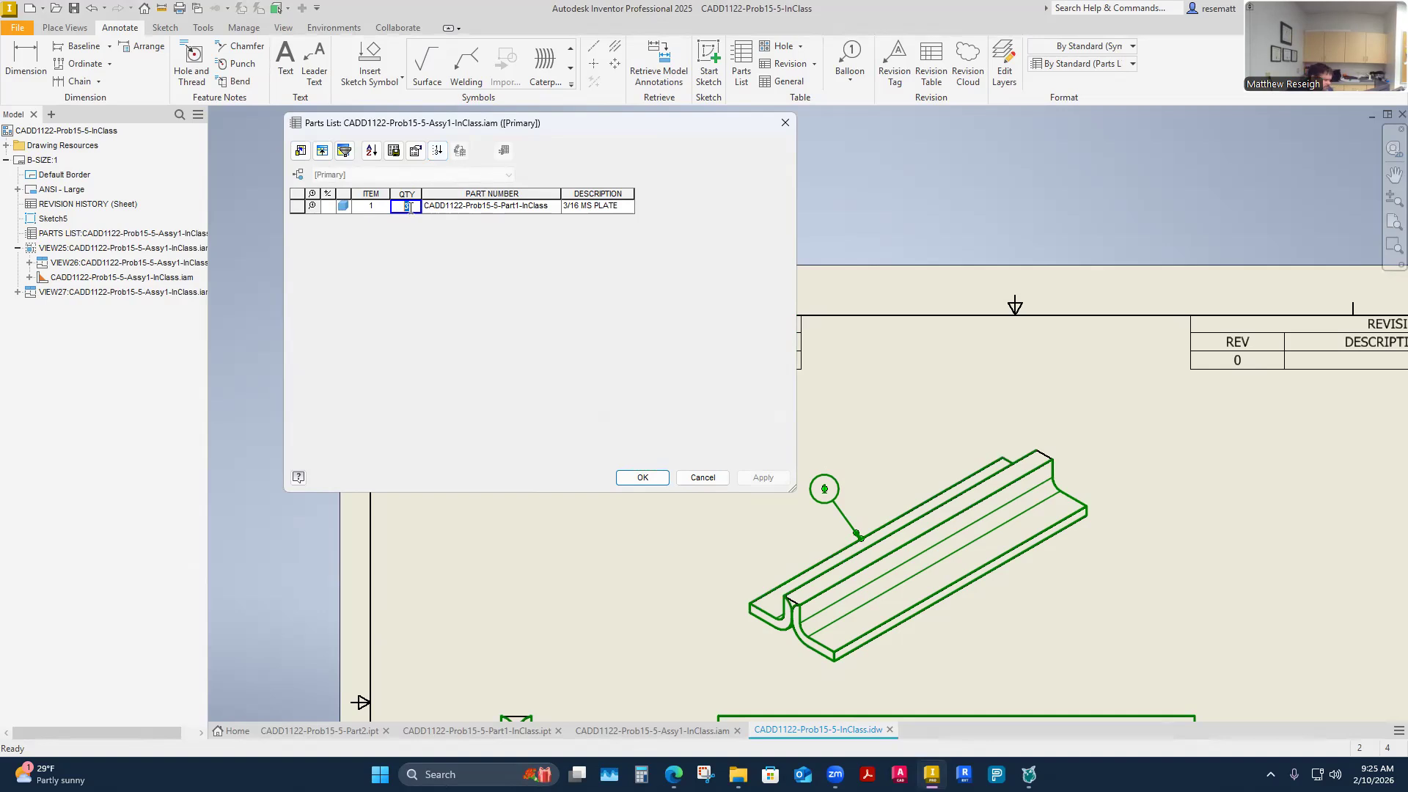
{"action": "type", "text": "2"}
{"action": "key", "text": "Return"}
{"action": "key", "text": "BackSpace"}
{"action": "key", "text": "BackSpace"}
{"action": "left_click", "coordinate": [700, 477]}
Try to remove the Static Value override from item 1's quantity in the parts list
{"action": "double_click", "coordinate": [533, 349]}
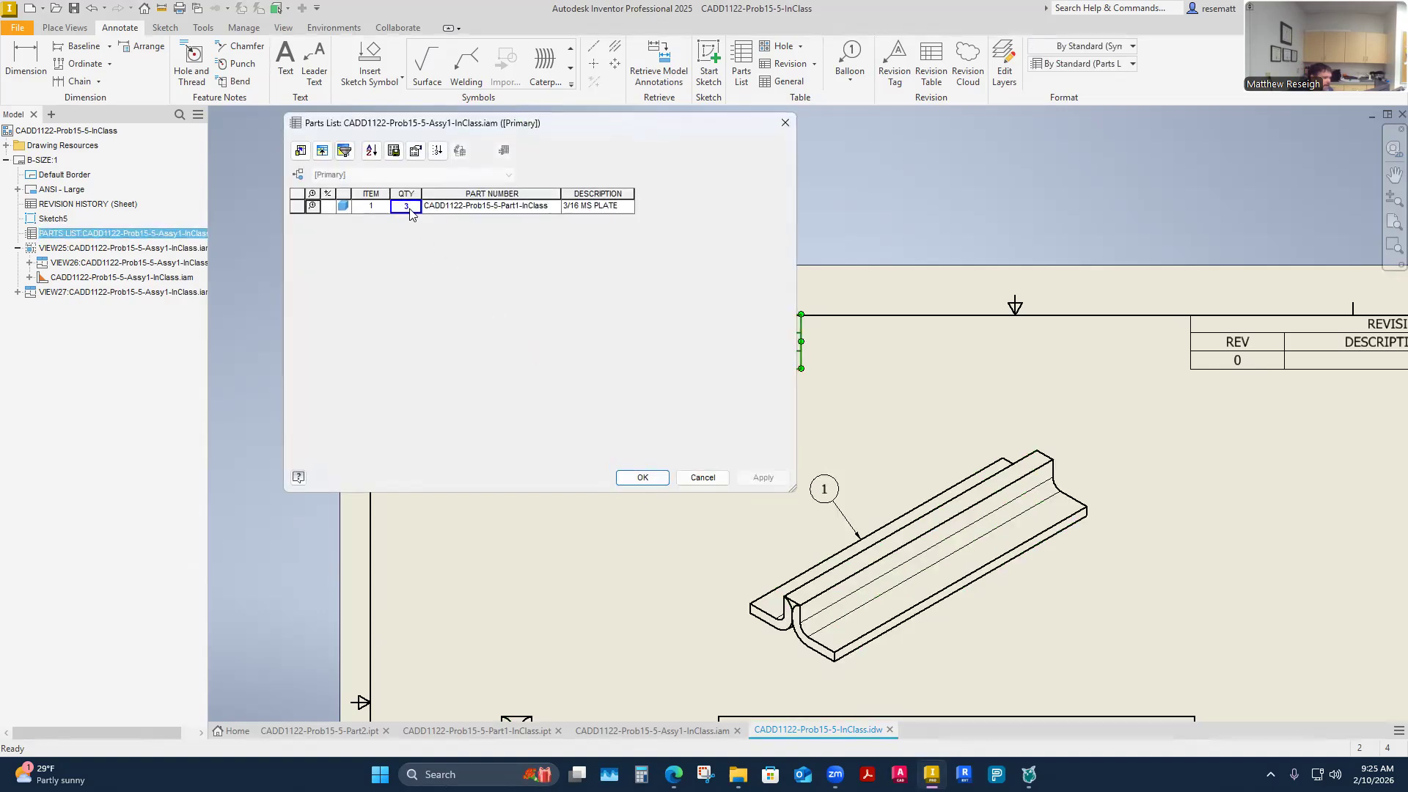
{"action": "left_click", "coordinate": [416, 205]}
{"action": "right_click", "coordinate": [415, 208]}
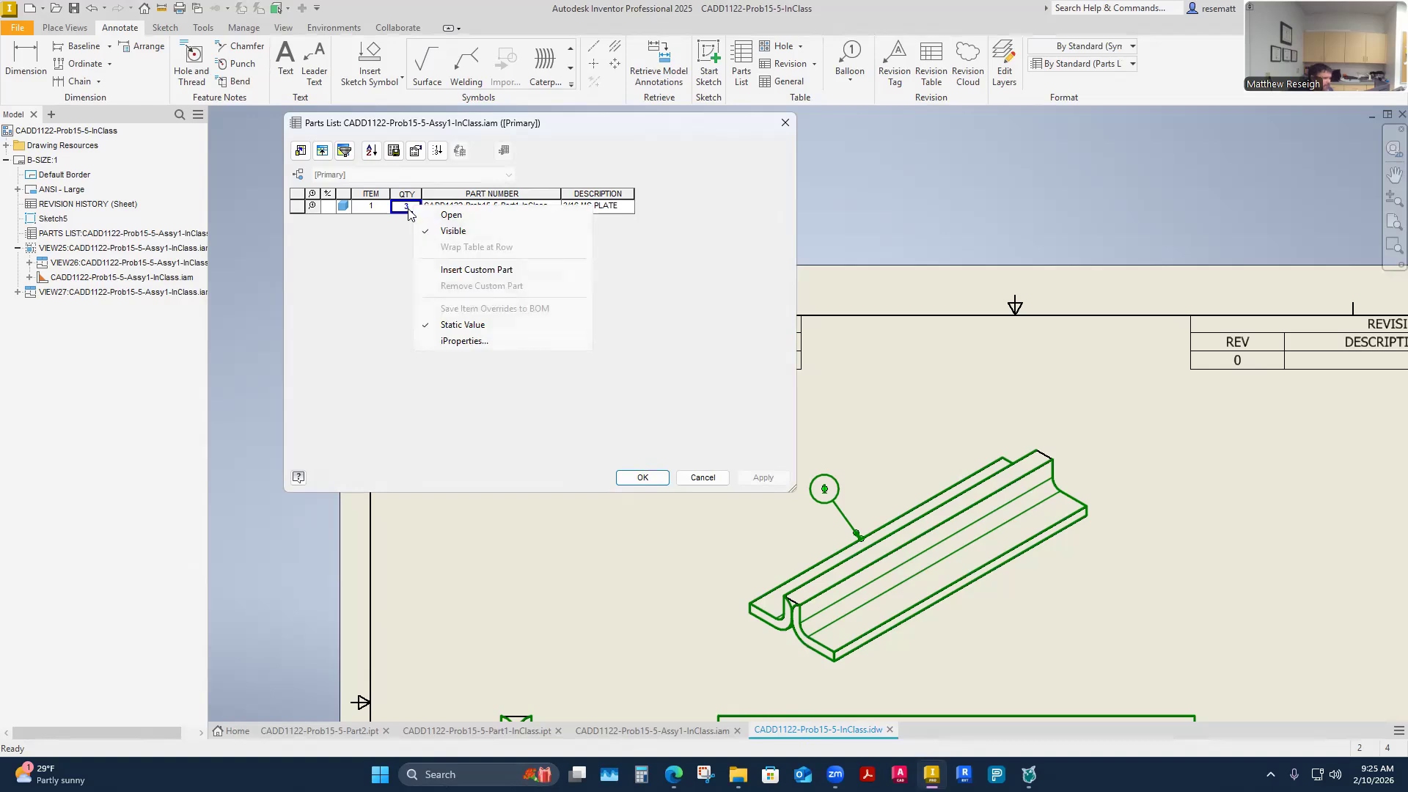
{"action": "left_click", "coordinate": [429, 331]}
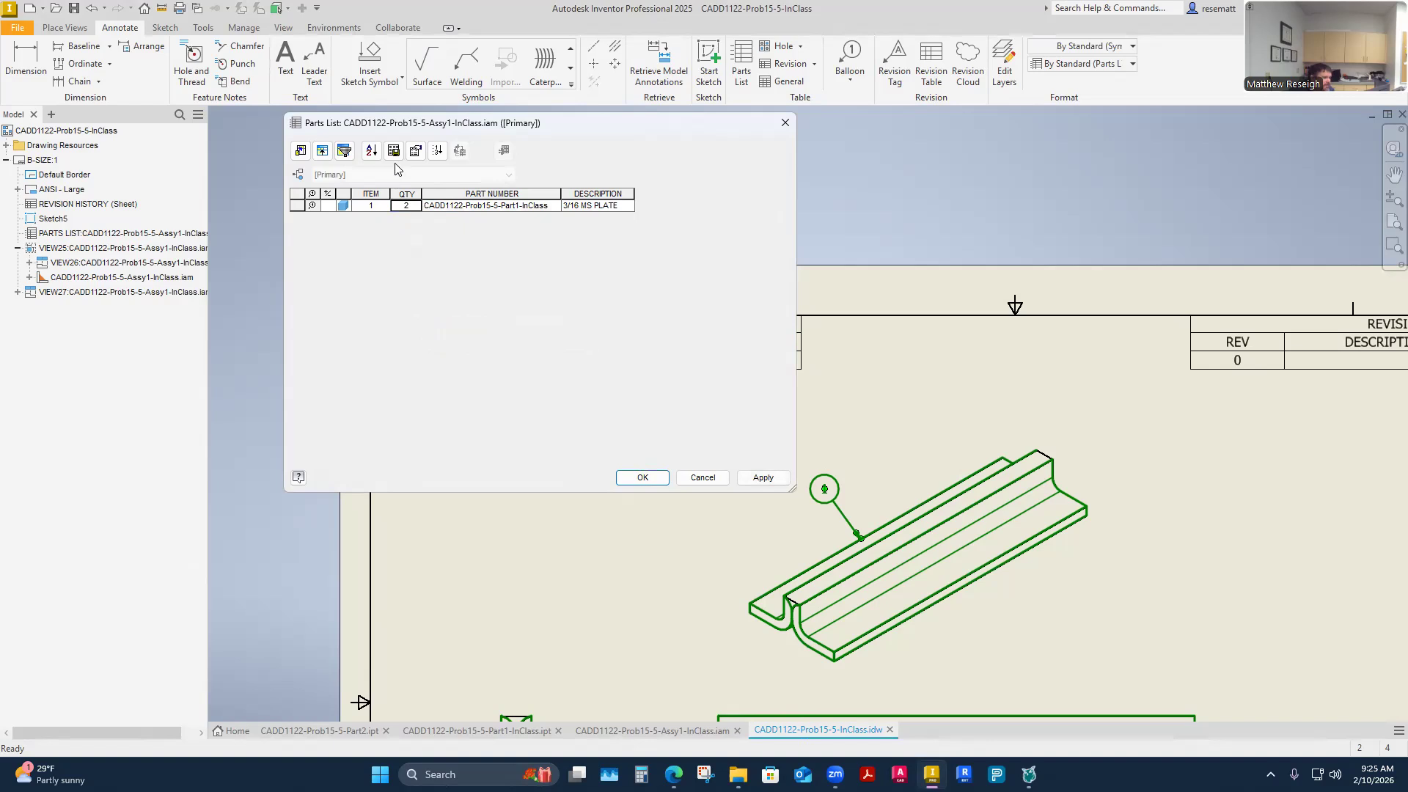
{"action": "left_click", "coordinate": [410, 205]}
{"action": "right_click", "coordinate": [407, 197]}
{"action": "left_click", "coordinate": [396, 297]}
{"action": "left_click", "coordinate": [406, 206]}
{"action": "double_click", "coordinate": [406, 206]}
{"action": "left_click", "coordinate": [711, 478]}
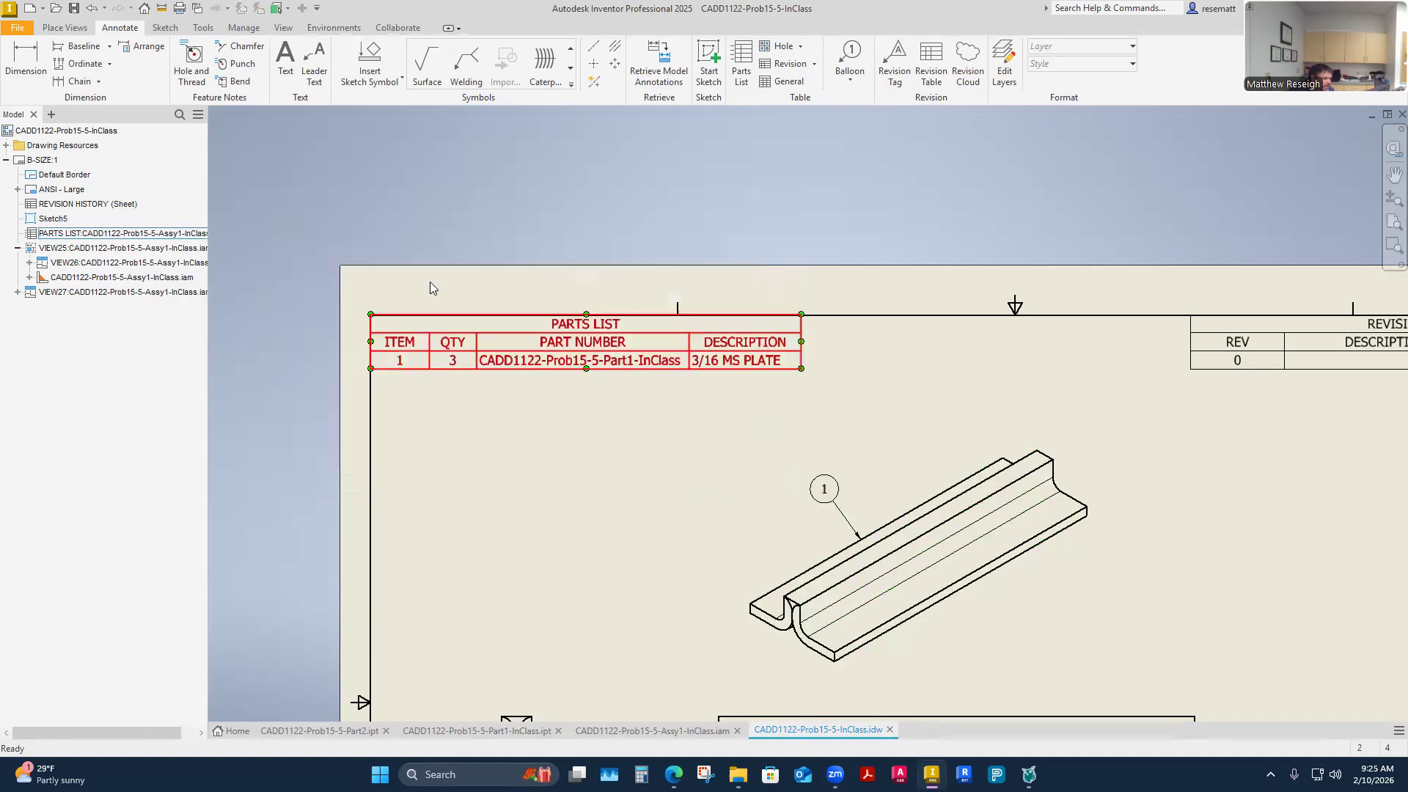
{"action": "double_click", "coordinate": [419, 351]}
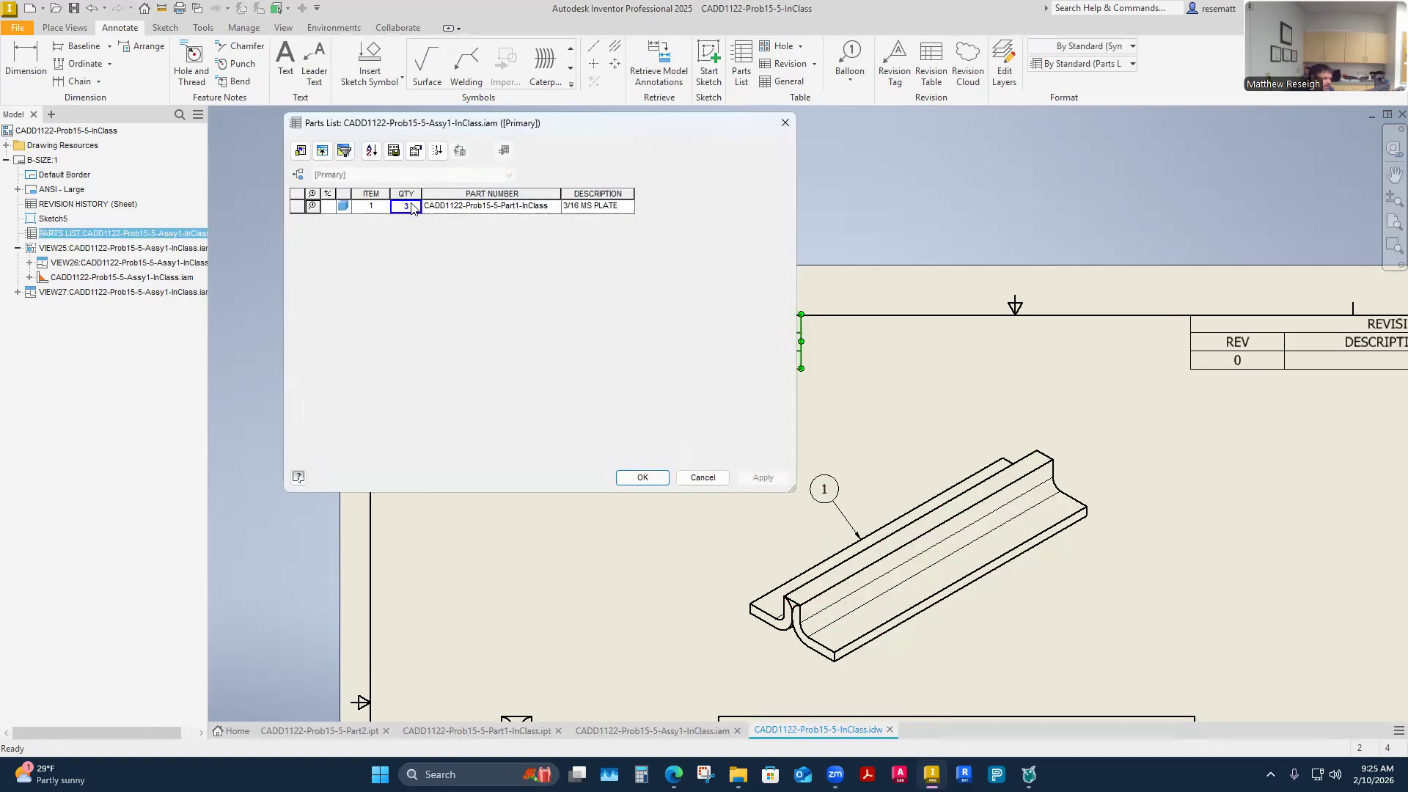
{"action": "left_click", "coordinate": [410, 206]}
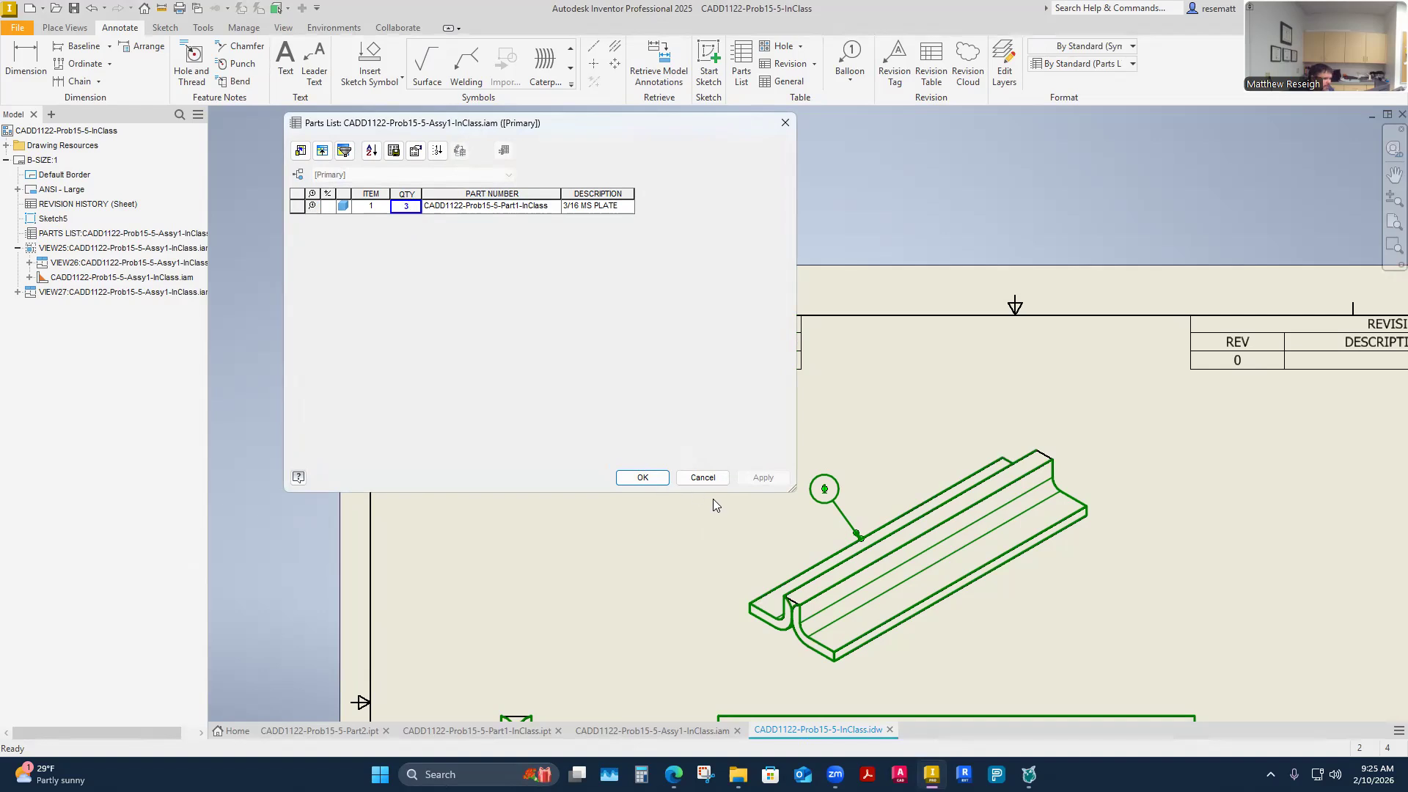
{"action": "left_click", "coordinate": [698, 479]}
{"action": "double_click", "coordinate": [545, 364]}
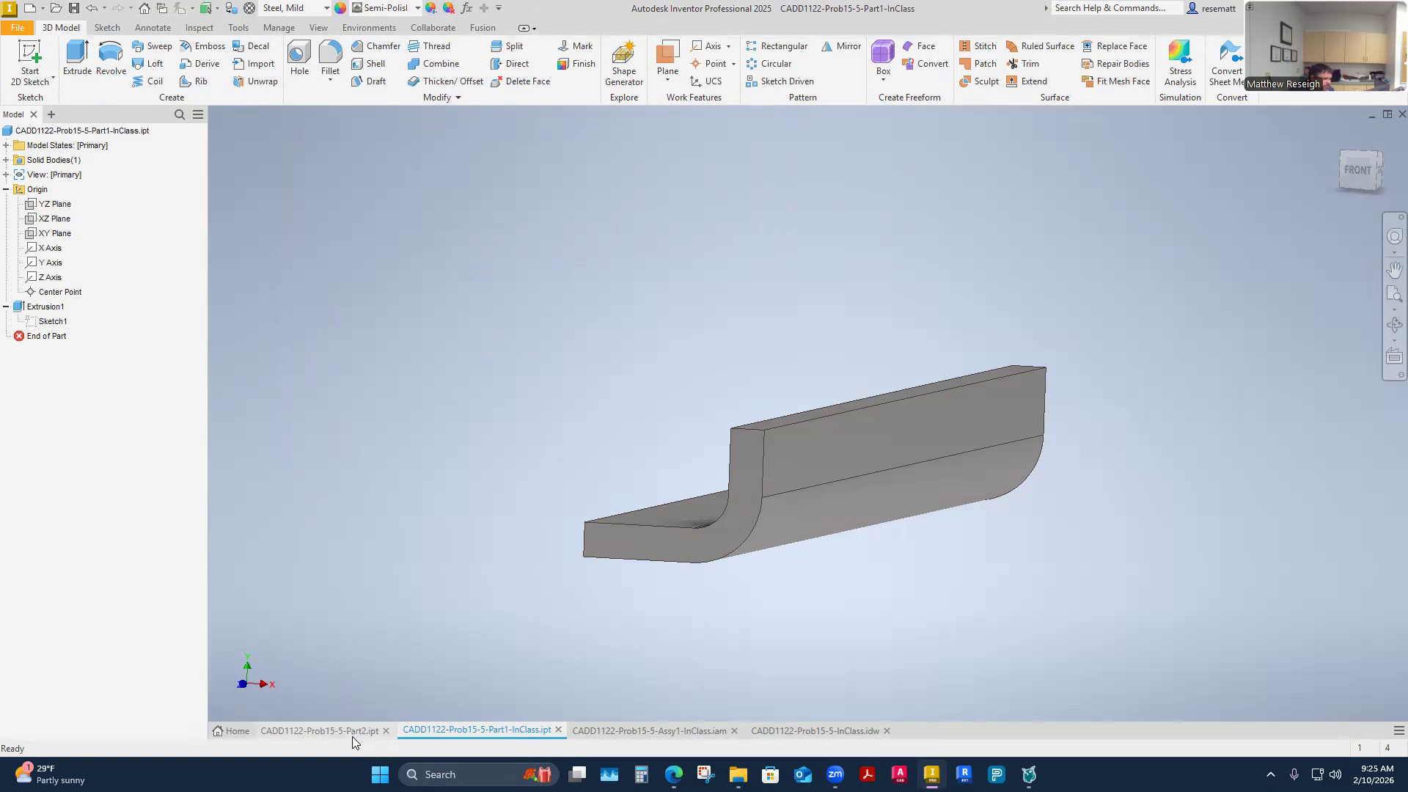
{"action": "left_click", "coordinate": [673, 725]}
{"action": "left_click", "coordinate": [814, 730]}
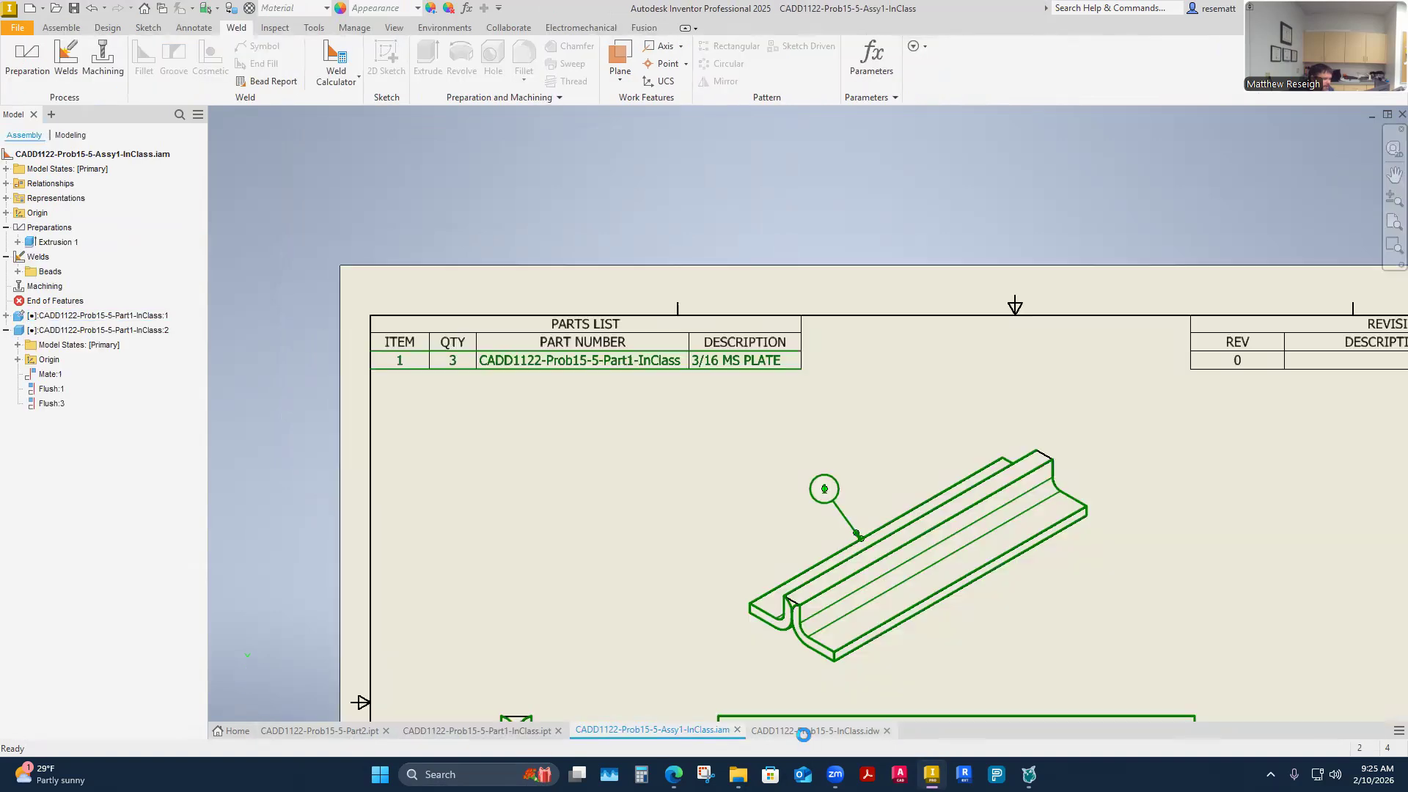
{"action": "right_click", "coordinate": [566, 351]}
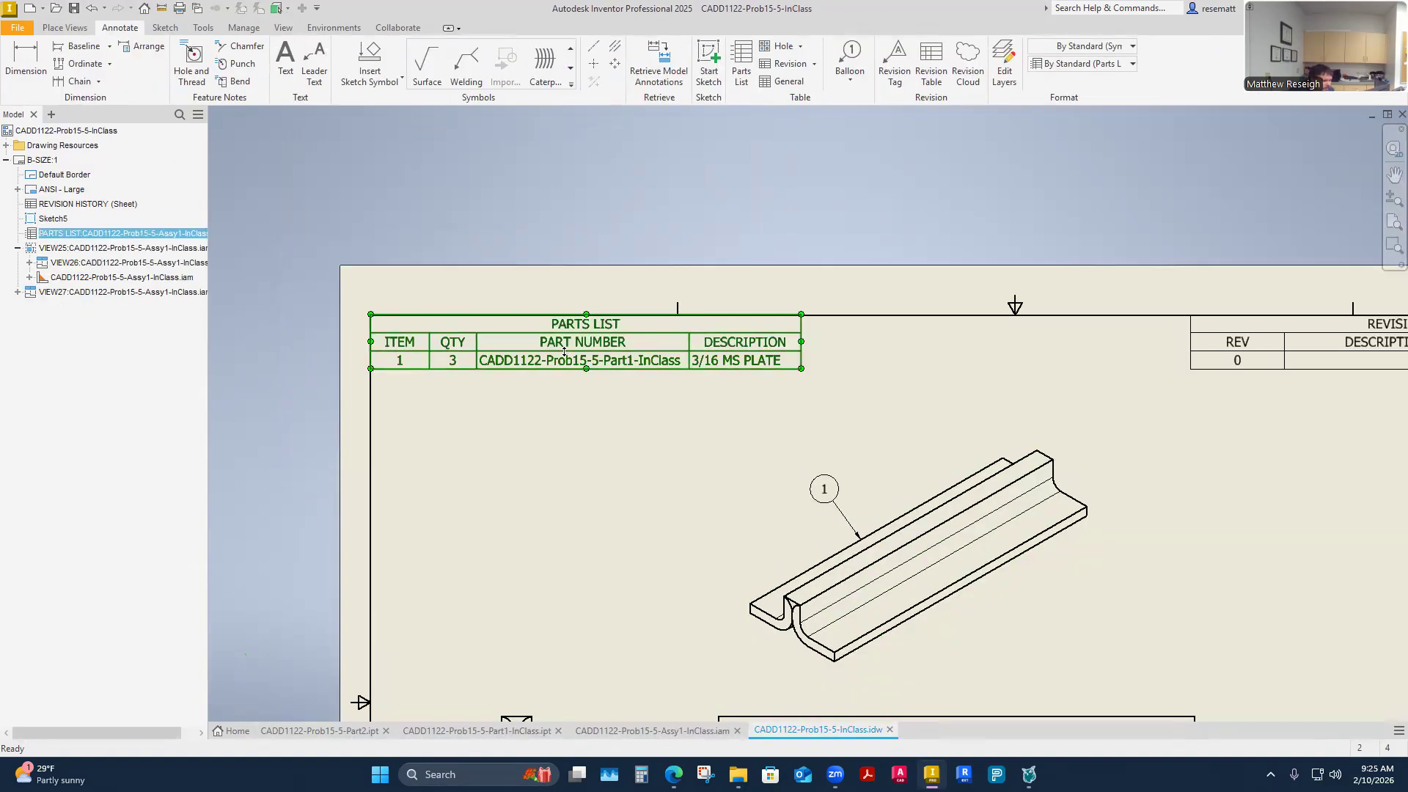
{"action": "left_click", "coordinate": [504, 408]}
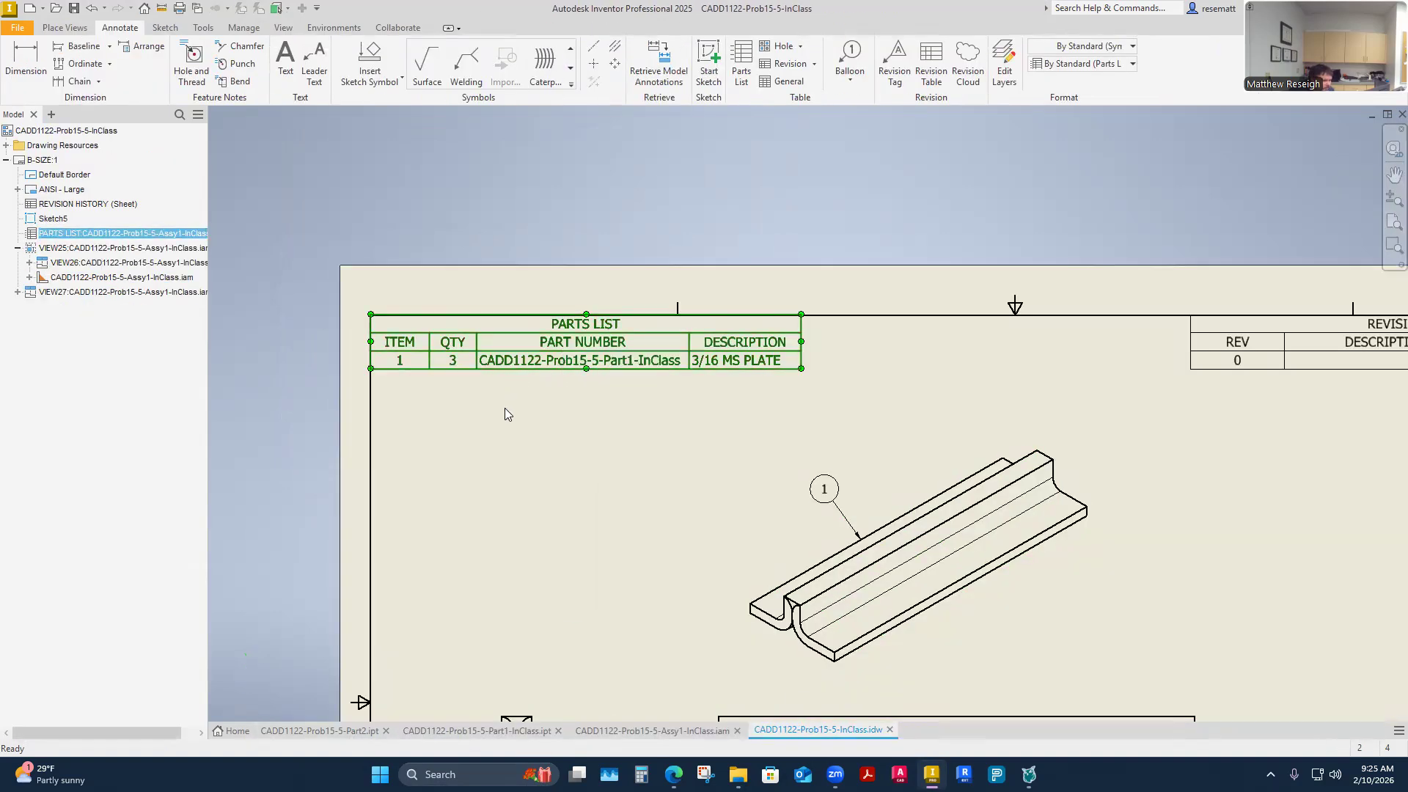
Turn off Static Value for item 1's quantity in the parts list and apply the change
{"action": "double_click", "coordinate": [526, 348]}
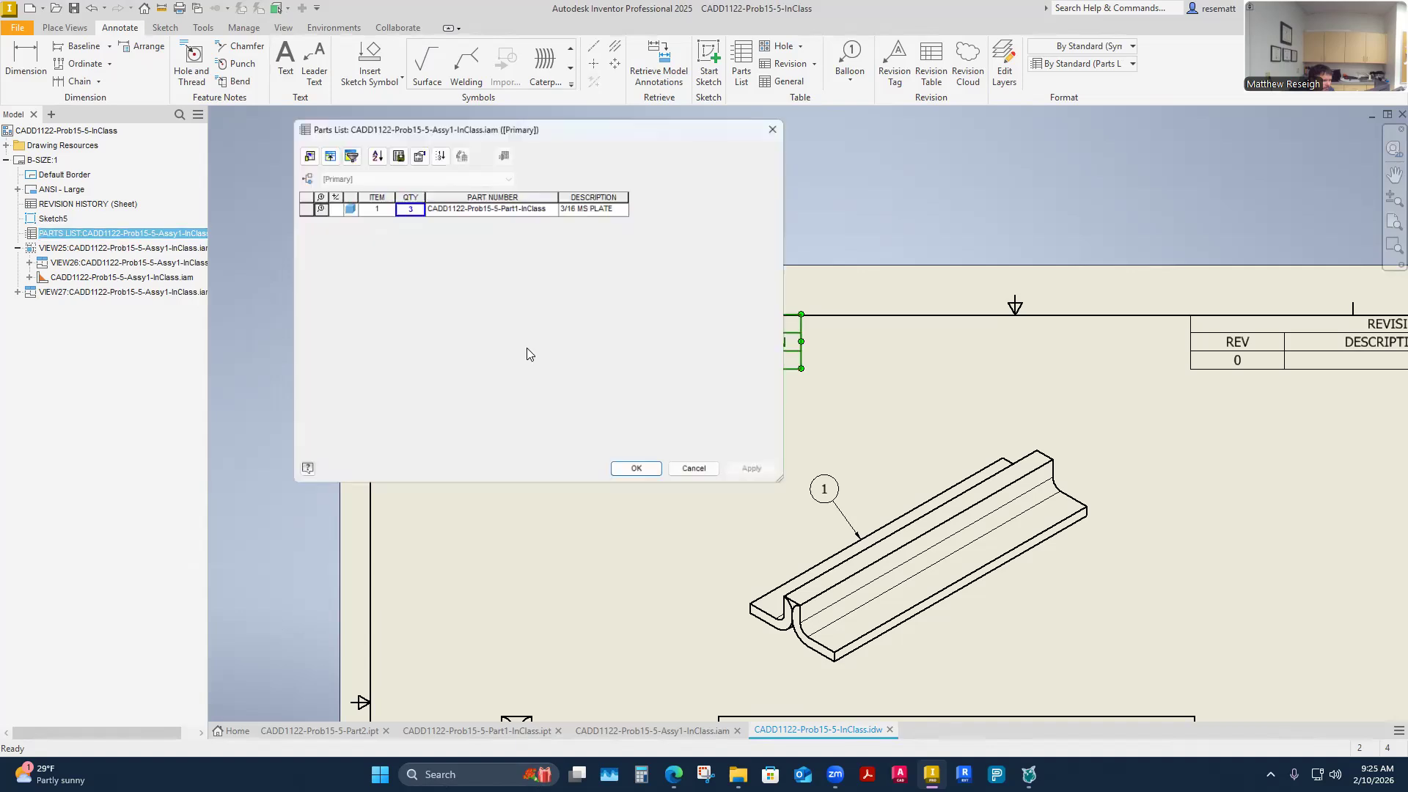
{"action": "right_click", "coordinate": [409, 207]}
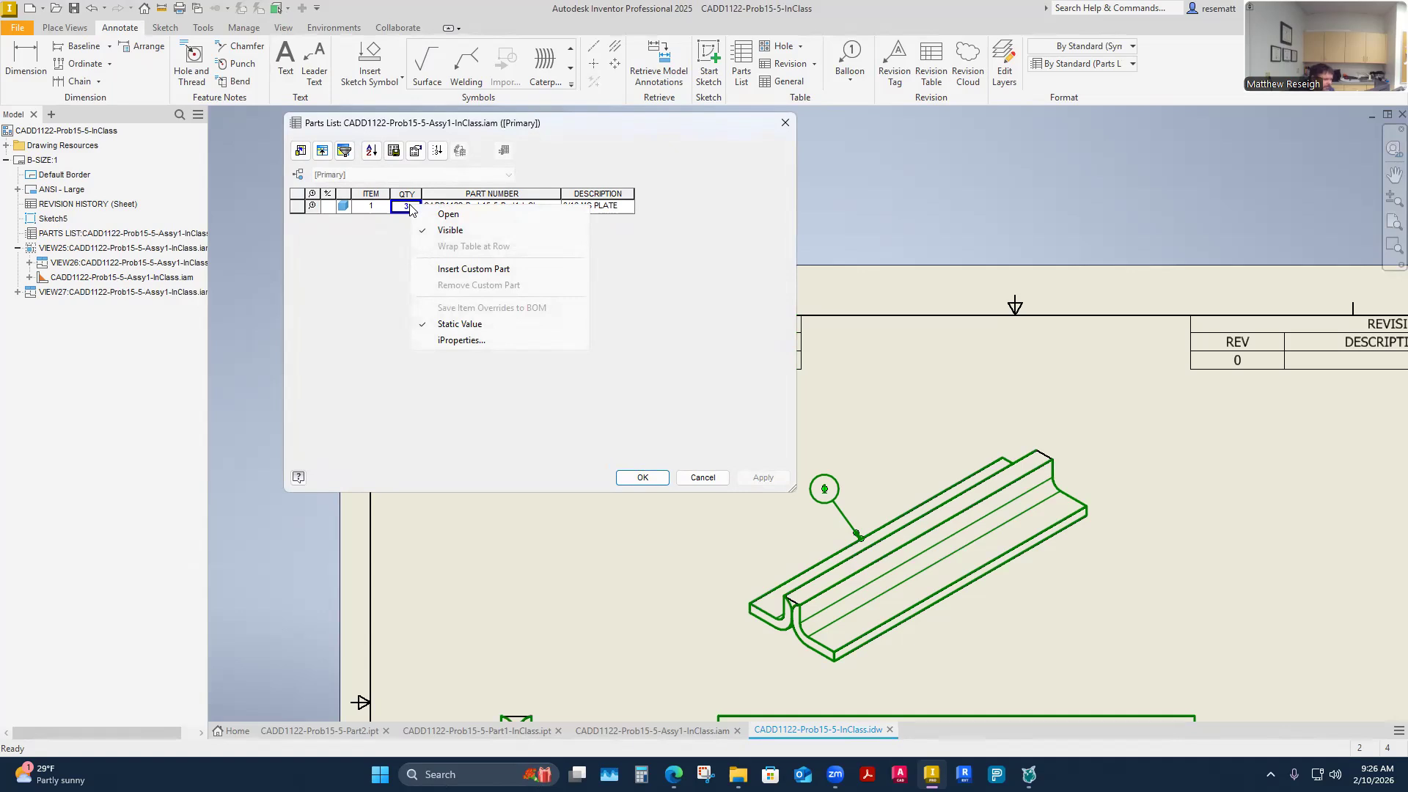
{"action": "left_click", "coordinate": [422, 327]}
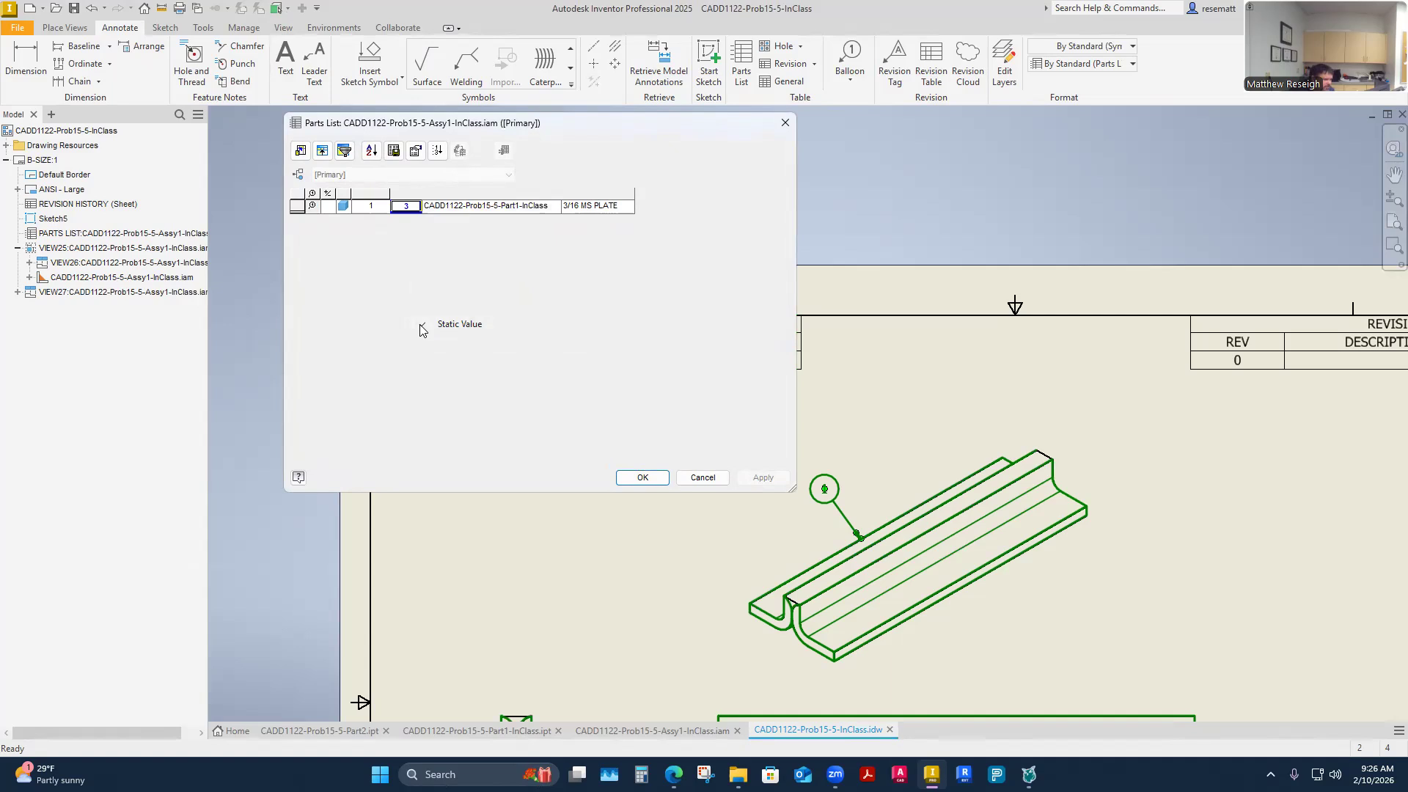
{"action": "left_click", "coordinate": [762, 478]}
{"action": "left_click", "coordinate": [641, 480]}
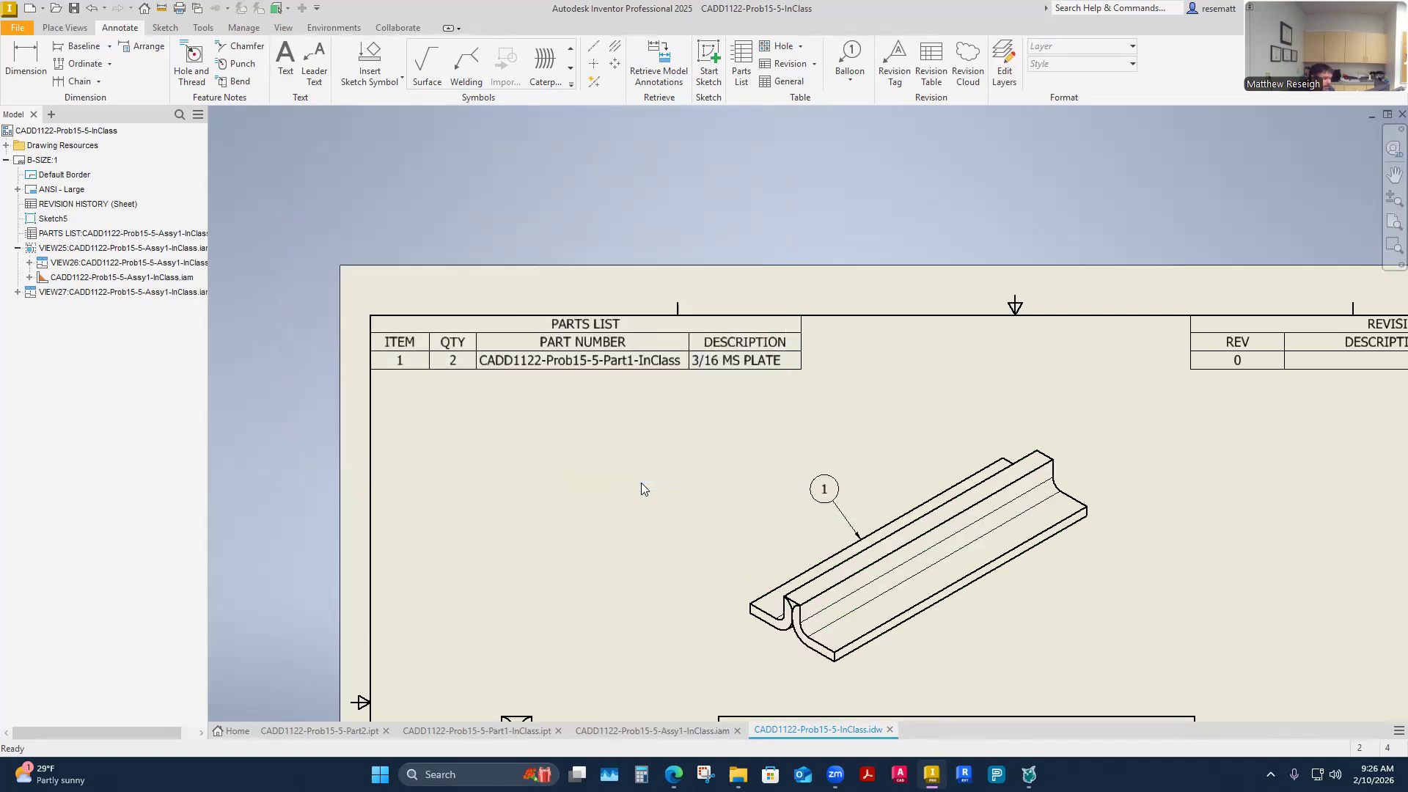
Check the item balloon's type and value, and examine the parts list and view layout on the sheet
{"action": "double_click", "coordinate": [830, 491]}
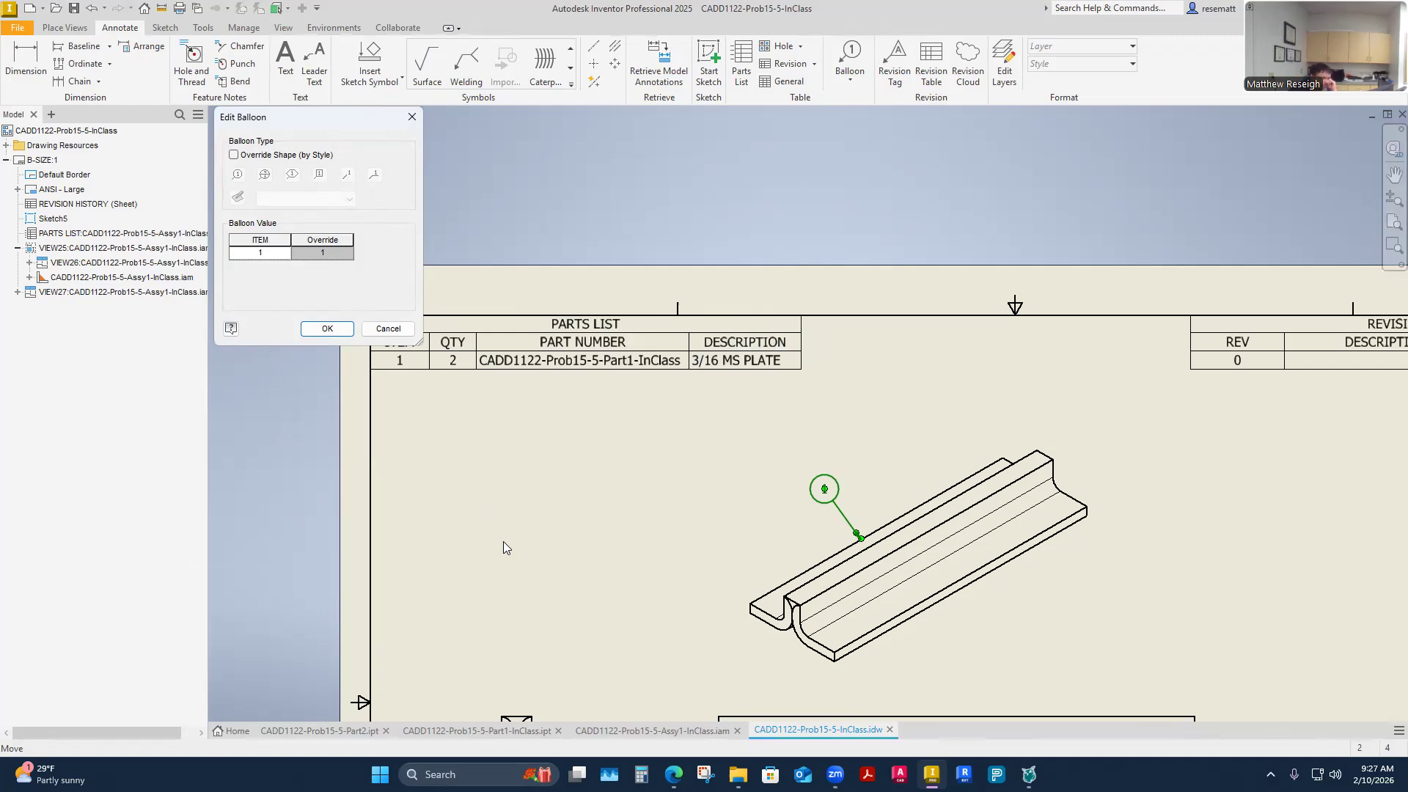
{"action": "left_click", "coordinate": [326, 330]}
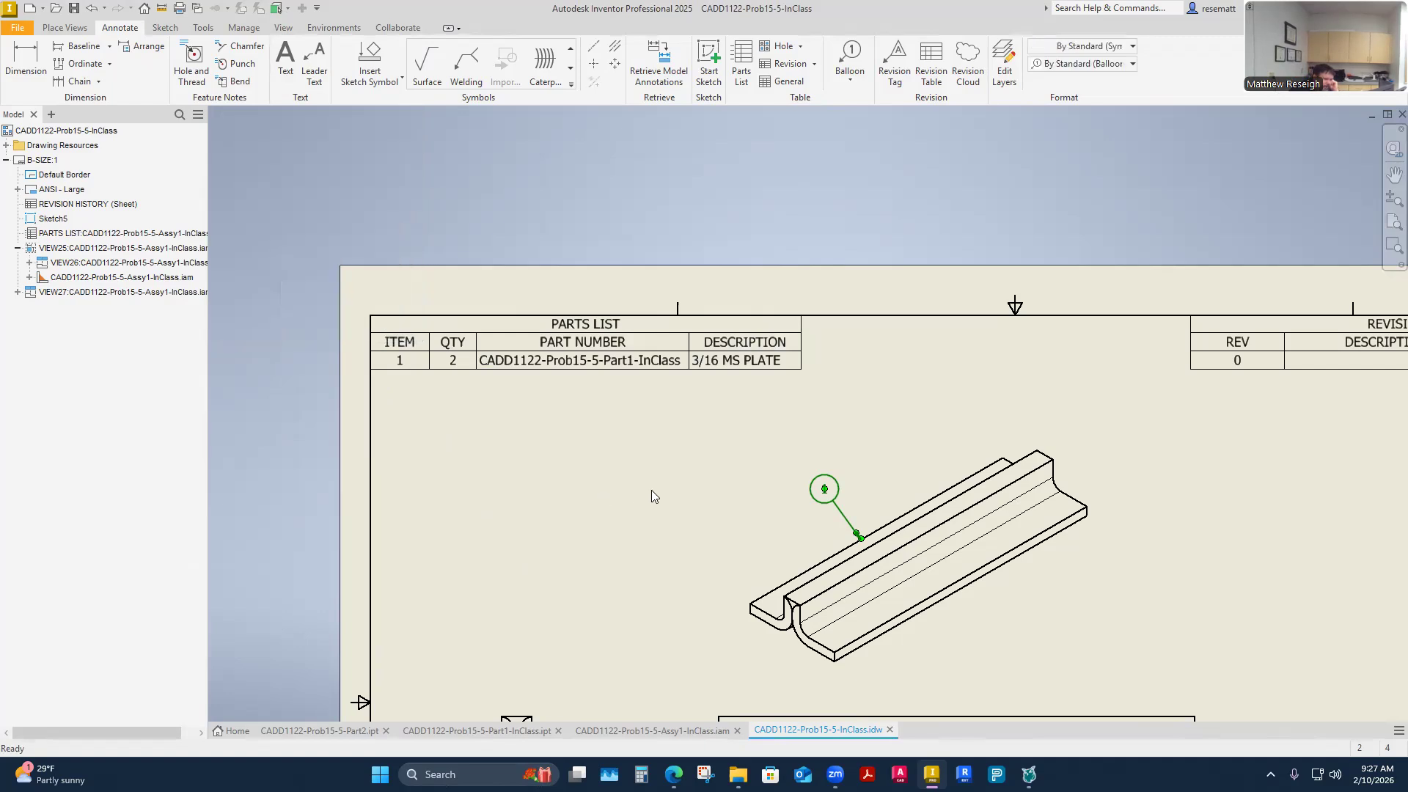
{"action": "scroll", "coordinate": [655, 491], "scroll_direction": "up", "scroll_amount": 6}
{"action": "scroll", "coordinate": [660, 490], "scroll_direction": "down", "scroll_amount": 10}
{"action": "scroll", "coordinate": [687, 507], "scroll_direction": "up", "scroll_amount": 5}
{"action": "scroll", "coordinate": [687, 511], "scroll_direction": "up", "scroll_amount": 3}
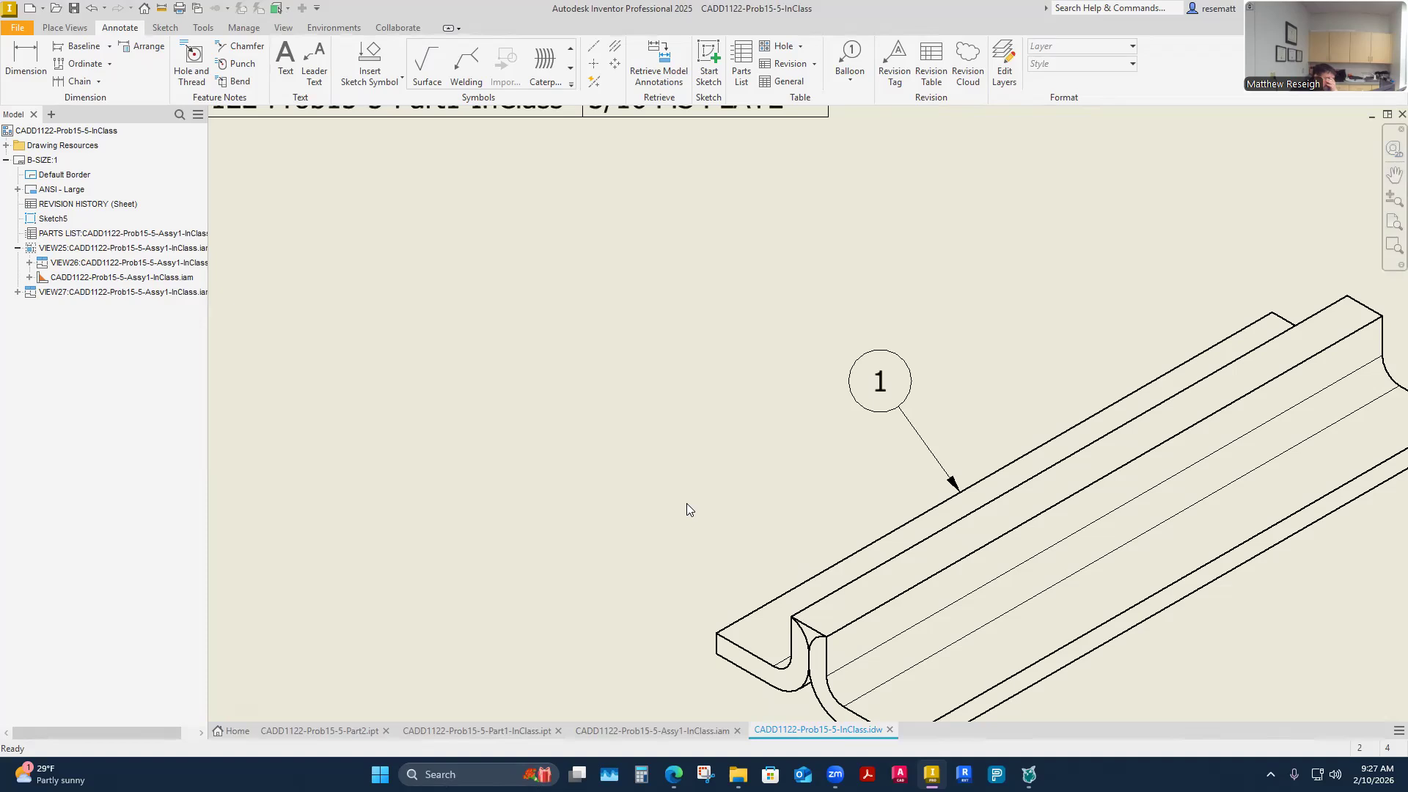
{"action": "scroll", "coordinate": [676, 506], "scroll_direction": "down", "scroll_amount": 4}
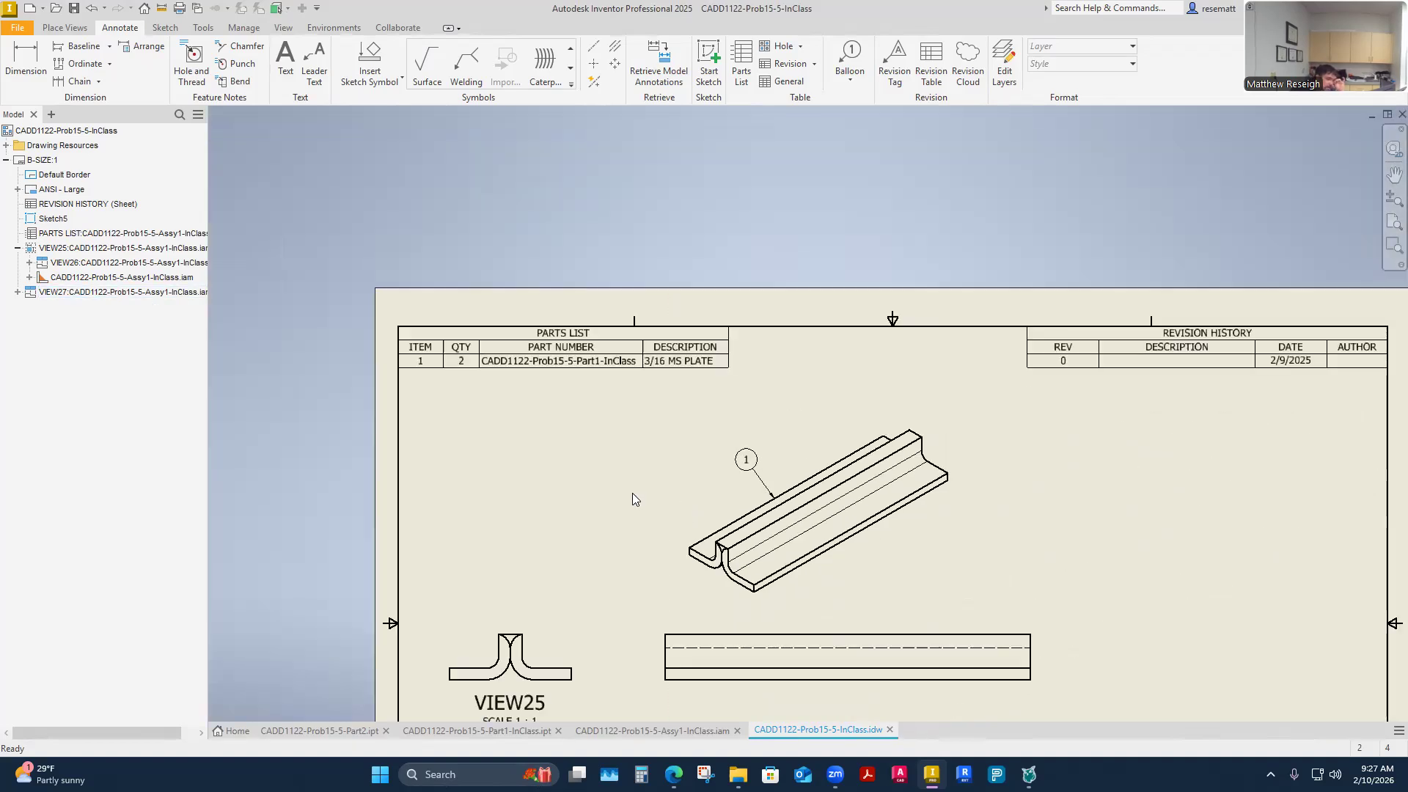
{"action": "scroll", "coordinate": [591, 490], "scroll_direction": "up", "scroll_amount": 1}
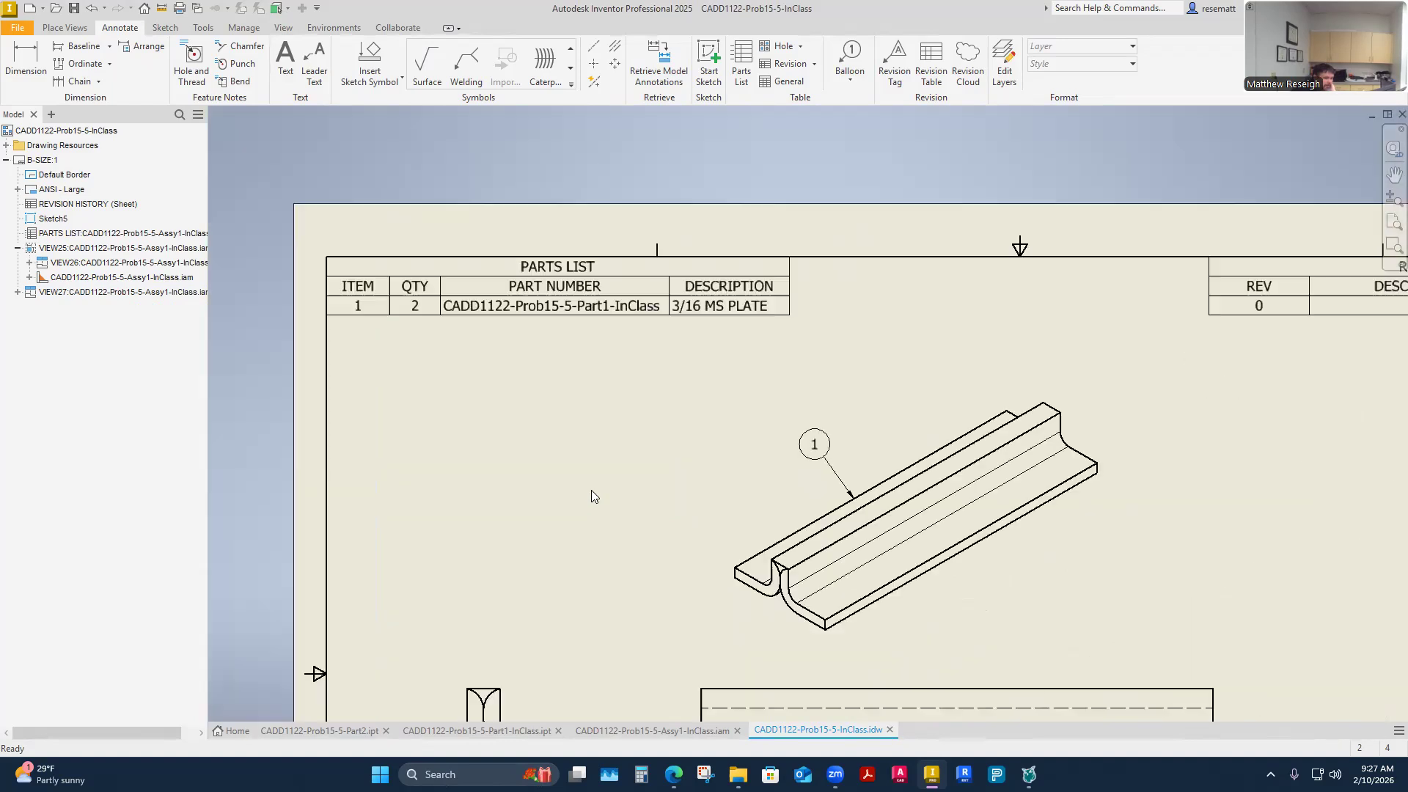
{"action": "scroll", "coordinate": [591, 490], "scroll_direction": "down", "scroll_amount": 4}
{"action": "scroll", "coordinate": [508, 601], "scroll_direction": "up", "scroll_amount": 4}
{"action": "scroll", "coordinate": [515, 600], "scroll_direction": "down", "scroll_amount": 1}
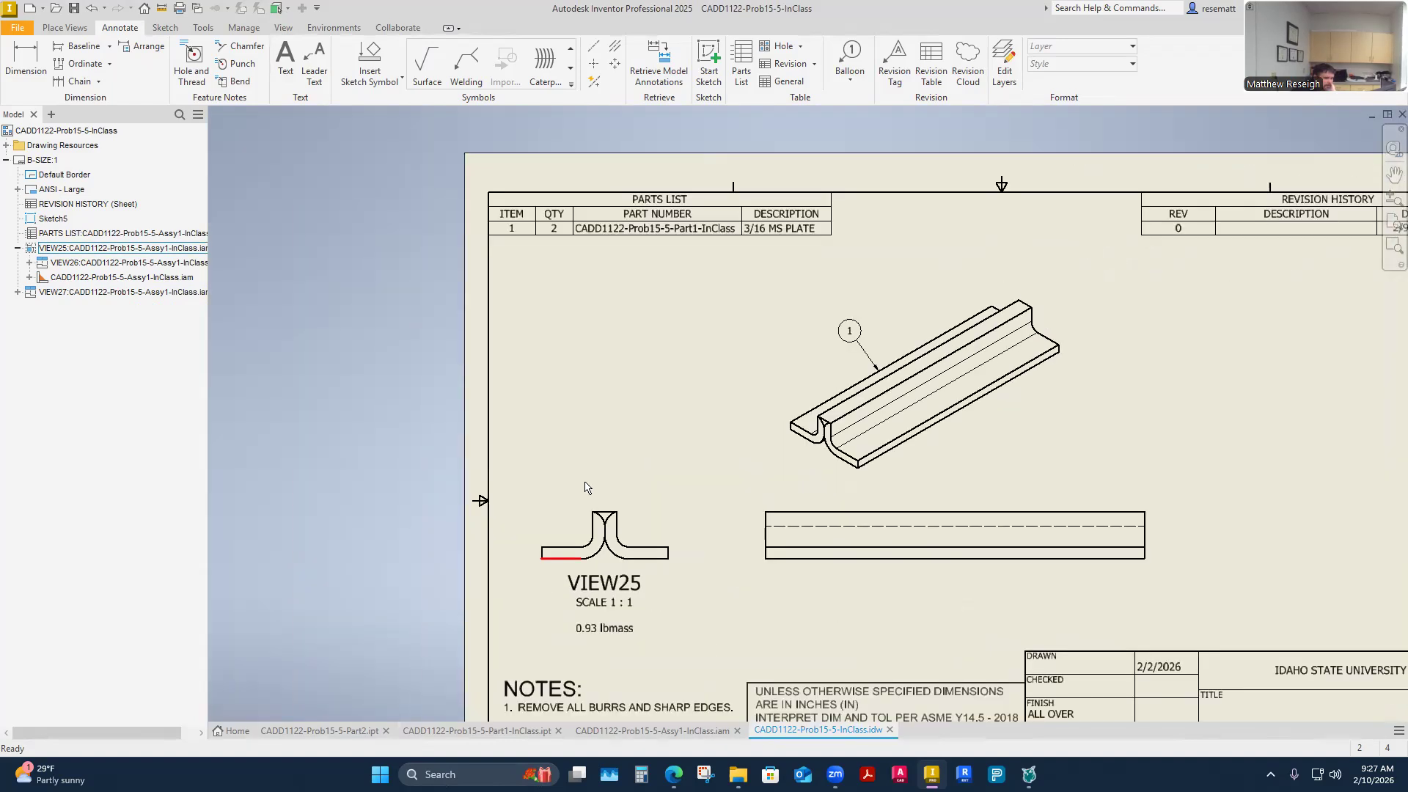
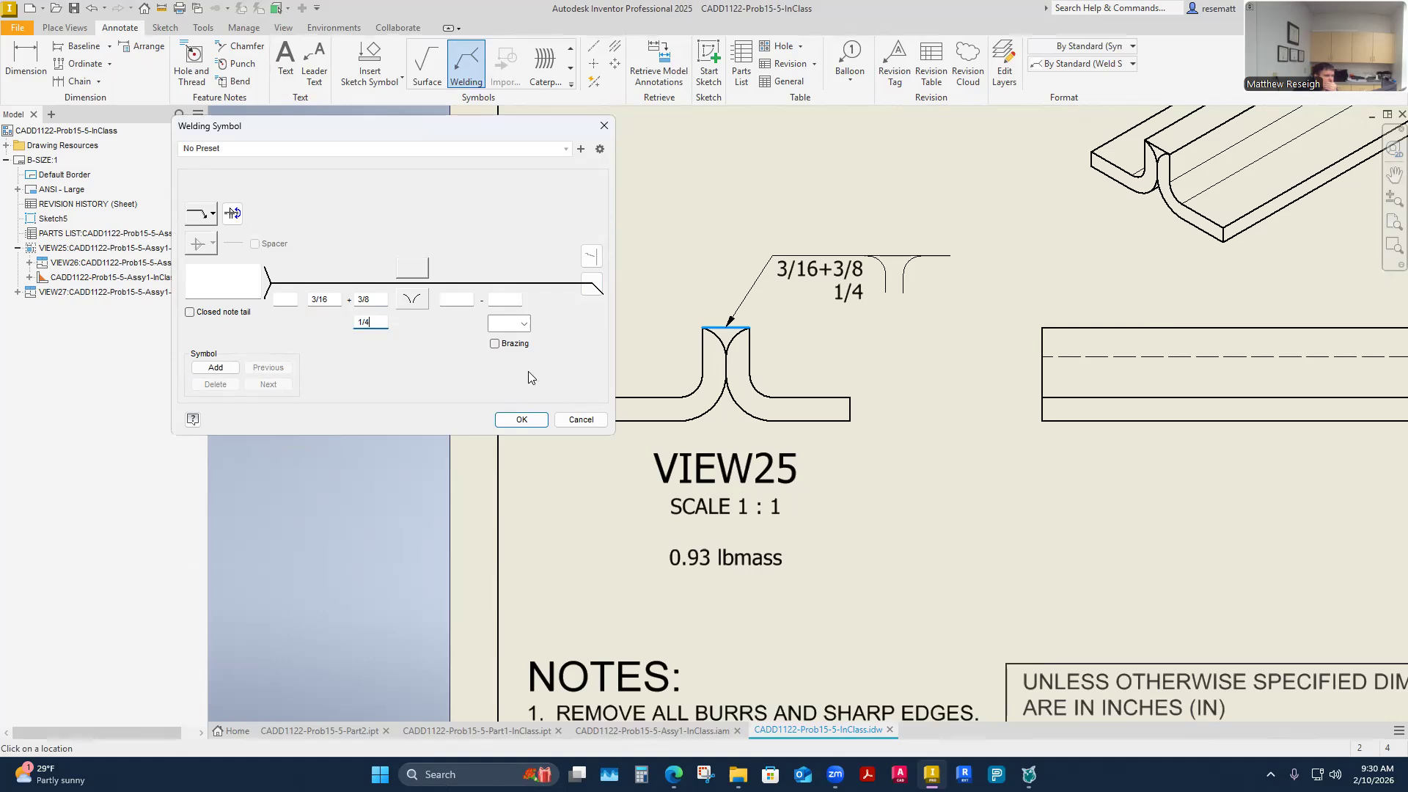
Accept the flare-V groove welding symbol with 3/16+3/8 and 1/4 at the front view's top edge and end the Welding command
{"action": "left_click", "coordinate": [521, 419]}
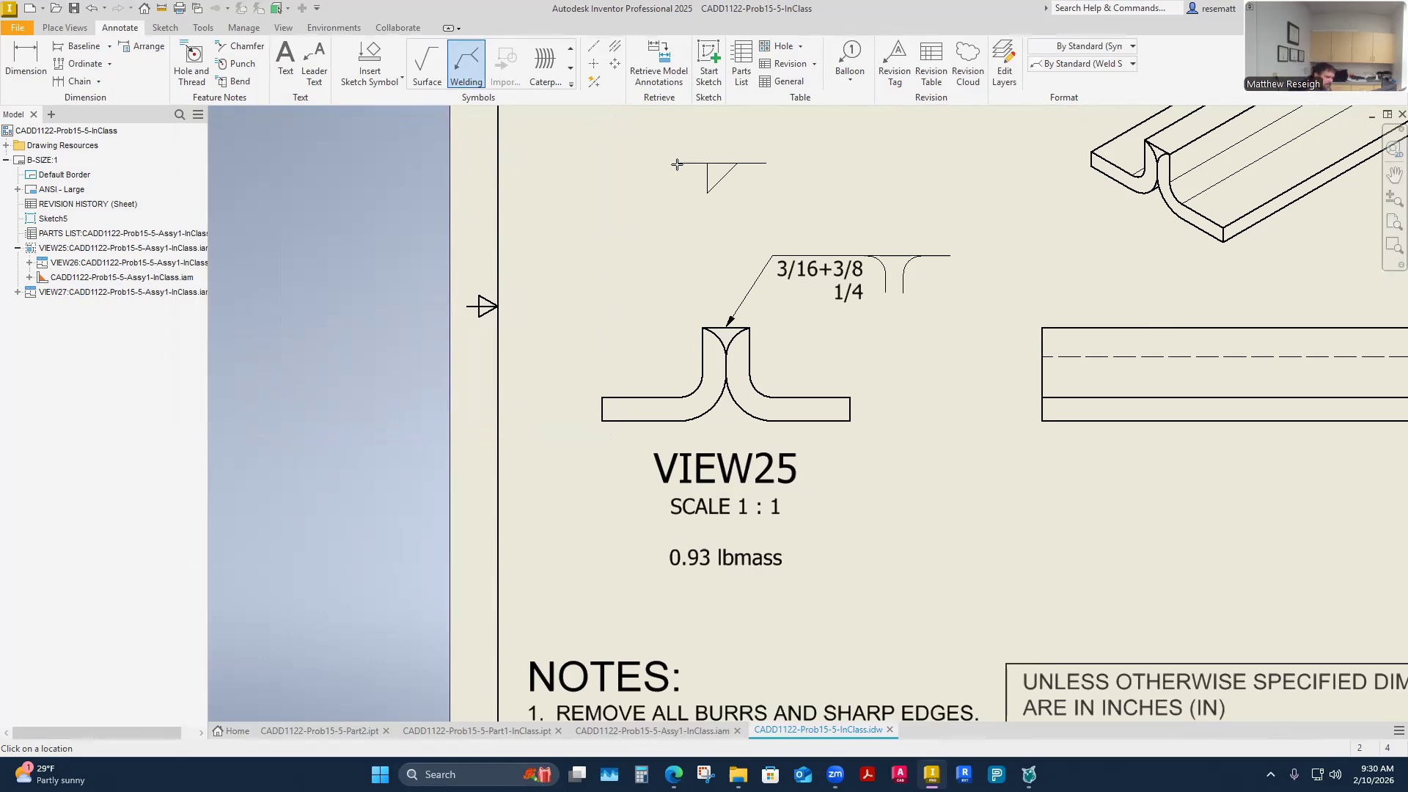
{"action": "scroll", "coordinate": [841, 369], "scroll_direction": "up", "scroll_amount": 4}
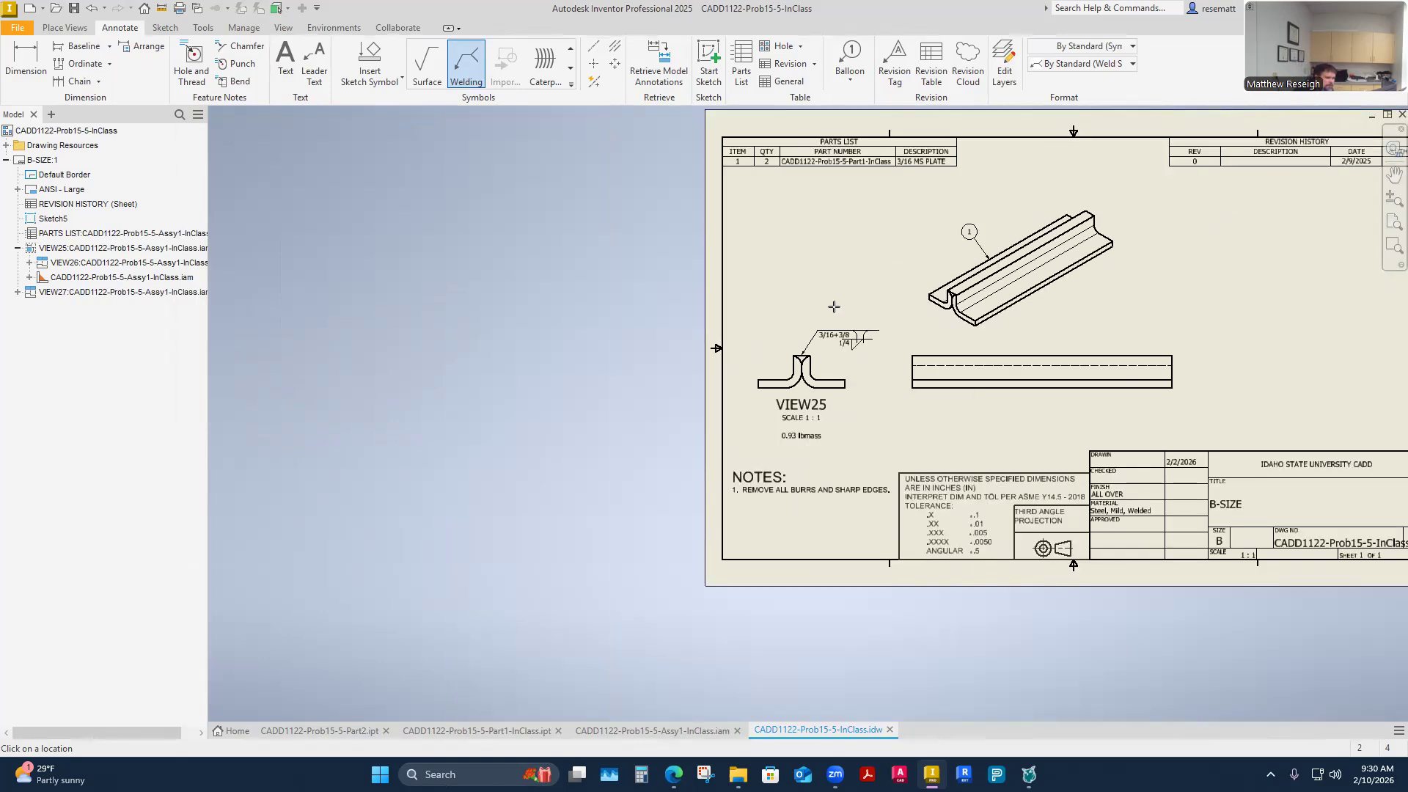
{"action": "key", "text": "Escape"}
{"action": "scroll", "coordinate": [828, 355], "scroll_direction": "up", "scroll_amount": 1}
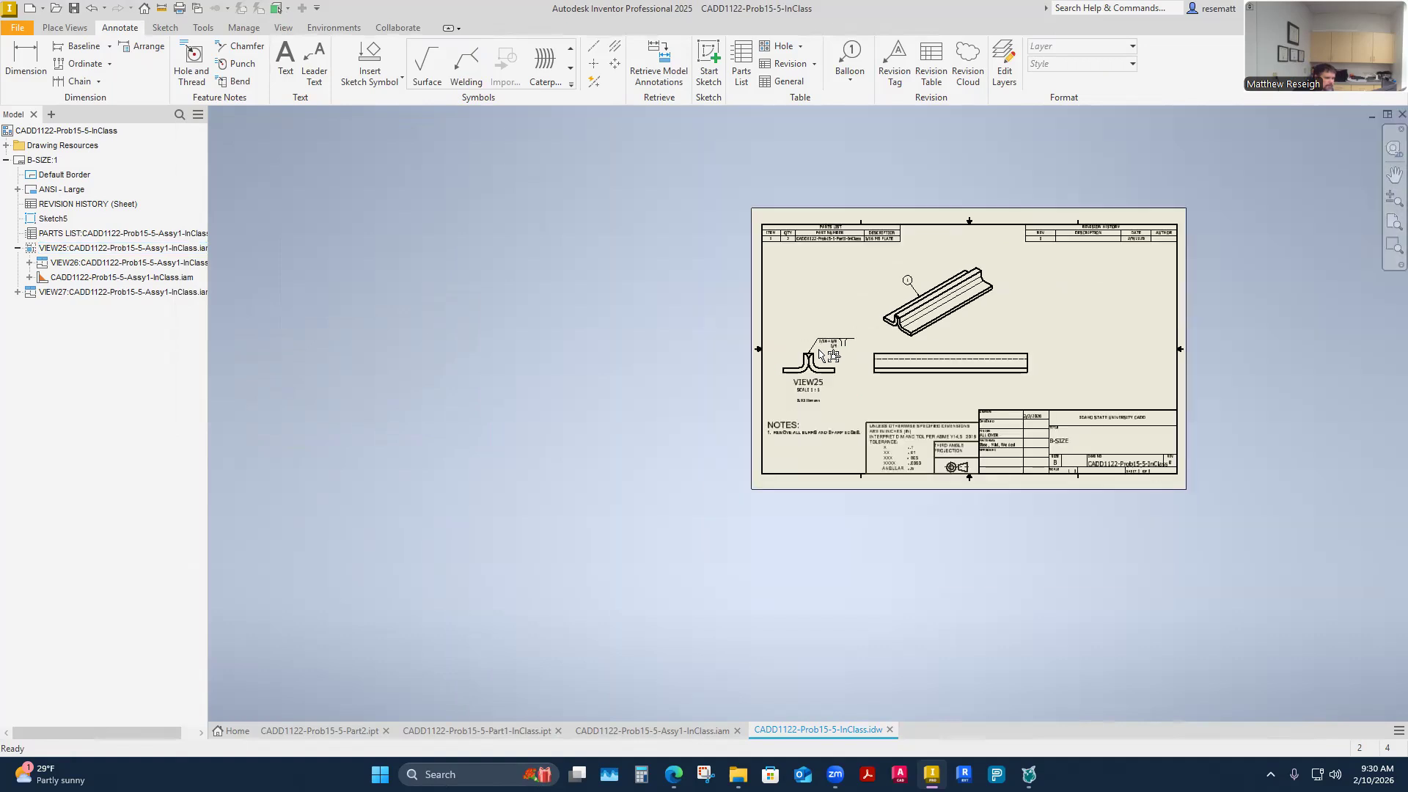
{"action": "scroll", "coordinate": [829, 355], "scroll_direction": "down", "scroll_amount": 6}
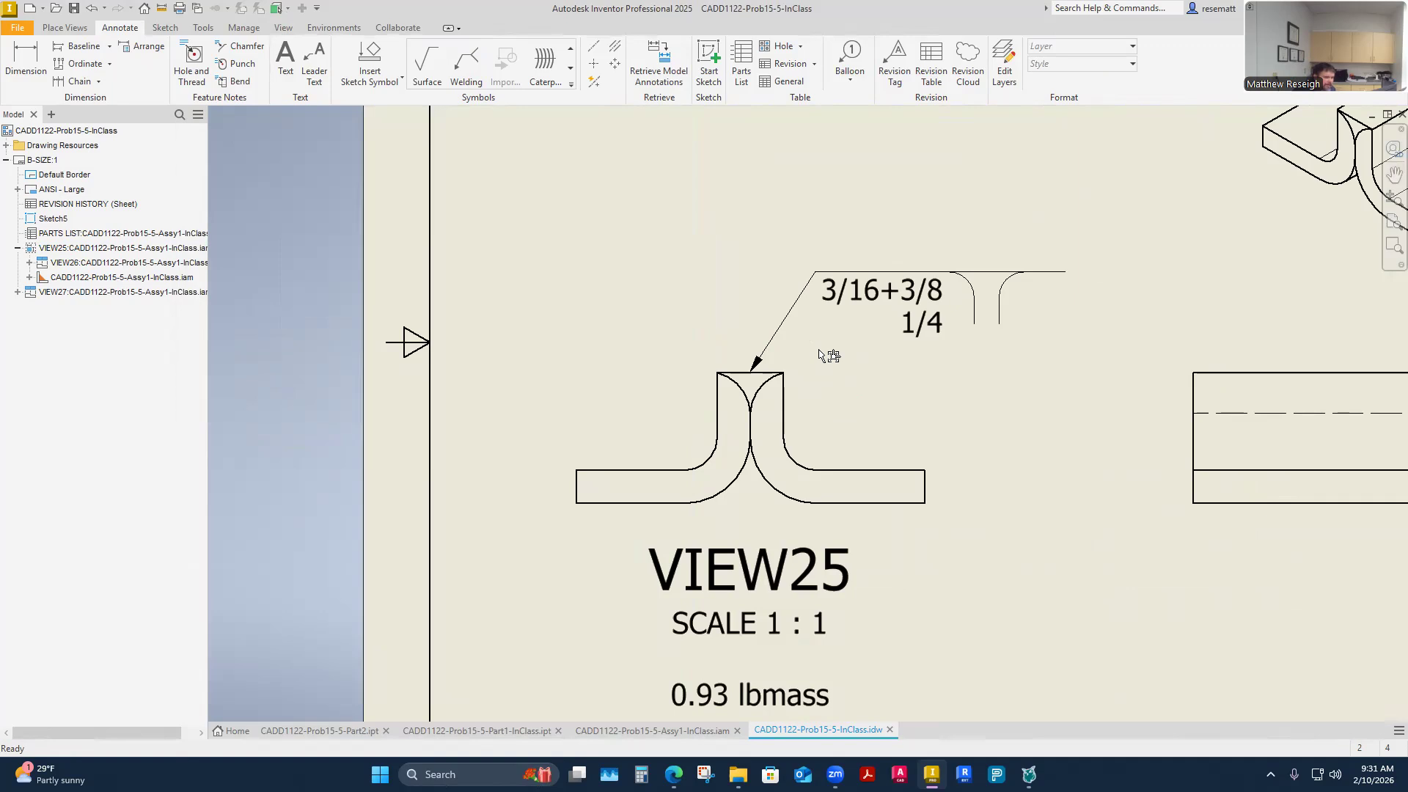
{"action": "scroll", "coordinate": [771, 433], "scroll_direction": "up", "scroll_amount": 4}
{"action": "scroll", "coordinate": [761, 431], "scroll_direction": "up", "scroll_amount": 1}
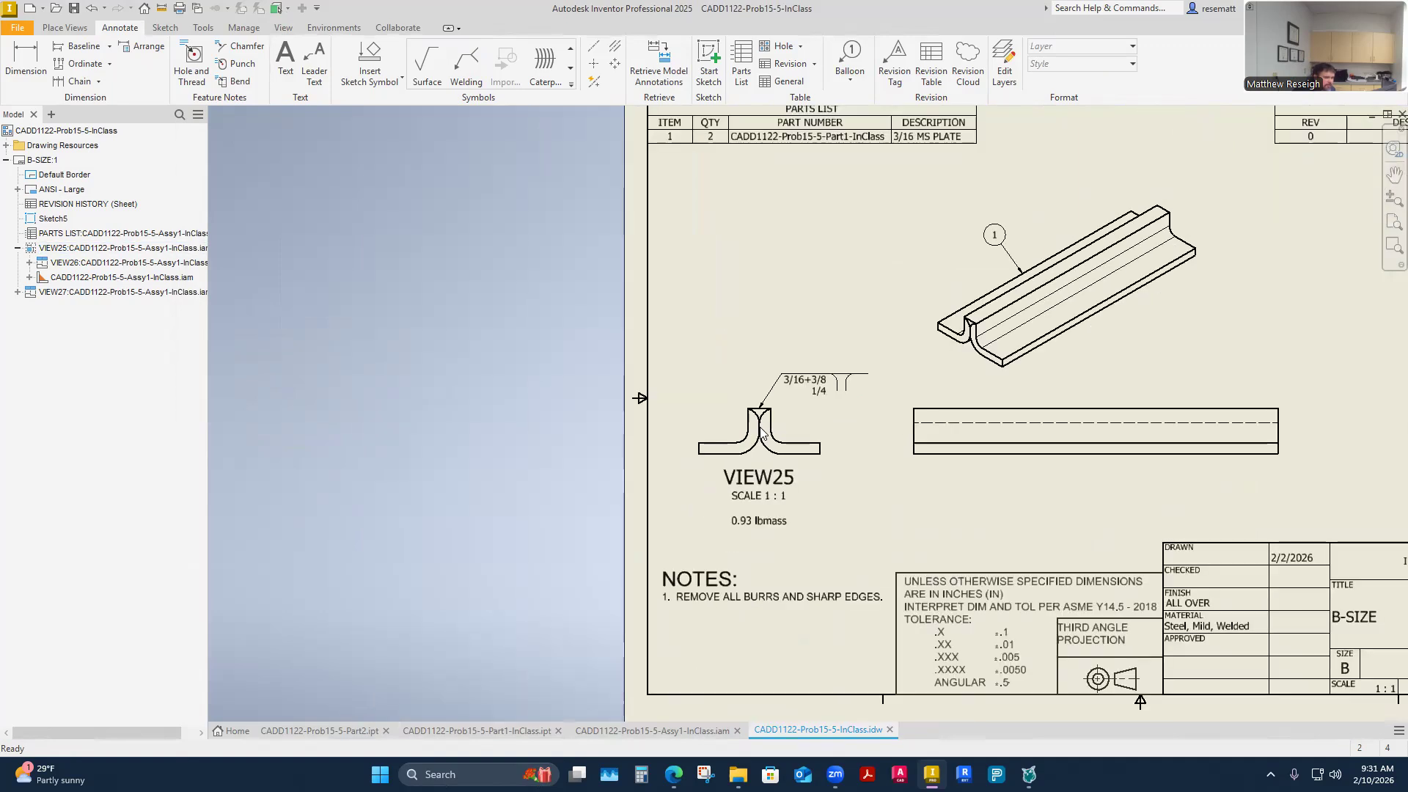
Examine the source properties of the view identifier, scale, description and mass fields in the front view's label text
{"action": "left_click", "coordinate": [758, 498]}
{"action": "double_click", "coordinate": [757, 498]}
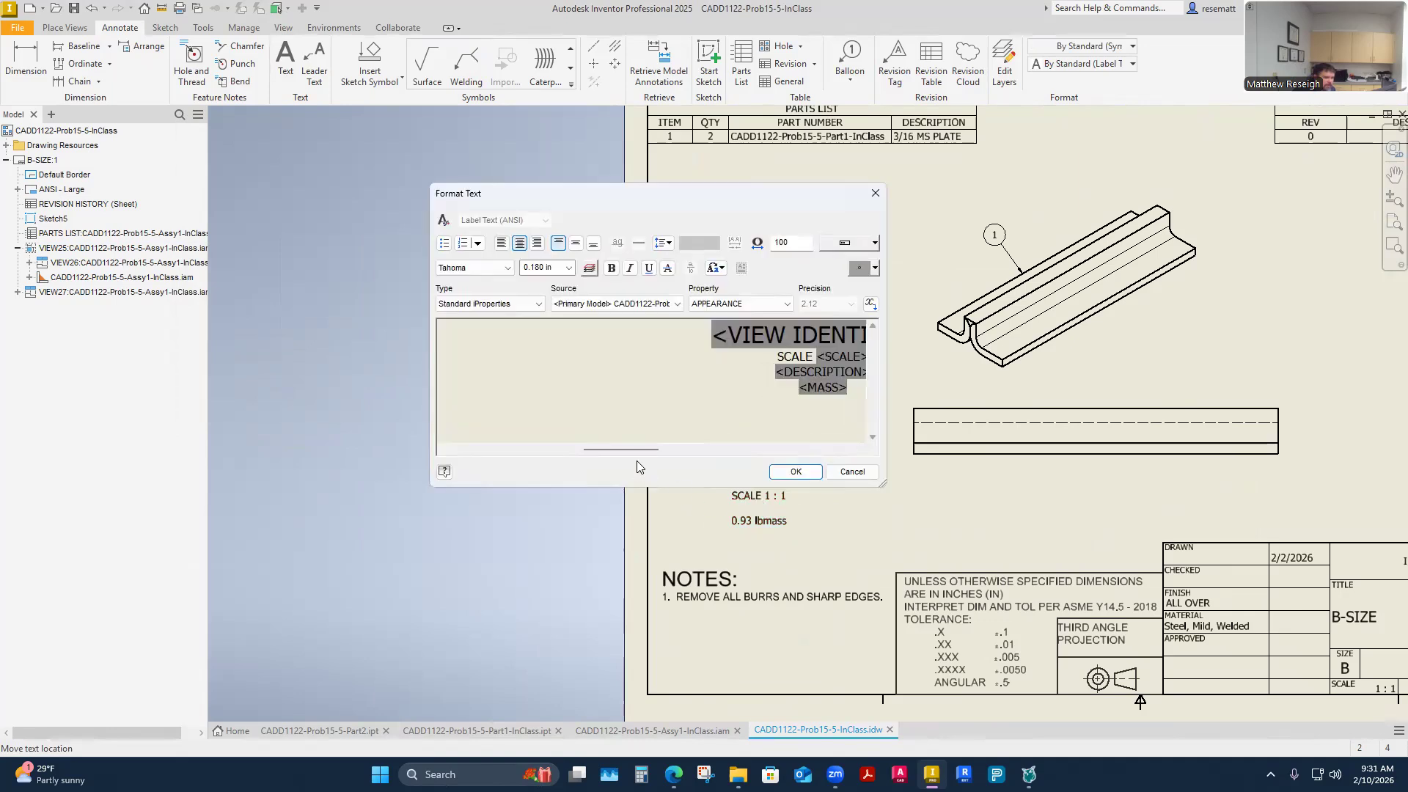
{"action": "left_click_drag", "start_coordinate": [640, 449], "coordinate": [675, 451]}
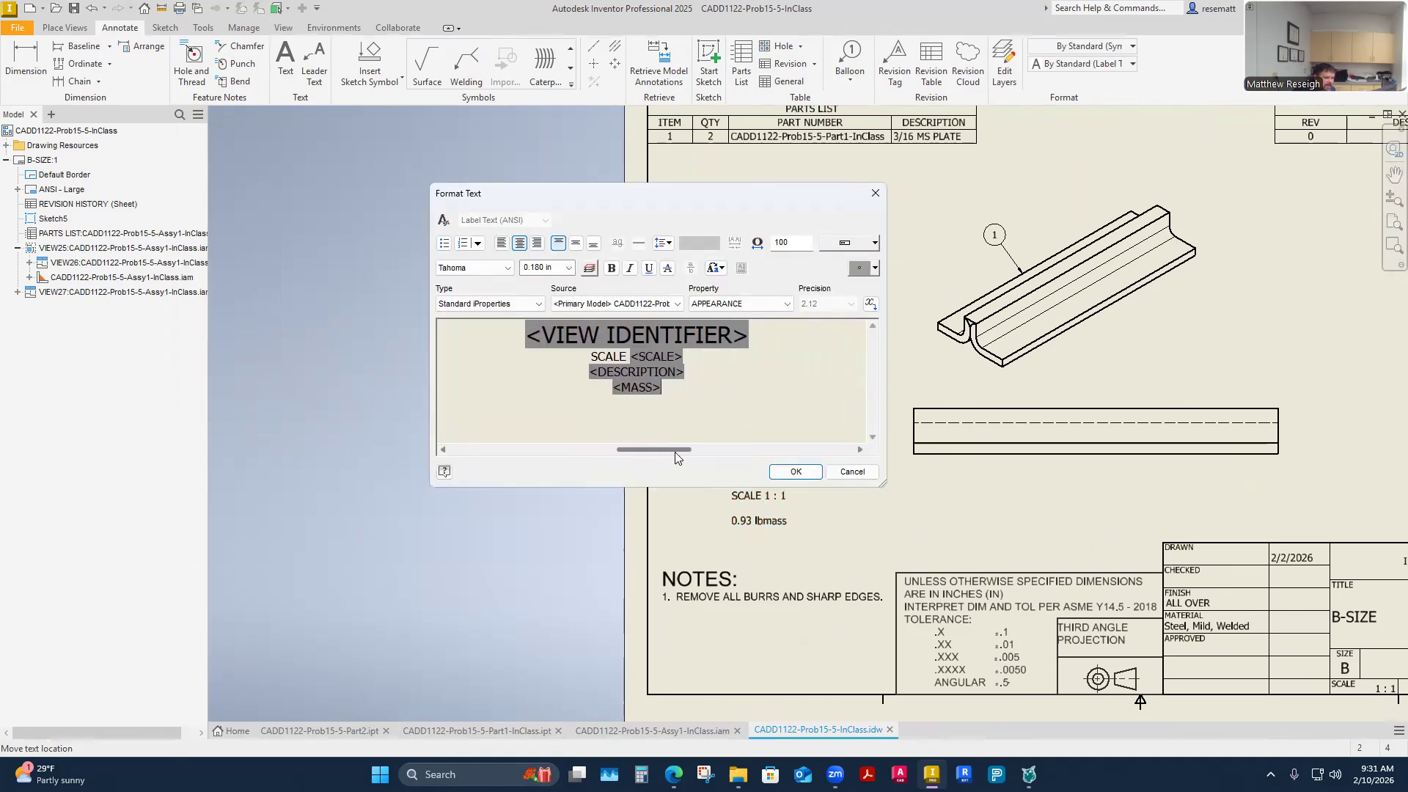
{"action": "left_click", "coordinate": [713, 333]}
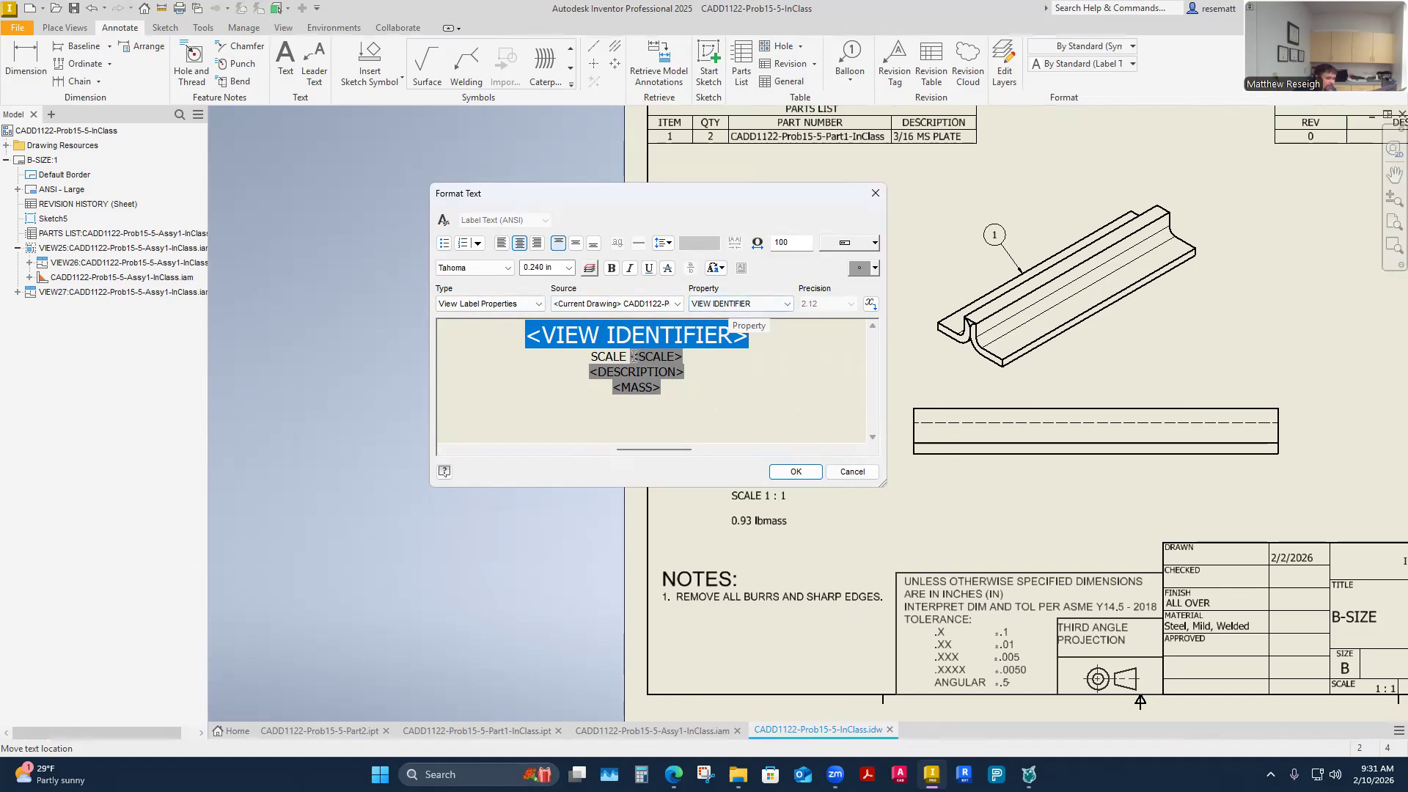
{"action": "left_click", "coordinate": [677, 360]}
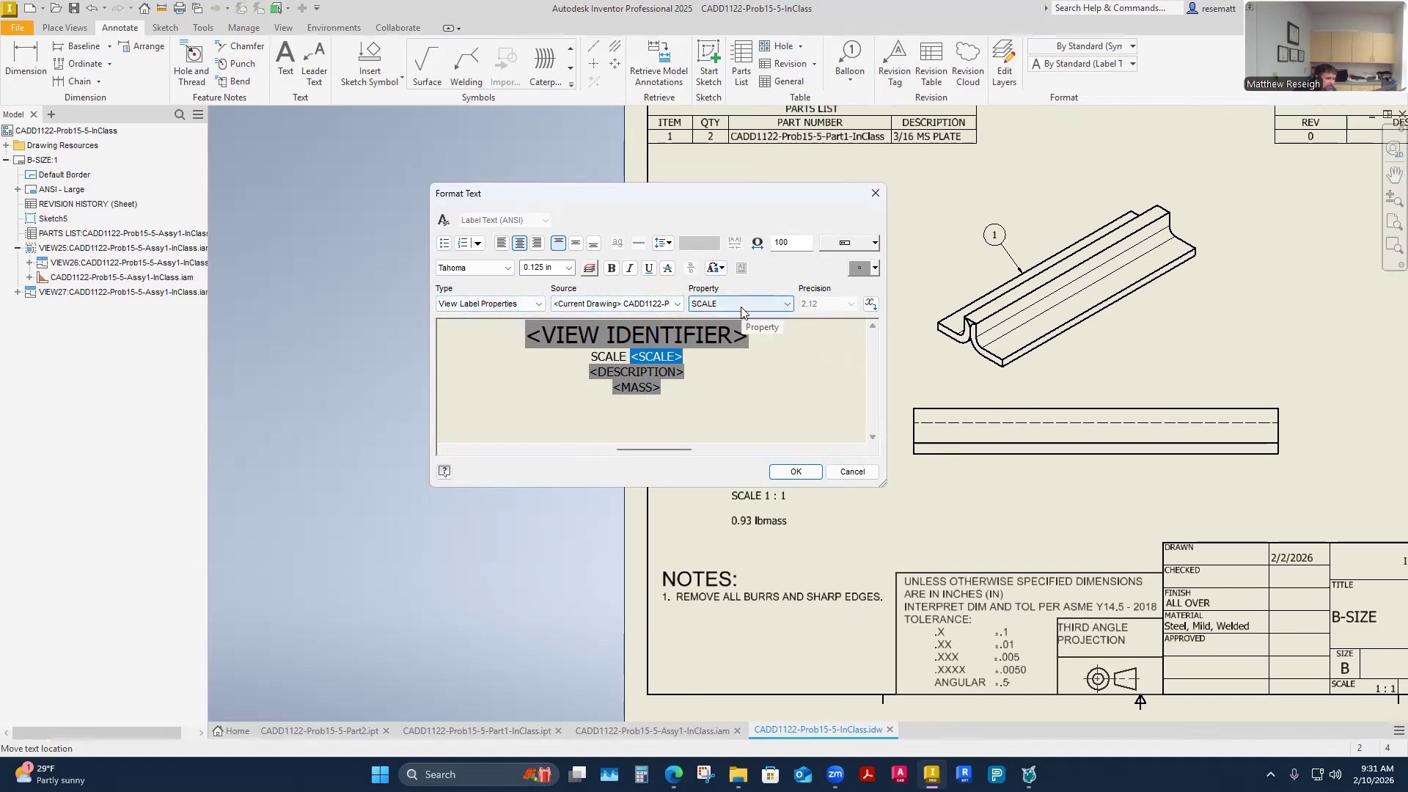
{"action": "left_click", "coordinate": [638, 372]}
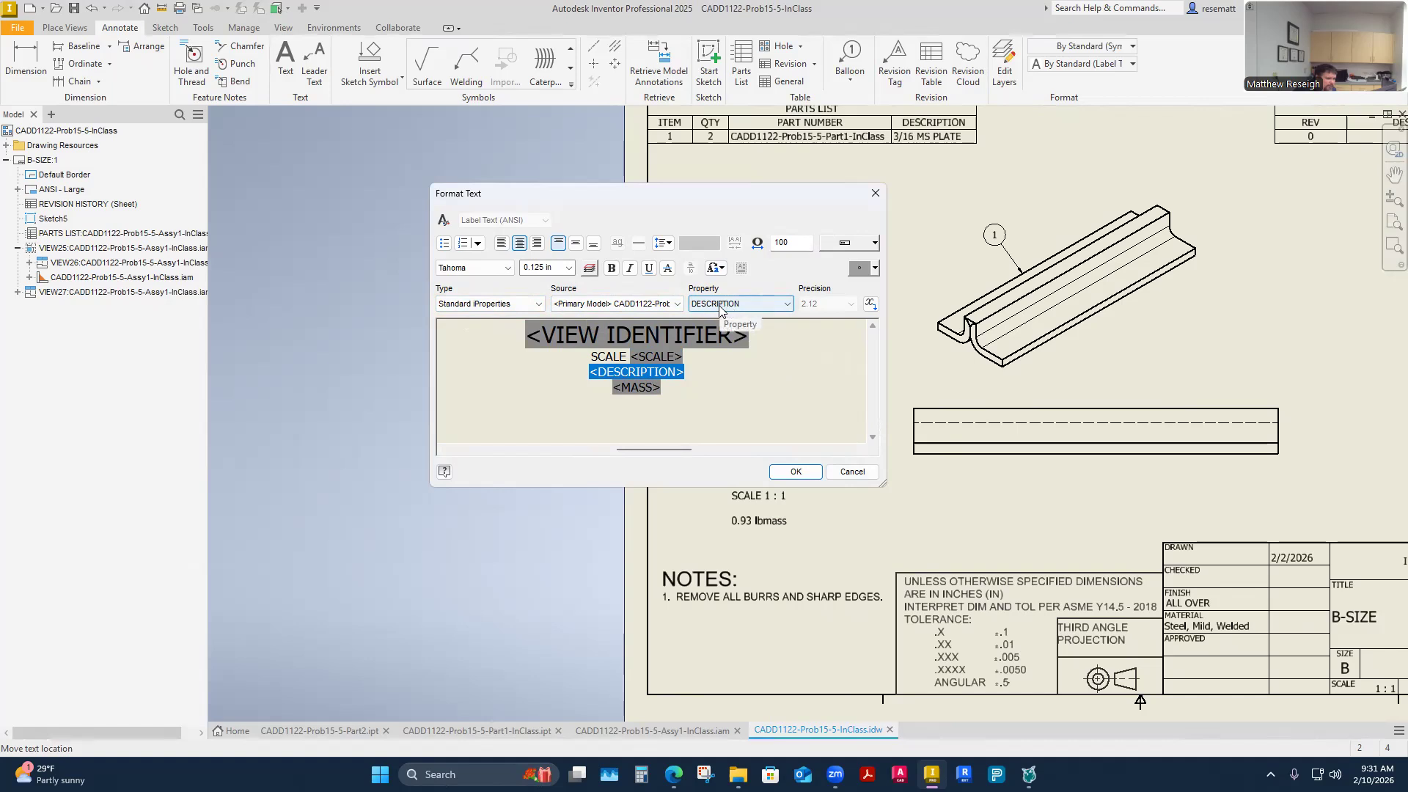
{"action": "left_click", "coordinate": [643, 388]}
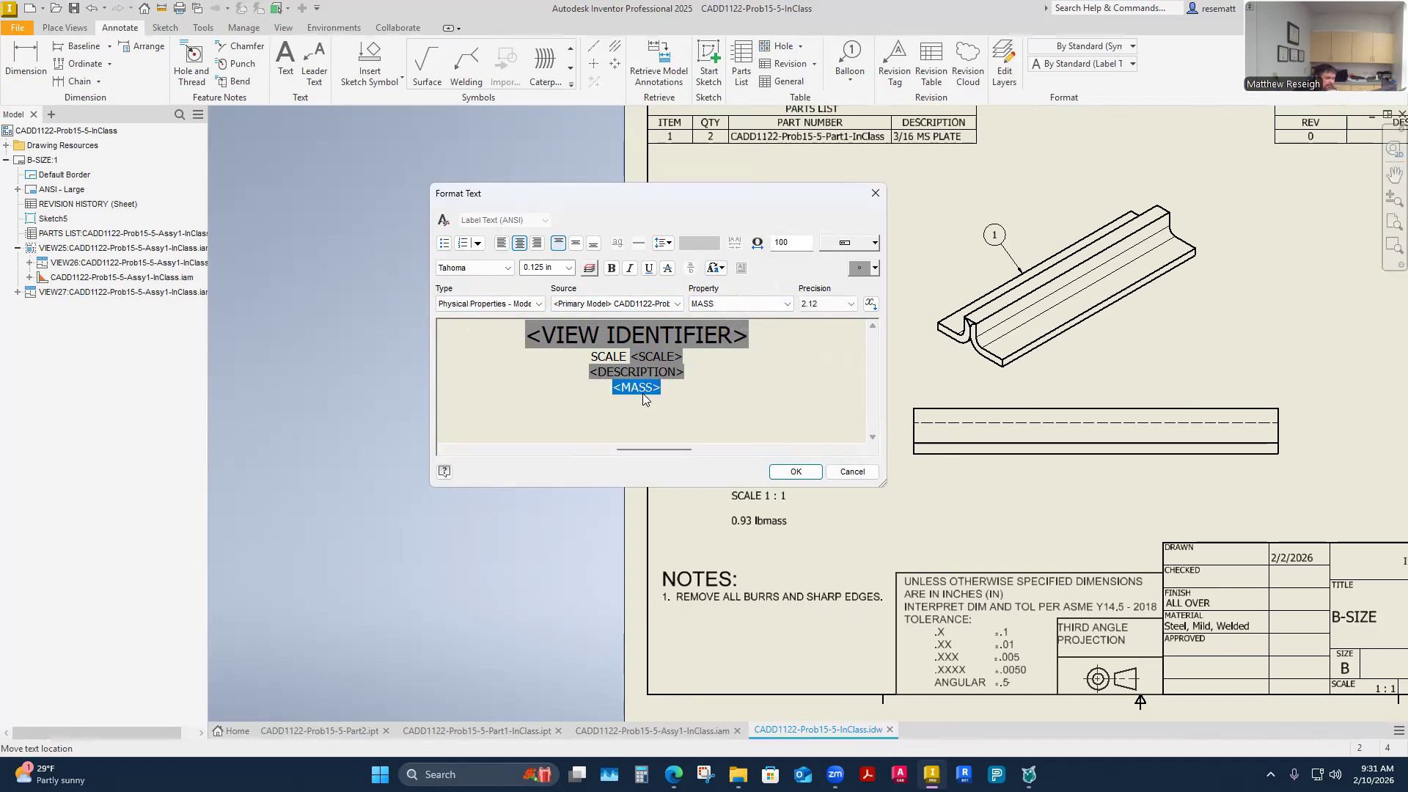
{"action": "left_click", "coordinate": [794, 472]}
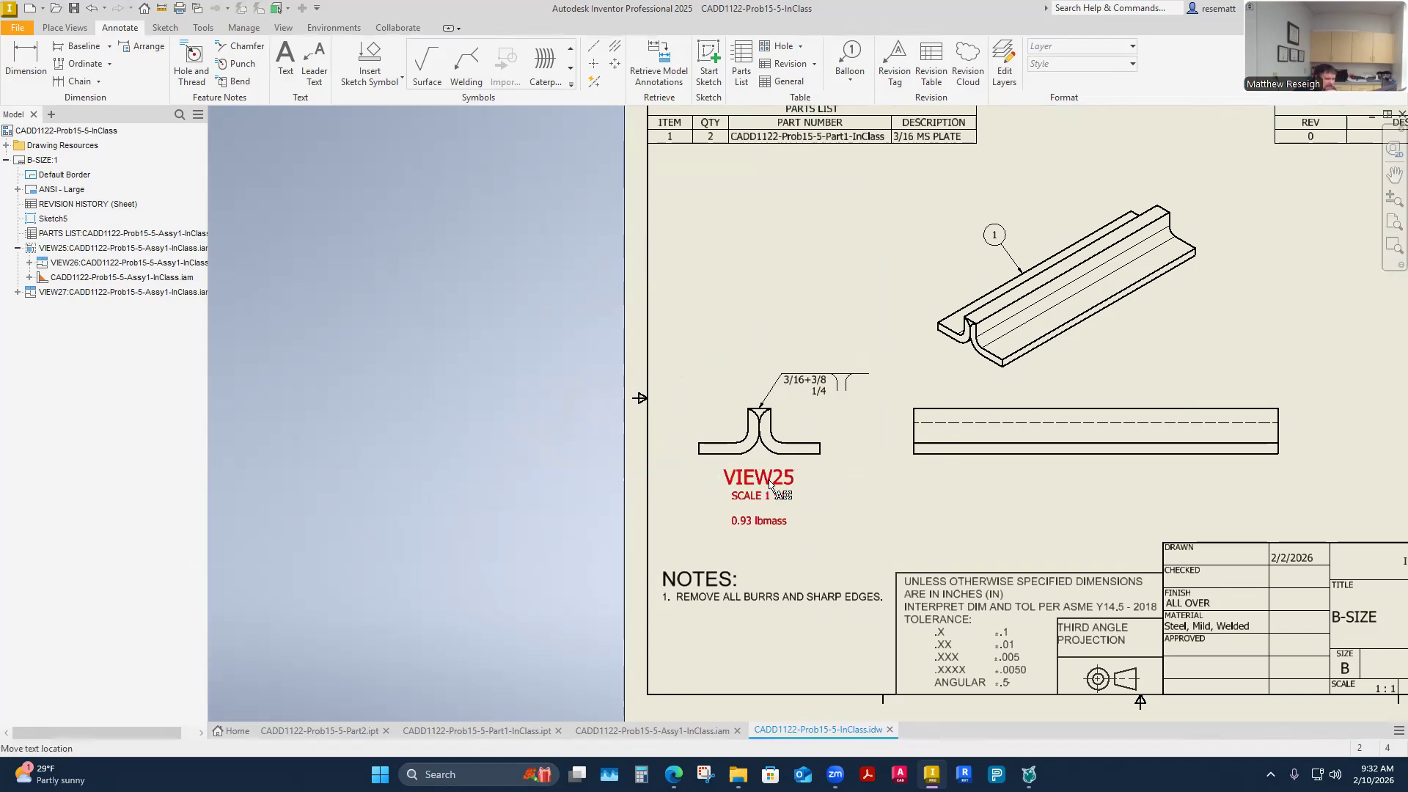
Change the front view's identifier to CADD 1122 PROB 15-5, shift the view slightly right and lower its label slightly
{"action": "right_click", "coordinate": [800, 431]}
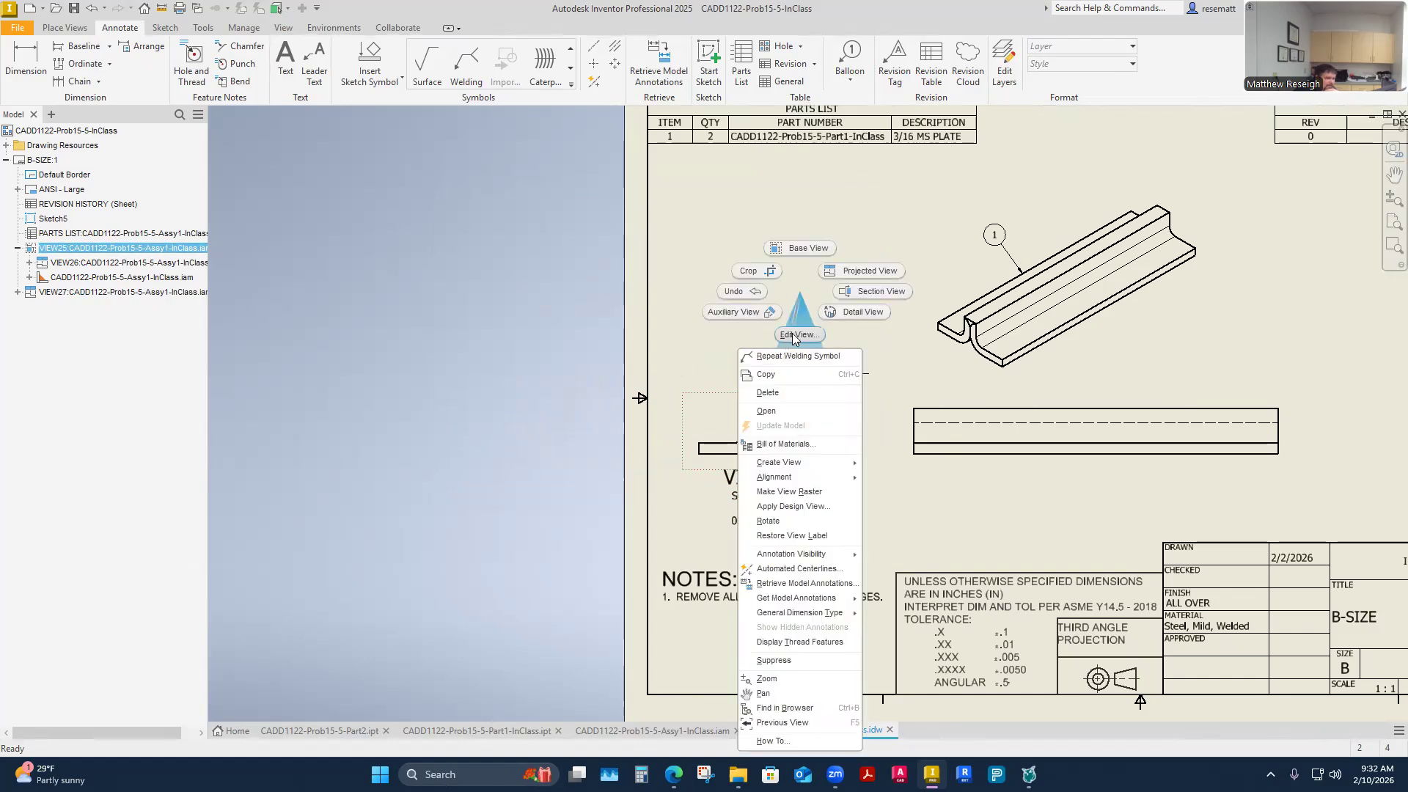
{"action": "left_click", "coordinate": [905, 504]}
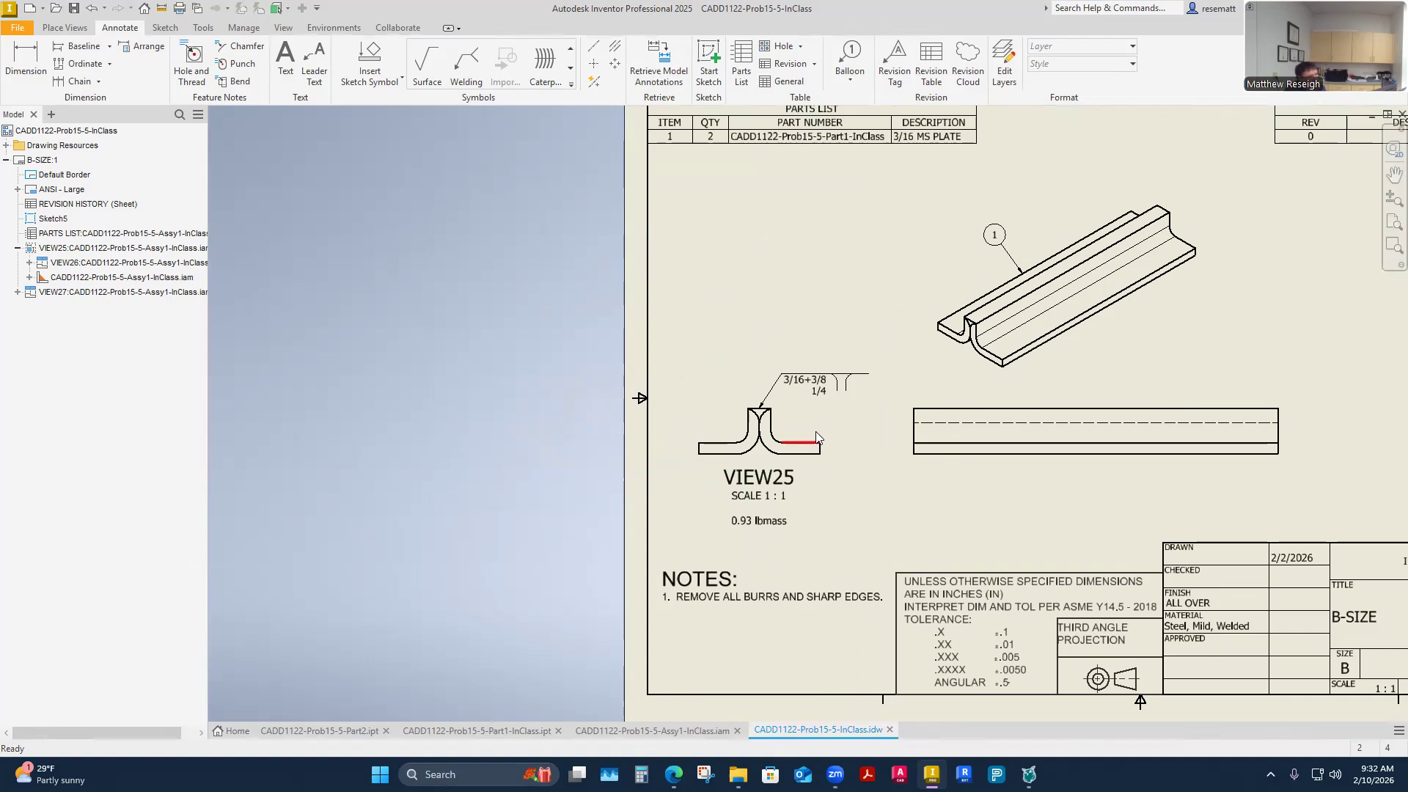
{"action": "right_click", "coordinate": [797, 415]}
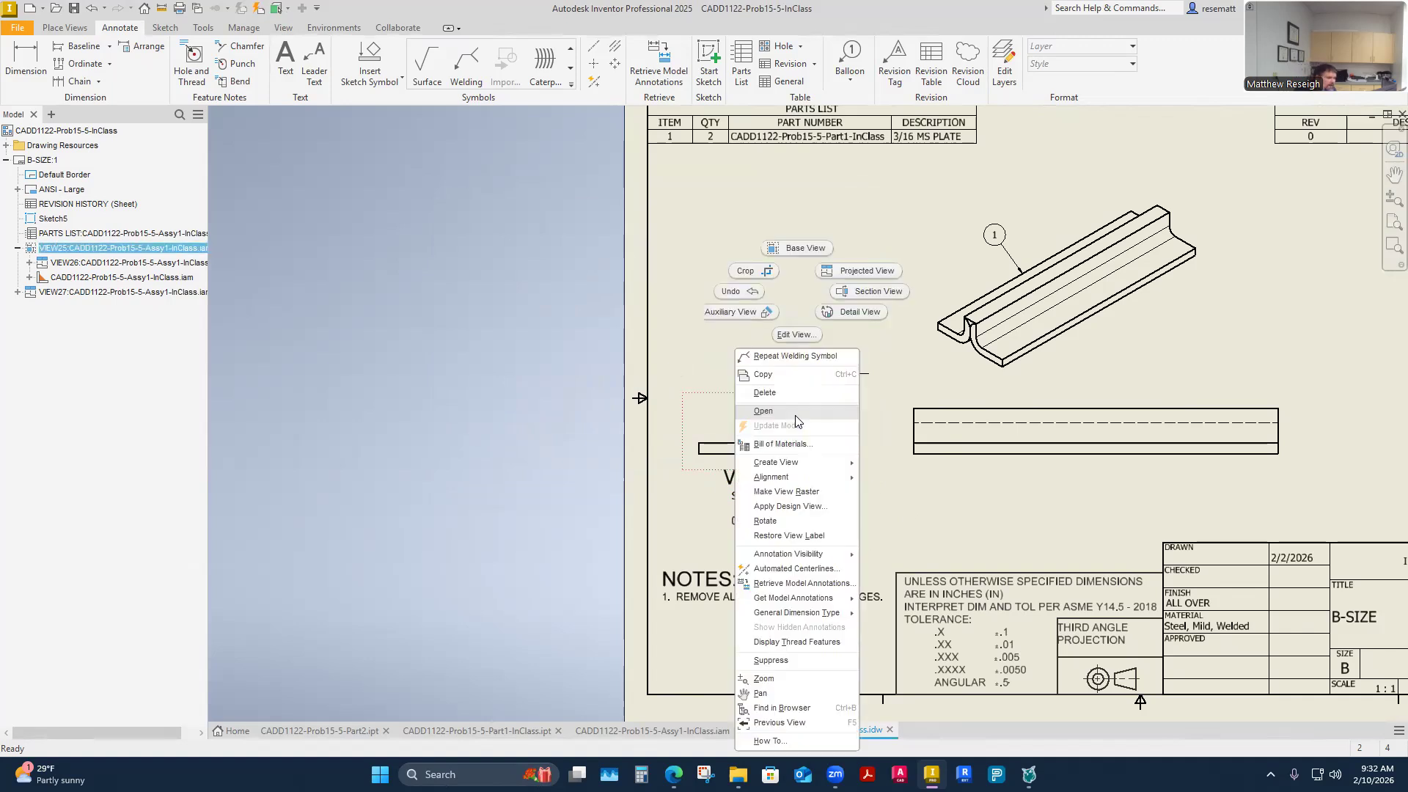
{"action": "left_click", "coordinate": [791, 335]}
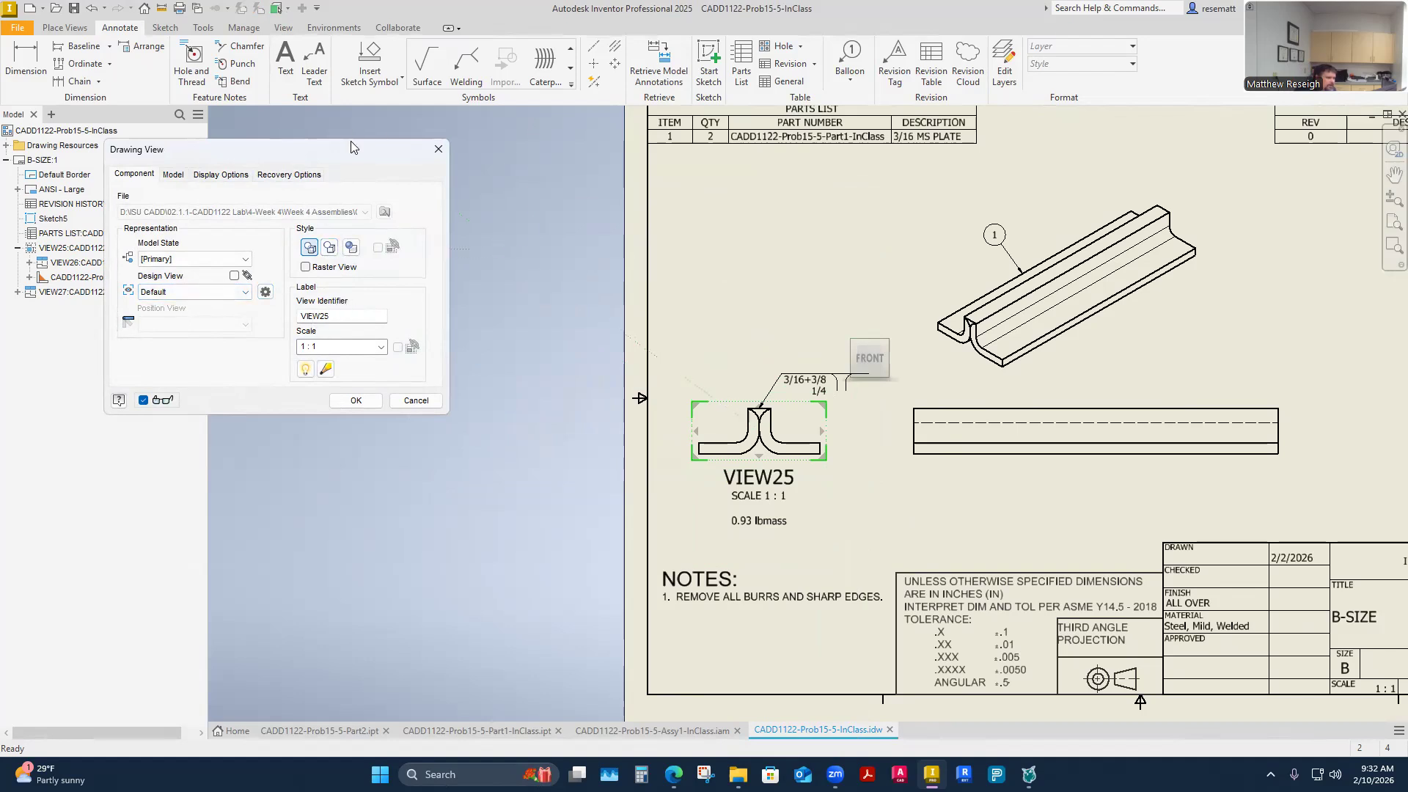
{"action": "left_click_drag", "start_coordinate": [372, 147], "coordinate": [542, 153]}
{"action": "double_click", "coordinate": [524, 322]}
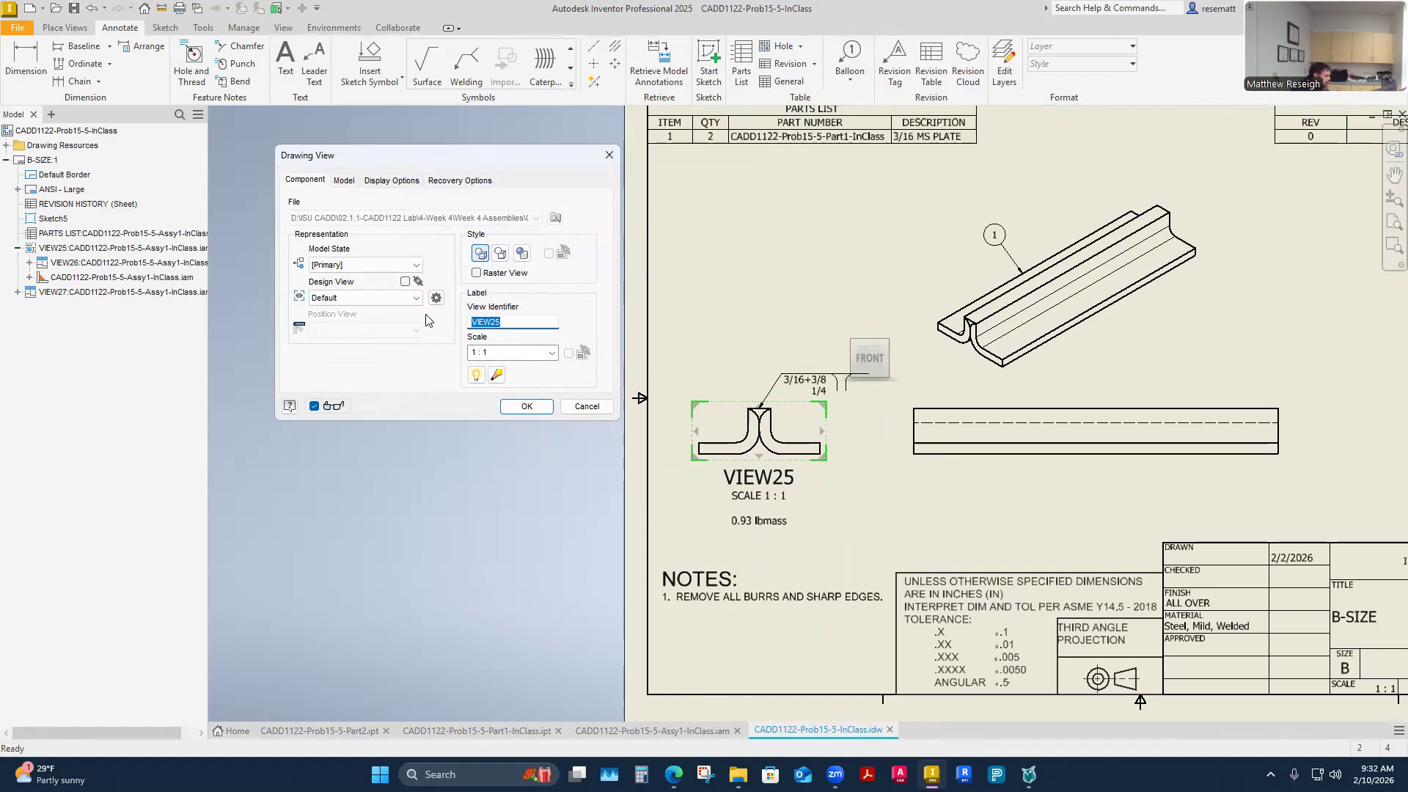
{"action": "type", "text": "P"}
{"action": "type", "text": "C"}
{"action": "type", "text": "CADD 1122"}
{"action": "type", "text": " p"}
{"action": "type", "text": "p"}
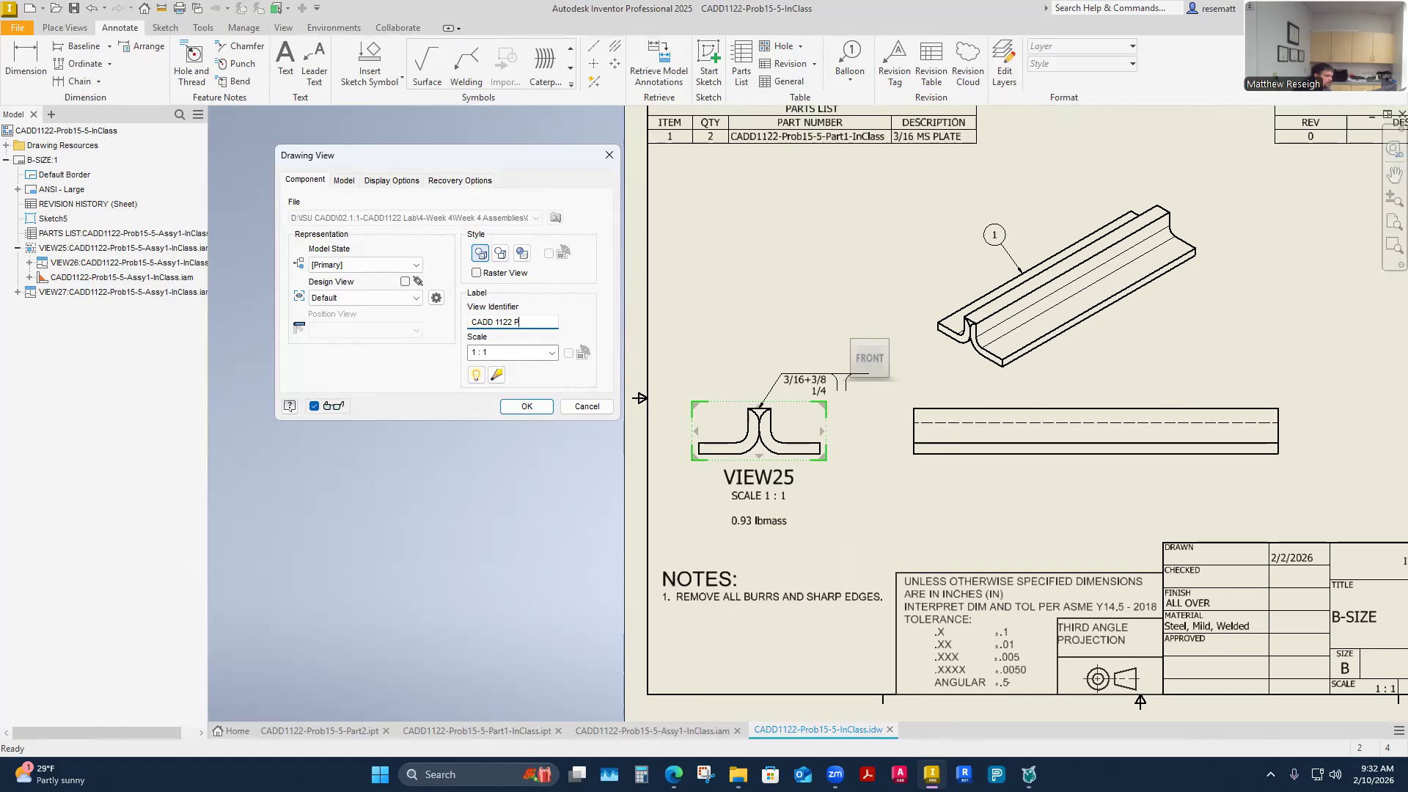
{"action": "type", "text": "ROB 15-5"}
{"action": "left_click", "coordinate": [531, 411]}
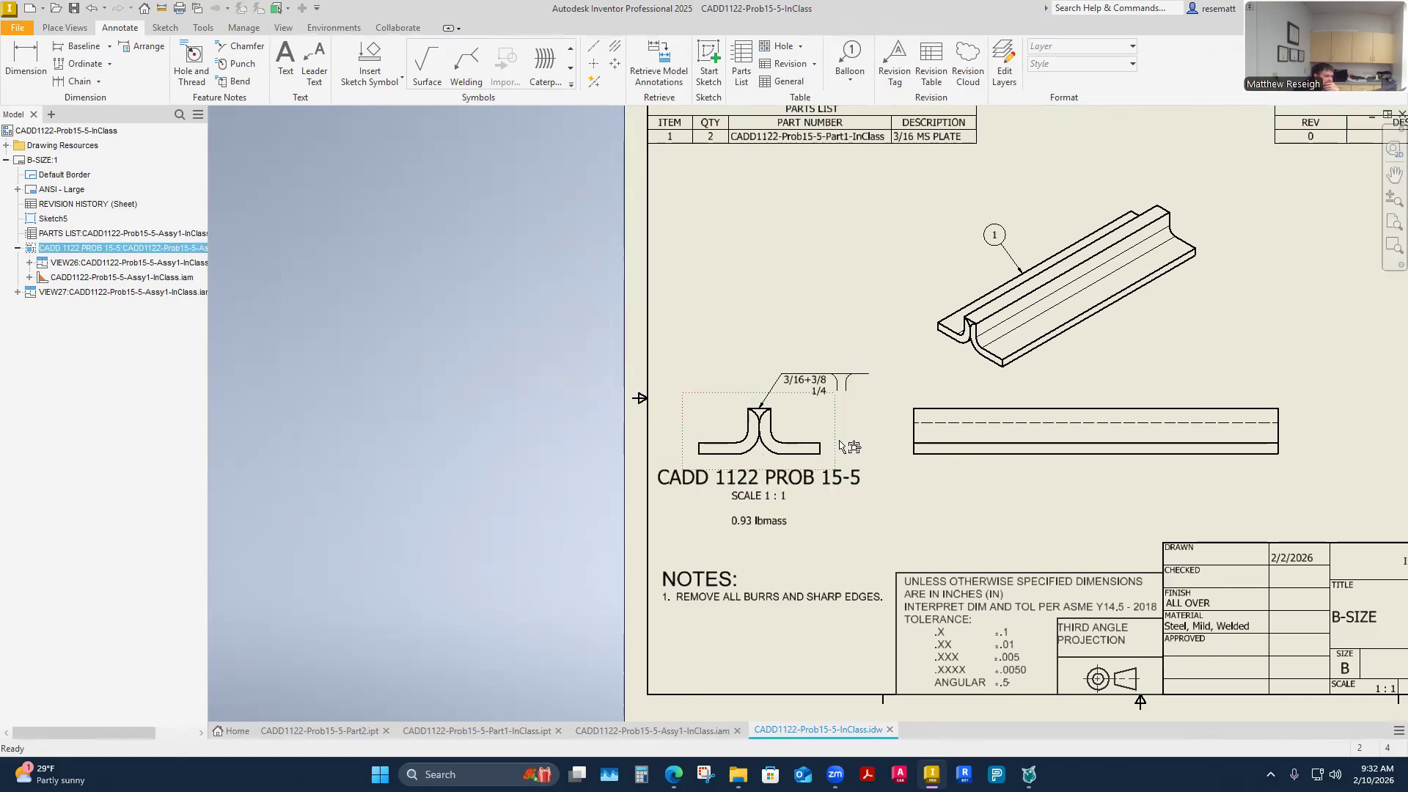
{"action": "left_click_drag", "start_coordinate": [855, 447], "coordinate": [871, 447]}
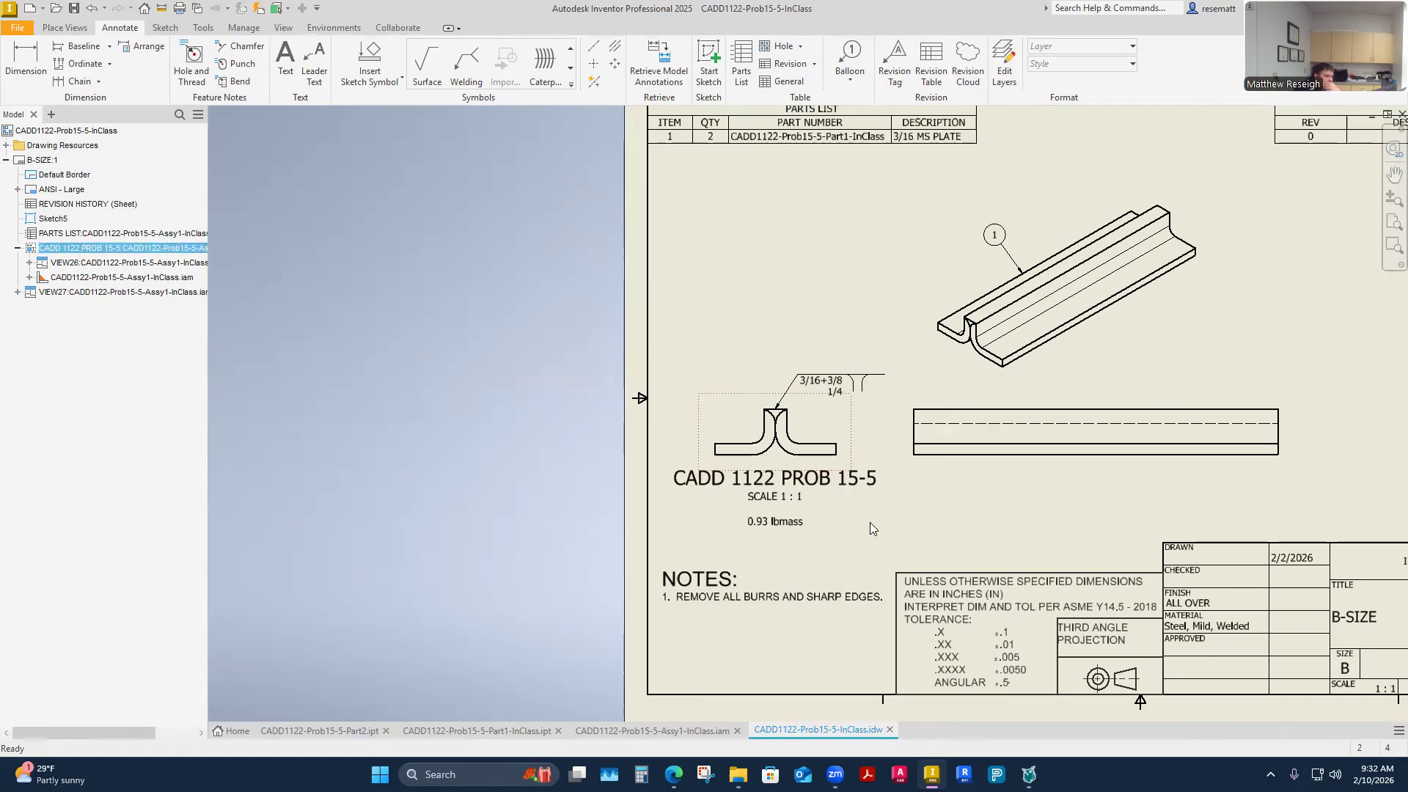
{"action": "left_click_drag", "start_coordinate": [813, 486], "coordinate": [822, 495]}
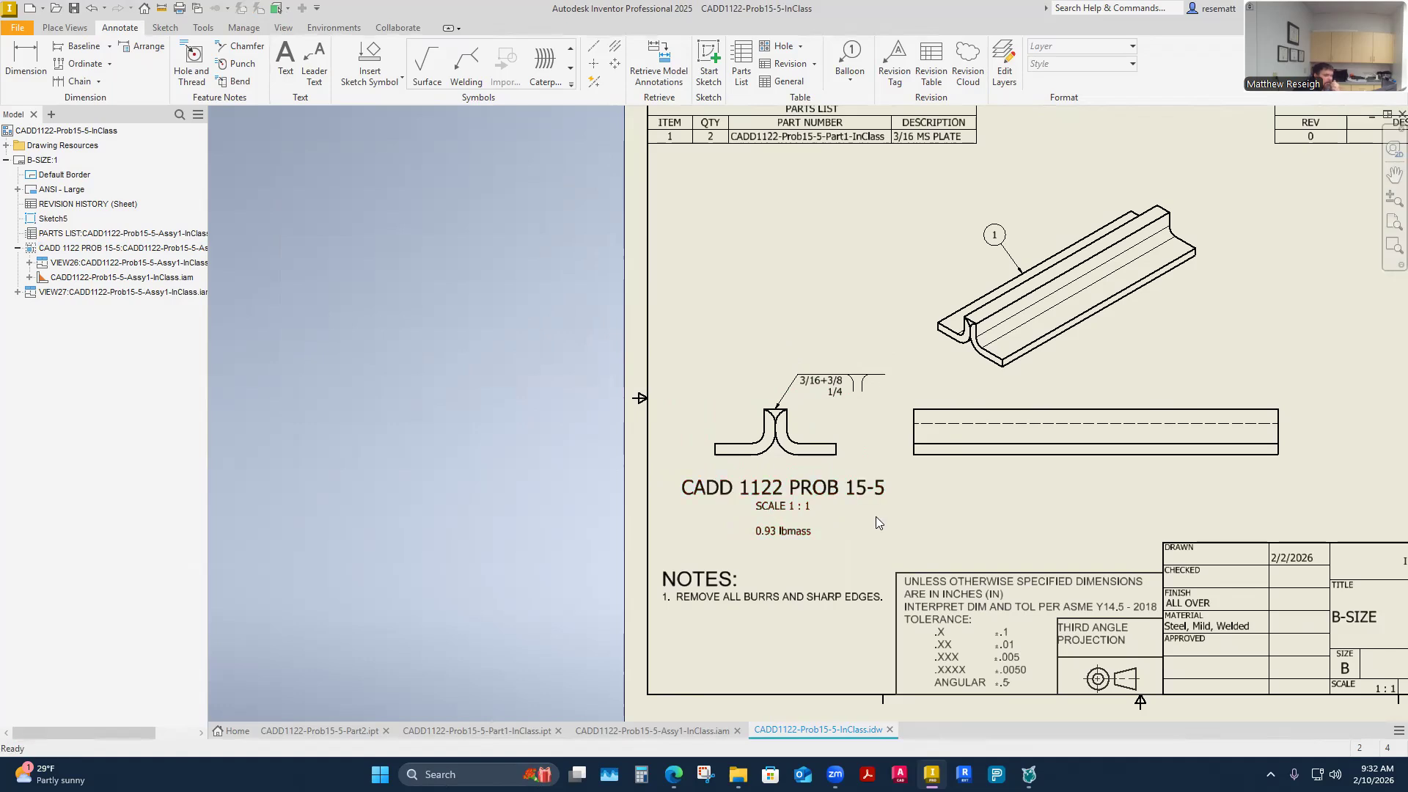
Set the description in the weldment assembly's iProperties to WELDING COUPON, apply it and return to the drawing
{"action": "left_click", "coordinate": [705, 732]}
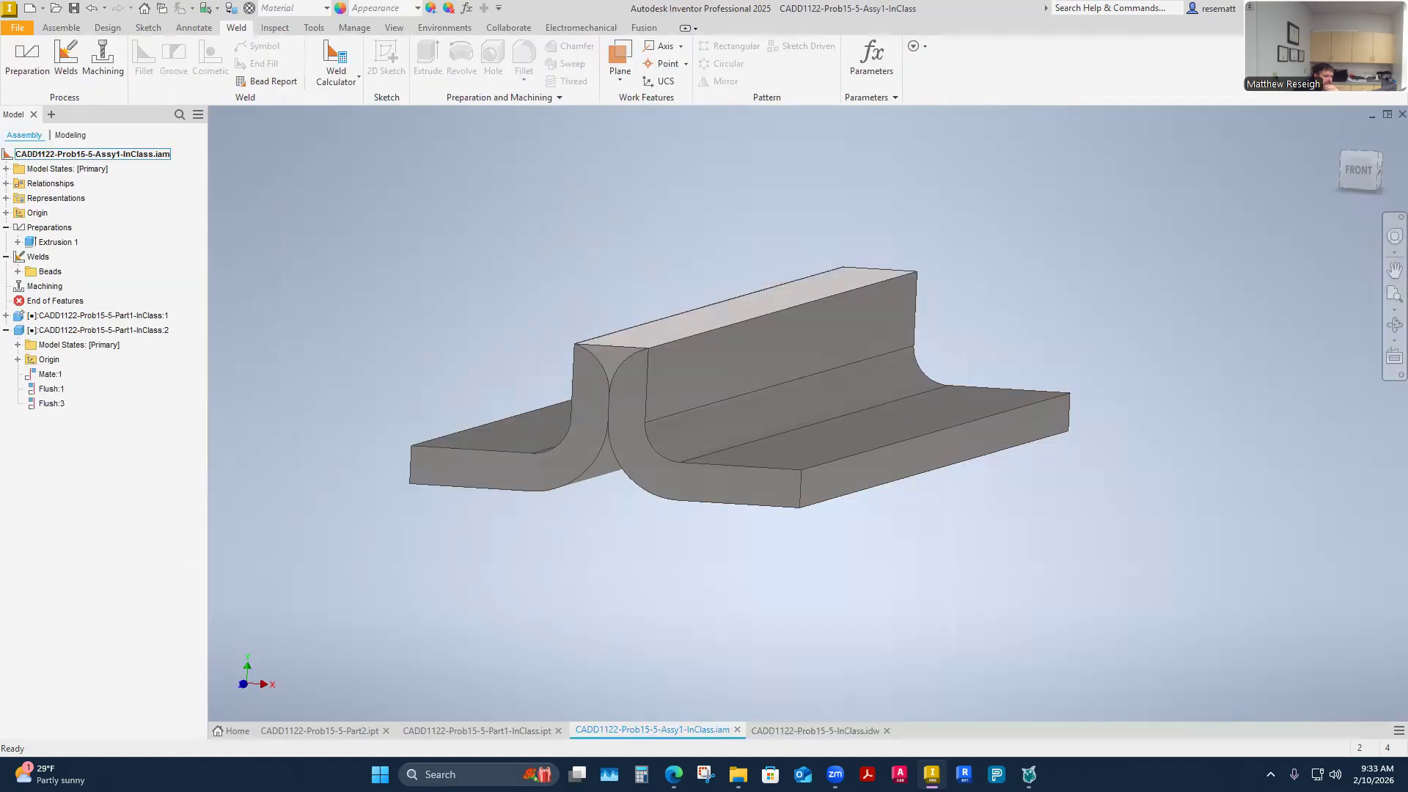
{"action": "left_click", "coordinate": [26, 27]}
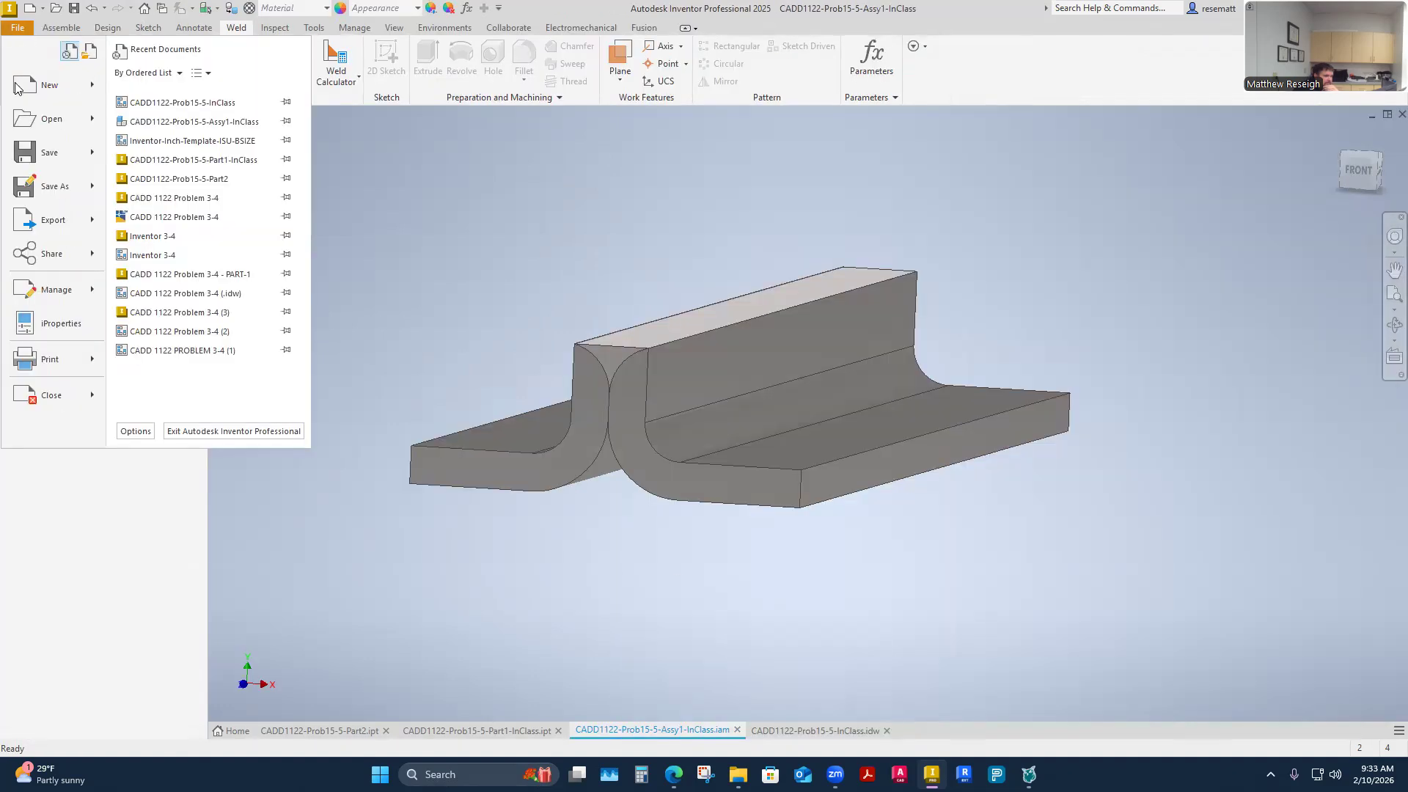
{"action": "left_click", "coordinate": [61, 324]}
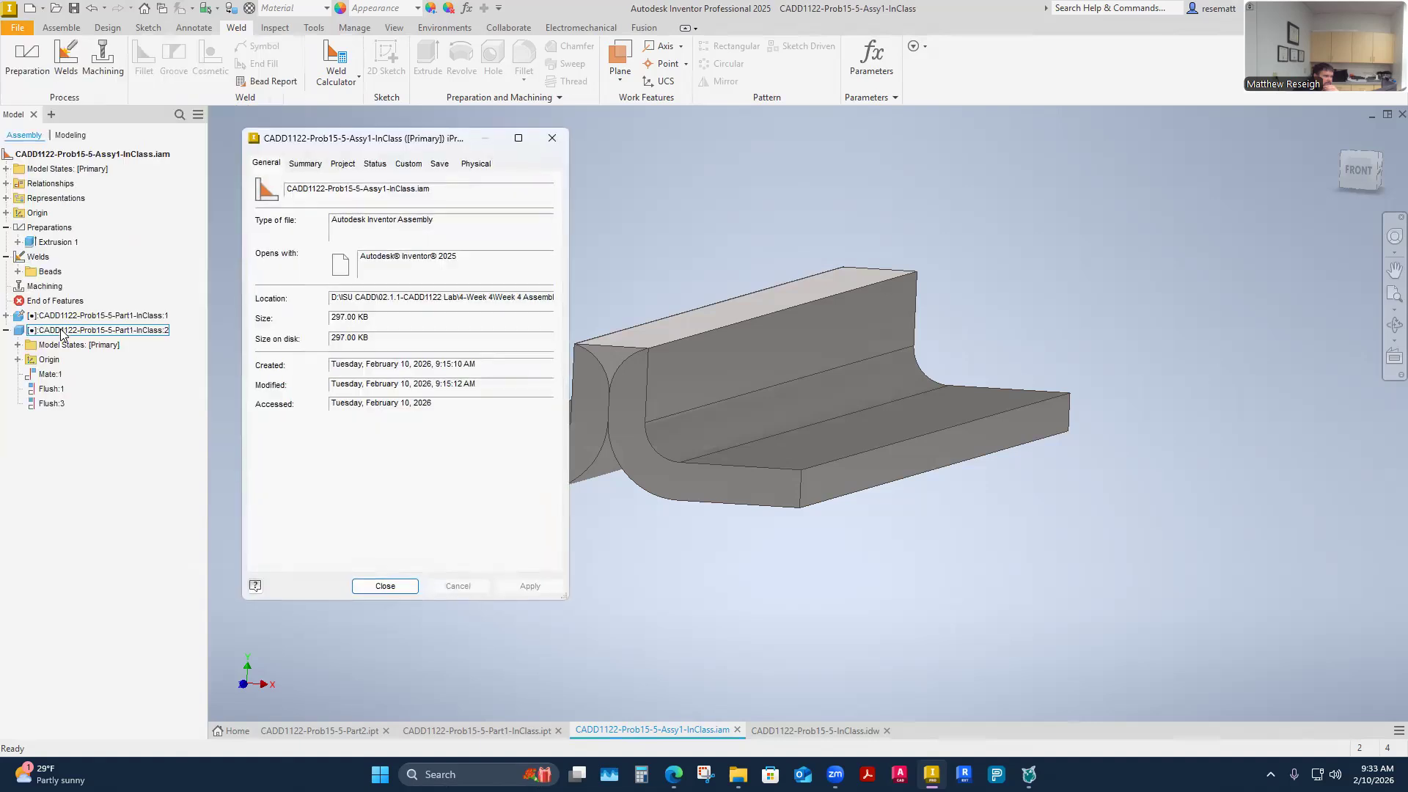
{"action": "left_click", "coordinate": [302, 166]}
{"action": "left_click", "coordinate": [343, 165]}
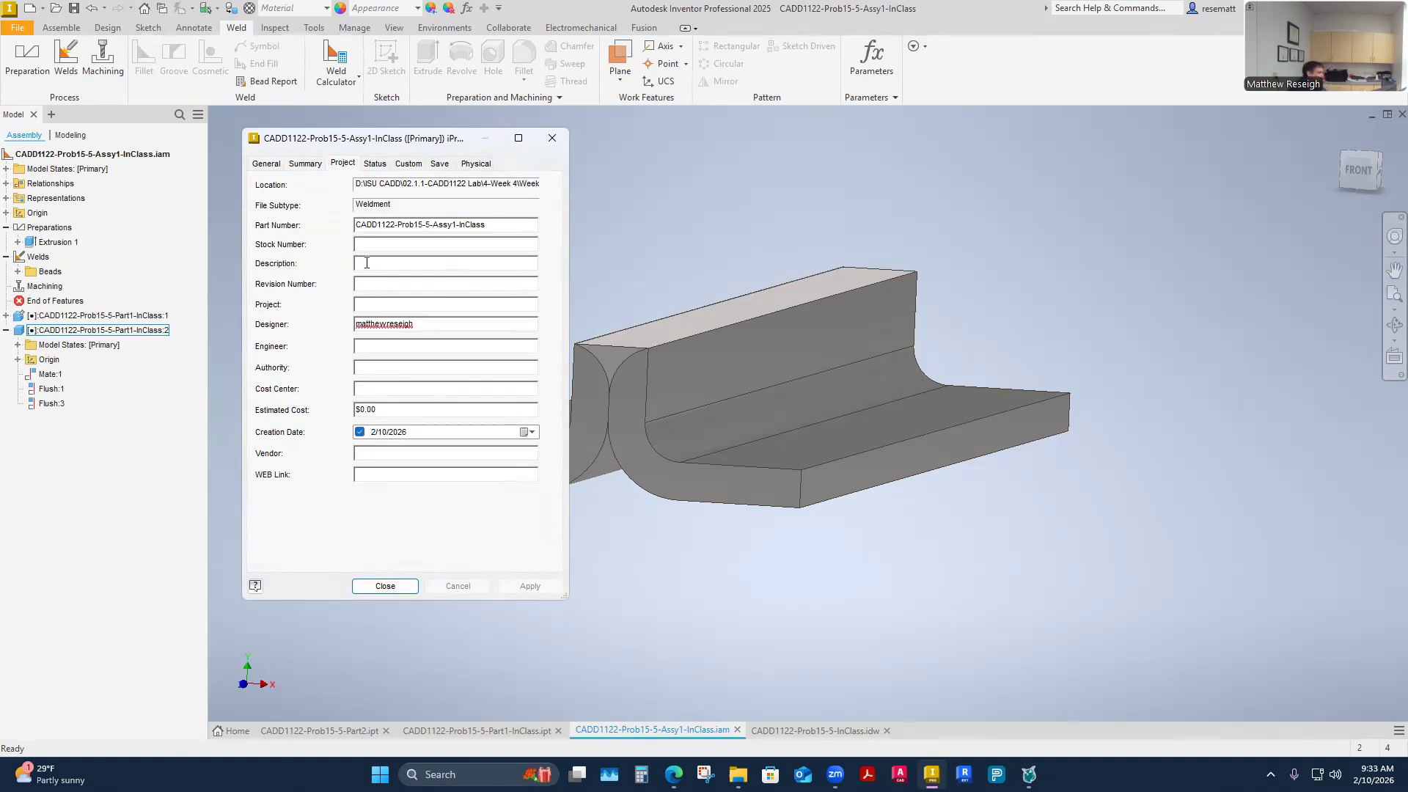
{"action": "type", "text": "wELDING COUPON"}
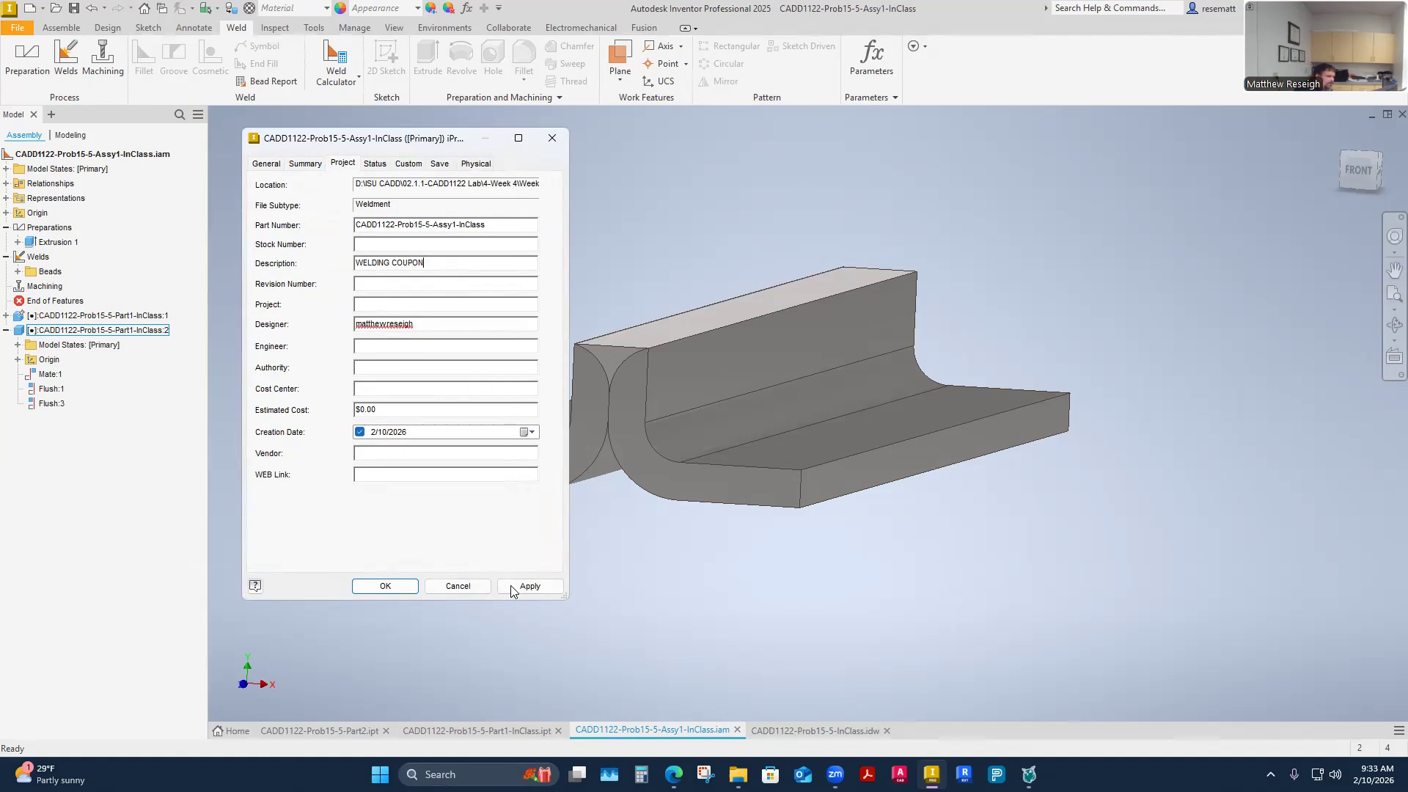
{"action": "left_click", "coordinate": [537, 590]}
{"action": "left_click", "coordinate": [385, 586]}
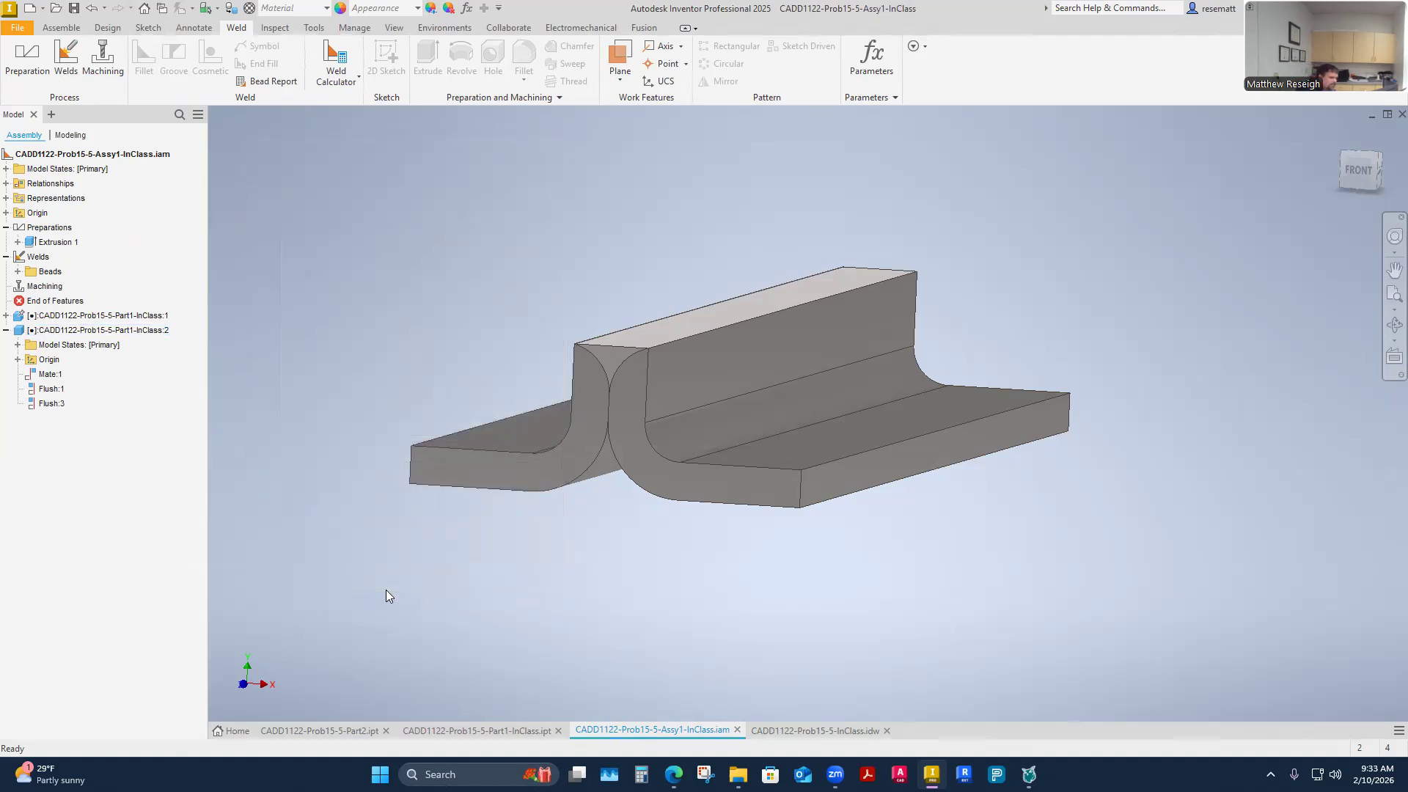
{"action": "left_click", "coordinate": [807, 731]}
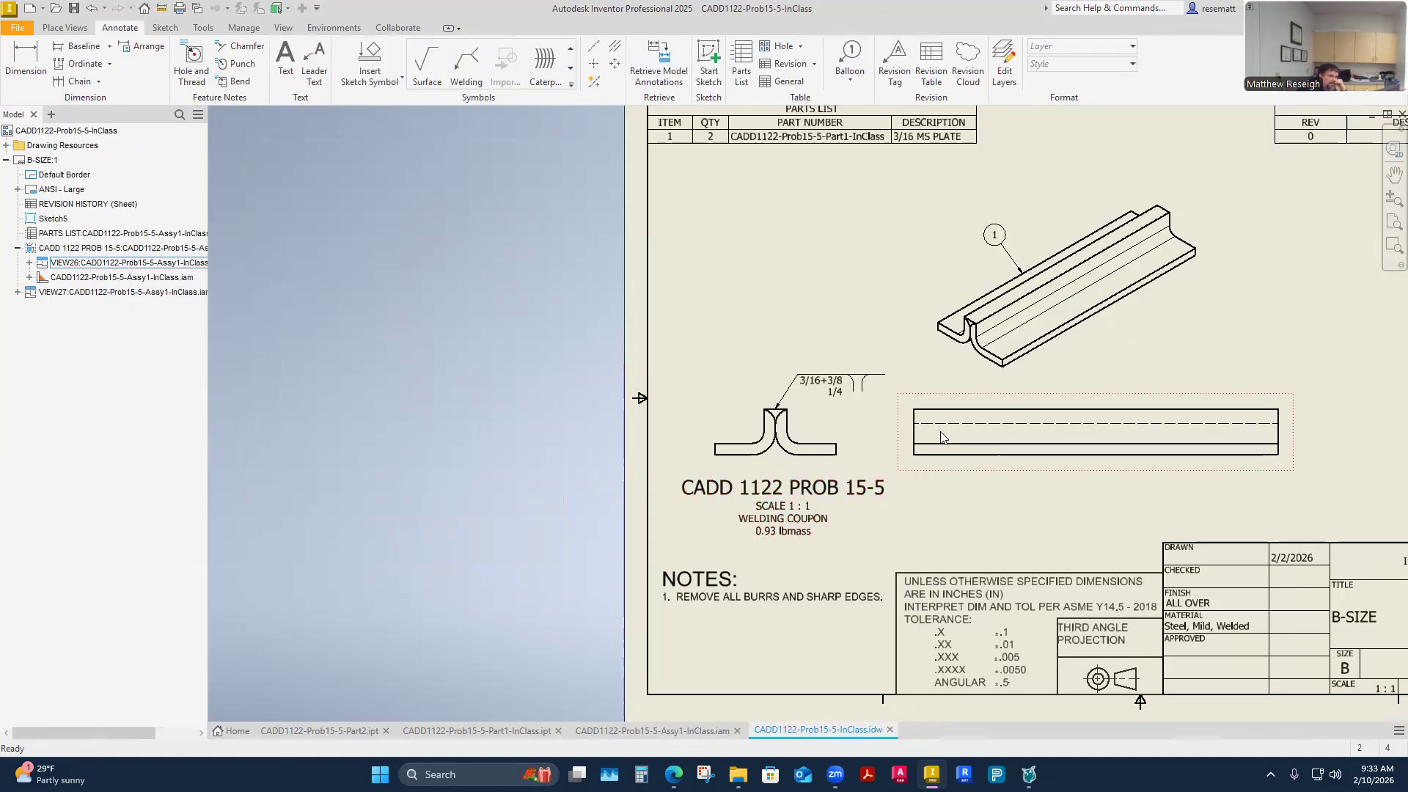
Set the front view's display style to Hidden Line Removed
{"action": "right_click", "coordinate": [809, 421]}
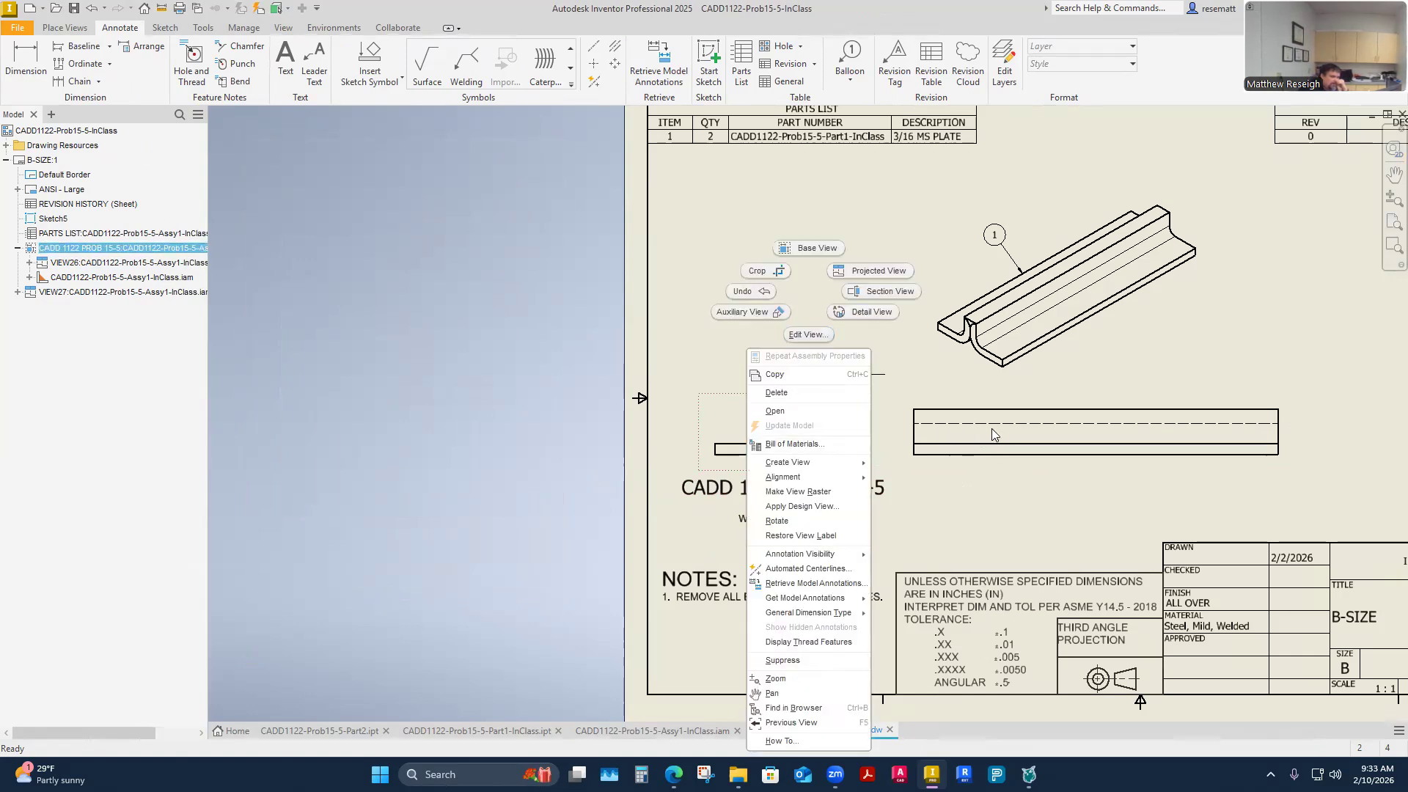
{"action": "left_click", "coordinate": [808, 335]}
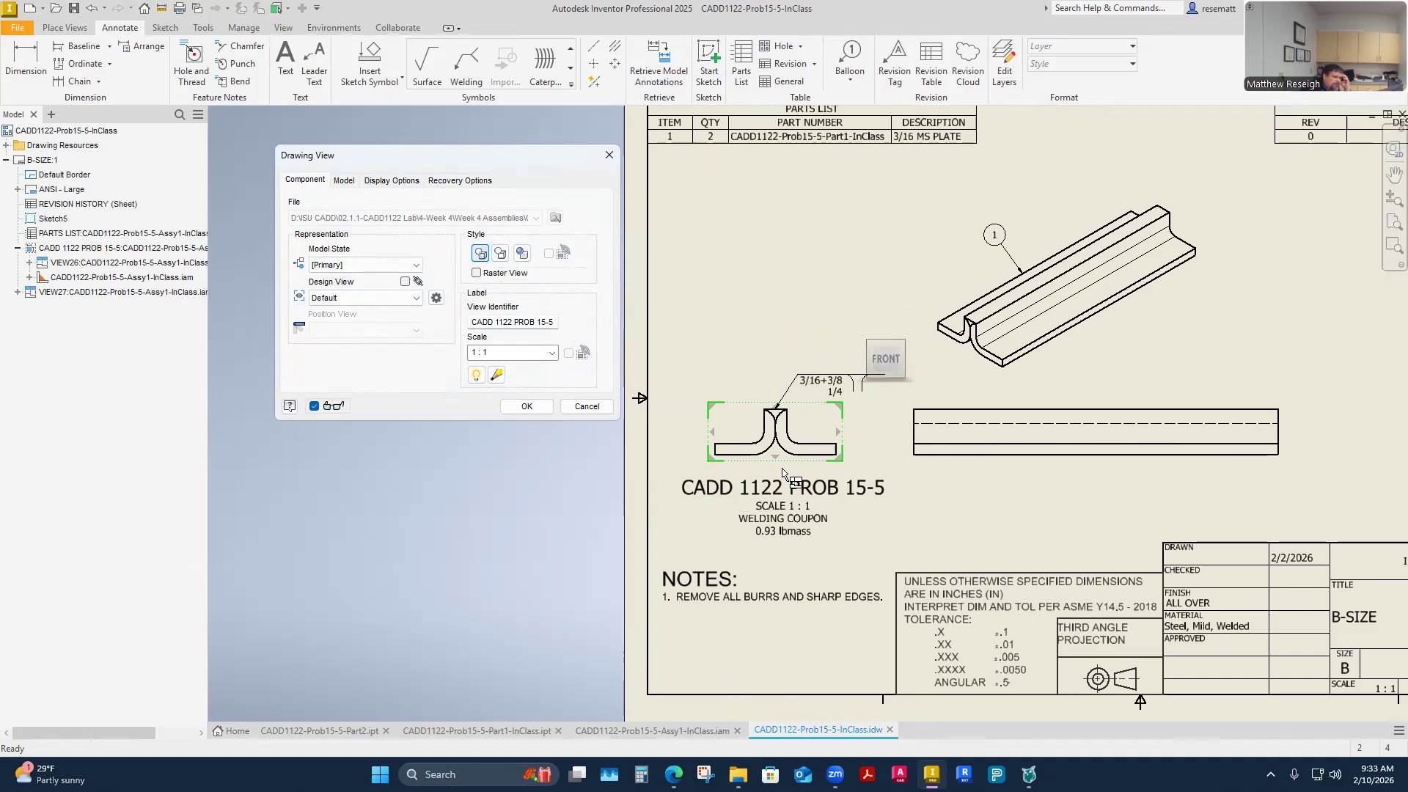
{"action": "left_click", "coordinate": [501, 253]}
{"action": "left_click", "coordinate": [534, 408]}
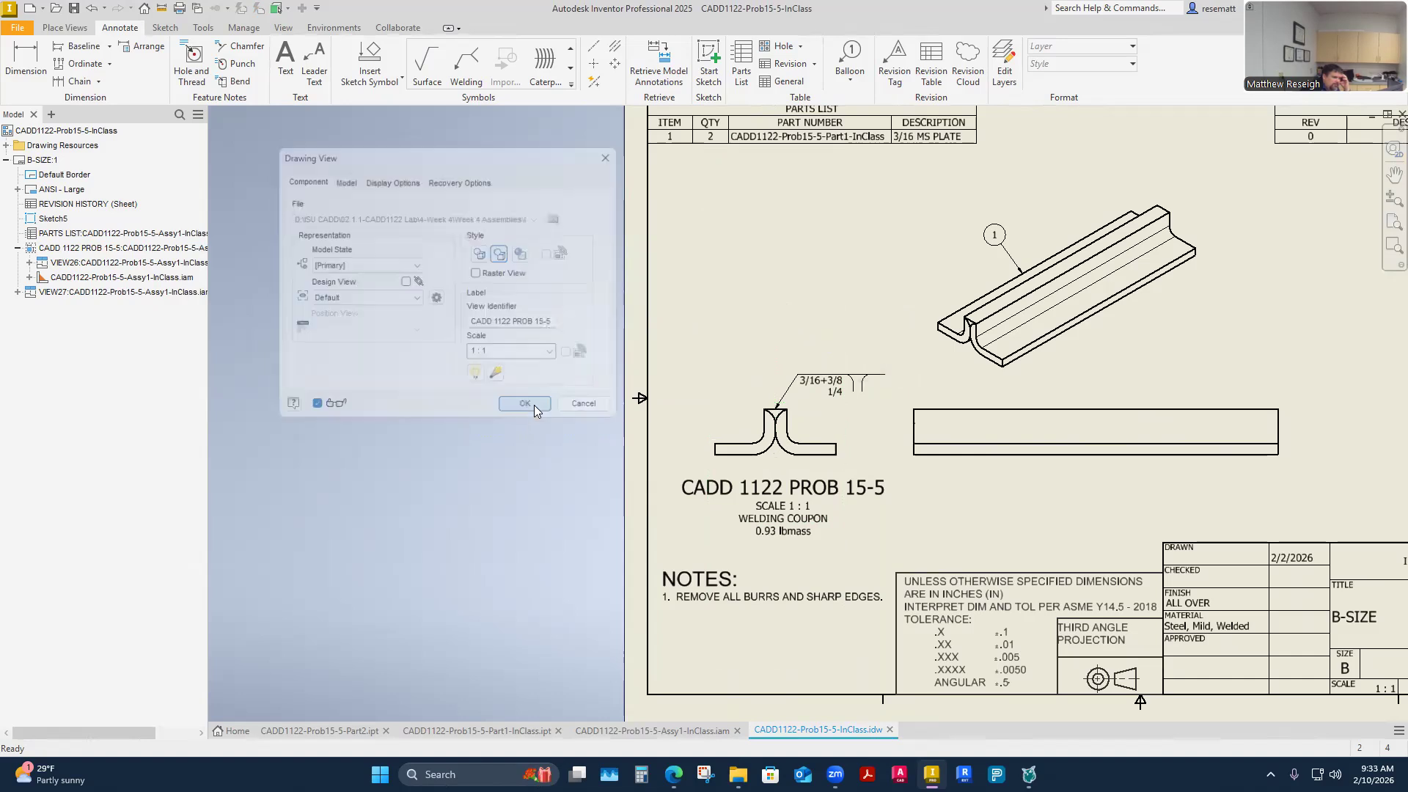
Save the drawing together with its changed assembly file
{"action": "left_click", "coordinate": [74, 8]}
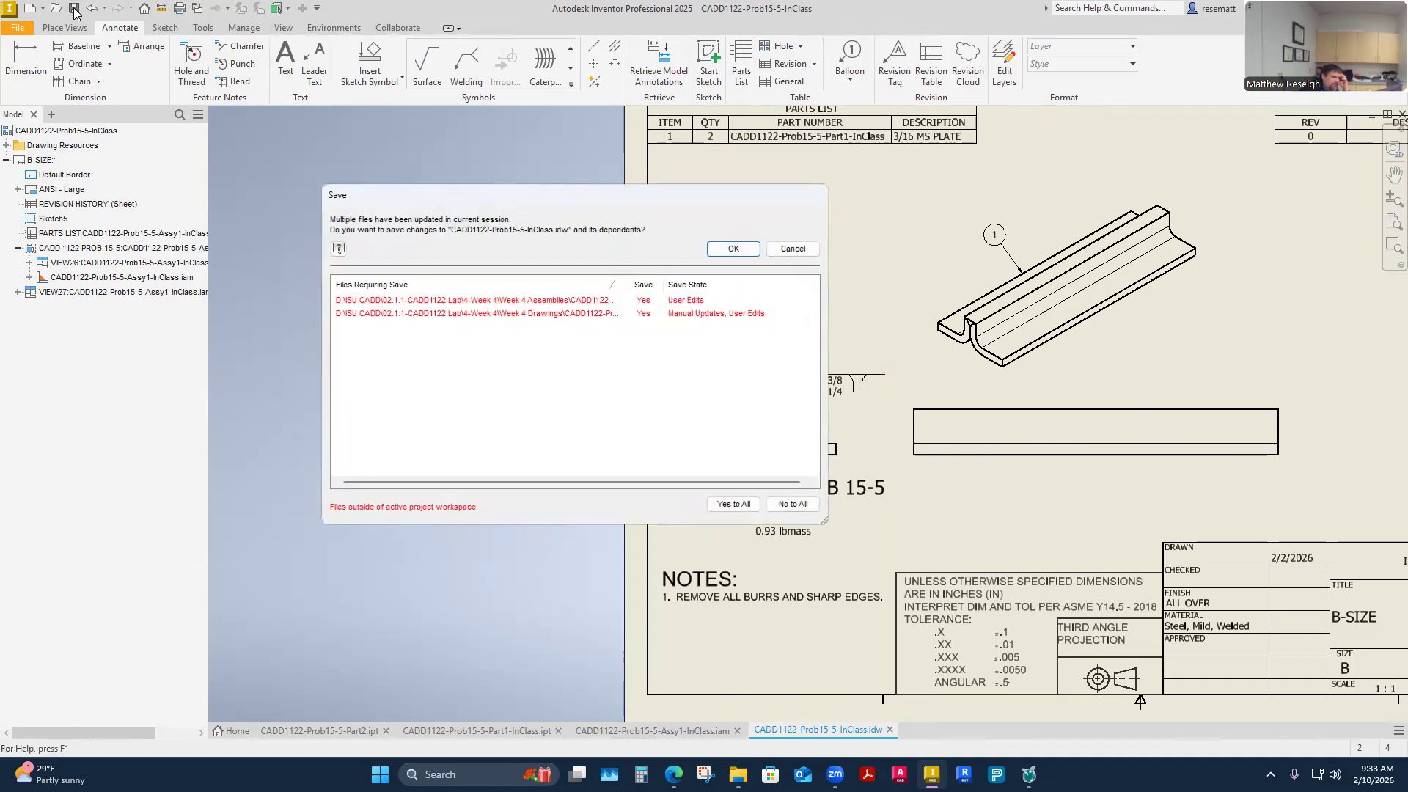
{"action": "left_click", "coordinate": [733, 250]}
{"action": "scroll", "coordinate": [435, 309], "scroll_direction": "up", "scroll_amount": 4}
{"action": "scroll", "coordinate": [580, 292], "scroll_direction": "down", "scroll_amount": 2}
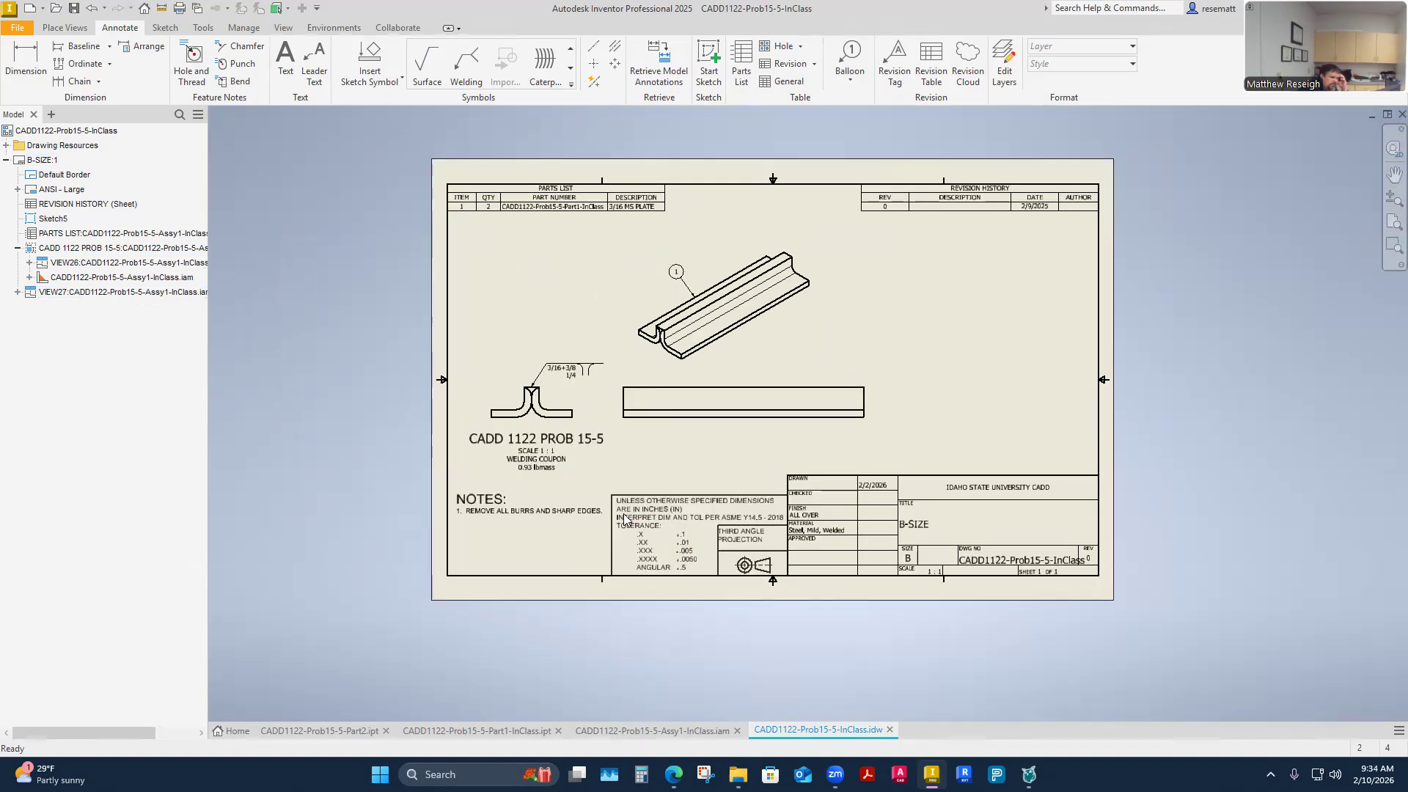
Check the sheet name in the B-SIZE sheet's edit settings and leave without changing anything
{"action": "left_click", "coordinate": [985, 206]}
{"action": "key", "text": "Escape"}
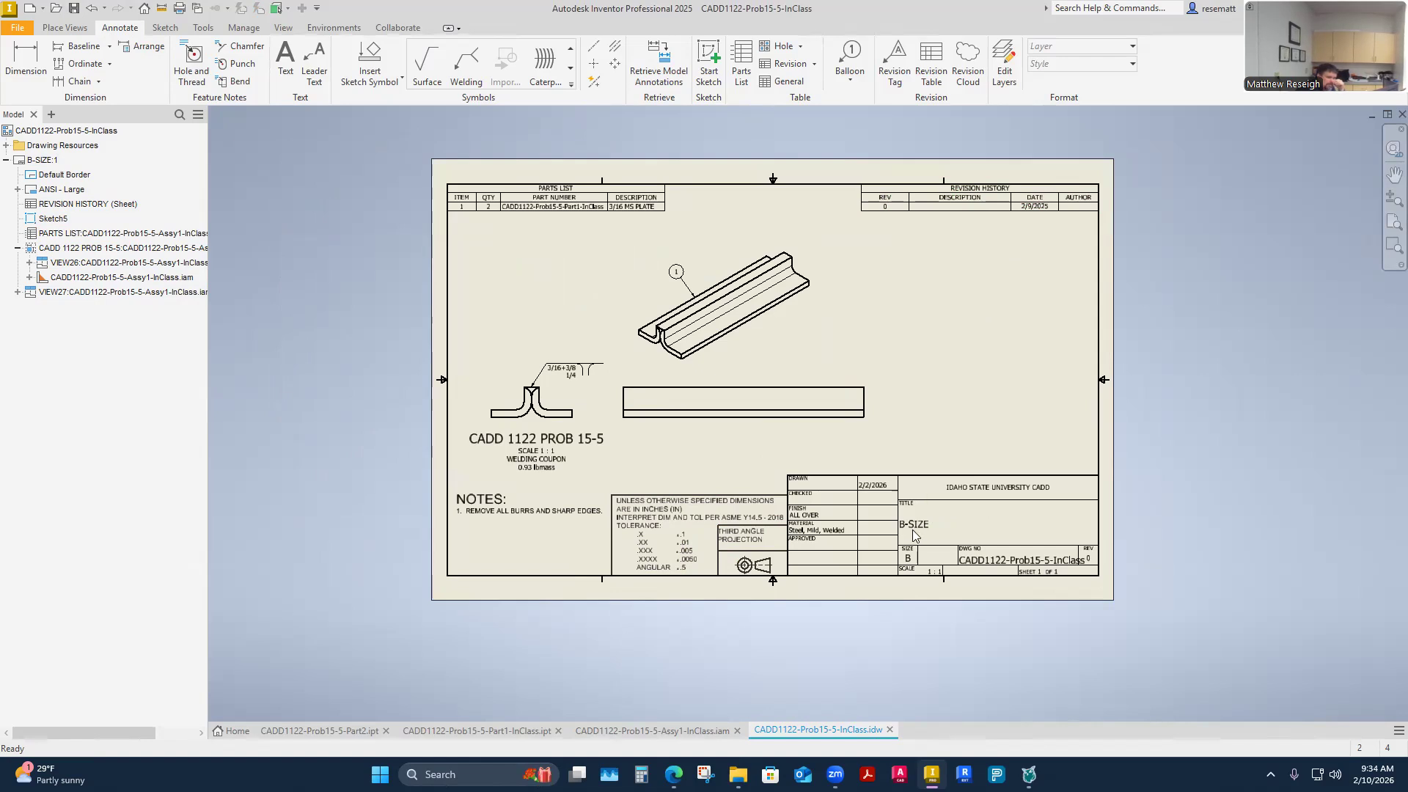
{"action": "left_click", "coordinate": [42, 160]}
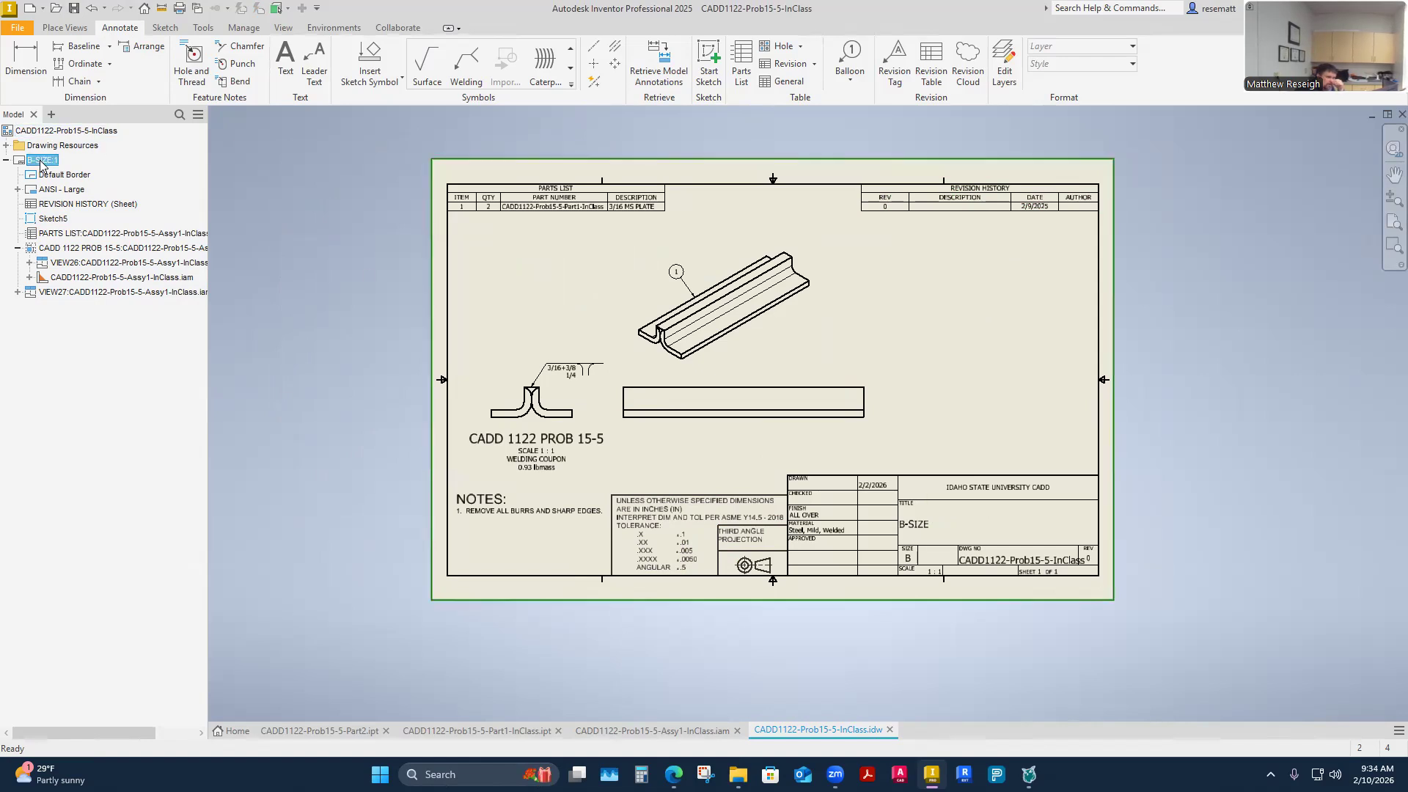
{"action": "right_click", "coordinate": [42, 165]}
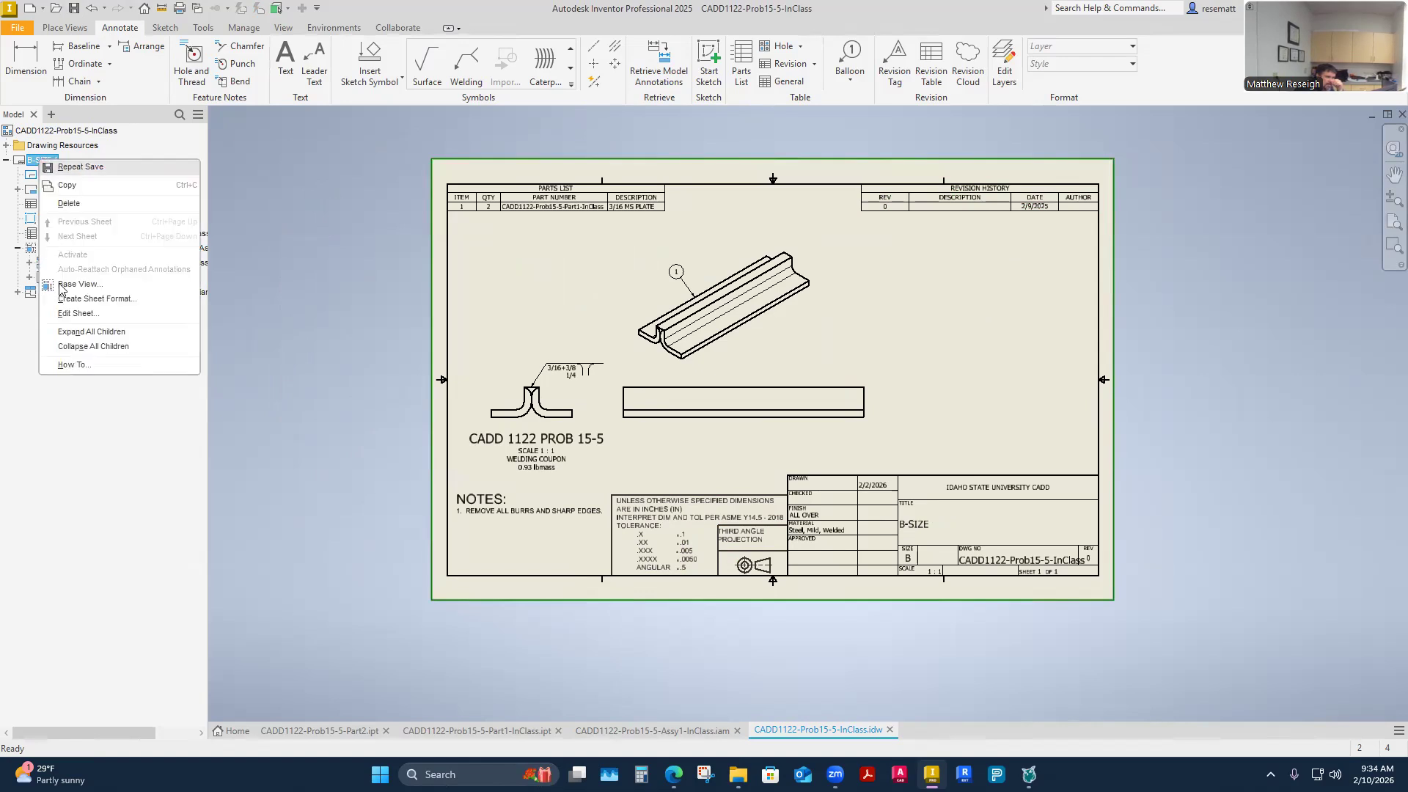
{"action": "left_click", "coordinate": [78, 313]}
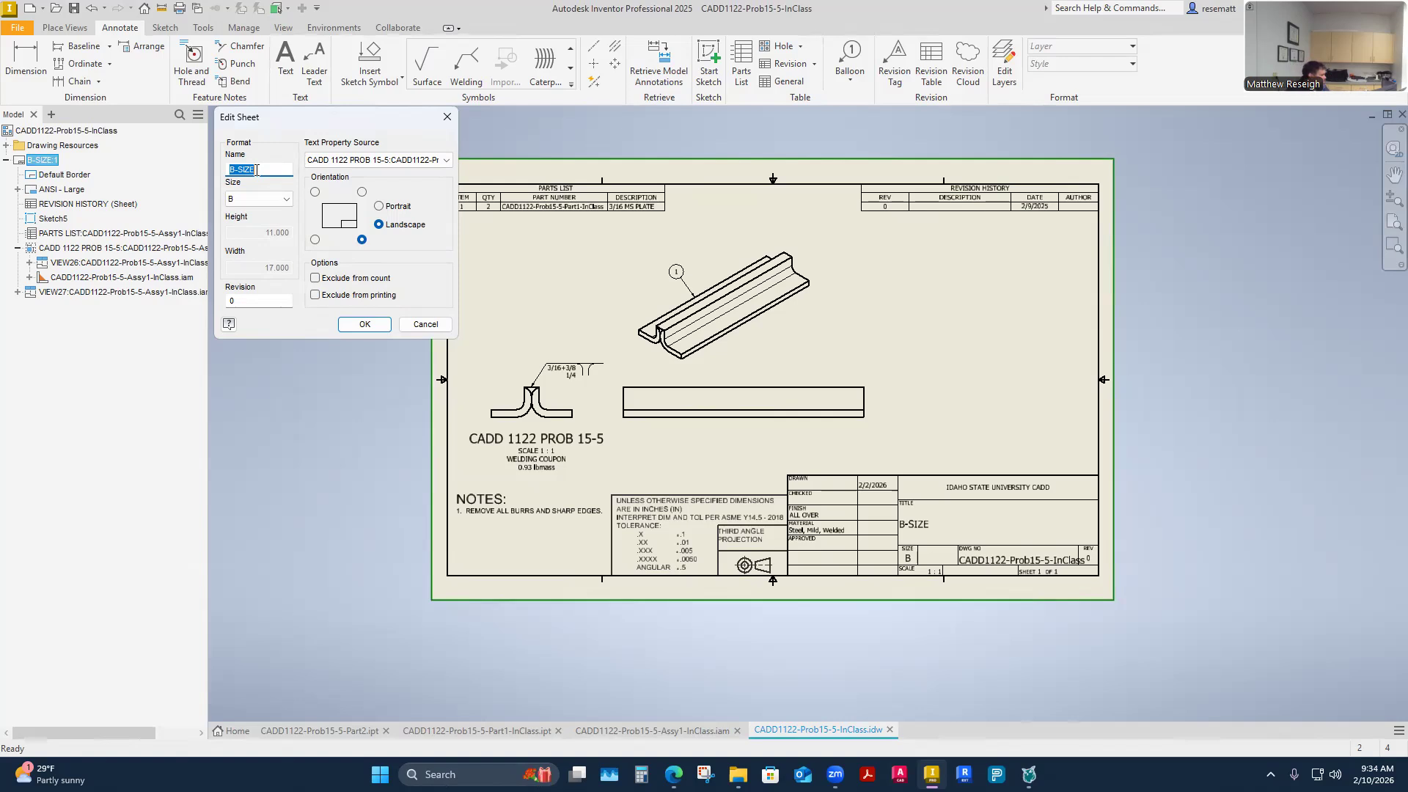
{"action": "left_click", "coordinate": [415, 327]}
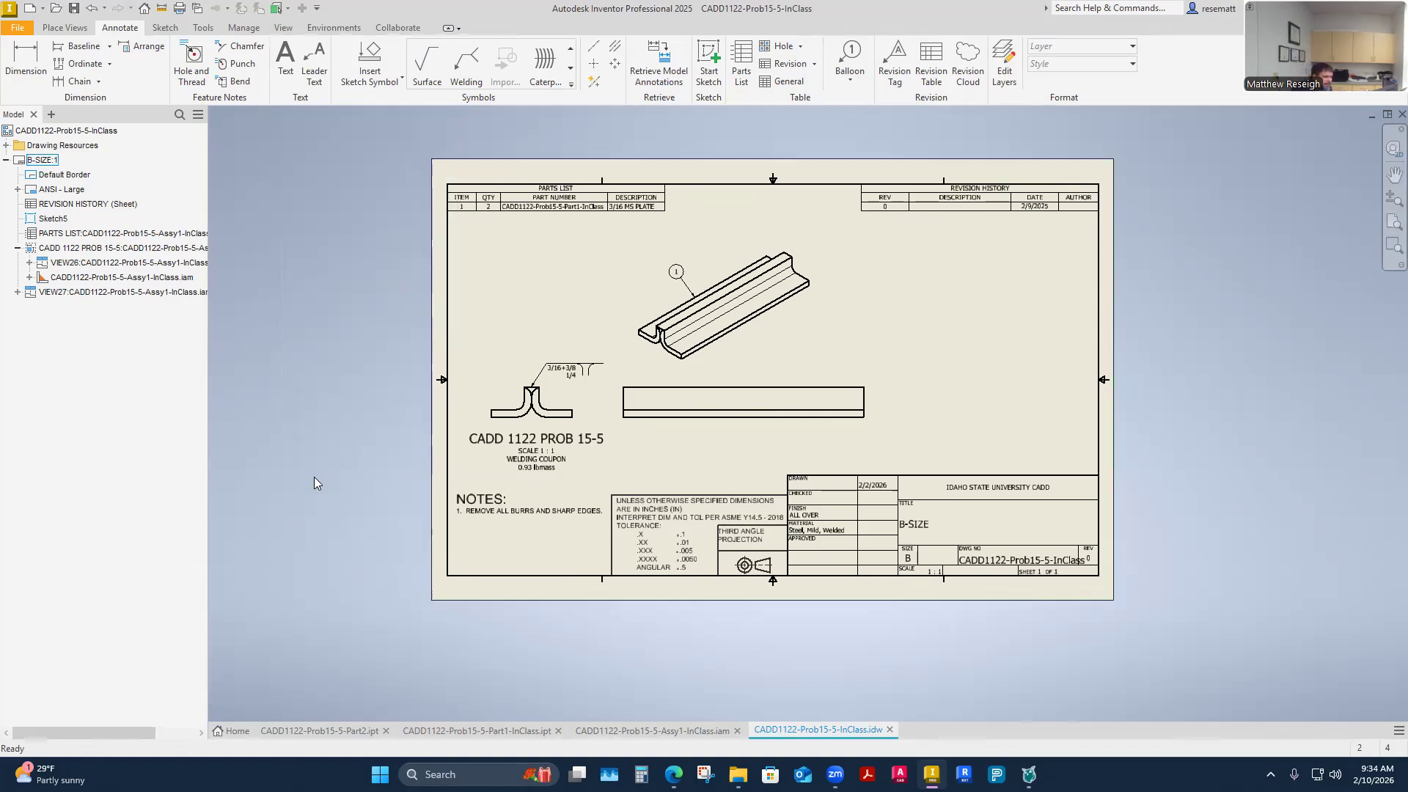
Check the mass in the weldment assembly's physical iProperties and return to the drawing
{"action": "left_click", "coordinate": [671, 729]}
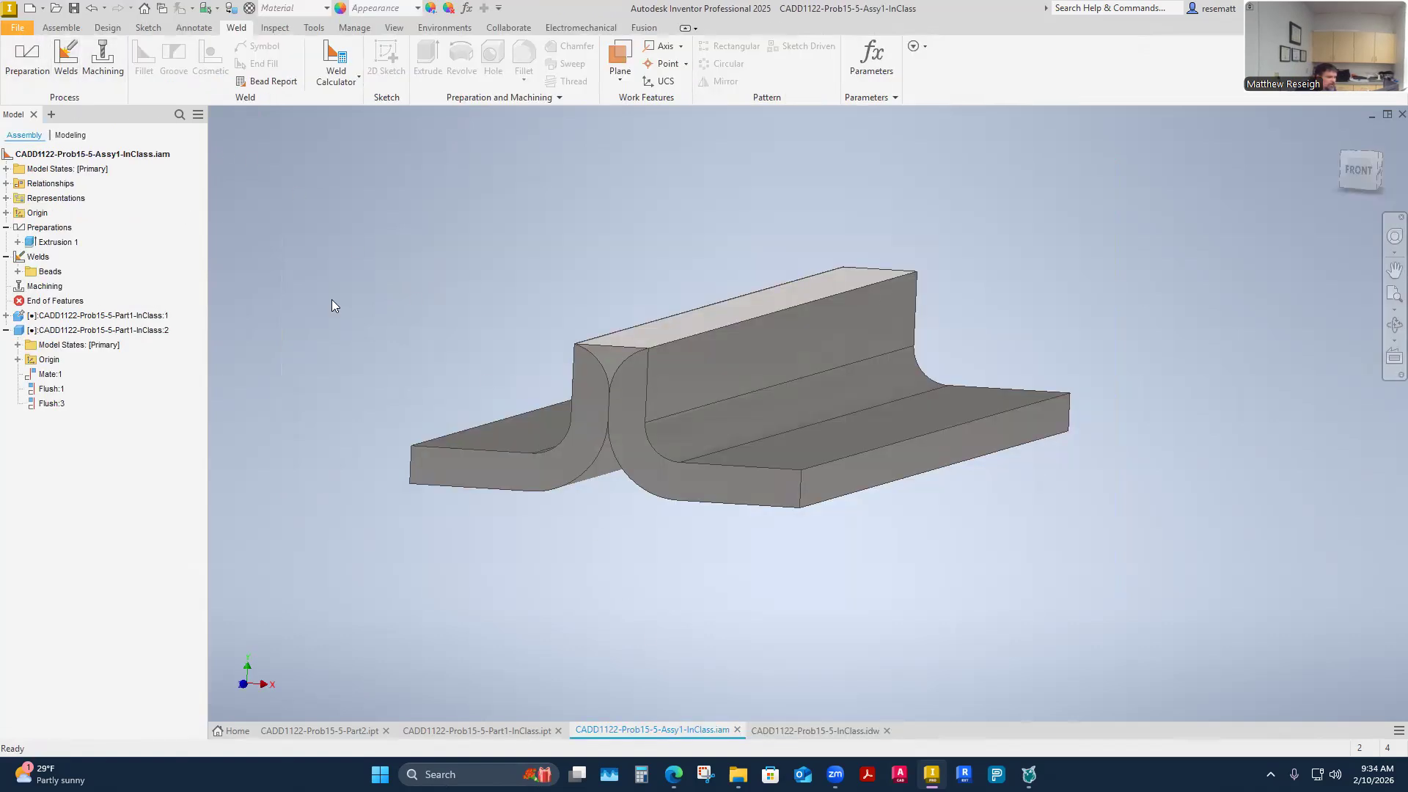
{"action": "left_click", "coordinate": [669, 382]}
{"action": "left_click", "coordinate": [440, 256]}
{"action": "left_click", "coordinate": [17, 27]}
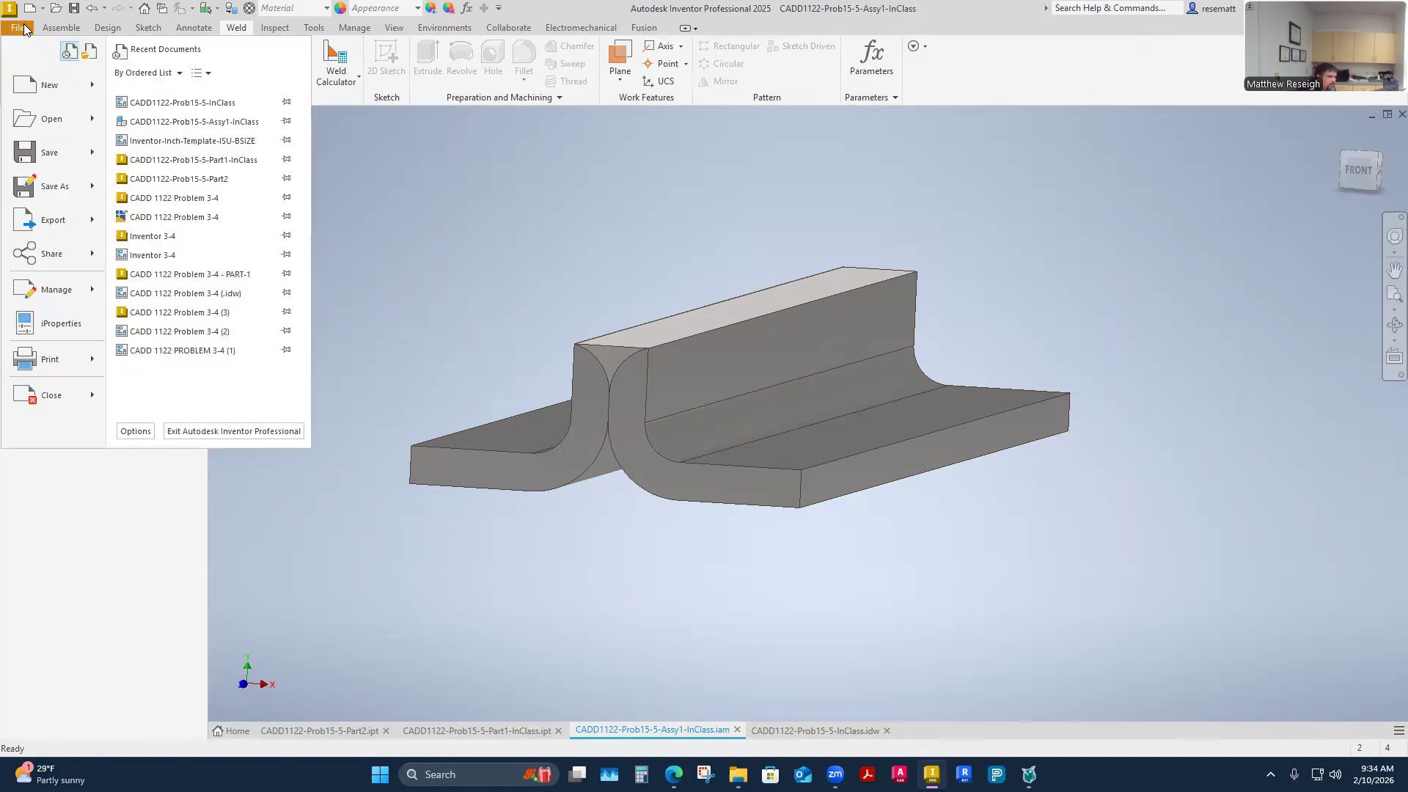
{"action": "left_click", "coordinate": [59, 323]}
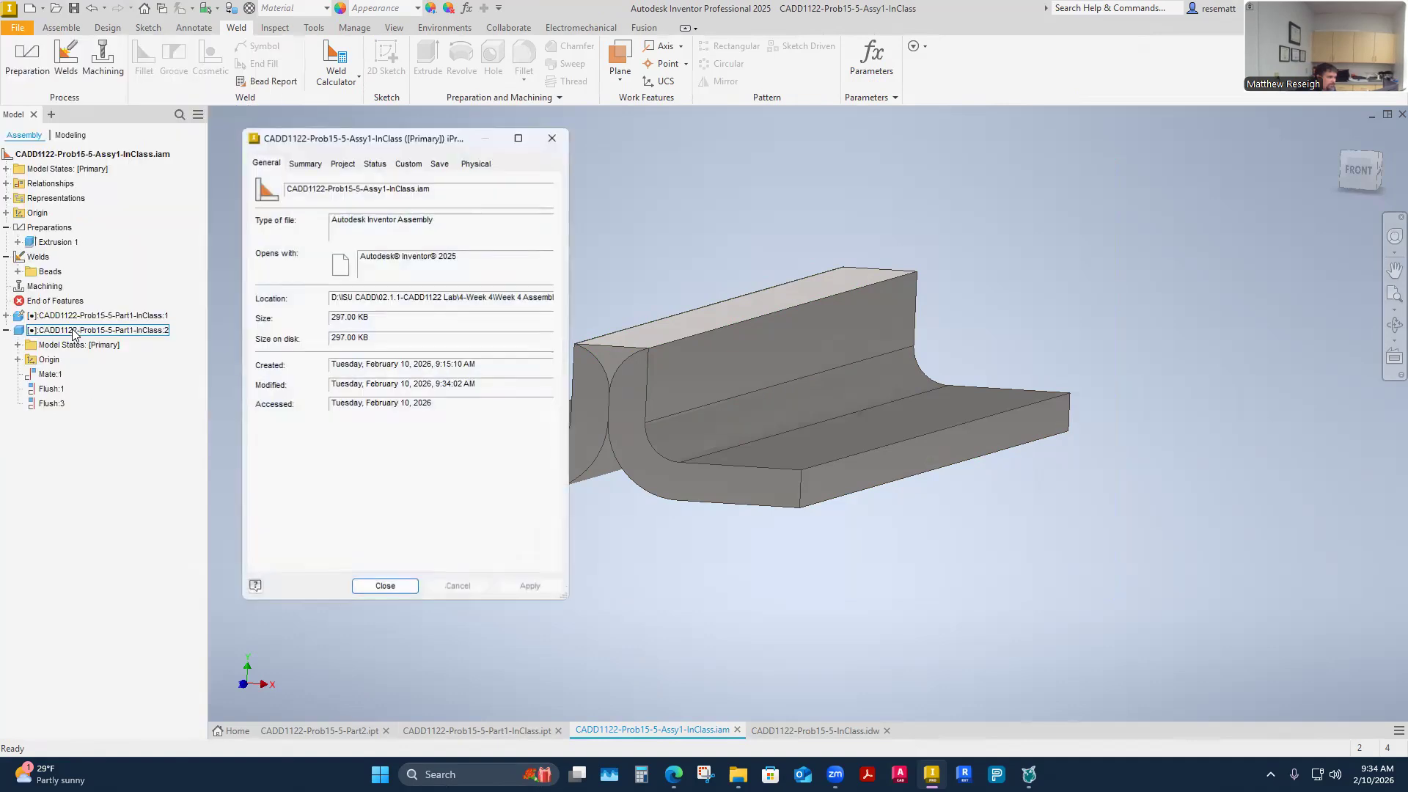
{"action": "left_click", "coordinate": [476, 164]}
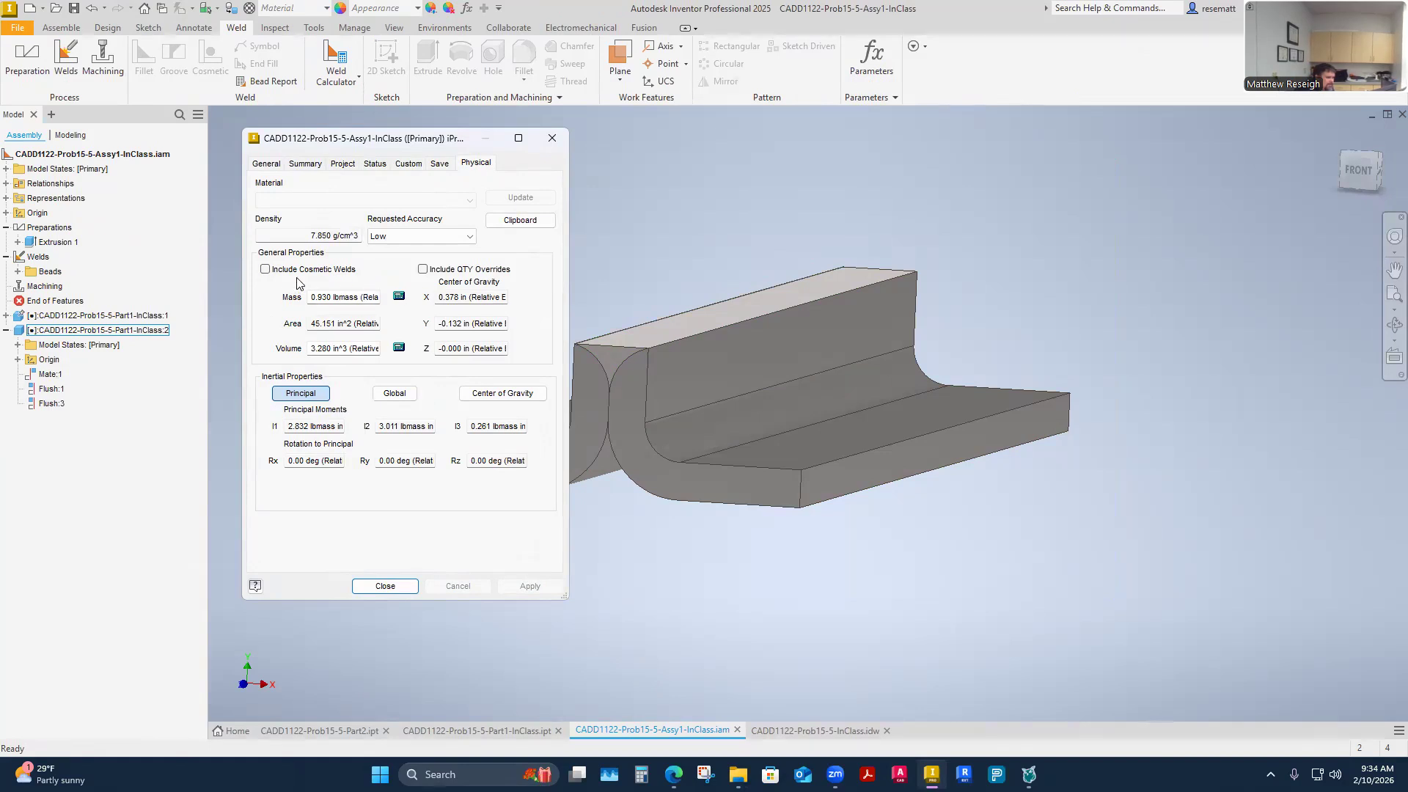
{"action": "left_click", "coordinate": [375, 591]}
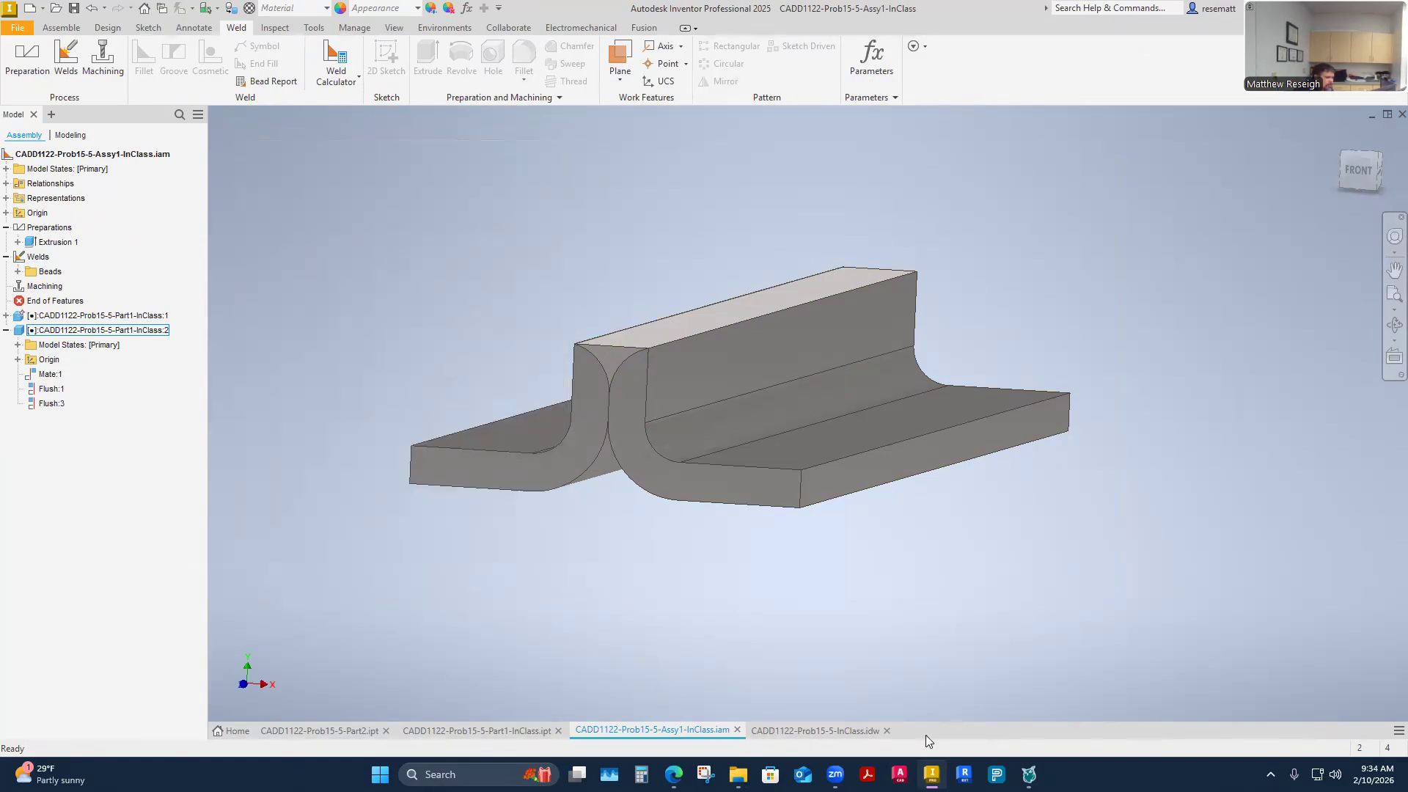
{"action": "left_click", "coordinate": [820, 728]}
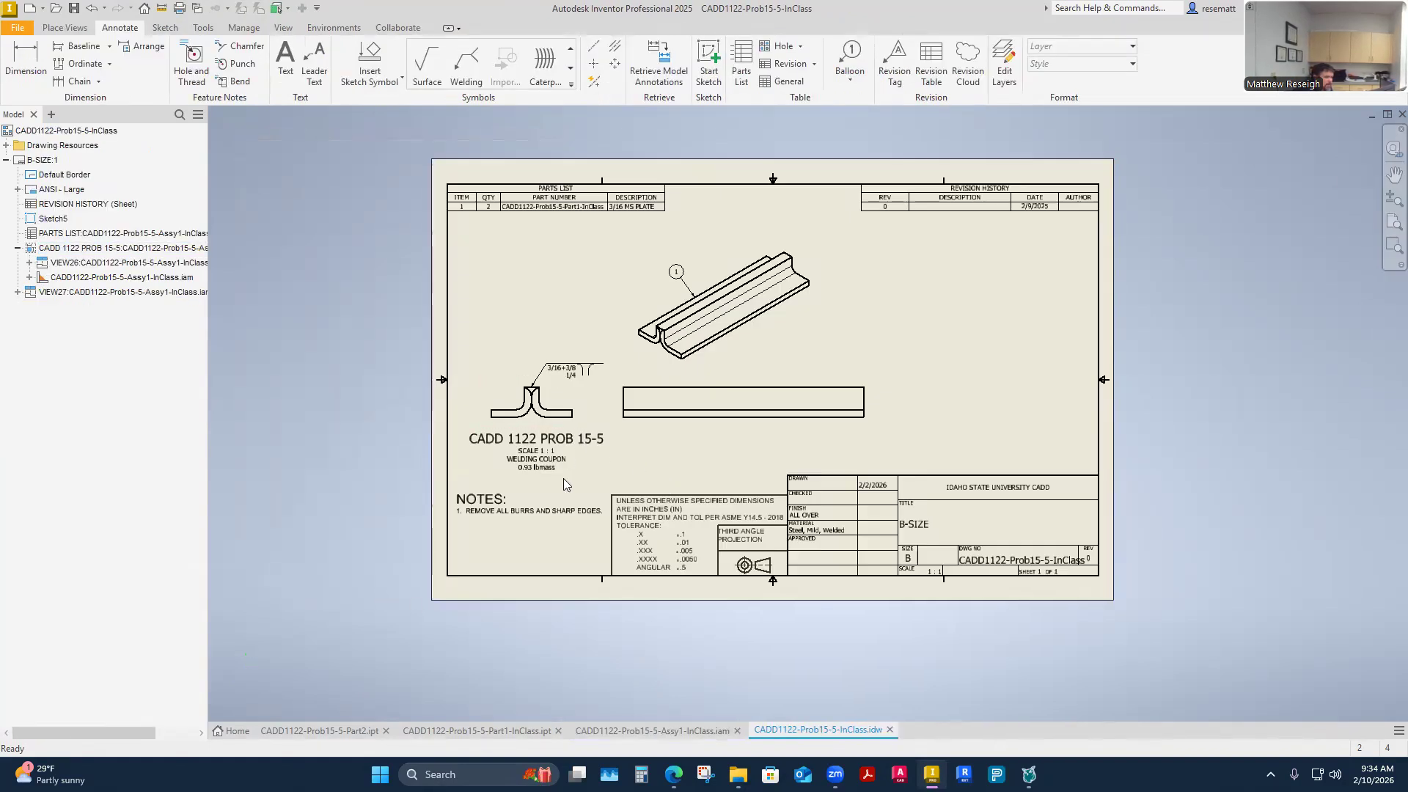